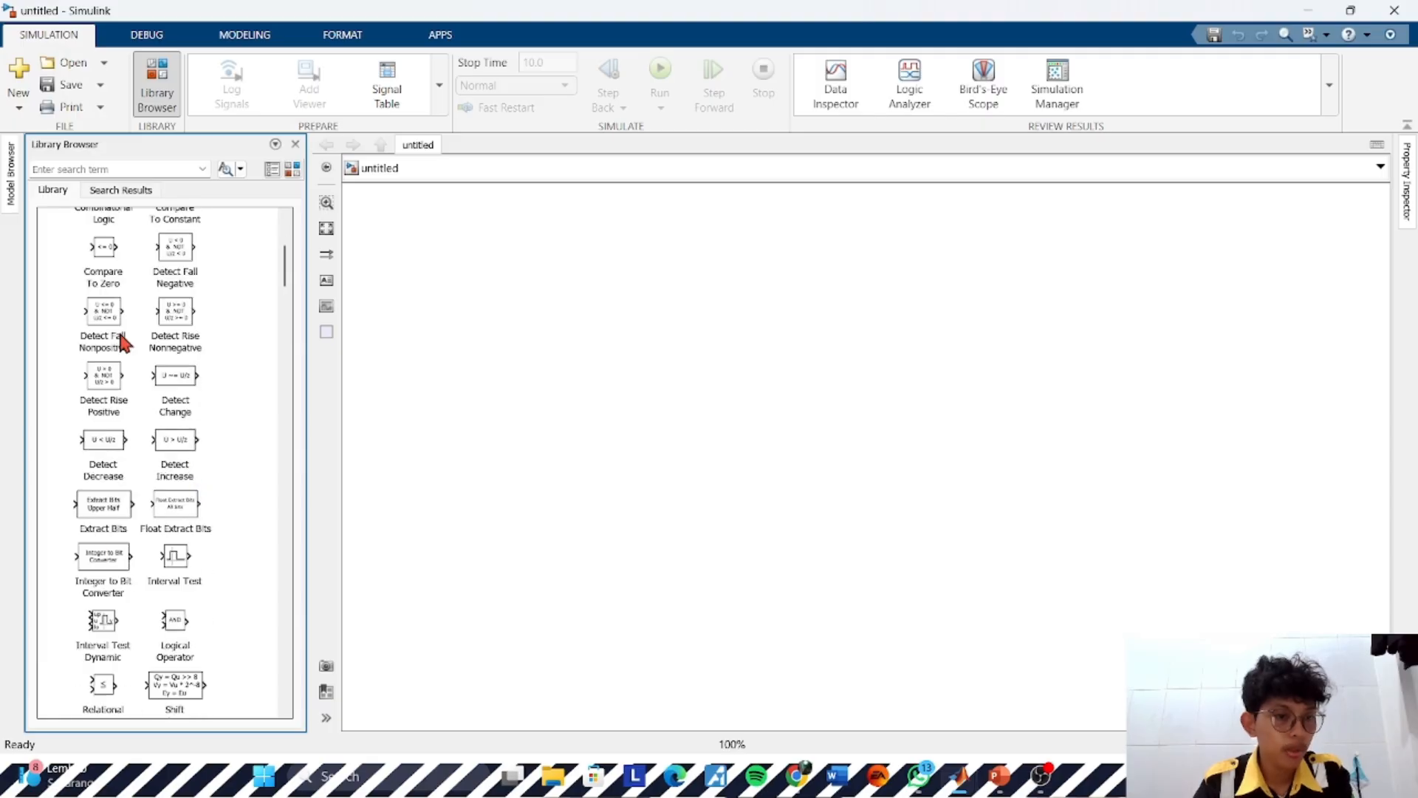
Look through the logic and comparison, Lookup Tables and Math Operations blocks in the Simulink library
{"action": "scroll", "coordinate": [156, 546], "scroll_direction": "down", "scroll_amount": 1}
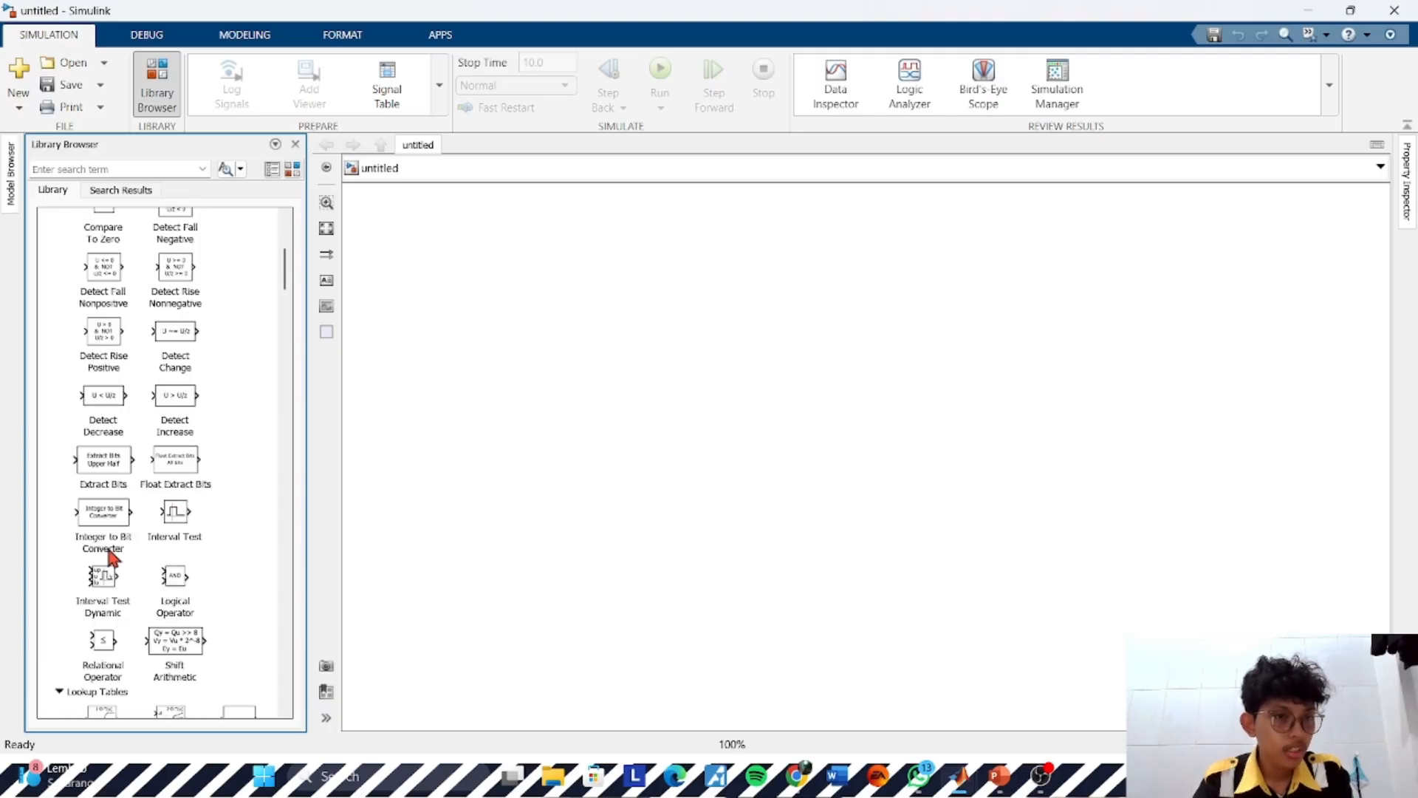
{"action": "scroll", "coordinate": [134, 473], "scroll_direction": "down", "scroll_amount": 7}
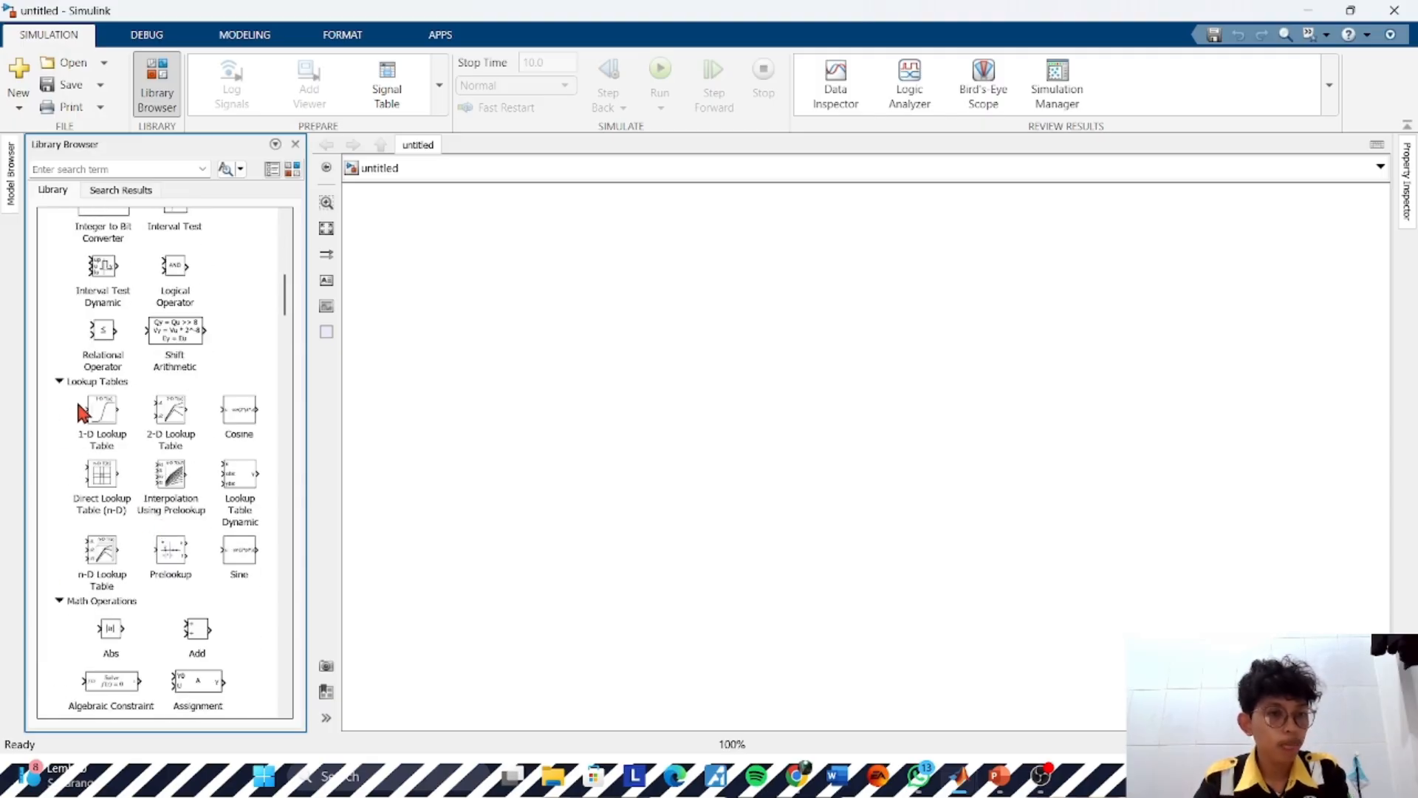
{"action": "scroll", "coordinate": [133, 473], "scroll_direction": "down", "scroll_amount": 3}
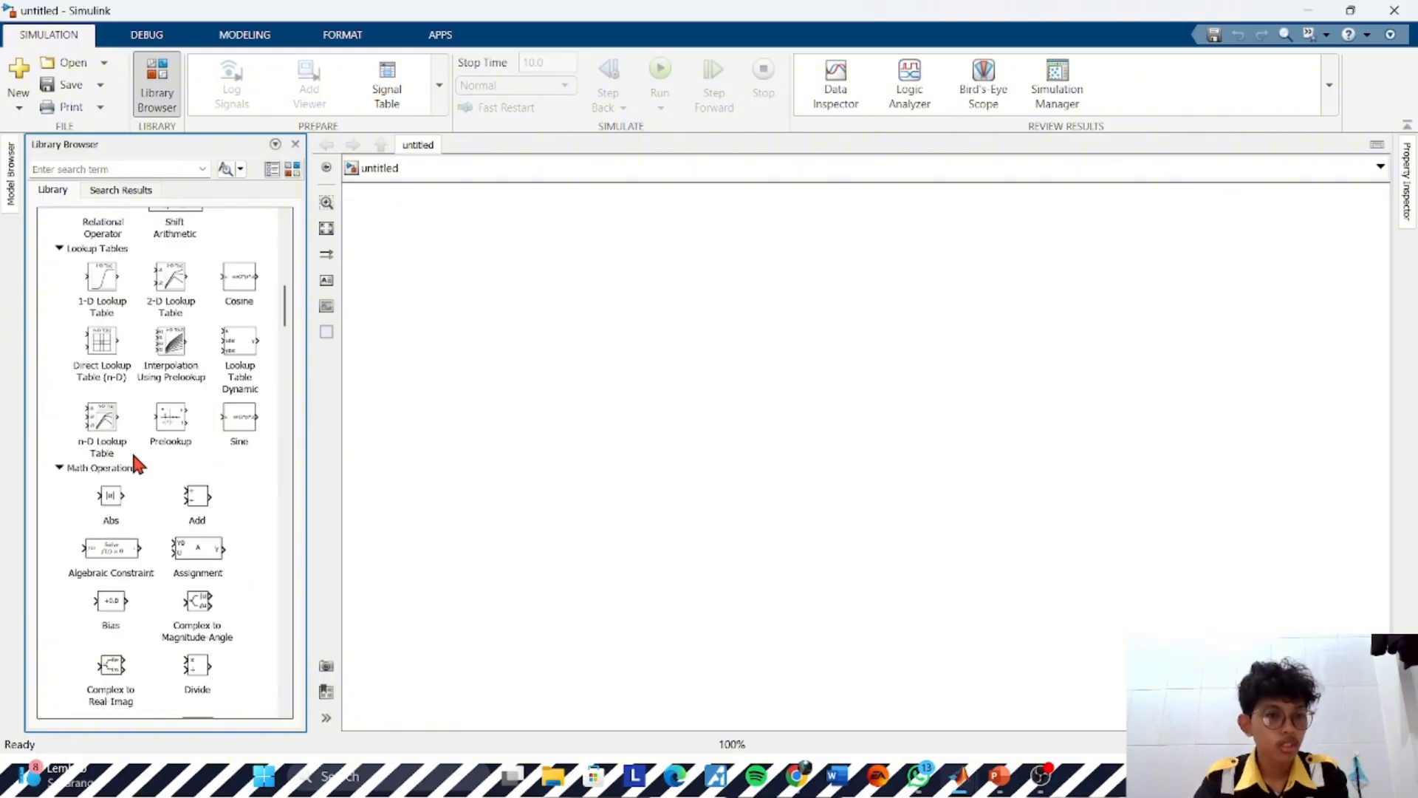
{"action": "scroll", "coordinate": [103, 492], "scroll_direction": "down", "scroll_amount": 2}
{"action": "scroll", "coordinate": [115, 475], "scroll_direction": "down", "scroll_amount": 2}
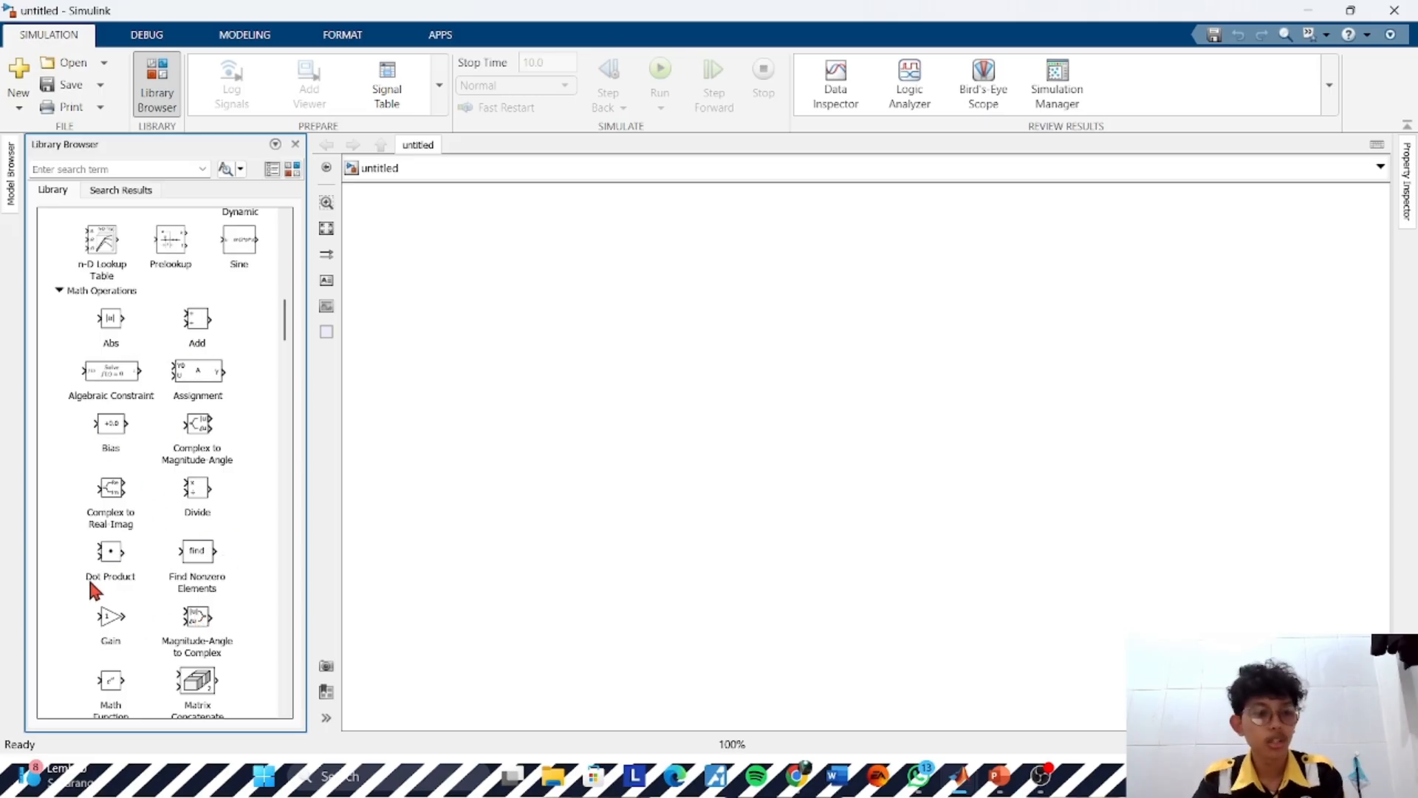
{"action": "scroll", "coordinate": [122, 589], "scroll_direction": "down", "scroll_amount": 2}
{"action": "scroll", "coordinate": [111, 530], "scroll_direction": "down", "scroll_amount": 20}
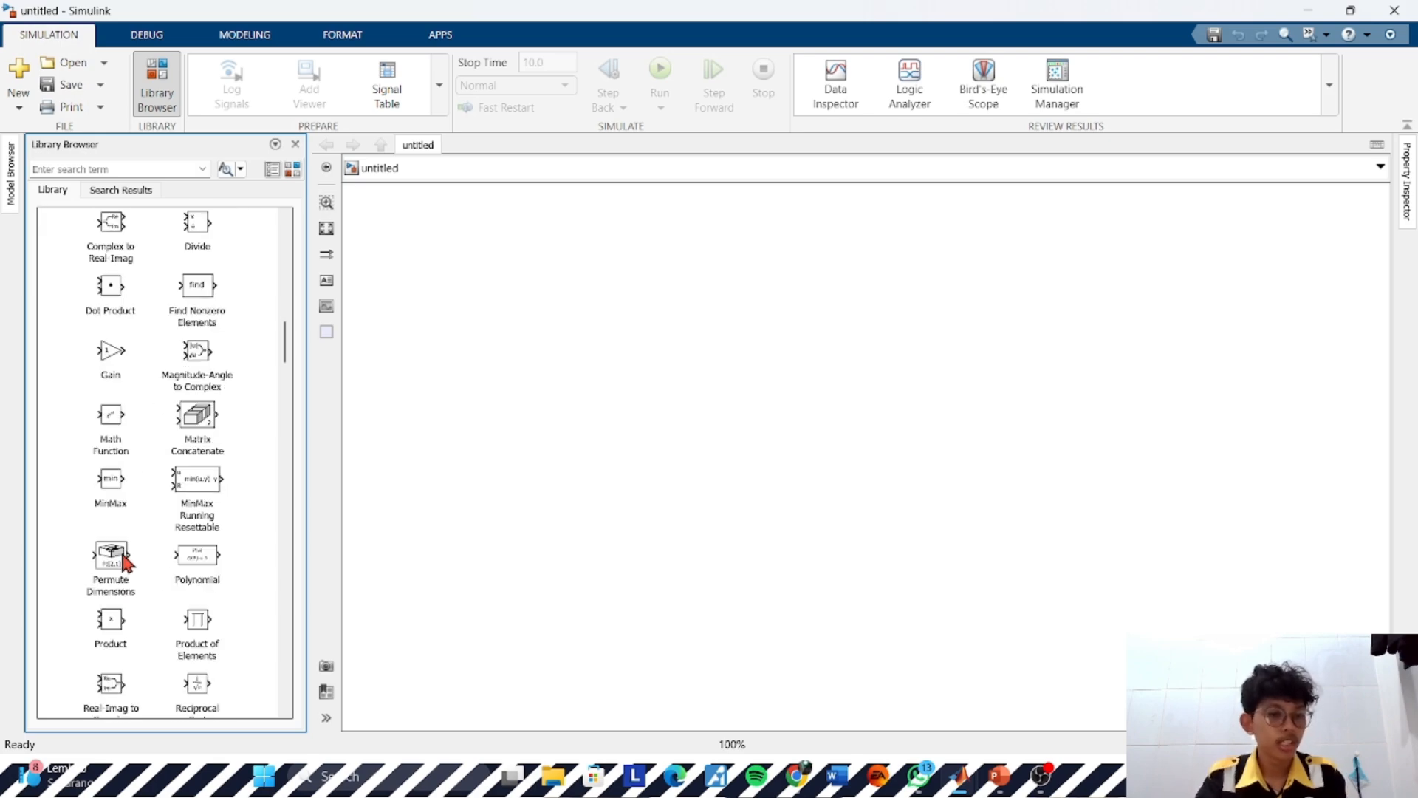
{"action": "scroll", "coordinate": [136, 543], "scroll_direction": "up", "scroll_amount": 7}
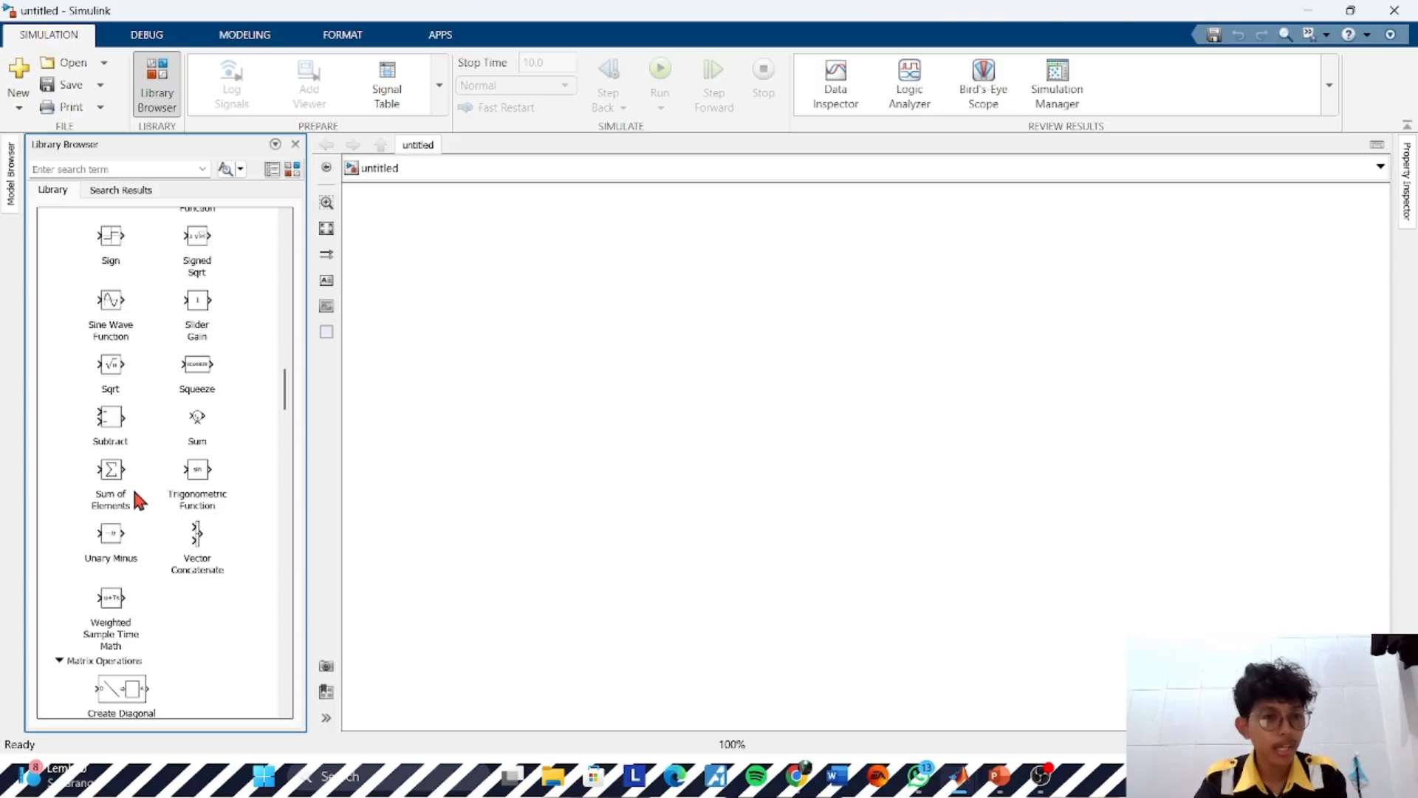
{"action": "scroll", "coordinate": [183, 530], "scroll_direction": "down", "scroll_amount": 5}
Add a Sine Wave Function block from Math Operations to the empty model and close its parameters without changes
{"action": "scroll", "coordinate": [183, 432], "scroll_direction": "up", "scroll_amount": 3}
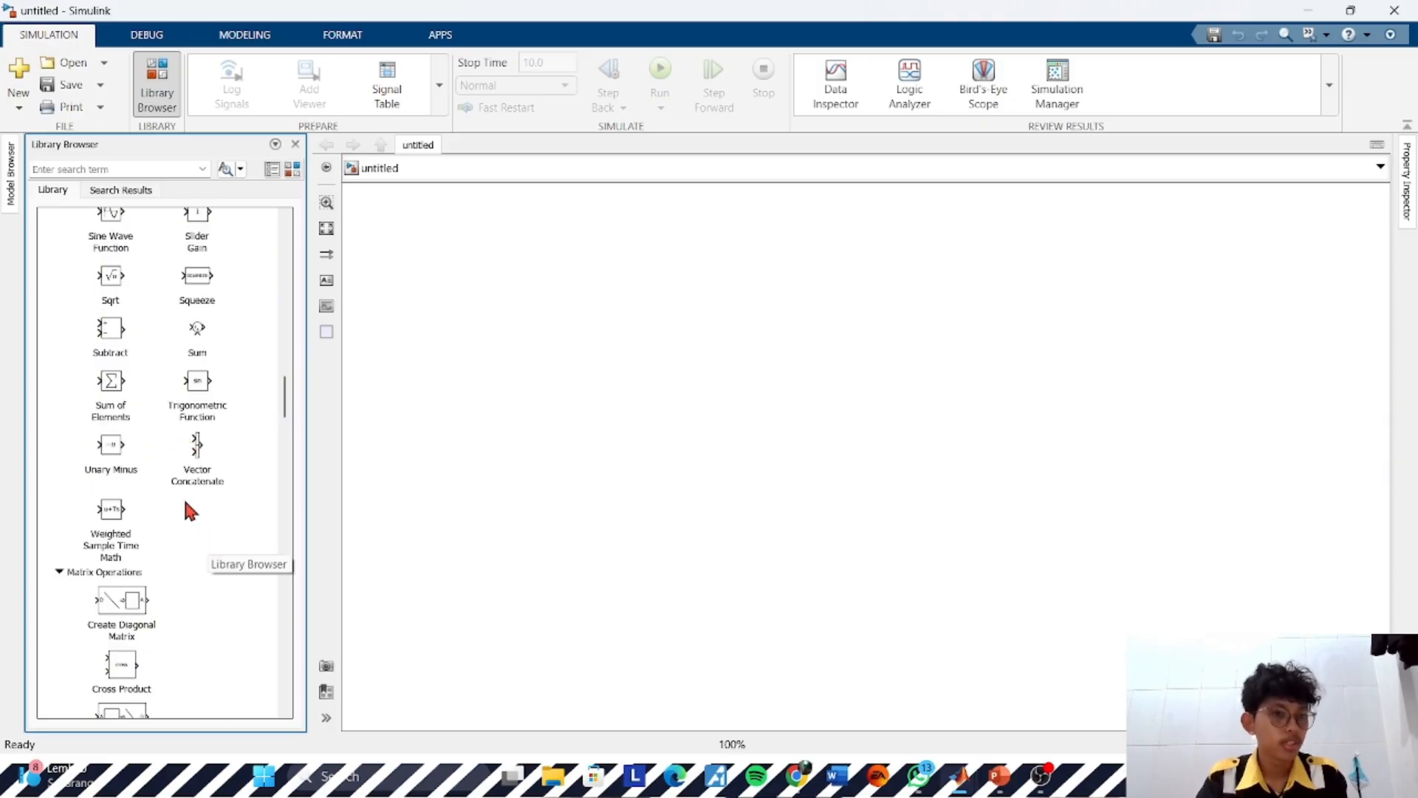
{"action": "scroll", "coordinate": [191, 509], "scroll_direction": "up", "scroll_amount": 3}
{"action": "left_click_drag", "start_coordinate": [112, 347], "coordinate": [572, 352]}
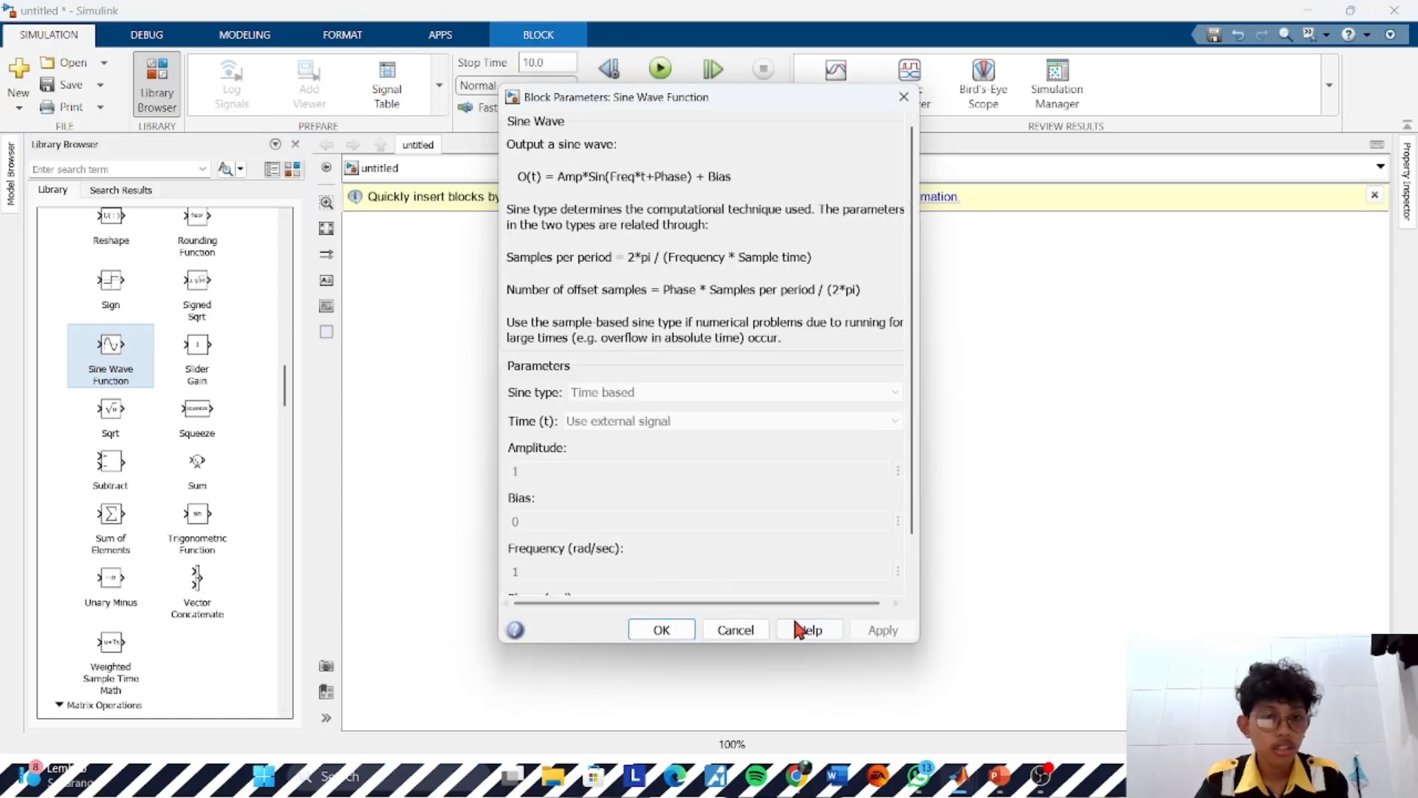
{"action": "left_click", "coordinate": [903, 97]}
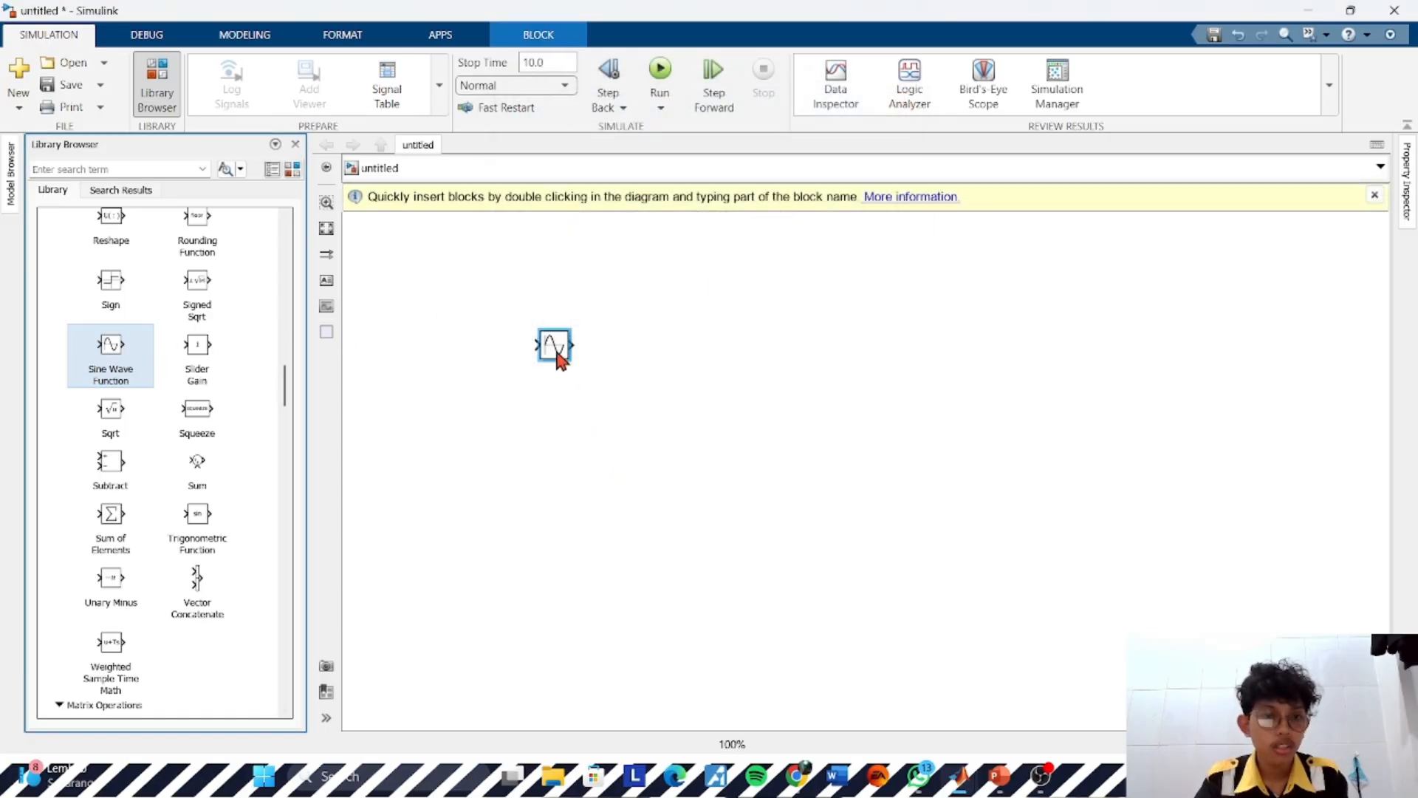
{"action": "left_click", "coordinate": [616, 423]}
Look through the Matrix Operations, Sinks and Sources blocks in the library
{"action": "scroll", "coordinate": [215, 508], "scroll_direction": "down", "scroll_amount": 3}
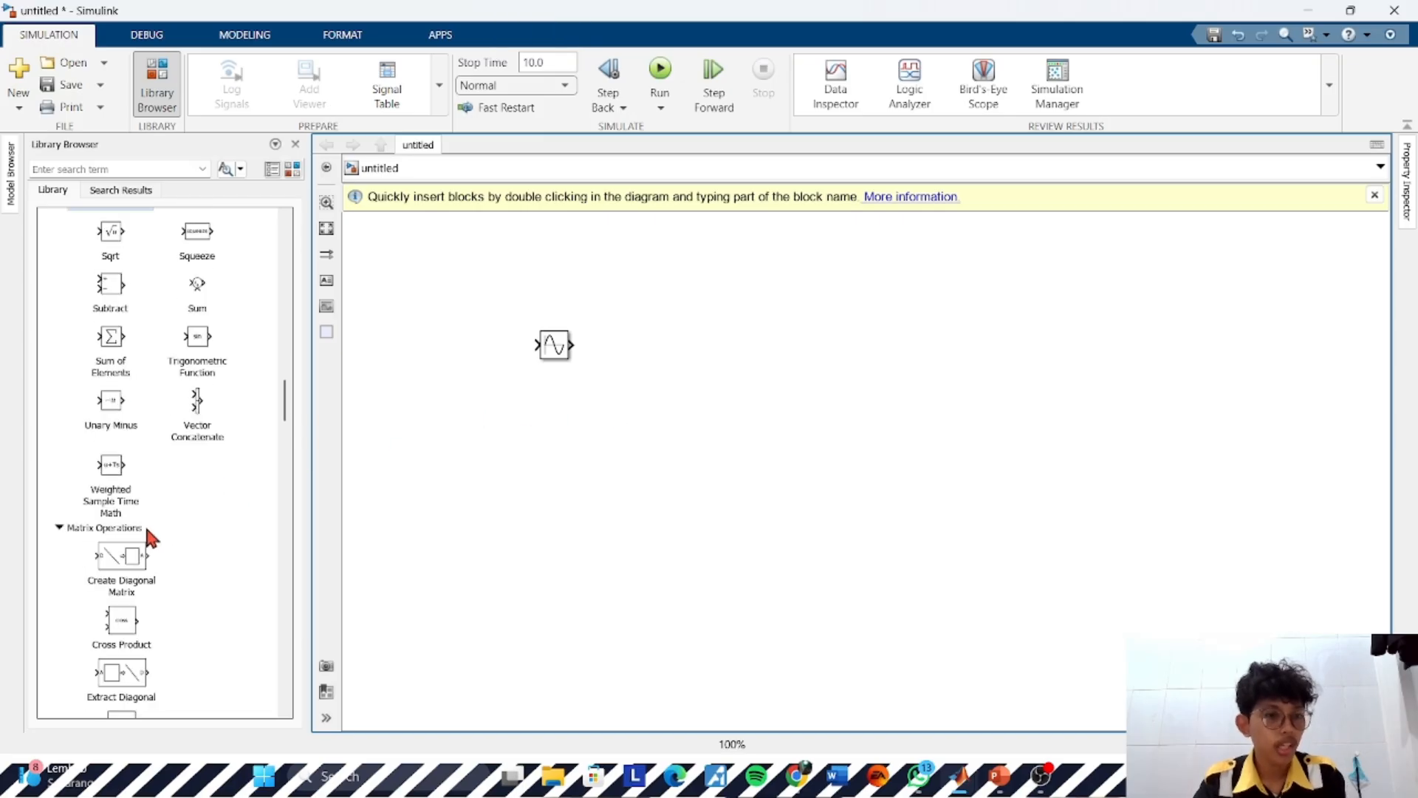
{"action": "scroll", "coordinate": [122, 565], "scroll_direction": "down", "scroll_amount": 4}
{"action": "scroll", "coordinate": [120, 555], "scroll_direction": "down", "scroll_amount": 1}
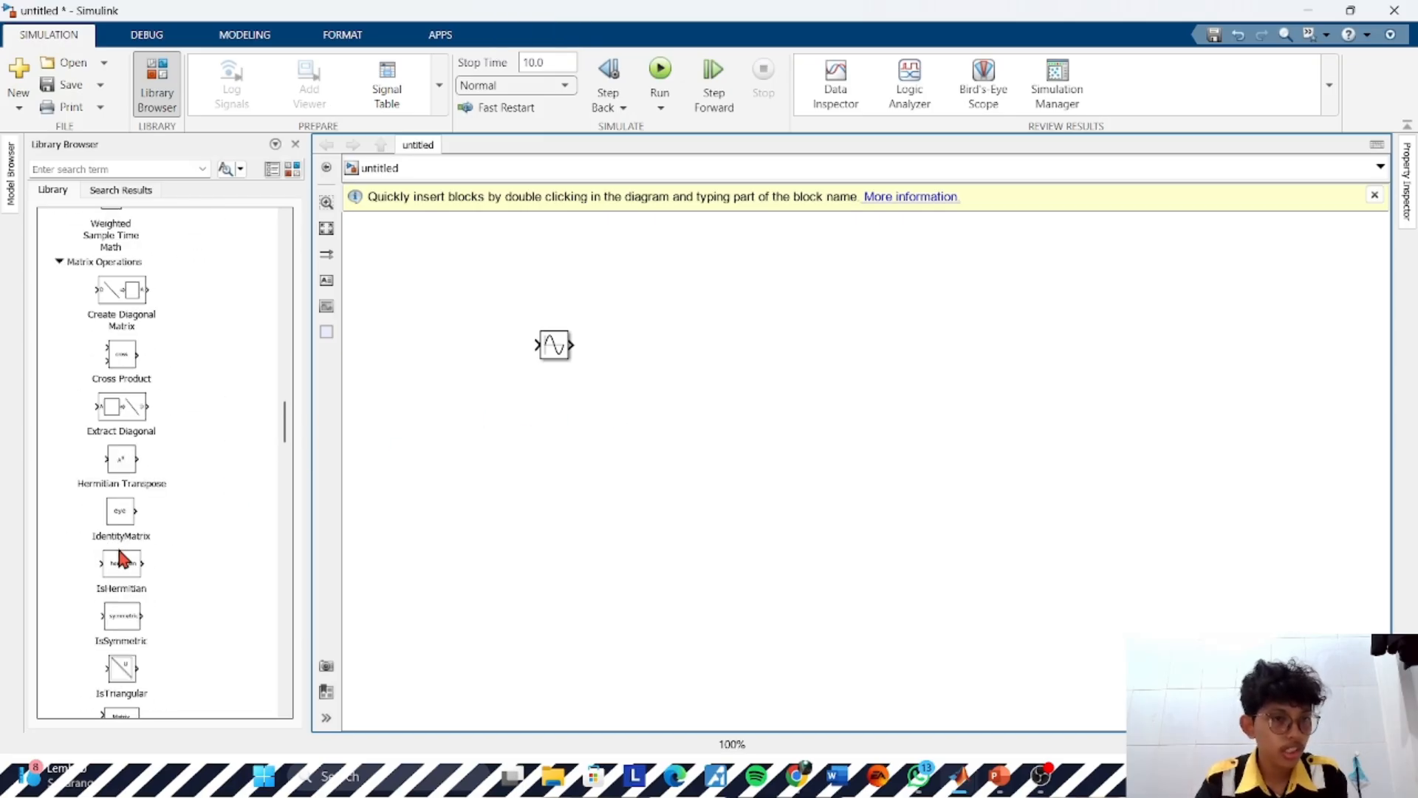
{"action": "scroll", "coordinate": [146, 566], "scroll_direction": "down", "scroll_amount": 2}
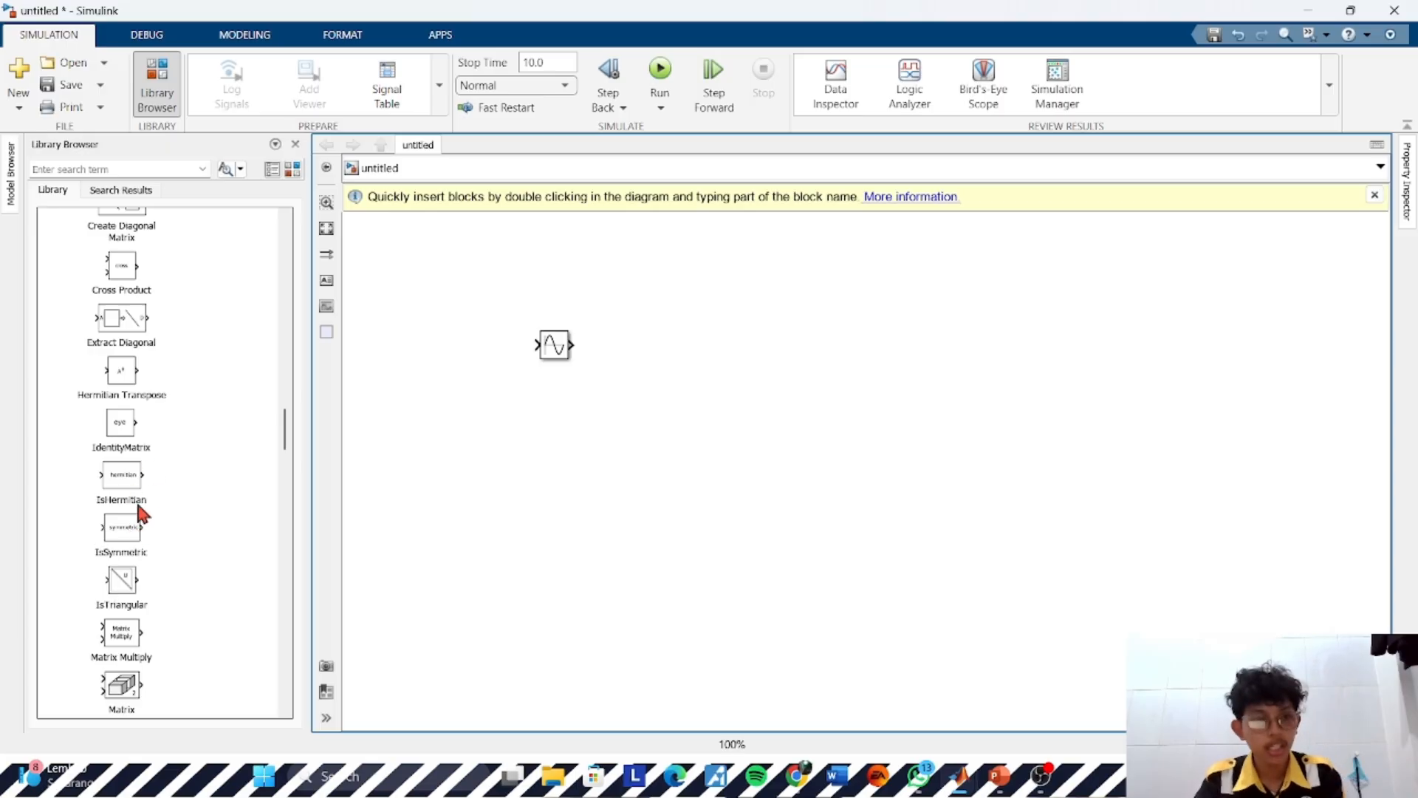
{"action": "scroll", "coordinate": [138, 510], "scroll_direction": "down", "scroll_amount": 13}
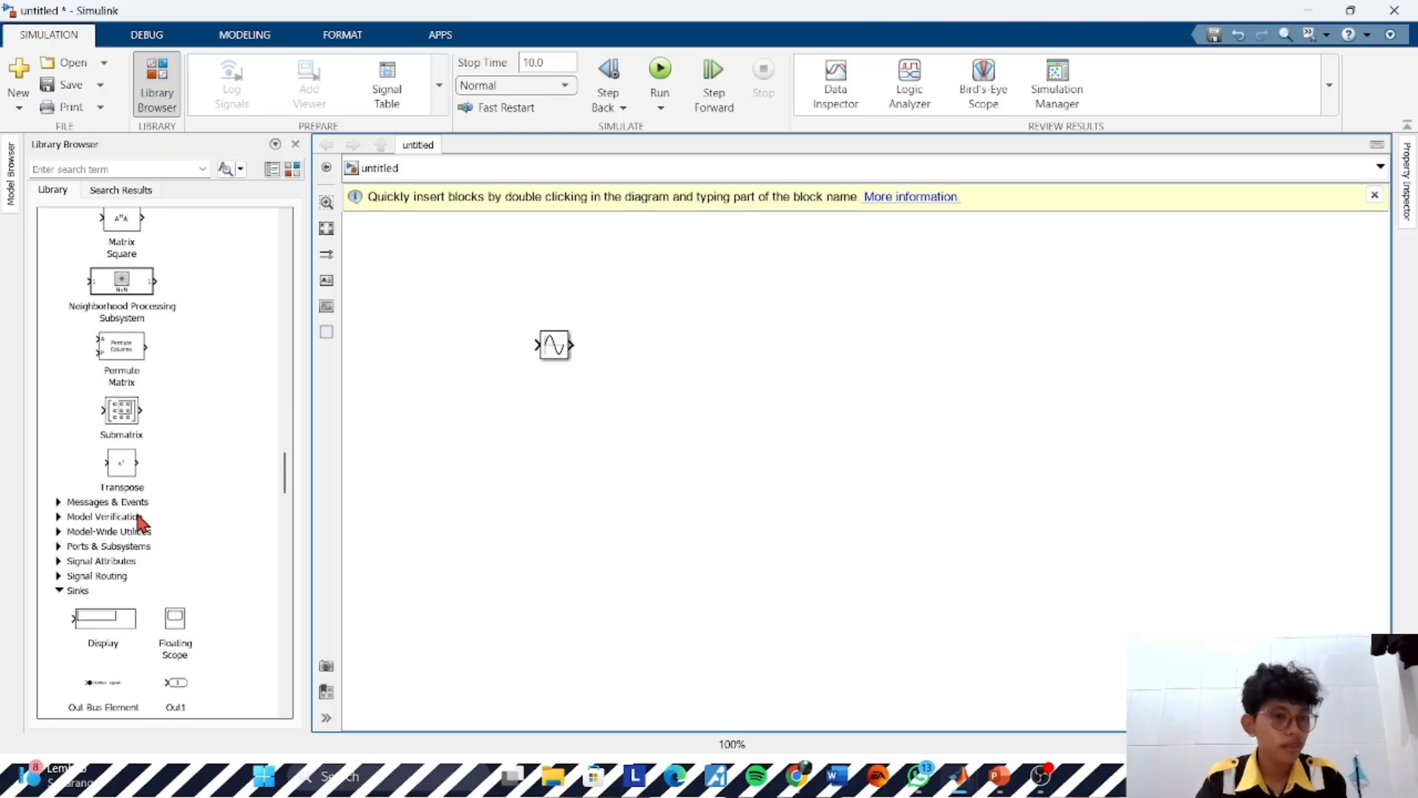
{"action": "scroll", "coordinate": [144, 532], "scroll_direction": "down", "scroll_amount": 4}
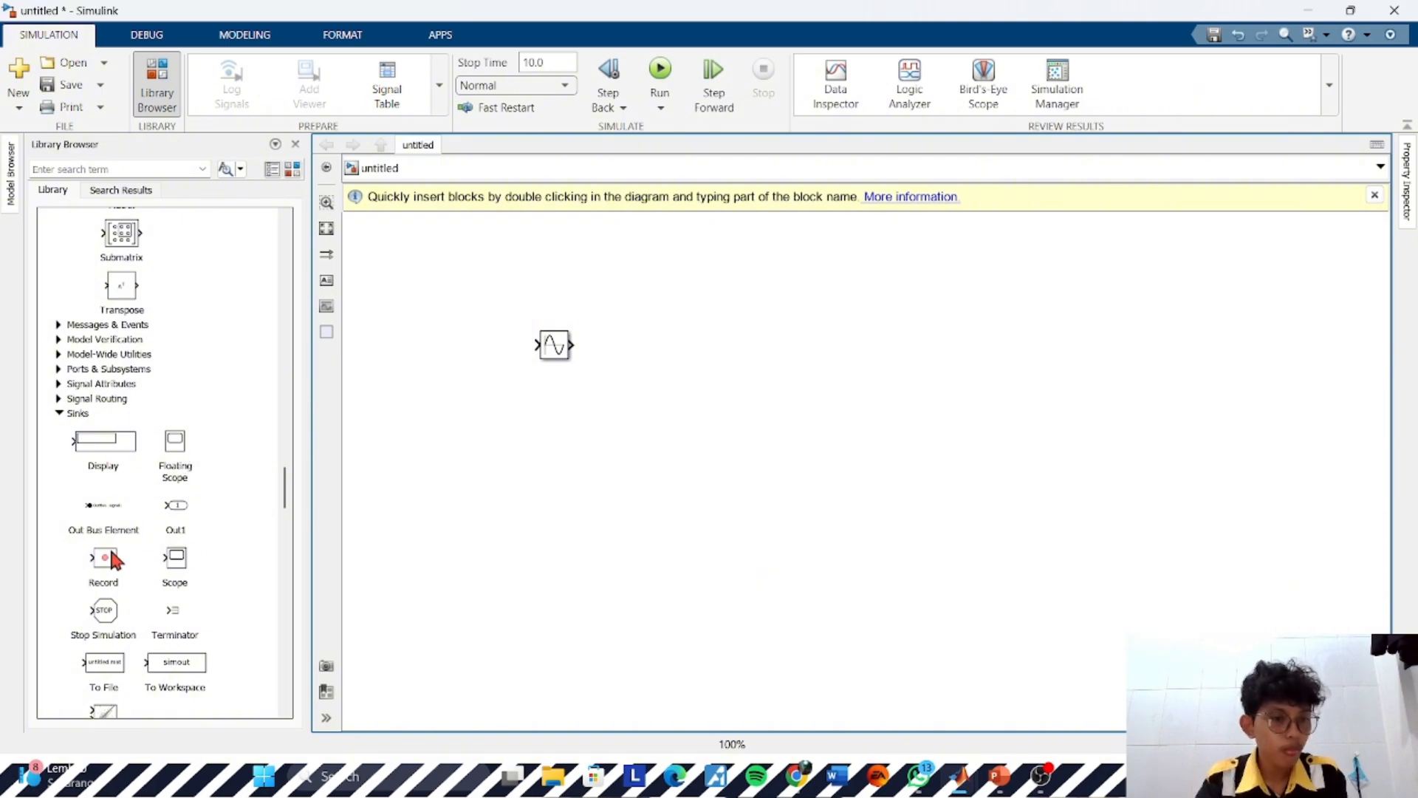
{"action": "scroll", "coordinate": [109, 545], "scroll_direction": "down", "scroll_amount": 4}
{"action": "scroll", "coordinate": [136, 510], "scroll_direction": "down", "scroll_amount": 6}
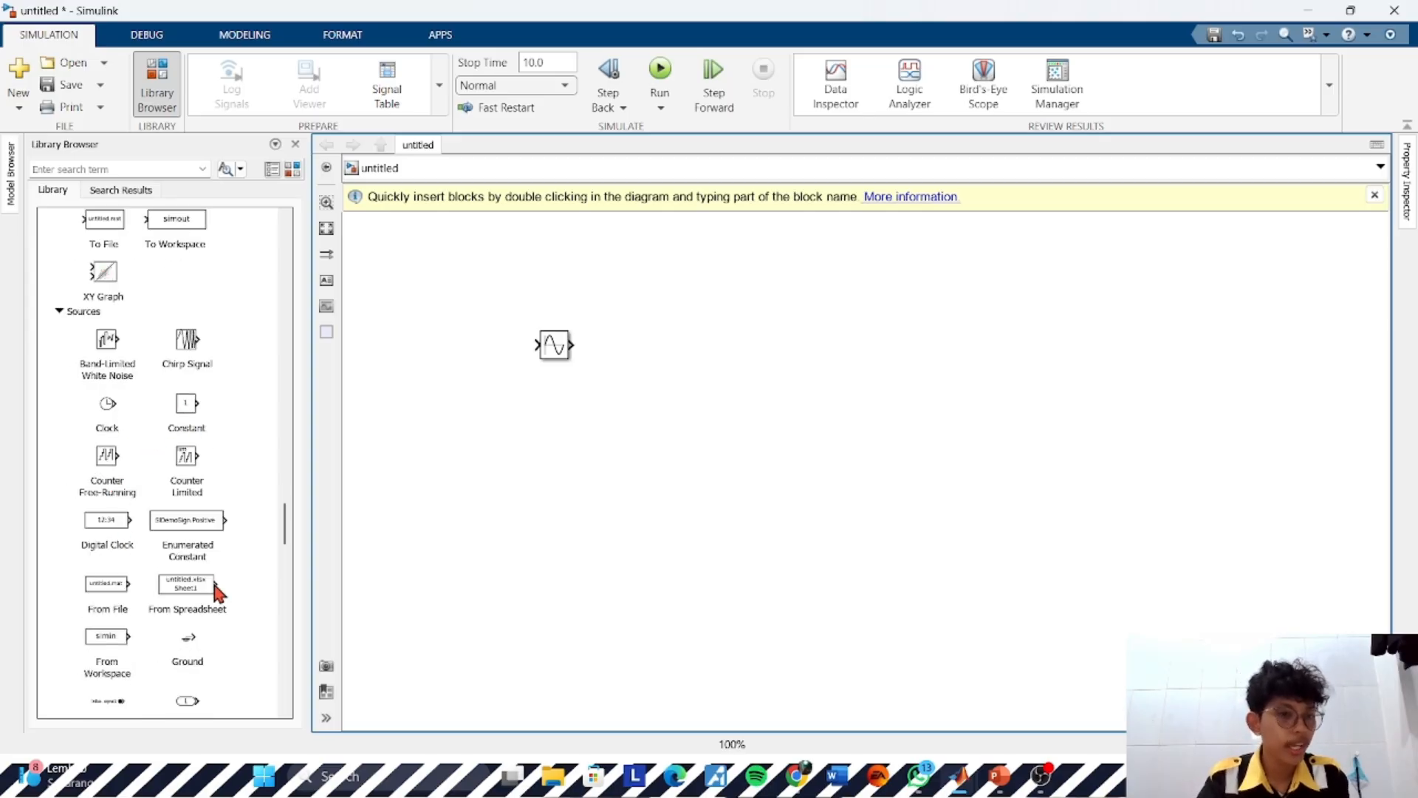
{"action": "scroll", "coordinate": [149, 438], "scroll_direction": "down", "scroll_amount": 3}
{"action": "scroll", "coordinate": [171, 487], "scroll_direction": "down", "scroll_amount": 10}
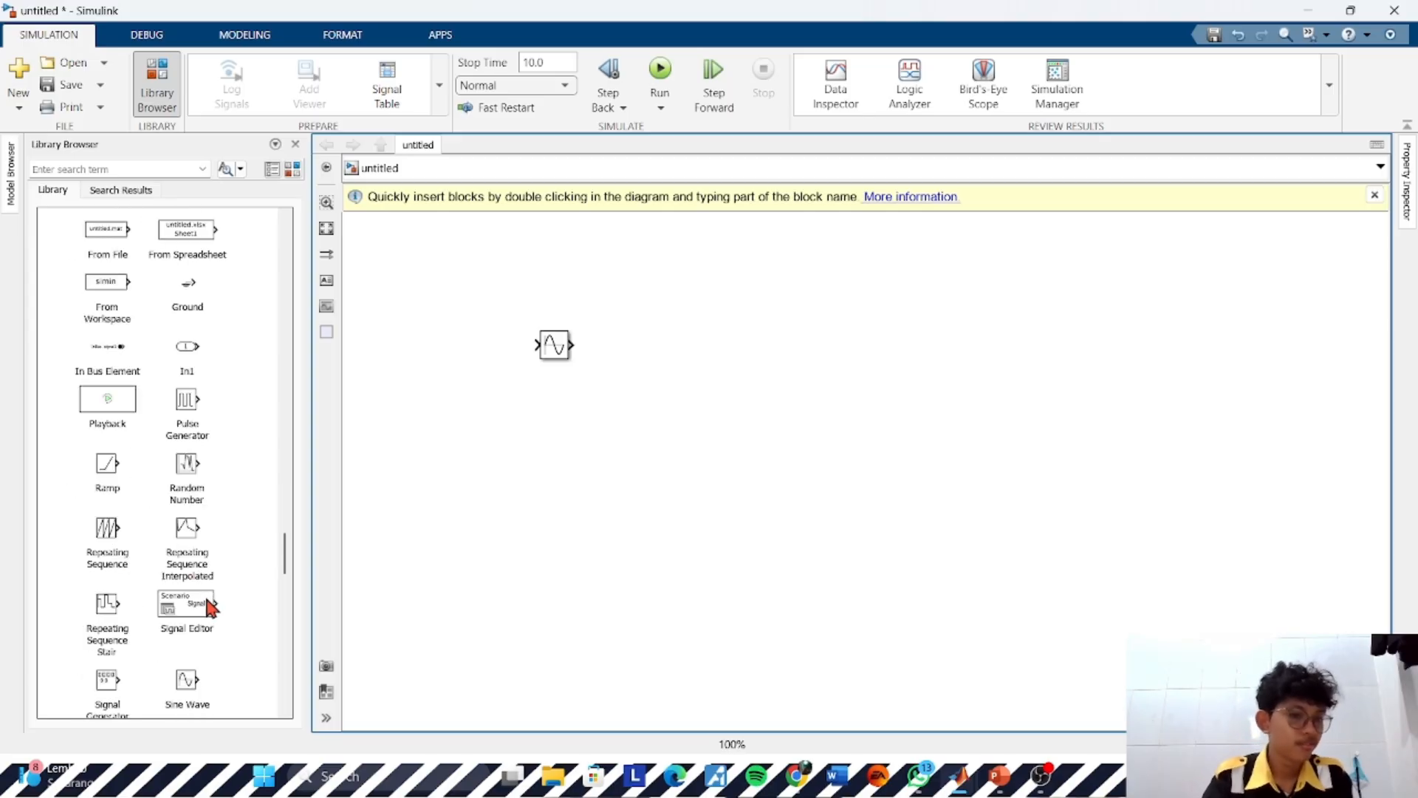
Delete the Sine Wave Function block from the model
{"action": "left_click_drag", "start_coordinate": [189, 447], "coordinate": [556, 354]}
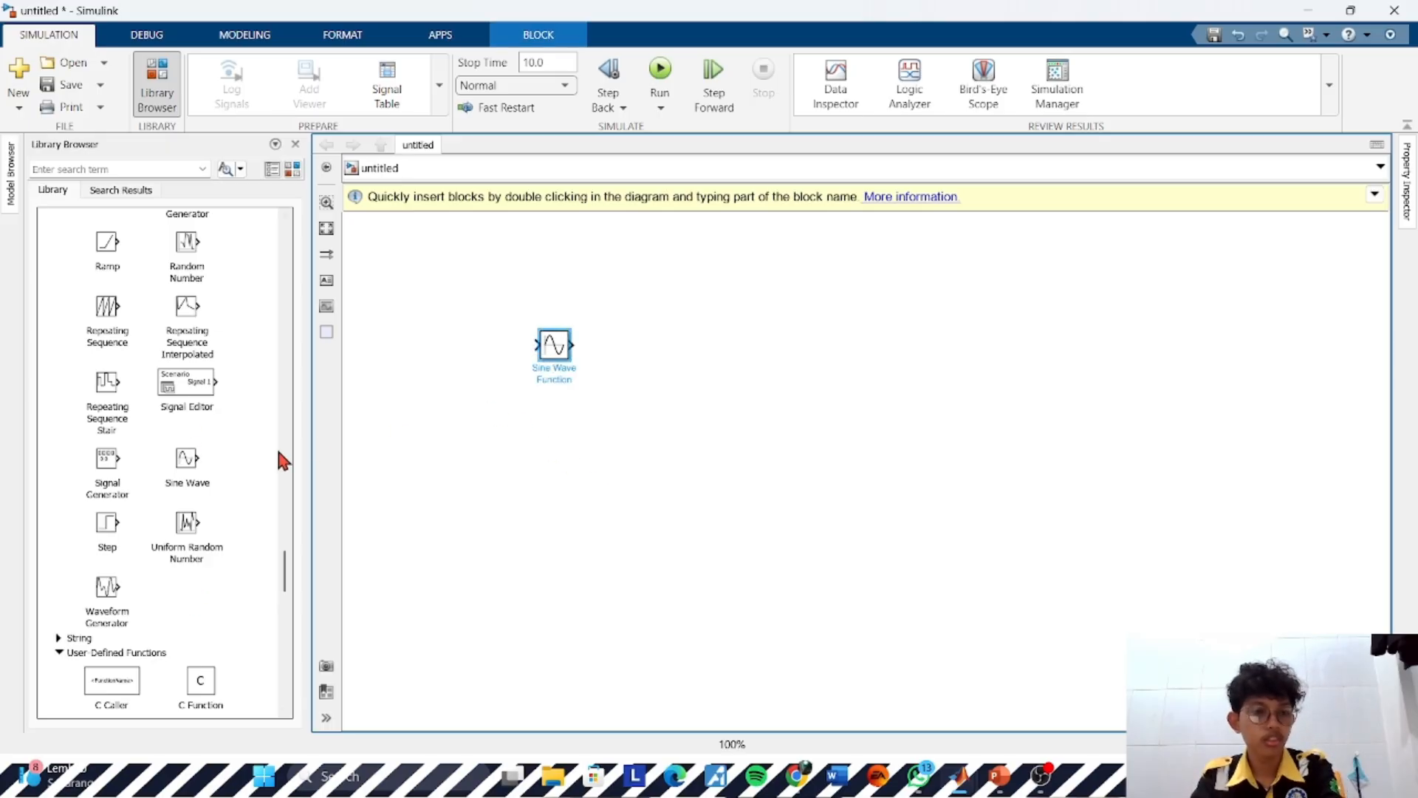
{"action": "key", "text": "Delete"}
{"action": "left_click", "coordinate": [186, 461]}
{"action": "scroll", "coordinate": [163, 568], "scroll_direction": "down", "scroll_amount": 3}
{"action": "left_click", "coordinate": [188, 485]}
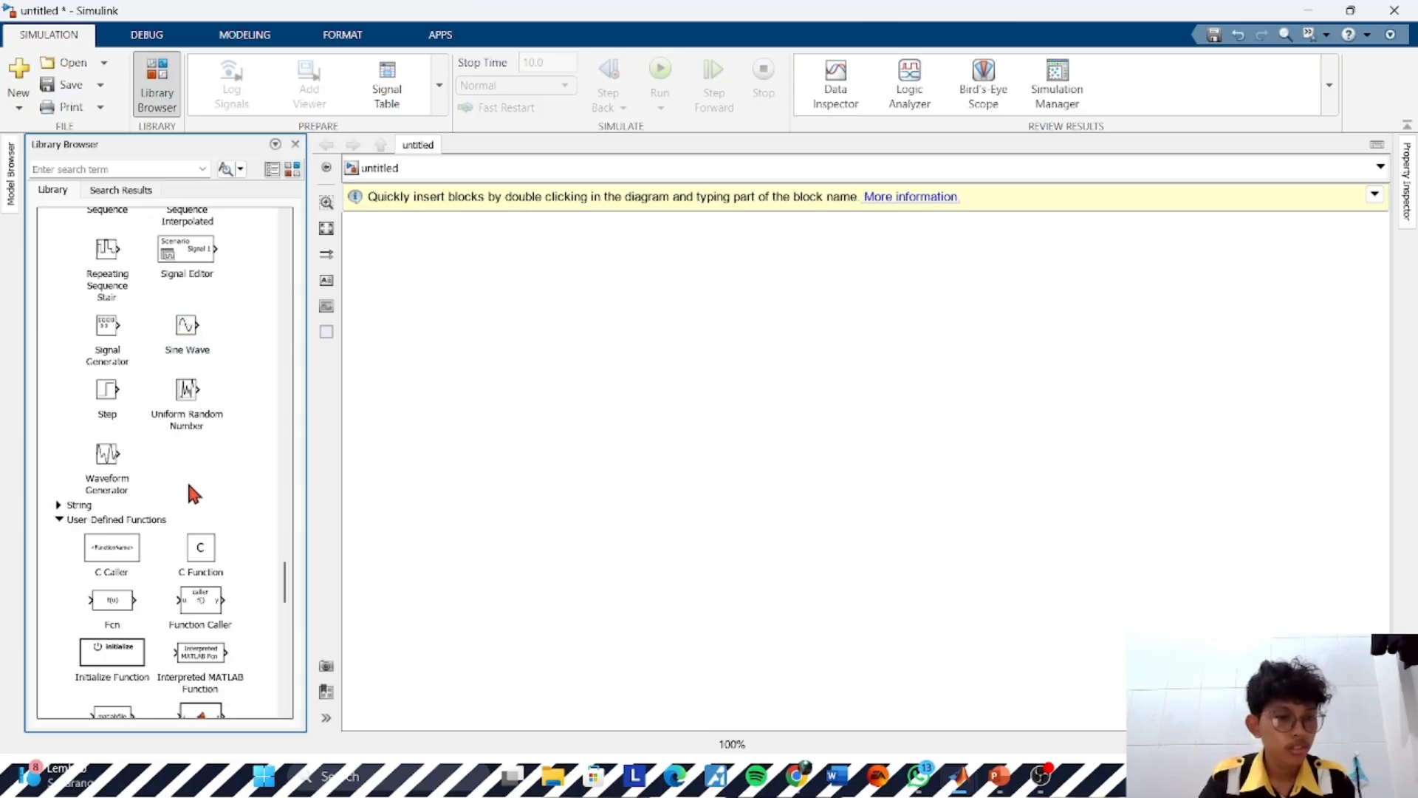
Examine the User-Defined Functions blocks and look back through the Sources, Matrix Operations and Math Operations groups
{"action": "scroll", "coordinate": [152, 473], "scroll_direction": "down", "scroll_amount": 5}
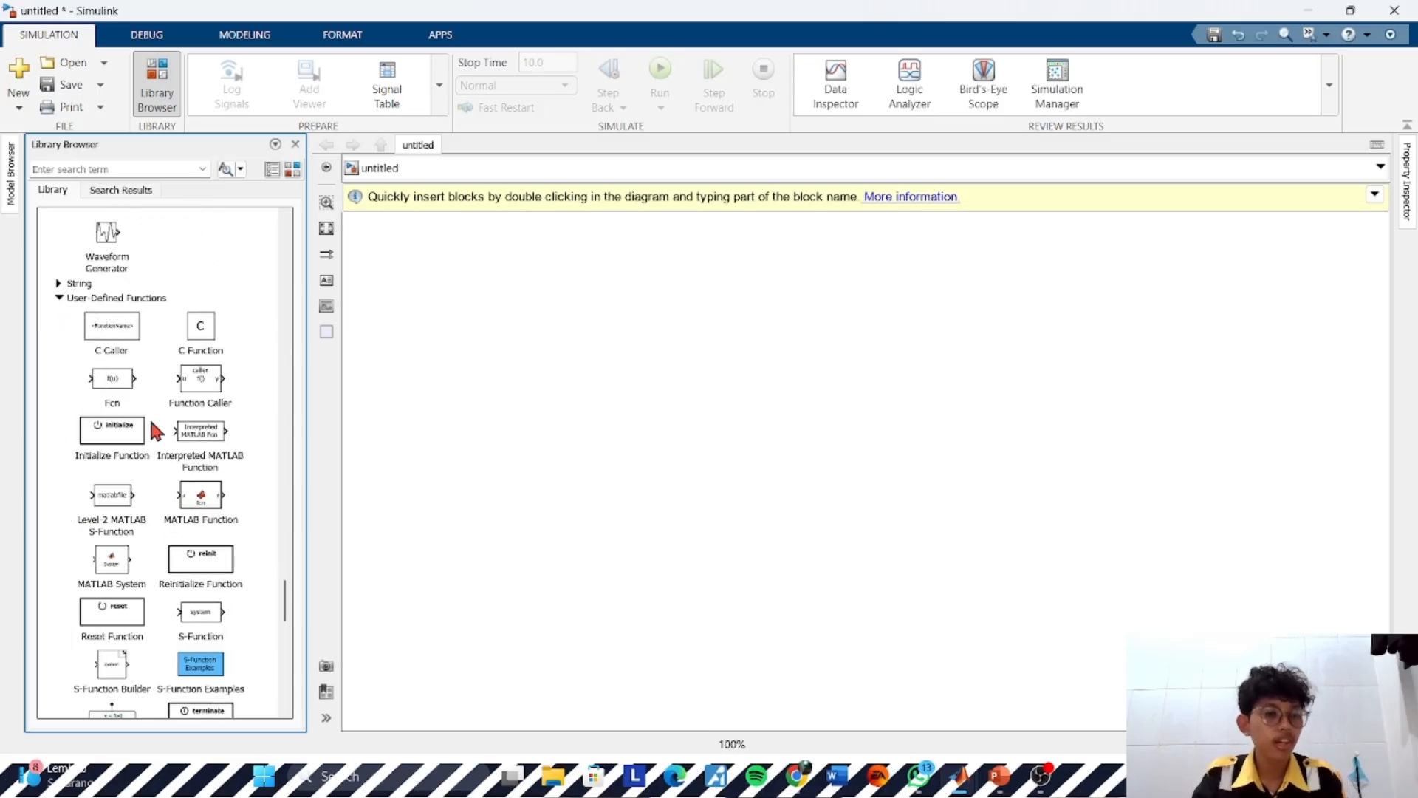
{"action": "scroll", "coordinate": [153, 436], "scroll_direction": "down", "scroll_amount": 3}
{"action": "scroll", "coordinate": [159, 517], "scroll_direction": "up", "scroll_amount": 2}
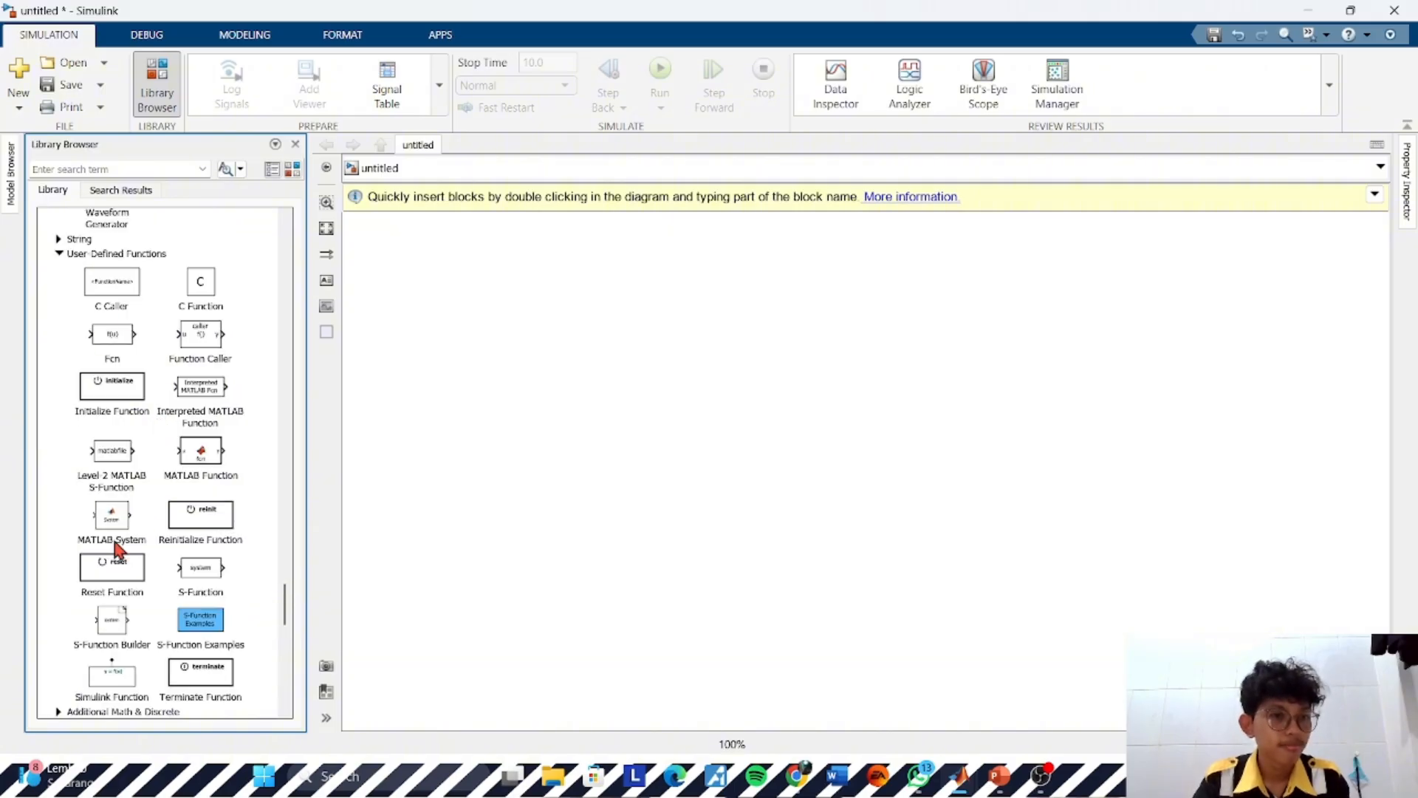
{"action": "scroll", "coordinate": [112, 497], "scroll_direction": "down", "scroll_amount": 6}
{"action": "scroll", "coordinate": [133, 491], "scroll_direction": "up", "scroll_amount": 14}
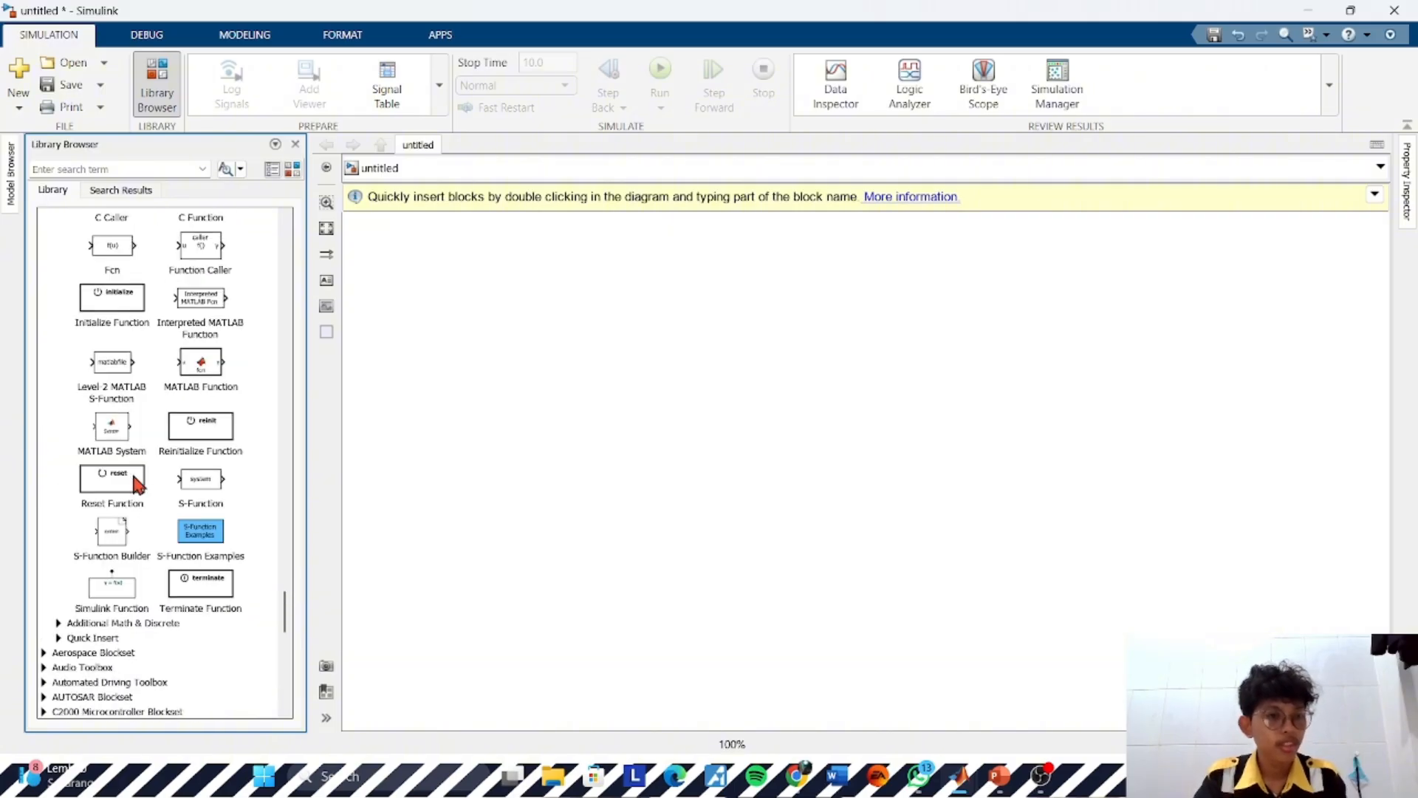
{"action": "scroll", "coordinate": [137, 488], "scroll_direction": "up", "scroll_amount": 4}
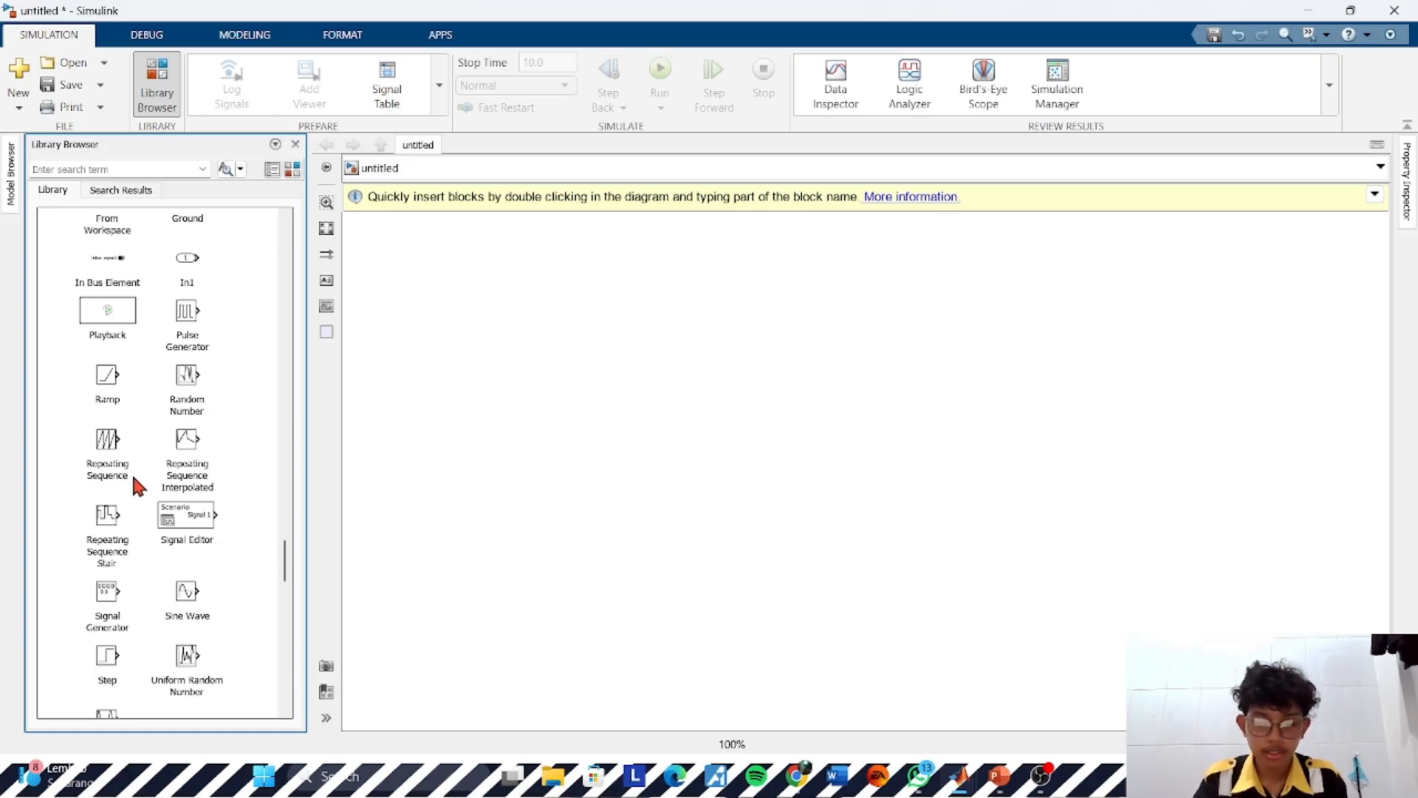
{"action": "scroll", "coordinate": [139, 415], "scroll_direction": "up", "scroll_amount": 16}
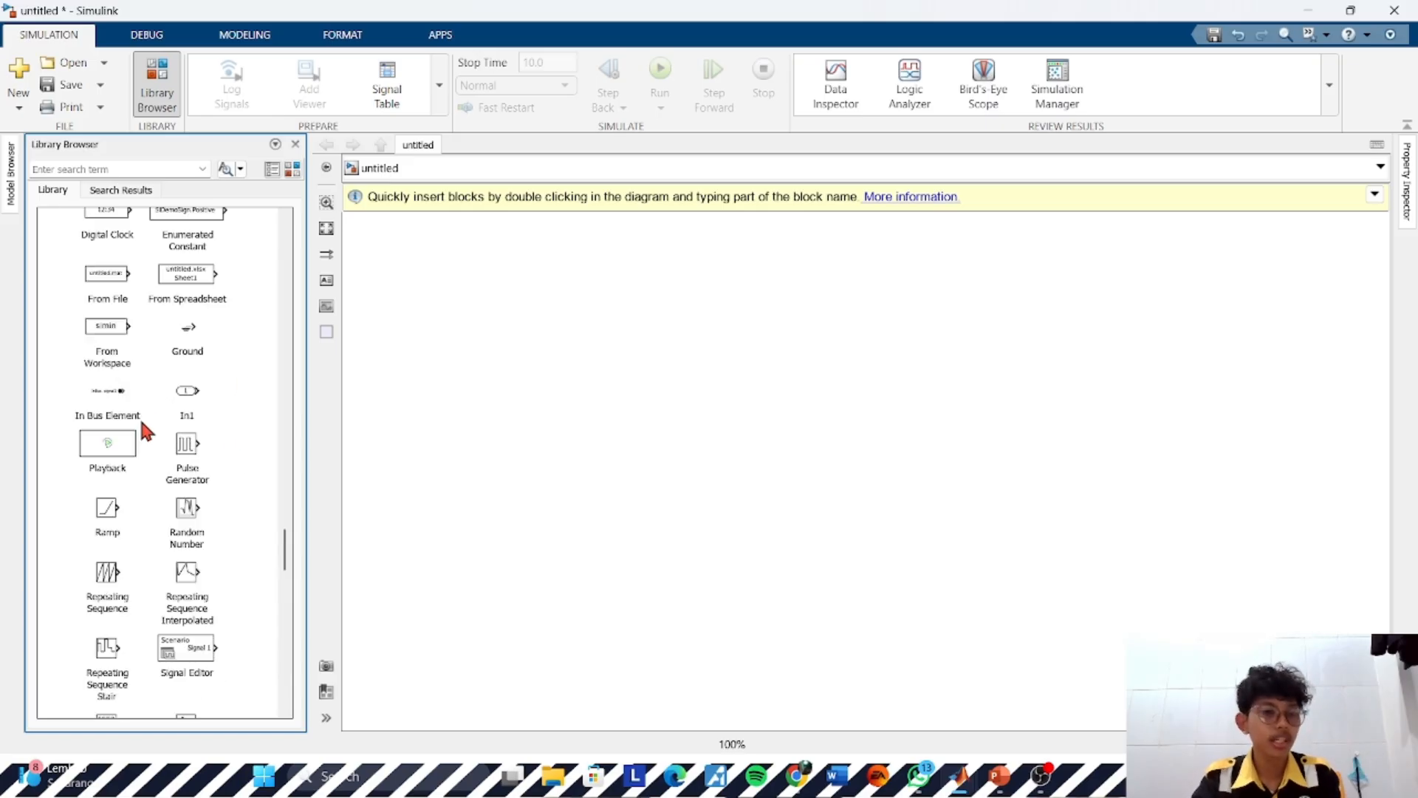
{"action": "scroll", "coordinate": [140, 421], "scroll_direction": "up", "scroll_amount": 15}
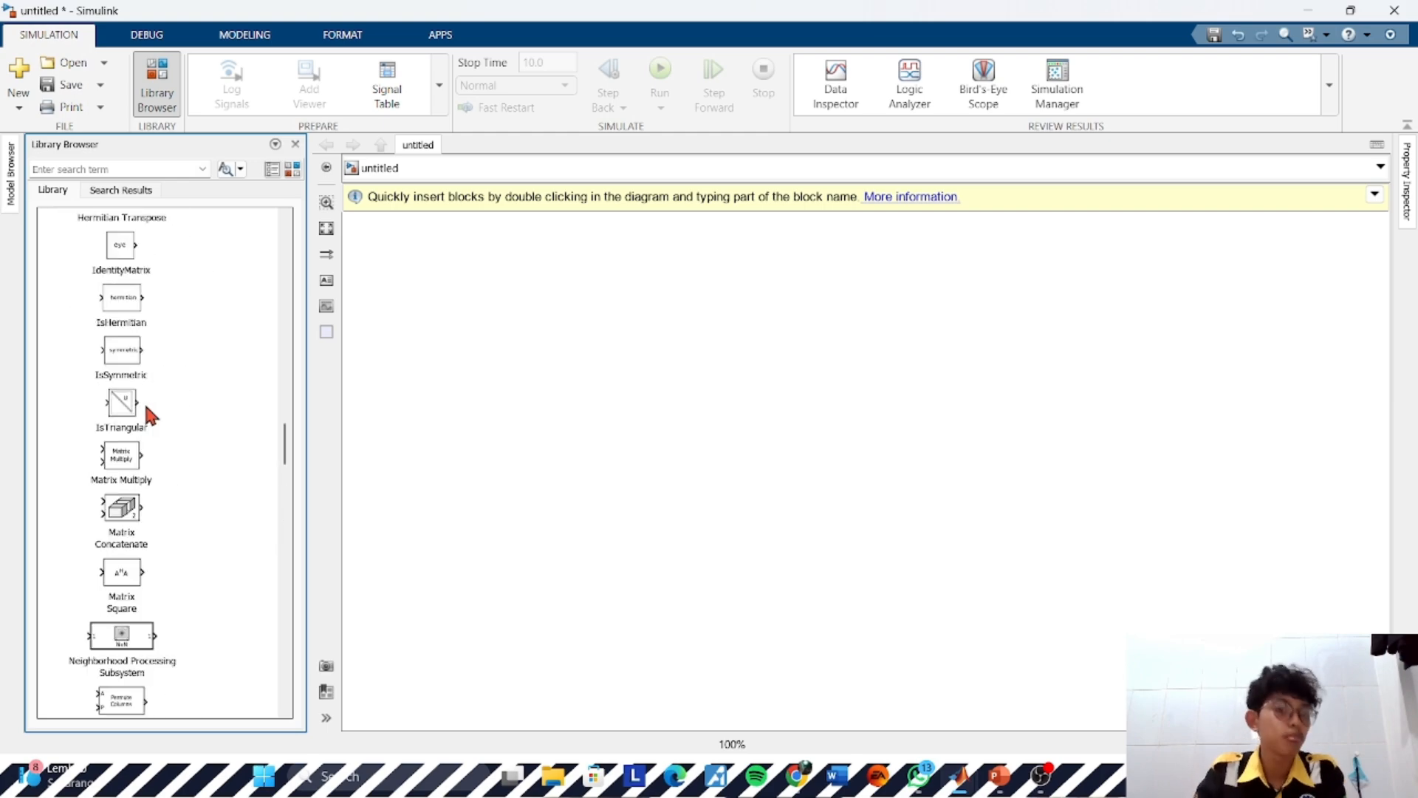
{"action": "scroll", "coordinate": [146, 407], "scroll_direction": "up", "scroll_amount": 10}
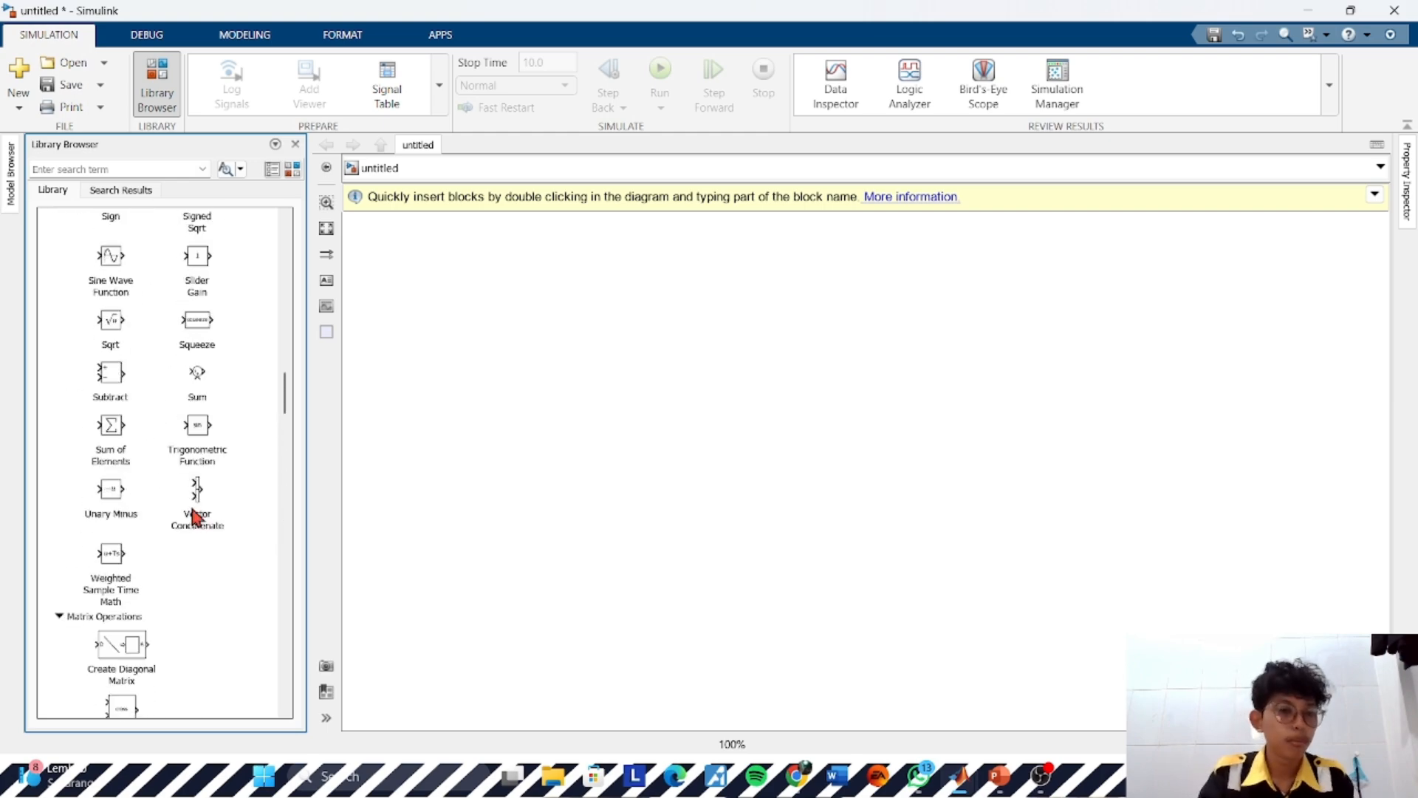
Add a Sine Wave block from the Sources group to the model canvas
{"action": "scroll", "coordinate": [168, 501], "scroll_direction": "down", "scroll_amount": 8}
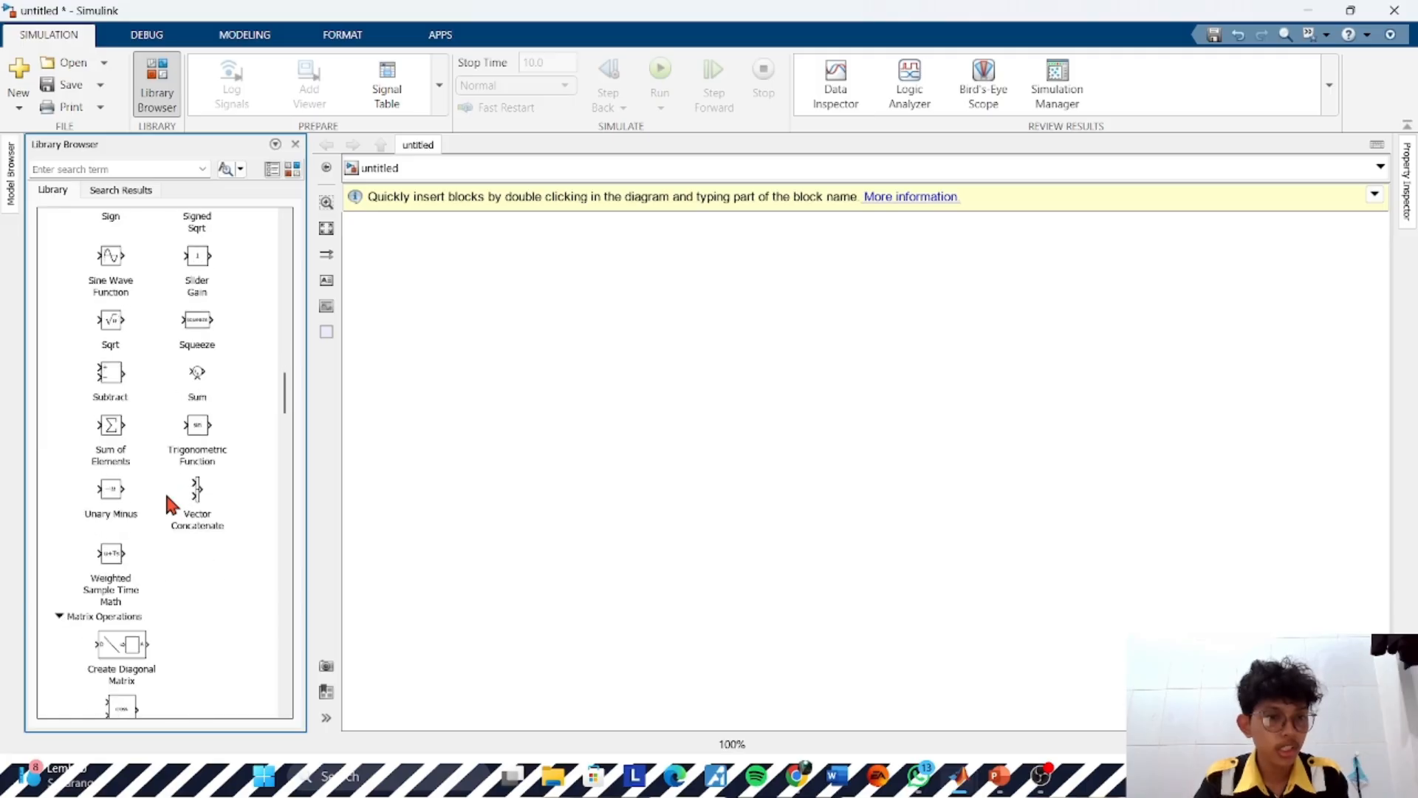
{"action": "scroll", "coordinate": [176, 440], "scroll_direction": "down", "scroll_amount": 12}
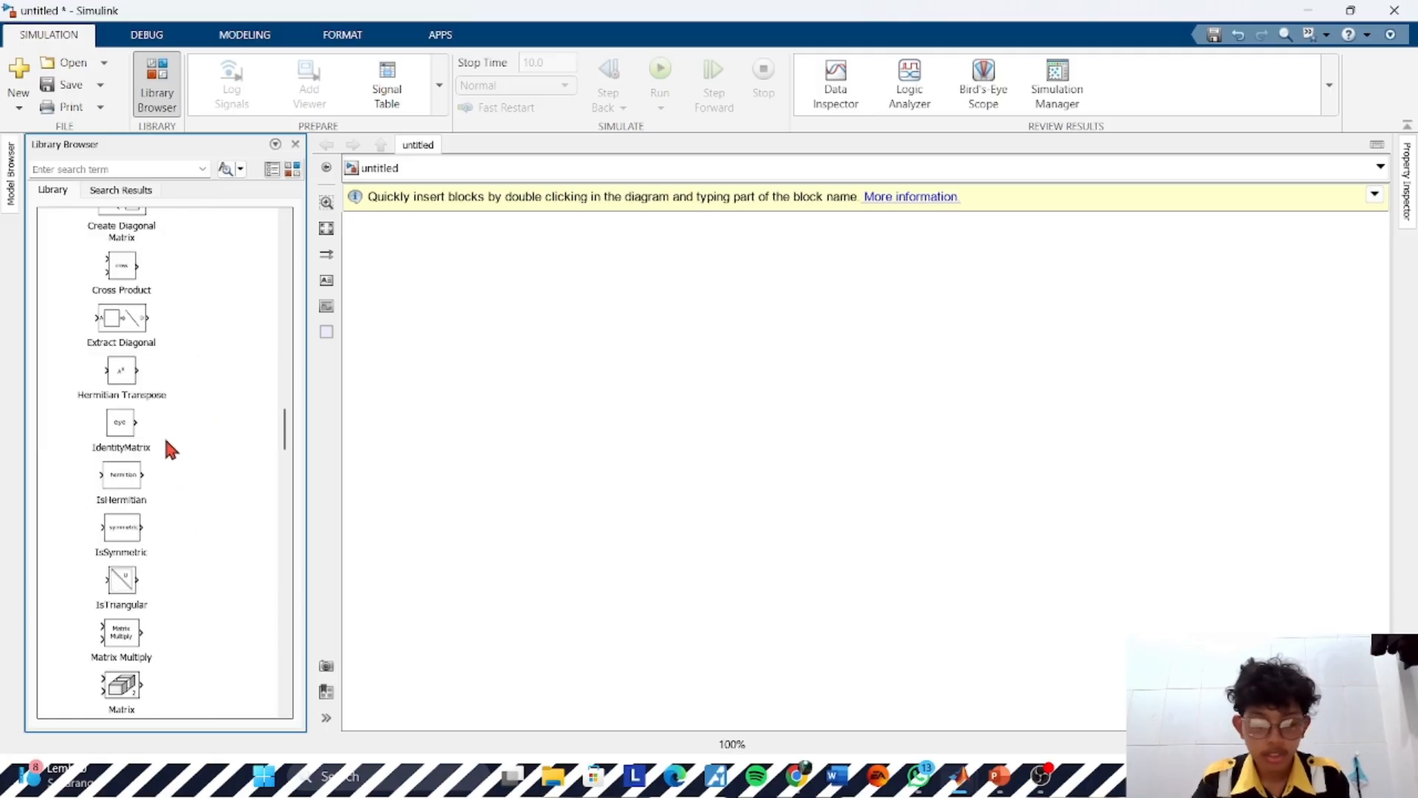
{"action": "scroll", "coordinate": [166, 447], "scroll_direction": "down", "scroll_amount": 5}
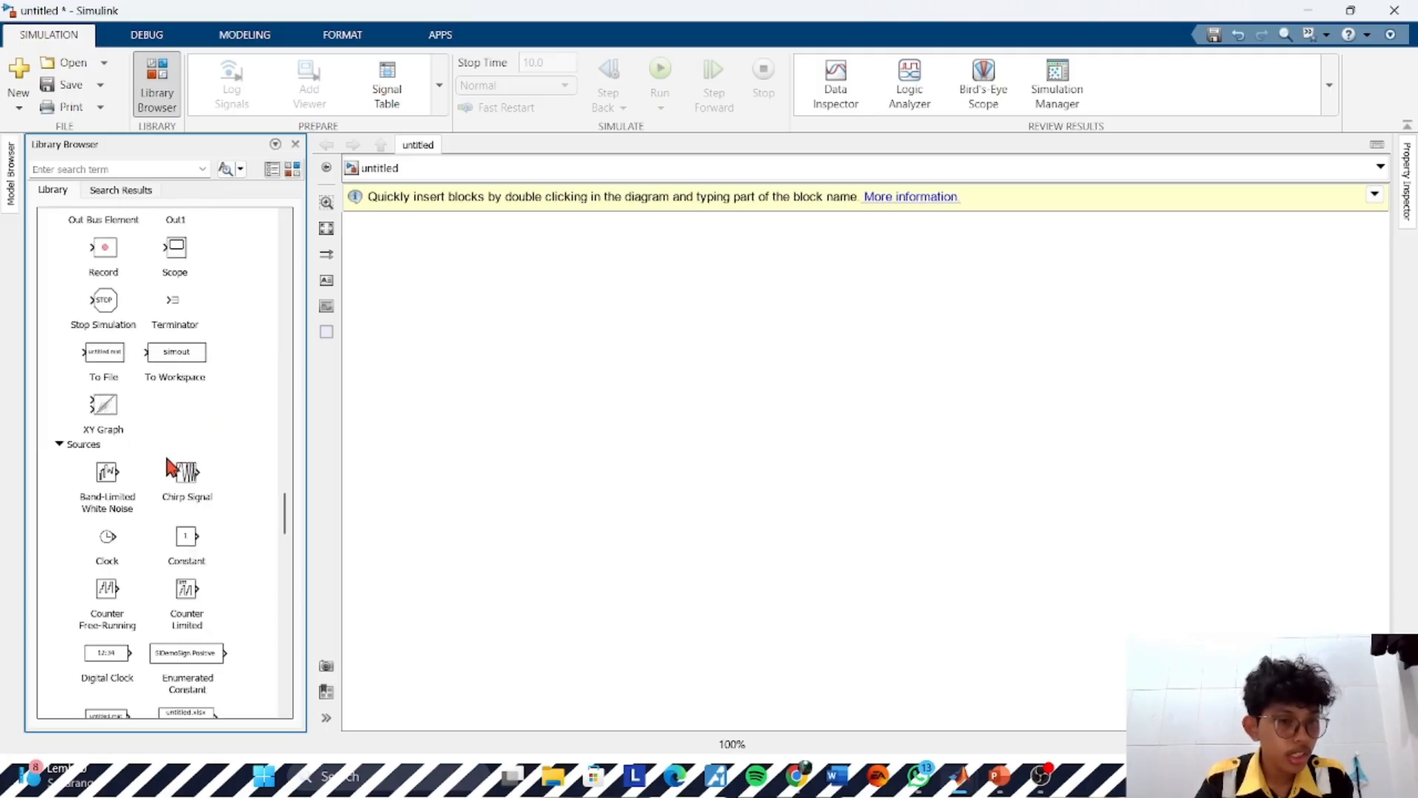
{"action": "scroll", "coordinate": [214, 604], "scroll_direction": "down", "scroll_amount": 3}
{"action": "scroll", "coordinate": [211, 600], "scroll_direction": "down", "scroll_amount": 8}
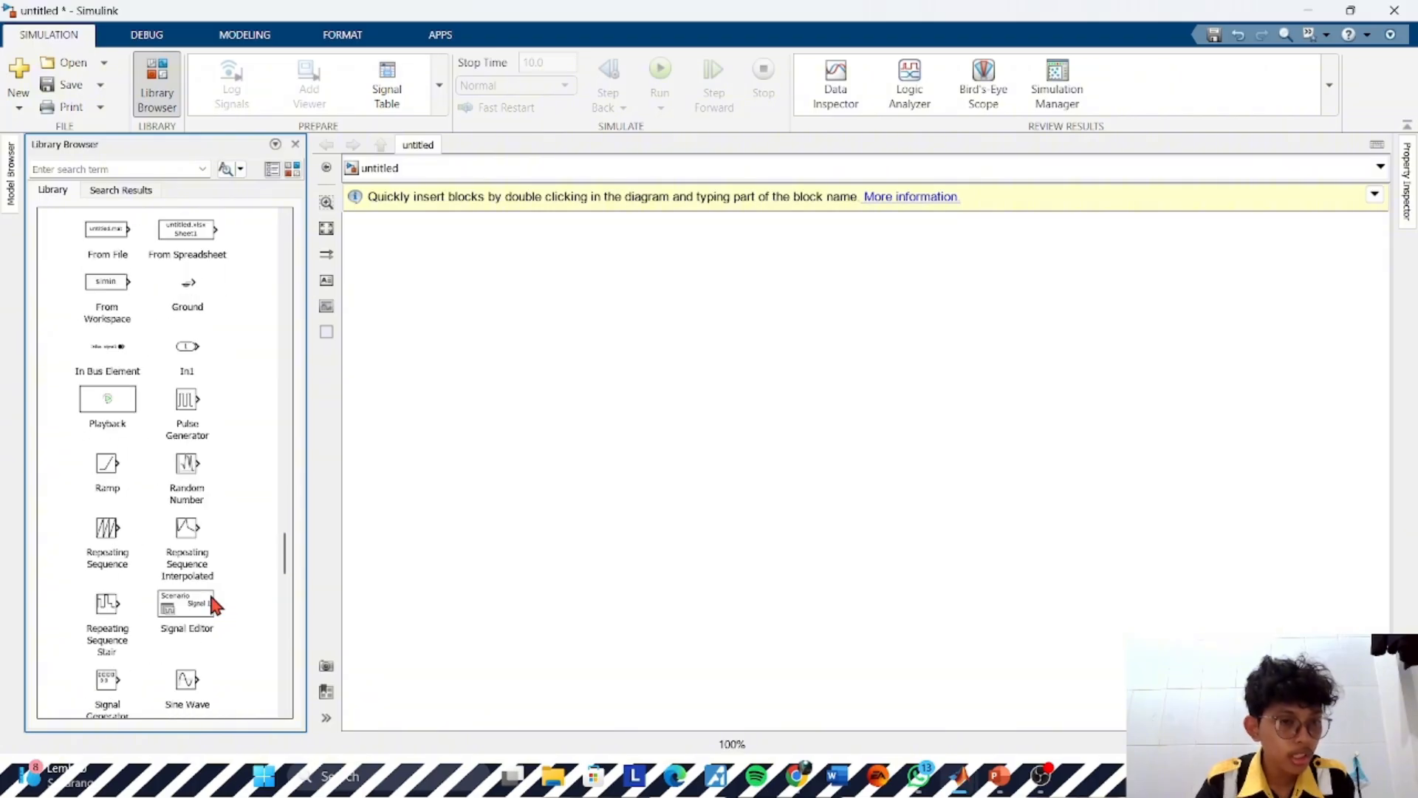
{"action": "left_click_drag", "start_coordinate": [187, 460], "coordinate": [310, 538]}
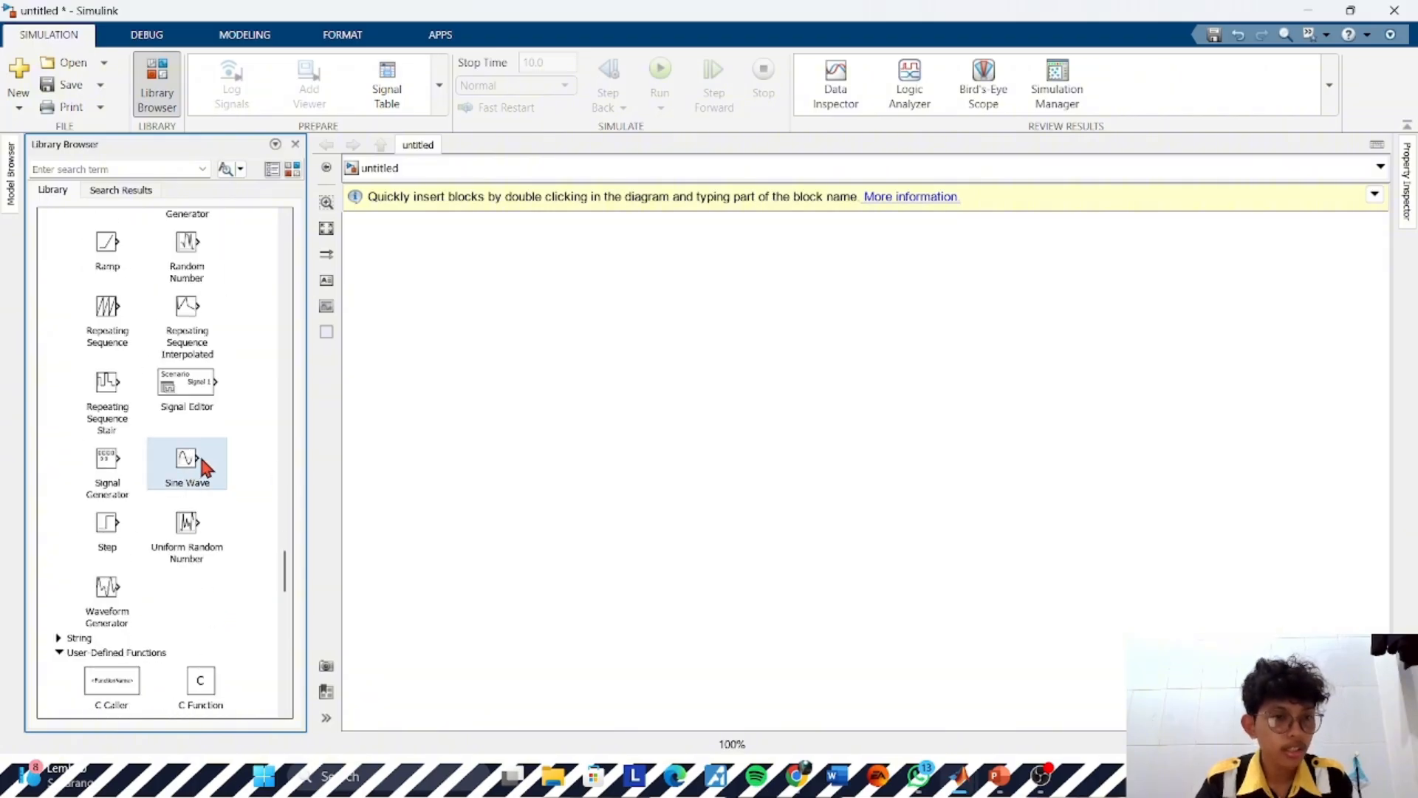
{"action": "left_click_drag", "start_coordinate": [204, 466], "coordinate": [533, 334]}
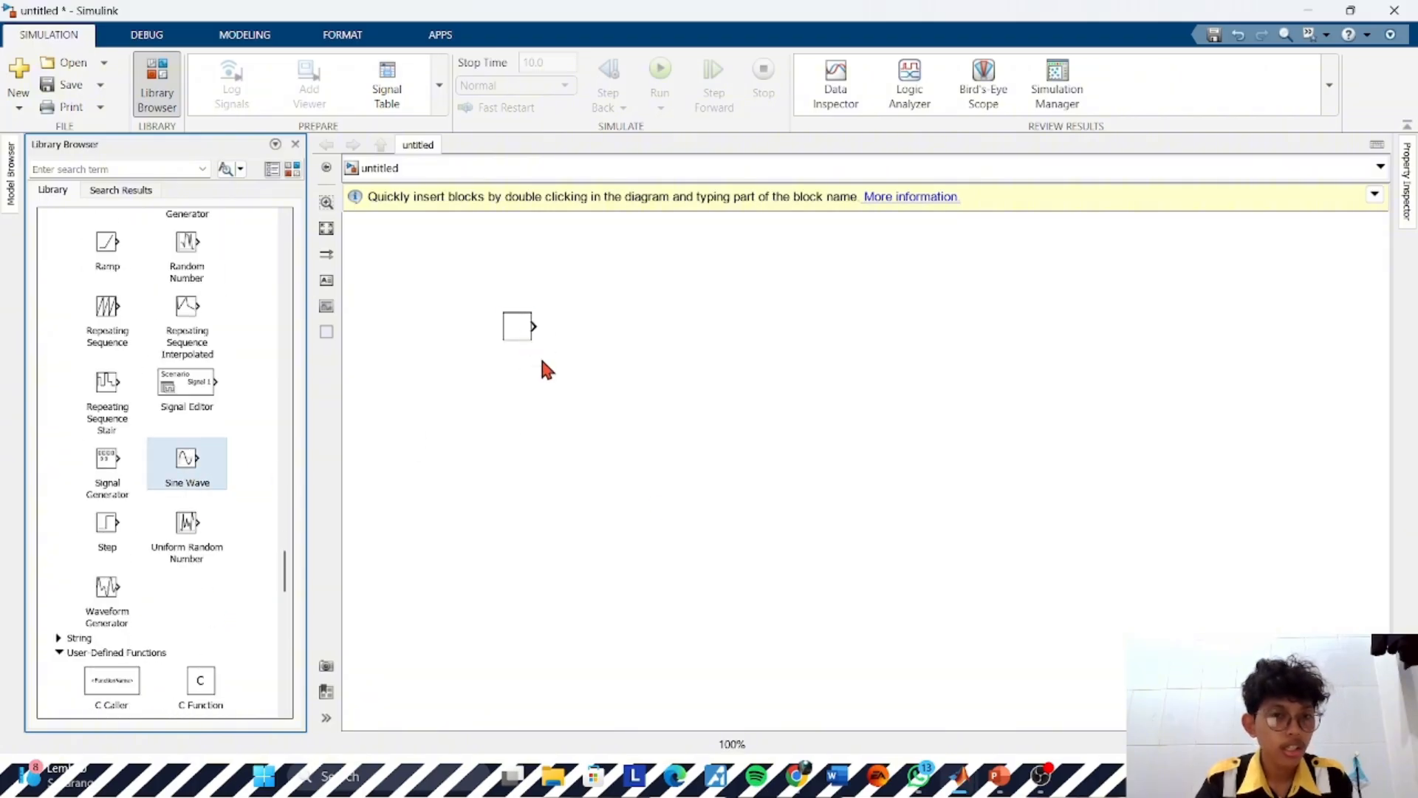
{"action": "left_click", "coordinate": [584, 391]}
Add a Gain block from Math Operations to the right of the Sine Wave block
{"action": "scroll", "coordinate": [112, 424], "scroll_direction": "up", "scroll_amount": 4}
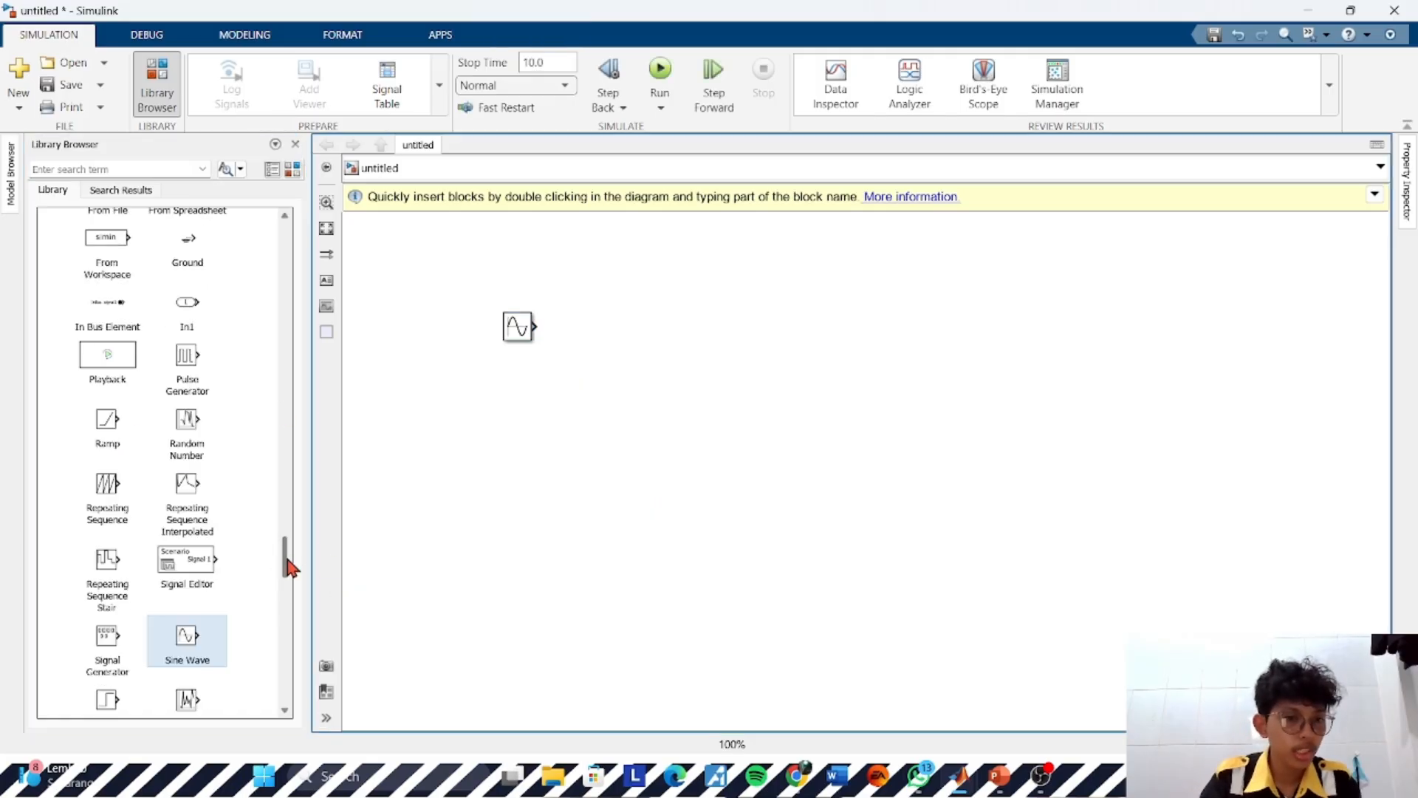
{"action": "left_click_drag", "start_coordinate": [287, 558], "coordinate": [309, 322]}
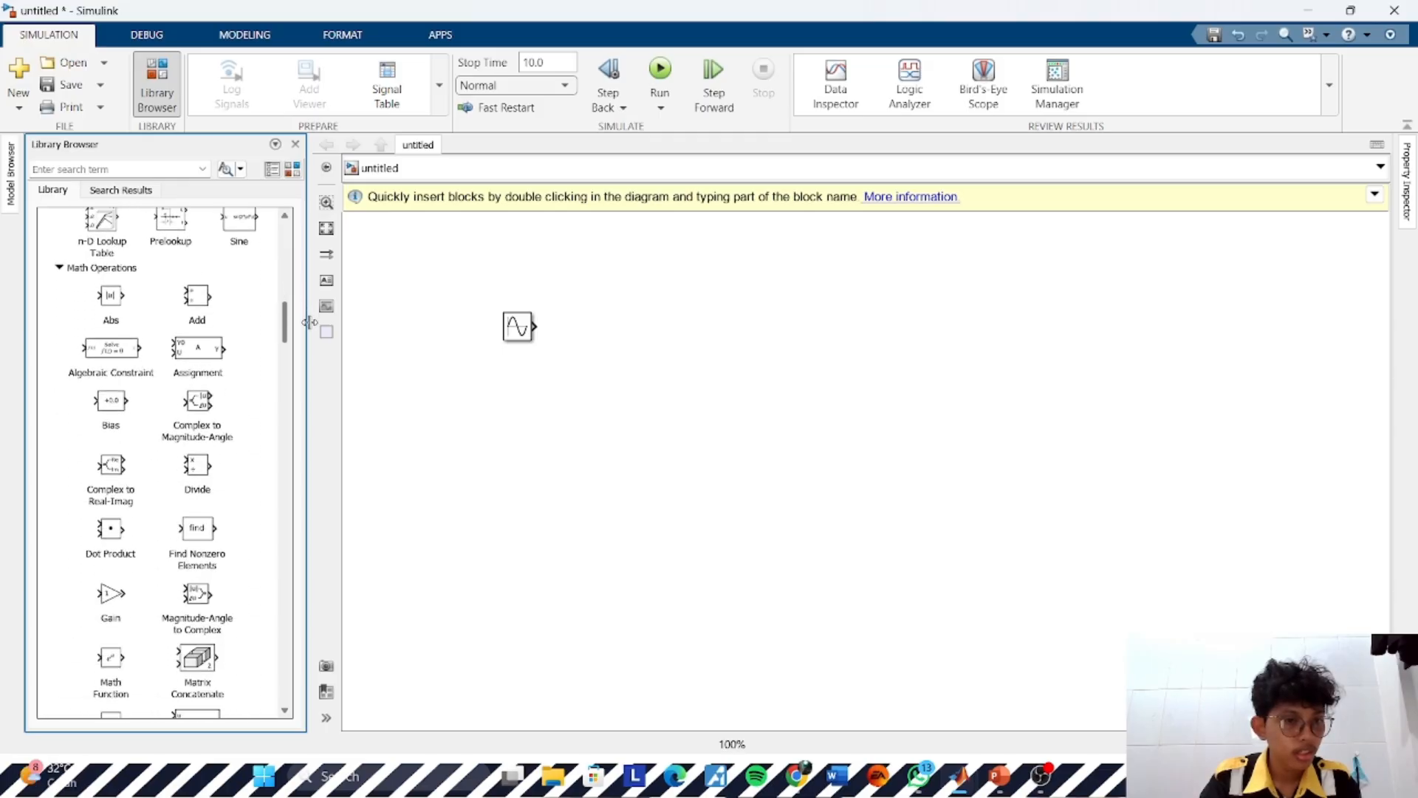
{"action": "scroll", "coordinate": [85, 560], "scroll_direction": "down", "scroll_amount": 1}
{"action": "left_click_drag", "start_coordinate": [114, 587], "coordinate": [591, 327]}
{"action": "left_click", "coordinate": [704, 313]}
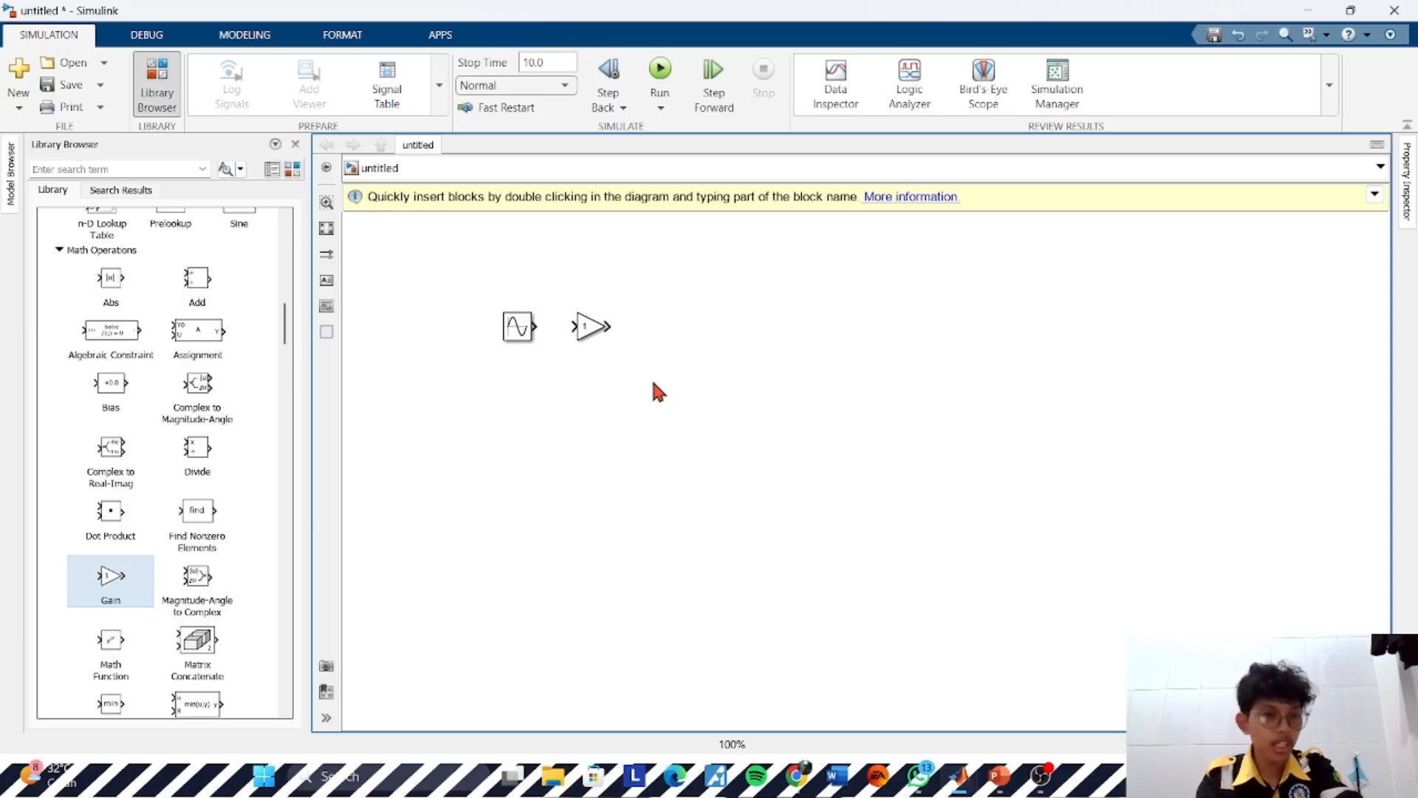
Add a Demux block from the Signal Routing group to the canvas, above and well to the right of the Gain block
{"action": "scroll", "coordinate": [228, 366], "scroll_direction": "down", "scroll_amount": 15}
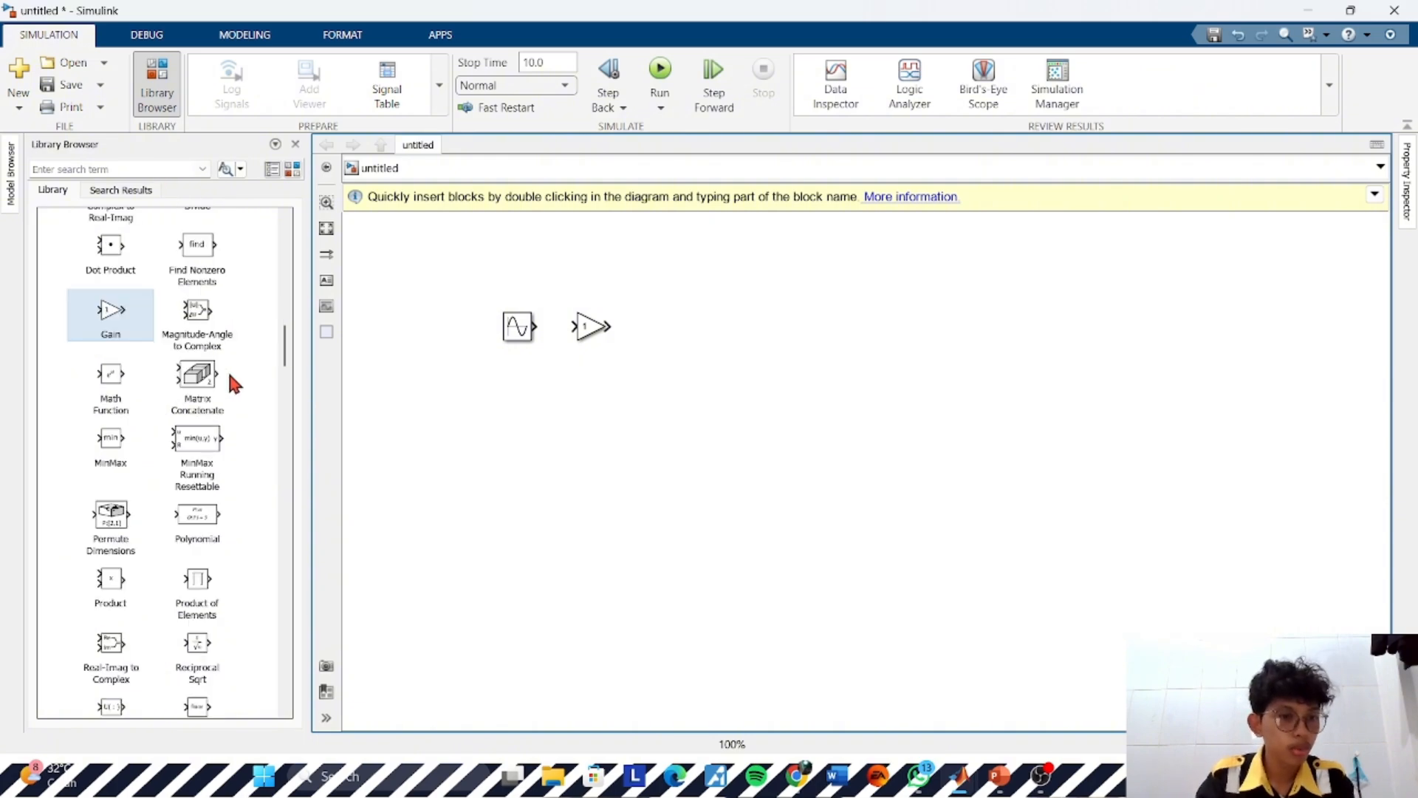
{"action": "scroll", "coordinate": [205, 423], "scroll_direction": "down", "scroll_amount": 20}
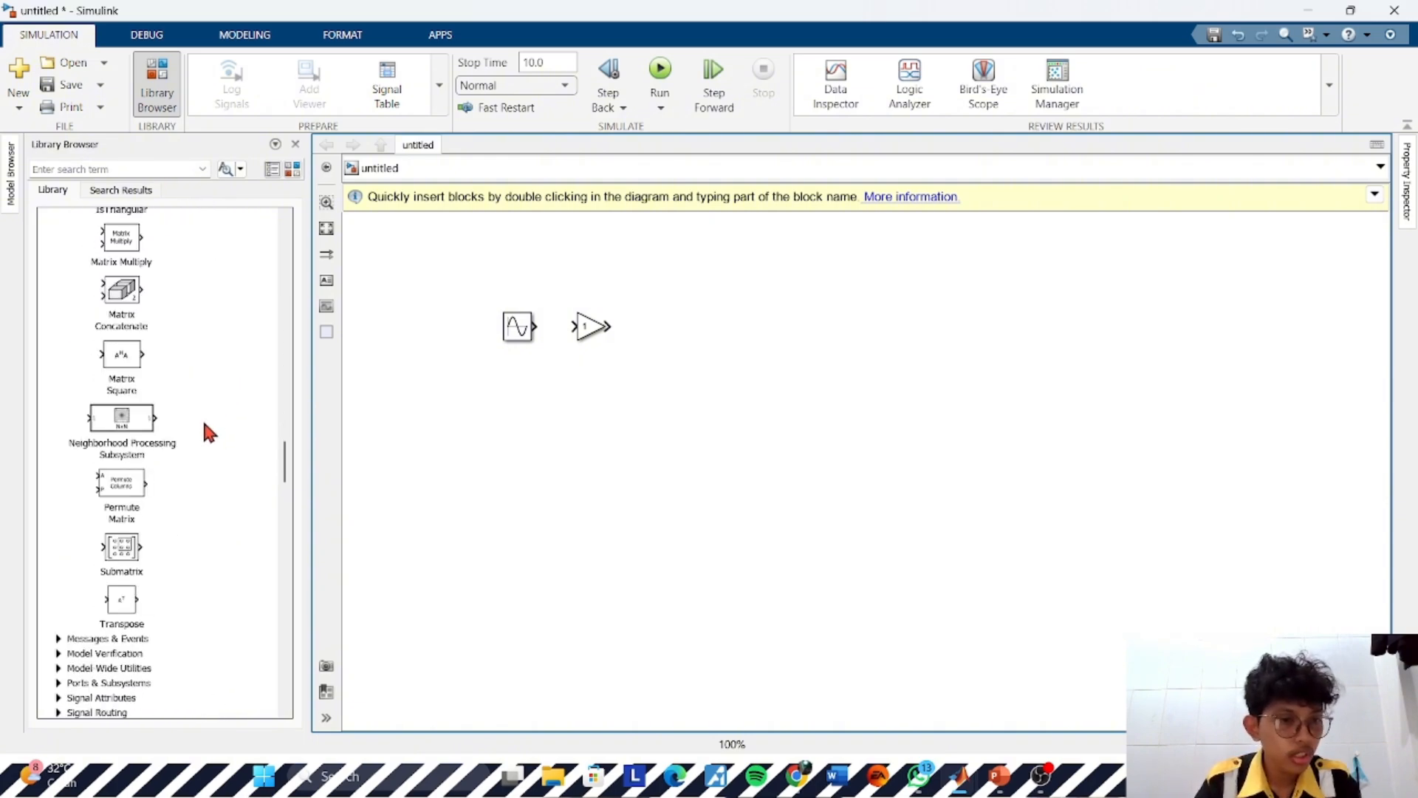
{"action": "scroll", "coordinate": [203, 438], "scroll_direction": "down", "scroll_amount": 20}
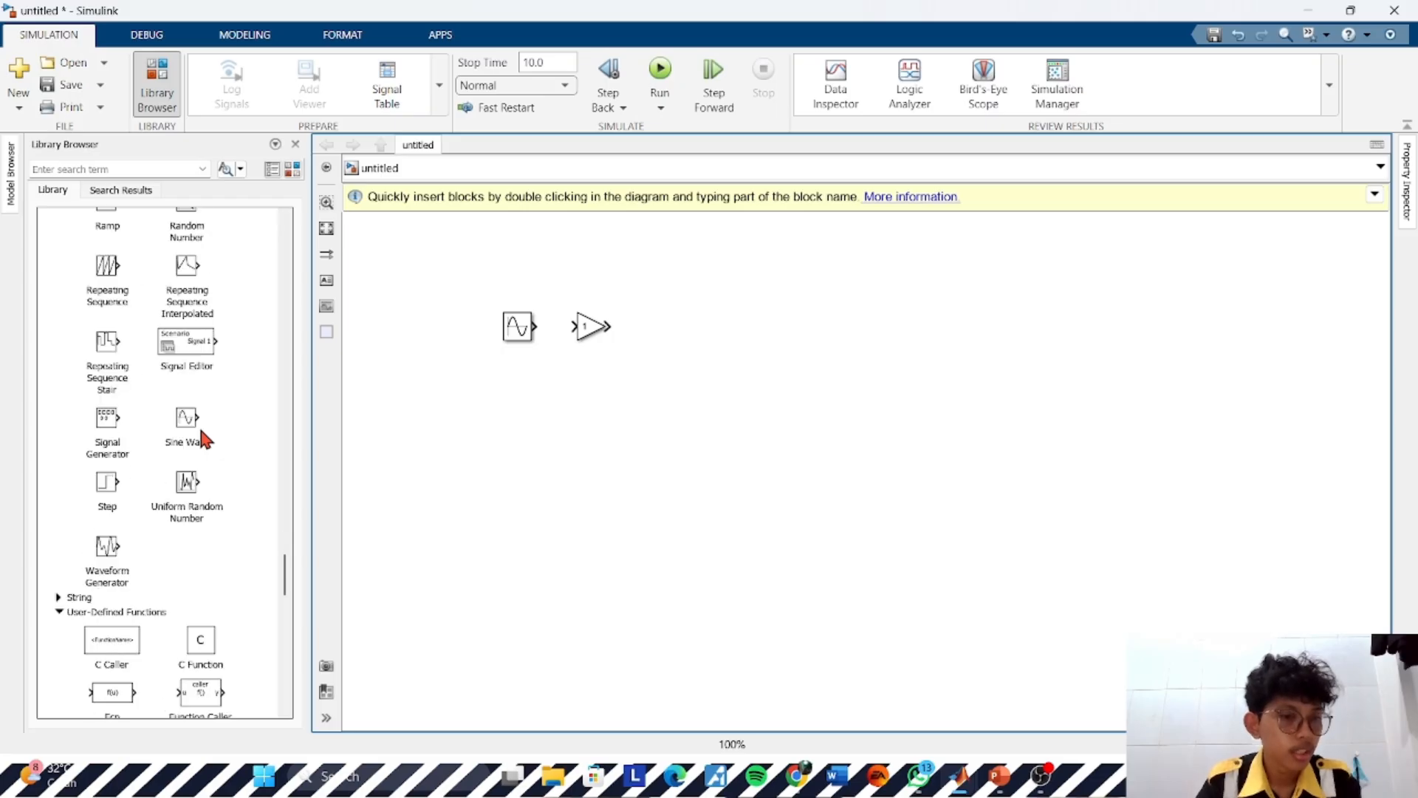
{"action": "scroll", "coordinate": [196, 426], "scroll_direction": "up", "scroll_amount": 5}
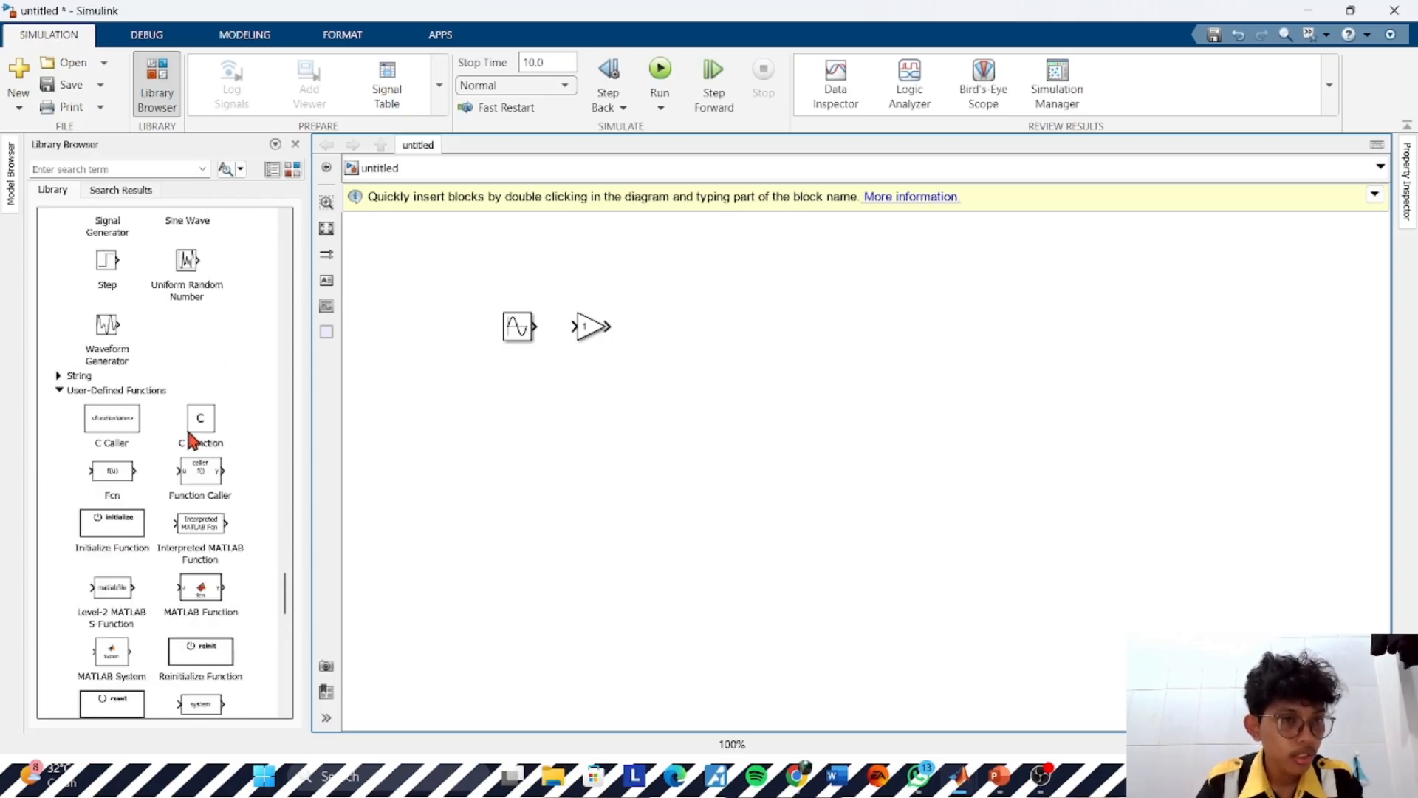
{"action": "left_click", "coordinate": [60, 375]}
{"action": "scroll", "coordinate": [67, 384], "scroll_direction": "down", "scroll_amount": 3}
{"action": "scroll", "coordinate": [111, 458], "scroll_direction": "up", "scroll_amount": 15}
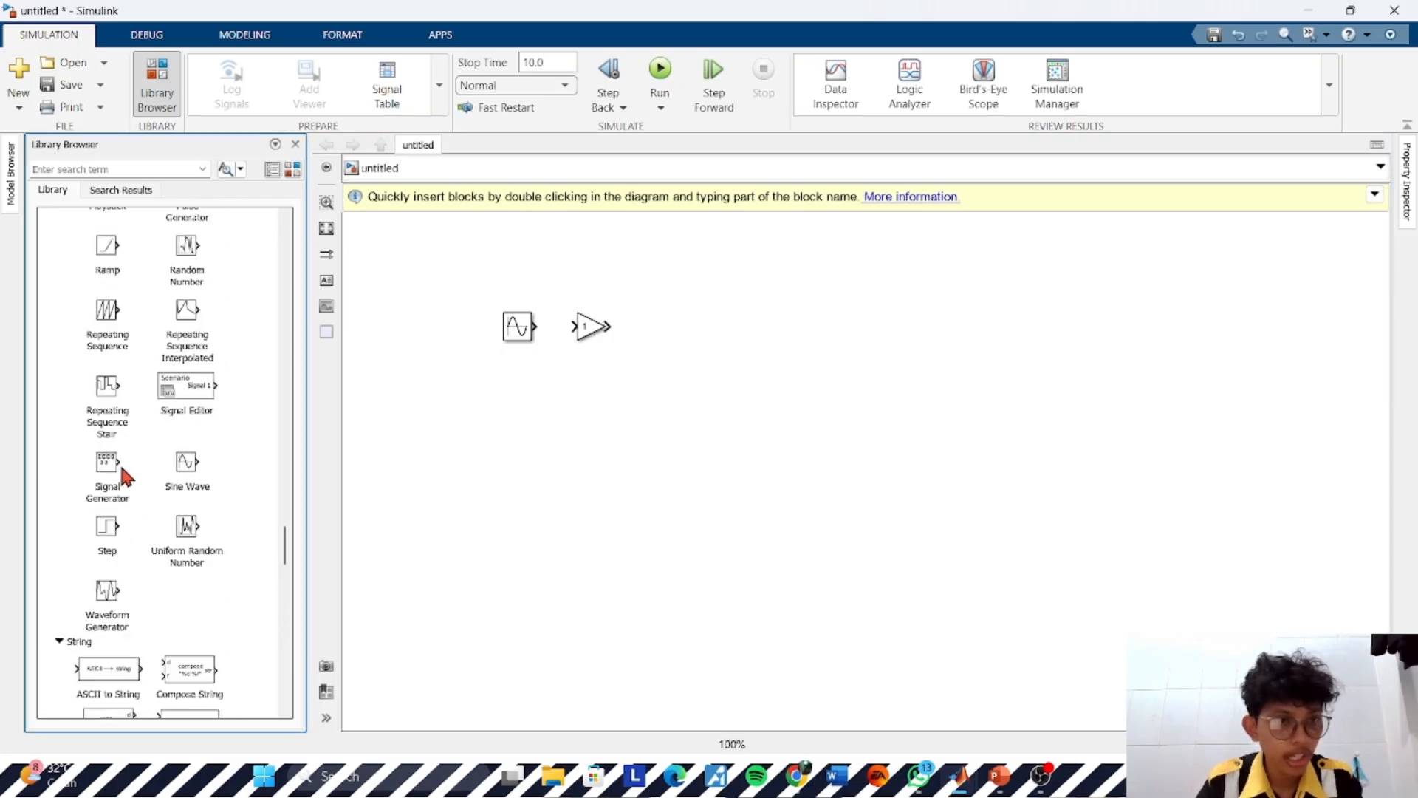
{"action": "scroll", "coordinate": [120, 465], "scroll_direction": "up", "scroll_amount": 3}
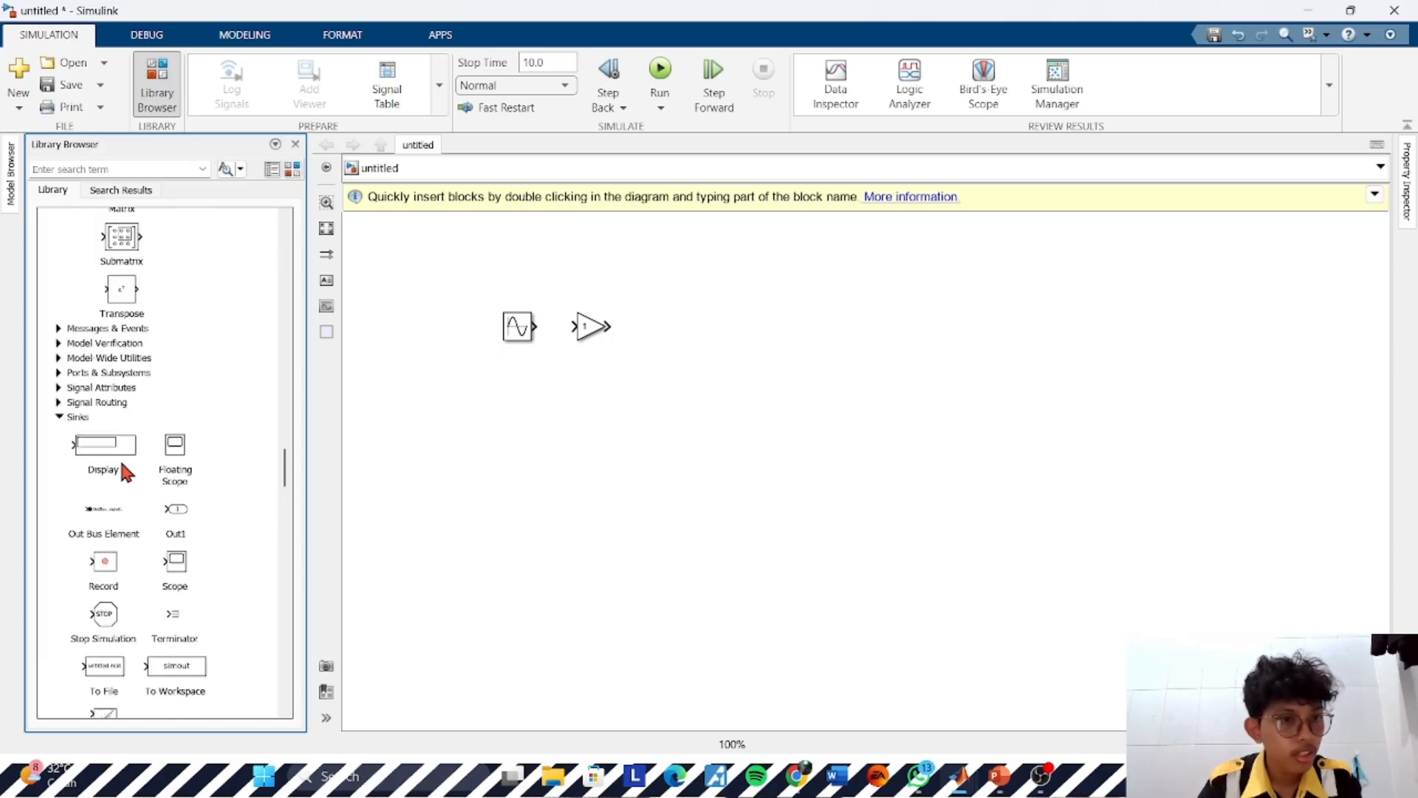
{"action": "left_click", "coordinate": [59, 402]}
{"action": "scroll", "coordinate": [117, 481], "scroll_direction": "down", "scroll_amount": 4}
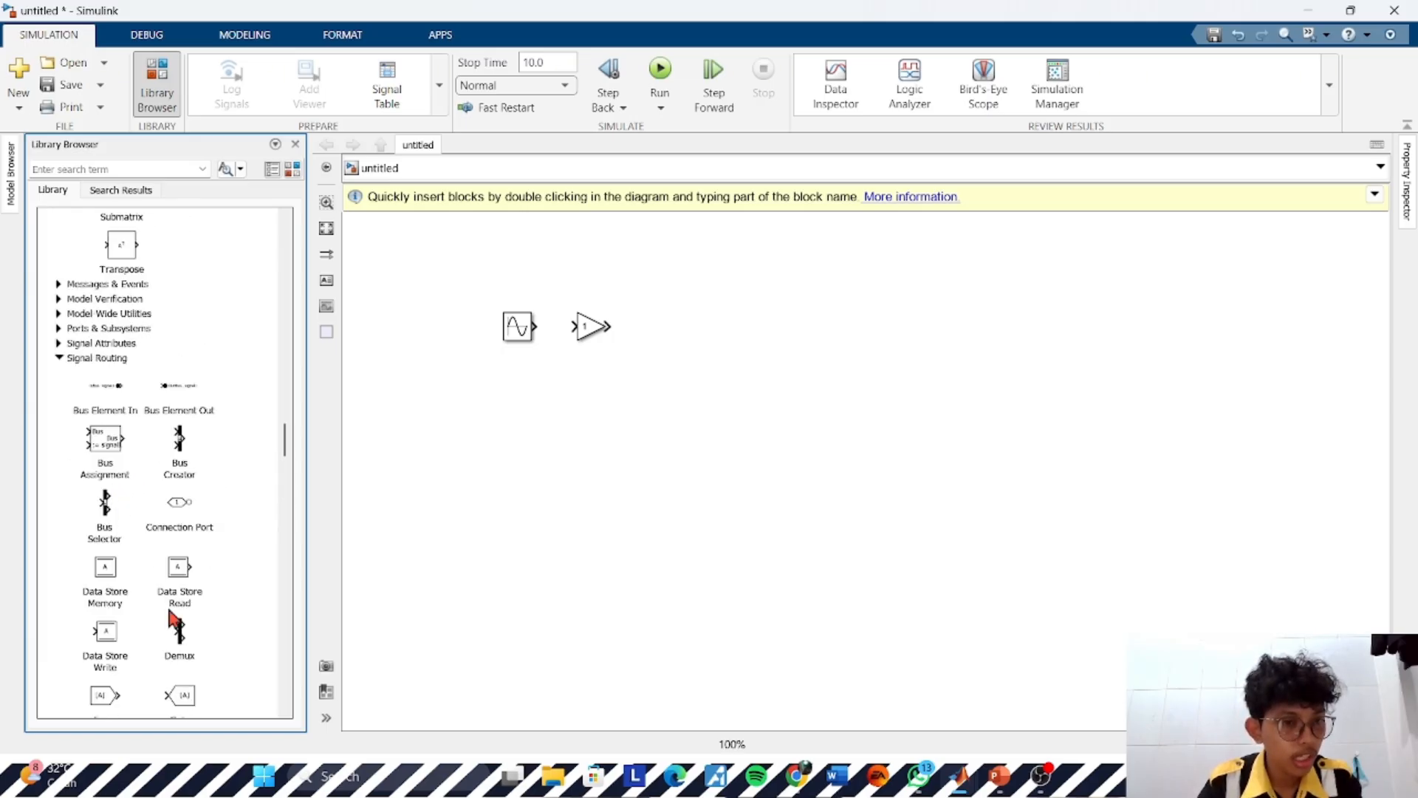
{"action": "left_click_drag", "start_coordinate": [180, 506], "coordinate": [922, 257]}
Add a Mux block from Signal Routing to the right of the Gain block
{"action": "scroll", "coordinate": [168, 466], "scroll_direction": "down", "scroll_amount": 2}
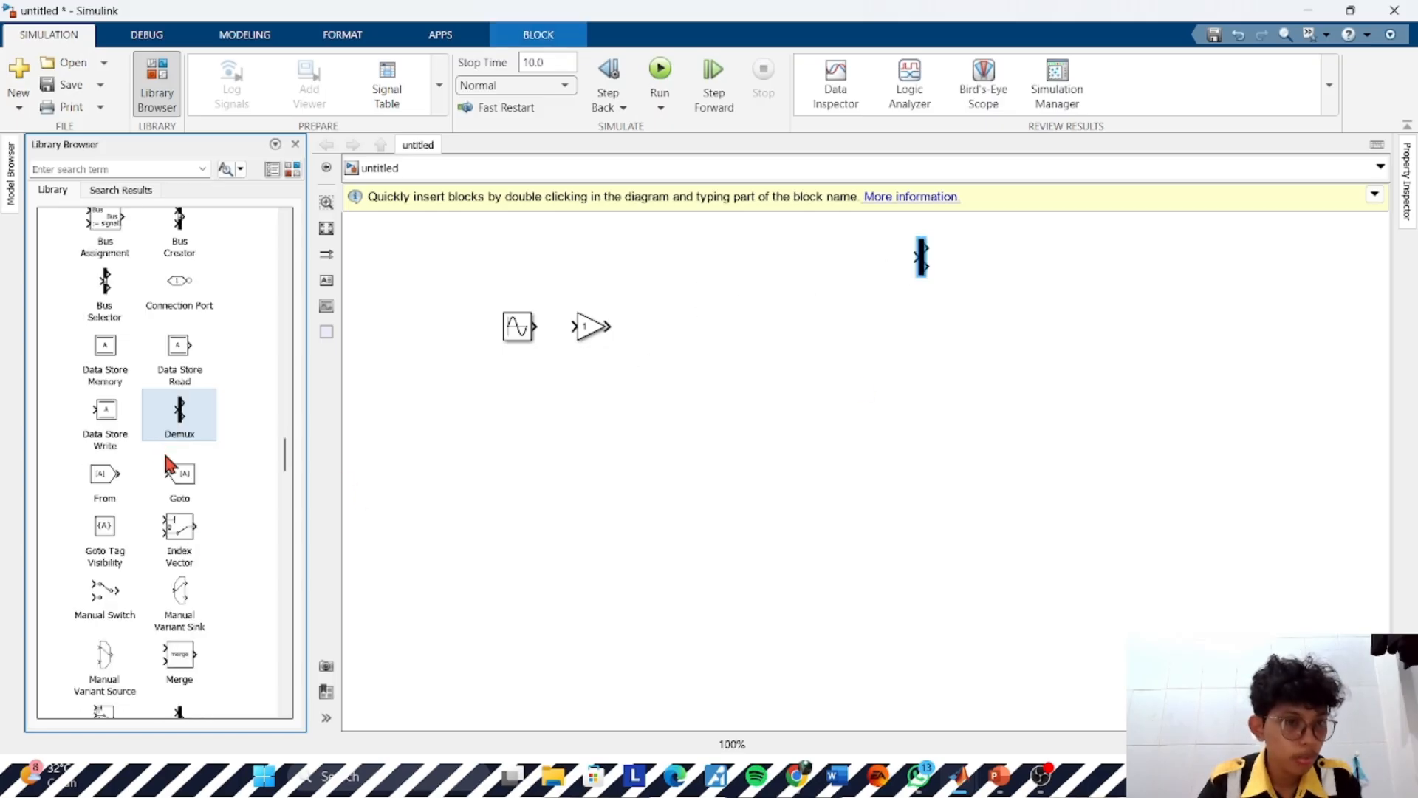
{"action": "scroll", "coordinate": [167, 459], "scroll_direction": "down", "scroll_amount": 2}
{"action": "left_click_drag", "start_coordinate": [183, 634], "coordinate": [725, 344]}
{"action": "left_click", "coordinate": [727, 255]}
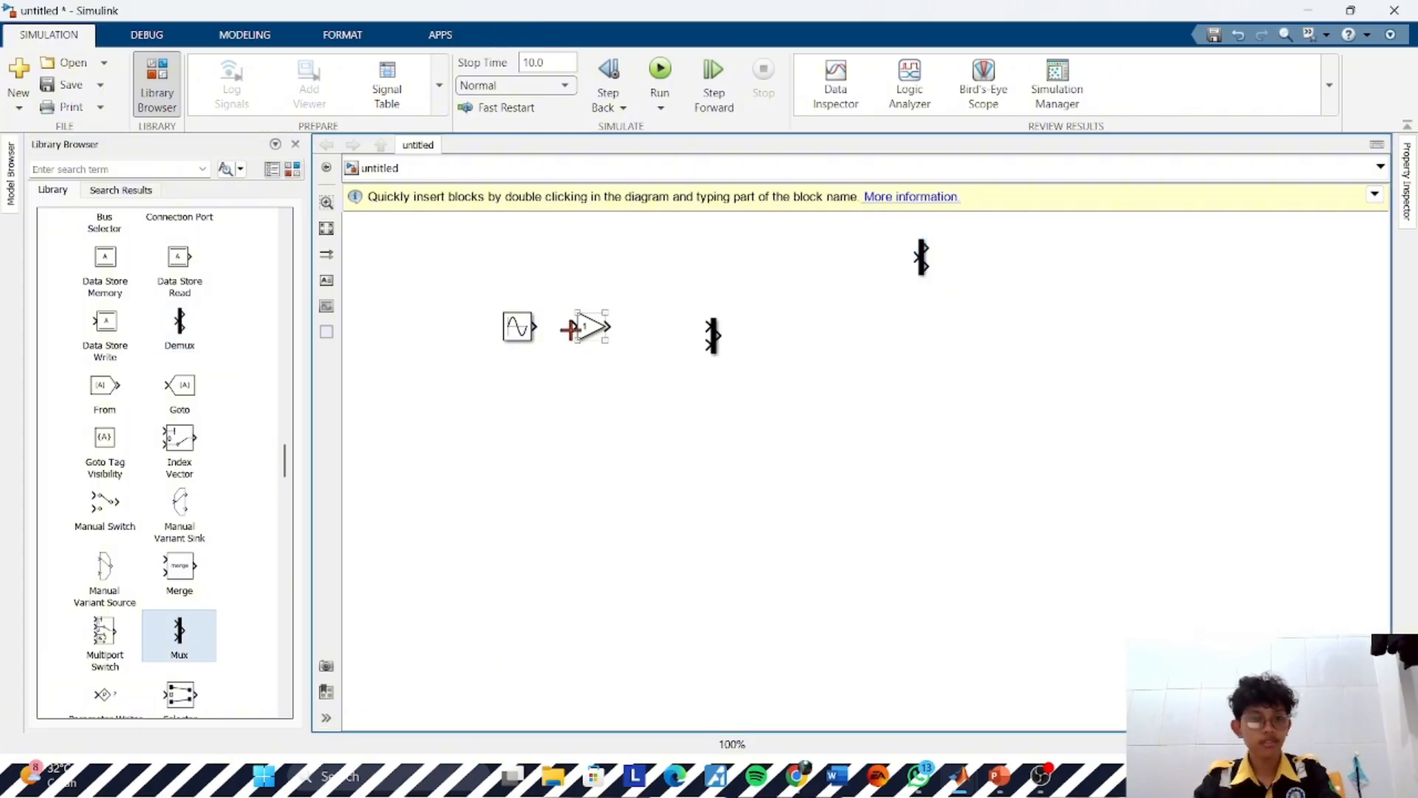
Center the Gain block between the Sine Wave and Mux blocks and move the Demux block closer to the Mux
{"action": "left_click_drag", "start_coordinate": [589, 326], "coordinate": [618, 326]}
{"action": "left_click", "coordinate": [826, 306]}
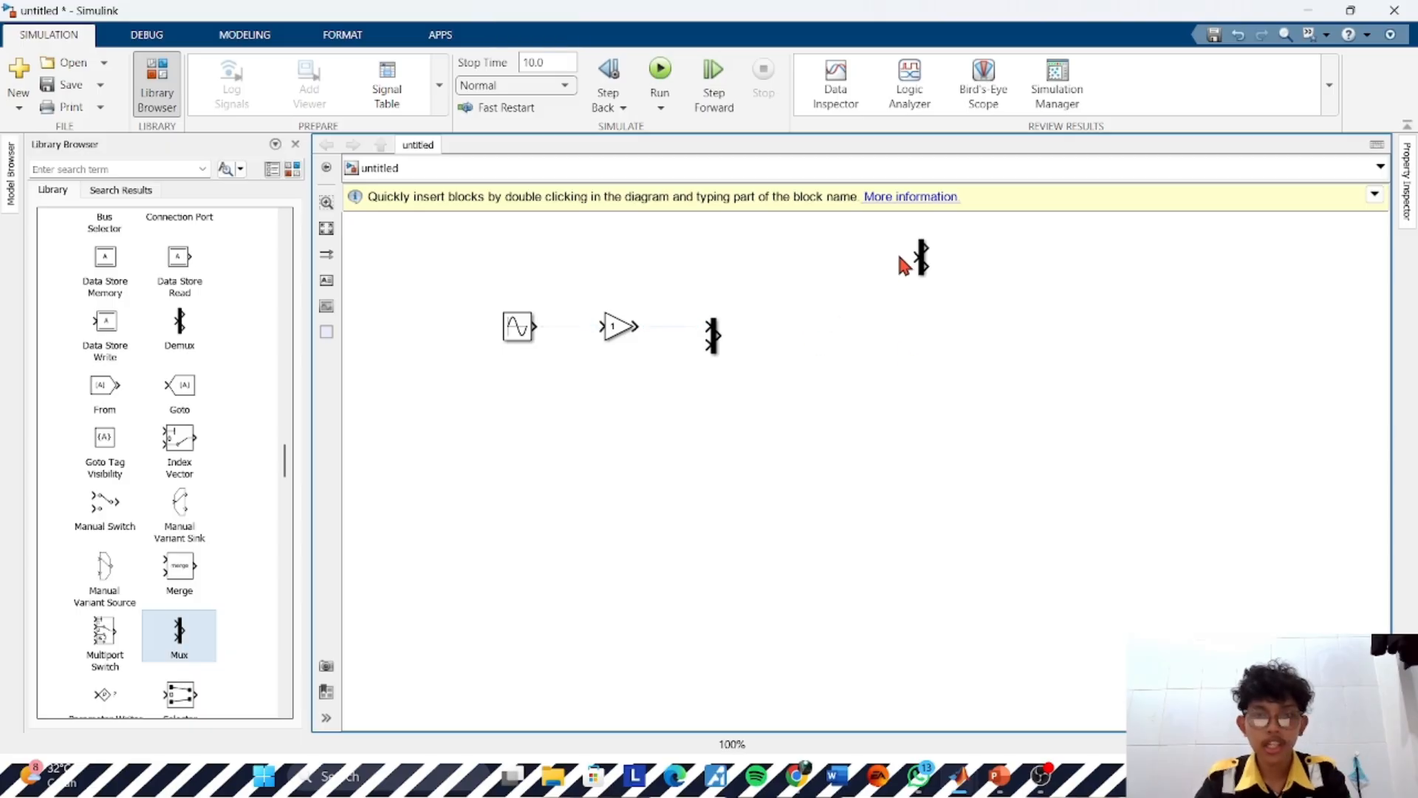
{"action": "left_click_drag", "start_coordinate": [922, 265], "coordinate": [835, 268]}
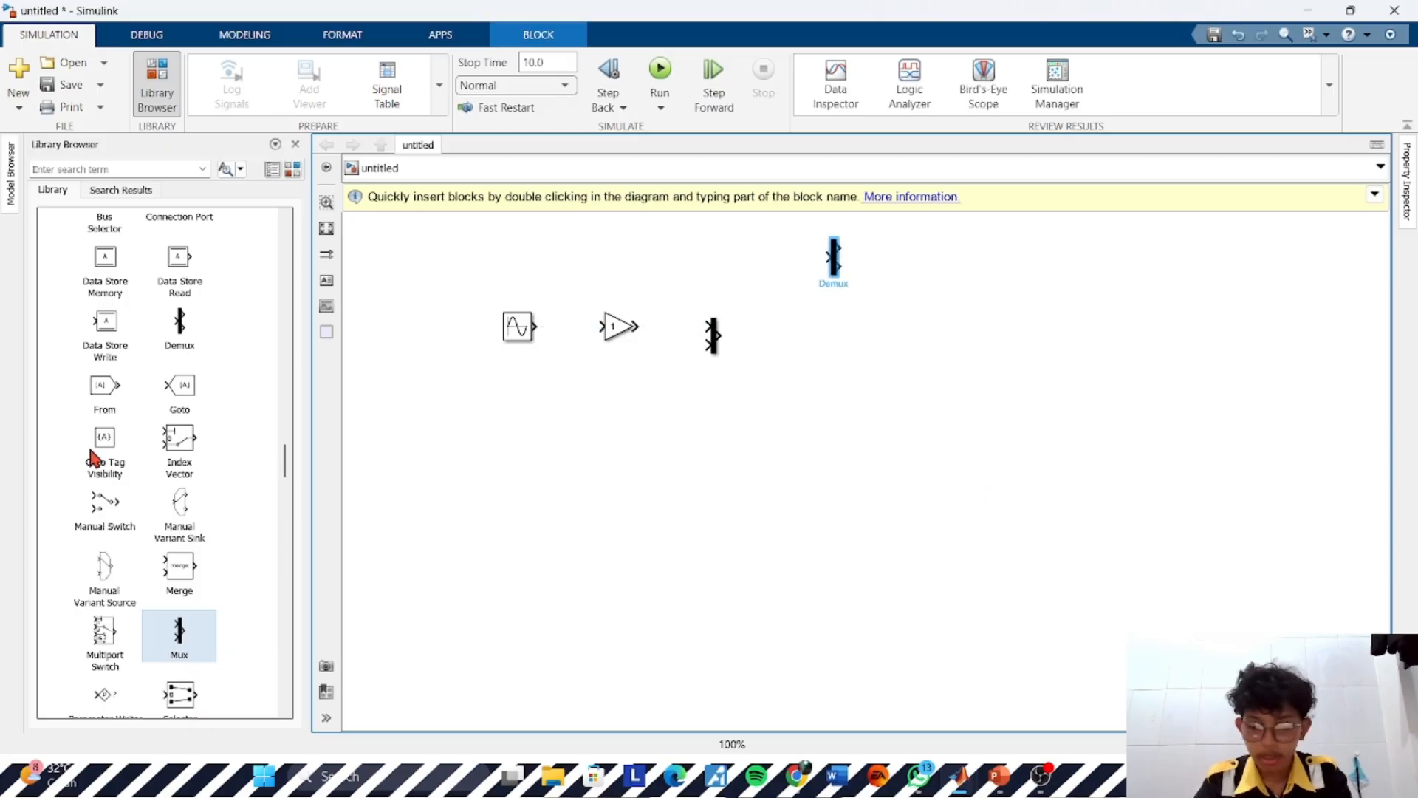
Search the block library for "scope"
{"action": "scroll", "coordinate": [178, 561], "scroll_direction": "up", "scroll_amount": 10}
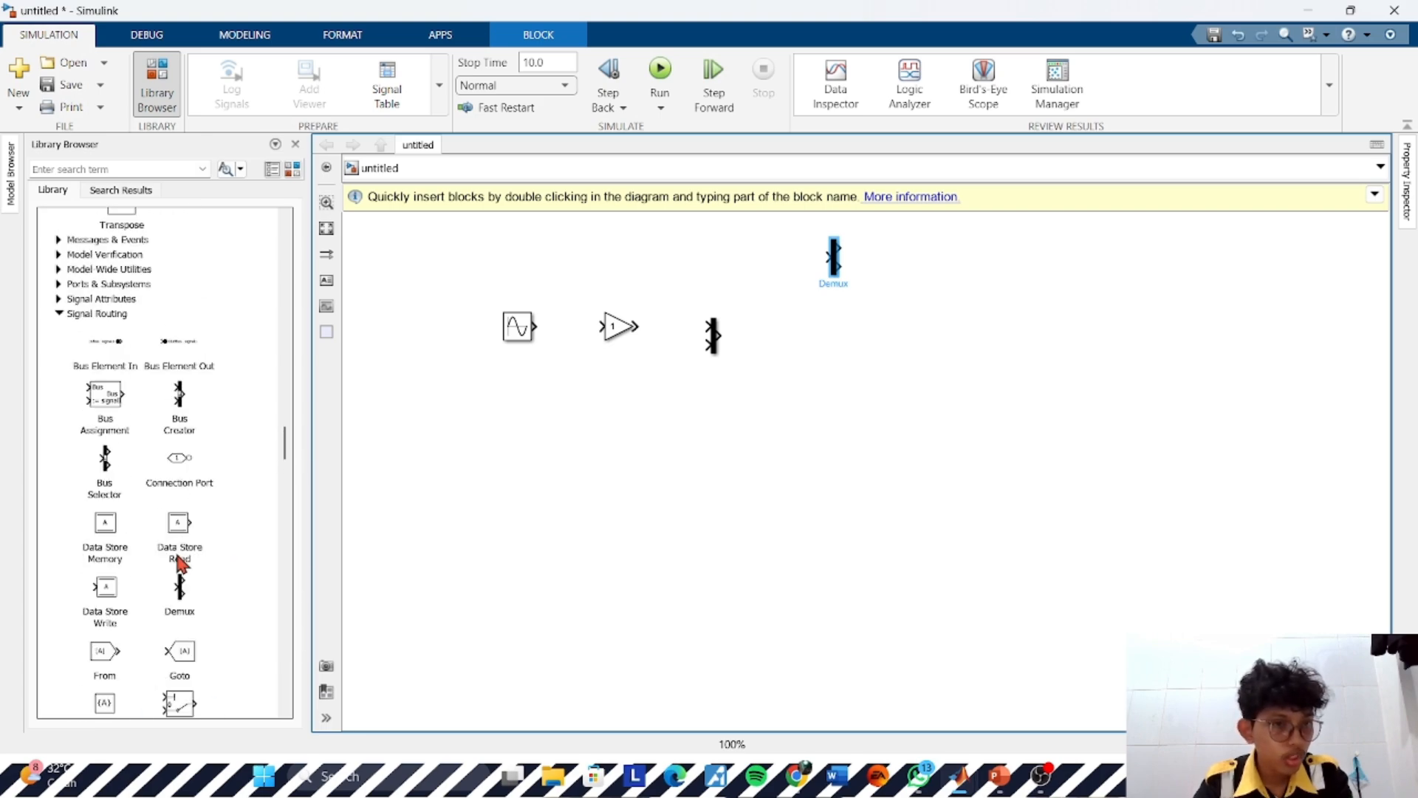
{"action": "scroll", "coordinate": [180, 564], "scroll_direction": "up", "scroll_amount": 15}
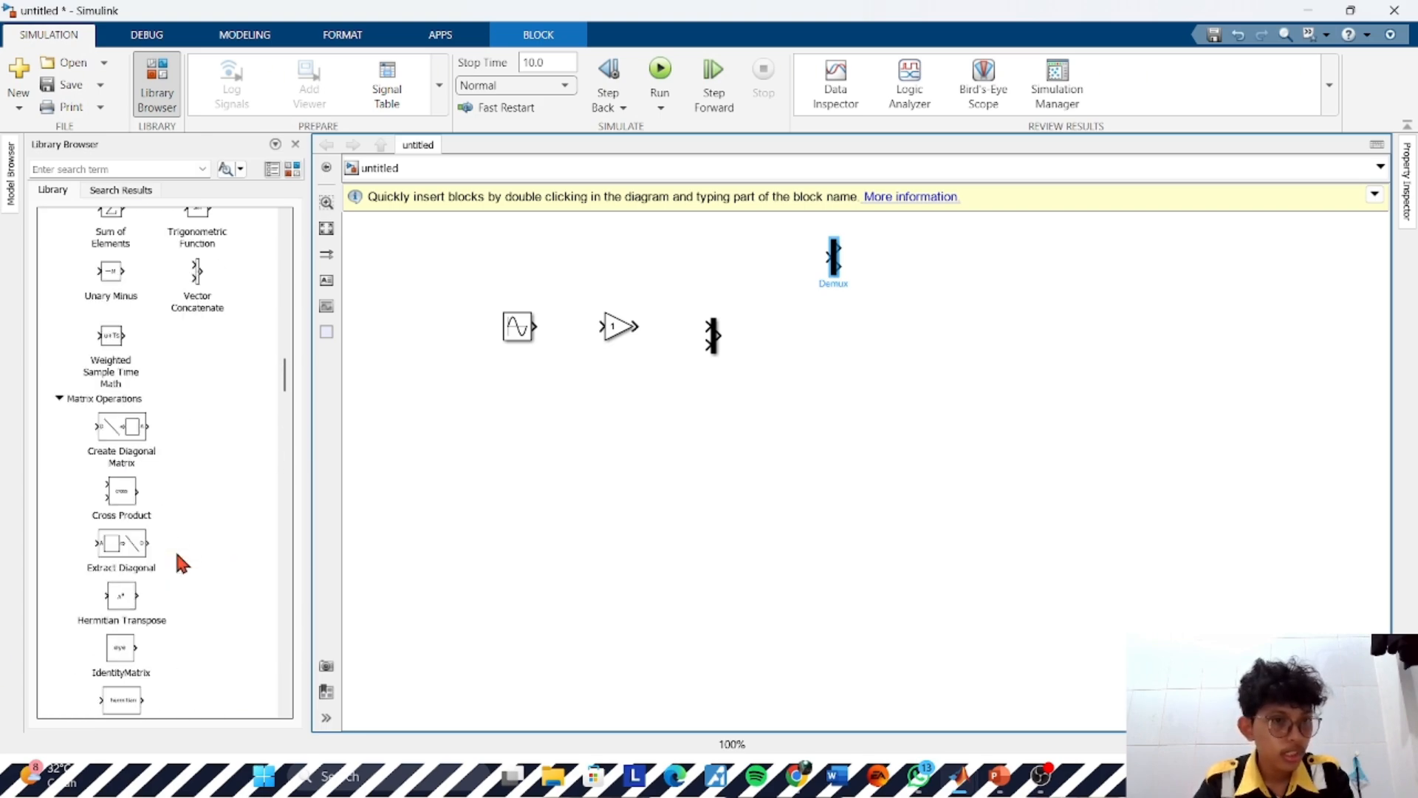
{"action": "scroll", "coordinate": [179, 563], "scroll_direction": "up", "scroll_amount": 3}
{"action": "scroll", "coordinate": [178, 563], "scroll_direction": "up", "scroll_amount": 10}
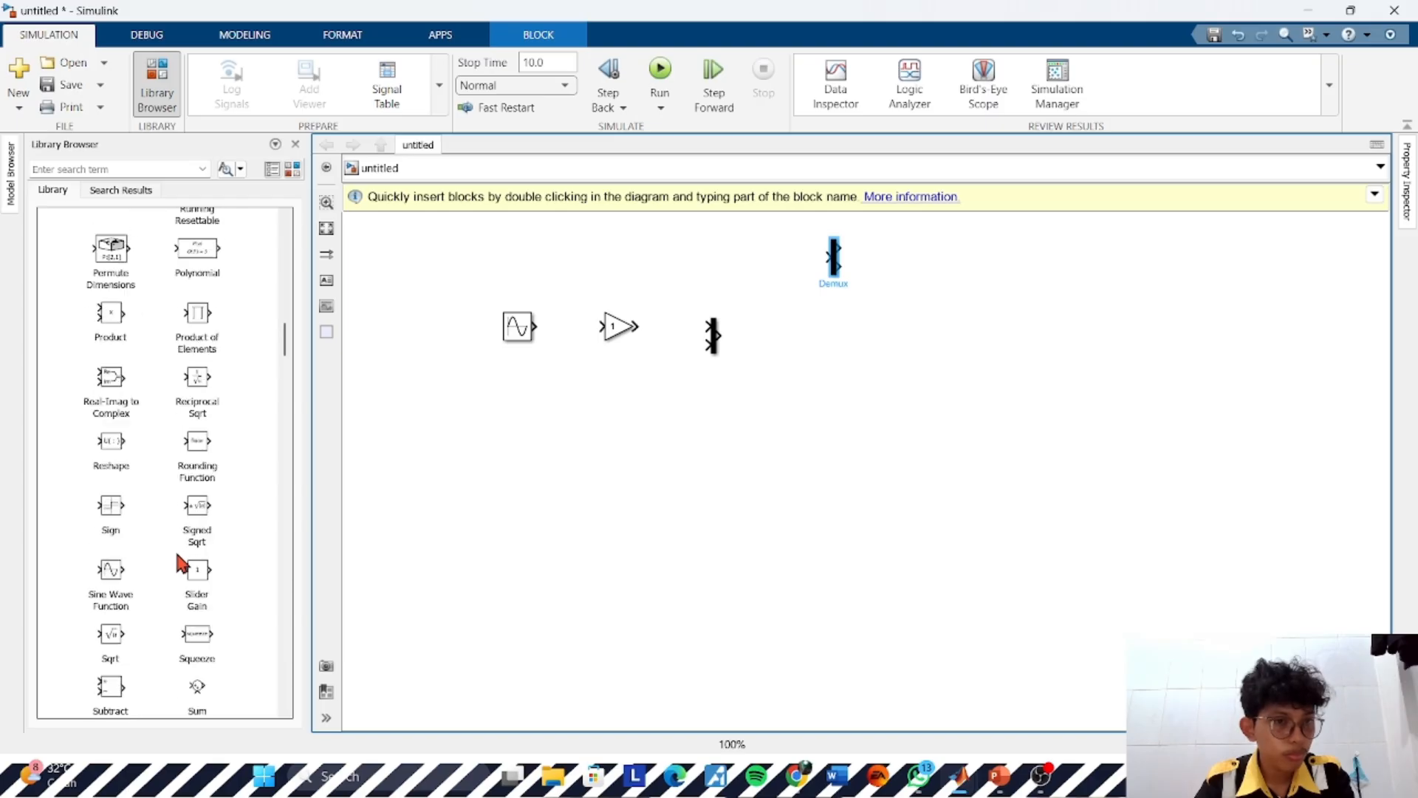
{"action": "scroll", "coordinate": [178, 563], "scroll_direction": "up", "scroll_amount": 4}
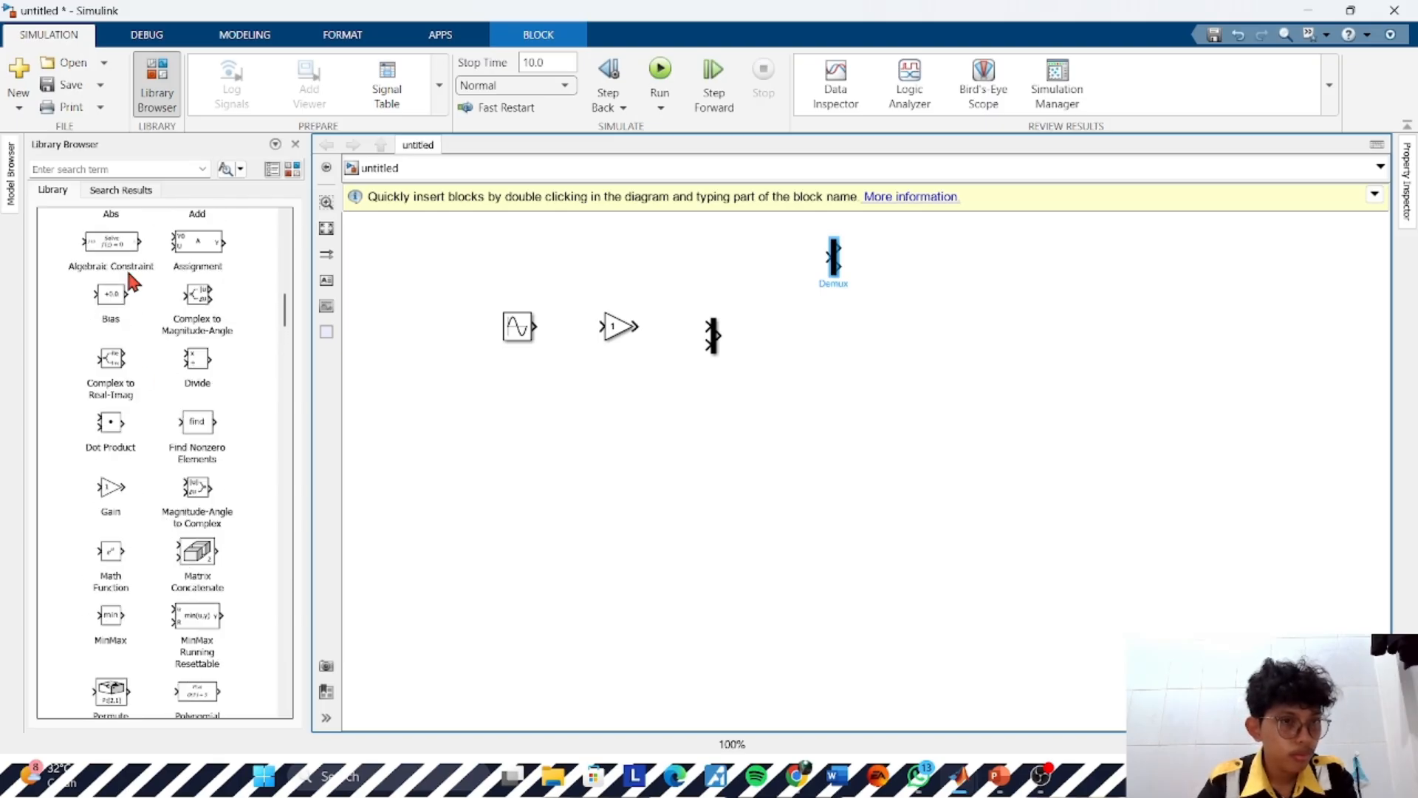
{"action": "left_click", "coordinate": [137, 170]}
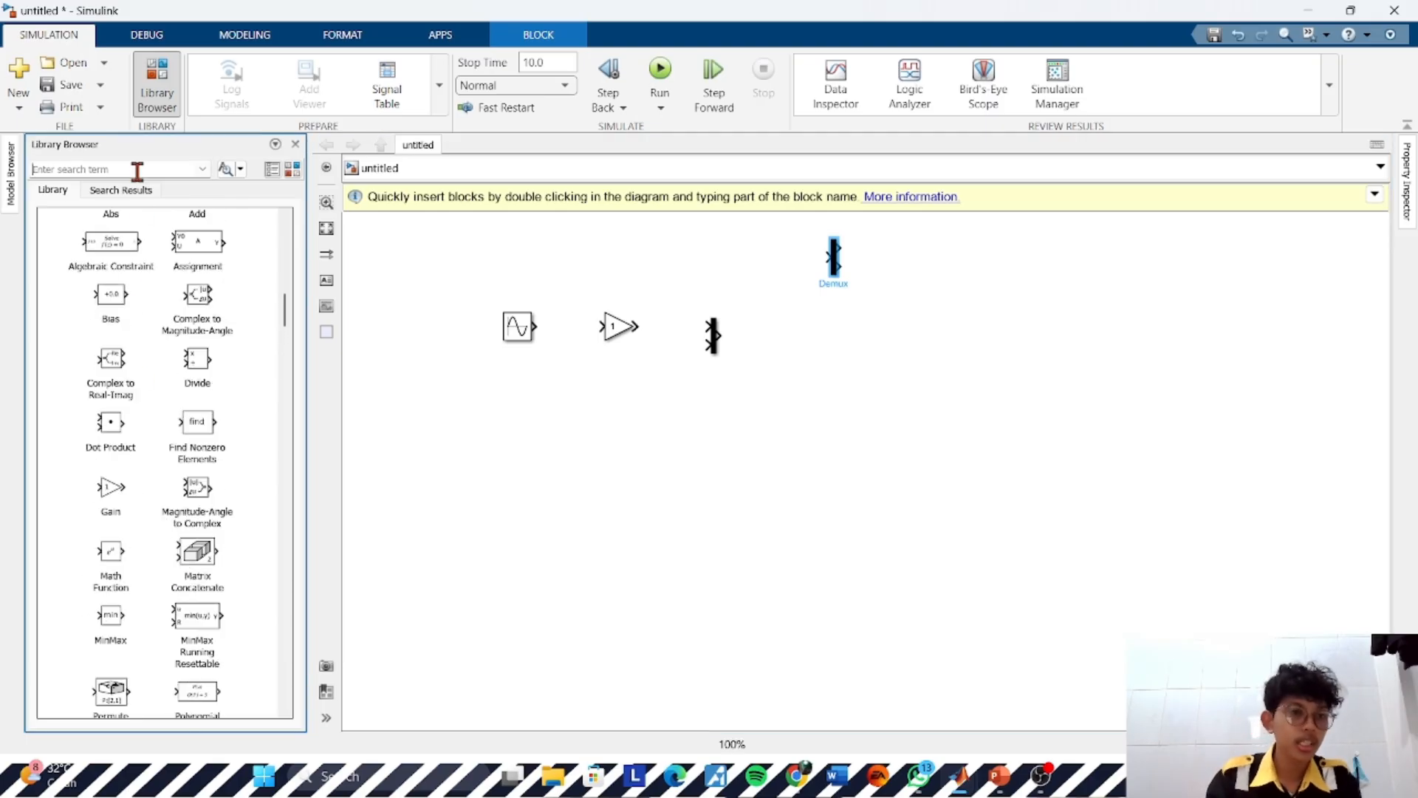
{"action": "type", "text": "scope"}
{"action": "key", "text": "Return"}
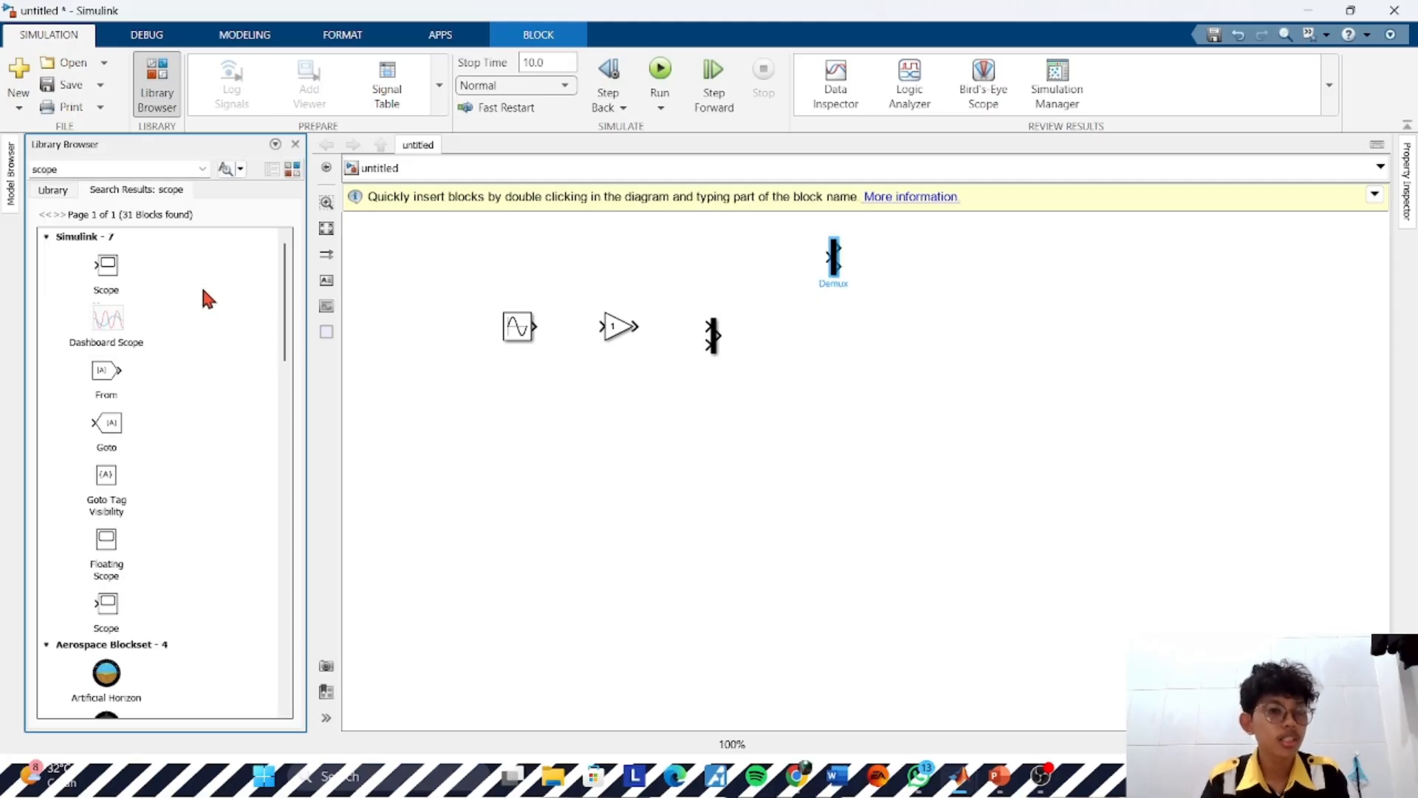
Add two Scope blocks to the right of the Mux and Demux blocks
{"action": "left_click", "coordinate": [118, 275]}
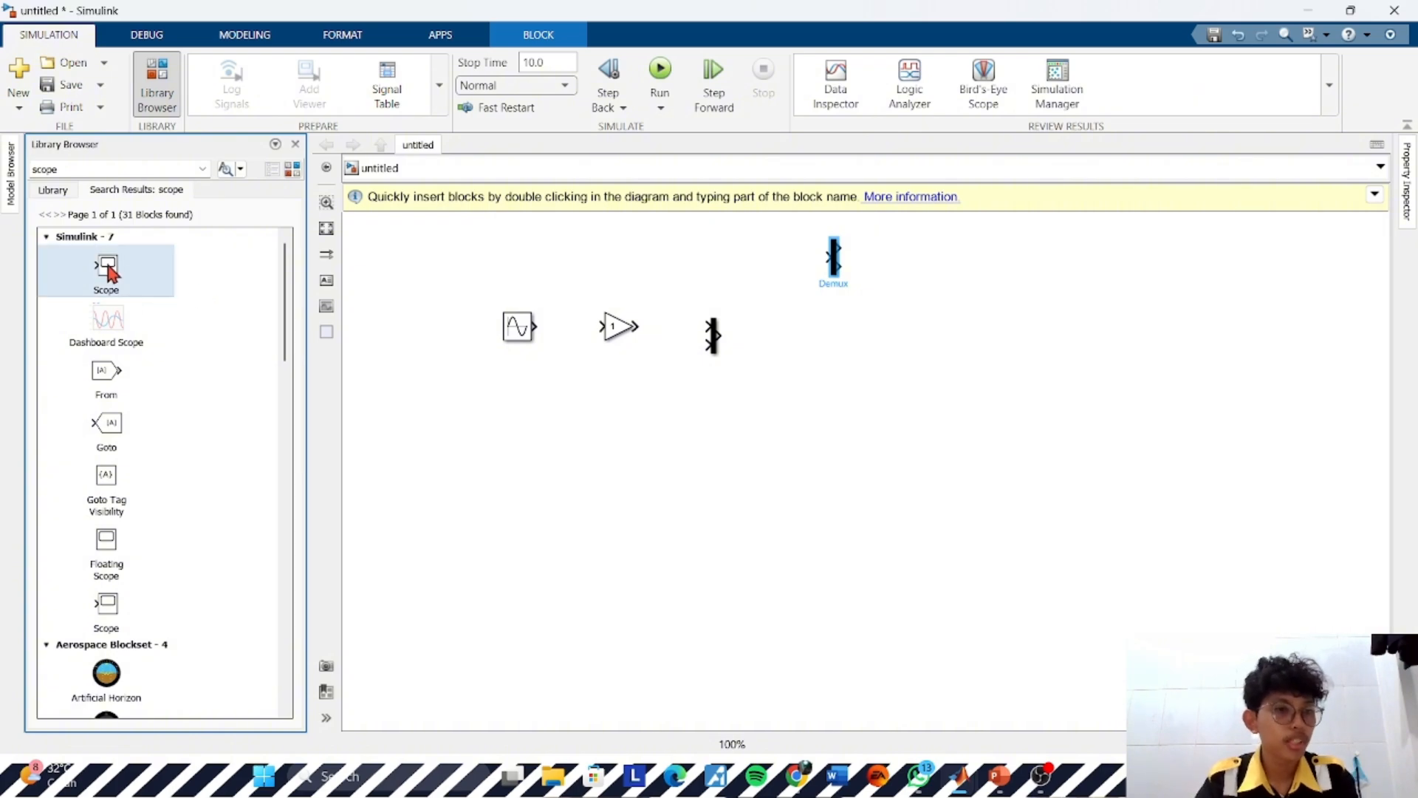
{"action": "left_click_drag", "start_coordinate": [118, 275], "coordinate": [948, 347]}
{"action": "left_click_drag", "start_coordinate": [111, 287], "coordinate": [955, 227]}
Add a third Scope block and line up the three Scopes in a vertical column to the right of the Demux
{"action": "scroll", "coordinate": [962, 278], "scroll_direction": "up", "scroll_amount": 2}
{"action": "scroll", "coordinate": [963, 278], "scroll_direction": "down", "scroll_amount": 5}
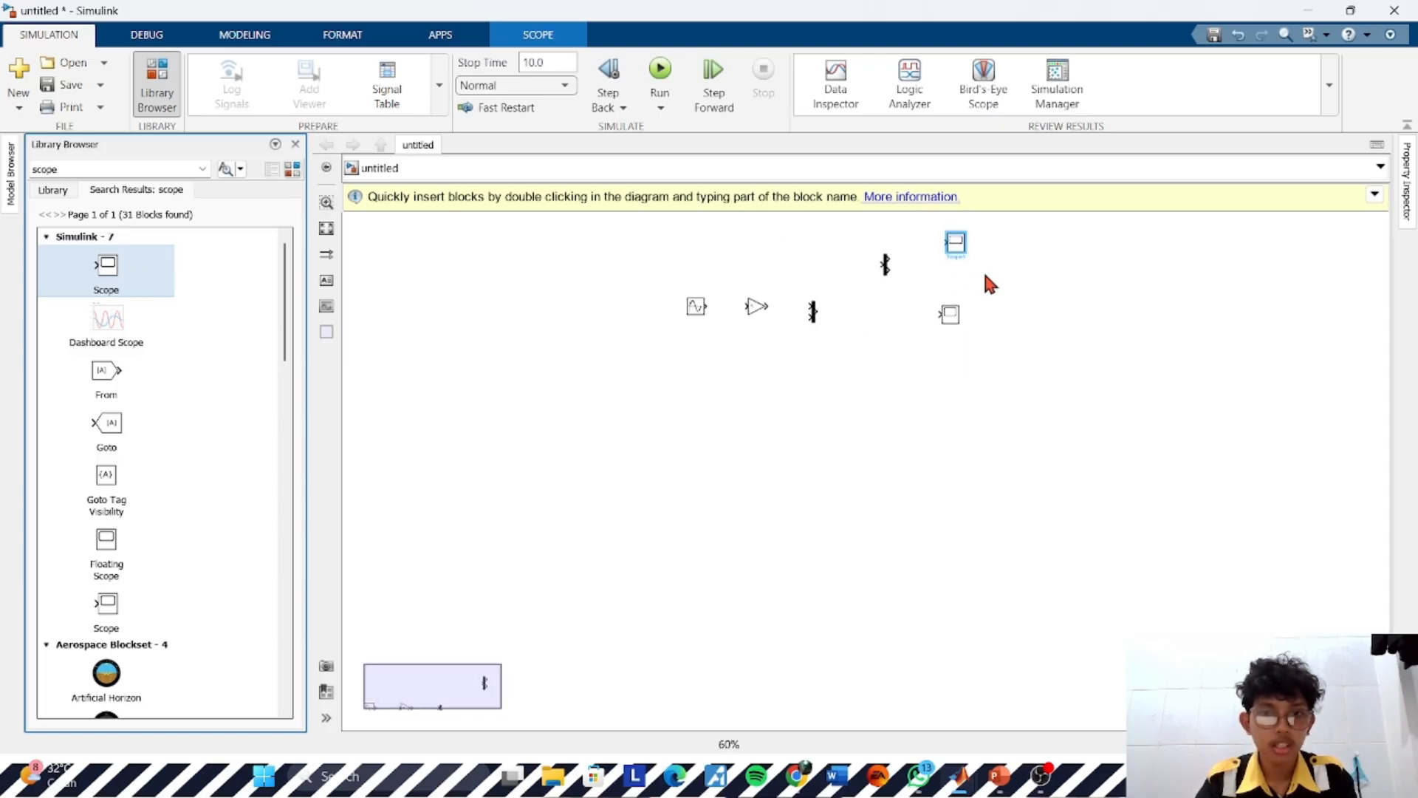
{"action": "left_click_drag", "start_coordinate": [986, 276], "coordinate": [976, 343]}
{"action": "scroll", "coordinate": [975, 343], "scroll_direction": "up", "scroll_amount": 2}
{"action": "left_click_drag", "start_coordinate": [843, 358], "coordinate": [953, 359]}
{"action": "left_click_drag", "start_coordinate": [56, 292], "coordinate": [1012, 372]}
{"action": "left_click_drag", "start_coordinate": [1021, 297], "coordinate": [1011, 296]}
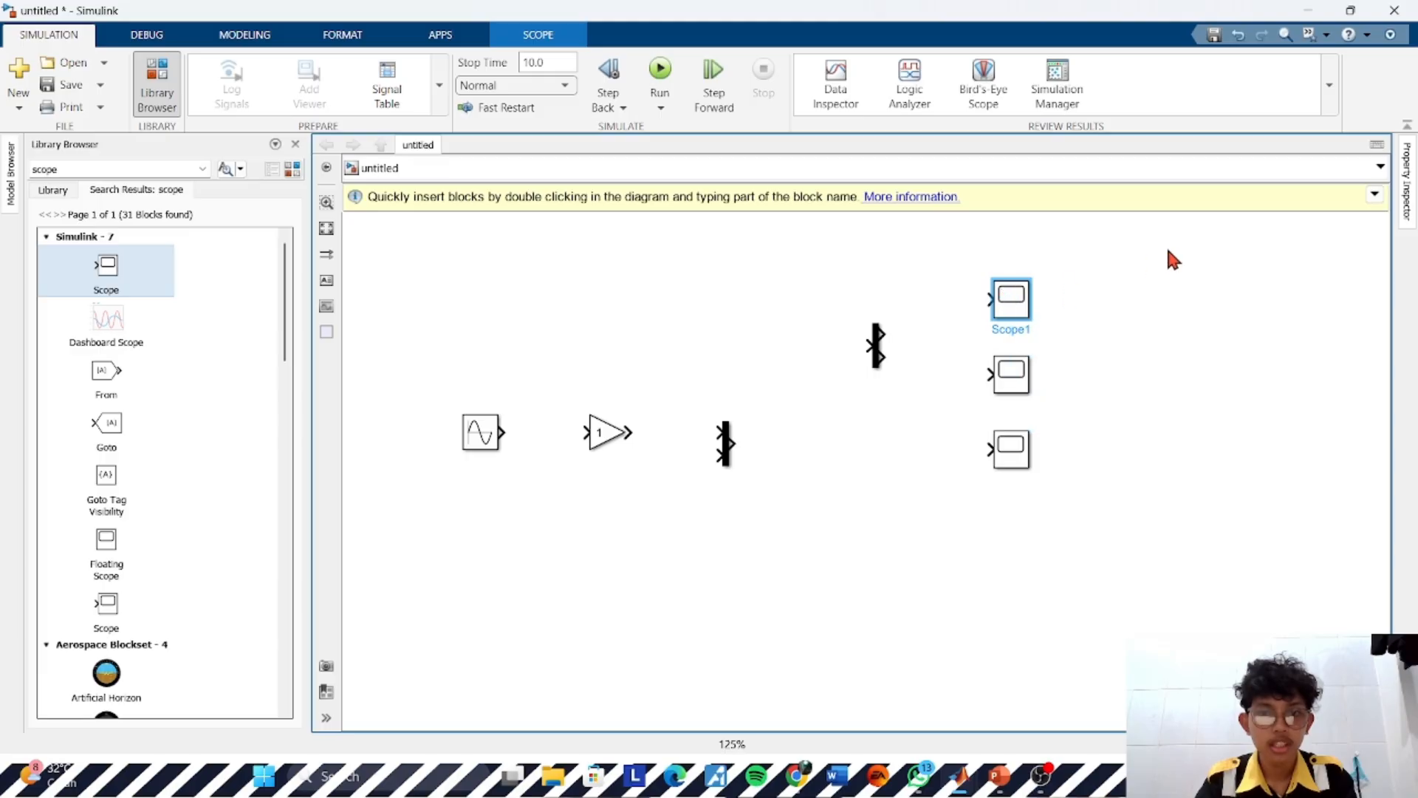
{"action": "left_click", "coordinate": [1161, 317]}
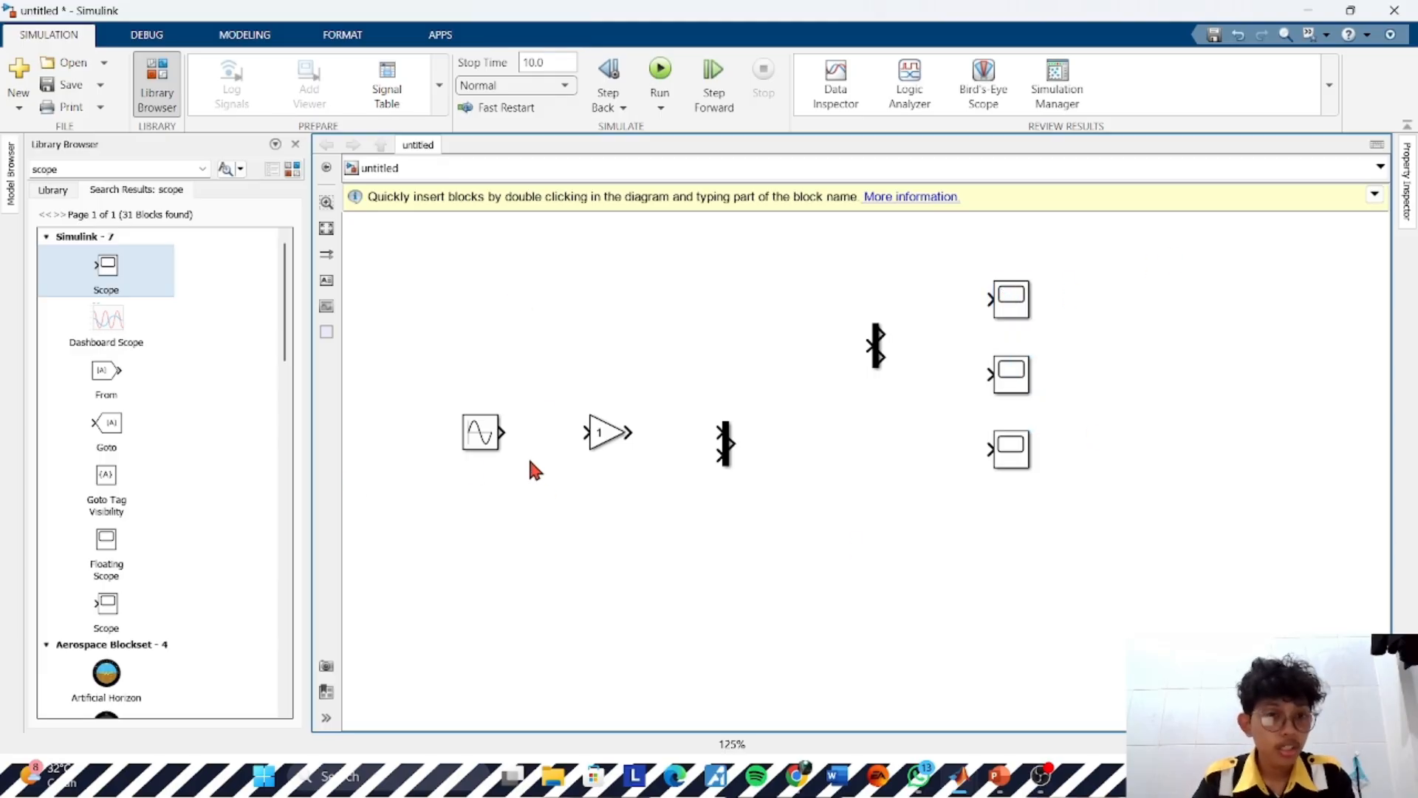
Wire the Sine Wave through the Gain to the Mux's upper input and branch the Sine Wave signal to its lower input
{"action": "mouse_move", "coordinate": [509, 431]}
{"action": "left_mouse_down"}
{"action": "mouse_move", "coordinate": [586, 431]}
{"action": "mouse_move", "coordinate": [590, 457]}
{"action": "mouse_move", "coordinate": [576, 431]}
{"action": "mouse_move", "coordinate": [720, 432]}
{"action": "left_mouse_up"}
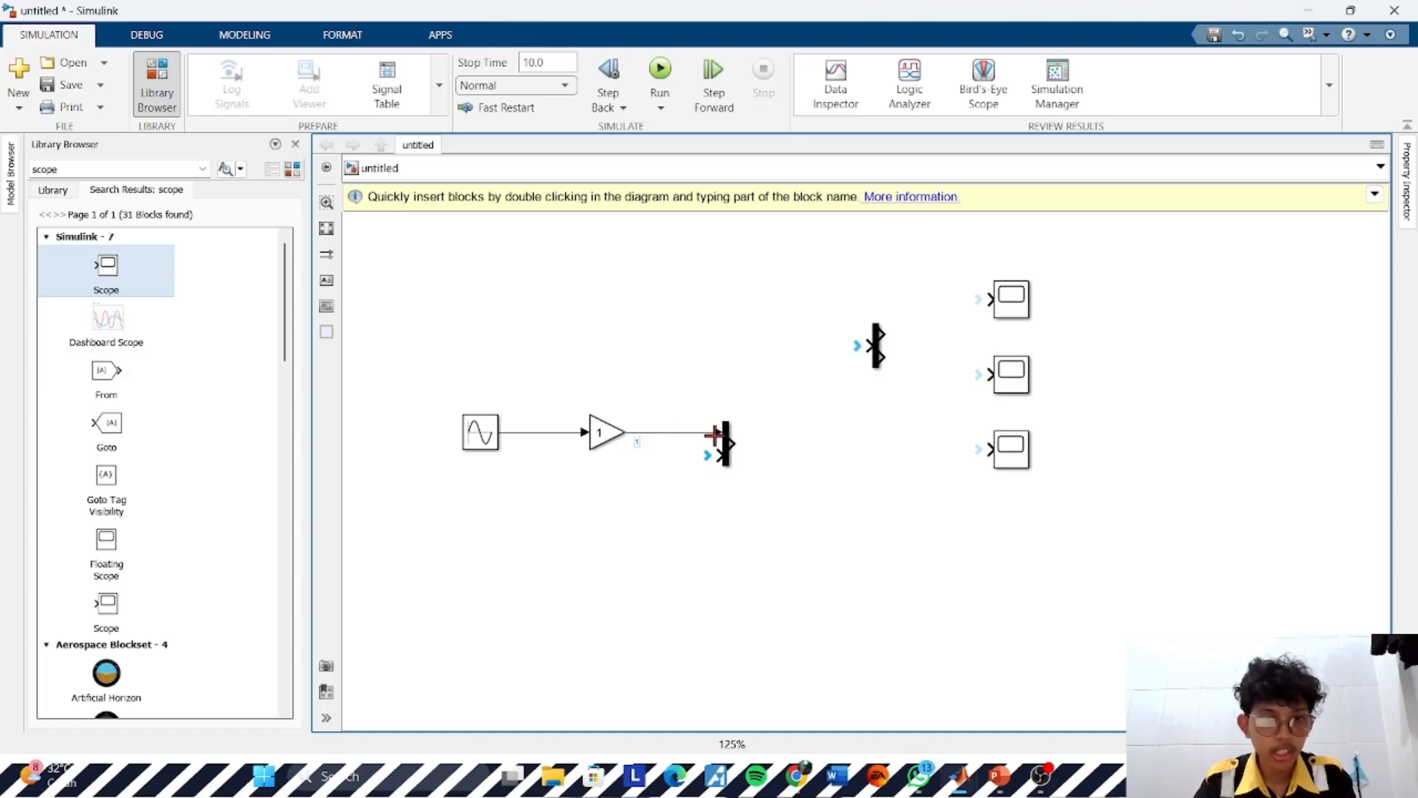
{"action": "left_click", "coordinate": [543, 434]}
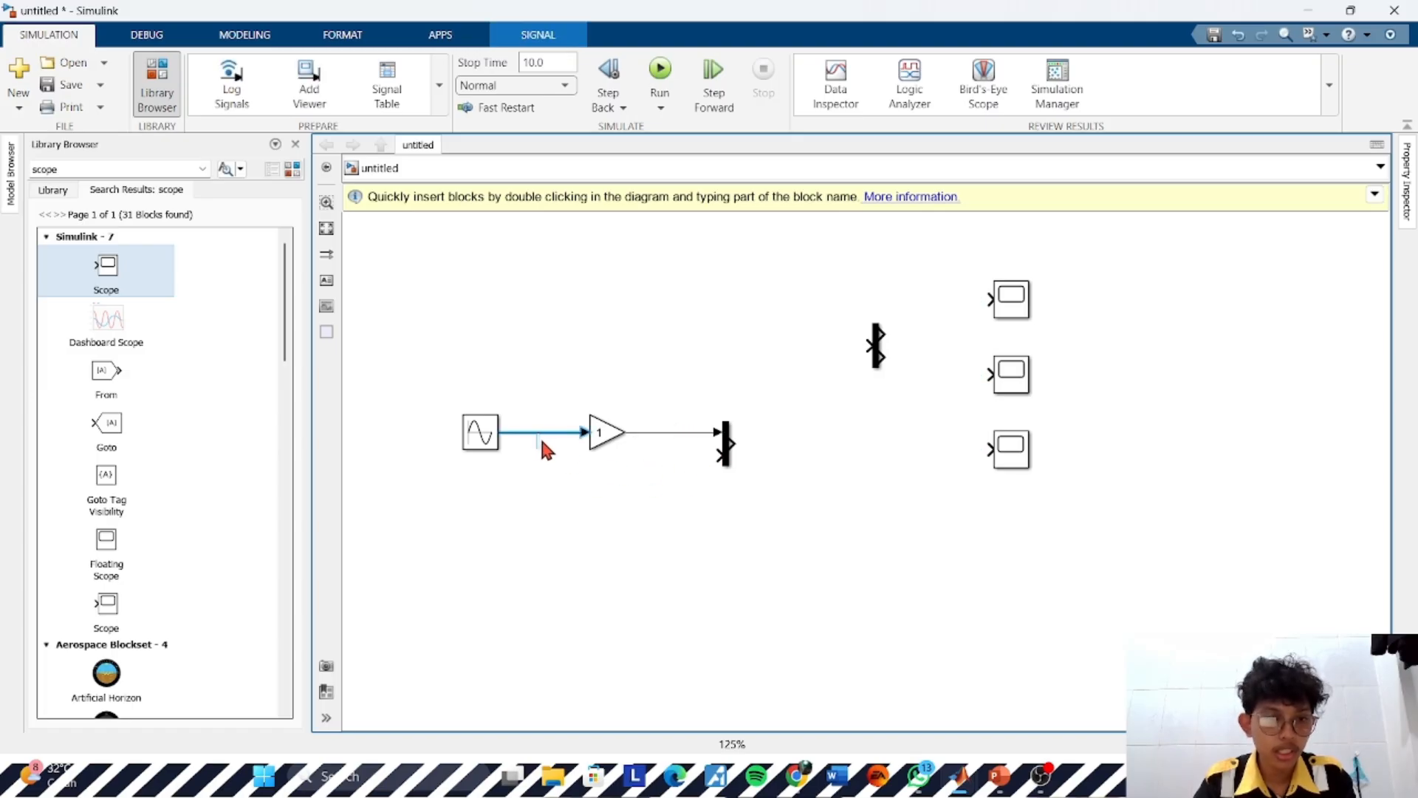
{"action": "left_click", "coordinate": [542, 435]}
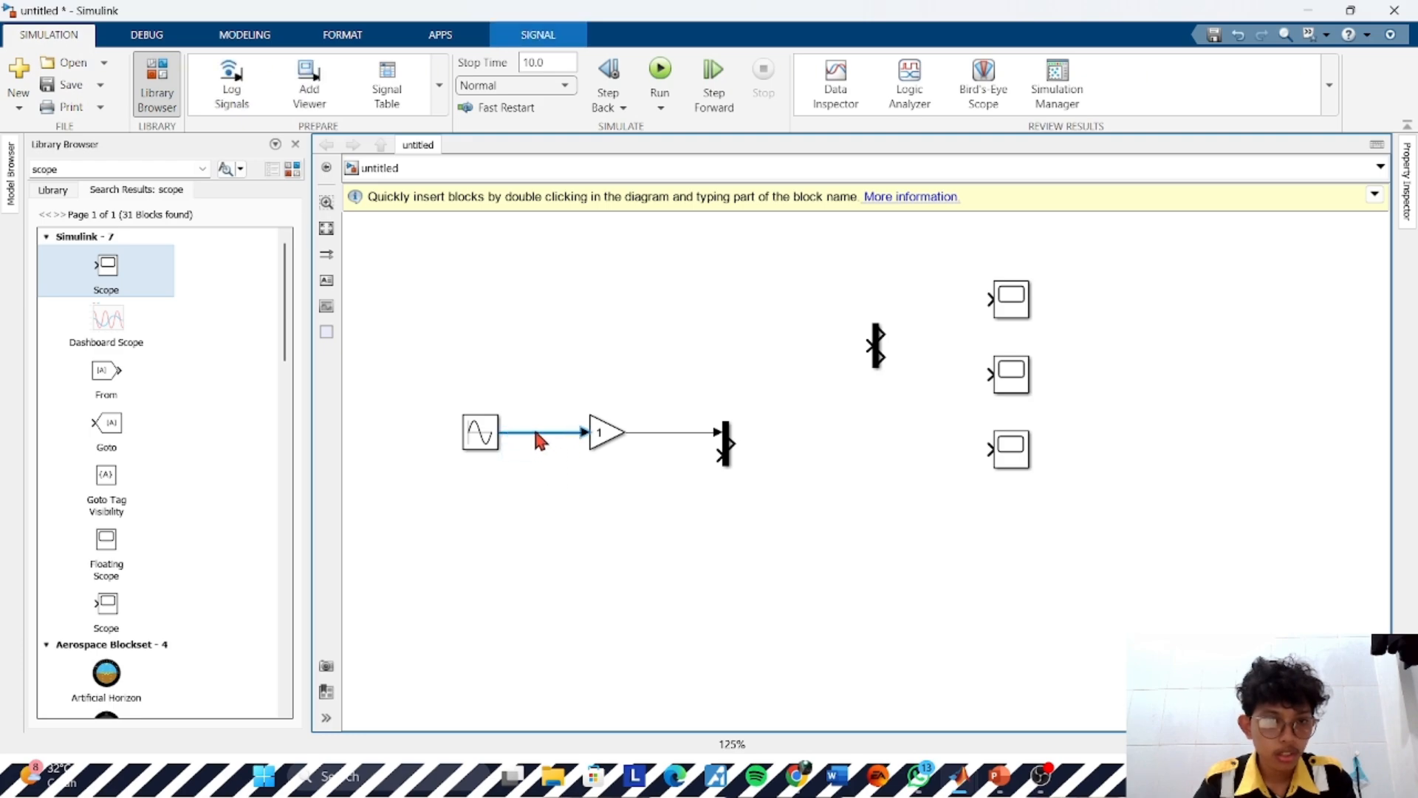
{"action": "mouse_move", "coordinate": [584, 463]}
{"action": "left_mouse_down"}
{"action": "mouse_move", "coordinate": [675, 468]}
{"action": "mouse_move", "coordinate": [680, 486]}
{"action": "mouse_move", "coordinate": [569, 485]}
{"action": "mouse_move", "coordinate": [539, 446]}
{"action": "mouse_move", "coordinate": [545, 432]}
{"action": "left_mouse_up"}
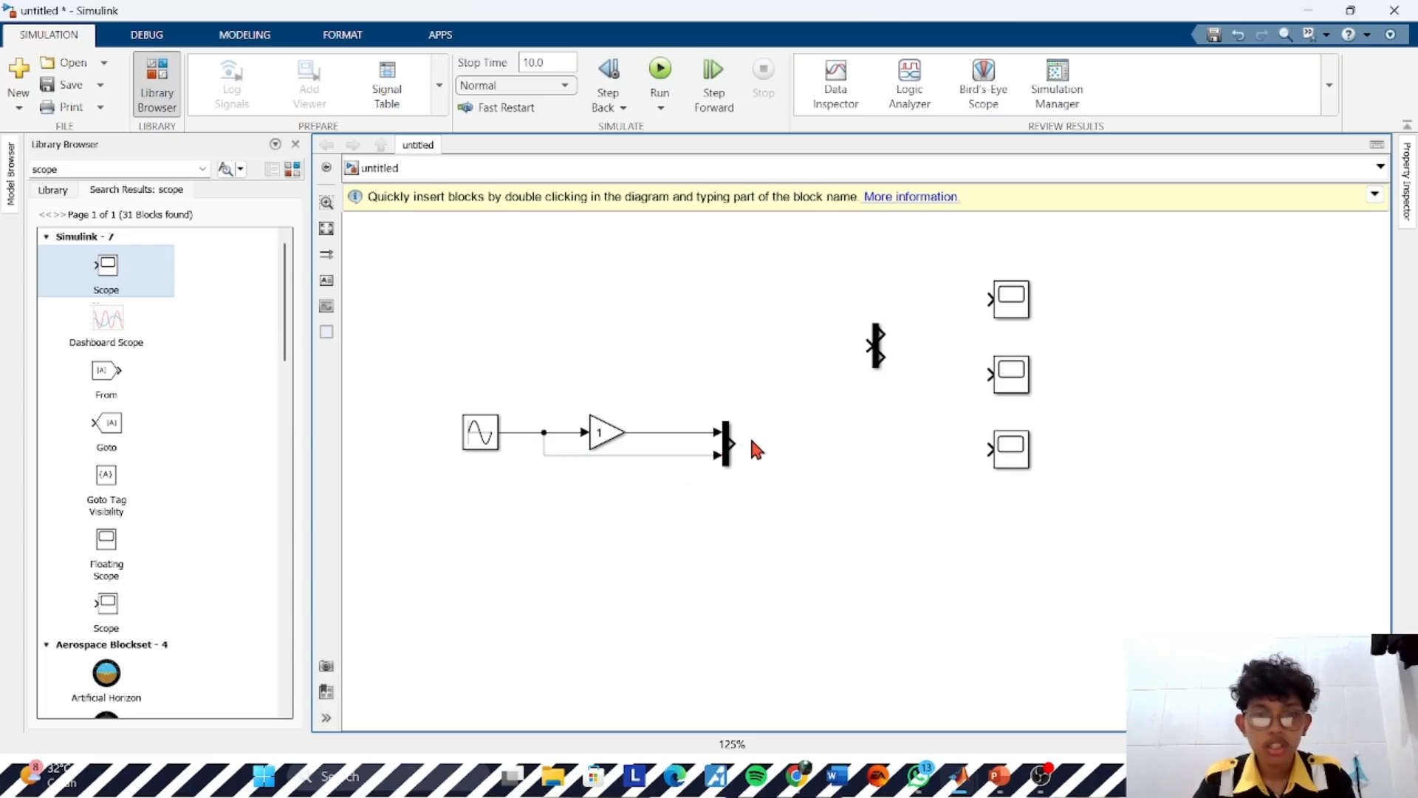
Connect the Mux output to the lowest Scope and align that Scope so the signal line runs straight
{"action": "left_click_drag", "start_coordinate": [732, 443], "coordinate": [1017, 450]}
{"action": "left_click", "coordinate": [1020, 464]}
{"action": "left_click", "coordinate": [939, 435]}
Branch the Mux signal through the Demux to the upper and middle Scopes and run the simulation
{"action": "left_click_drag", "start_coordinate": [866, 349], "coordinate": [988, 297]}
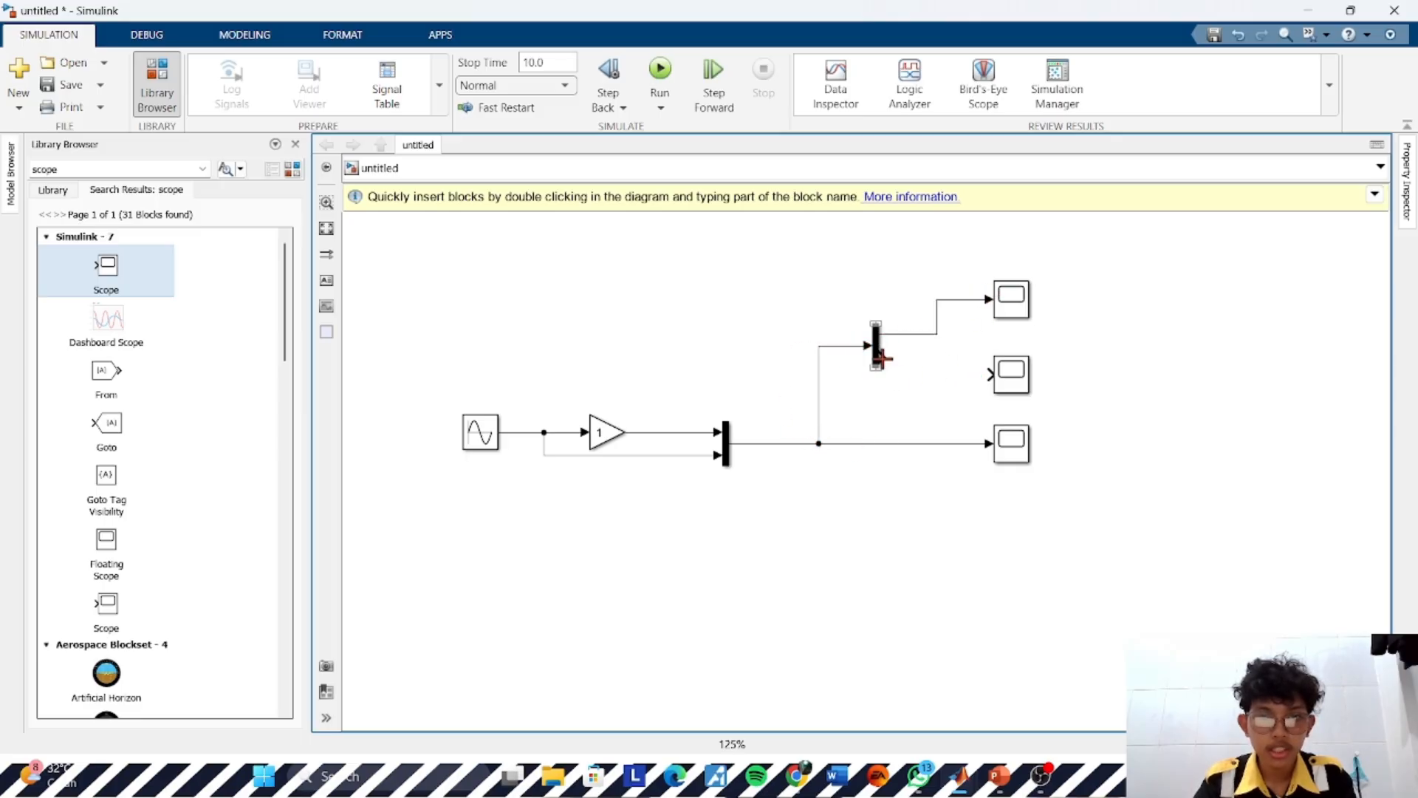
{"action": "left_click_drag", "start_coordinate": [881, 354], "coordinate": [987, 378]}
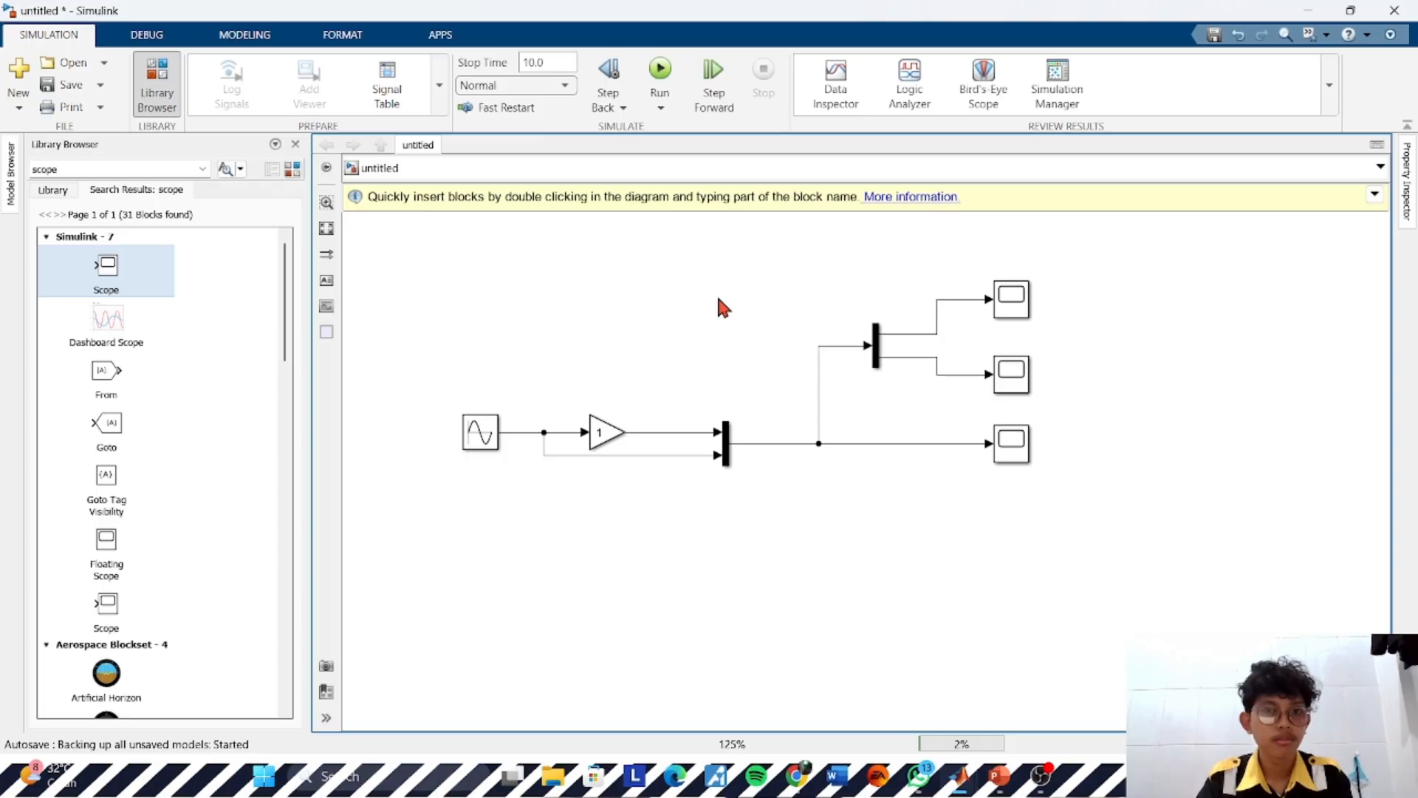
{"action": "key", "text": "ctrl+t"}
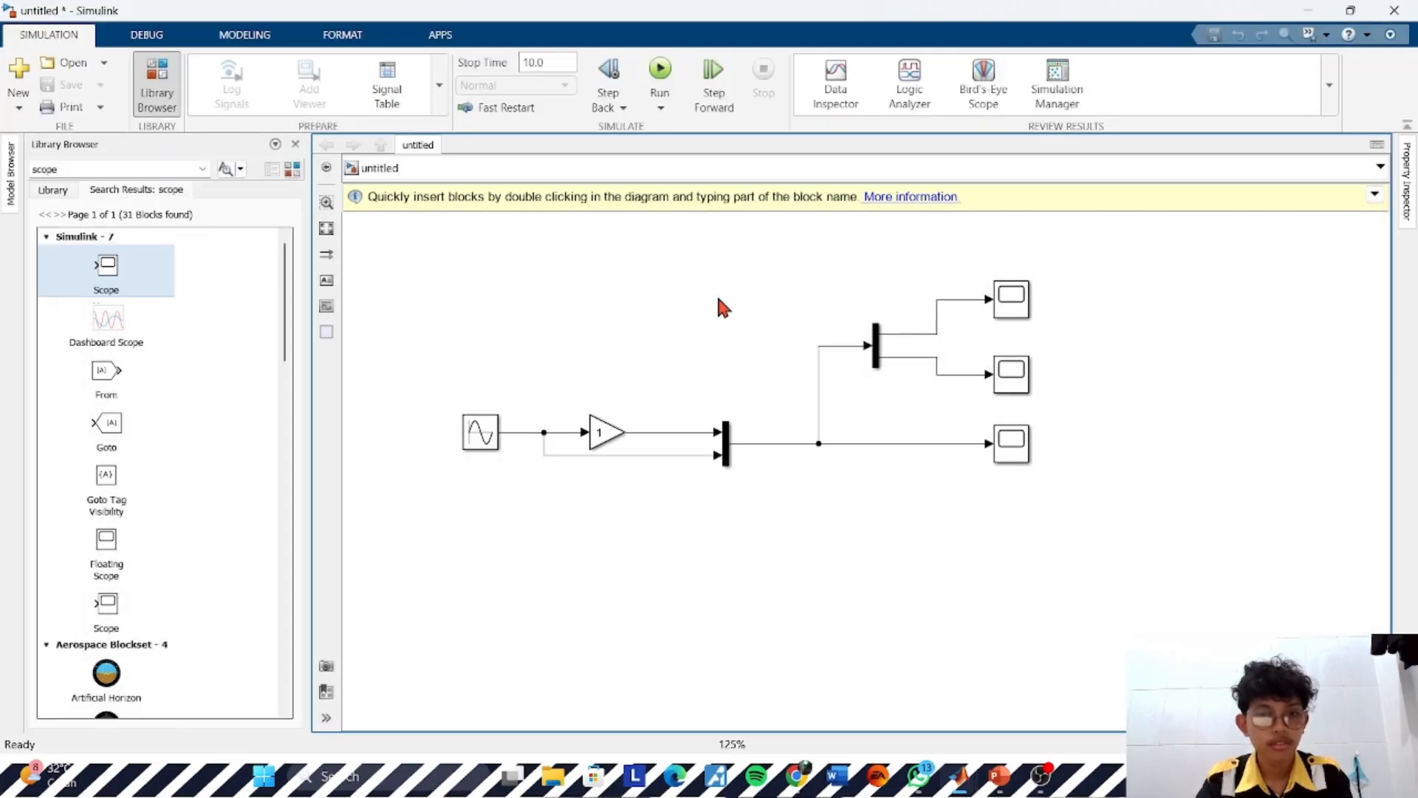
Set the Gain block's gain value to 2
{"action": "left_click", "coordinate": [600, 441]}
{"action": "double_click", "coordinate": [600, 441]}
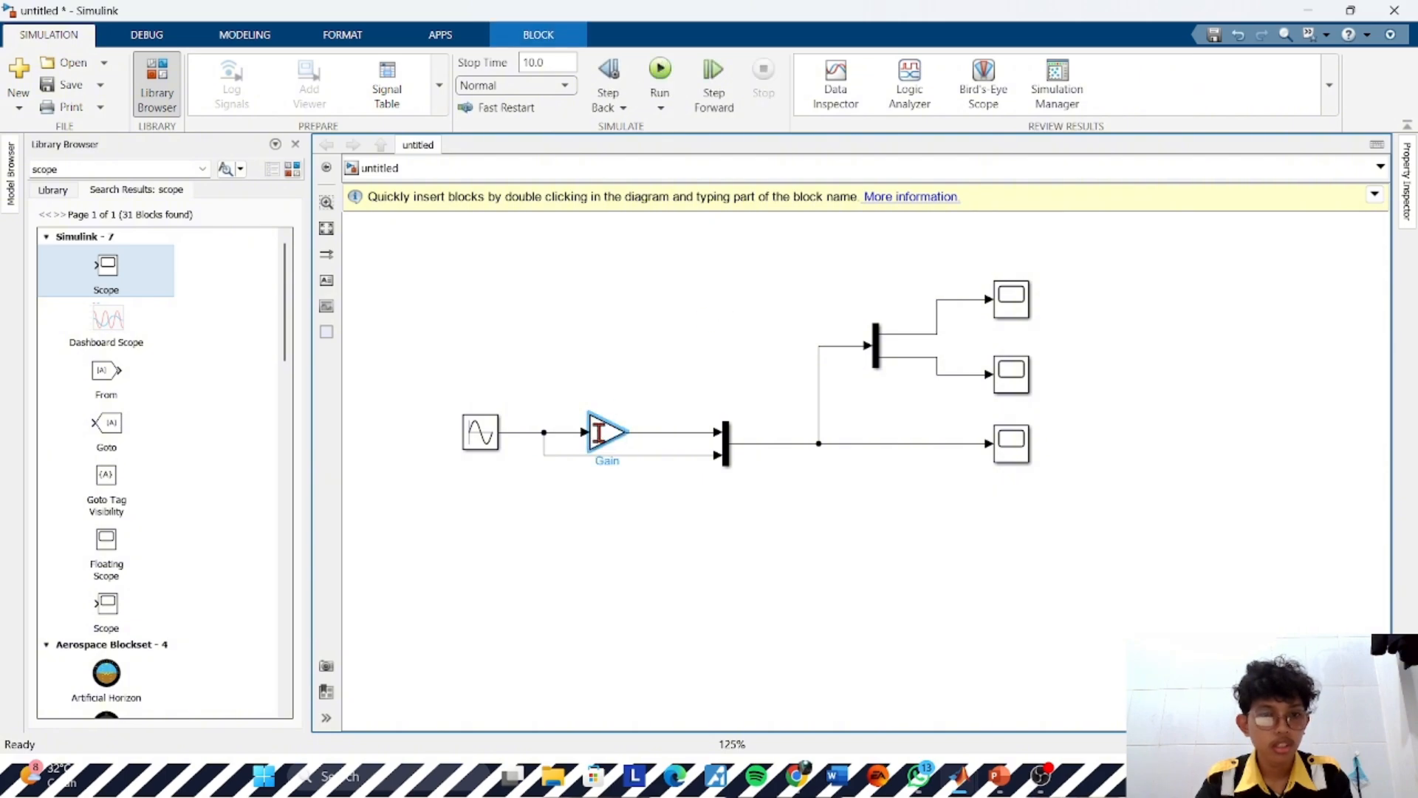
{"action": "type", "text": "2"}
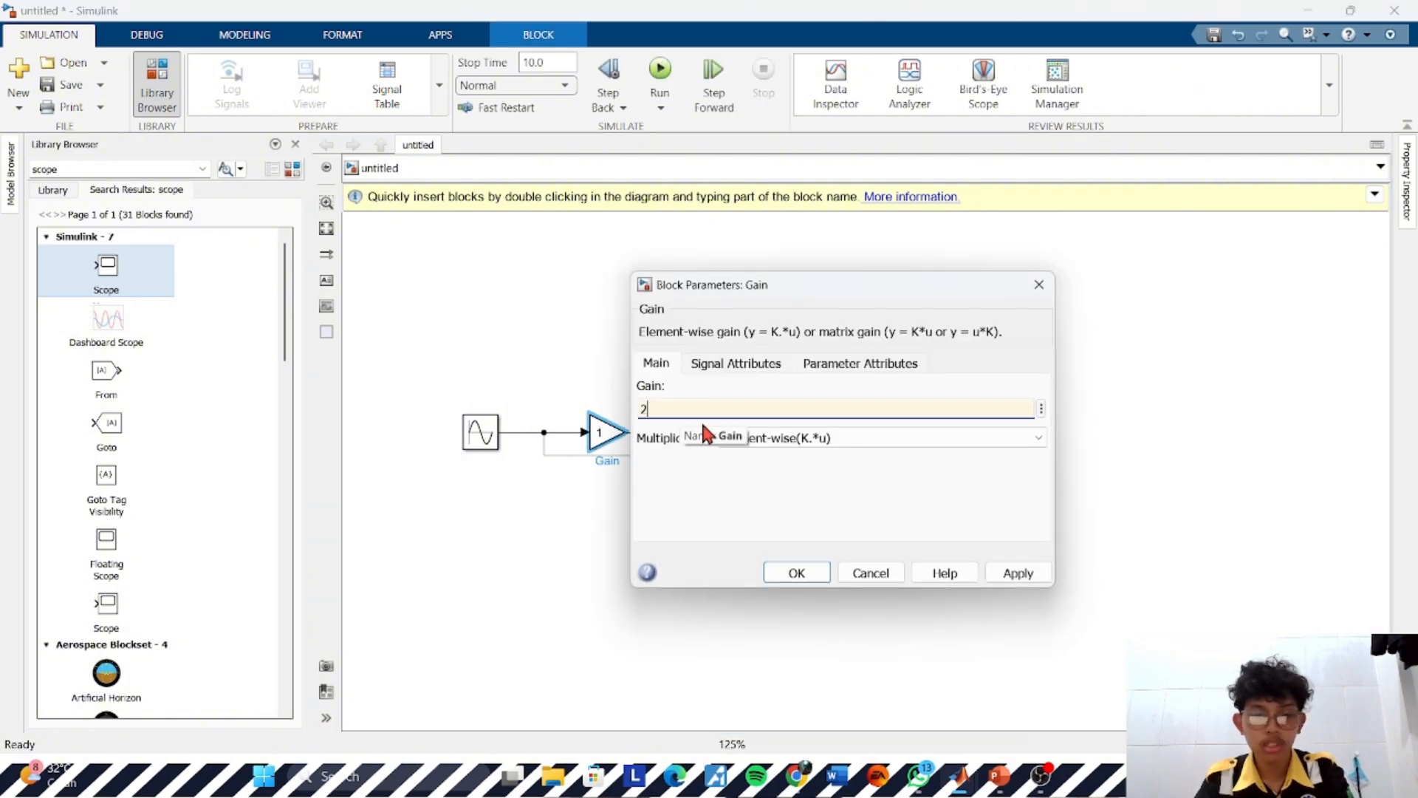
{"action": "key", "text": "Return"}
{"action": "left_click", "coordinate": [727, 367]}
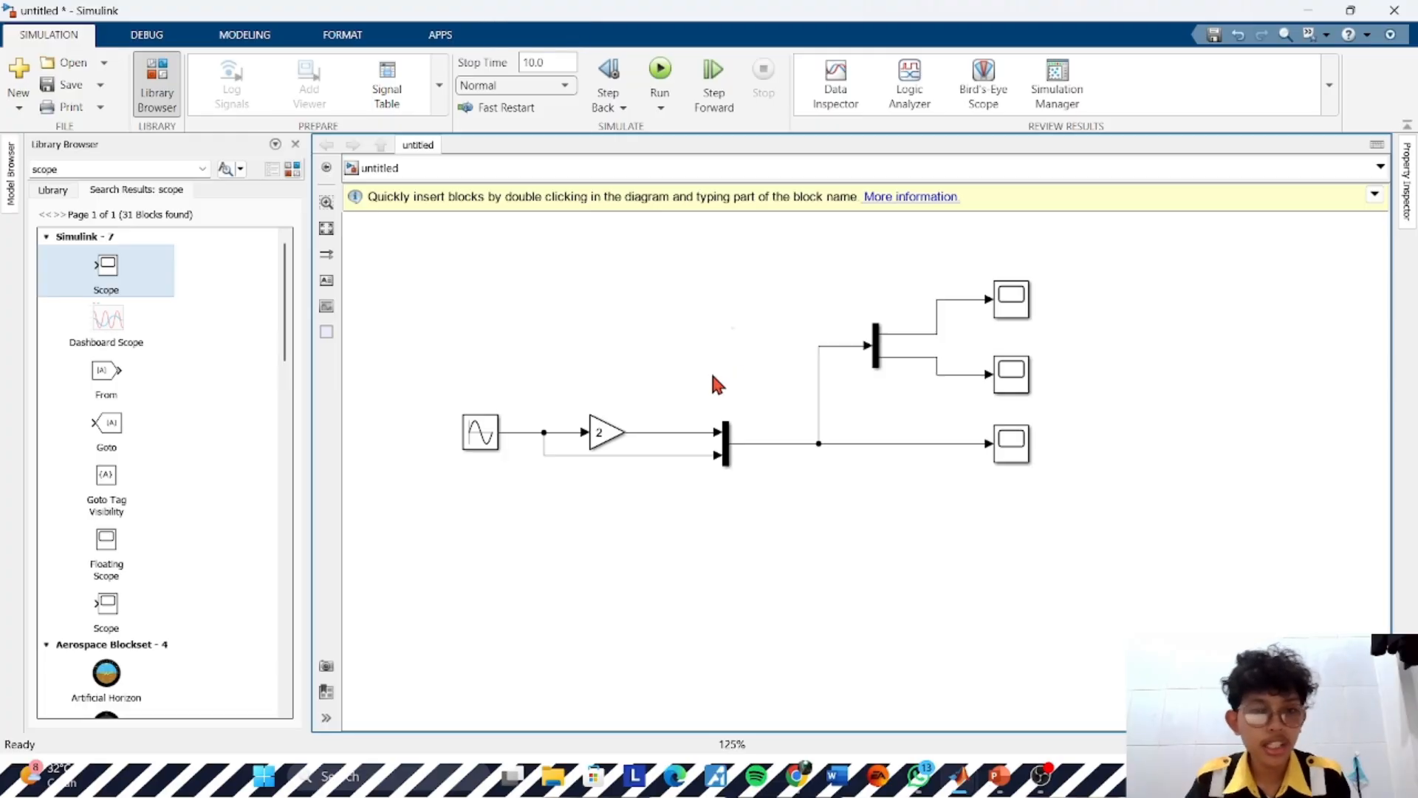
{"action": "left_click", "coordinate": [602, 438]}
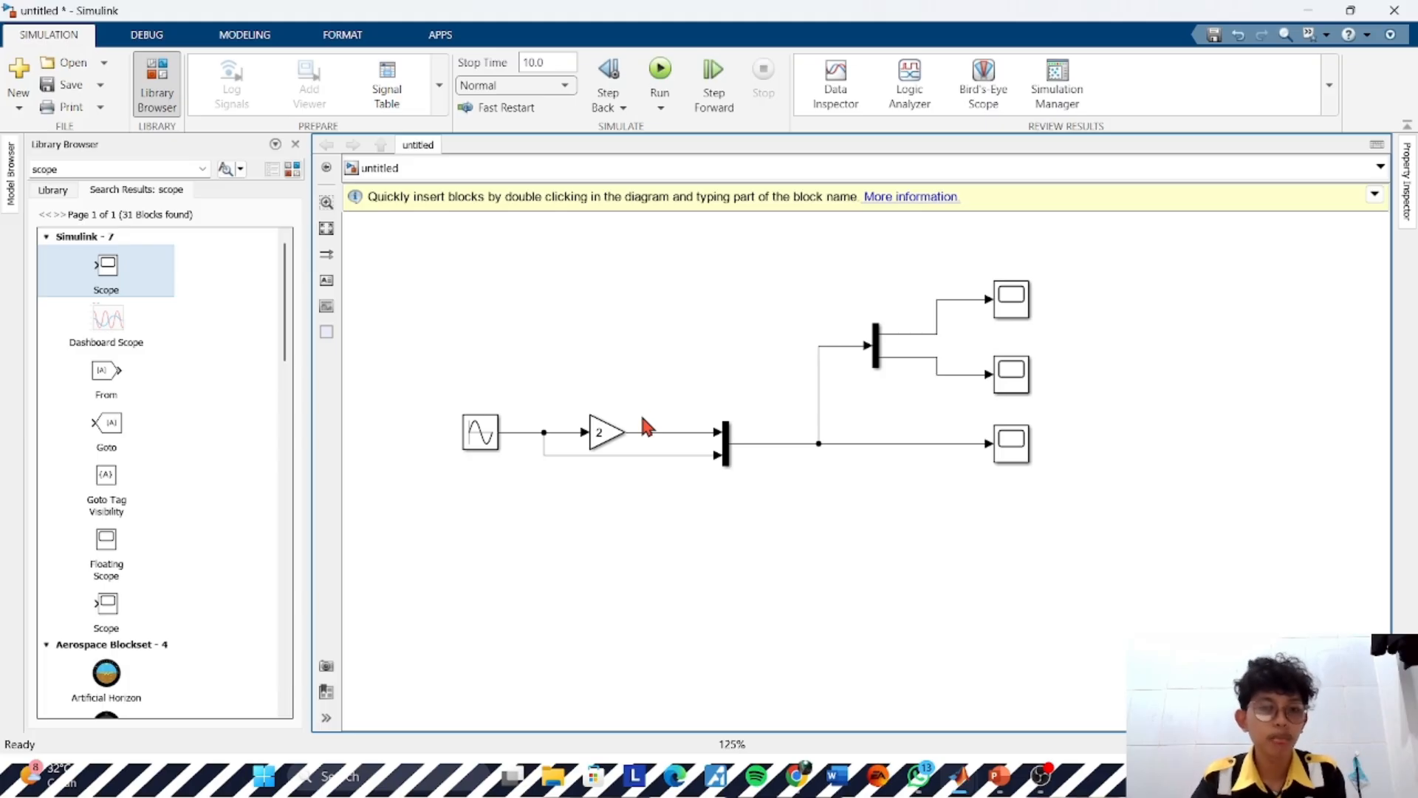
{"action": "left_click", "coordinate": [484, 433]}
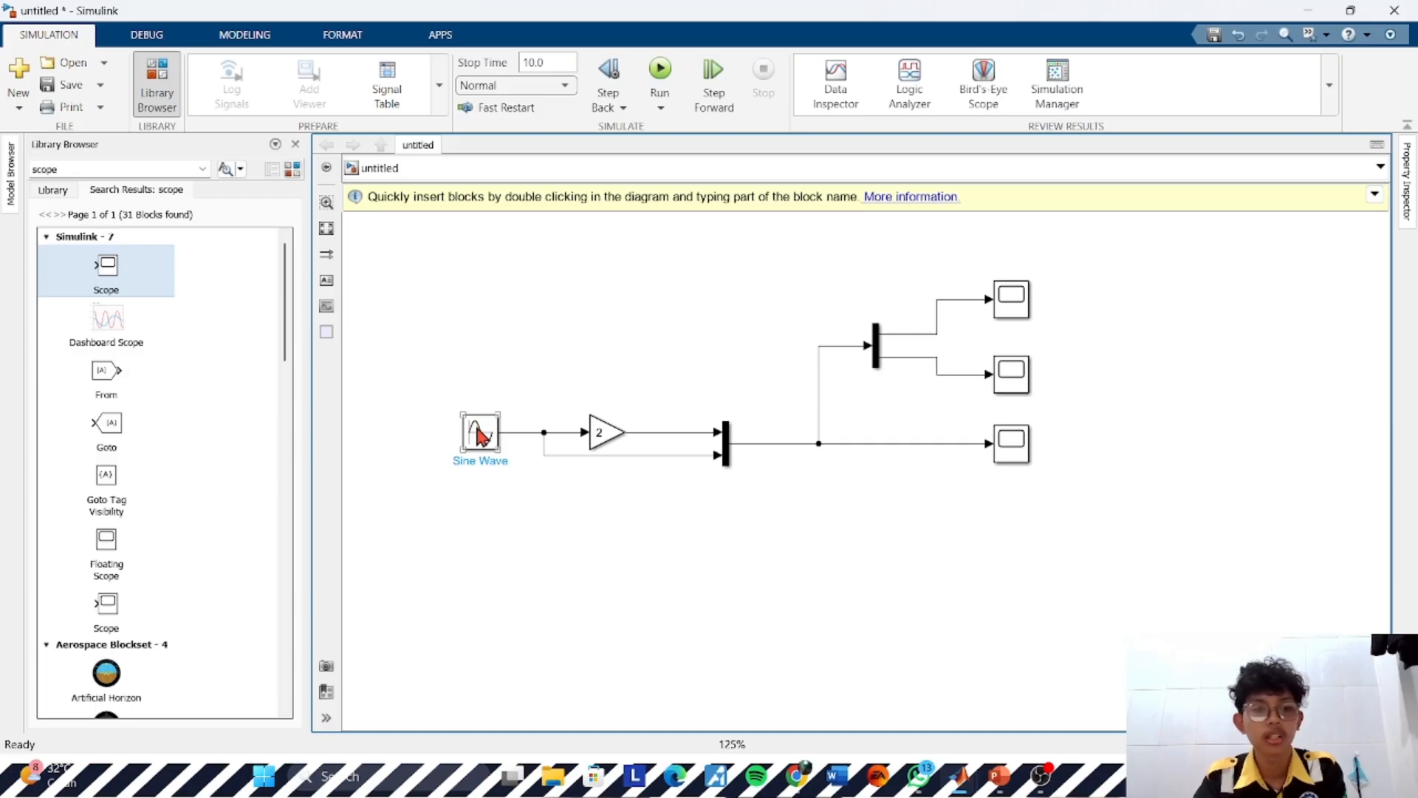
{"action": "left_click", "coordinate": [540, 534]}
{"action": "left_click", "coordinate": [487, 440]}
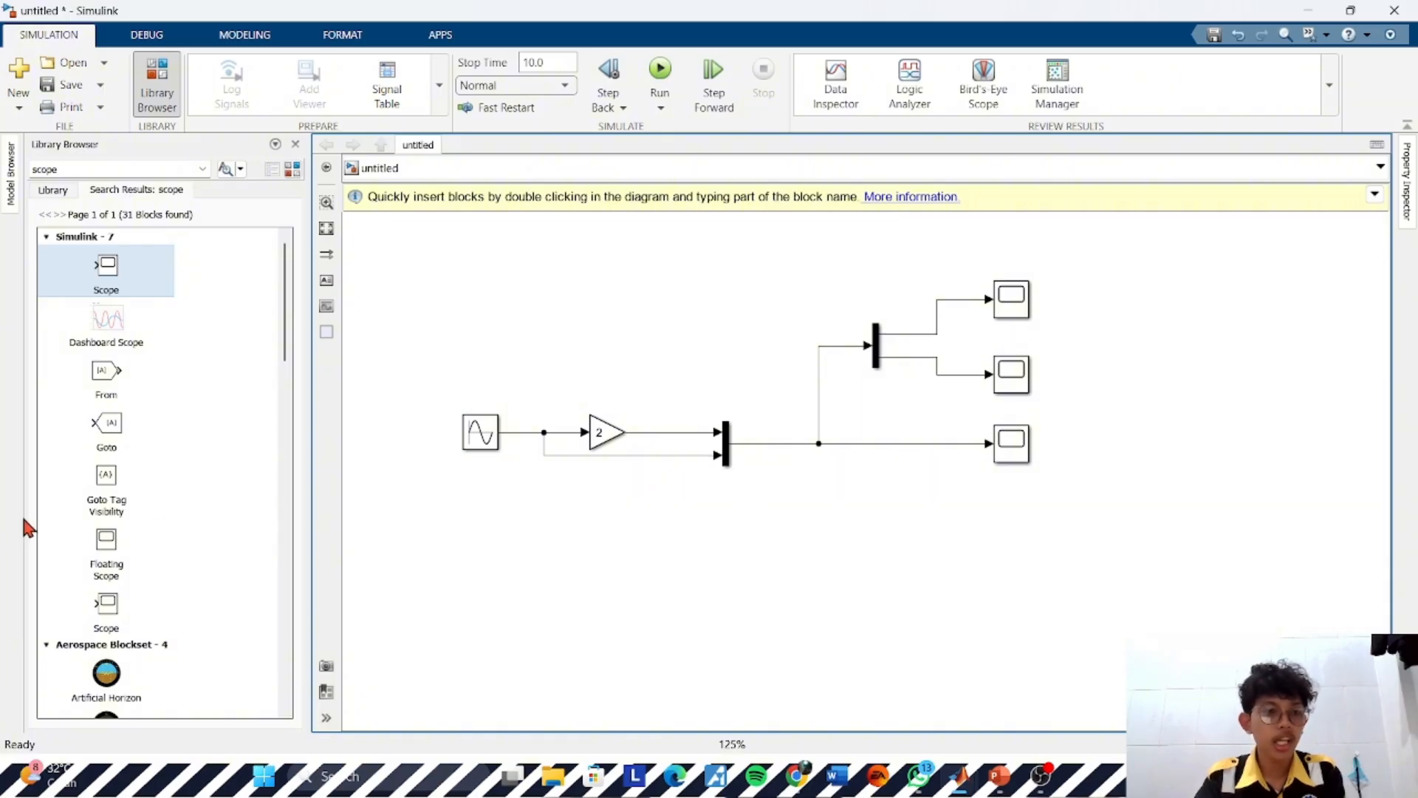
{"action": "left_click", "coordinate": [727, 447]}
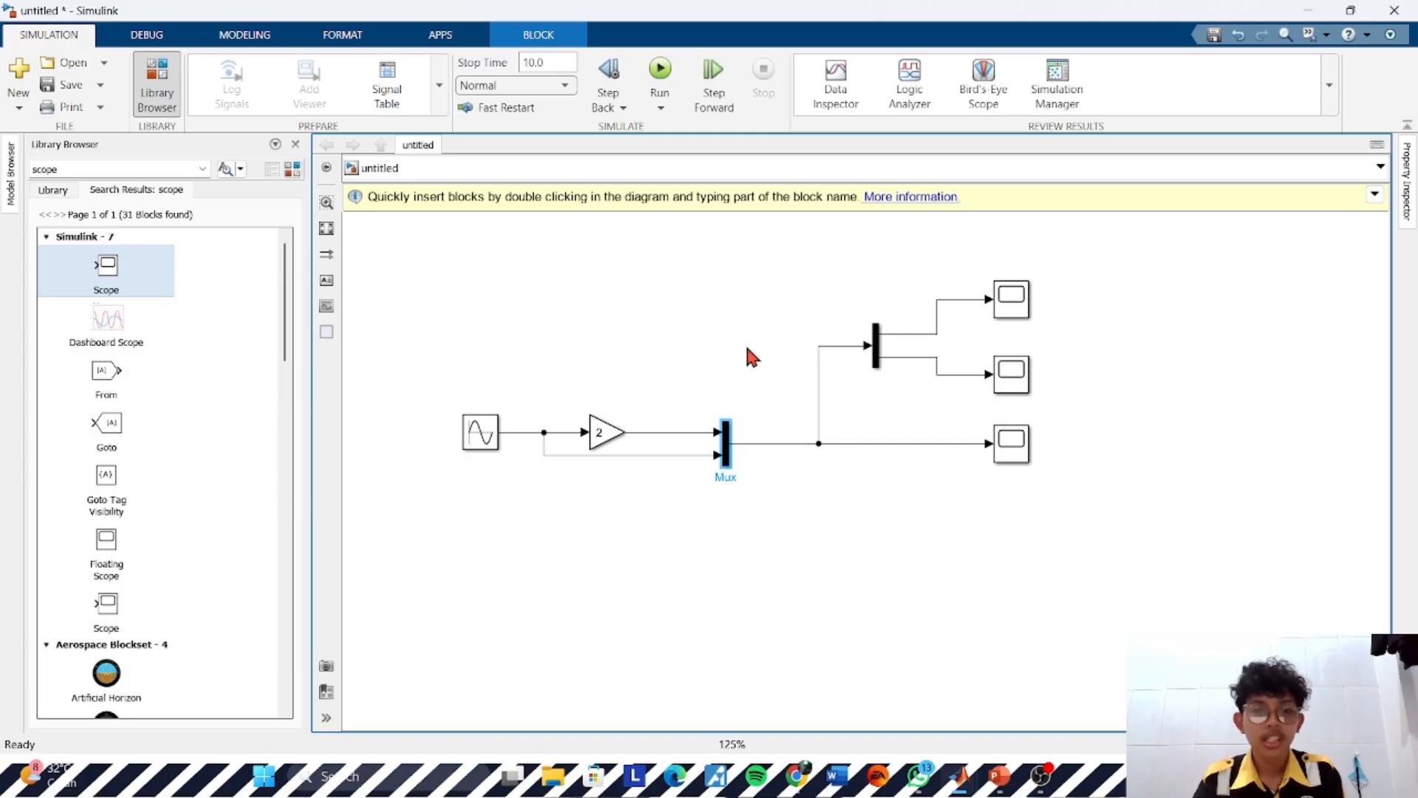
Move the lowest Scope closer to the Mux in line with its signal and check the Scope's plot
{"action": "left_click_drag", "start_coordinate": [1016, 449], "coordinate": [958, 450]}
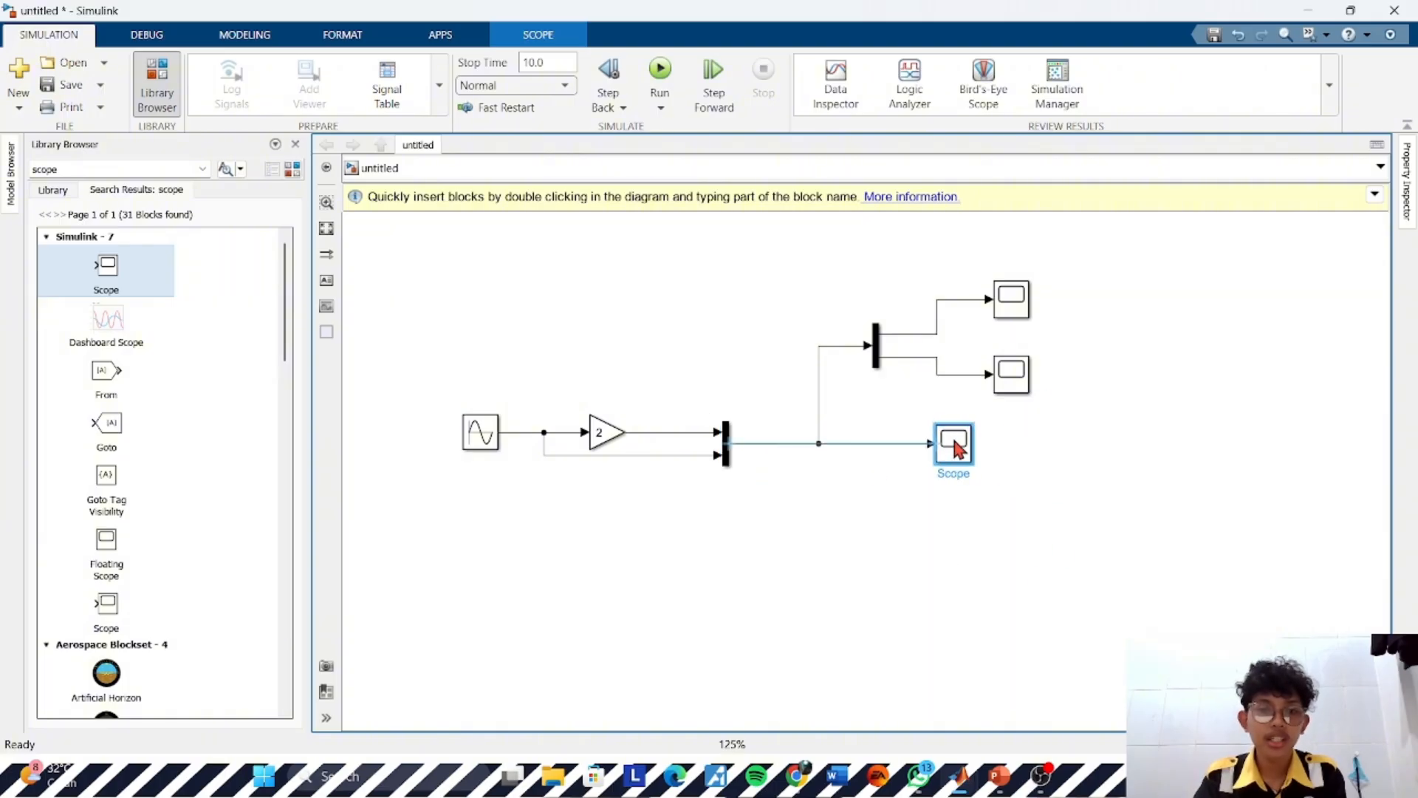
{"action": "left_click", "coordinate": [991, 520]}
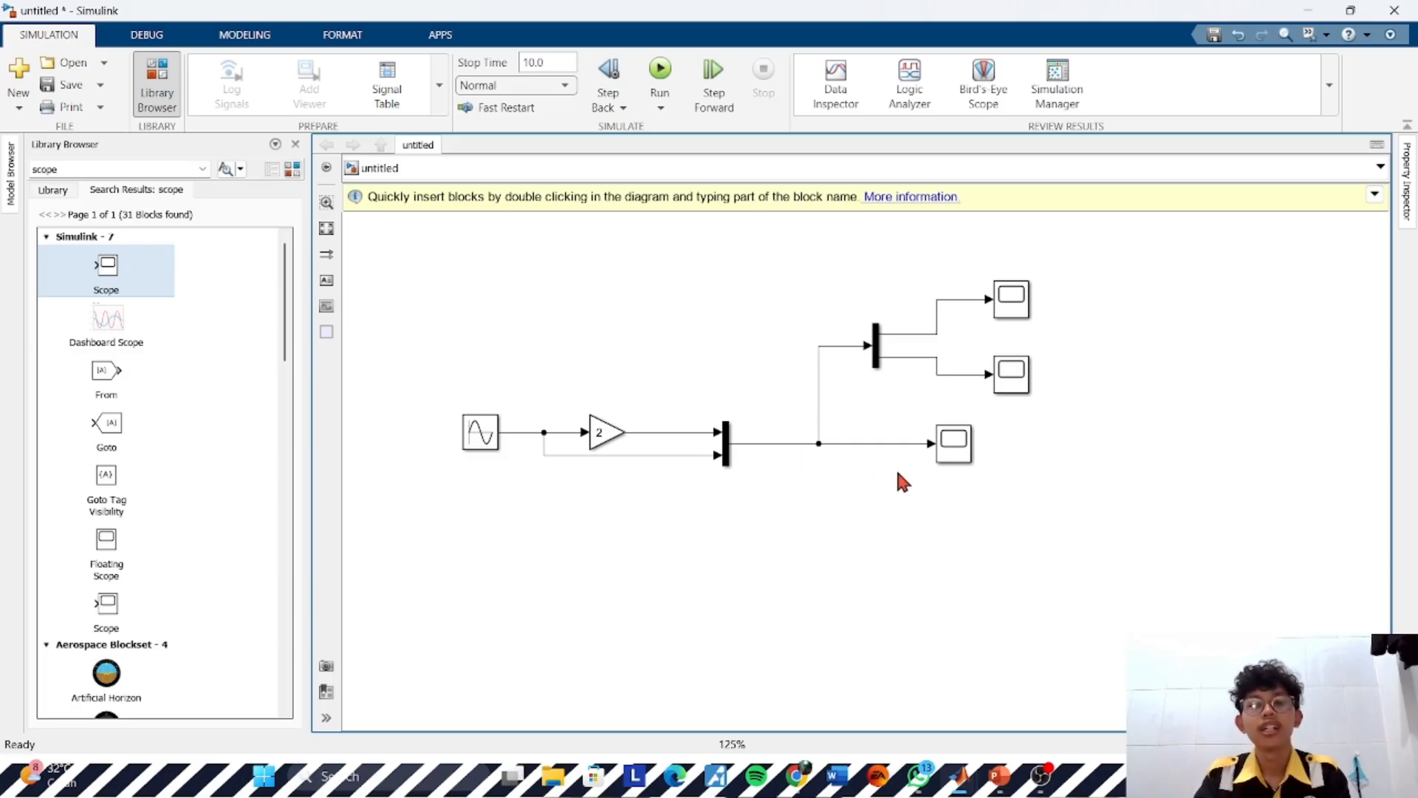
{"action": "left_click", "coordinate": [957, 452]}
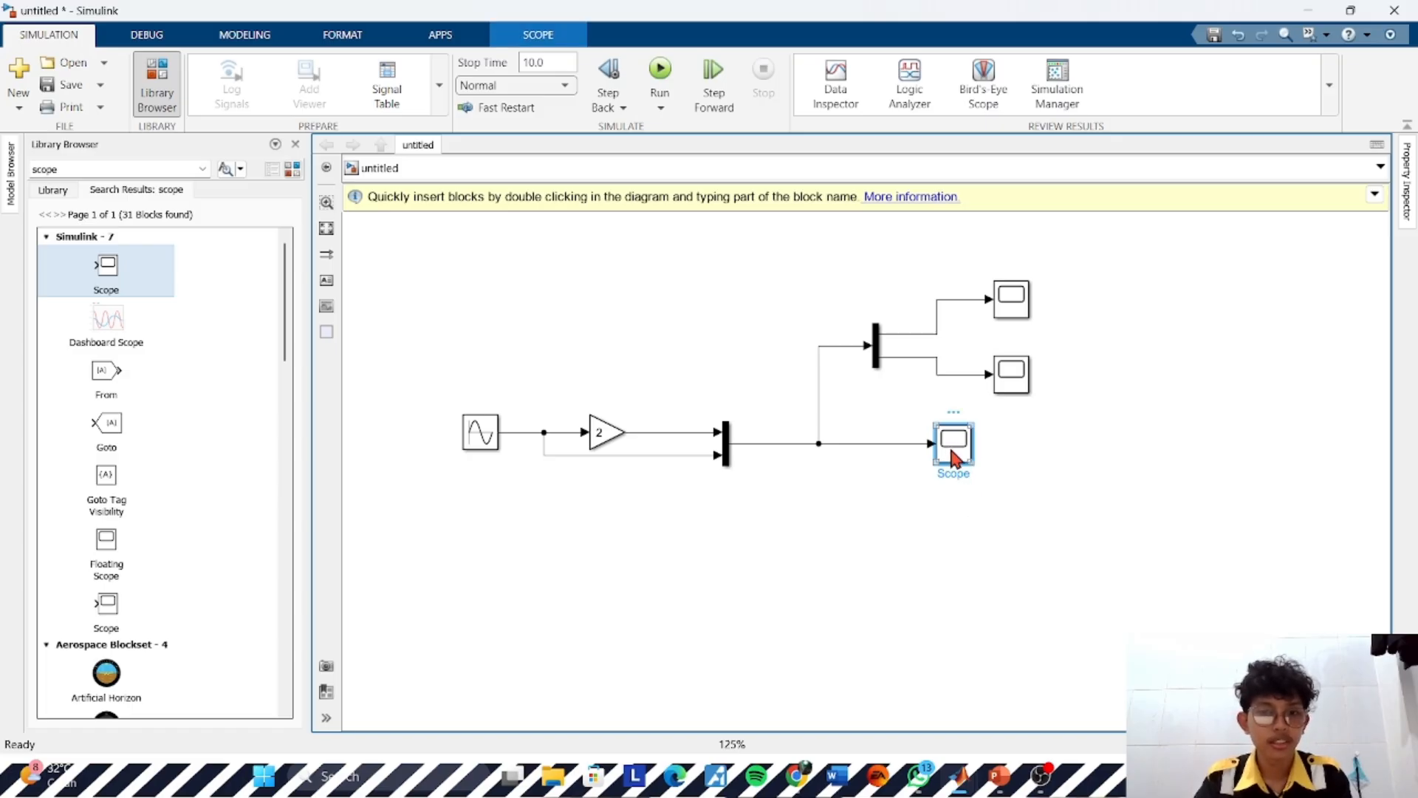
{"action": "double_click", "coordinate": [954, 455]}
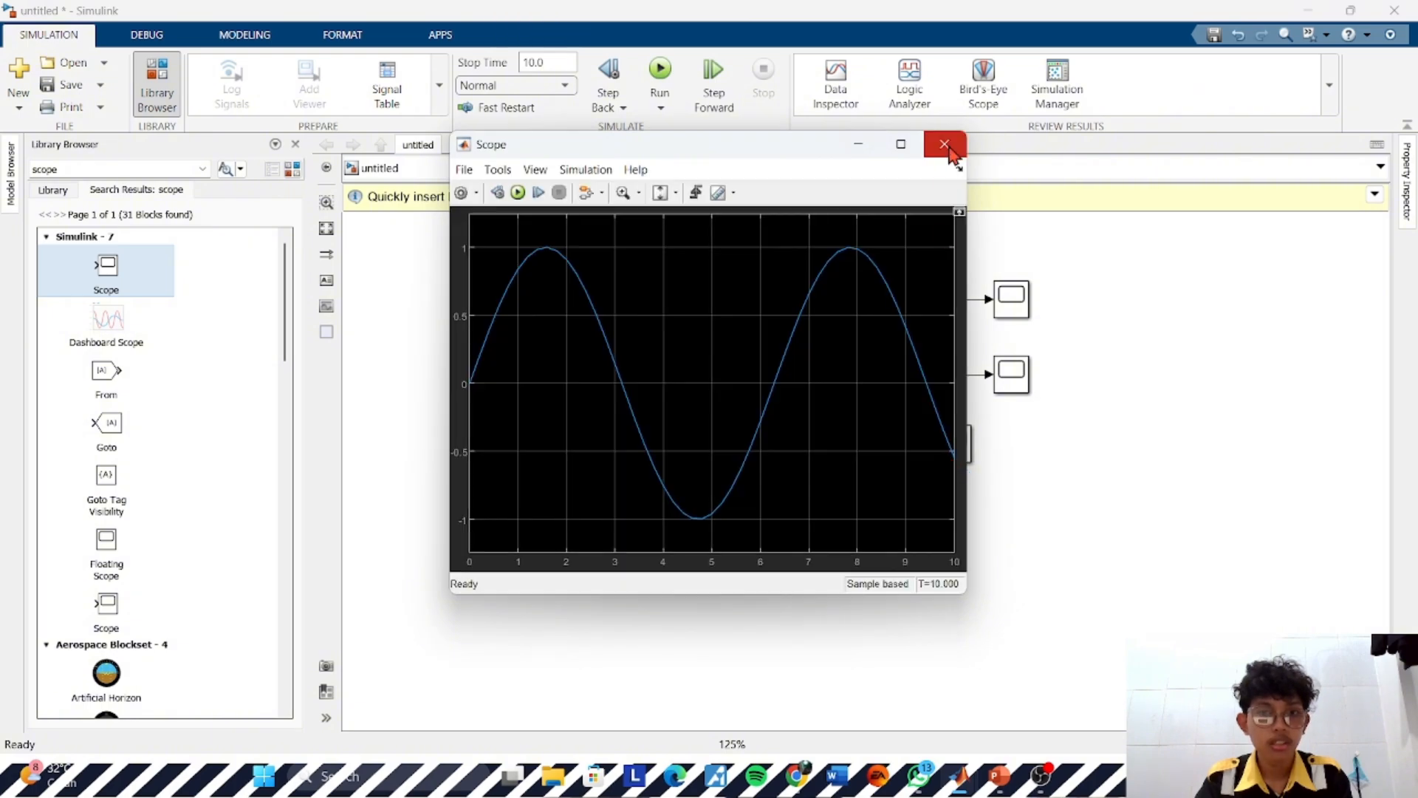
{"action": "left_click", "coordinate": [948, 150]}
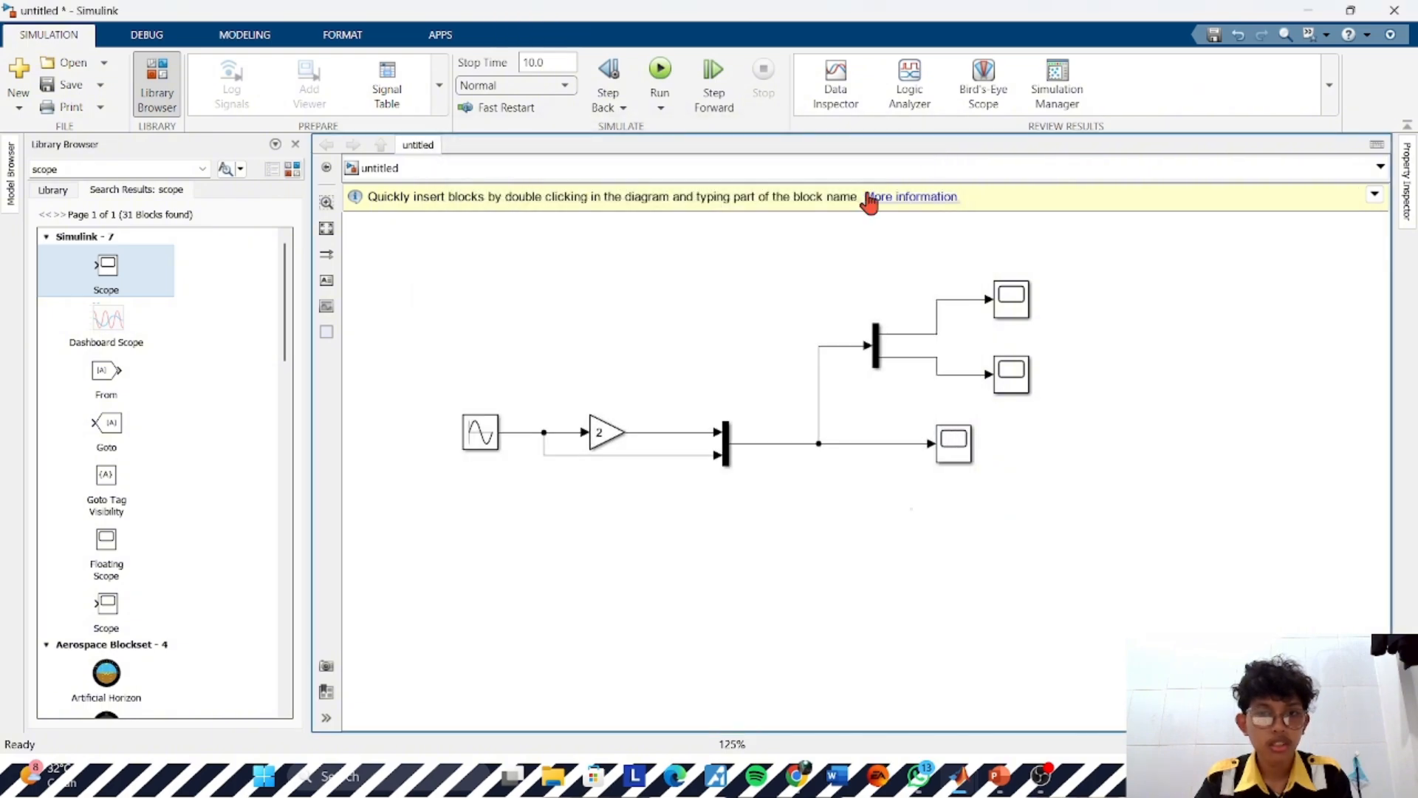
Rerun the simulation and examine both waveforms in the lowest Scope
{"action": "left_click", "coordinate": [661, 81]}
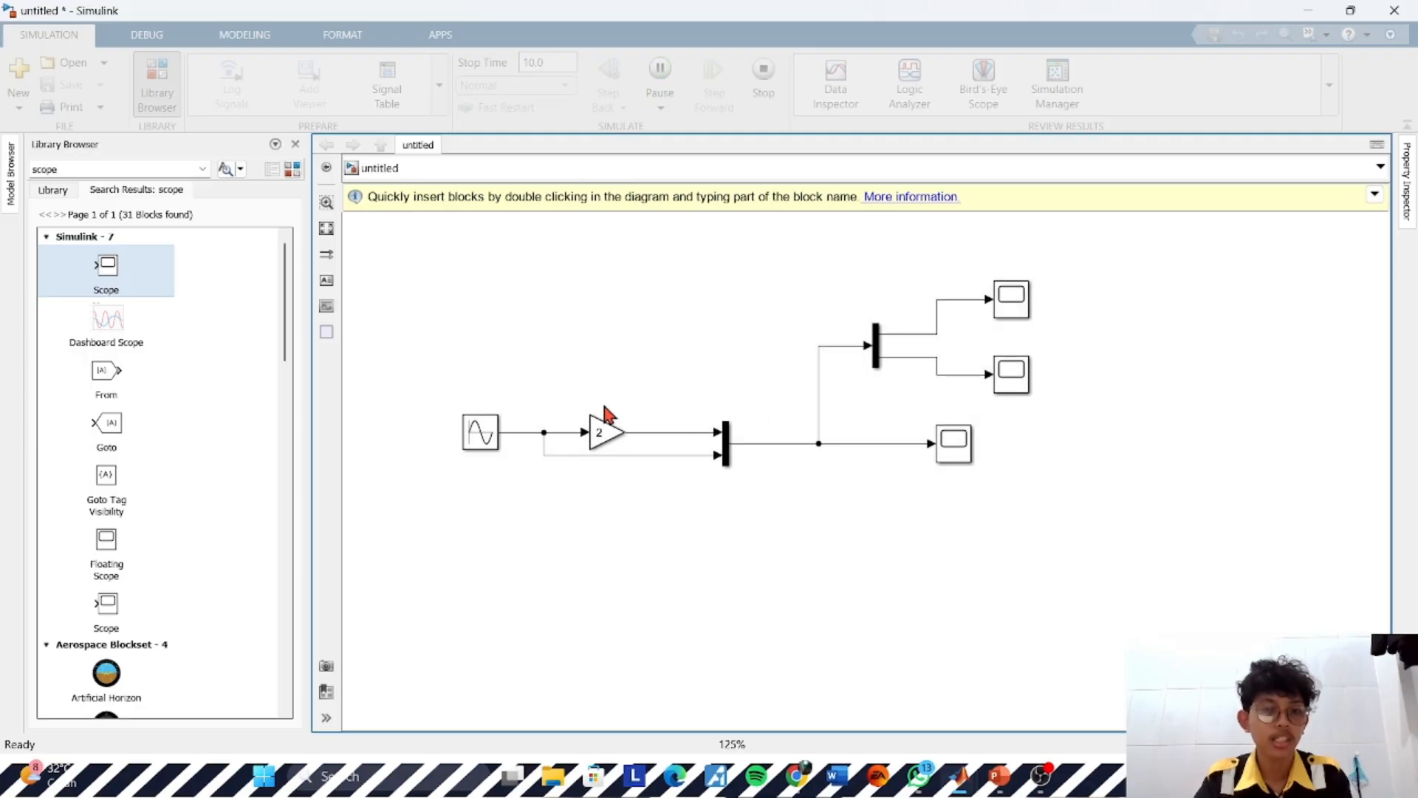
{"action": "left_click", "coordinate": [957, 442]}
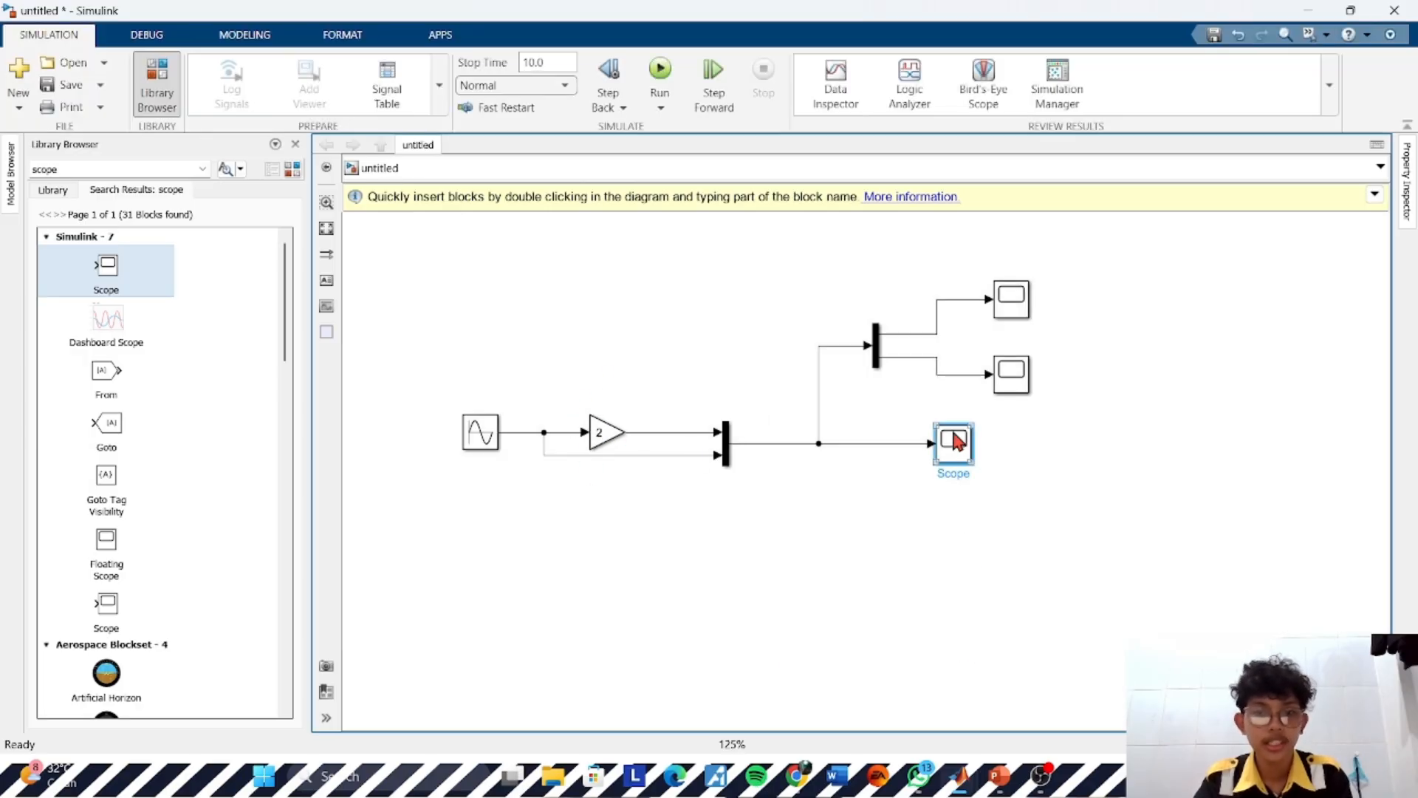
{"action": "double_click", "coordinate": [957, 442]}
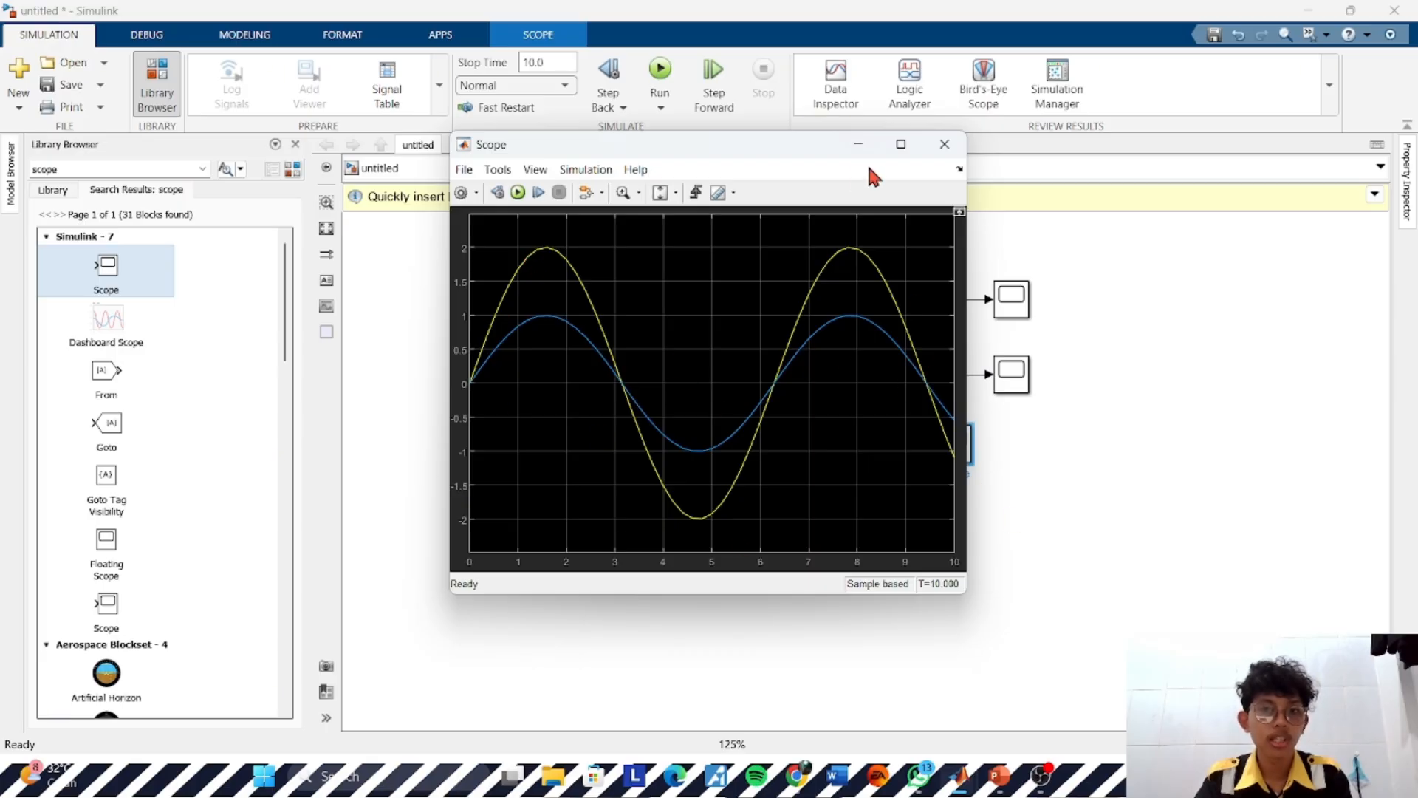
{"action": "left_click_drag", "start_coordinate": [817, 141], "coordinate": [1166, 164]}
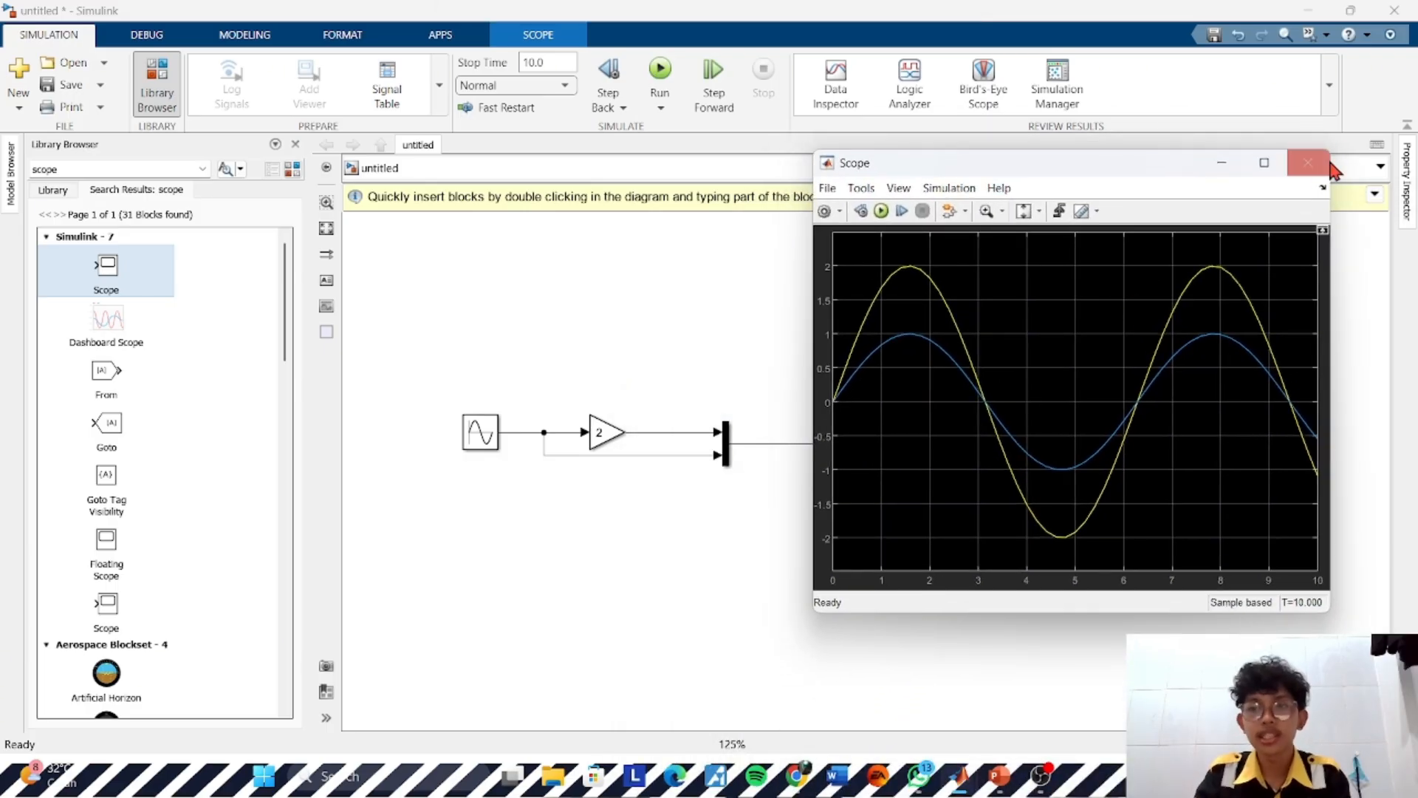
{"action": "left_click", "coordinate": [1308, 163]}
{"action": "left_click", "coordinate": [879, 355]}
{"action": "left_click", "coordinate": [828, 373]}
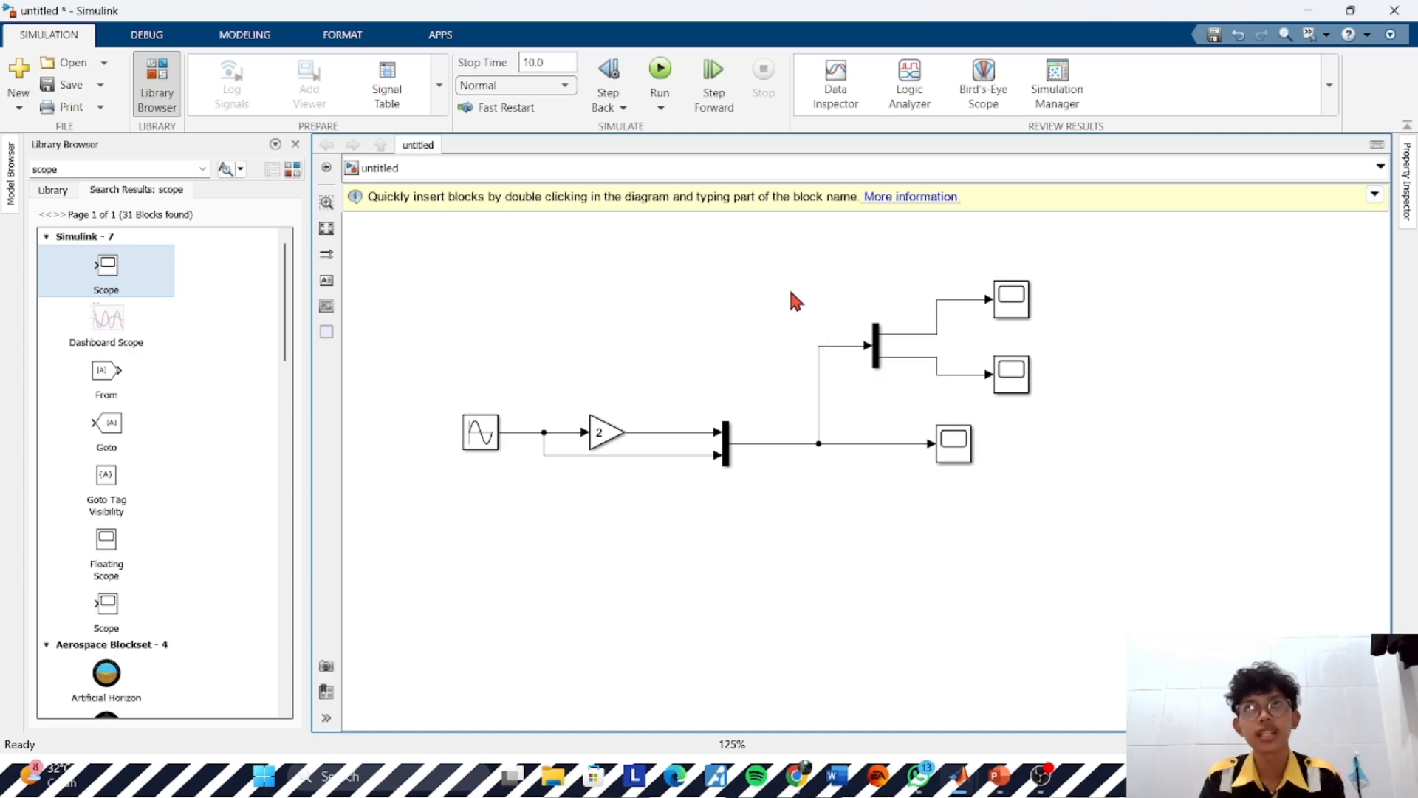
Examine the demultiplexed signals in the middle and upper Scopes, closing each plot
{"action": "left_click", "coordinate": [1011, 307]}
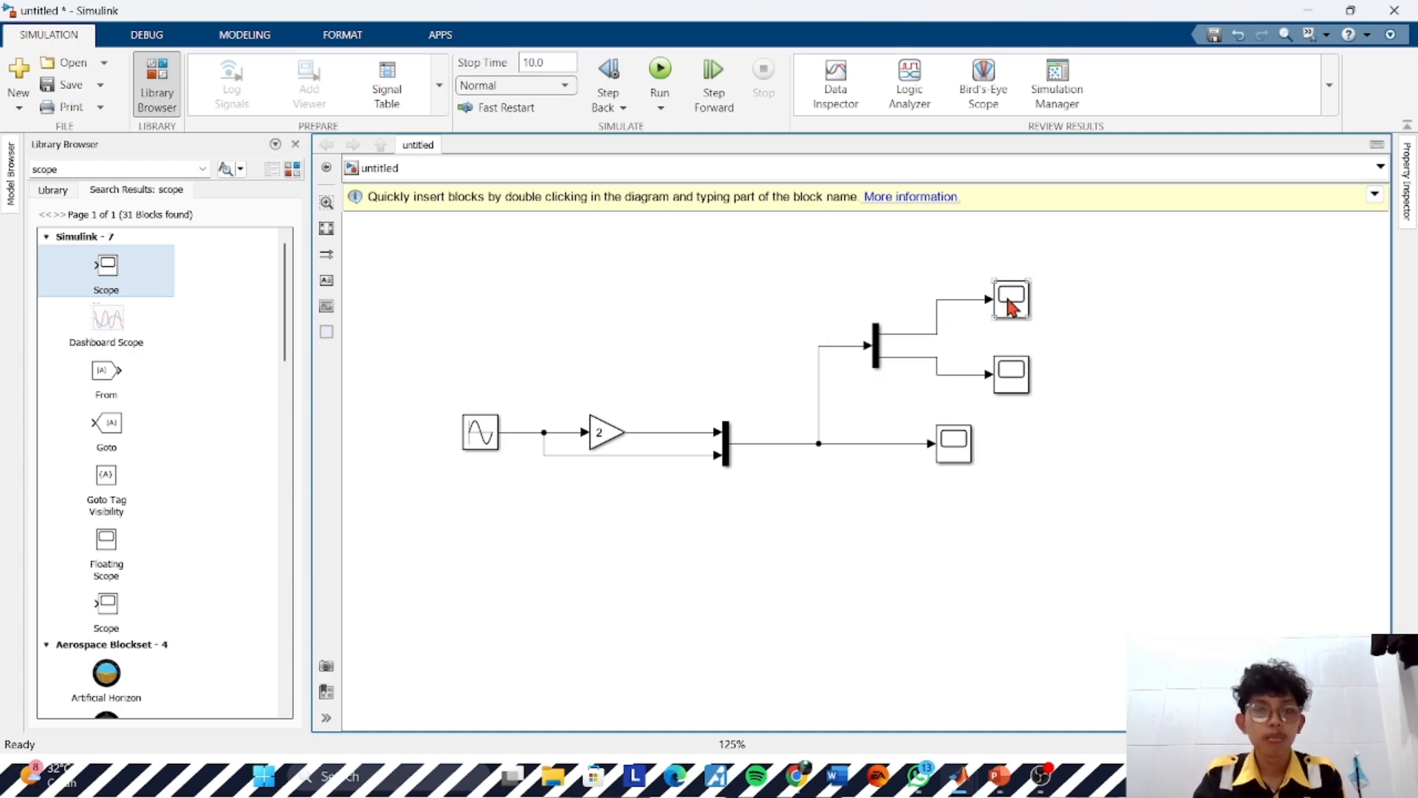
{"action": "double_click", "coordinate": [1011, 307]}
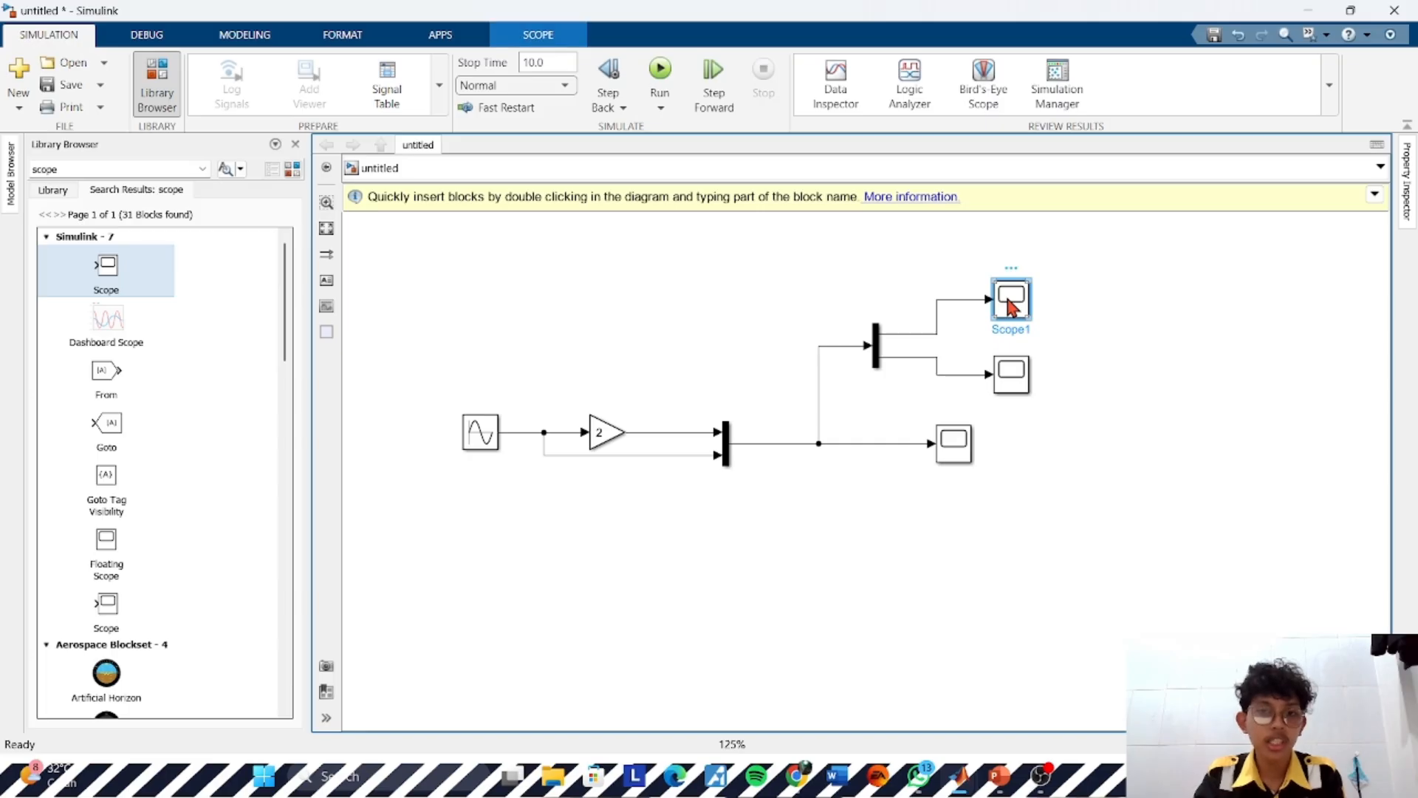
{"action": "double_click", "coordinate": [1019, 384]}
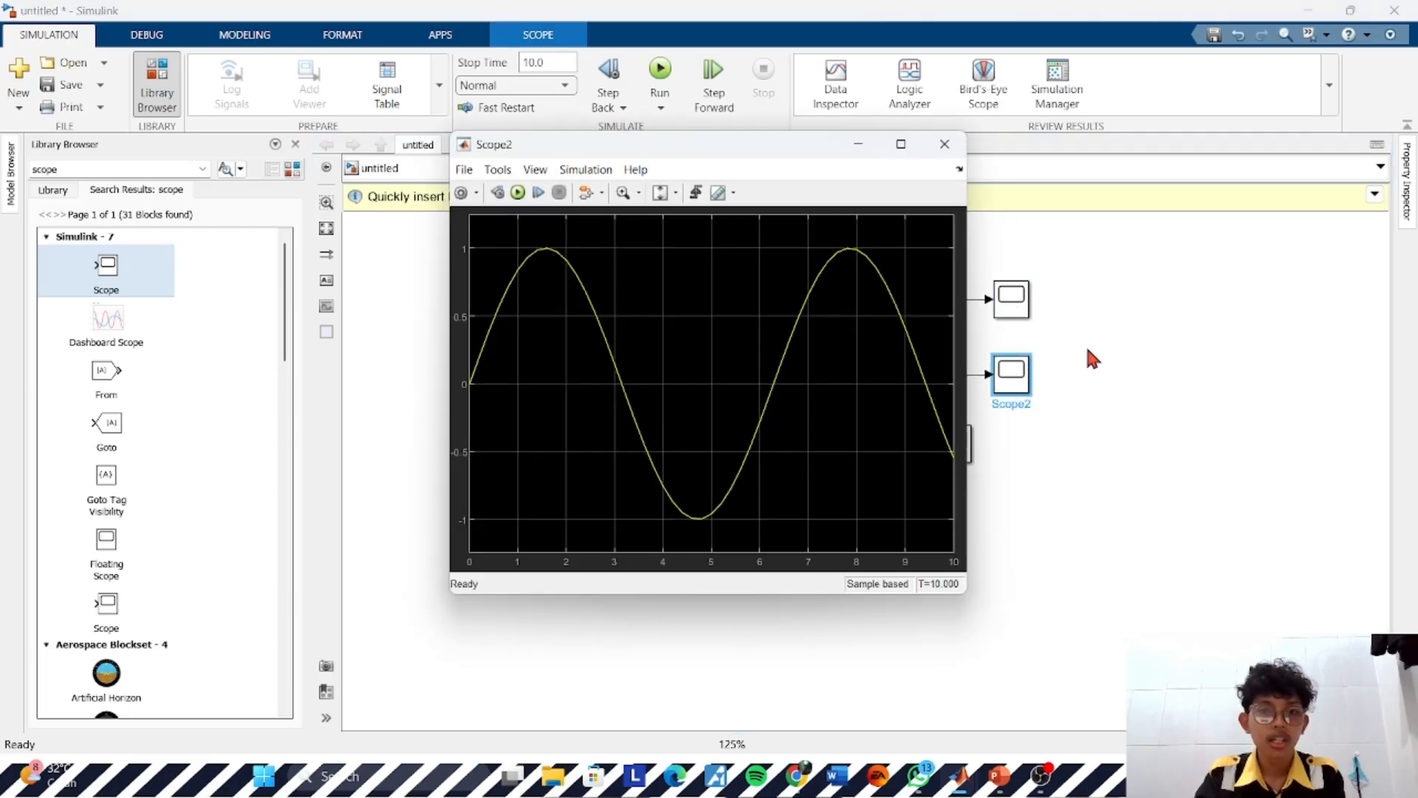
{"action": "left_click_drag", "start_coordinate": [779, 145], "coordinate": [647, 191]}
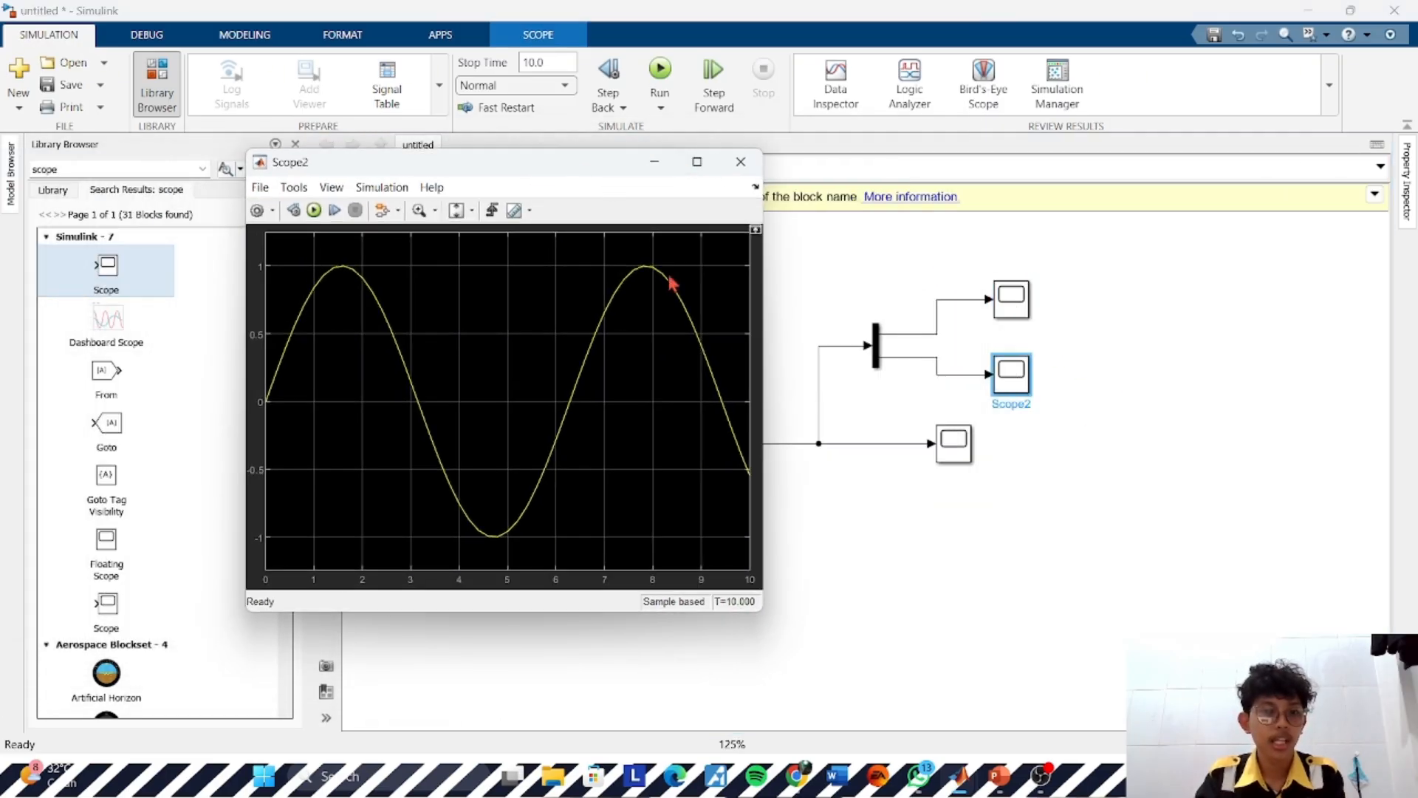
{"action": "left_click", "coordinate": [734, 159]}
{"action": "left_click", "coordinate": [1010, 314]}
{"action": "double_click", "coordinate": [1011, 318]}
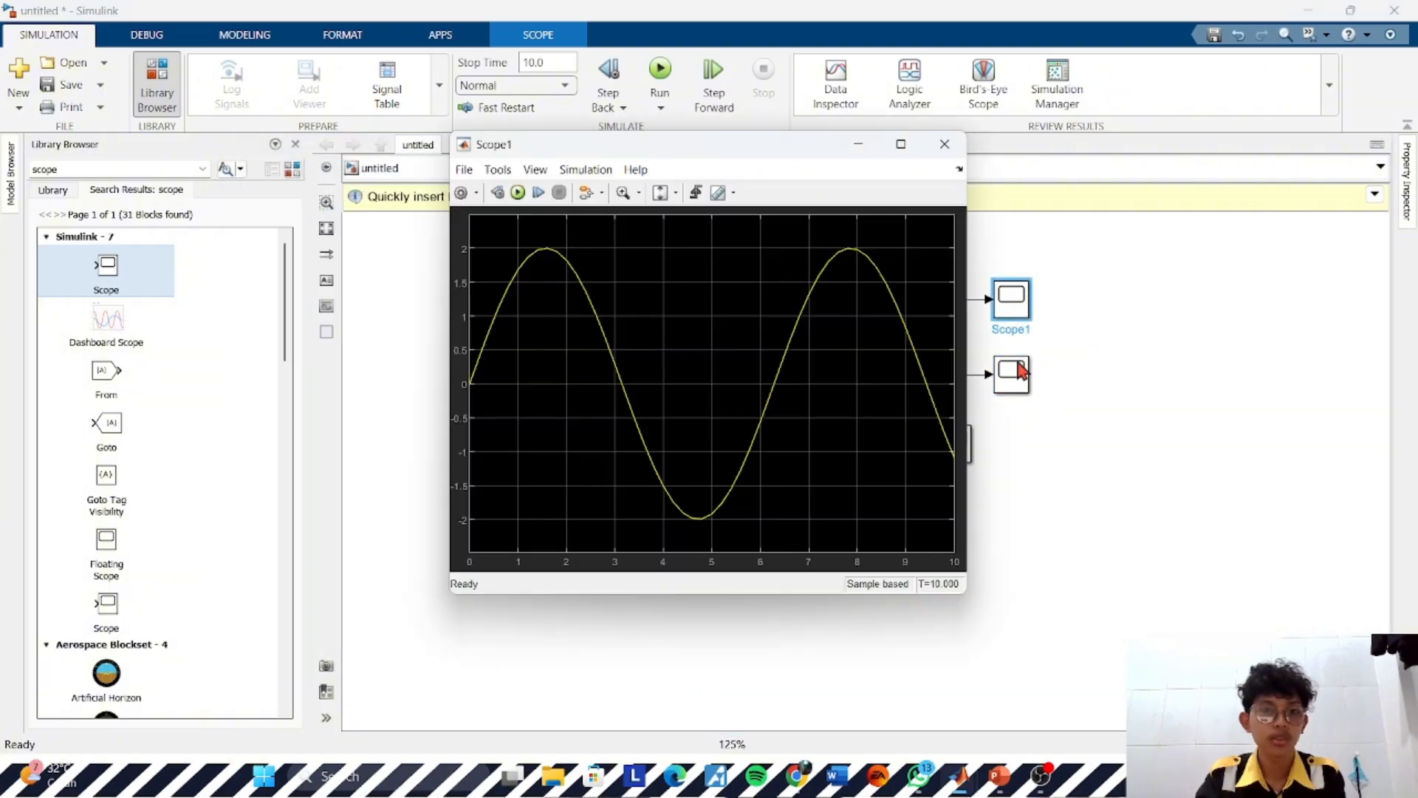
{"action": "left_click", "coordinate": [953, 143]}
{"action": "left_click", "coordinate": [1129, 404]}
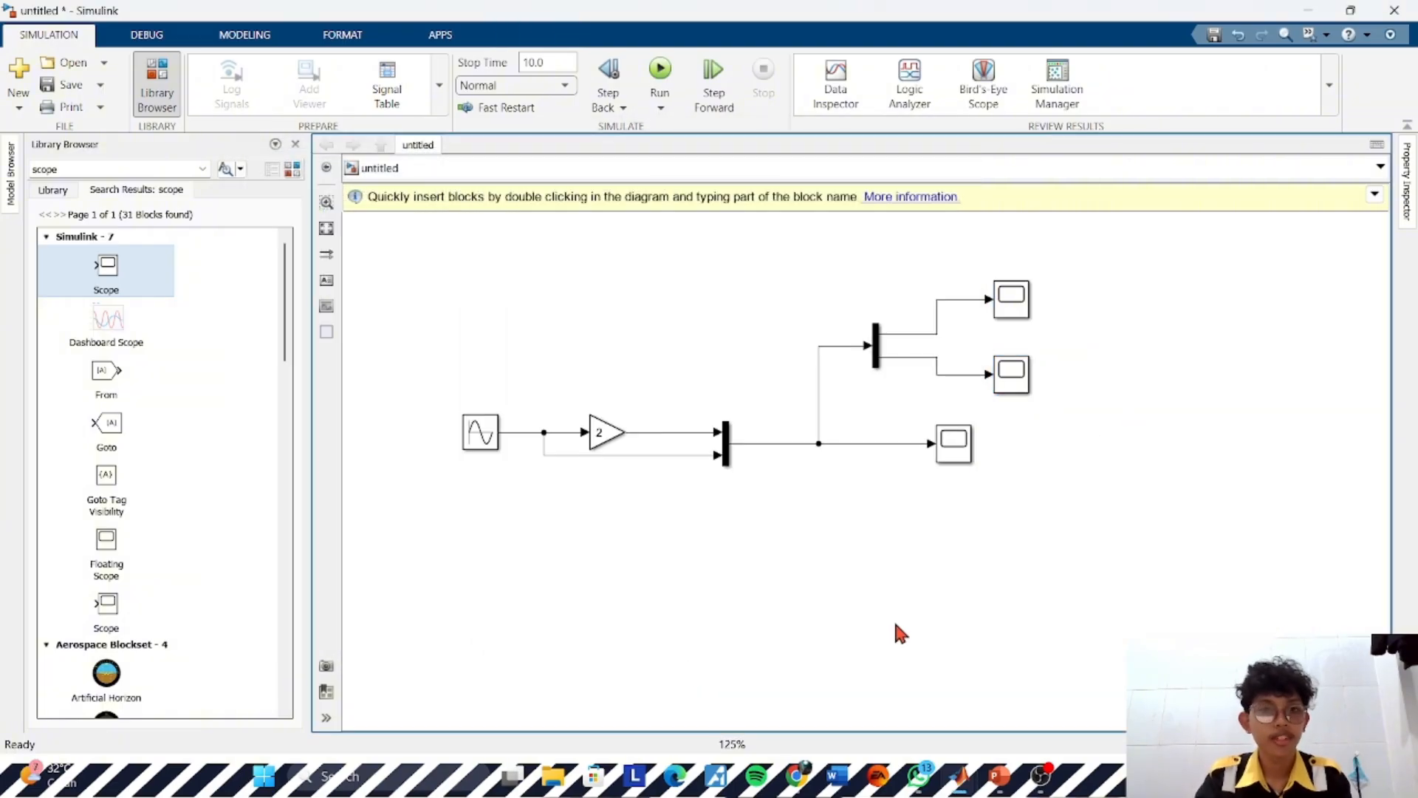
Clear the scope search in the Library Browser and return to the full block library
{"action": "scroll", "coordinate": [752, 517], "scroll_direction": "down", "scroll_amount": 1}
{"action": "left_click_drag", "start_coordinate": [790, 540], "coordinate": [685, 335]}
{"action": "scroll", "coordinate": [706, 409], "scroll_direction": "up", "scroll_amount": 1}
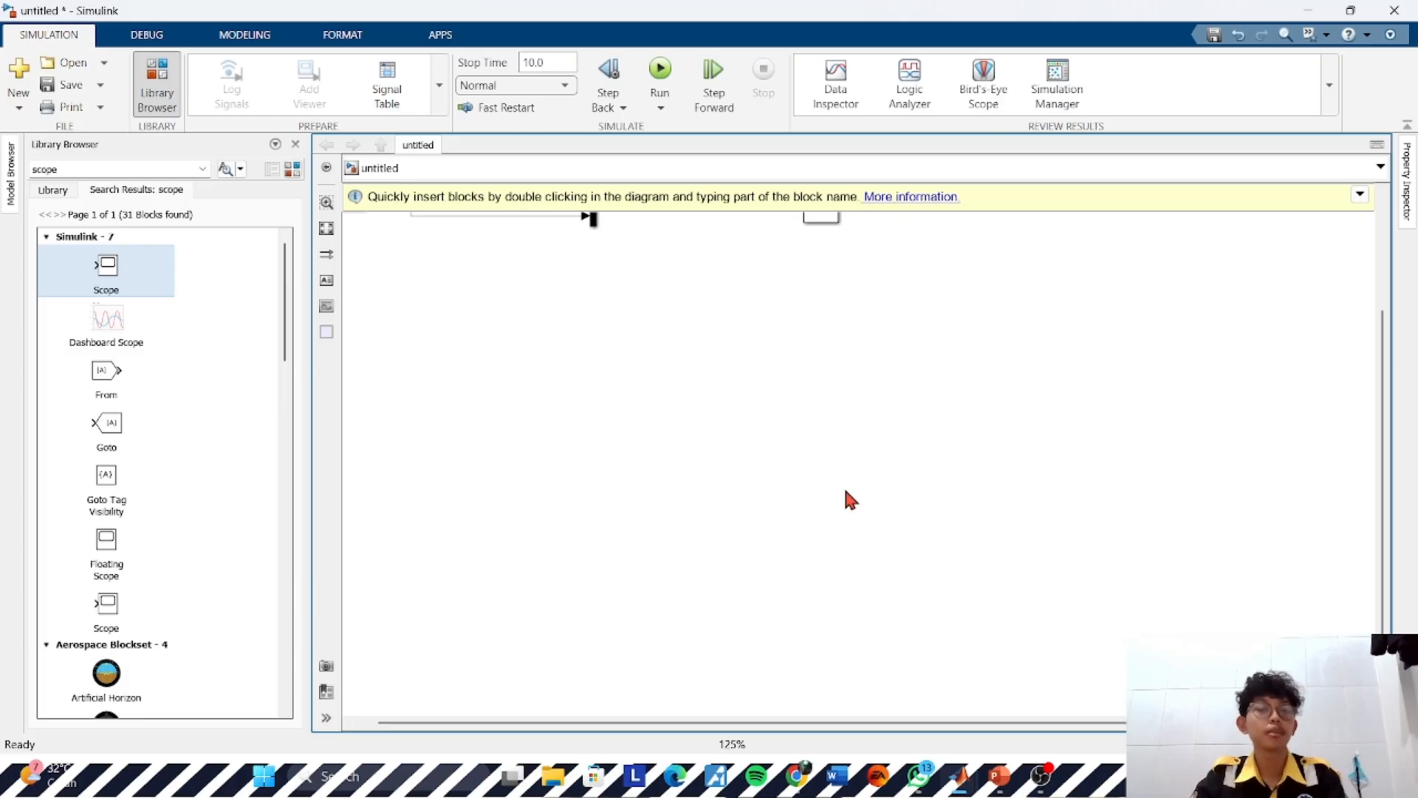
{"action": "scroll", "coordinate": [120, 500], "scroll_direction": "down", "scroll_amount": 5}
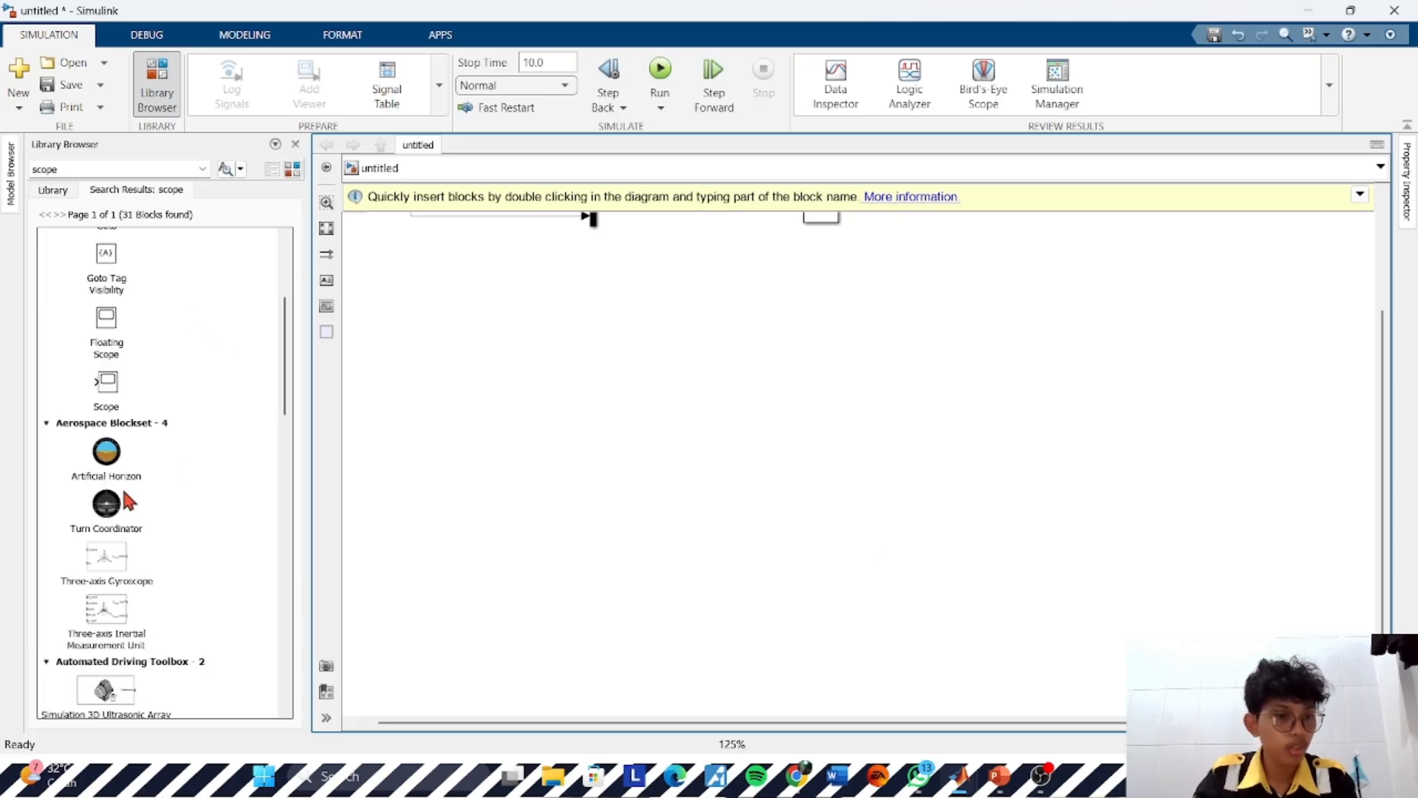
{"action": "scroll", "coordinate": [123, 475], "scroll_direction": "up", "scroll_amount": 5}
{"action": "scroll", "coordinate": [127, 441], "scroll_direction": "down", "scroll_amount": 3}
{"action": "scroll", "coordinate": [121, 450], "scroll_direction": "down", "scroll_amount": 6}
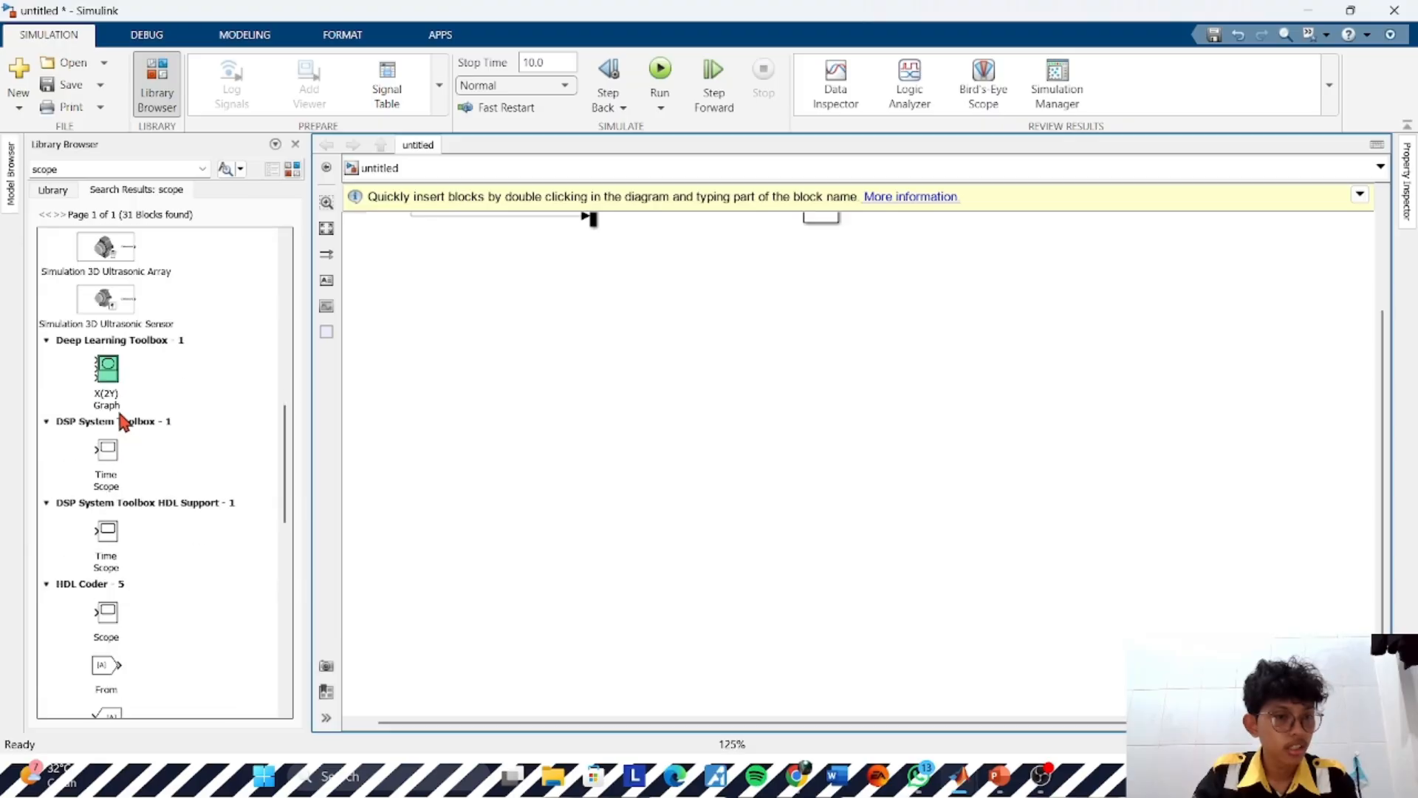
{"action": "scroll", "coordinate": [121, 418], "scroll_direction": "up", "scroll_amount": 2}
{"action": "left_click", "coordinate": [203, 169]}
{"action": "left_click", "coordinate": [202, 169]}
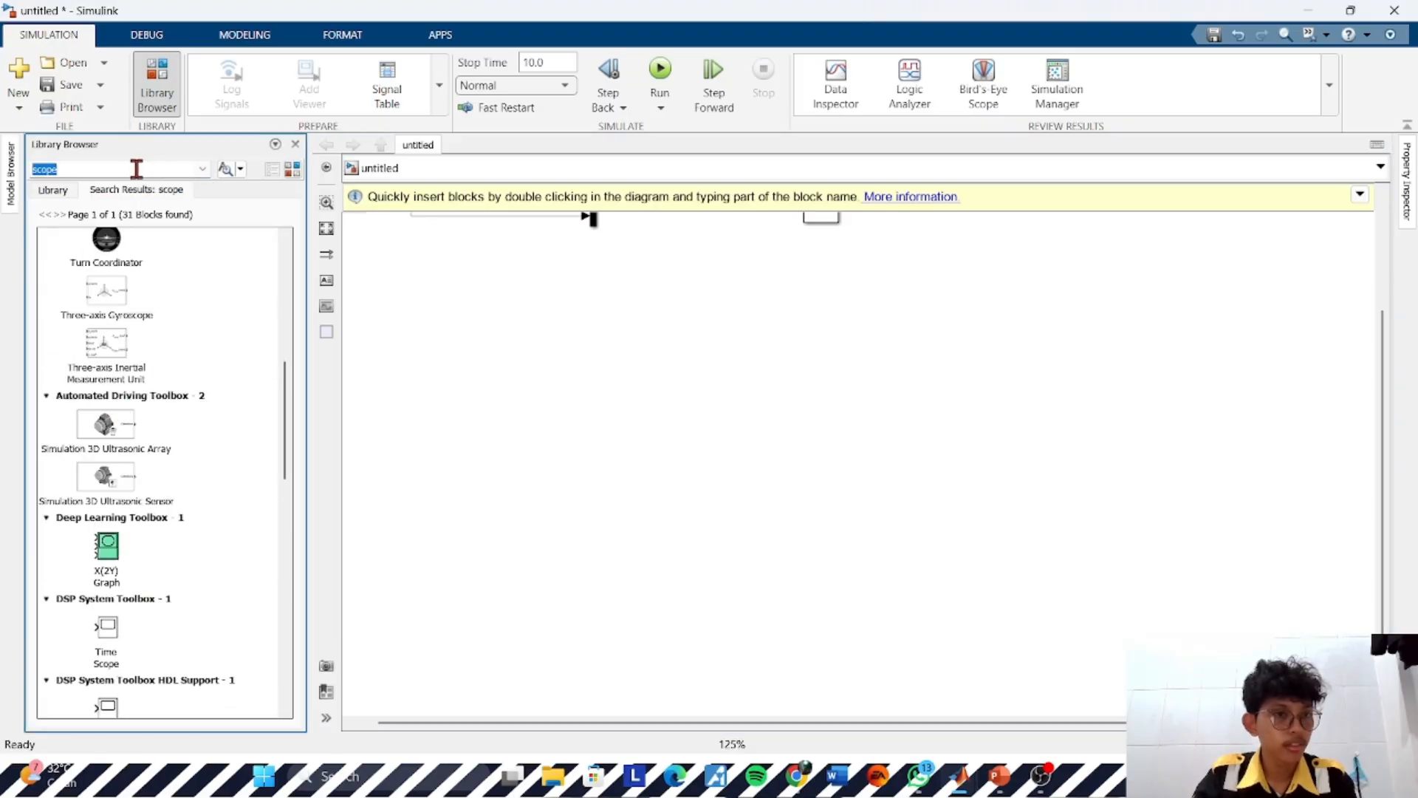
{"action": "key", "text": "BackSpace"}
{"action": "scroll", "coordinate": [111, 295], "scroll_direction": "up", "scroll_amount": 5}
{"action": "left_click", "coordinate": [53, 190]}
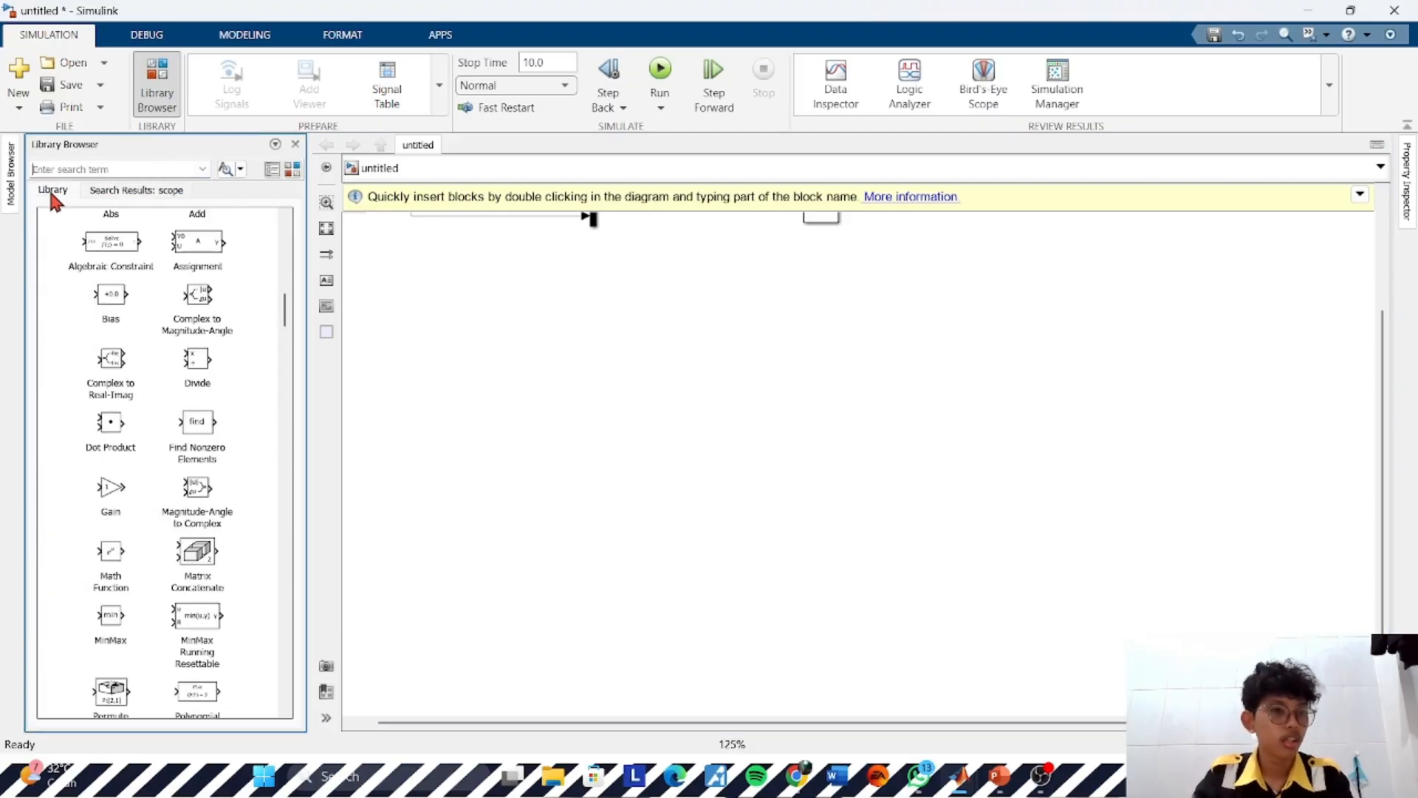
Place an Add block from Math Operations in the empty canvas area below the existing model
{"action": "scroll", "coordinate": [175, 458], "scroll_direction": "up", "scroll_amount": 10}
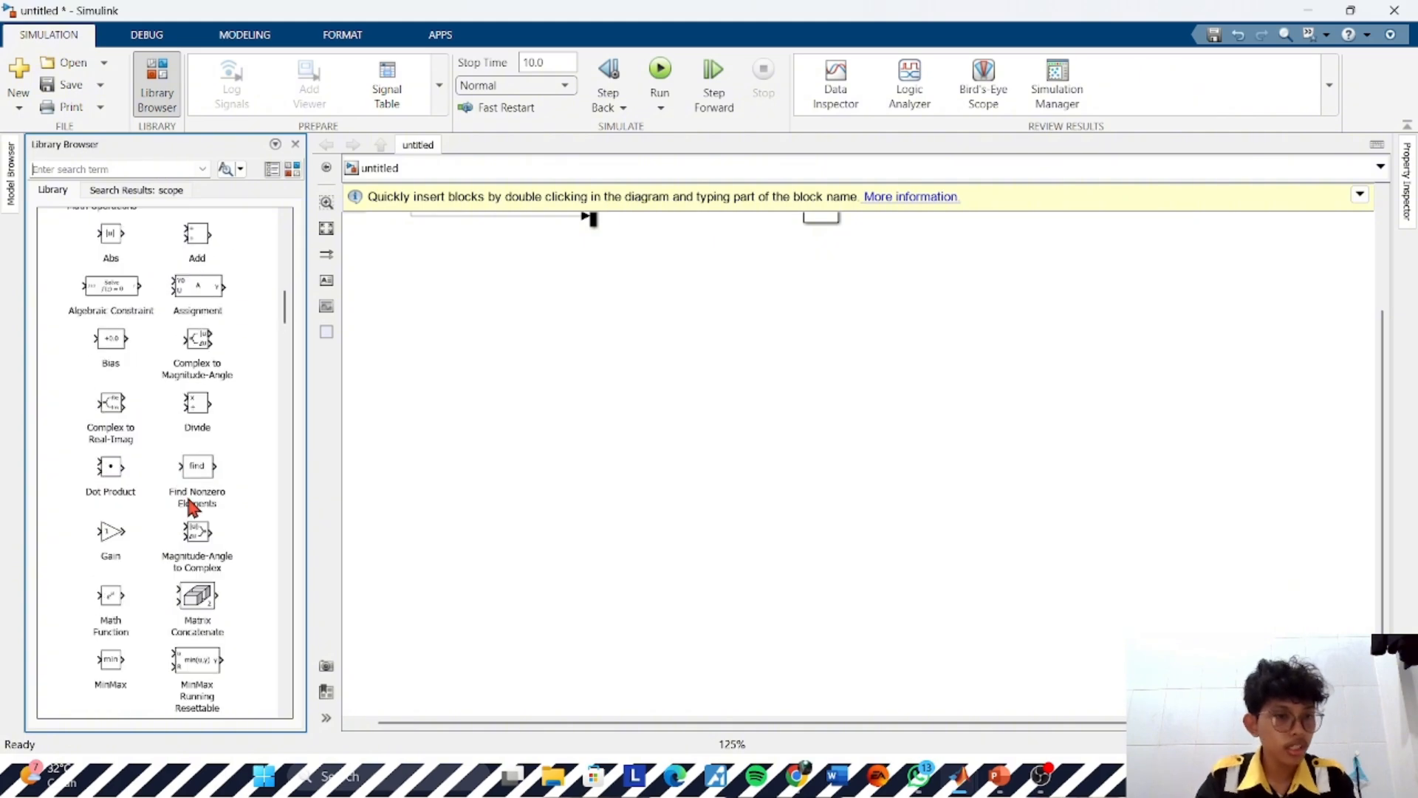
{"action": "scroll", "coordinate": [188, 496], "scroll_direction": "up", "scroll_amount": 5}
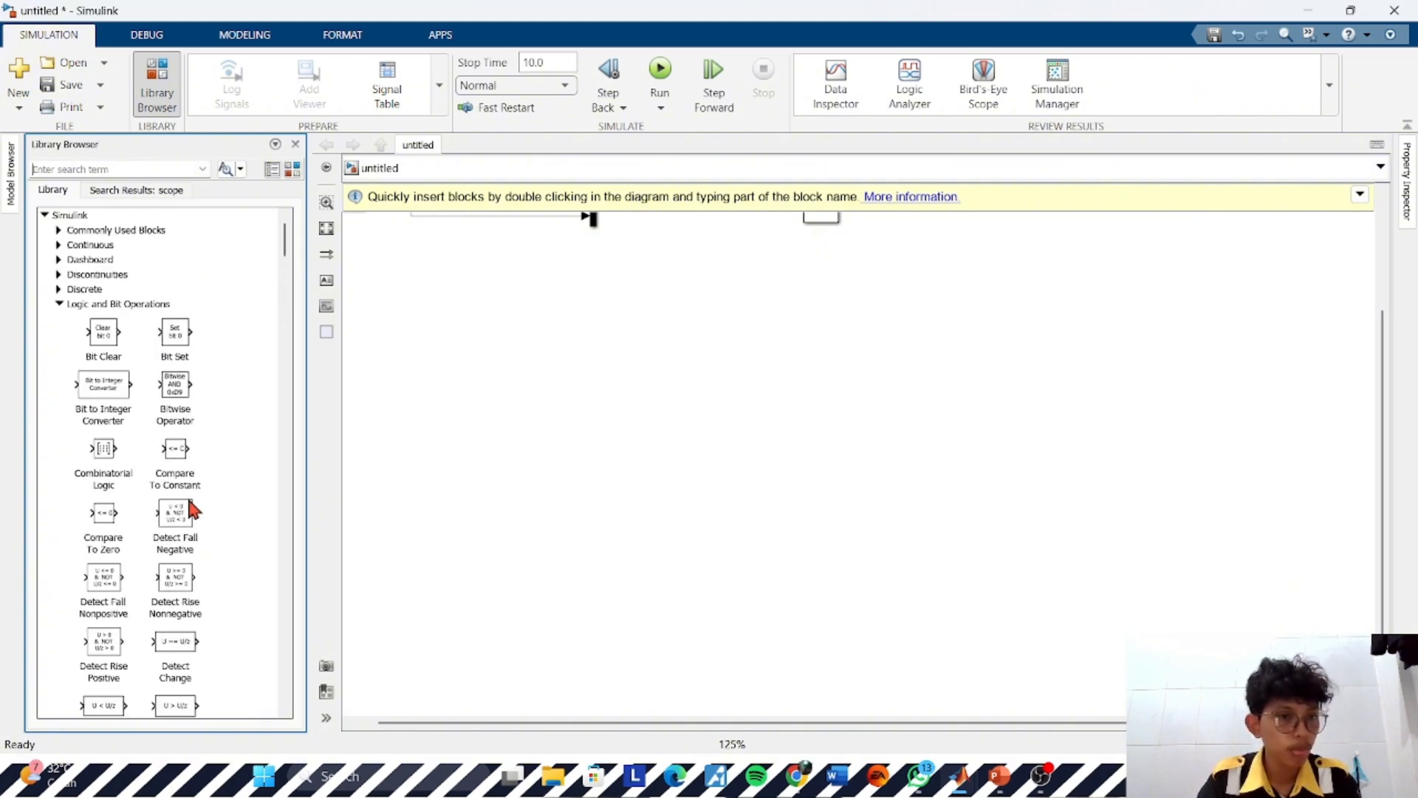
{"action": "scroll", "coordinate": [188, 497], "scroll_direction": "down", "scroll_amount": 6}
{"action": "scroll", "coordinate": [194, 508], "scroll_direction": "down", "scroll_amount": 10}
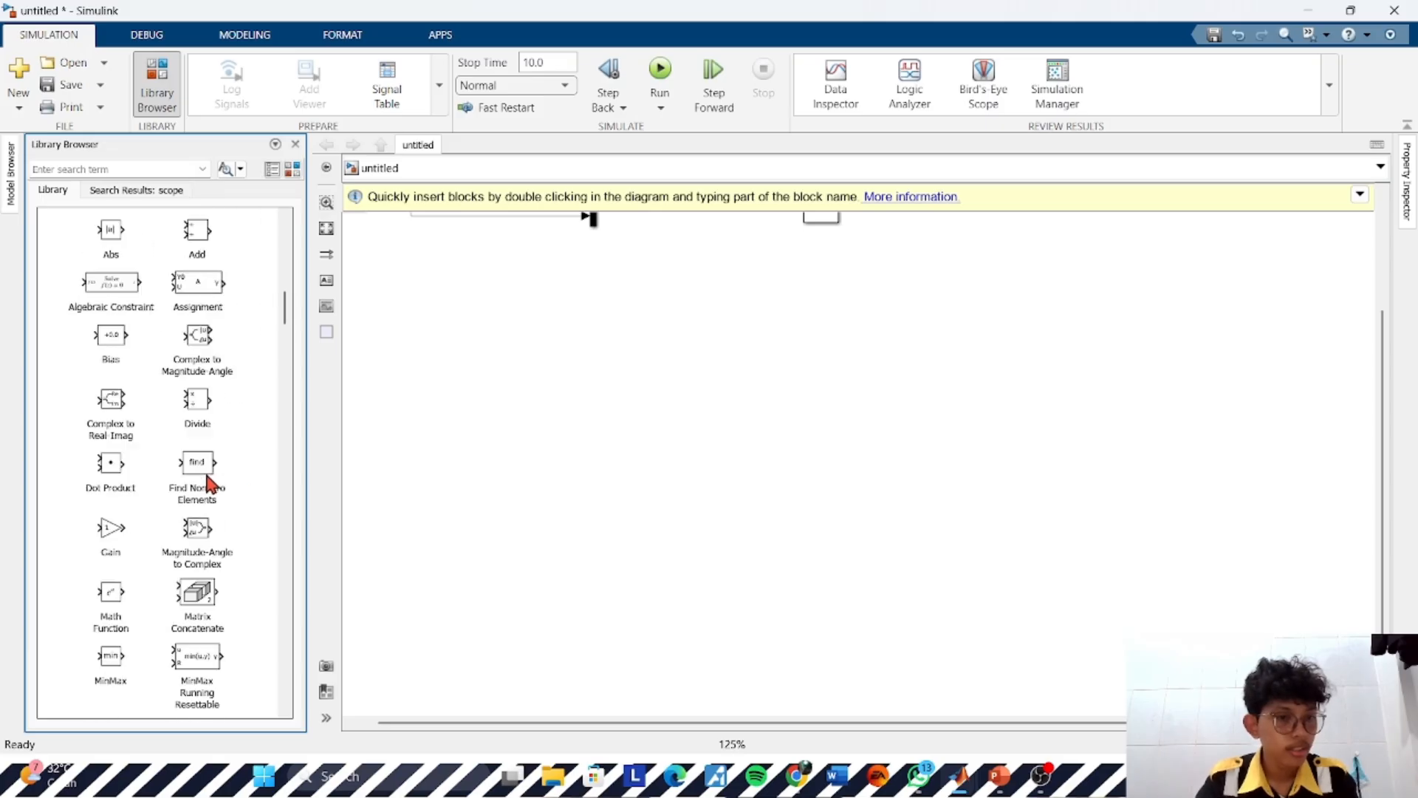
{"action": "scroll", "coordinate": [209, 492], "scroll_direction": "up", "scroll_amount": 3}
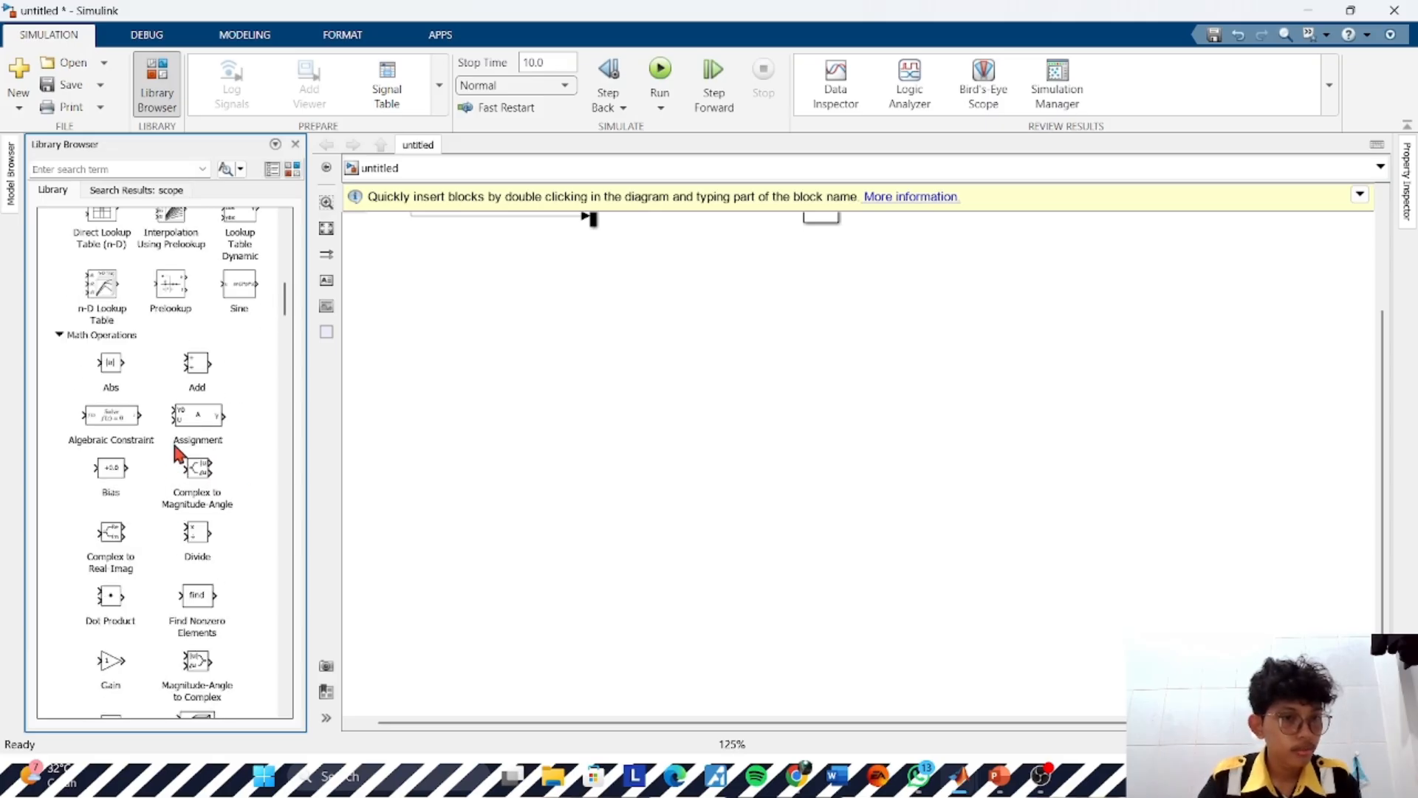
{"action": "left_click_drag", "start_coordinate": [197, 365], "coordinate": [819, 463]}
Place a Display block from the Sinks library to the right of the Add block
{"action": "scroll", "coordinate": [148, 528], "scroll_direction": "down", "scroll_amount": 10}
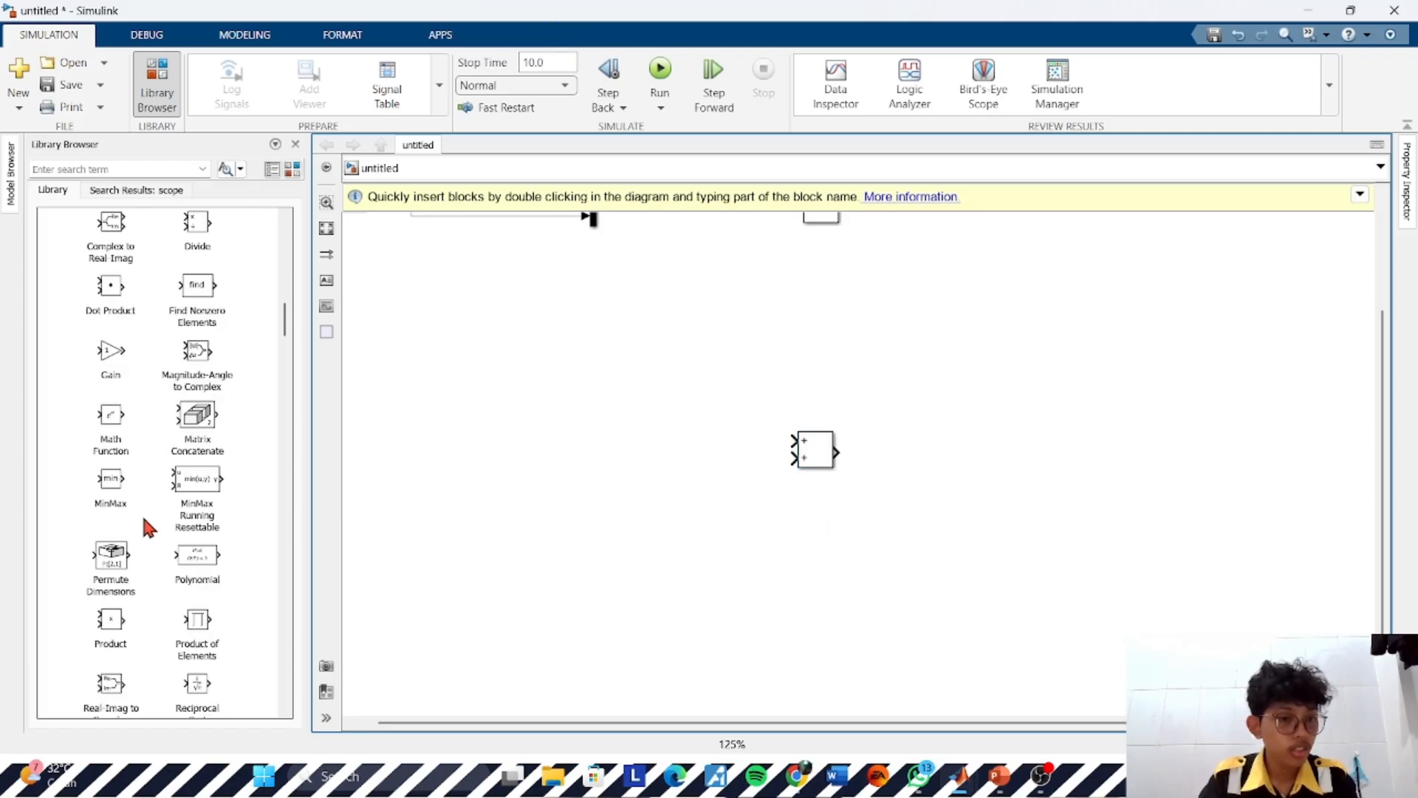
{"action": "scroll", "coordinate": [140, 547], "scroll_direction": "down", "scroll_amount": 12}
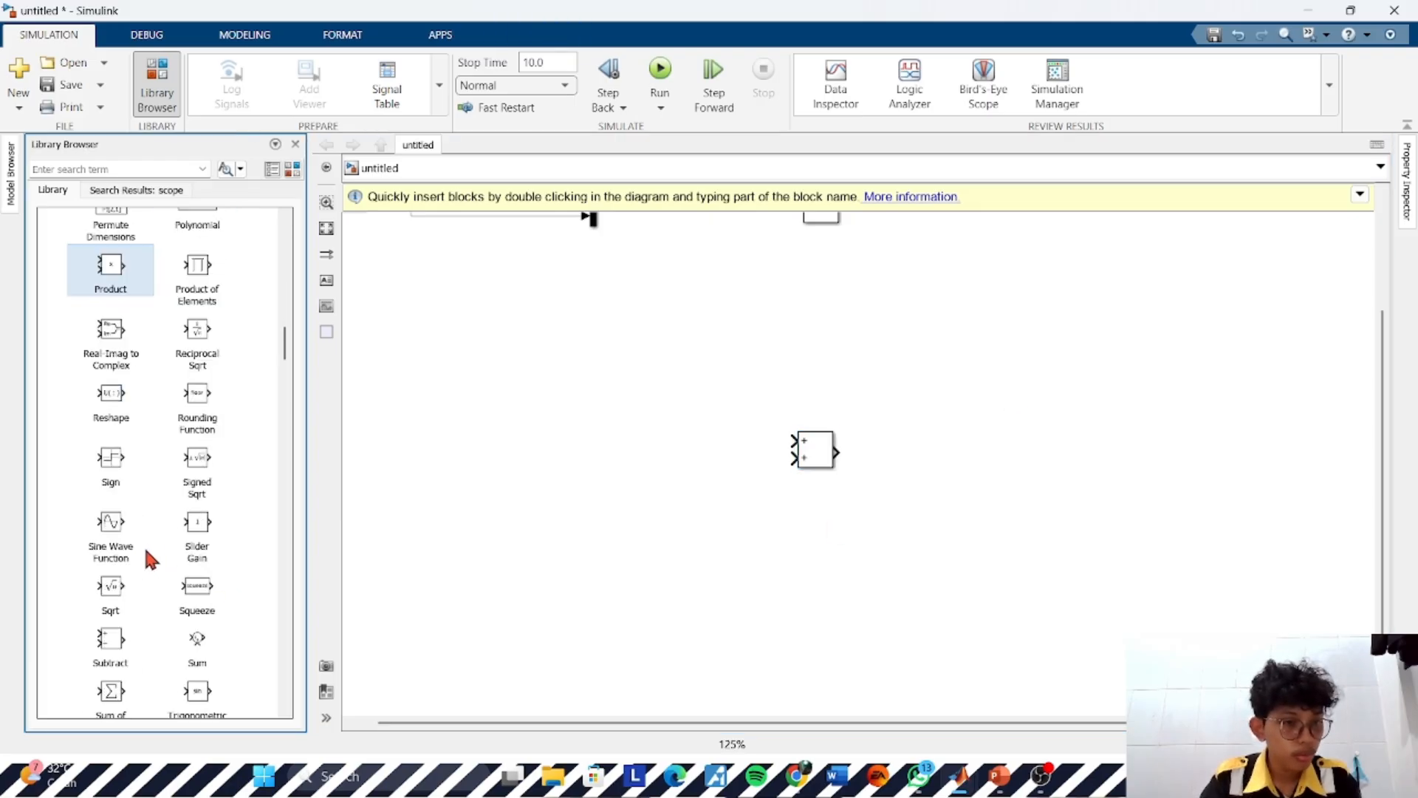
{"action": "scroll", "coordinate": [142, 613], "scroll_direction": "down", "scroll_amount": 12}
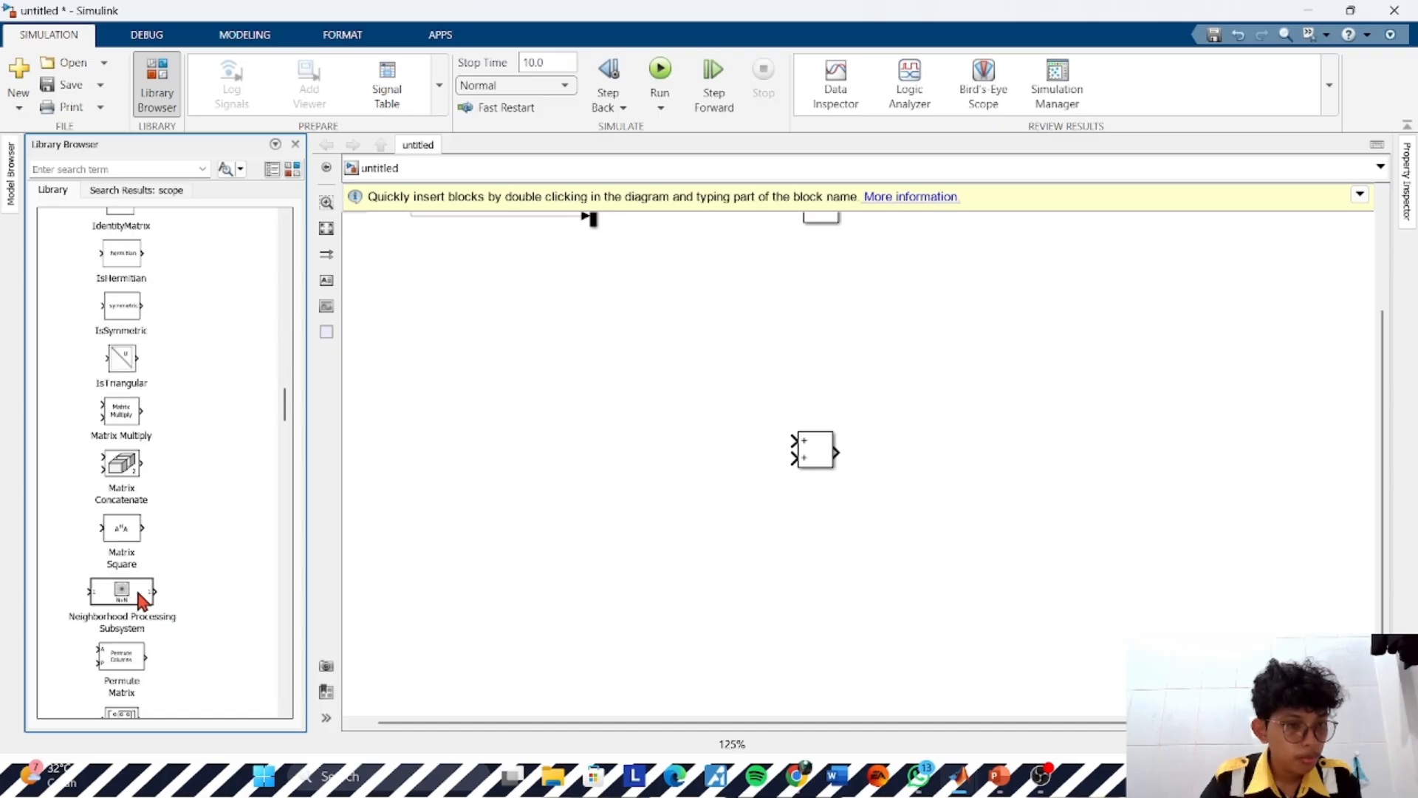
{"action": "scroll", "coordinate": [141, 602], "scroll_direction": "down", "scroll_amount": 10}
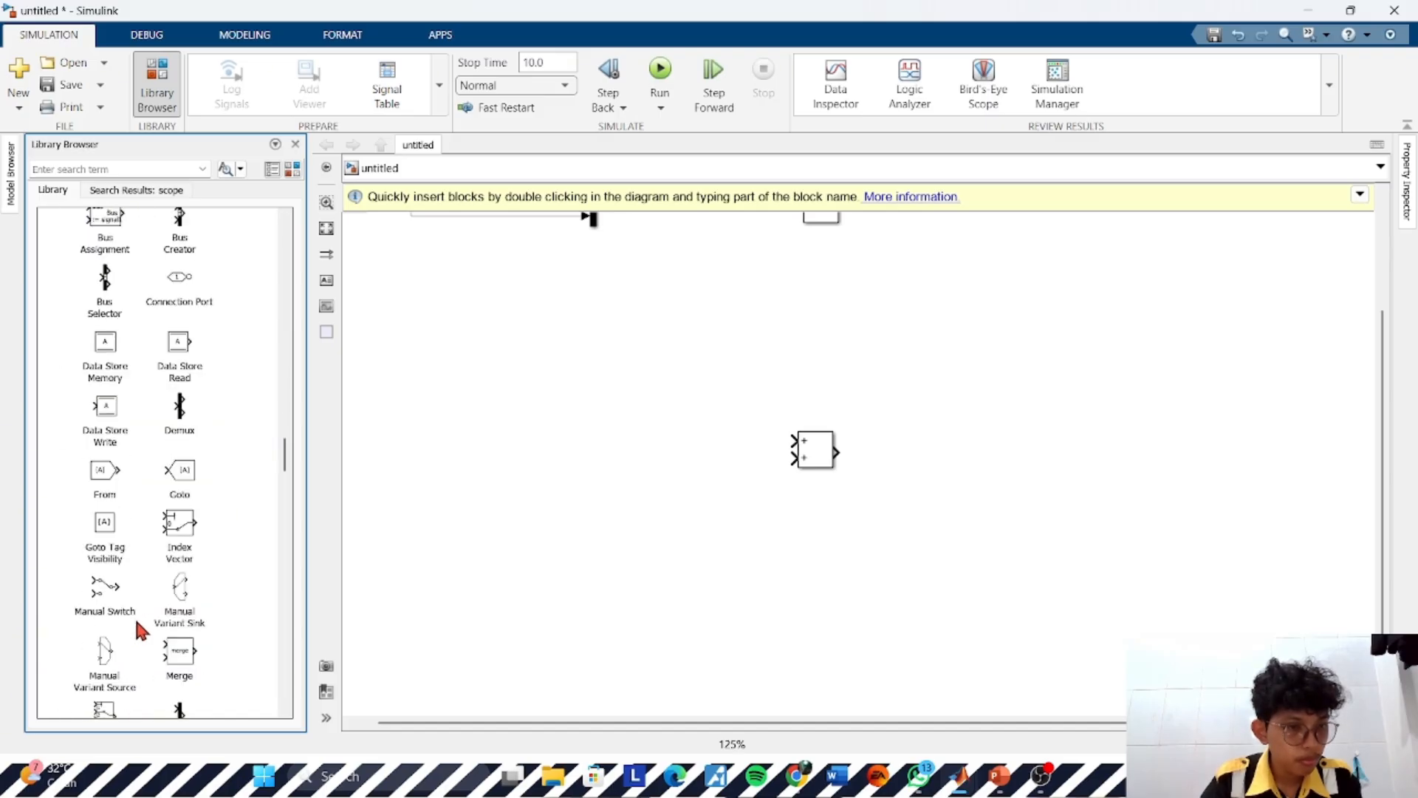
{"action": "scroll", "coordinate": [134, 618], "scroll_direction": "down", "scroll_amount": 5}
{"action": "left_click_drag", "start_coordinate": [104, 459], "coordinate": [1029, 458]}
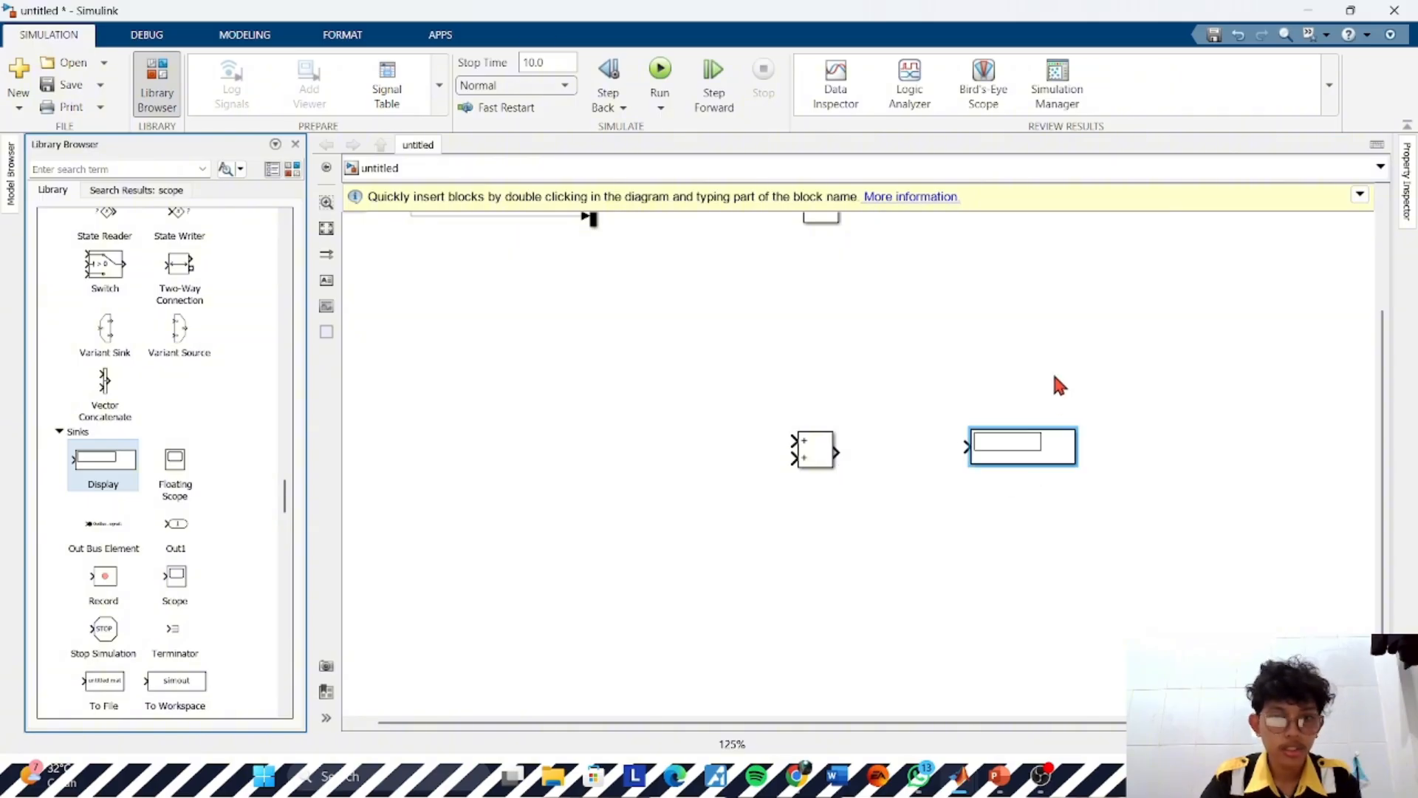
{"action": "left_click", "coordinate": [443, 523]}
Place two Constant blocks from the Sources library, one above the other, to the left of the Add block
{"action": "scroll", "coordinate": [144, 558], "scroll_direction": "down", "scroll_amount": 5}
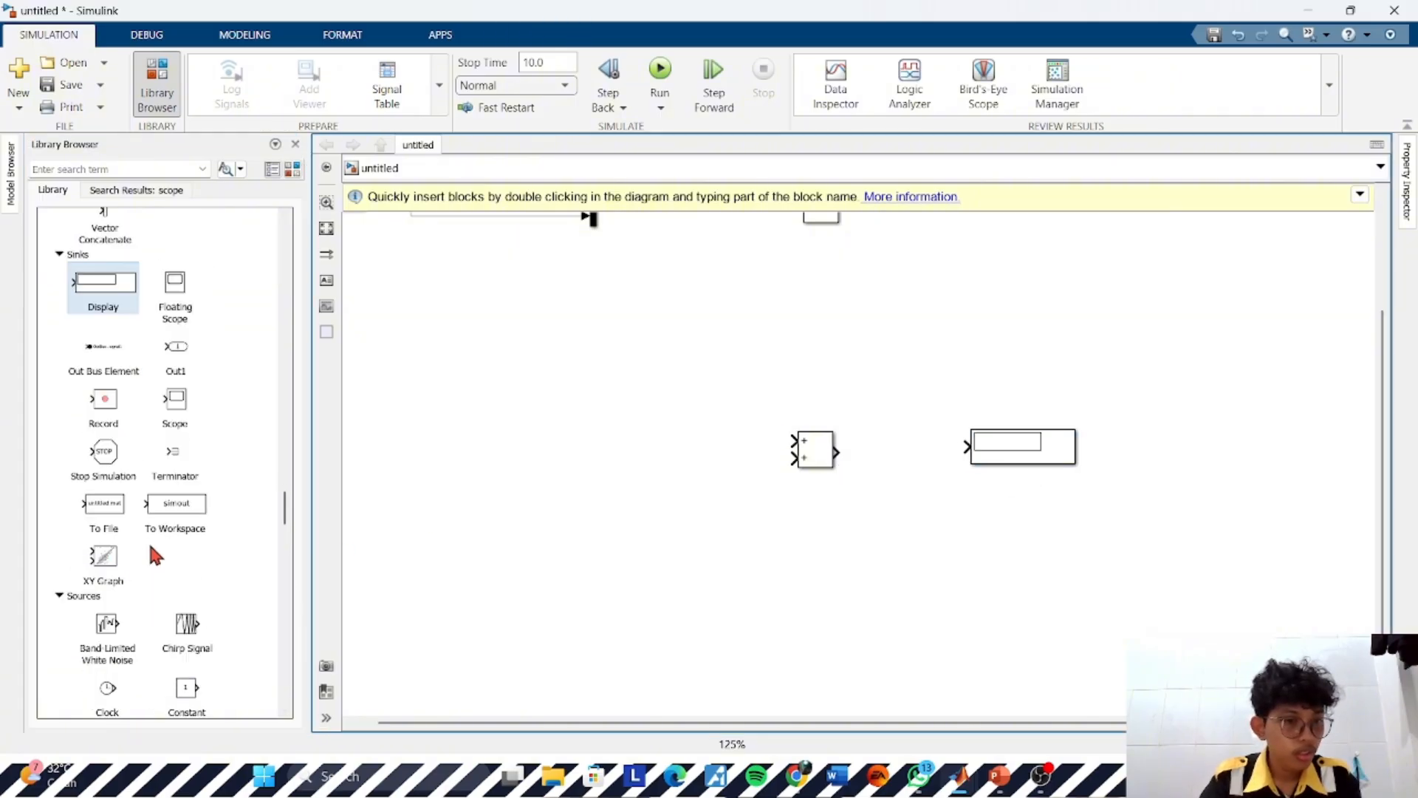
{"action": "left_click_drag", "start_coordinate": [184, 647], "coordinate": [635, 497]}
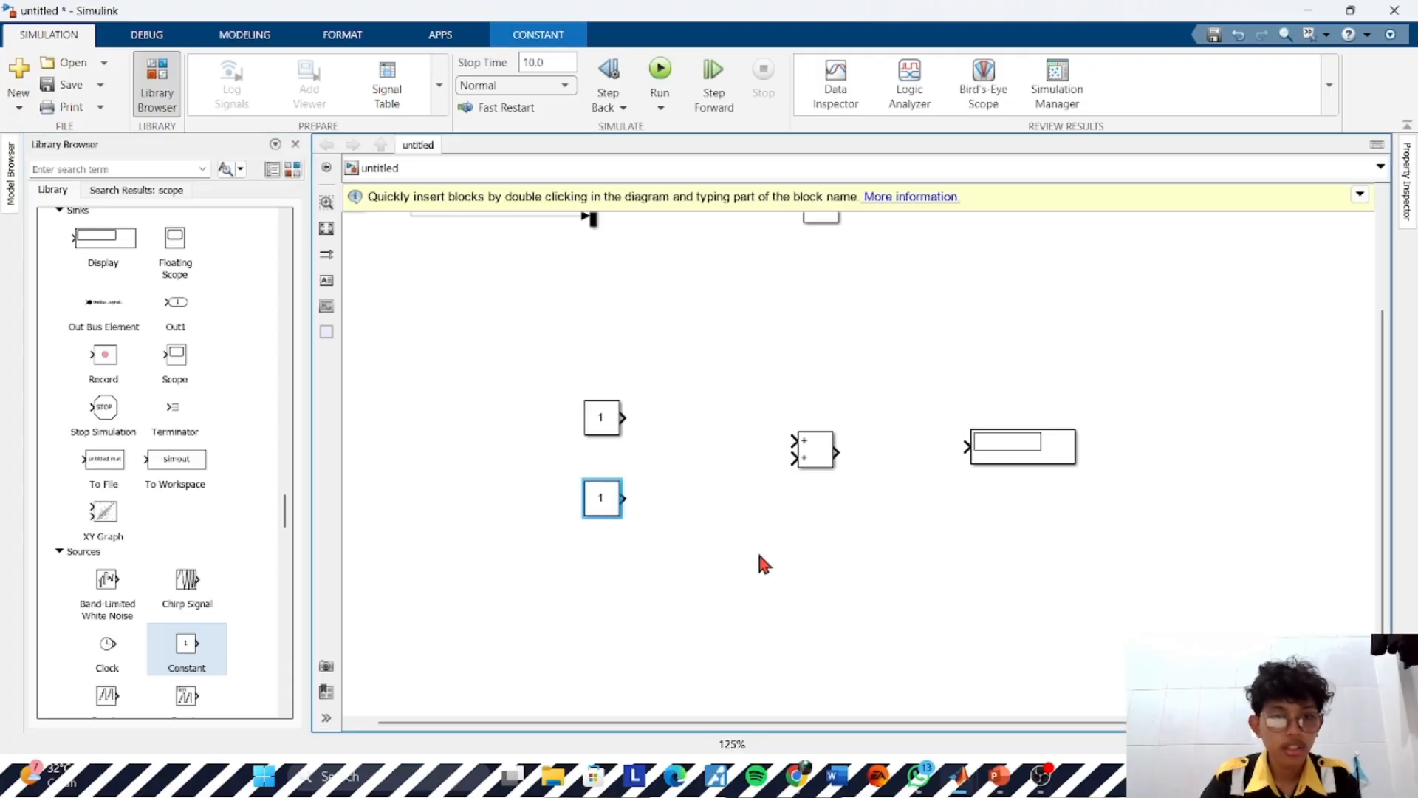
{"action": "left_click", "coordinate": [760, 564]}
Wire the upper and lower Constants to the Add block's two inputs and its output to the Display
{"action": "left_click_drag", "start_coordinate": [624, 418], "coordinate": [790, 441]}
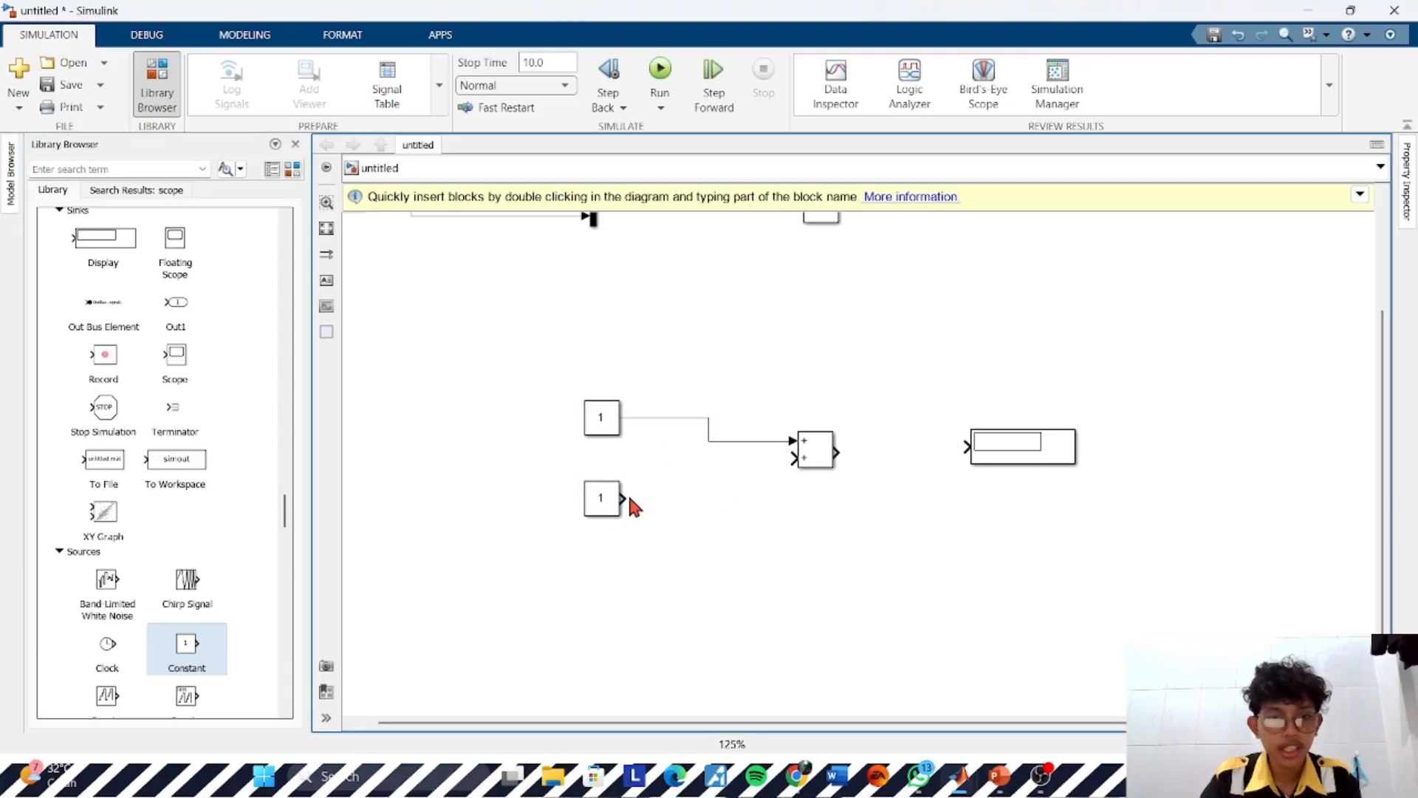
{"action": "left_click_drag", "start_coordinate": [628, 498], "coordinate": [1018, 468]}
{"action": "left_click", "coordinate": [1053, 346]}
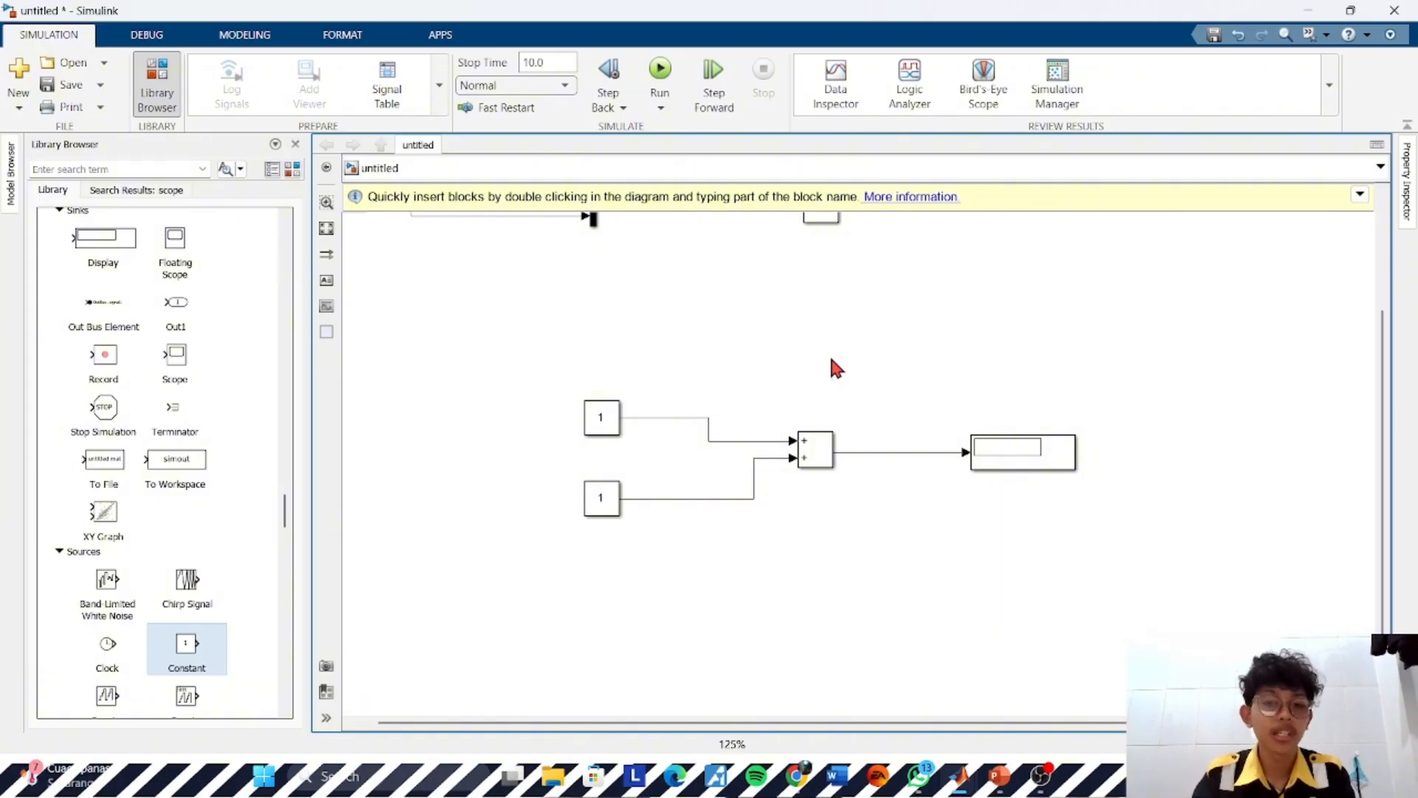
Check the Add block's icon shape and list of signs in its parameters without changing them
{"action": "double_click", "coordinate": [818, 459]}
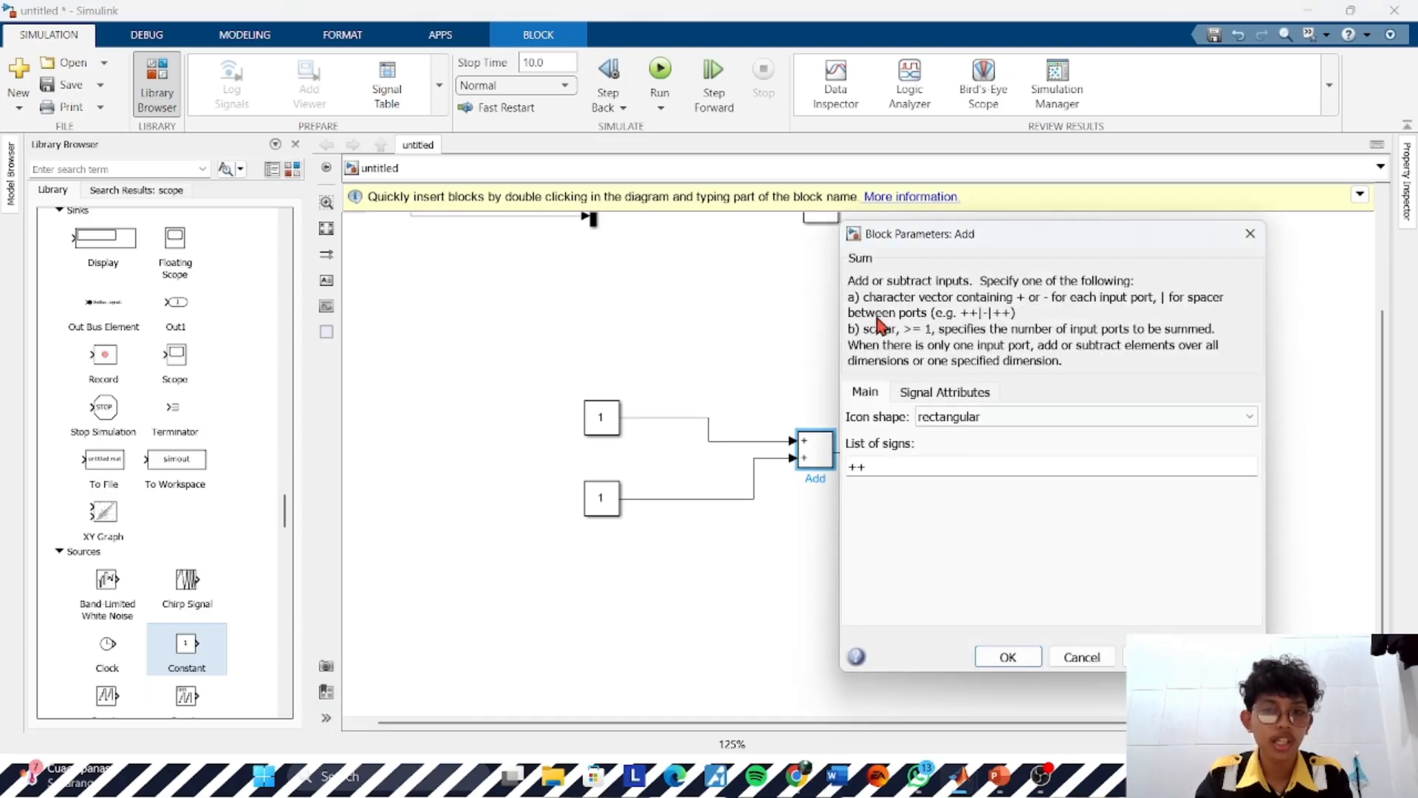
{"action": "left_click", "coordinate": [1251, 233]}
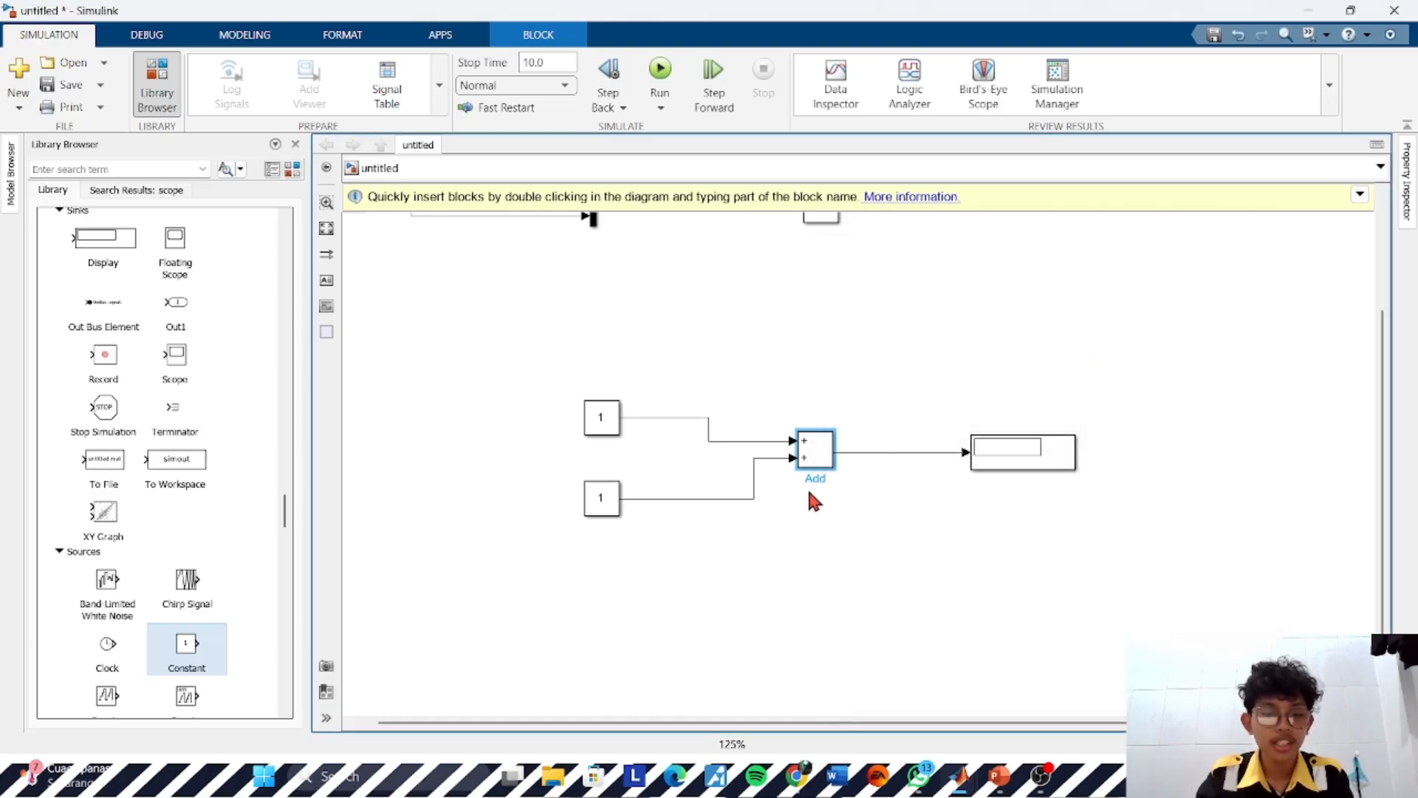
{"action": "left_click", "coordinate": [844, 604]}
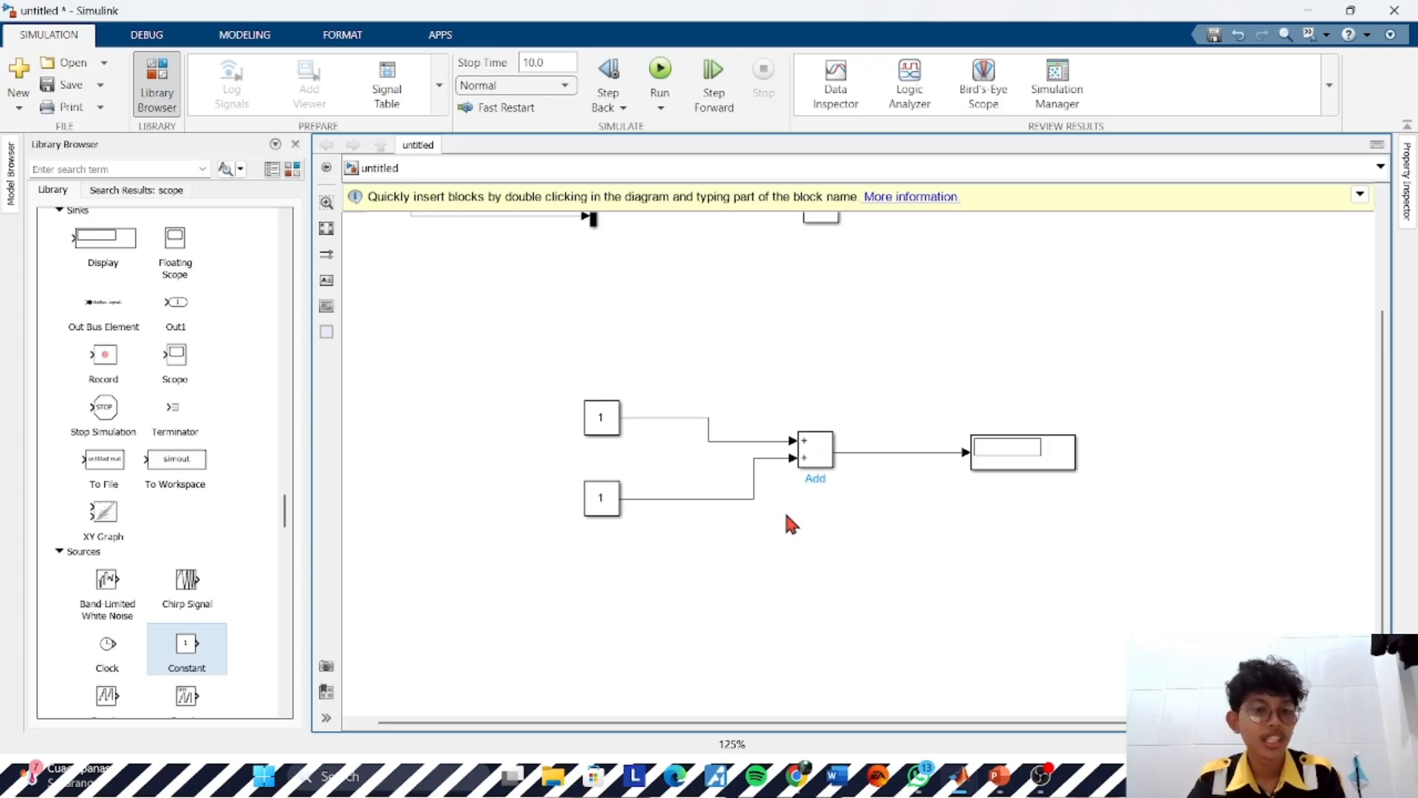
Run the simulation of the two-Constant addition model and review the Constant, Add and Display blocks
{"action": "left_click", "coordinate": [661, 74]}
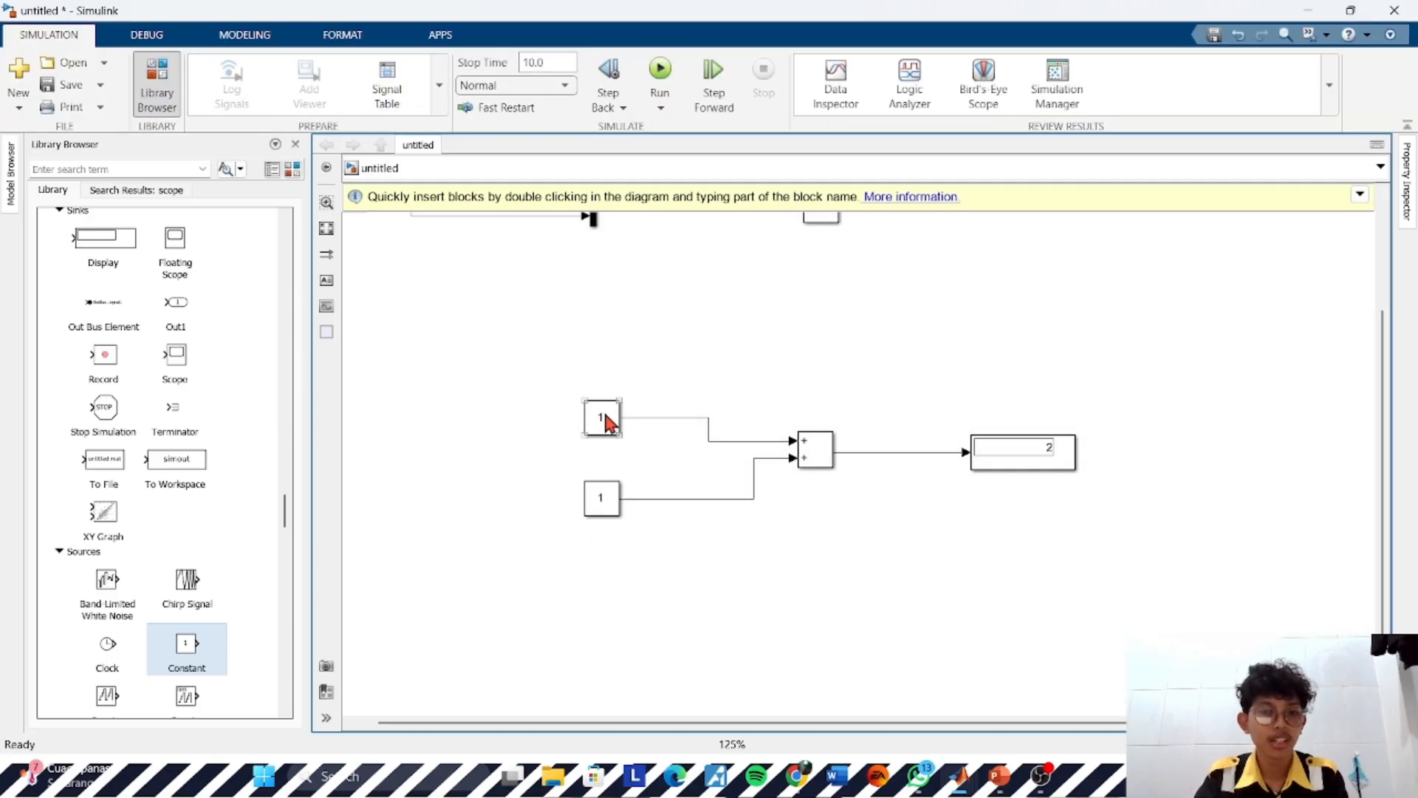
{"action": "left_click", "coordinate": [599, 493]}
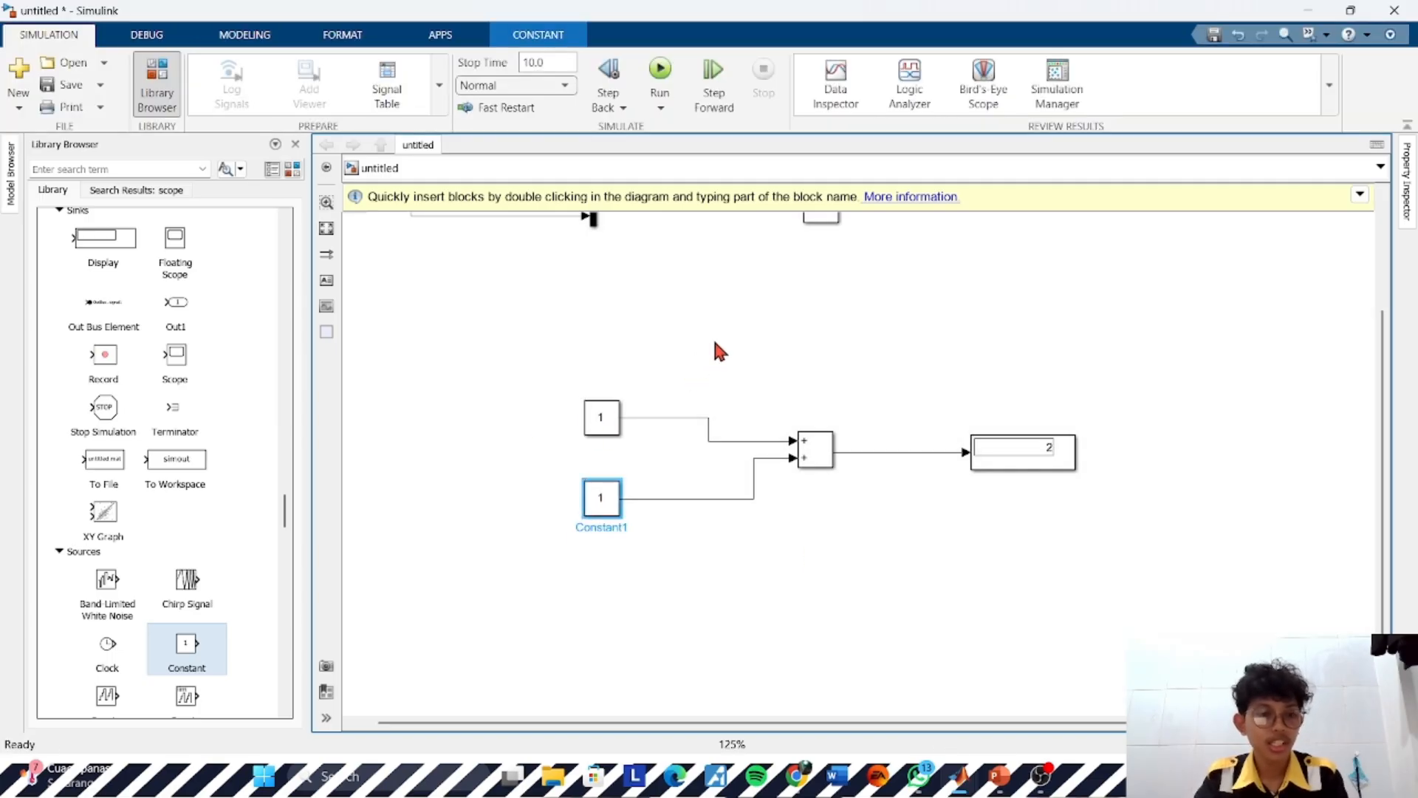
{"action": "left_click", "coordinate": [647, 526]}
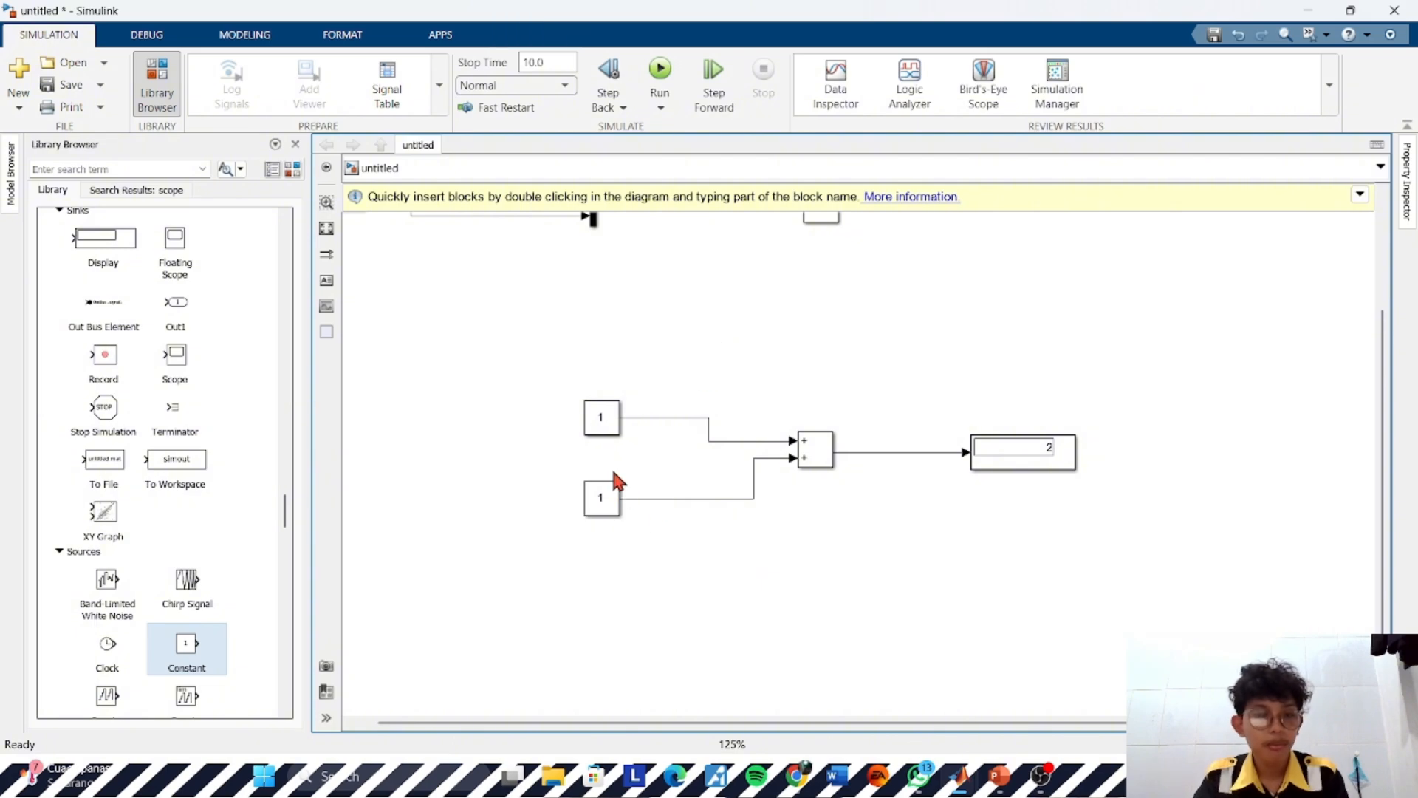
{"action": "left_click", "coordinate": [814, 453]}
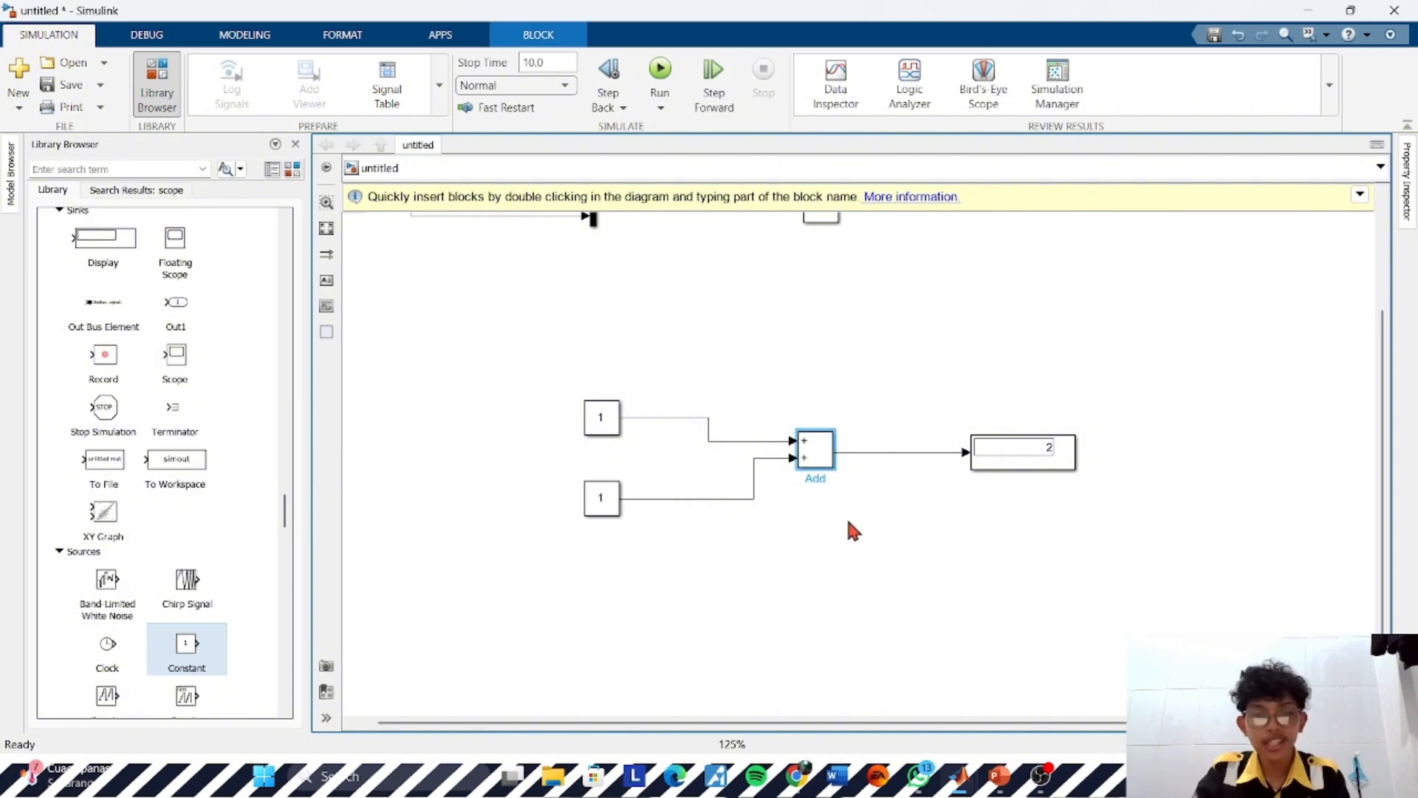
{"action": "left_click", "coordinate": [1049, 470]}
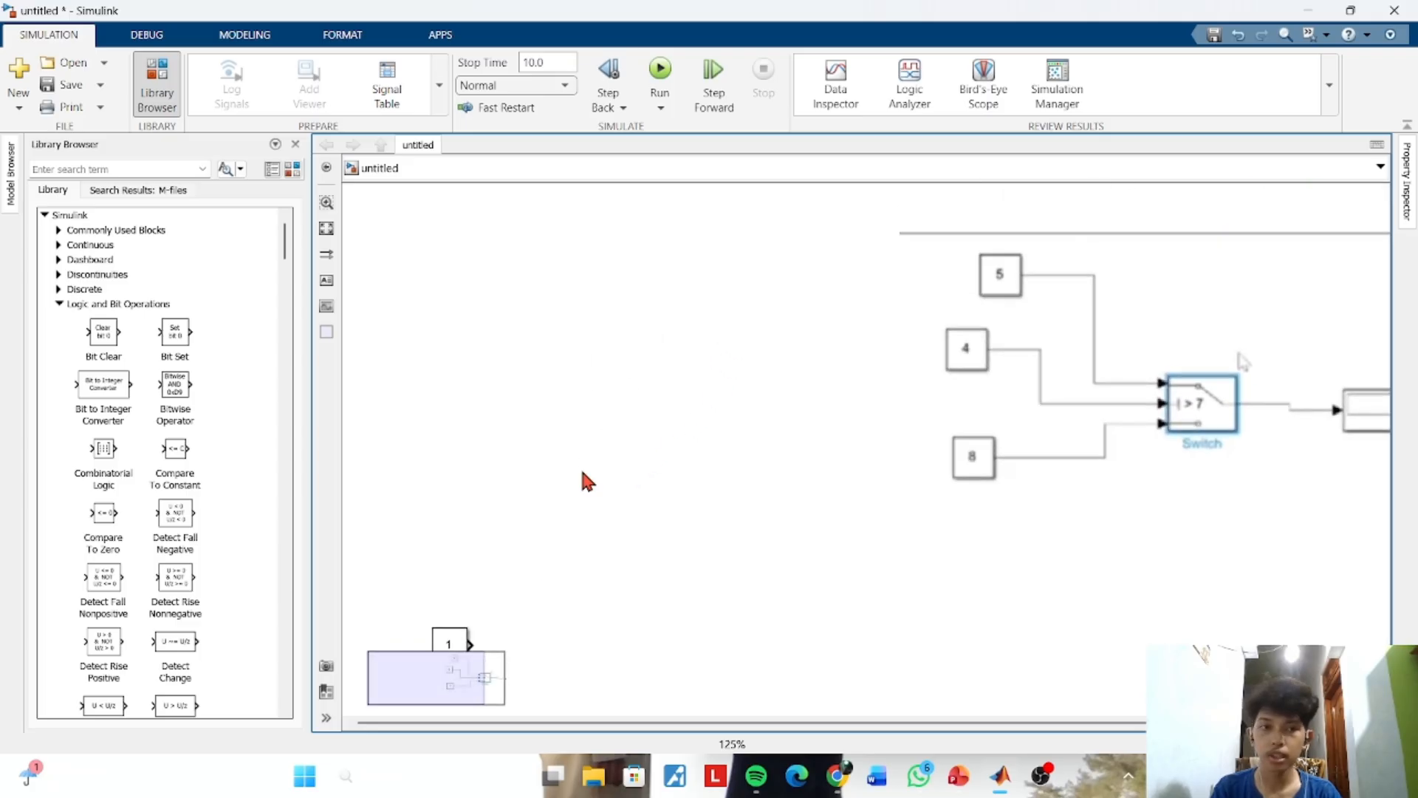
Insert a Switch block to the right of the unconnected Constant and check its passing criteria and threshold parameters
{"action": "left_click_drag", "start_coordinate": [554, 319], "coordinate": [602, 287]}
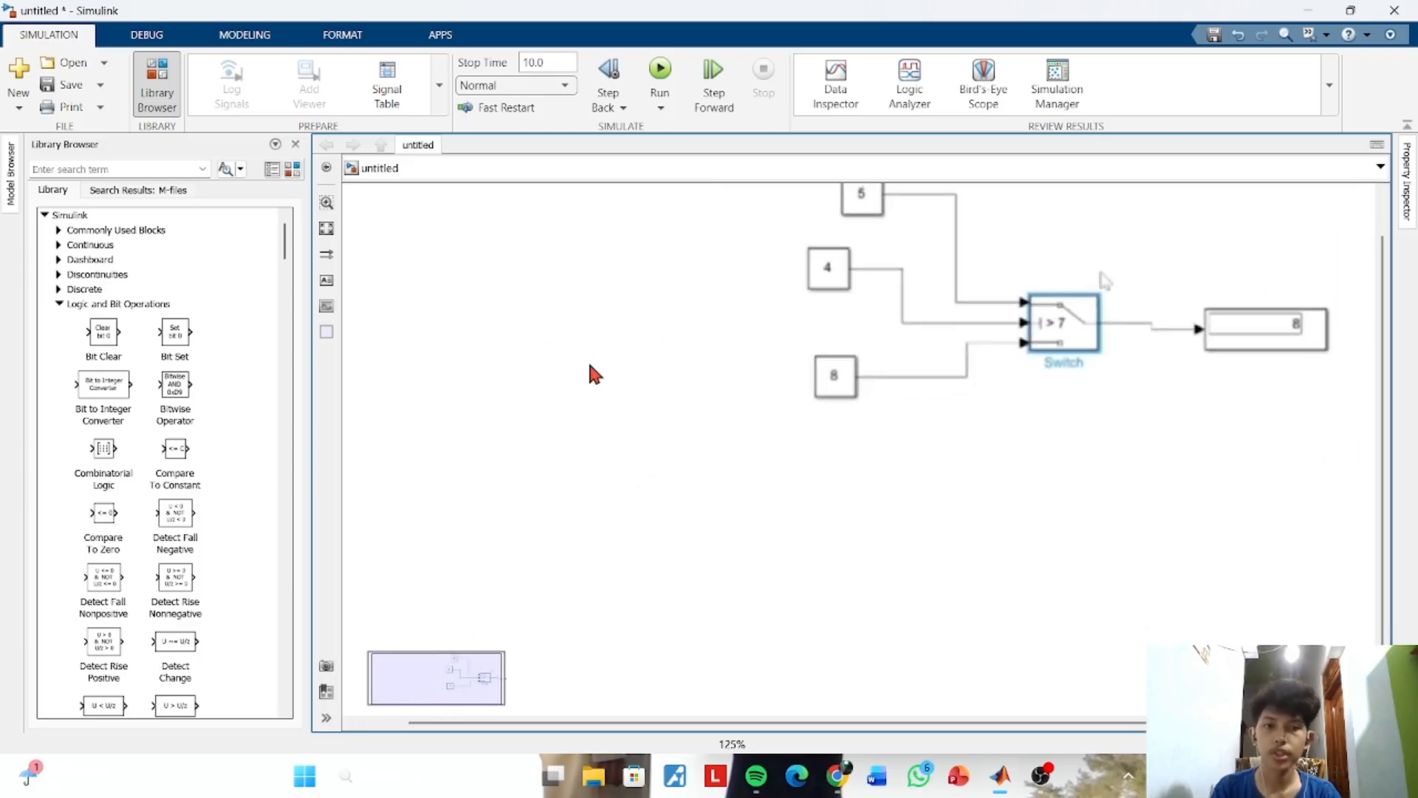
{"action": "mouse_move", "coordinate": [592, 434]}
{"action": "left_mouse_down"}
{"action": "mouse_move", "coordinate": [611, 481]}
{"action": "mouse_move", "coordinate": [690, 453]}
{"action": "mouse_move", "coordinate": [861, 295]}
{"action": "left_mouse_up"}
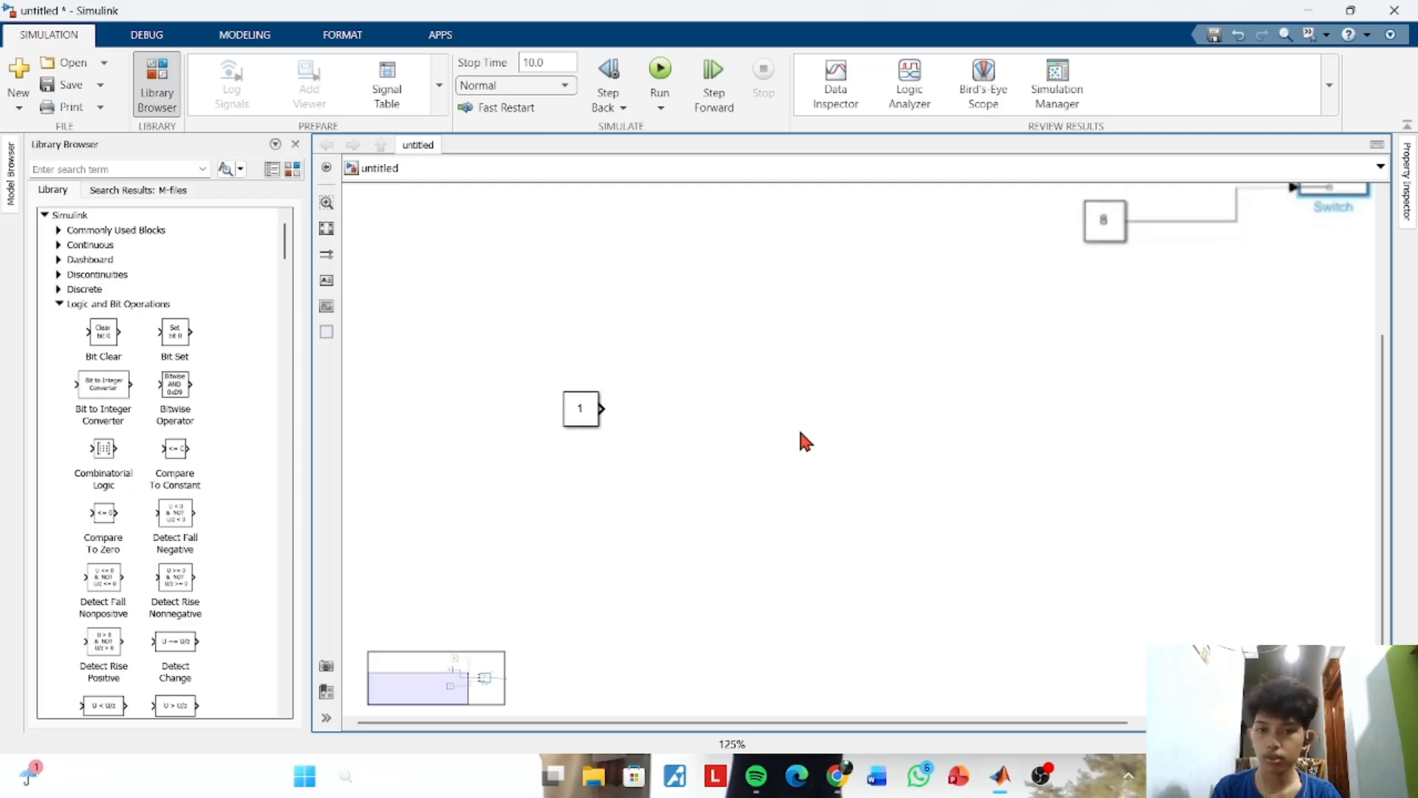
{"action": "double_click", "coordinate": [879, 517]}
{"action": "type", "text": "swit"}
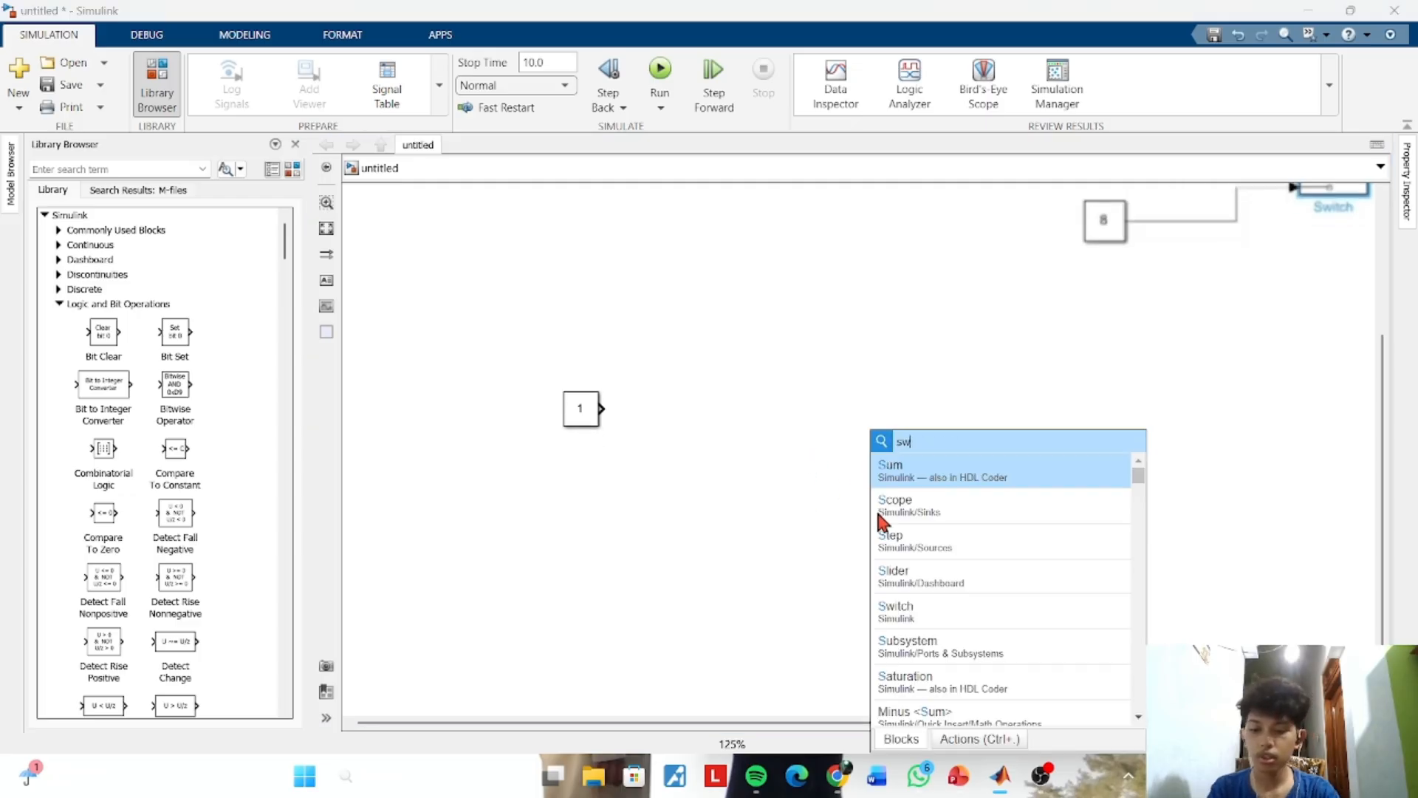
{"action": "left_click", "coordinate": [937, 479]}
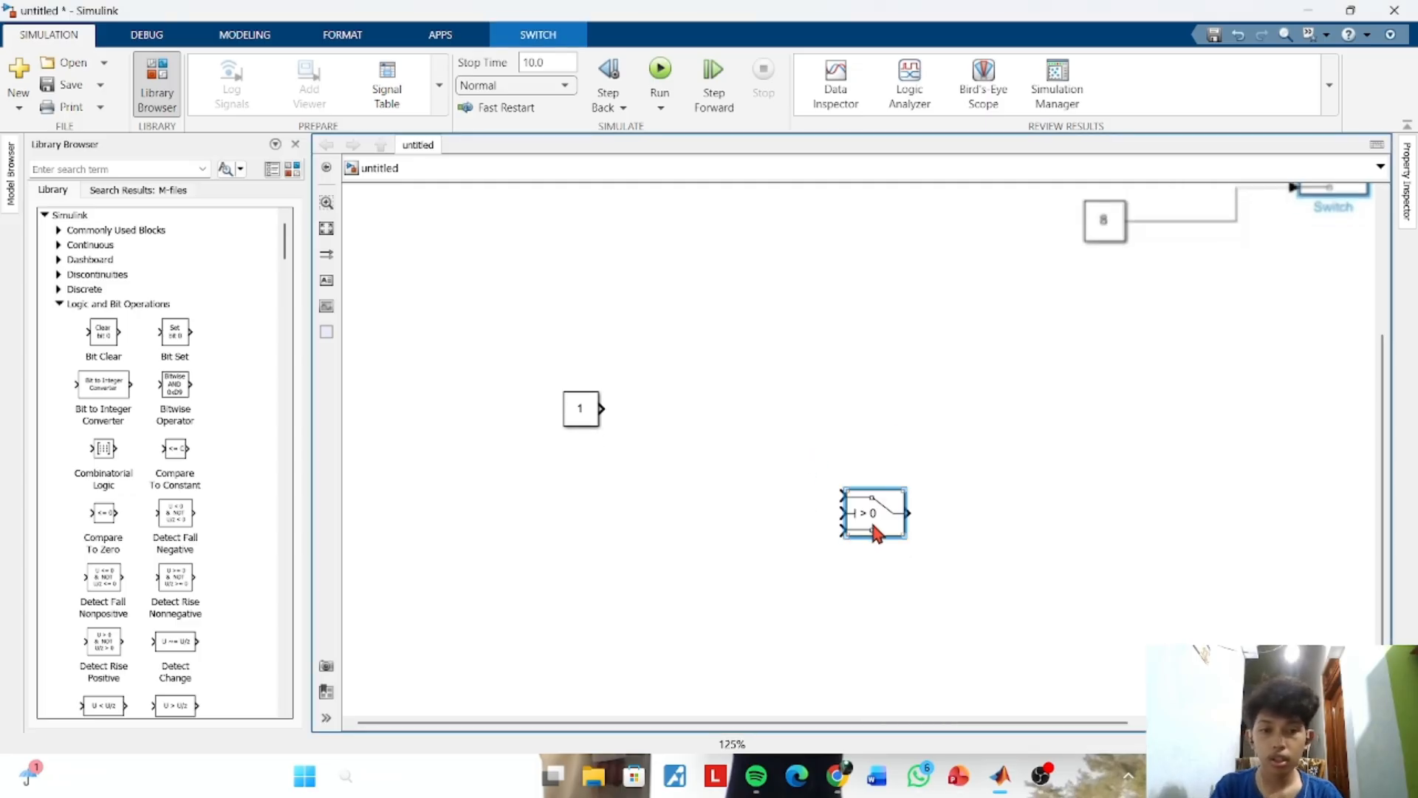
{"action": "left_click_drag", "start_coordinate": [877, 529], "coordinate": [843, 452]}
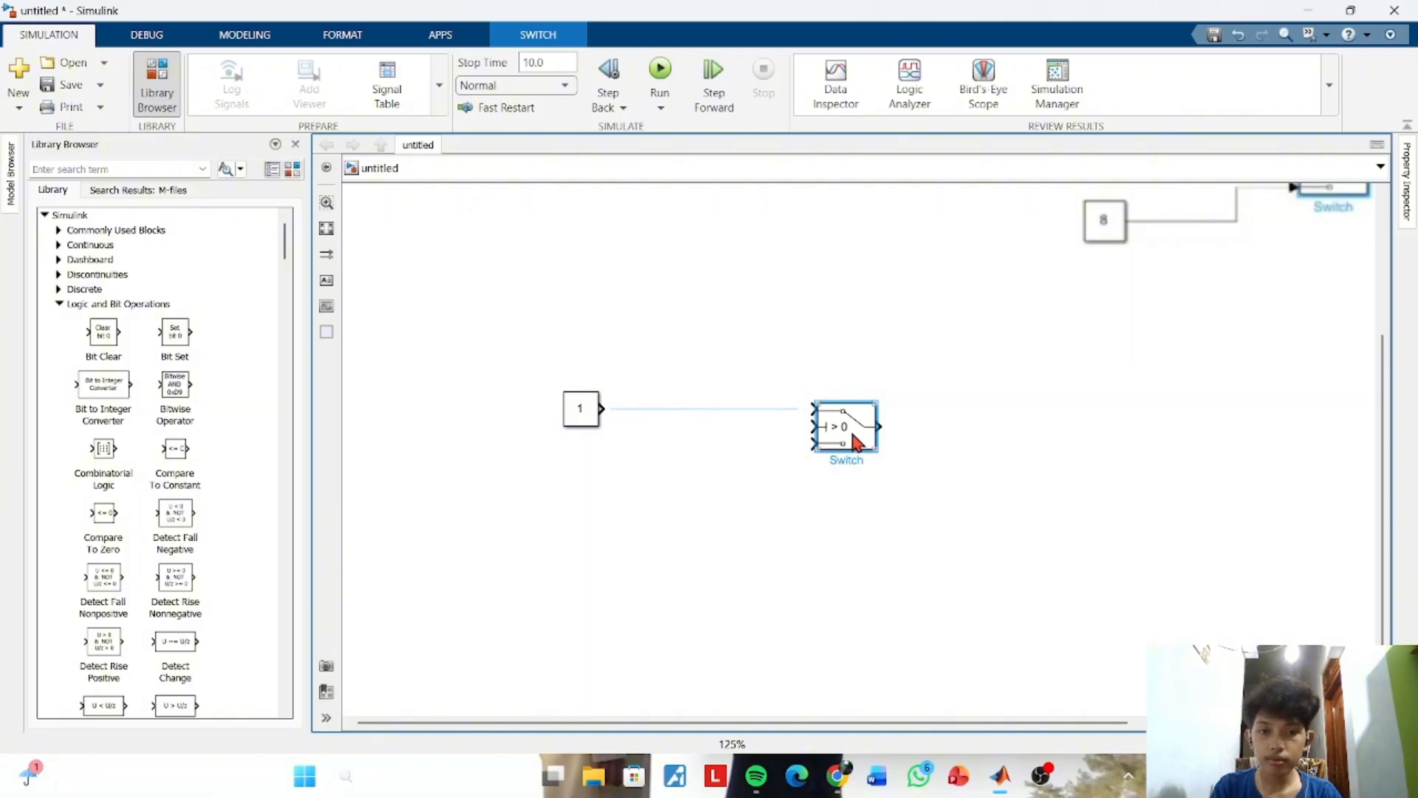
{"action": "double_click", "coordinate": [857, 442]}
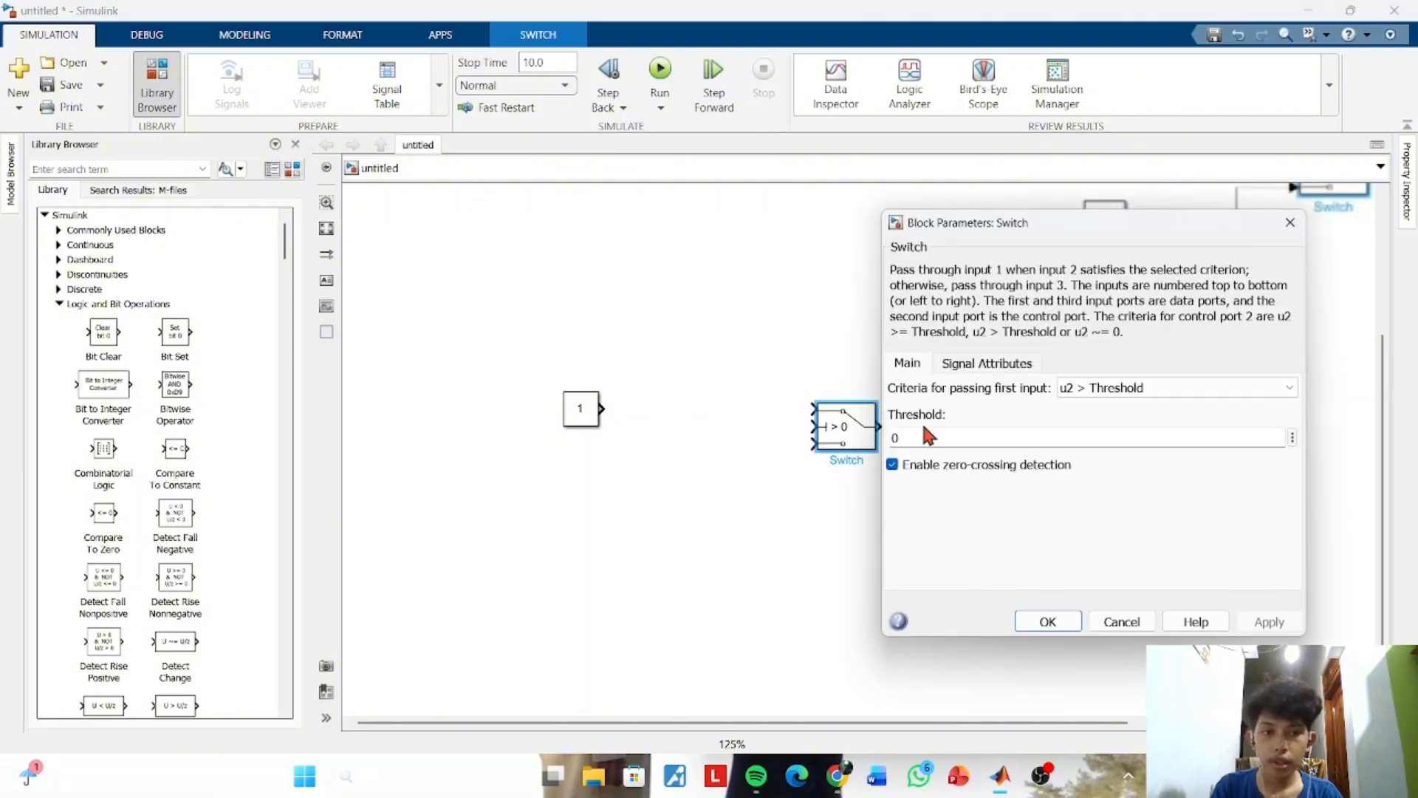
{"action": "left_click", "coordinate": [1290, 221]}
Move the Constant up and to the right, and place two copies of it below
{"action": "left_click_drag", "start_coordinate": [580, 409], "coordinate": [628, 362]}
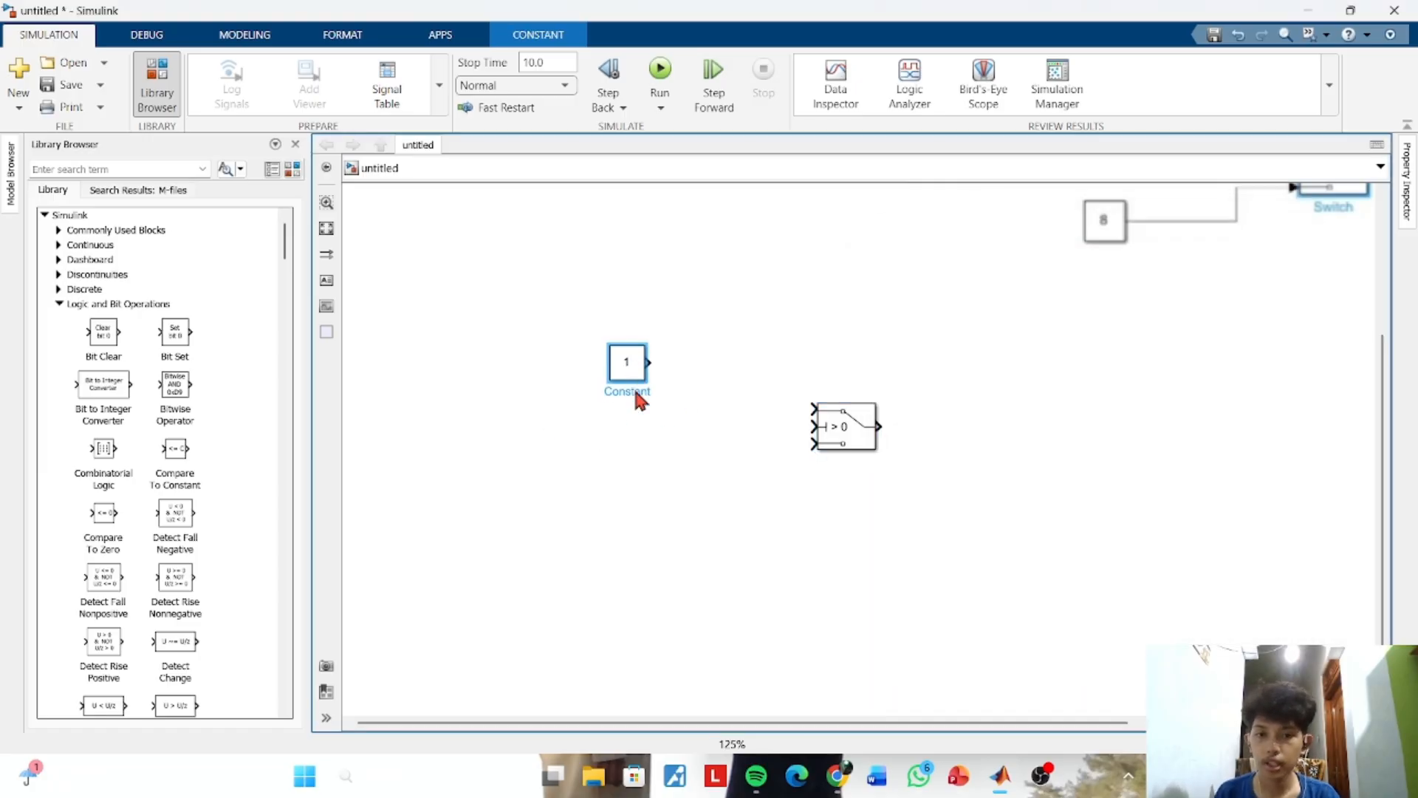
{"action": "left_click", "coordinate": [703, 435]}
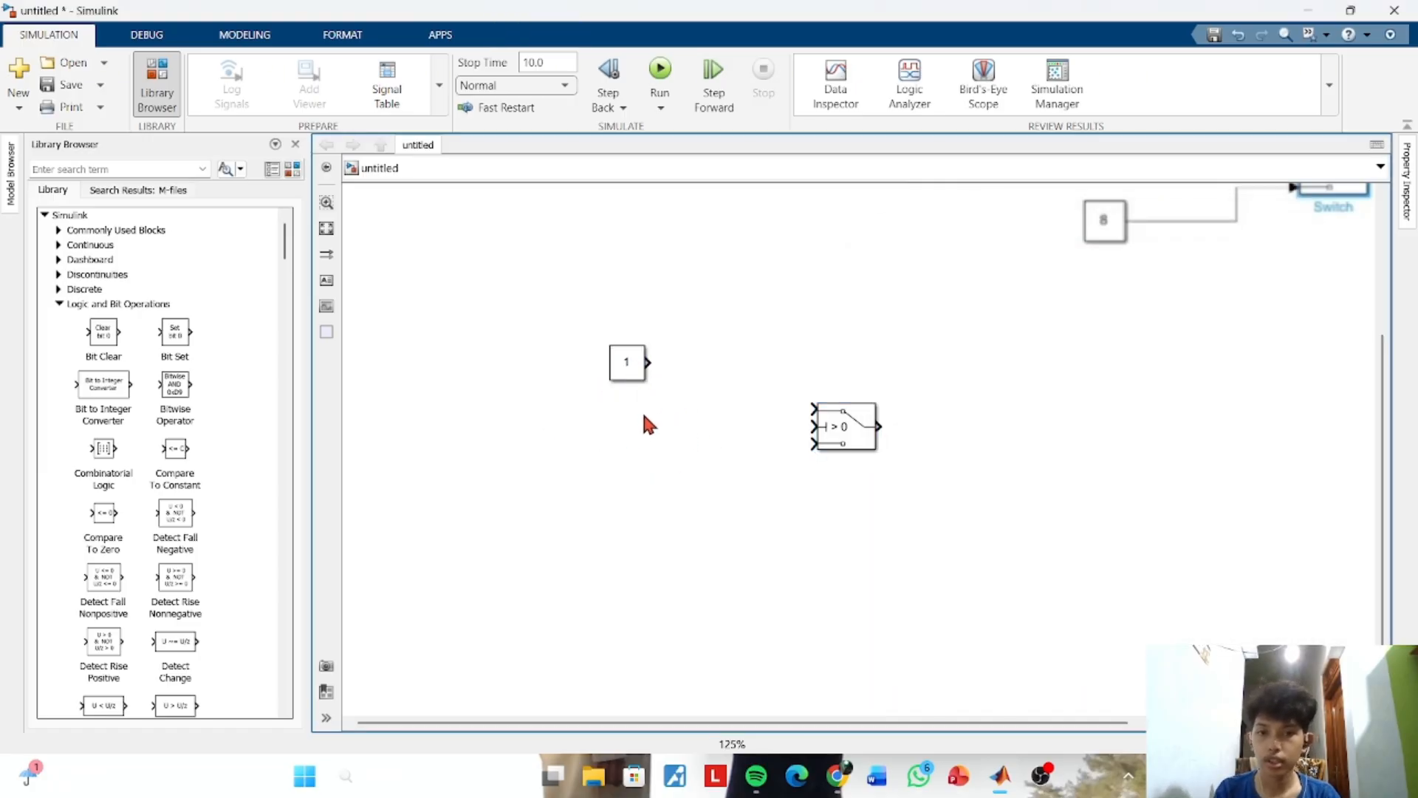
{"action": "left_click_drag", "start_coordinate": [617, 360], "coordinate": [683, 555]}
{"action": "left_click", "coordinate": [684, 385]}
Wire the upper, middle and lower Constants to the Switch's first, second and third inputs respectively
{"action": "left_click_drag", "start_coordinate": [648, 362], "coordinate": [809, 429]}
{"action": "left_click_drag", "start_coordinate": [638, 441], "coordinate": [811, 426]}
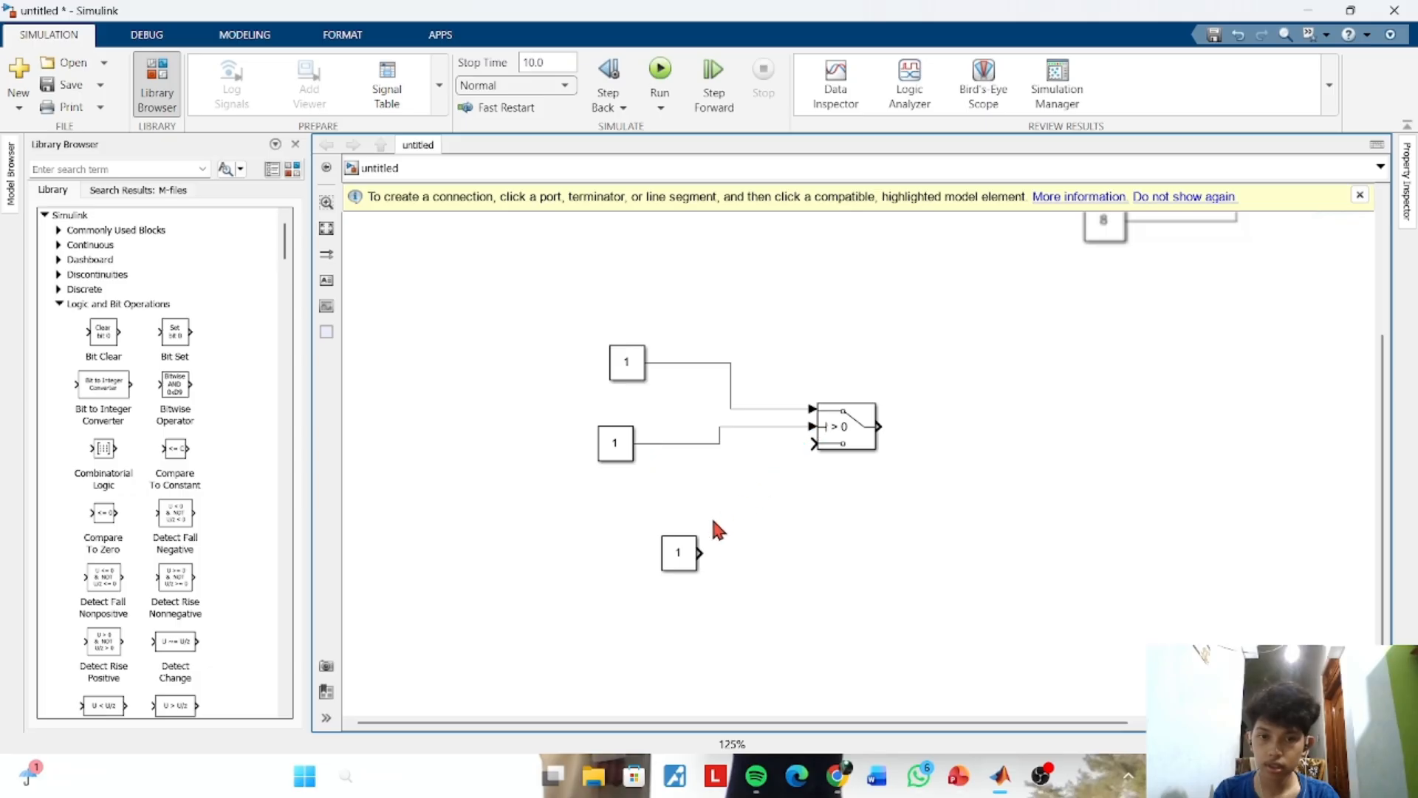
{"action": "left_click_drag", "start_coordinate": [700, 553], "coordinate": [813, 442]}
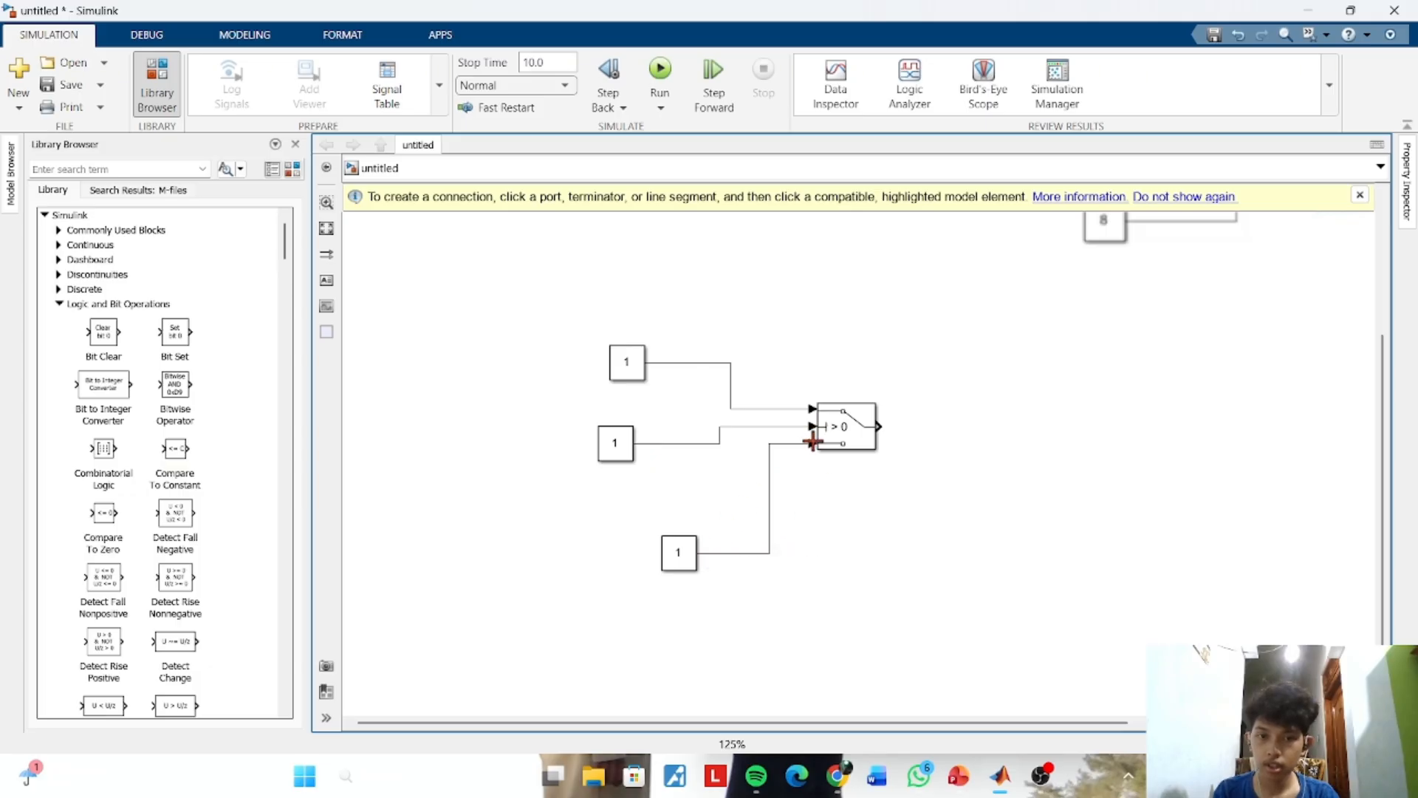
Insert a Display block to the right of the Switch and connect the Switch's output to it
{"action": "double_click", "coordinate": [937, 417]}
{"action": "type", "text": "di"}
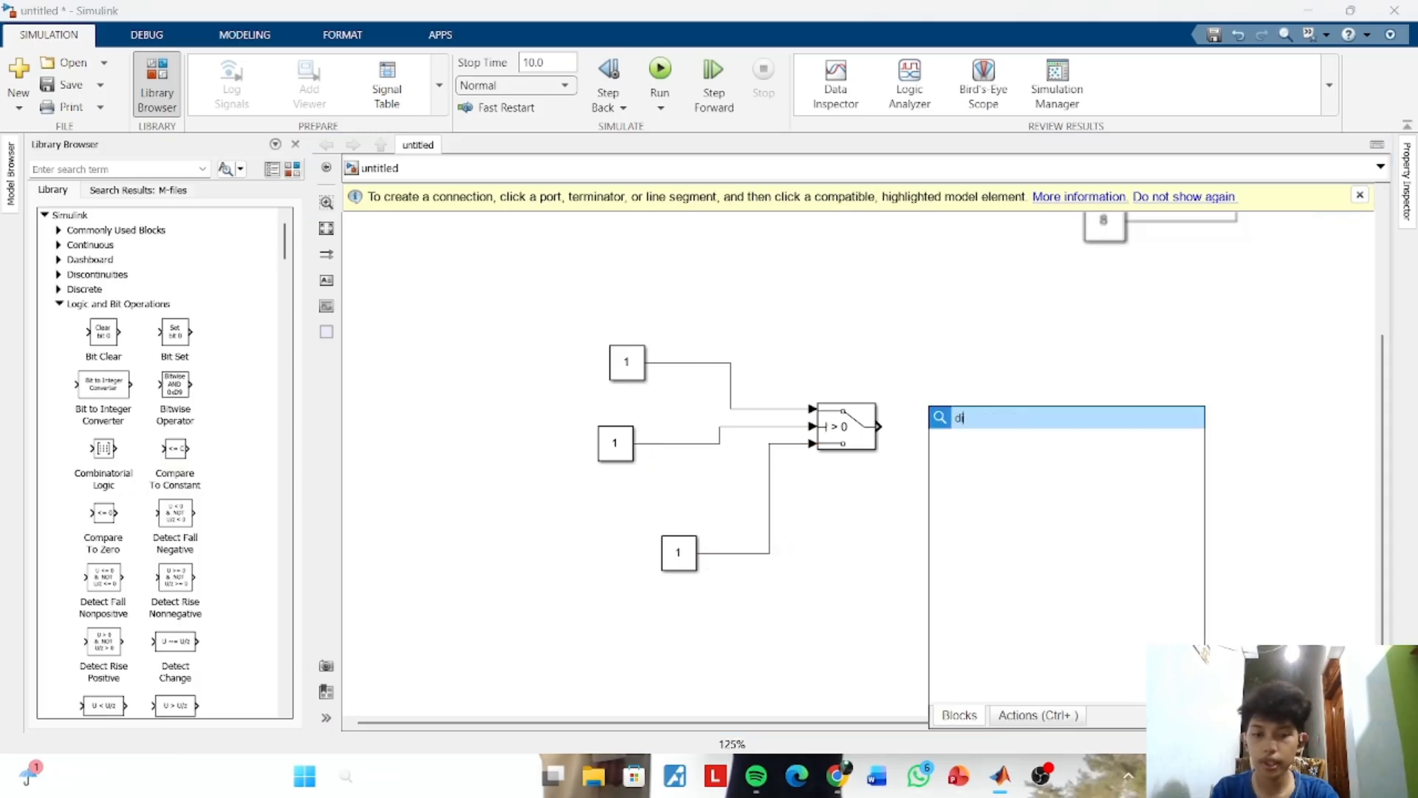
{"action": "type", "text": "s"}
{"action": "key", "text": "Return"}
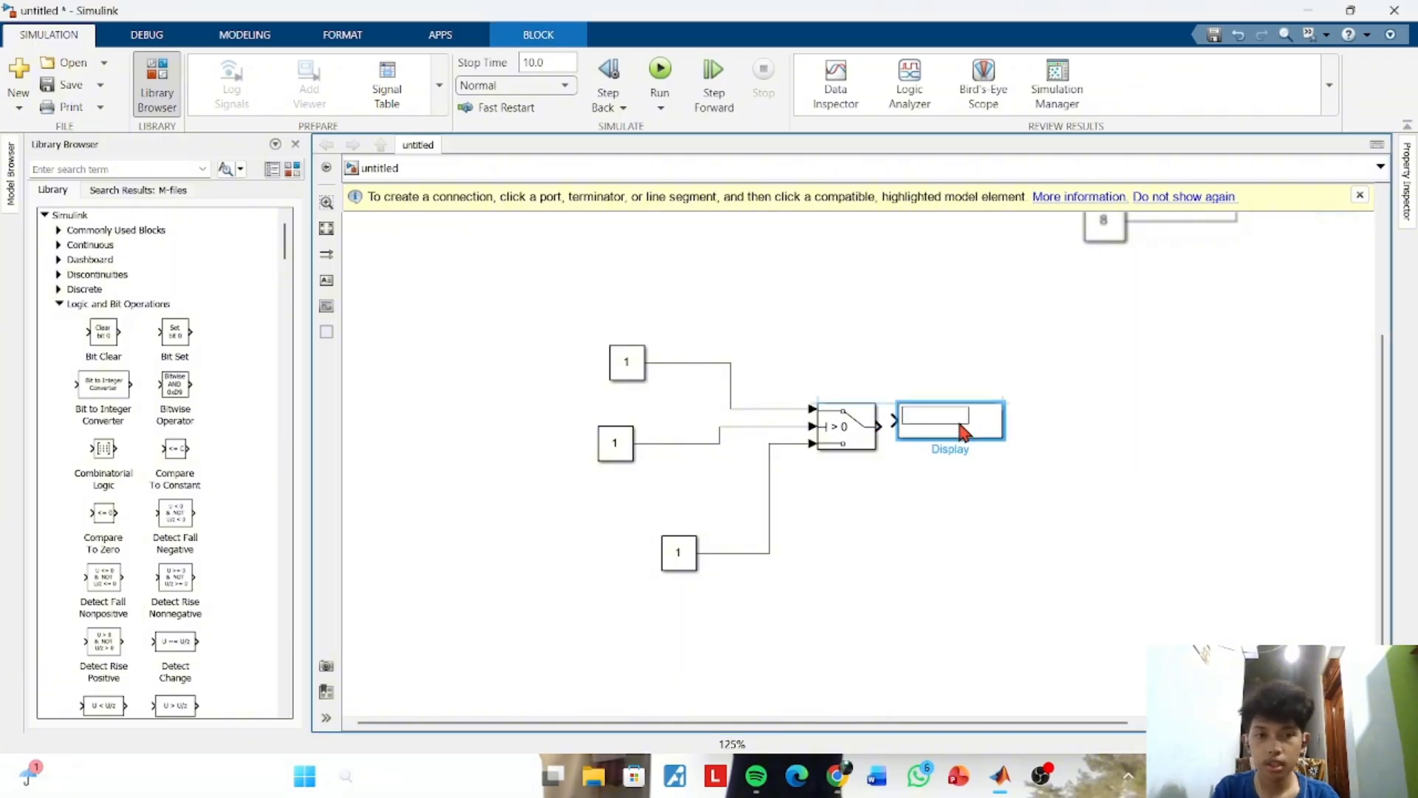
{"action": "left_click", "coordinate": [968, 401]}
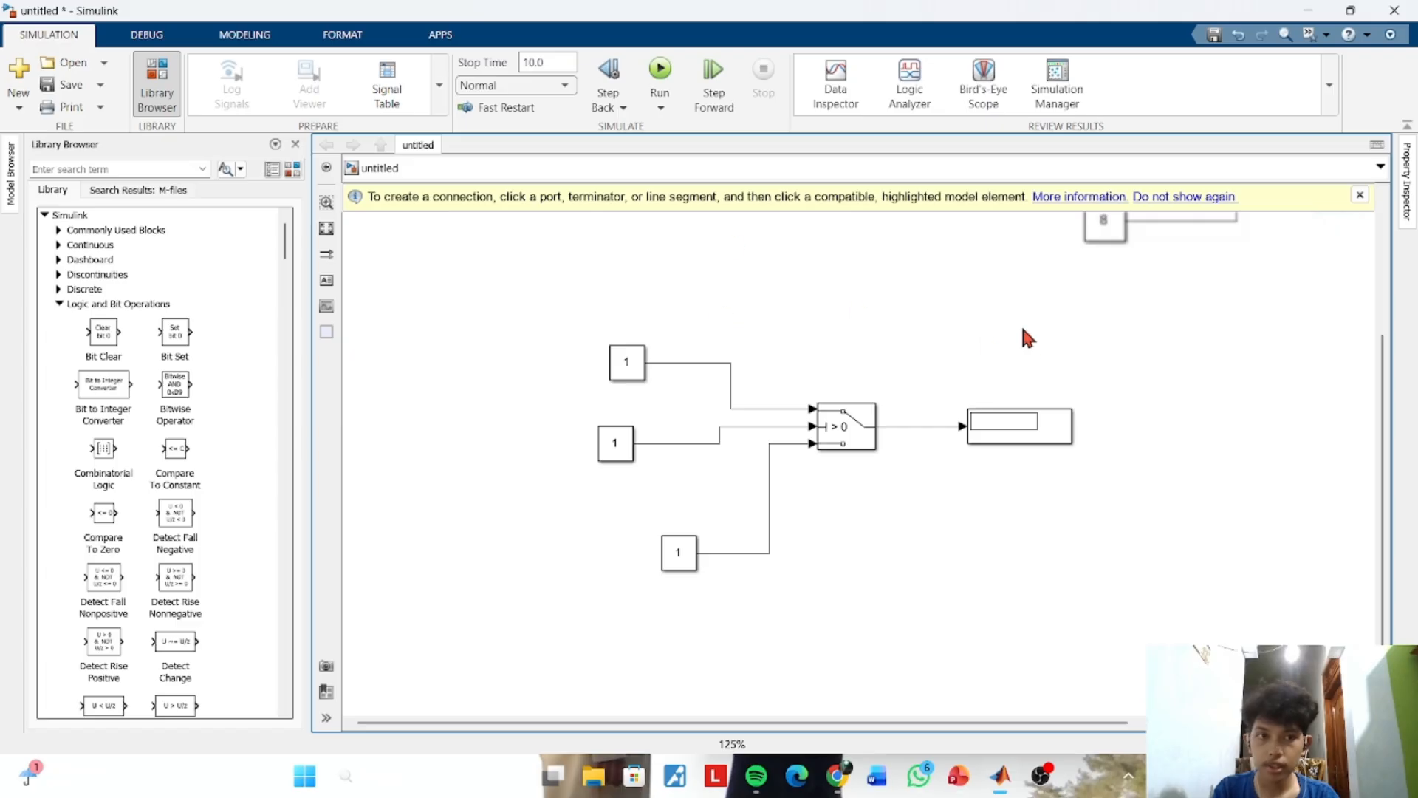
Set the value of the upper Constant feeding the Switch's first input to 2
{"action": "scroll", "coordinate": [990, 341], "scroll_direction": "down", "scroll_amount": 1}
{"action": "left_click", "coordinate": [696, 368]}
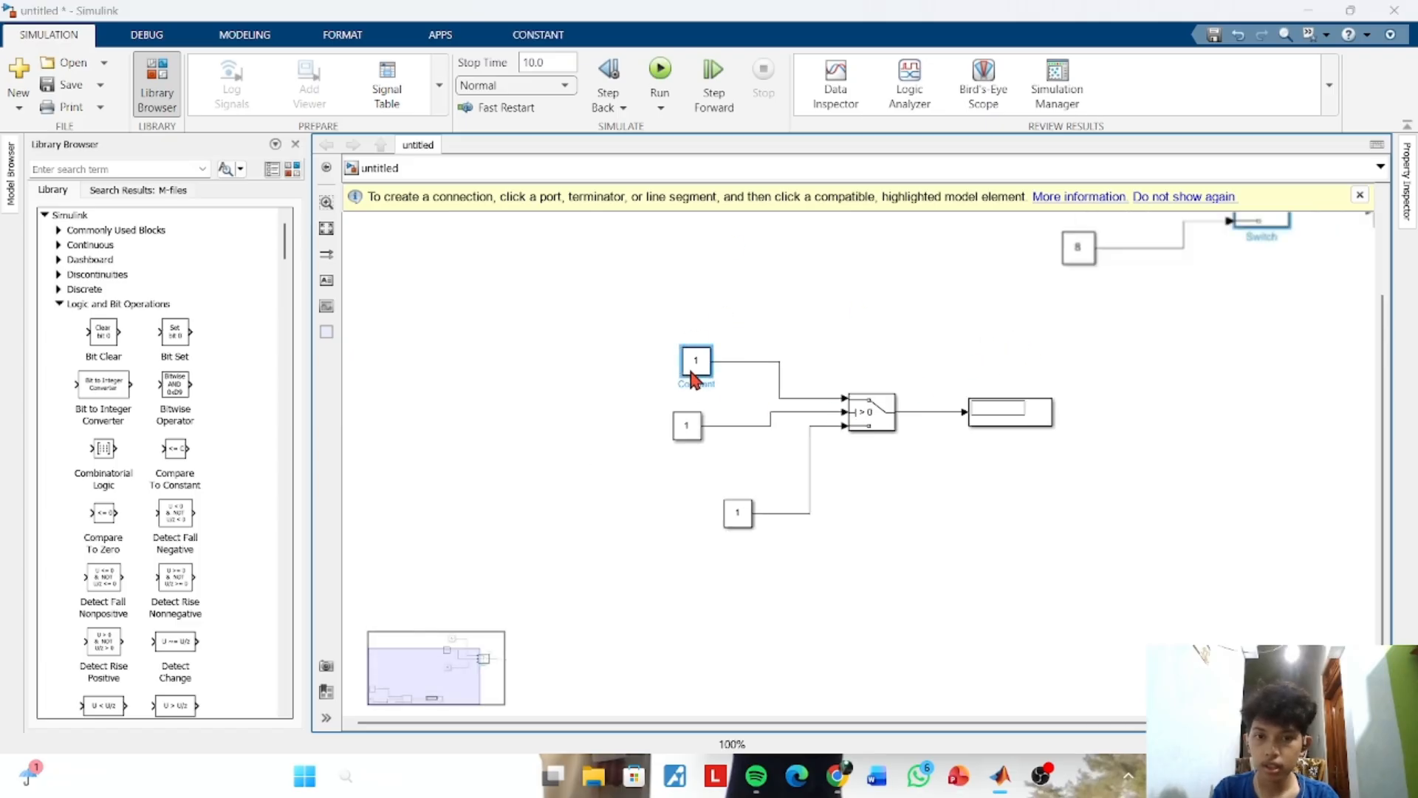
{"action": "double_click", "coordinate": [692, 373]}
{"action": "type", "text": "2"}
{"action": "key", "text": "Return"}
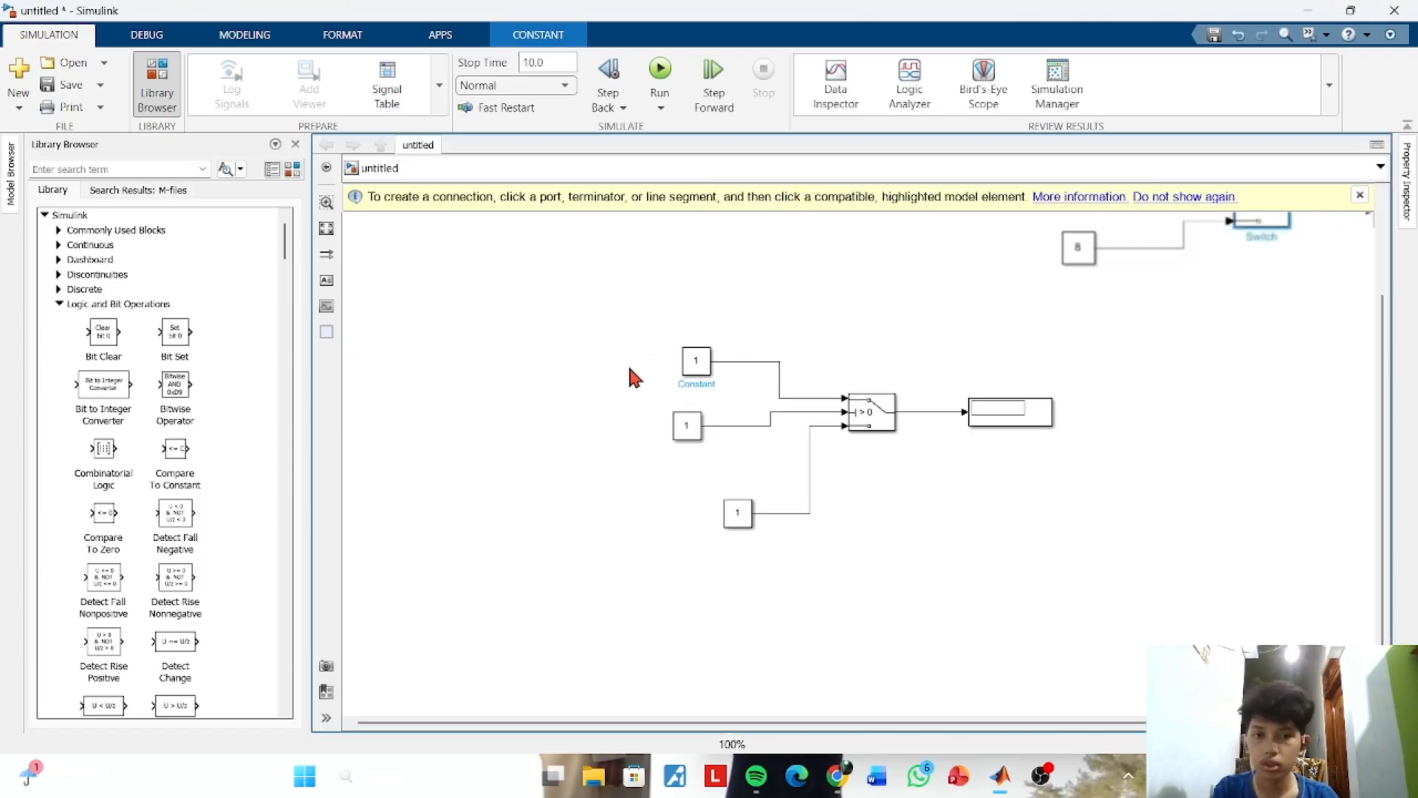
{"action": "double_click", "coordinate": [692, 361]}
{"action": "type", "text": "2"}
{"action": "key", "text": "Return"}
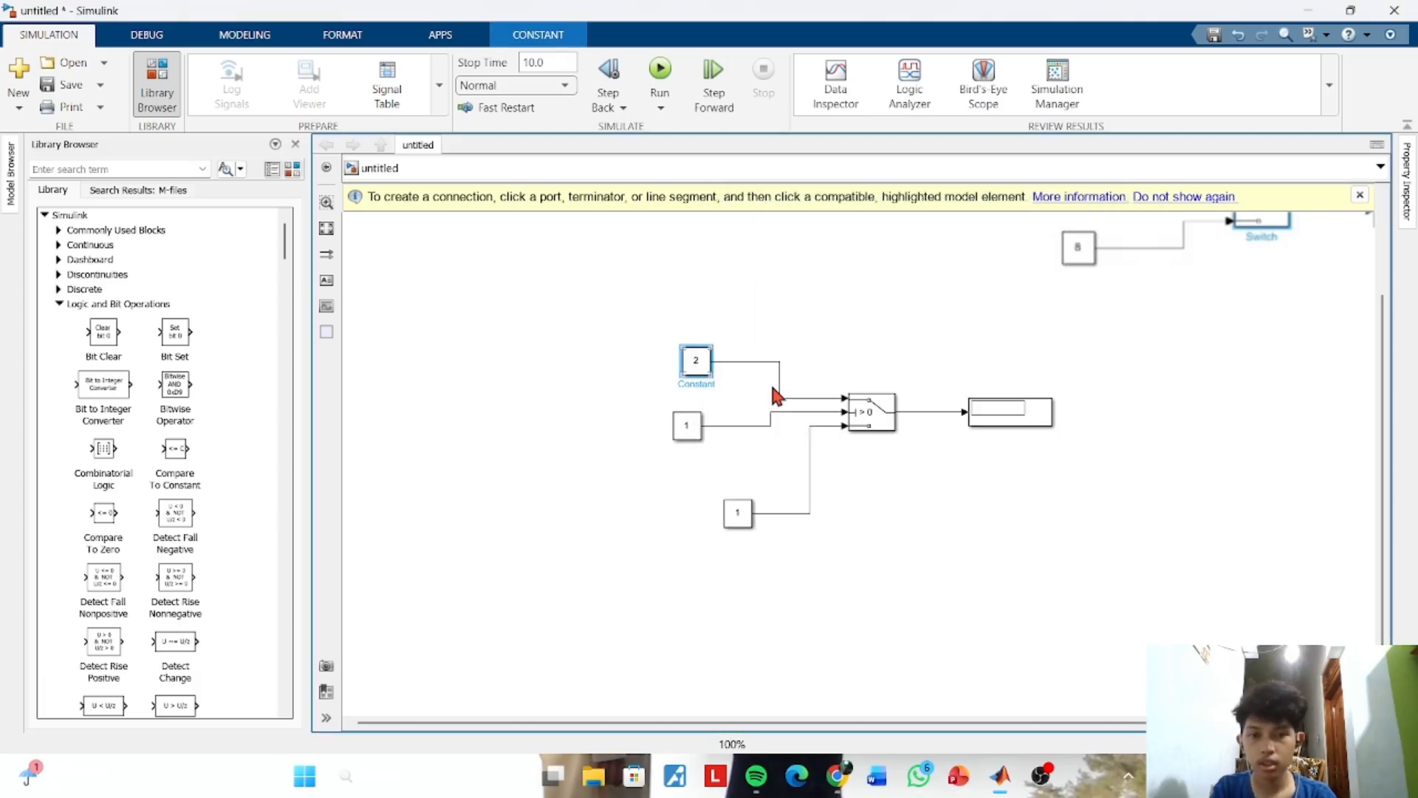
Set the middle Constant's value to 4 and the lower Constant's value to 2
{"action": "double_click", "coordinate": [687, 425]}
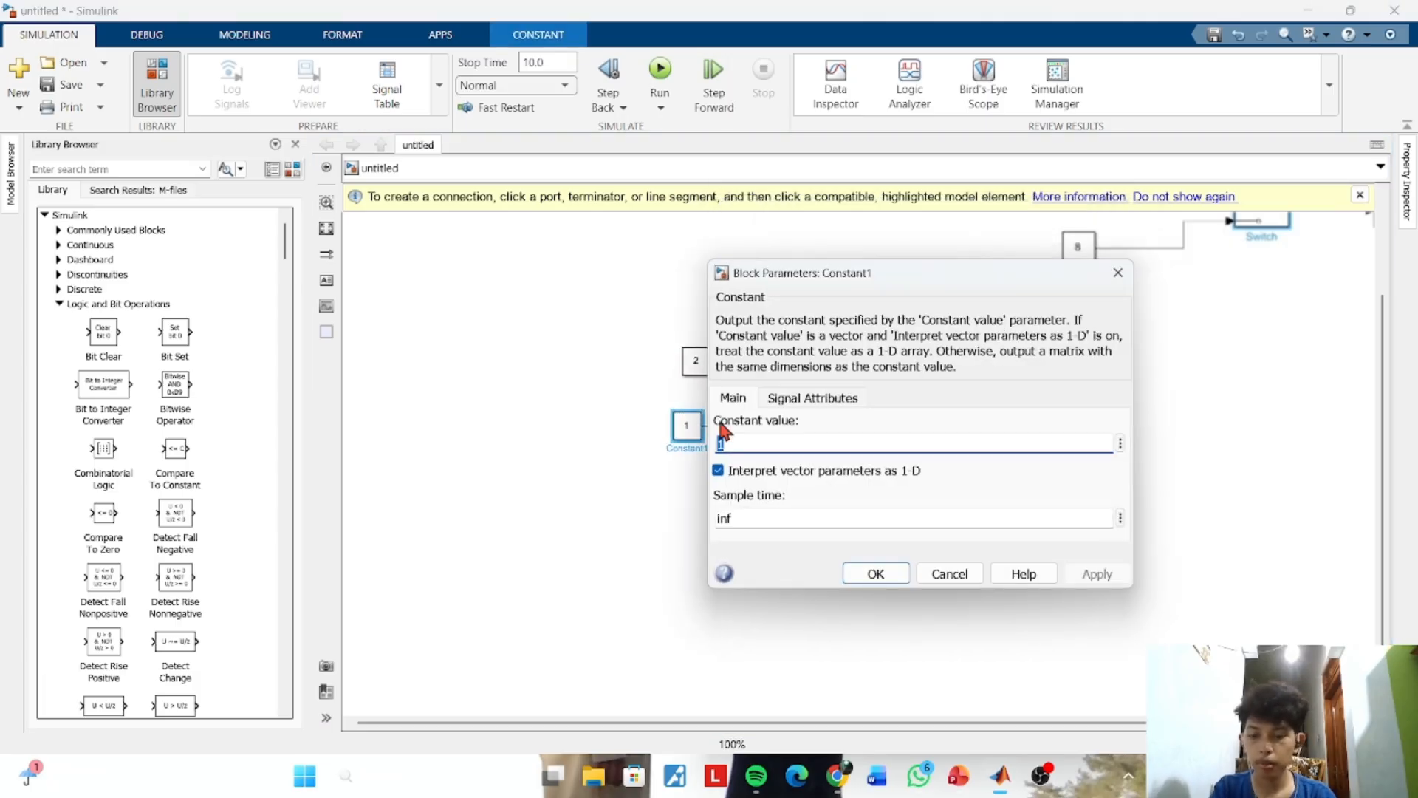
{"action": "type", "text": "4"}
{"action": "key", "text": "Return"}
{"action": "double_click", "coordinate": [739, 512]}
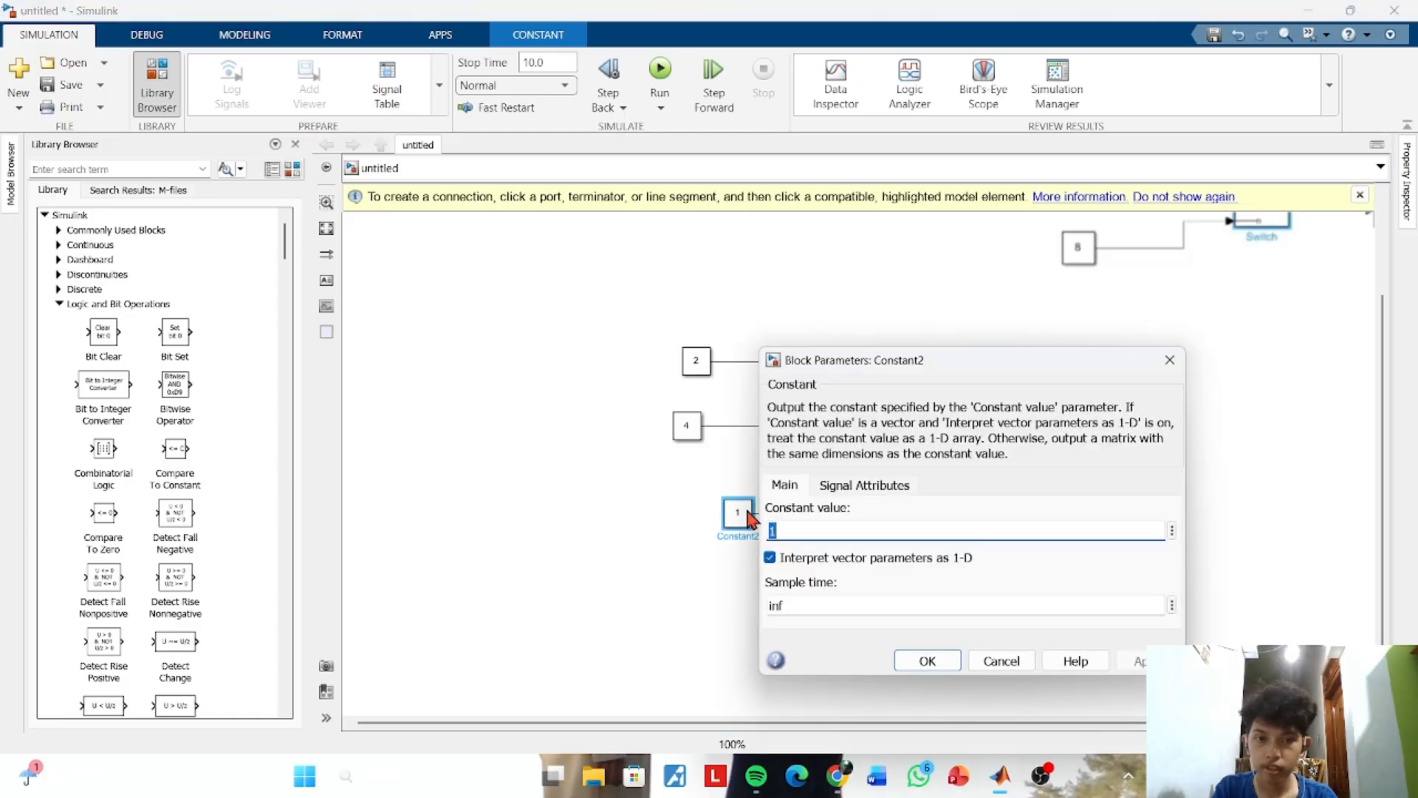
{"action": "type", "text": "2"}
{"action": "key", "text": "Return"}
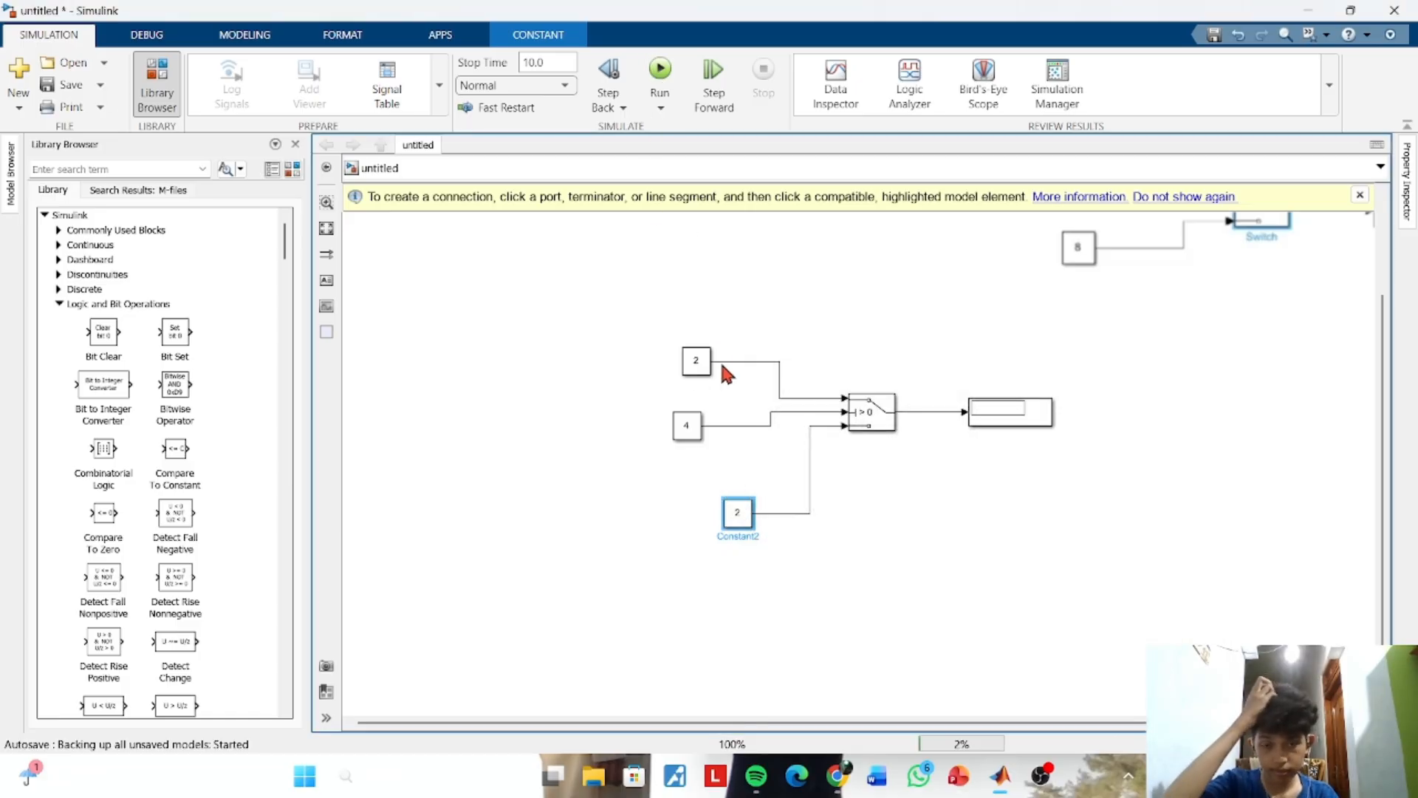
Run the Switch model's simulation and examine its Display and Switch blocks
{"action": "key", "text": "ctrl+t"}
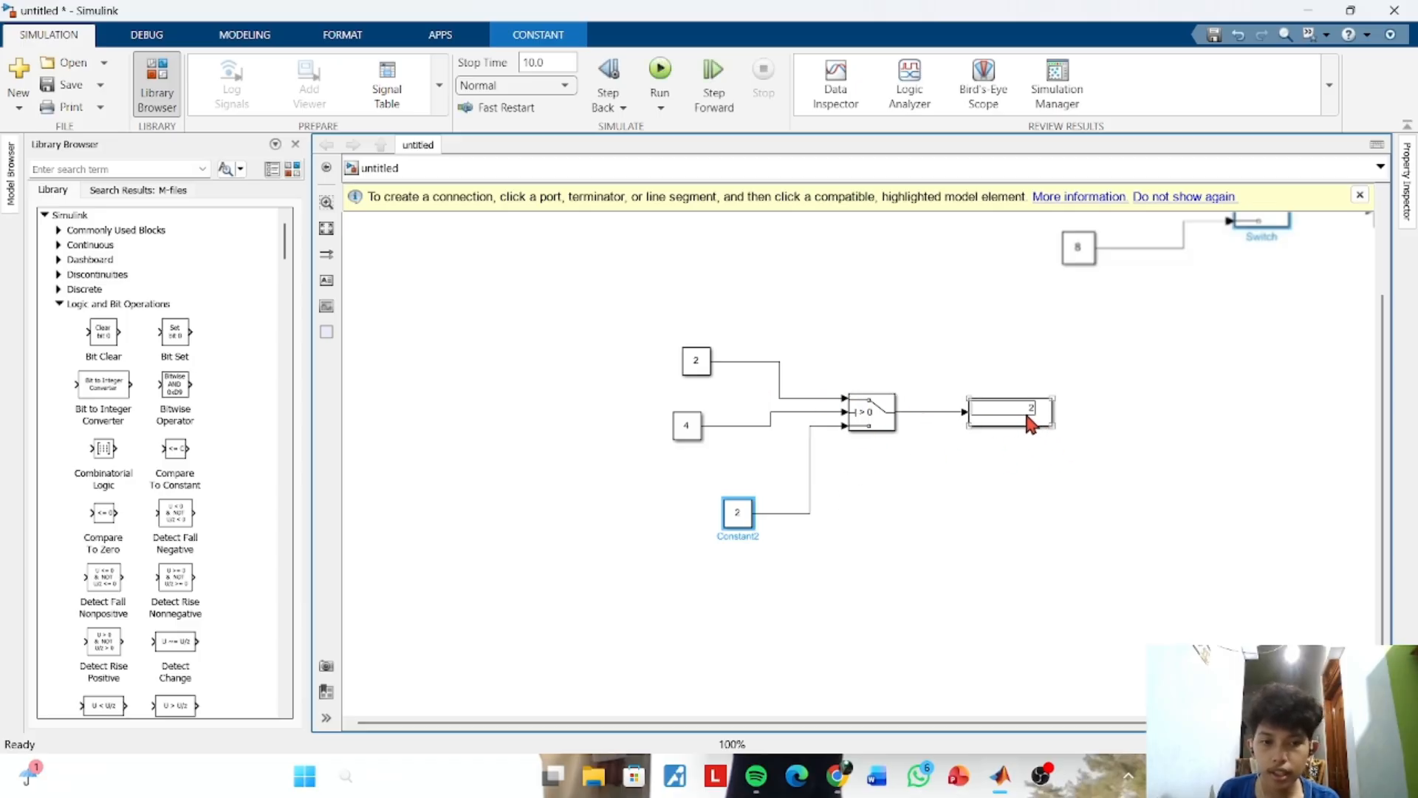
{"action": "left_click_drag", "start_coordinate": [930, 356], "coordinate": [870, 296]}
{"action": "left_click", "coordinate": [948, 367]}
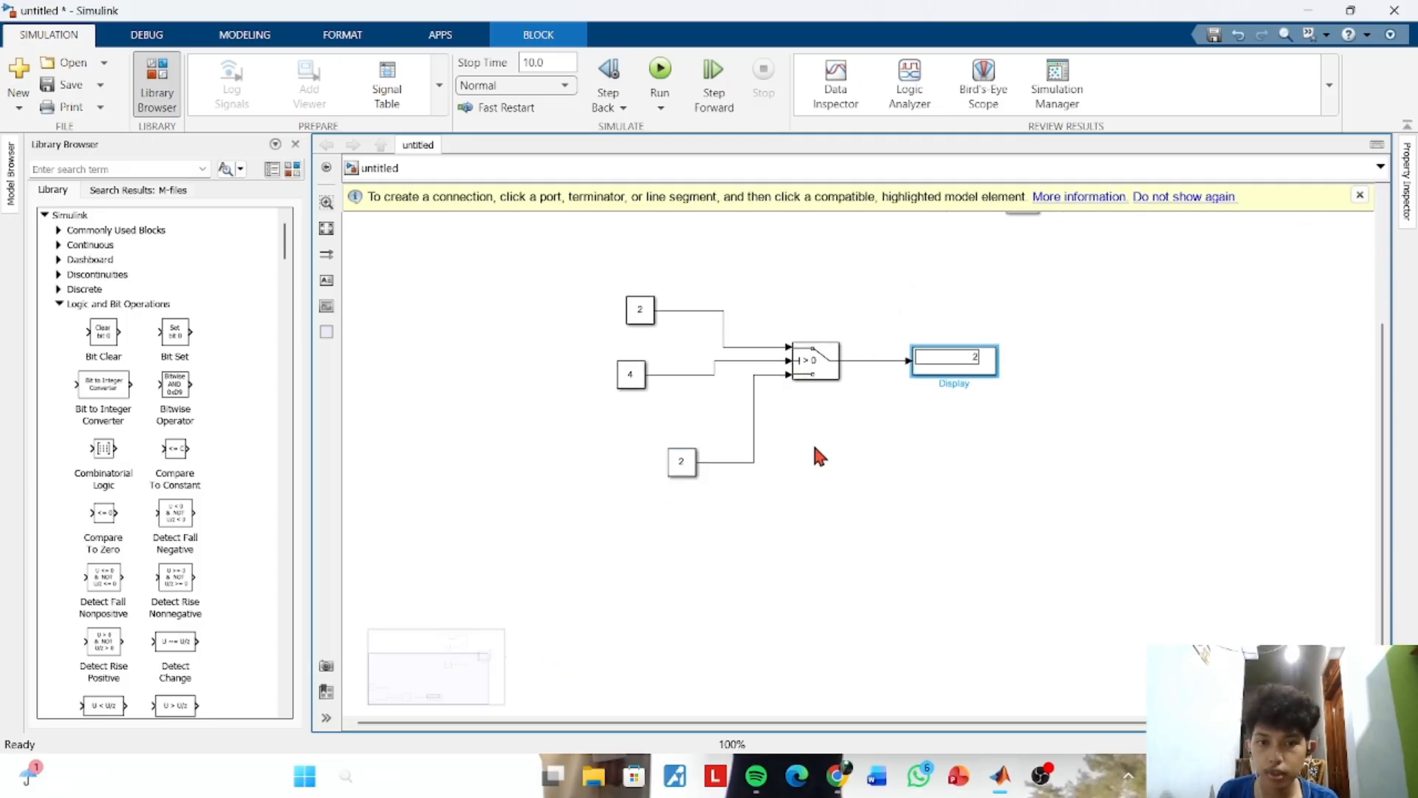
{"action": "left_click", "coordinate": [820, 368]}
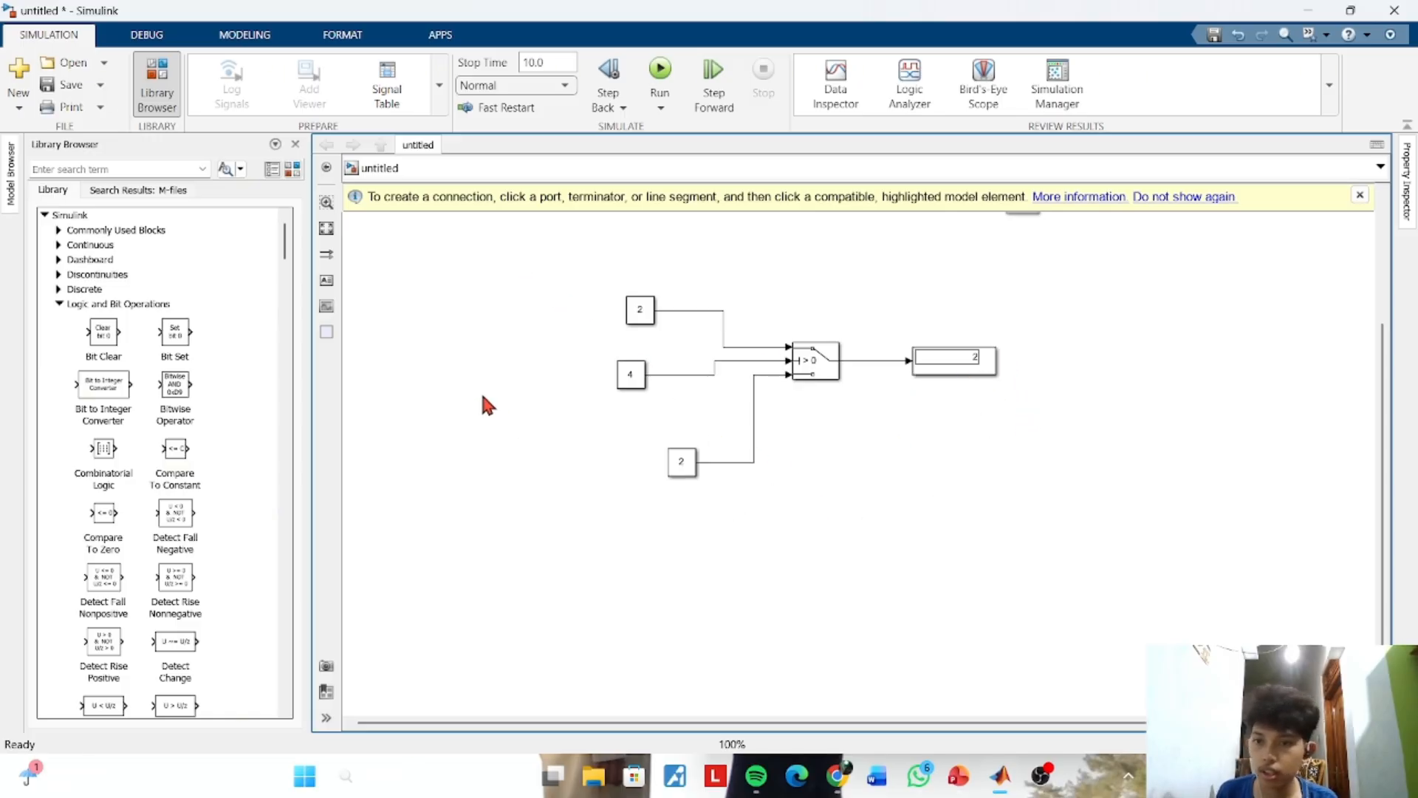
Look through the Logic and Bit Operations and Math Operations blocks in the Simulink library
{"action": "left_click_drag", "start_coordinate": [855, 521], "coordinate": [650, 319]}
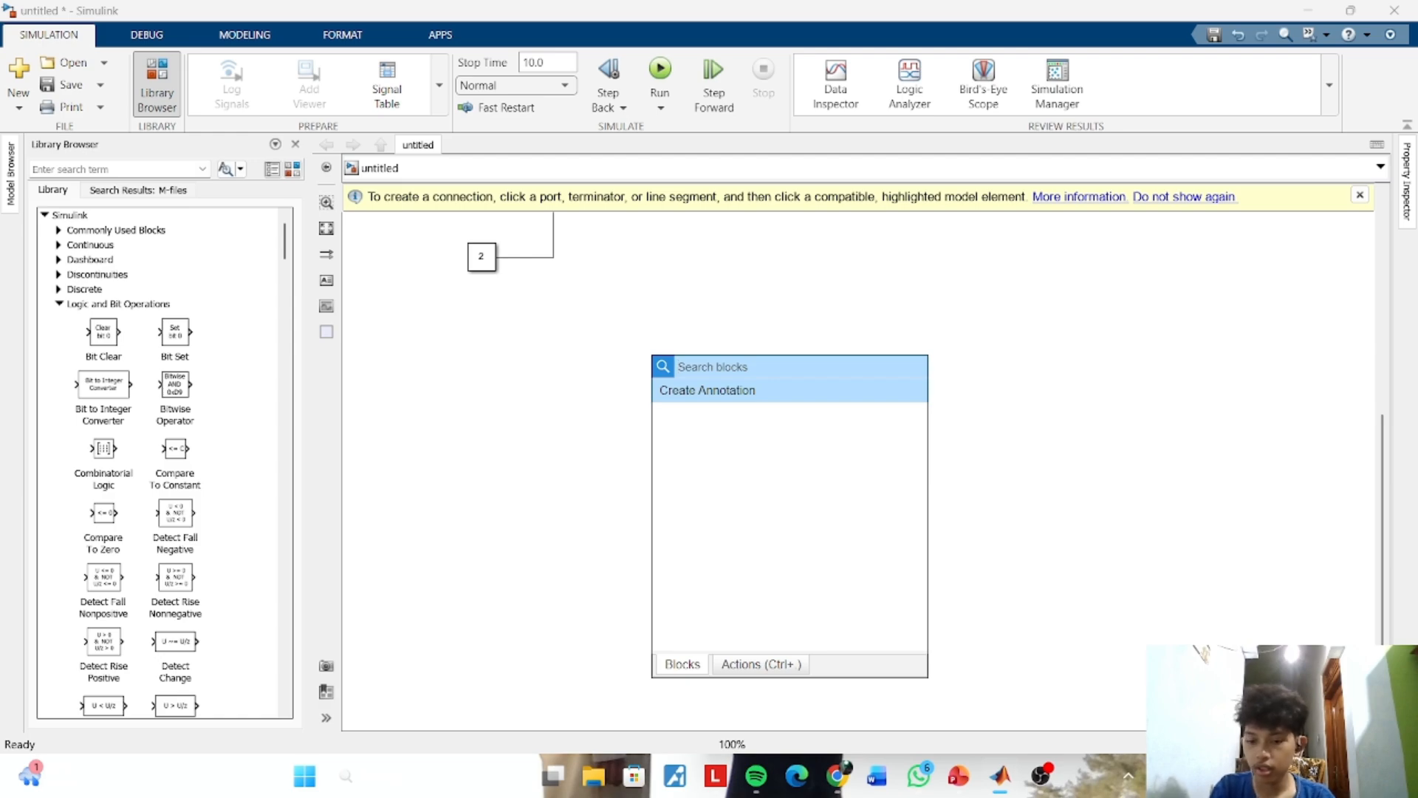
{"action": "left_click", "coordinate": [463, 496]}
{"action": "scroll", "coordinate": [168, 481], "scroll_direction": "down", "scroll_amount": 10}
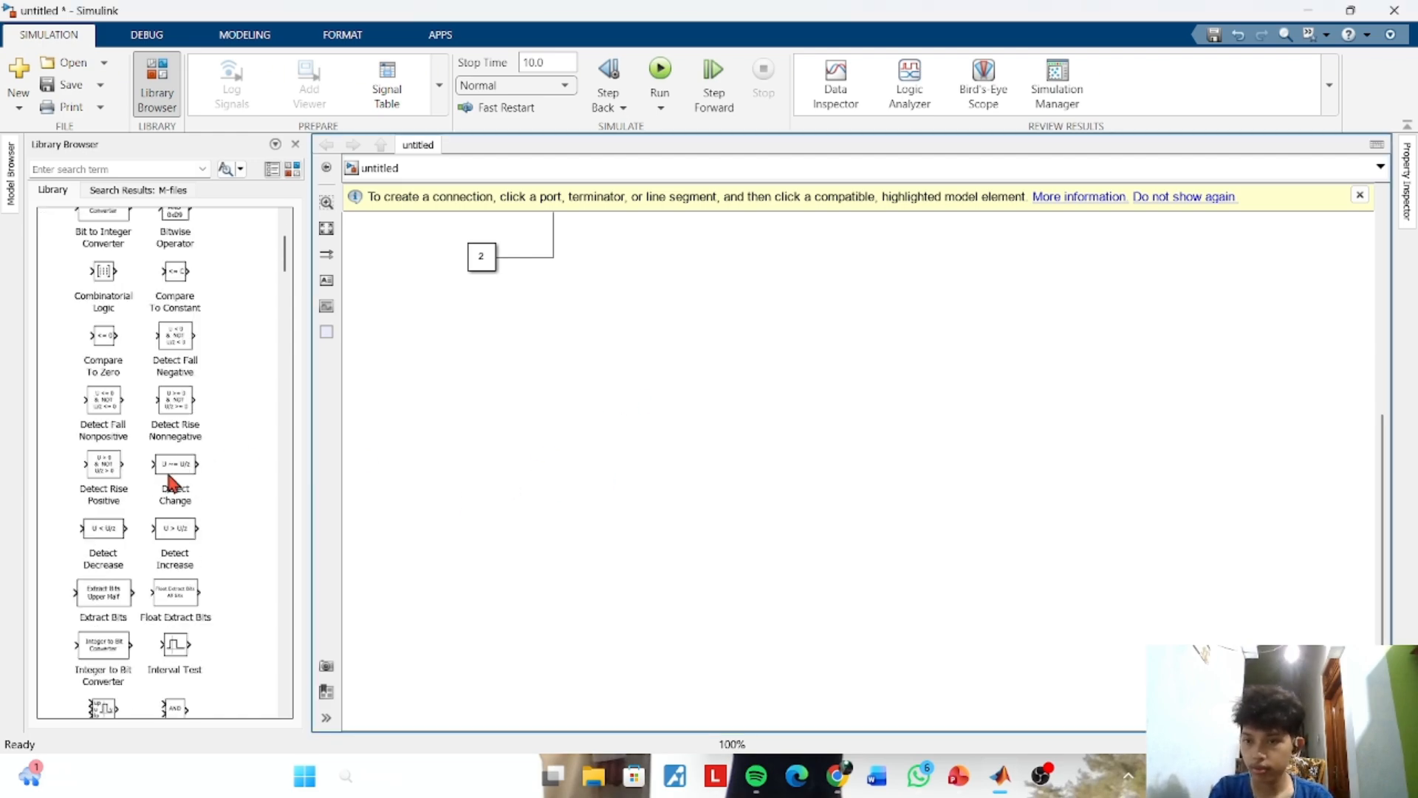
{"action": "scroll", "coordinate": [71, 485], "scroll_direction": "down", "scroll_amount": 4}
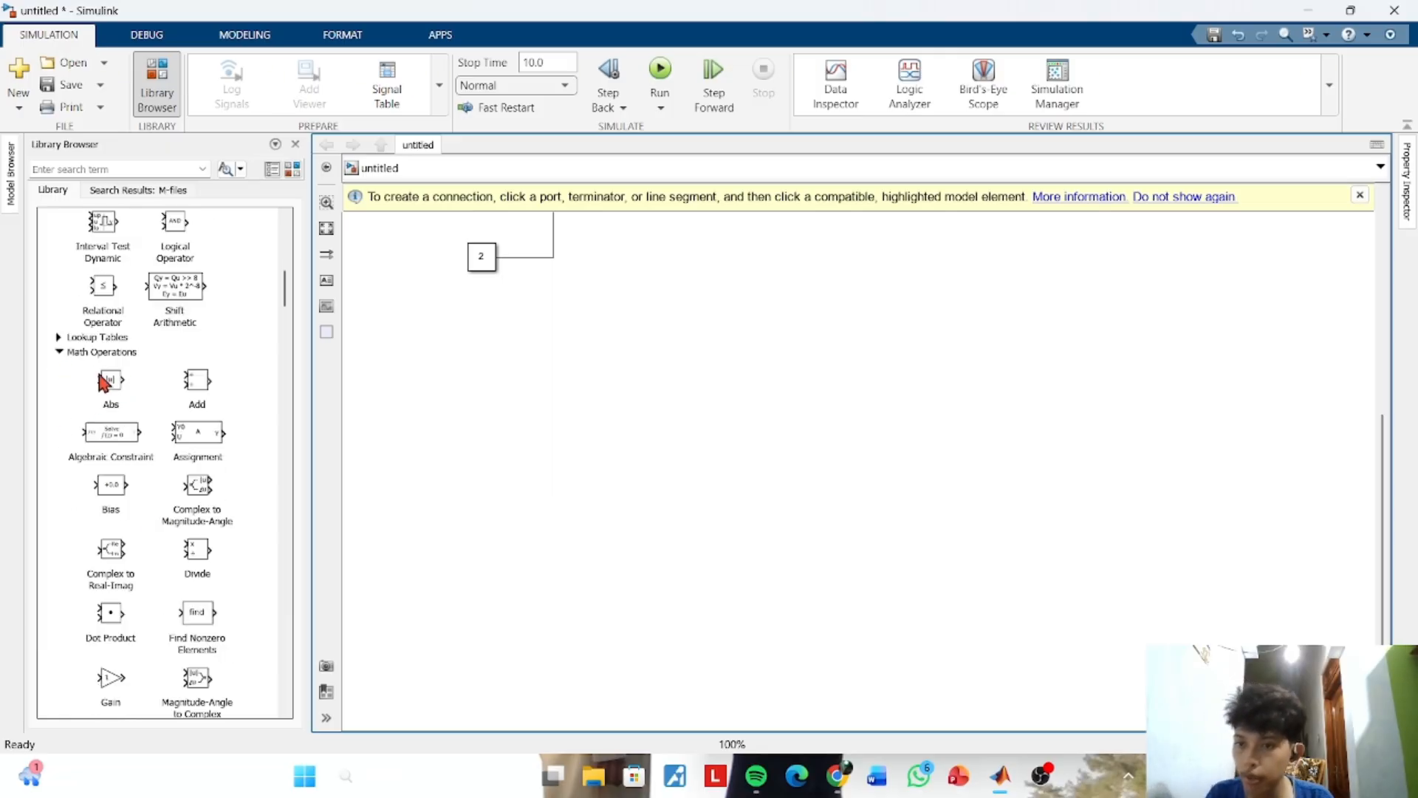
{"action": "scroll", "coordinate": [195, 526], "scroll_direction": "down", "scroll_amount": 1}
{"action": "scroll", "coordinate": [191, 517], "scroll_direction": "down", "scroll_amount": 3}
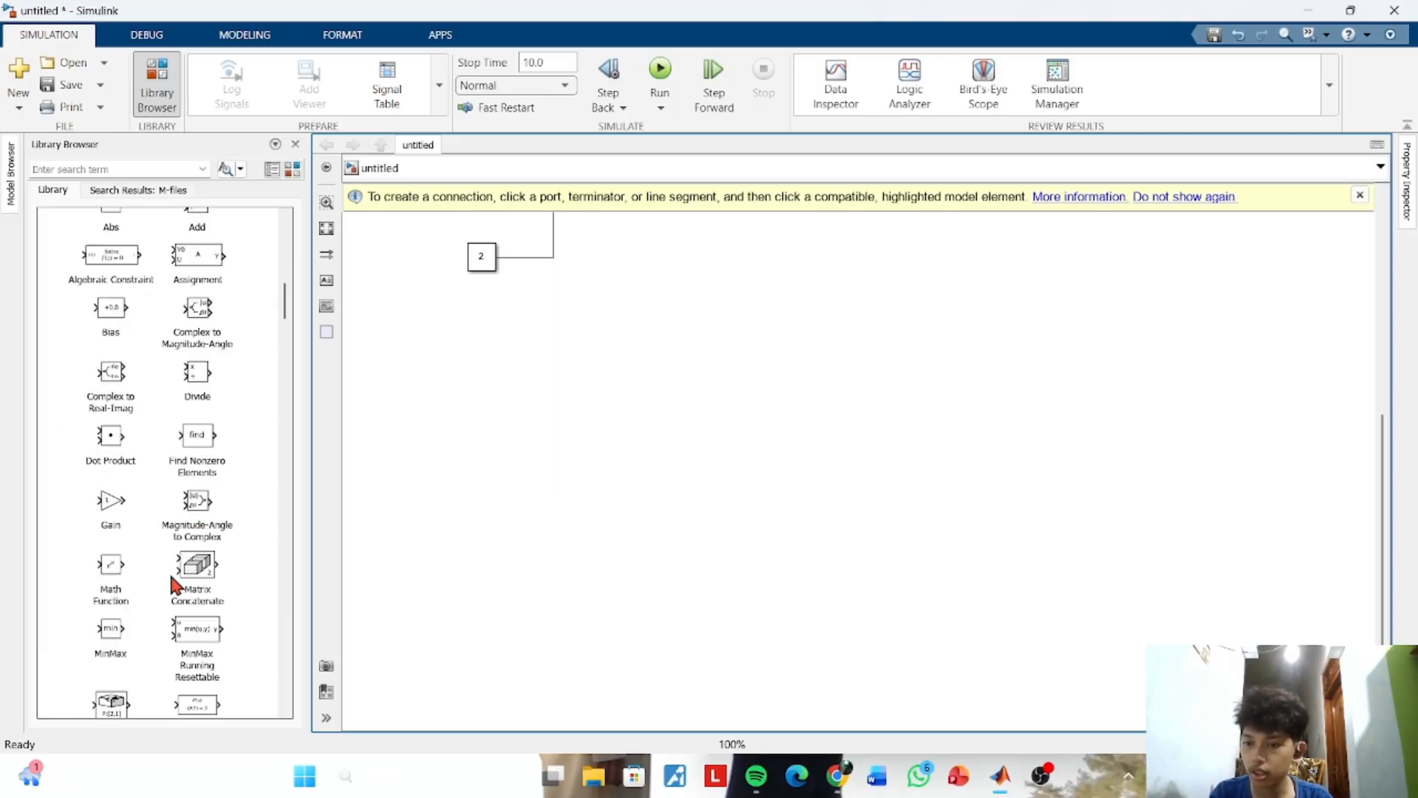
{"action": "scroll", "coordinate": [111, 458], "scroll_direction": "down", "scroll_amount": 3}
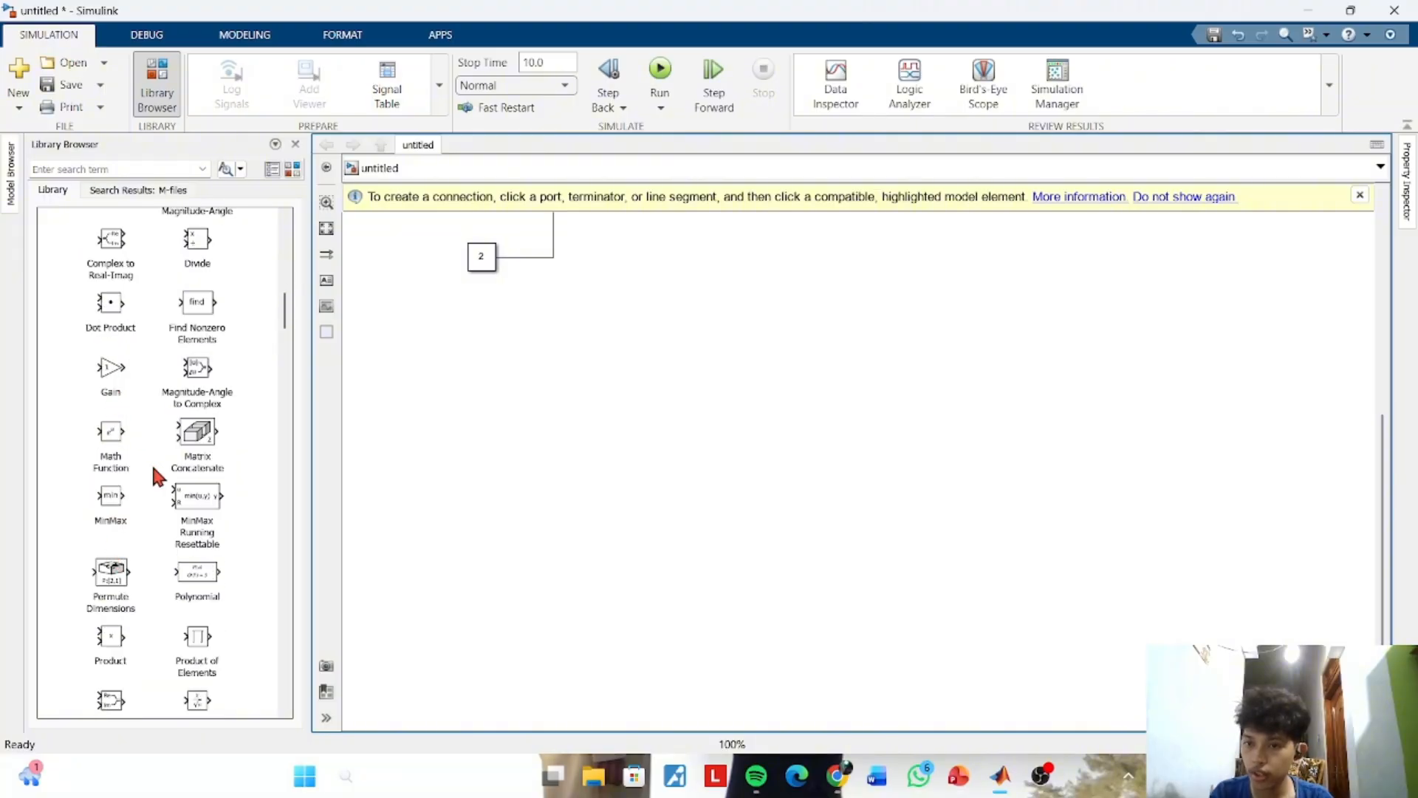
{"action": "scroll", "coordinate": [155, 481], "scroll_direction": "down", "scroll_amount": 8}
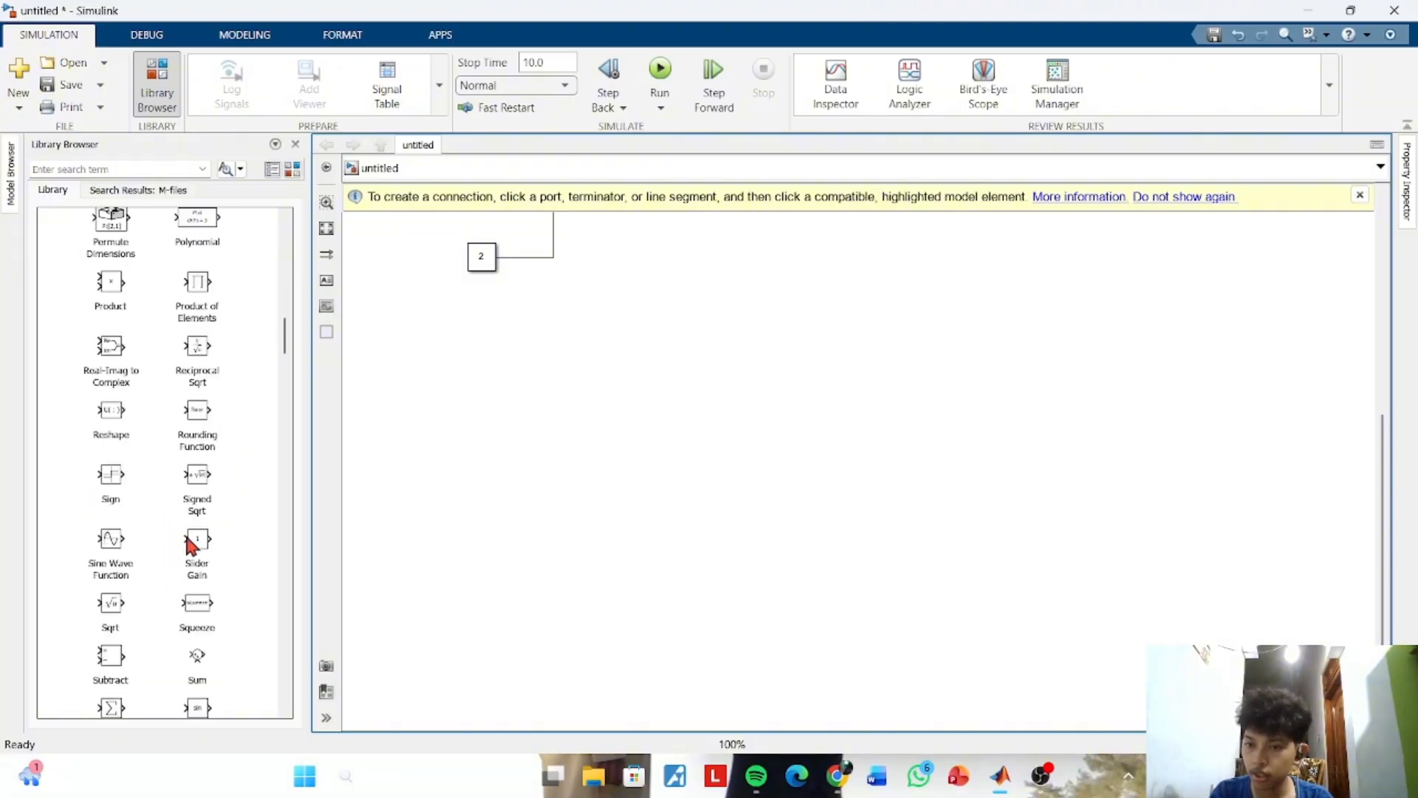
{"action": "scroll", "coordinate": [179, 583], "scroll_direction": "down", "scroll_amount": 4}
{"action": "scroll", "coordinate": [118, 627], "scroll_direction": "down", "scroll_amount": 4}
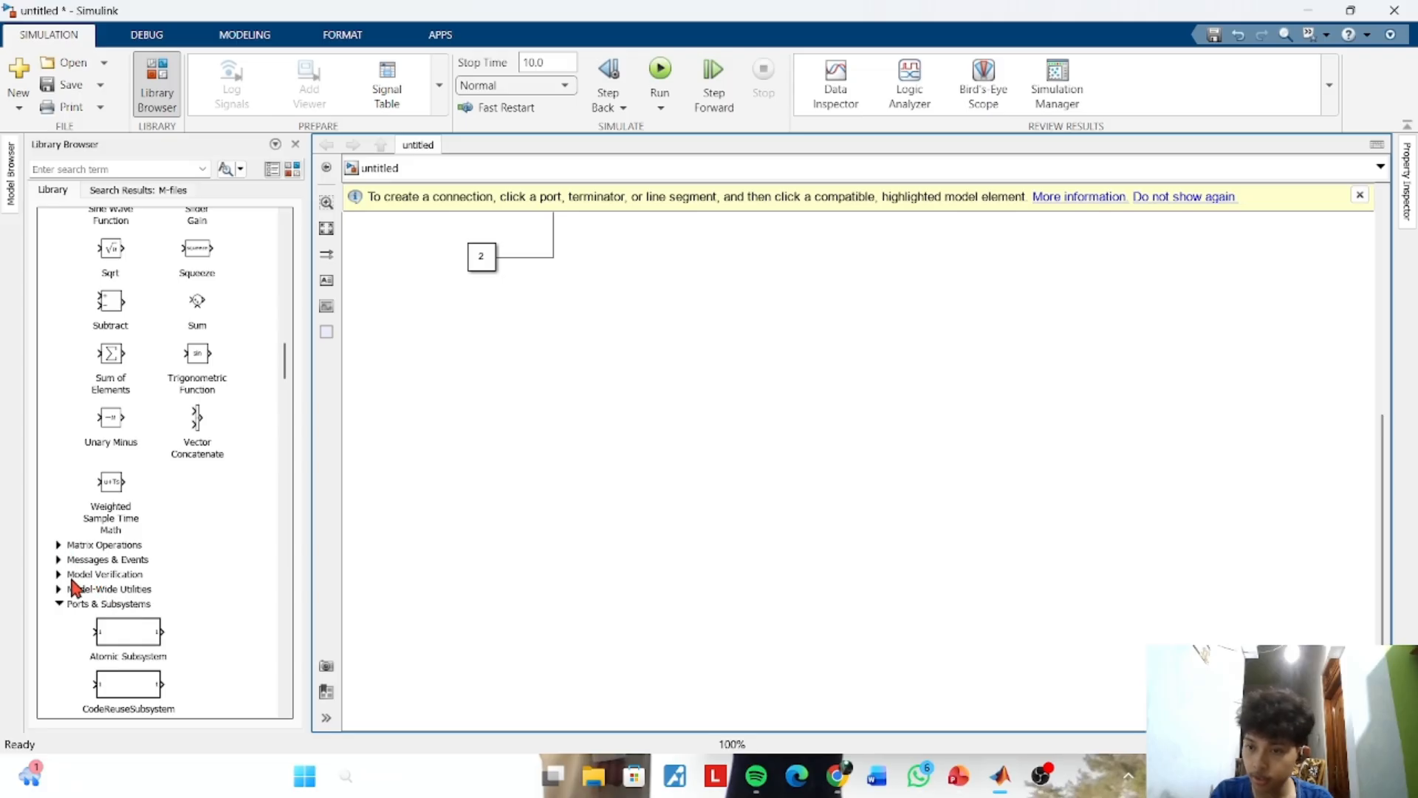
Look through the Ports & Subsystems, Sinks and Sources blocks in the Simulink library
{"action": "scroll", "coordinate": [95, 584], "scroll_direction": "down", "scroll_amount": 5}
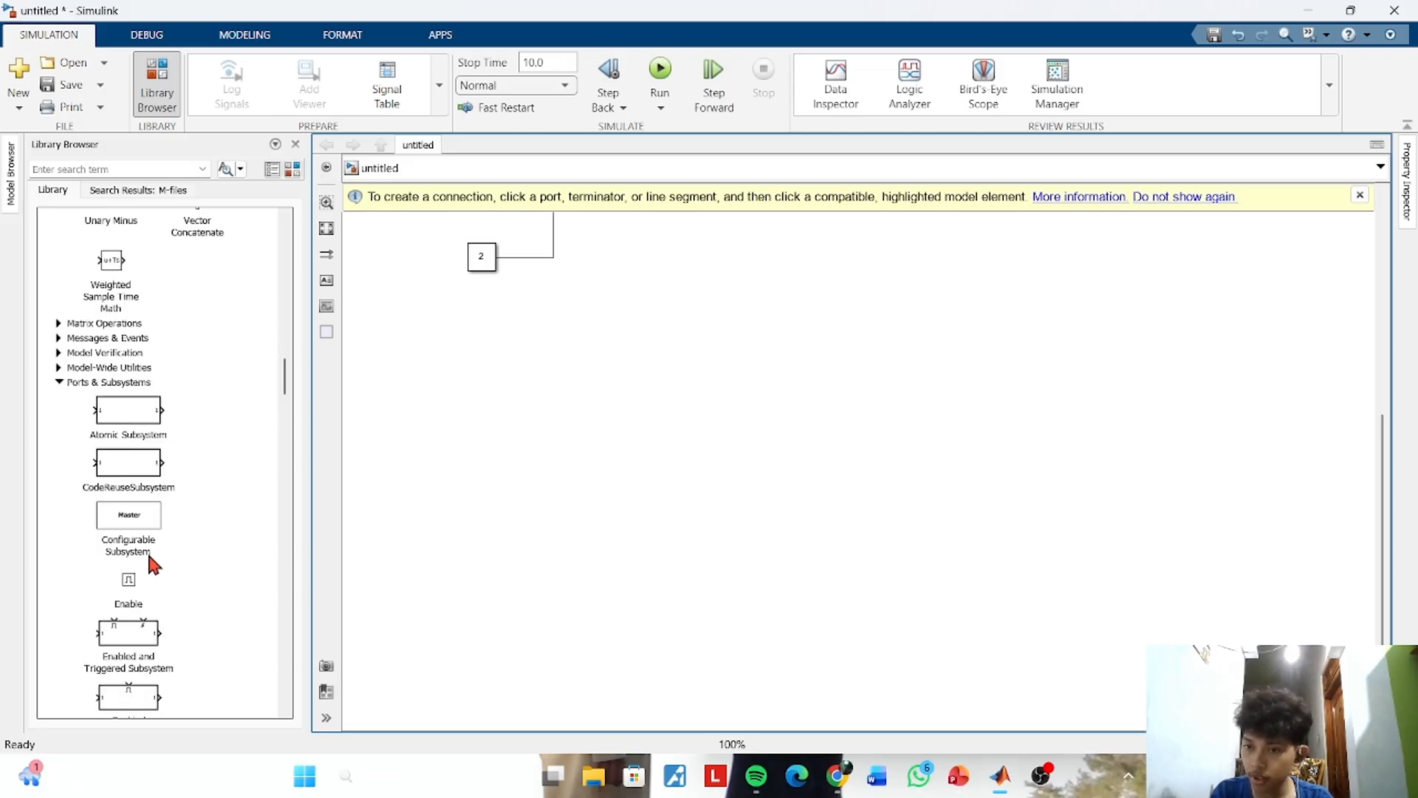
{"action": "scroll", "coordinate": [141, 520], "scroll_direction": "down", "scroll_amount": 4}
{"action": "left_click_drag", "start_coordinate": [446, 481], "coordinate": [529, 472]}
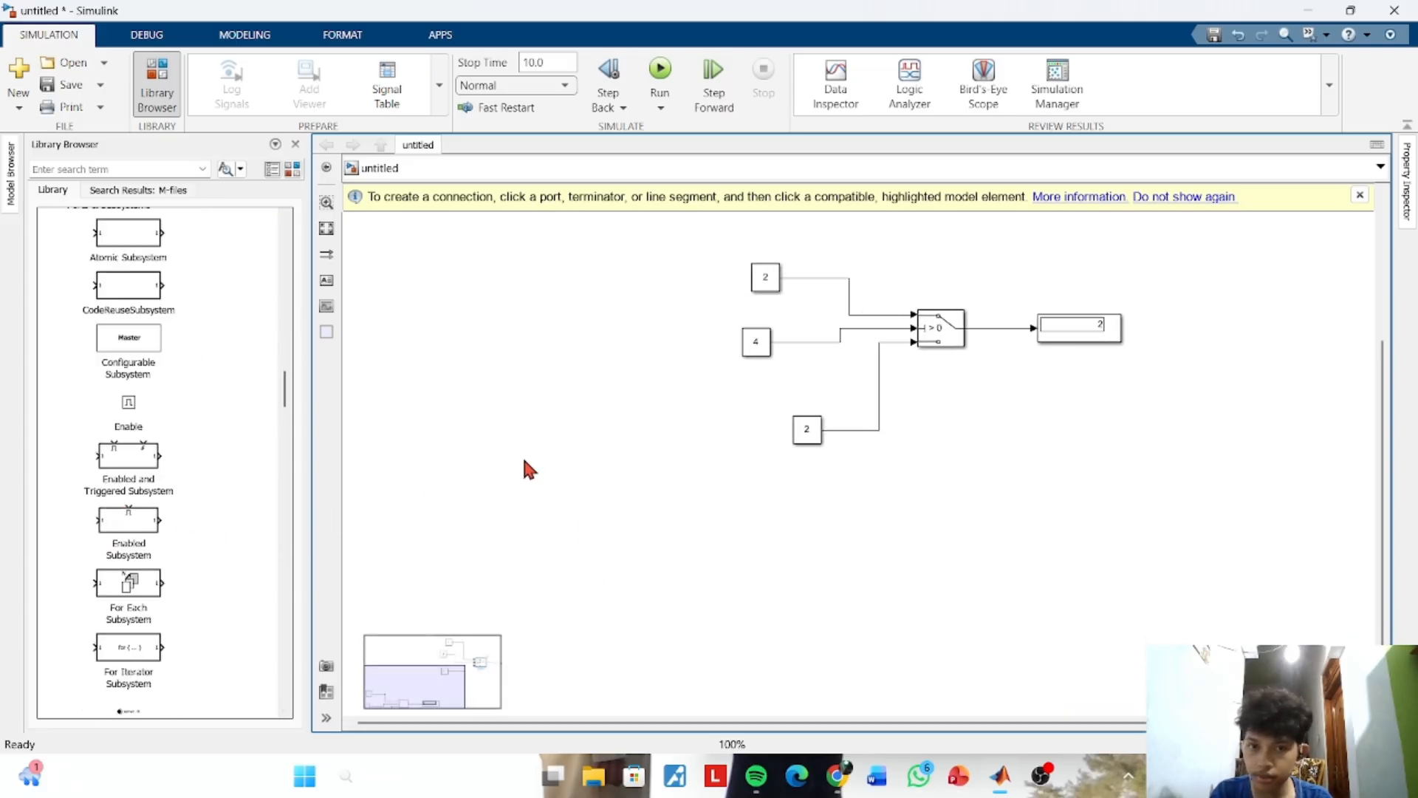
{"action": "left_click_drag", "start_coordinate": [565, 417], "coordinate": [470, 427]}
{"action": "scroll", "coordinate": [118, 540], "scroll_direction": "down", "scroll_amount": 7}
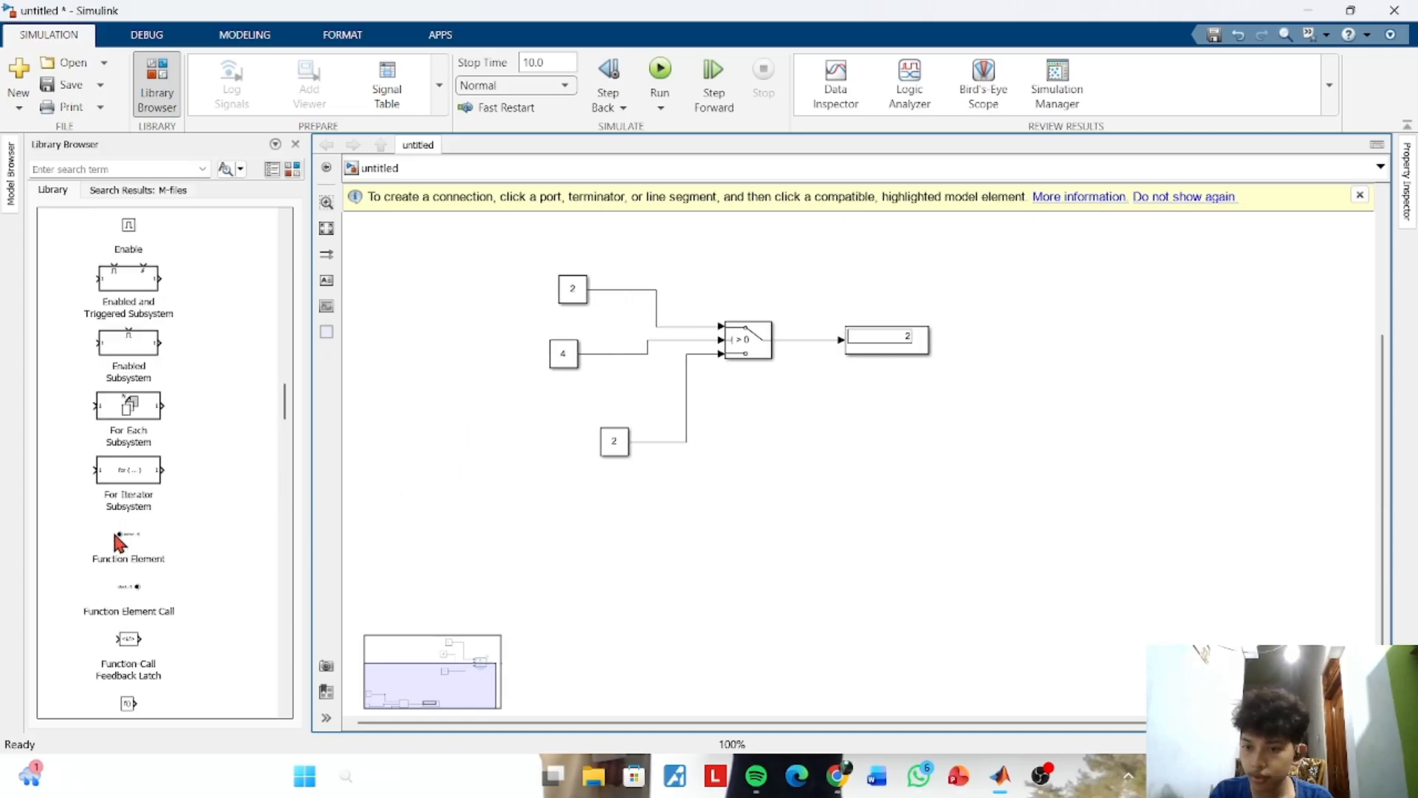
{"action": "scroll", "coordinate": [116, 545], "scroll_direction": "down", "scroll_amount": 10}
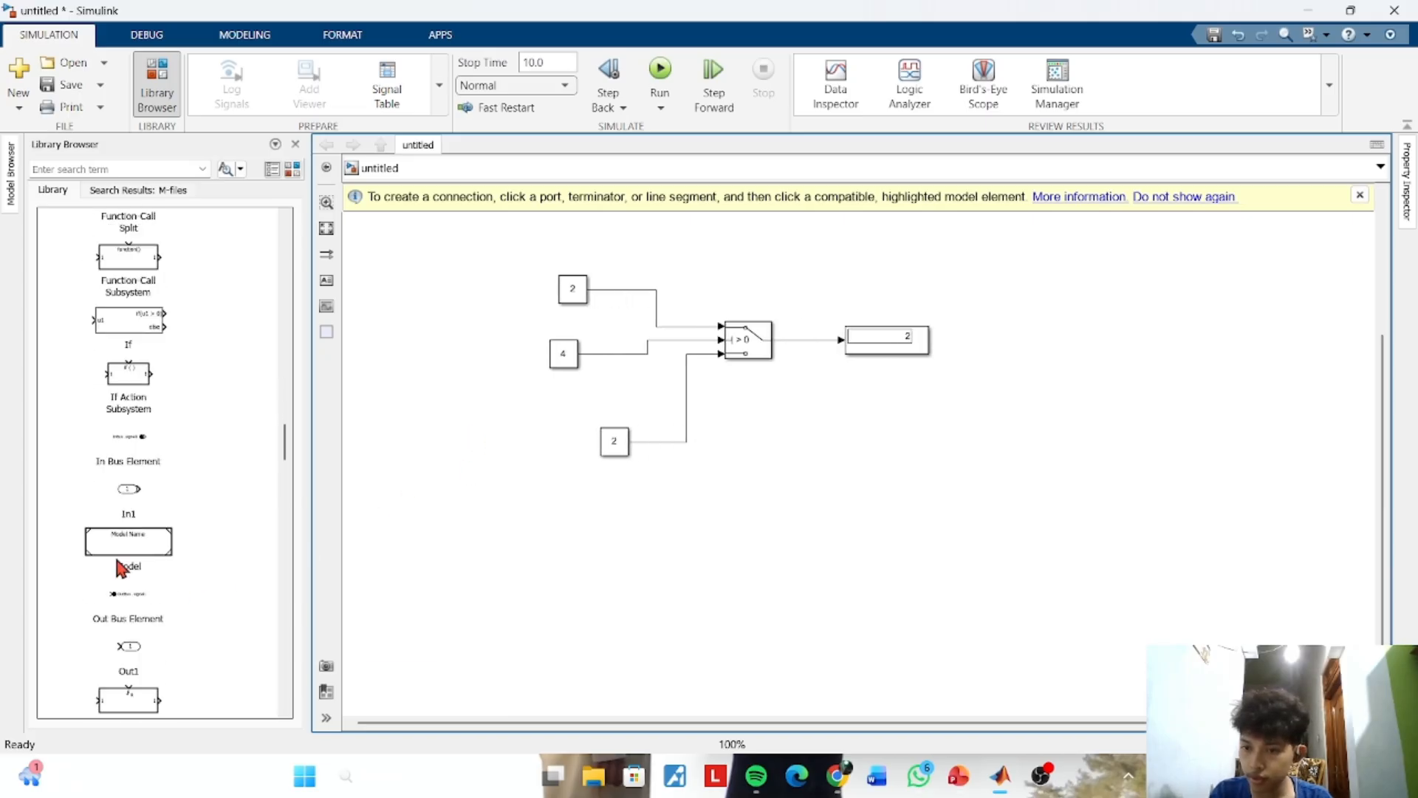
{"action": "scroll", "coordinate": [134, 502], "scroll_direction": "down", "scroll_amount": 15}
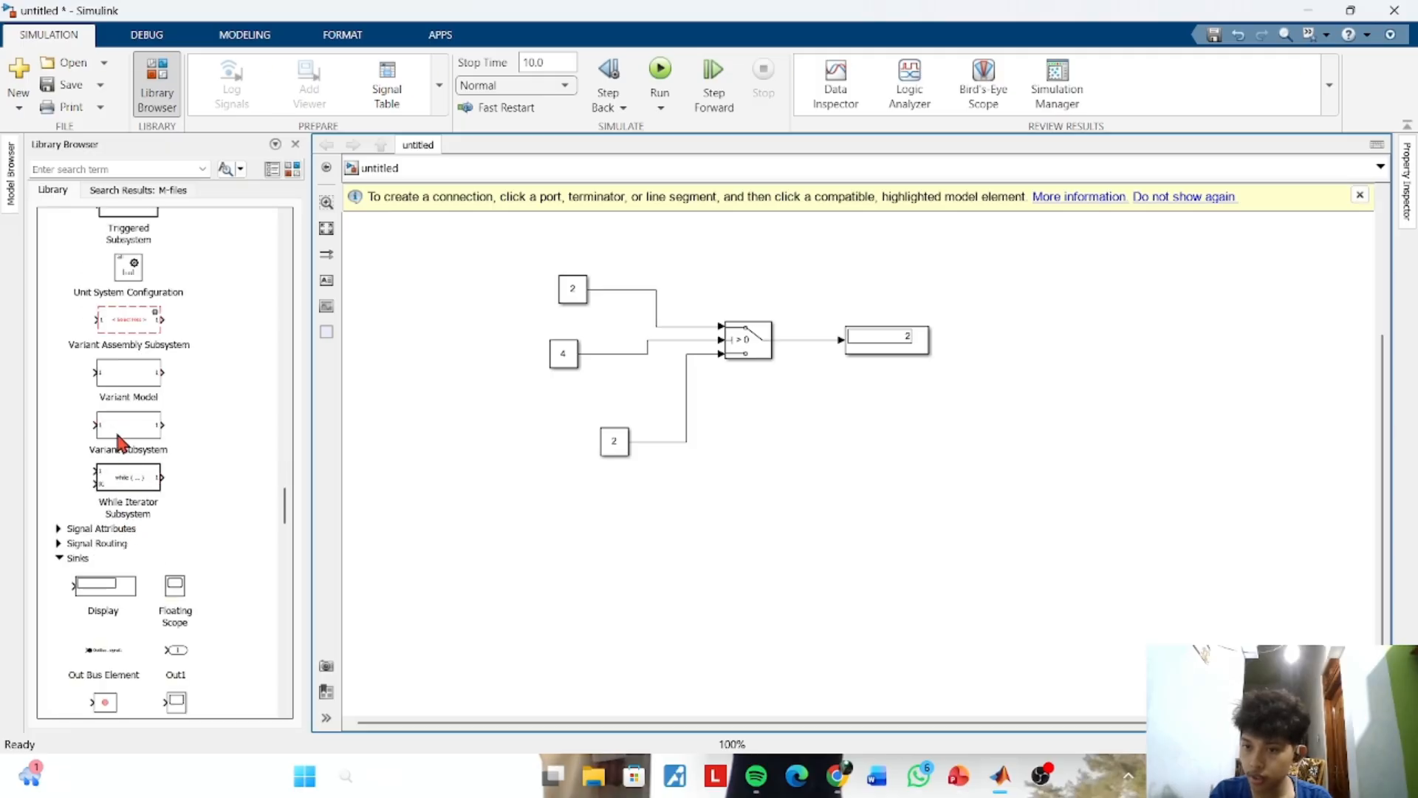
{"action": "scroll", "coordinate": [137, 510], "scroll_direction": "down", "scroll_amount": 4}
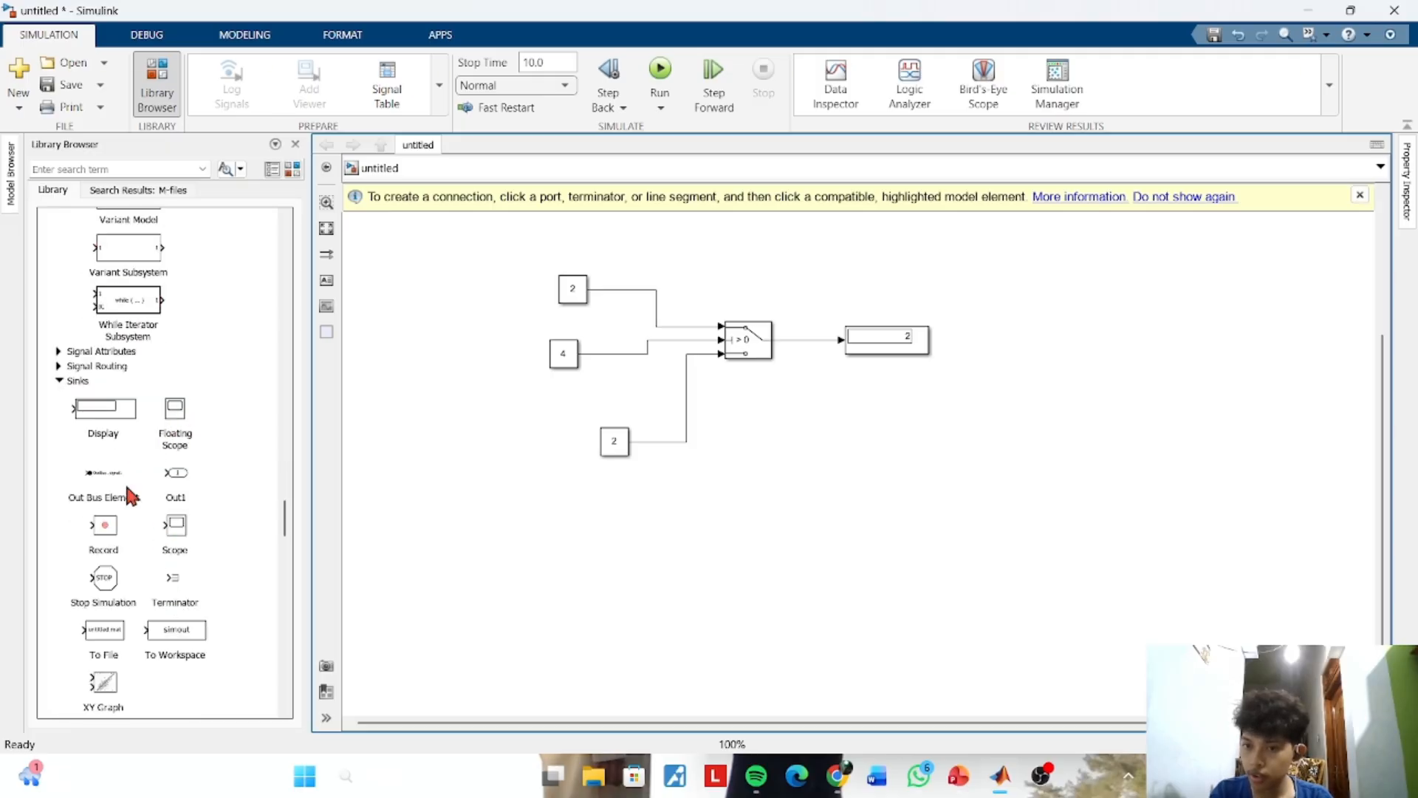
{"action": "scroll", "coordinate": [136, 519], "scroll_direction": "down", "scroll_amount": 7}
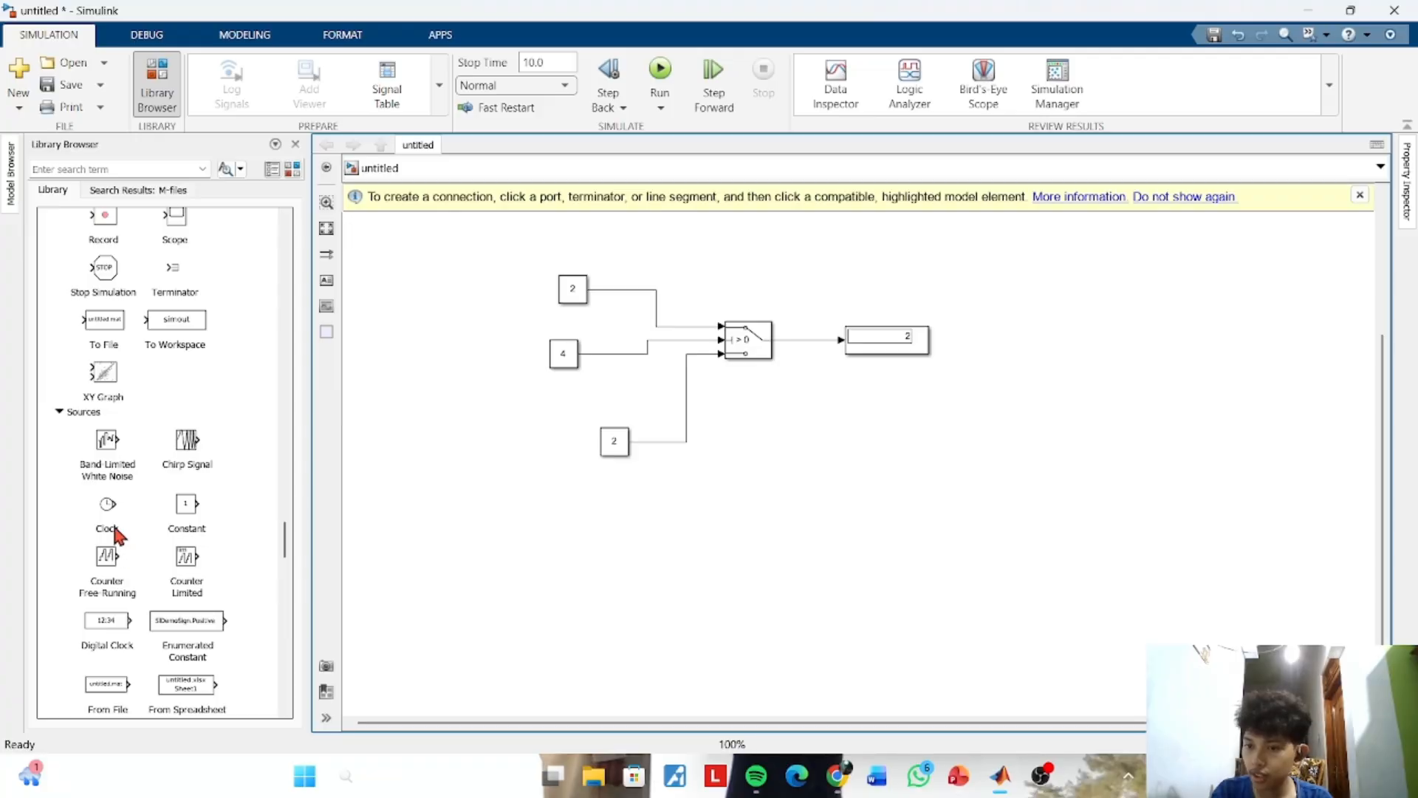
{"action": "scroll", "coordinate": [122, 548], "scroll_direction": "down", "scroll_amount": 6}
{"action": "scroll", "coordinate": [183, 570], "scroll_direction": "down", "scroll_amount": 12}
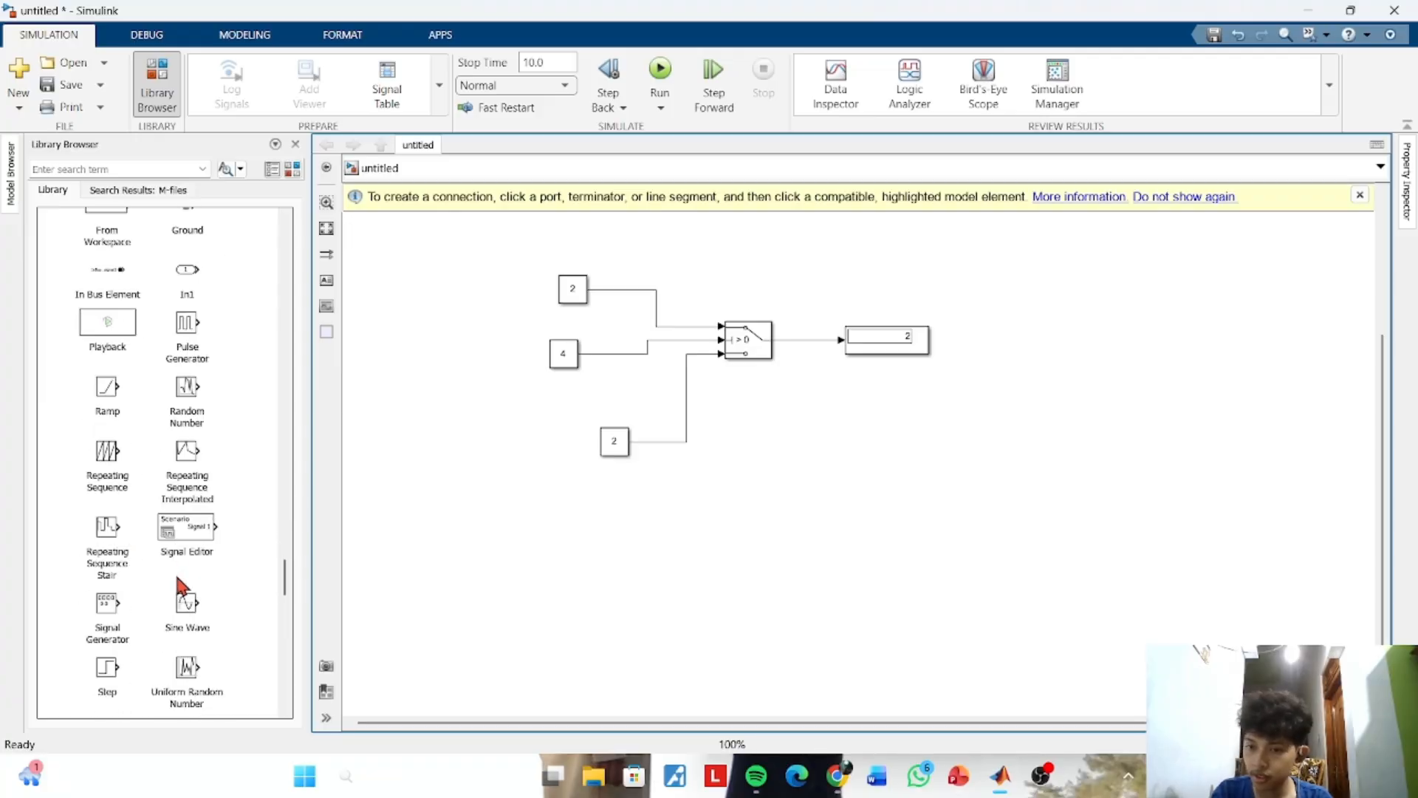
Insert a MATLAB Function block from the User-Defined Functions library below the Switch model's Display block
{"action": "scroll", "coordinate": [199, 624], "scroll_direction": "down", "scroll_amount": 2}
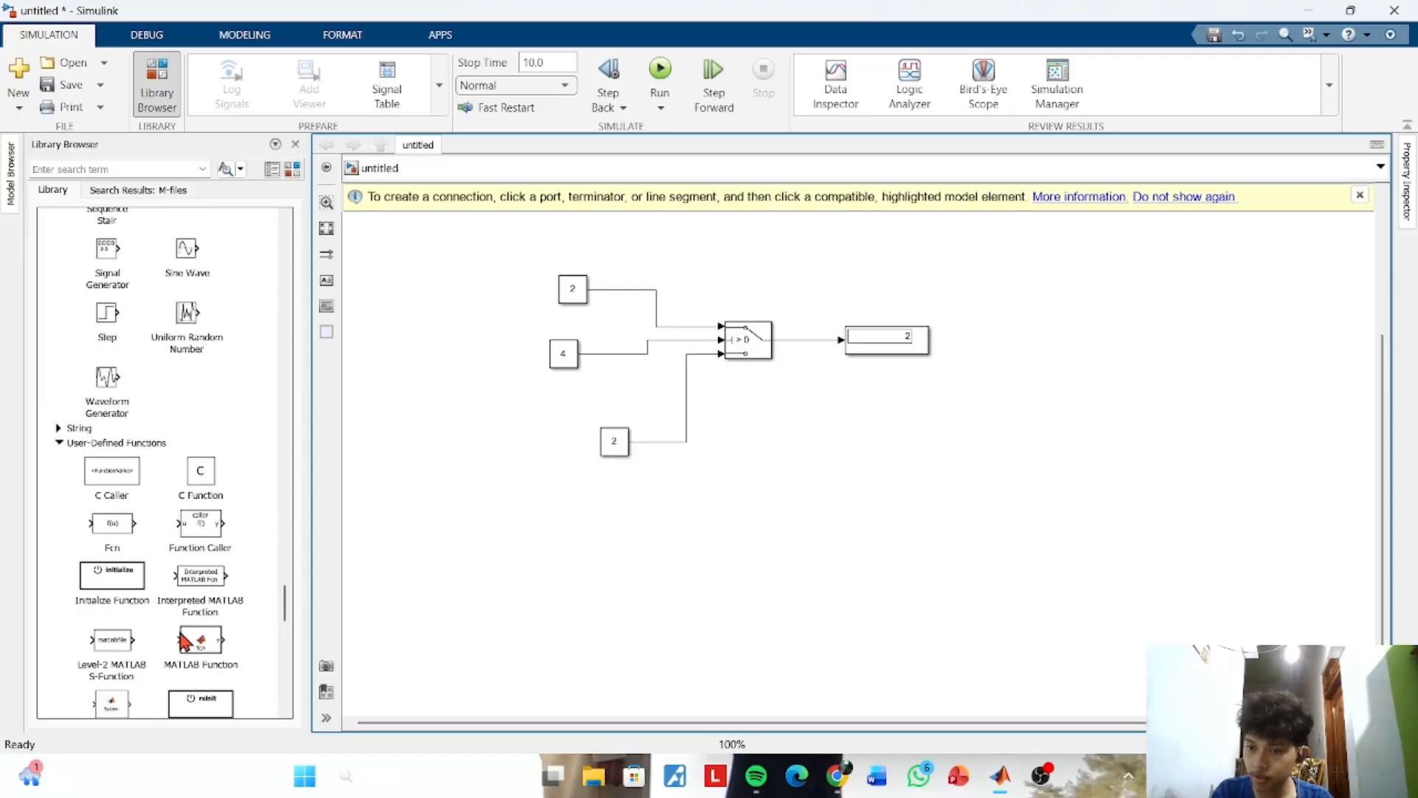
{"action": "scroll", "coordinate": [168, 574], "scroll_direction": "down", "scroll_amount": 3}
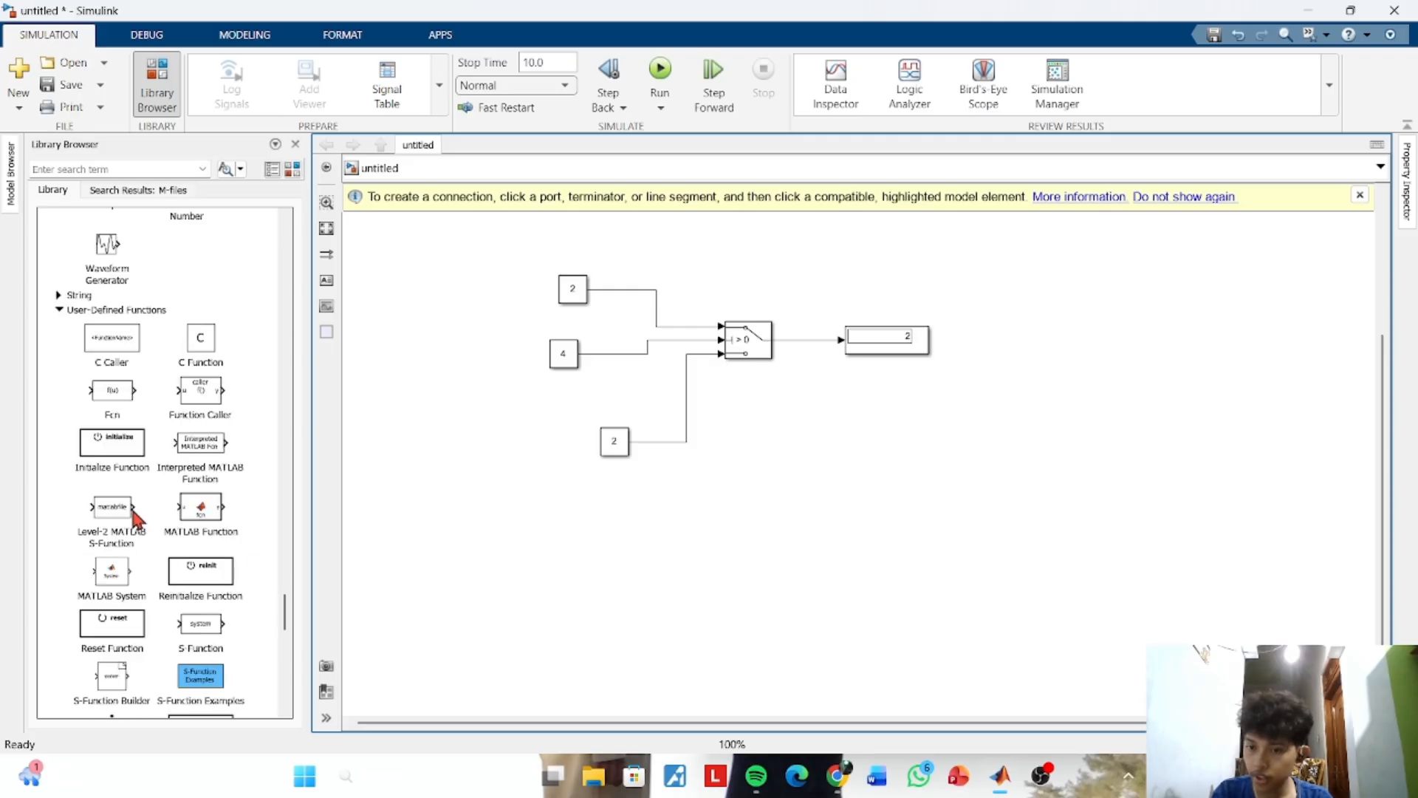
{"action": "left_click", "coordinate": [199, 513]}
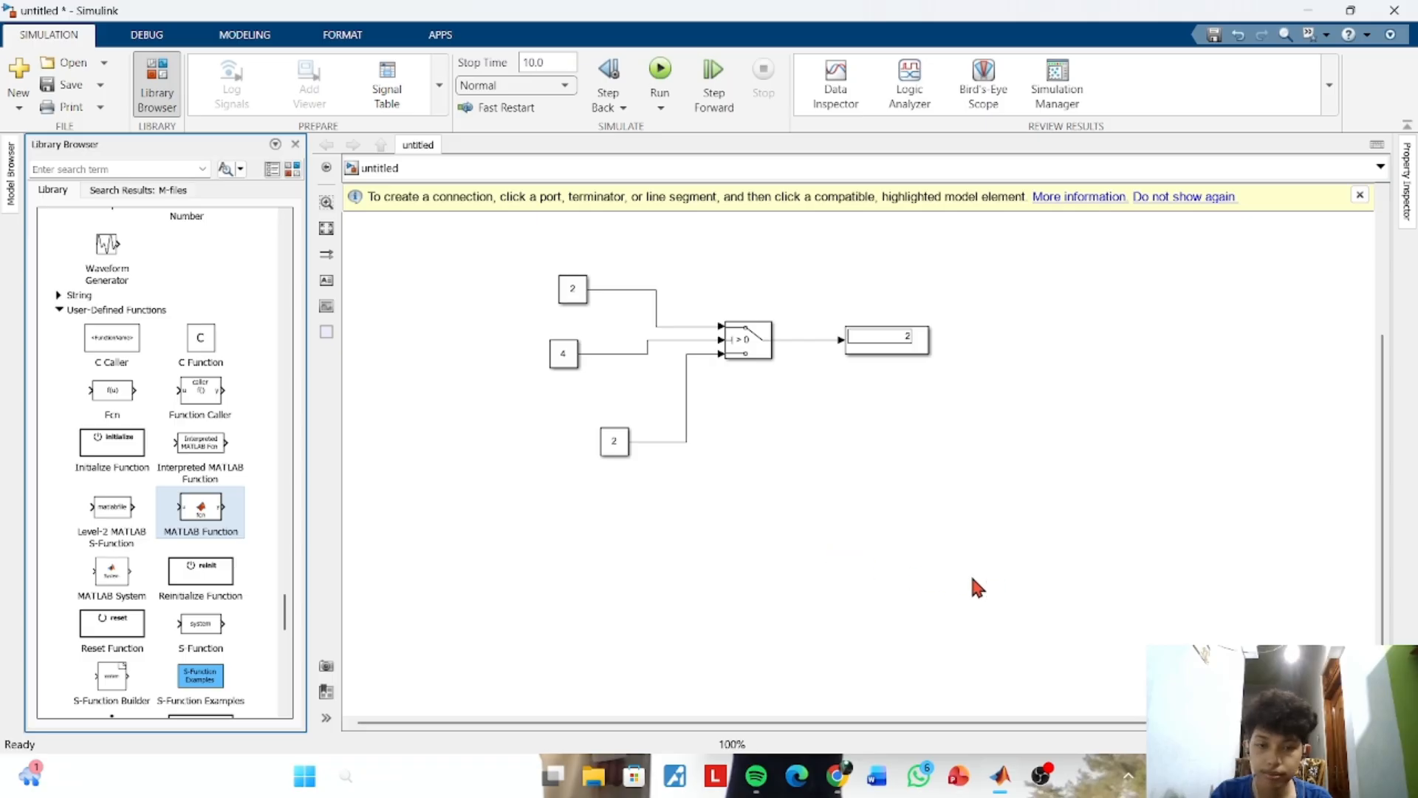
{"action": "key", "text": "ctrl+i"}
{"action": "left_click_drag", "start_coordinate": [729, 509], "coordinate": [884, 510]}
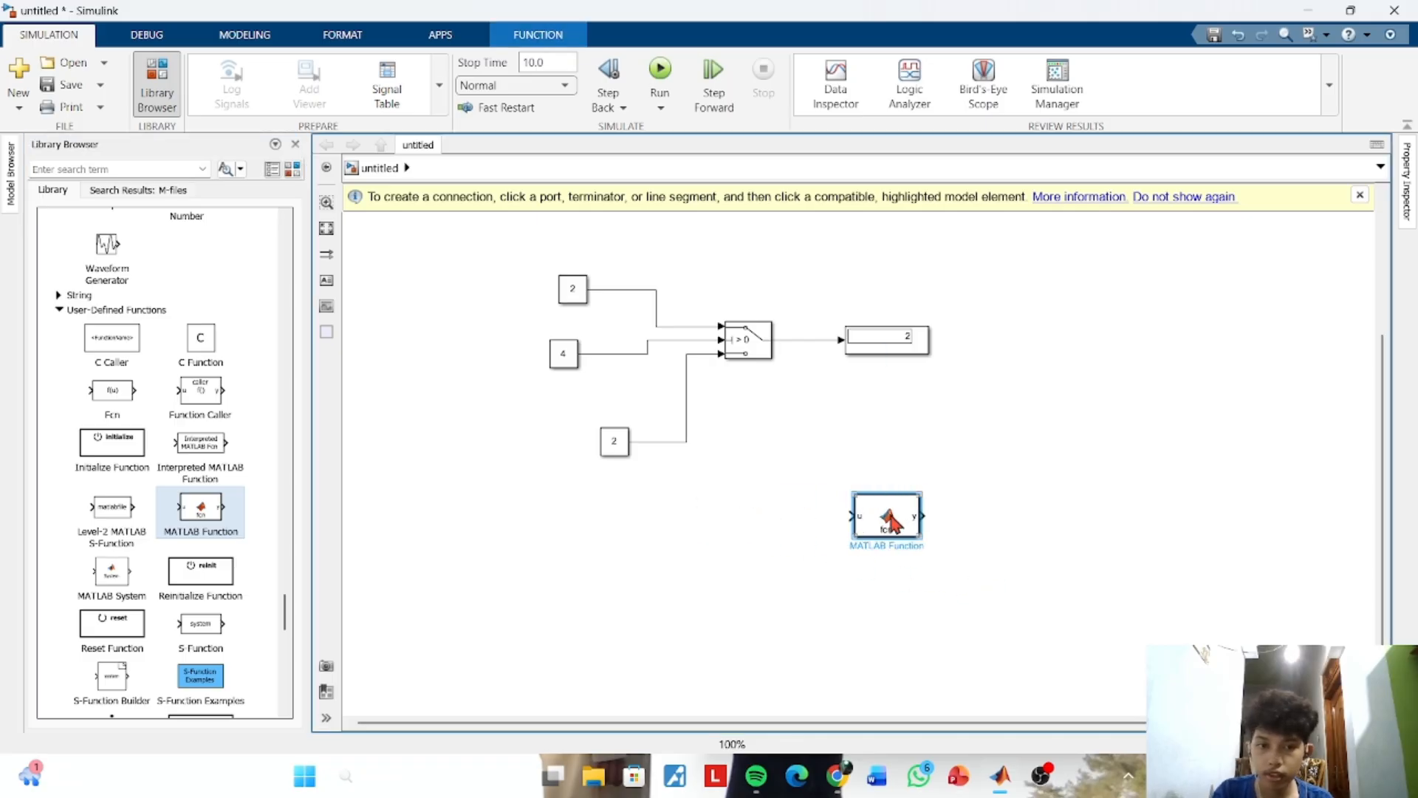
Replace the MATLAB Function block's default code with the lines k=1 and r=2, and return to the untitled model
{"action": "double_click", "coordinate": [893, 522]}
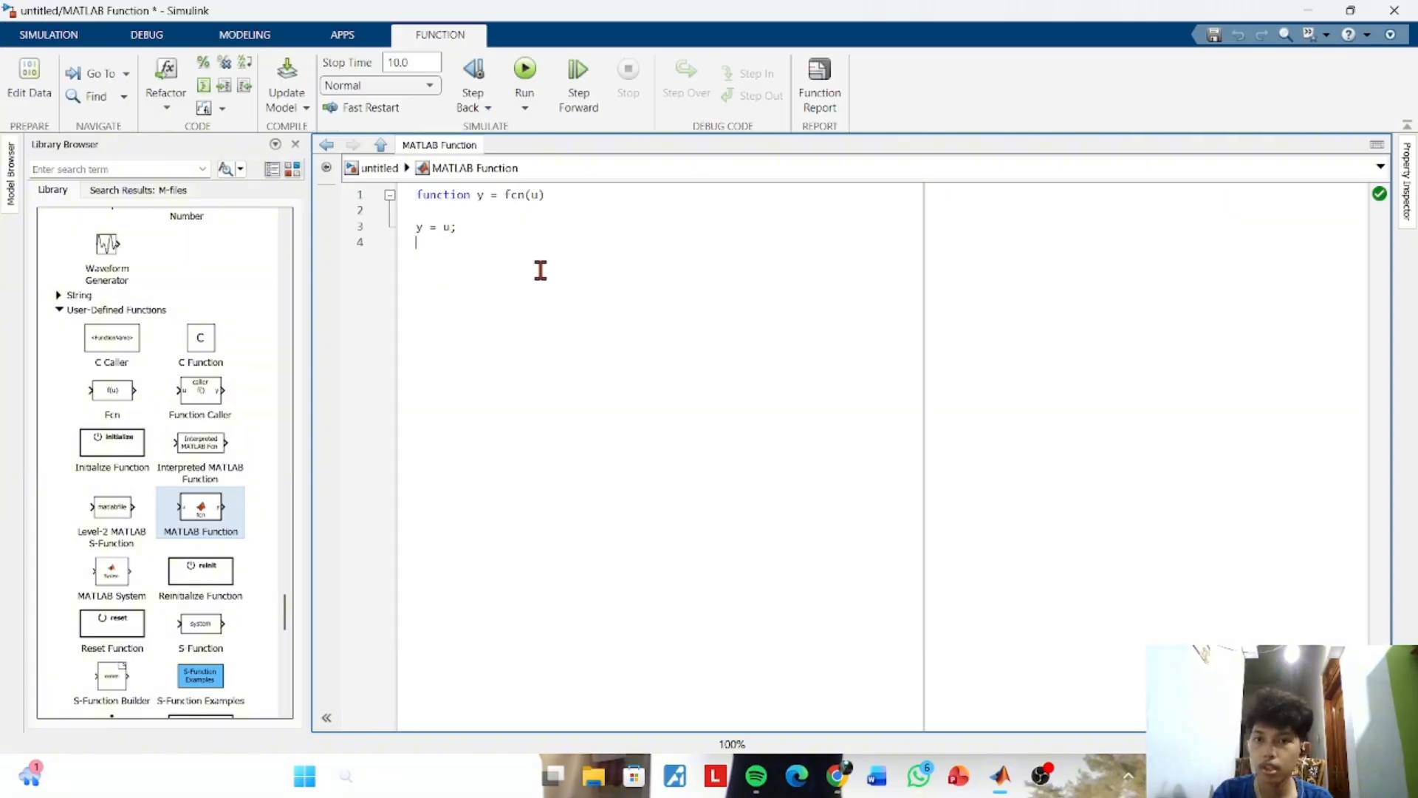
{"action": "key", "text": "ctrl+a"}
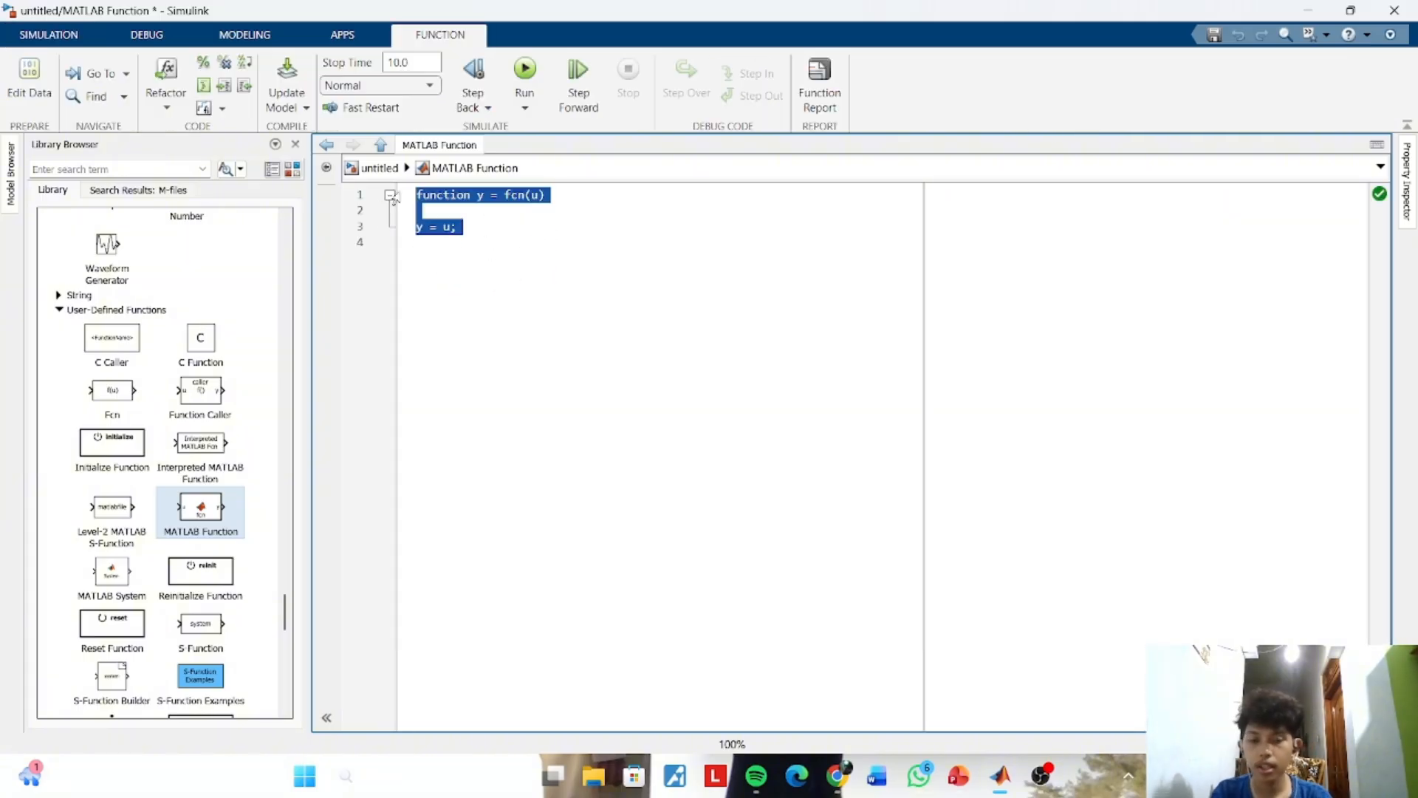
{"action": "key", "text": "Delete"}
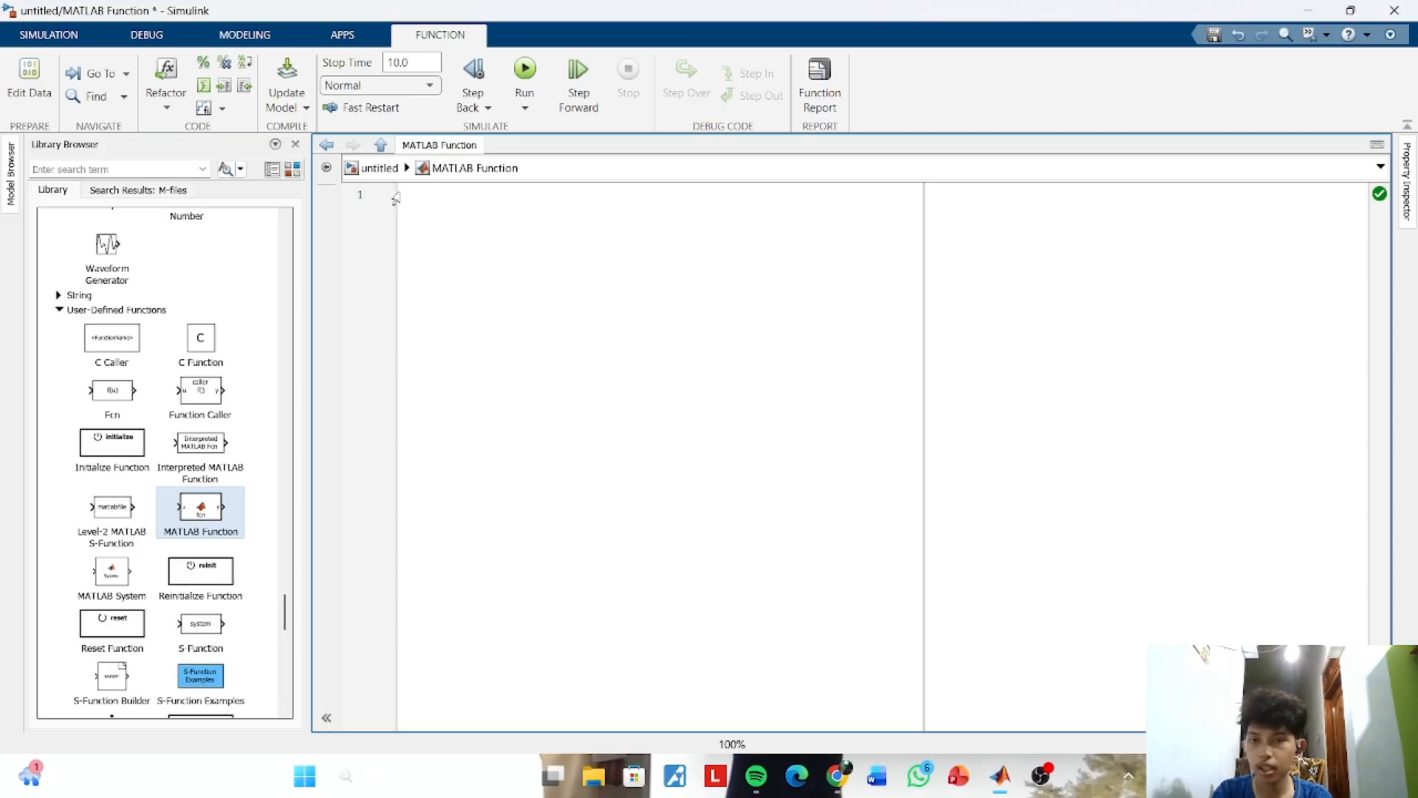
{"action": "type", "text": "k=1"}
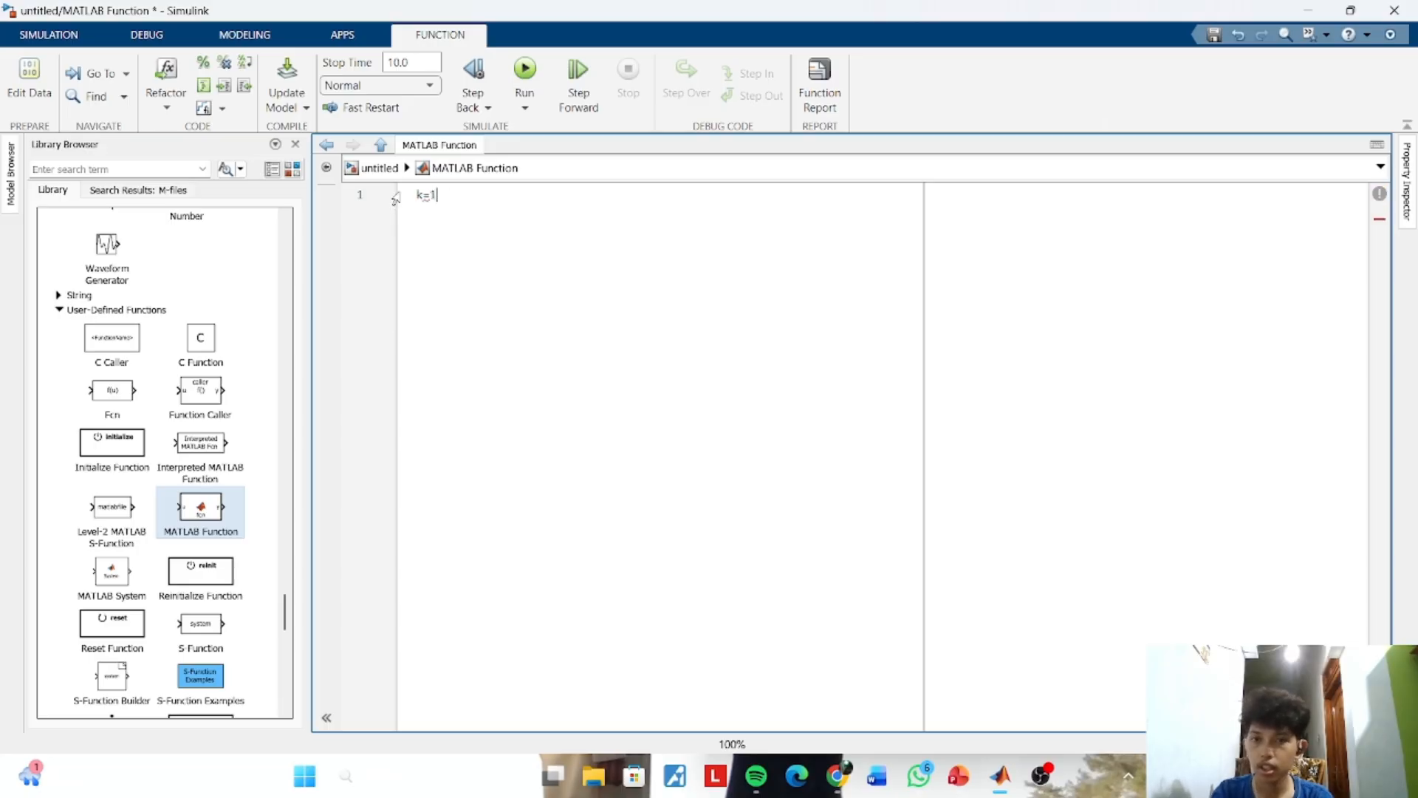
{"action": "key", "text": "Return"}
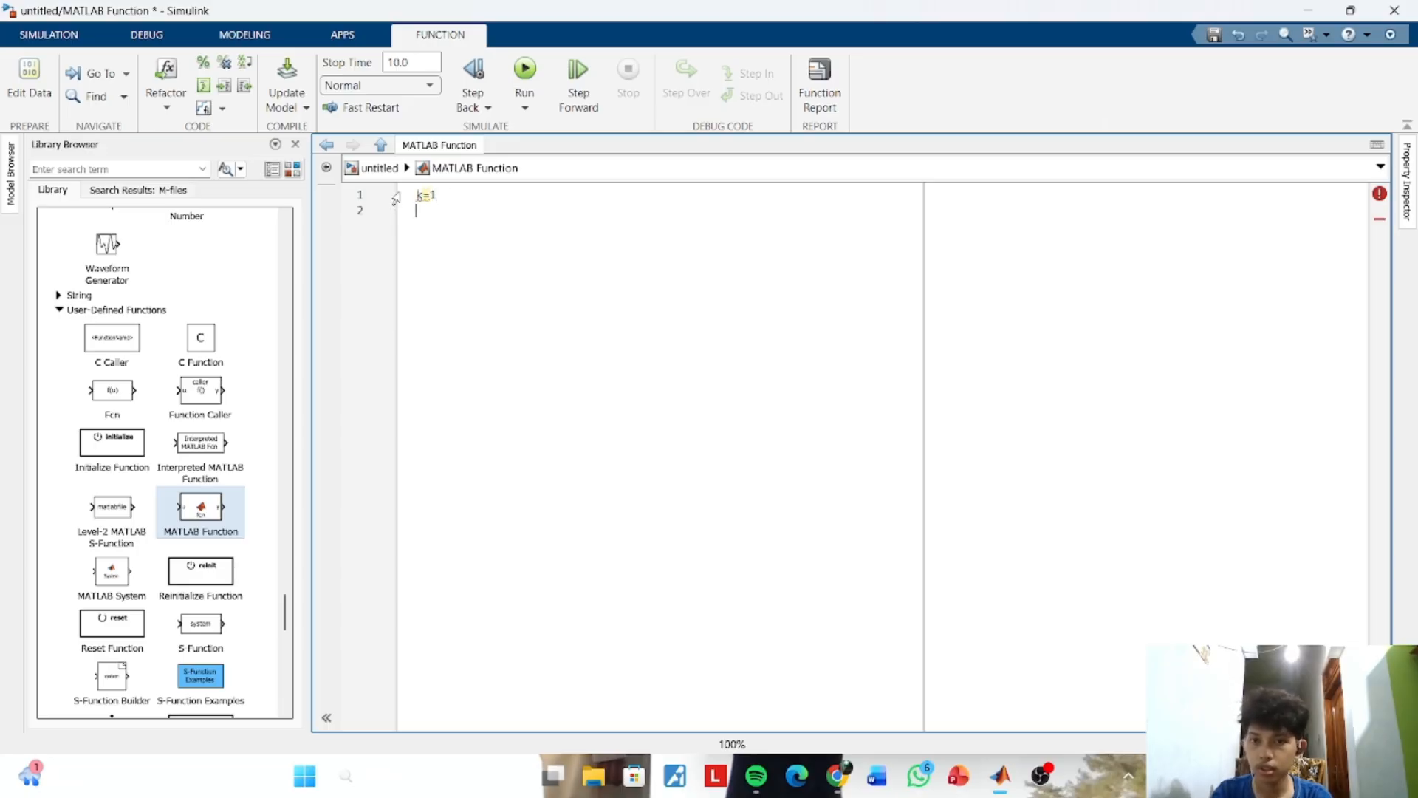
{"action": "type", "text": "r=2"}
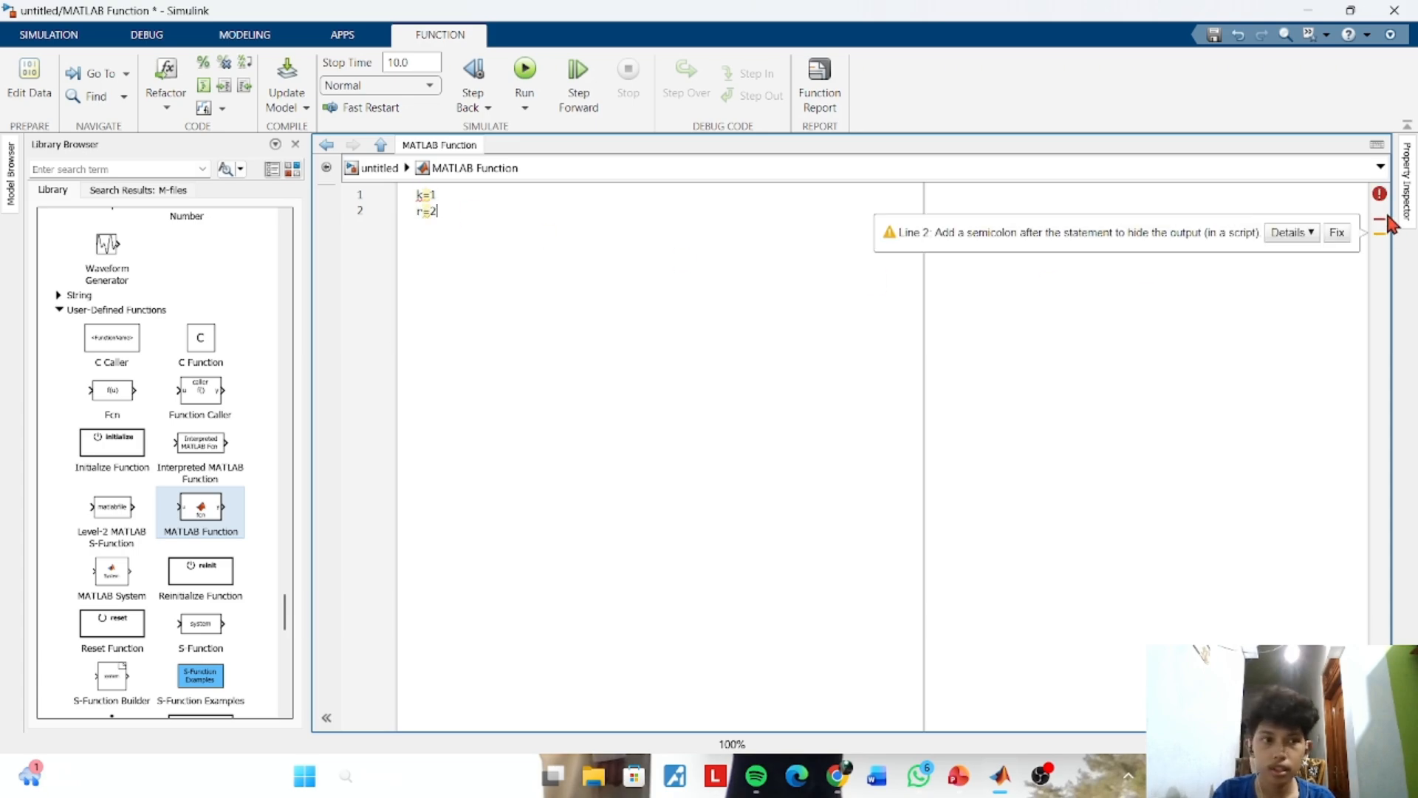
{"action": "left_click", "coordinate": [437, 195]}
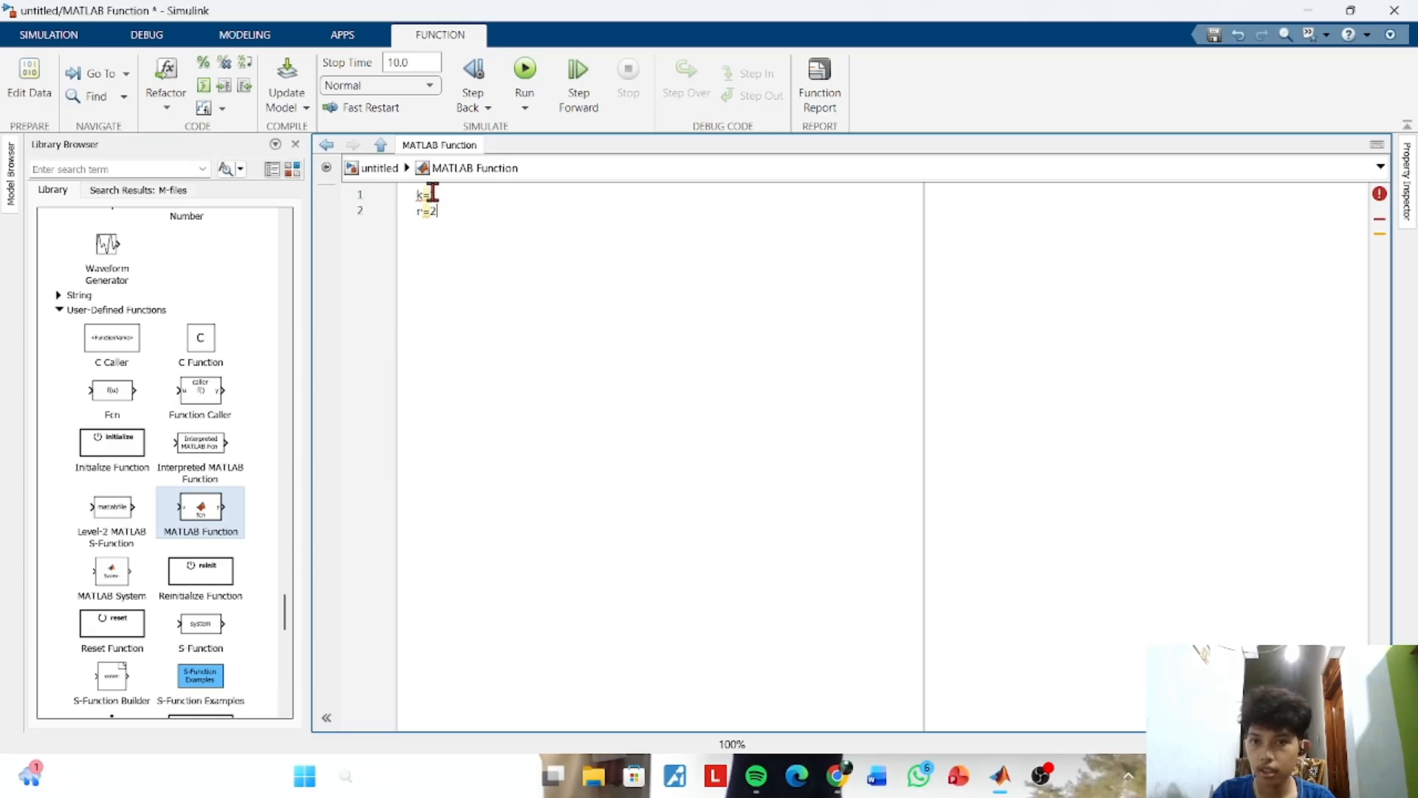
{"action": "key", "text": "Return"}
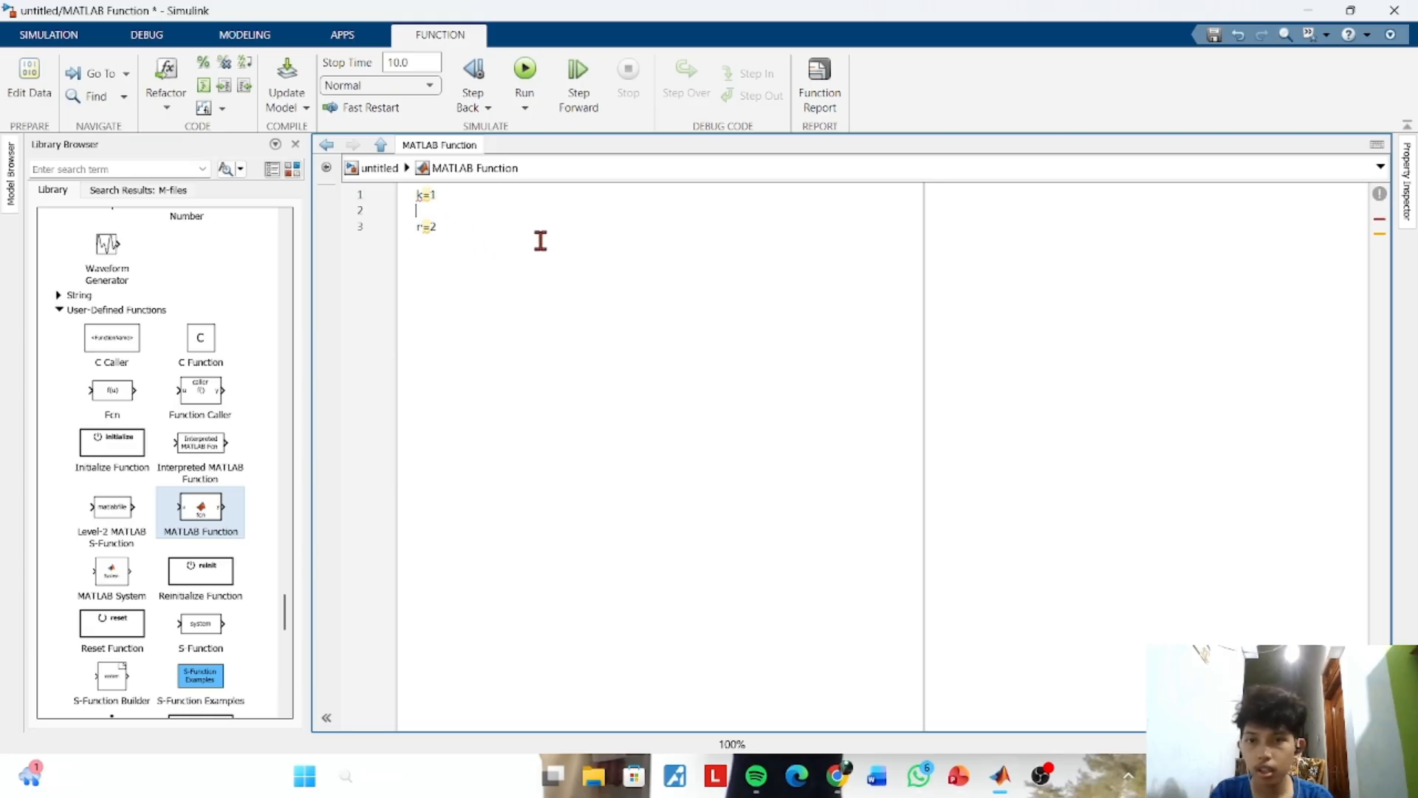
{"action": "key", "text": "BackSpace"}
{"action": "left_click", "coordinate": [557, 247]}
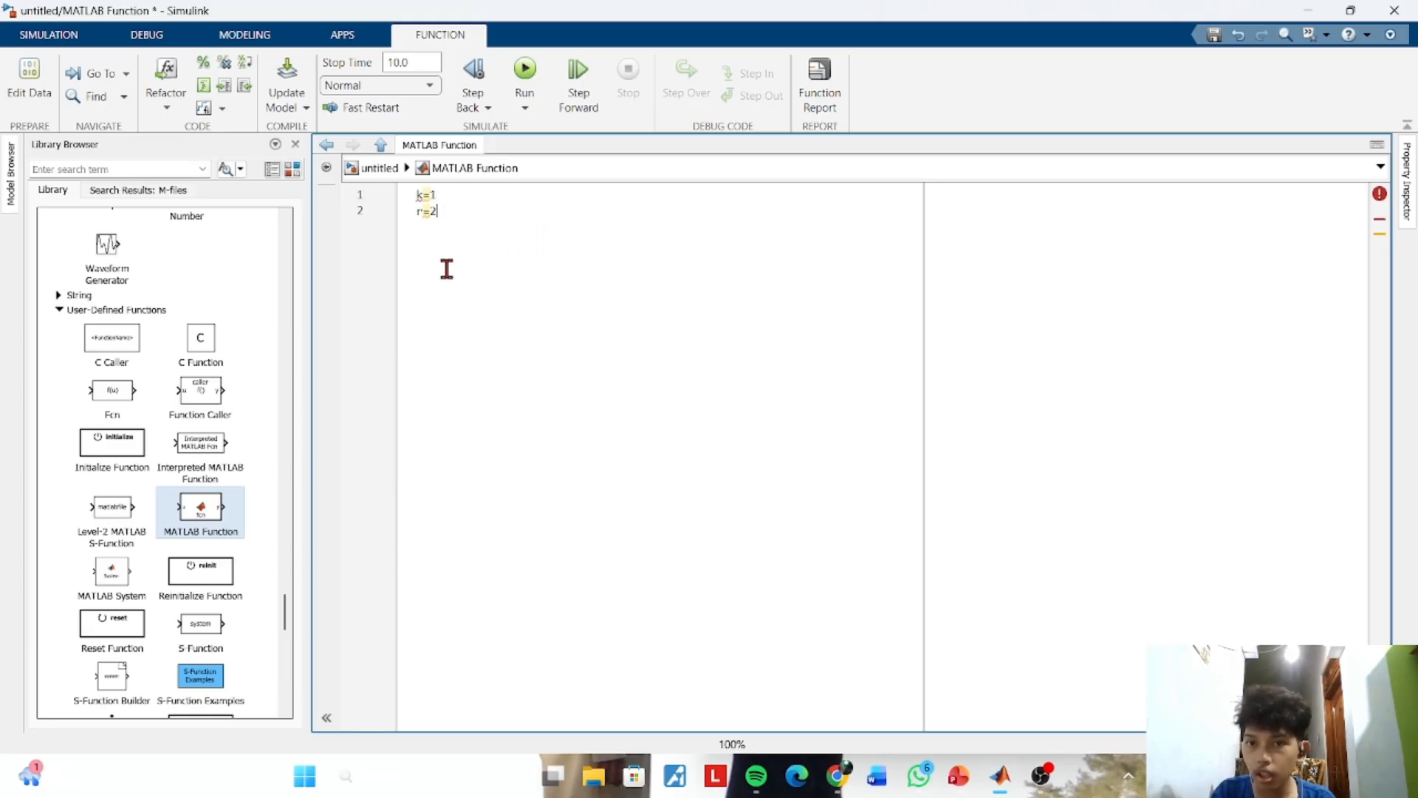
{"action": "left_click", "coordinate": [384, 168]}
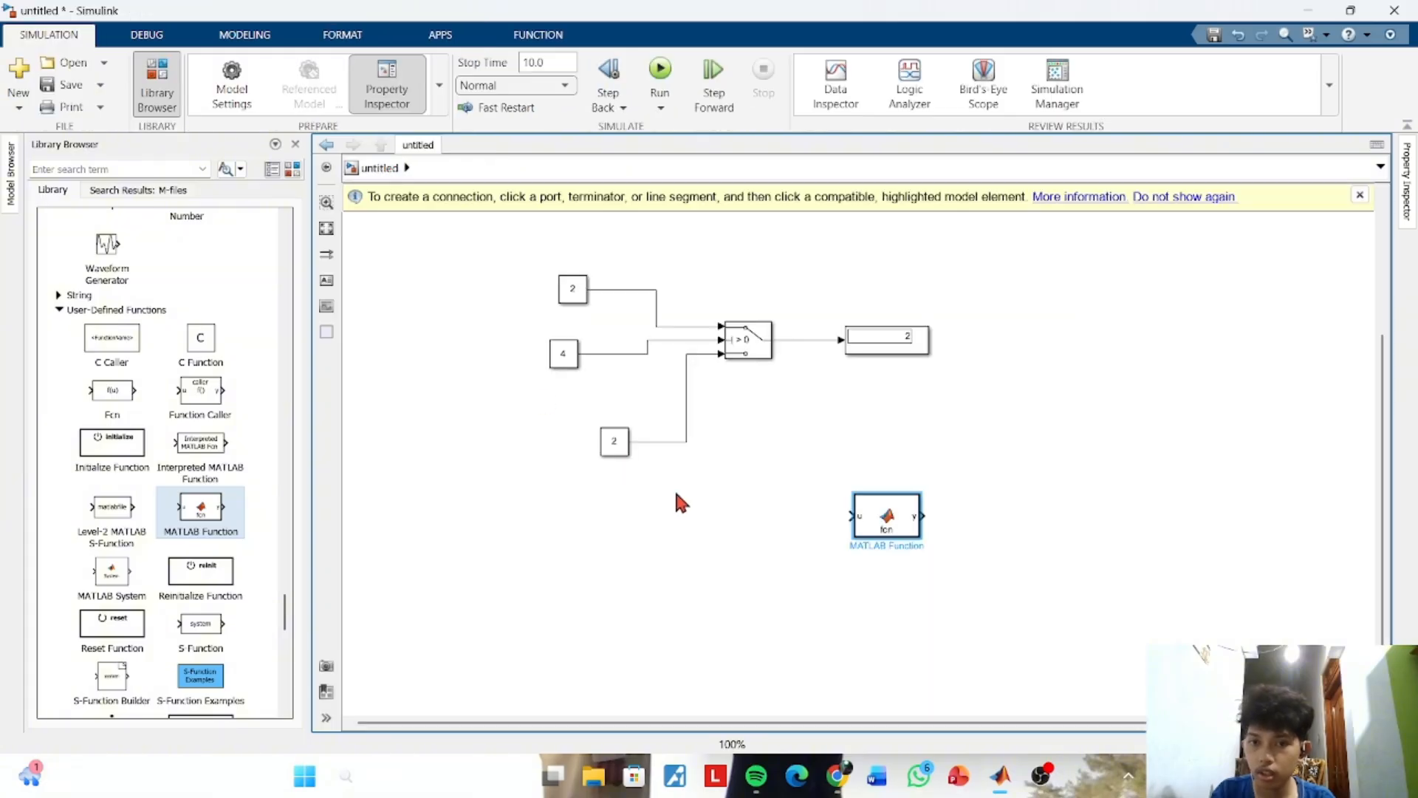
Insert a Constant block beside the MATLAB Function block and connect its output to input u
{"action": "left_click", "coordinate": [811, 539]}
{"action": "left_click_drag", "start_coordinate": [758, 510], "coordinate": [732, 442]}
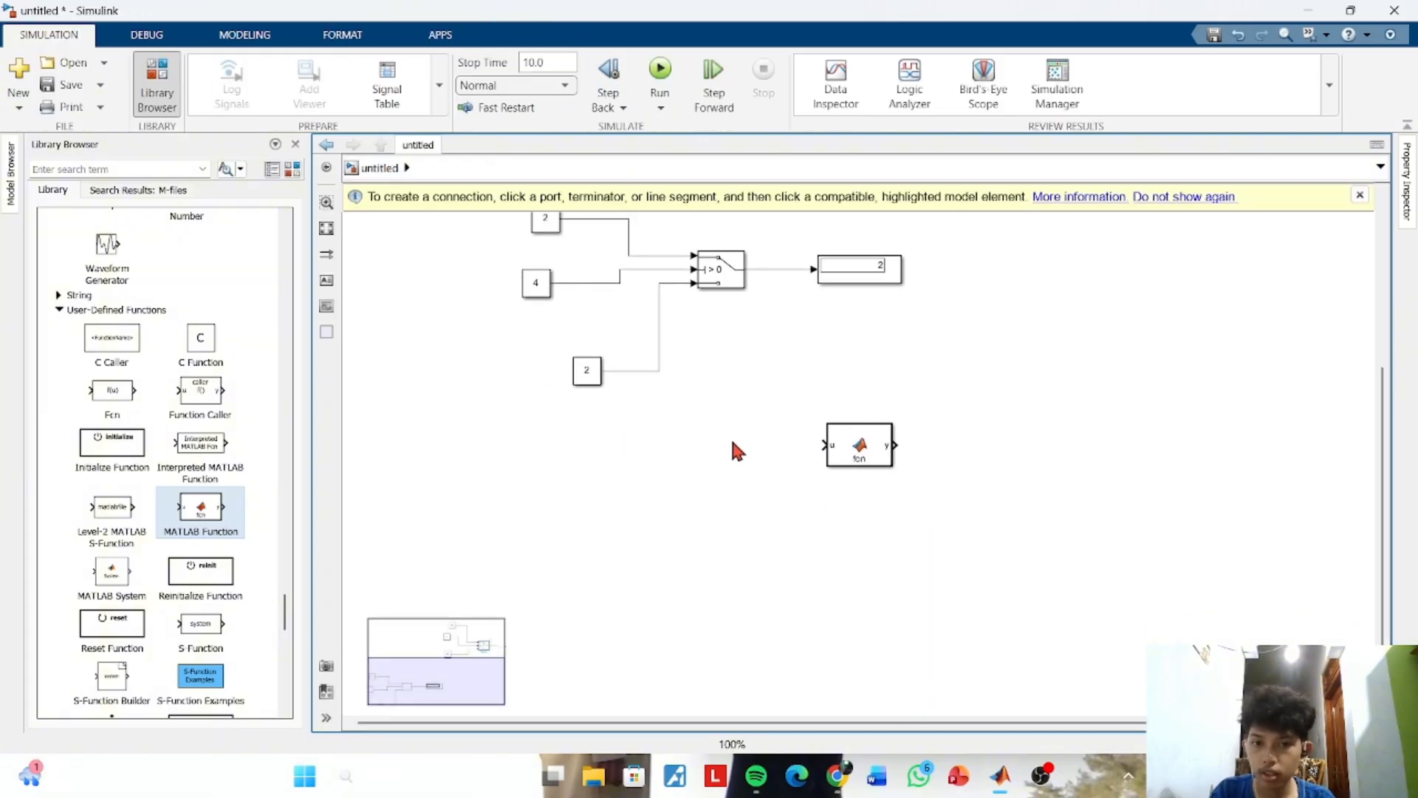
{"action": "double_click", "coordinate": [746, 395]}
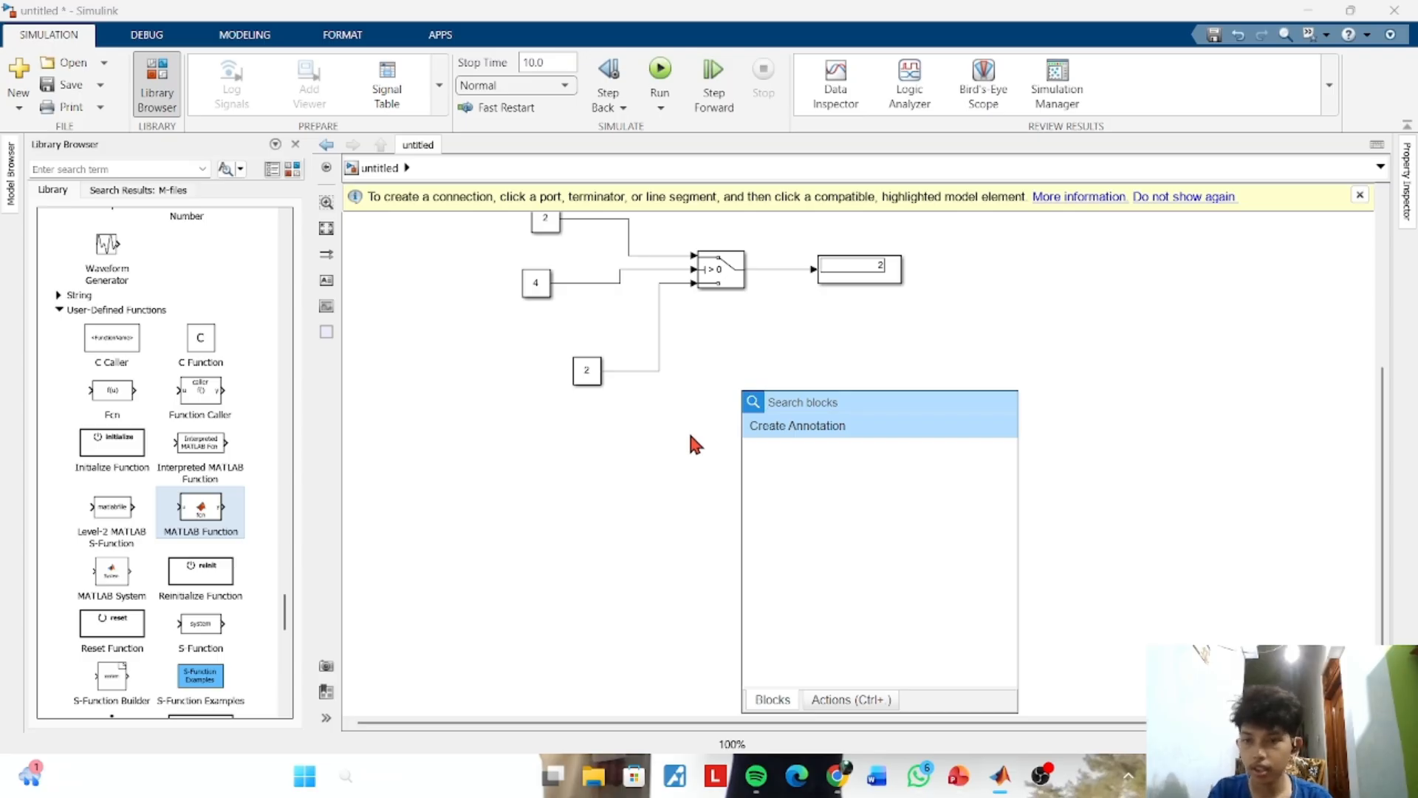
{"action": "type", "text": "con"}
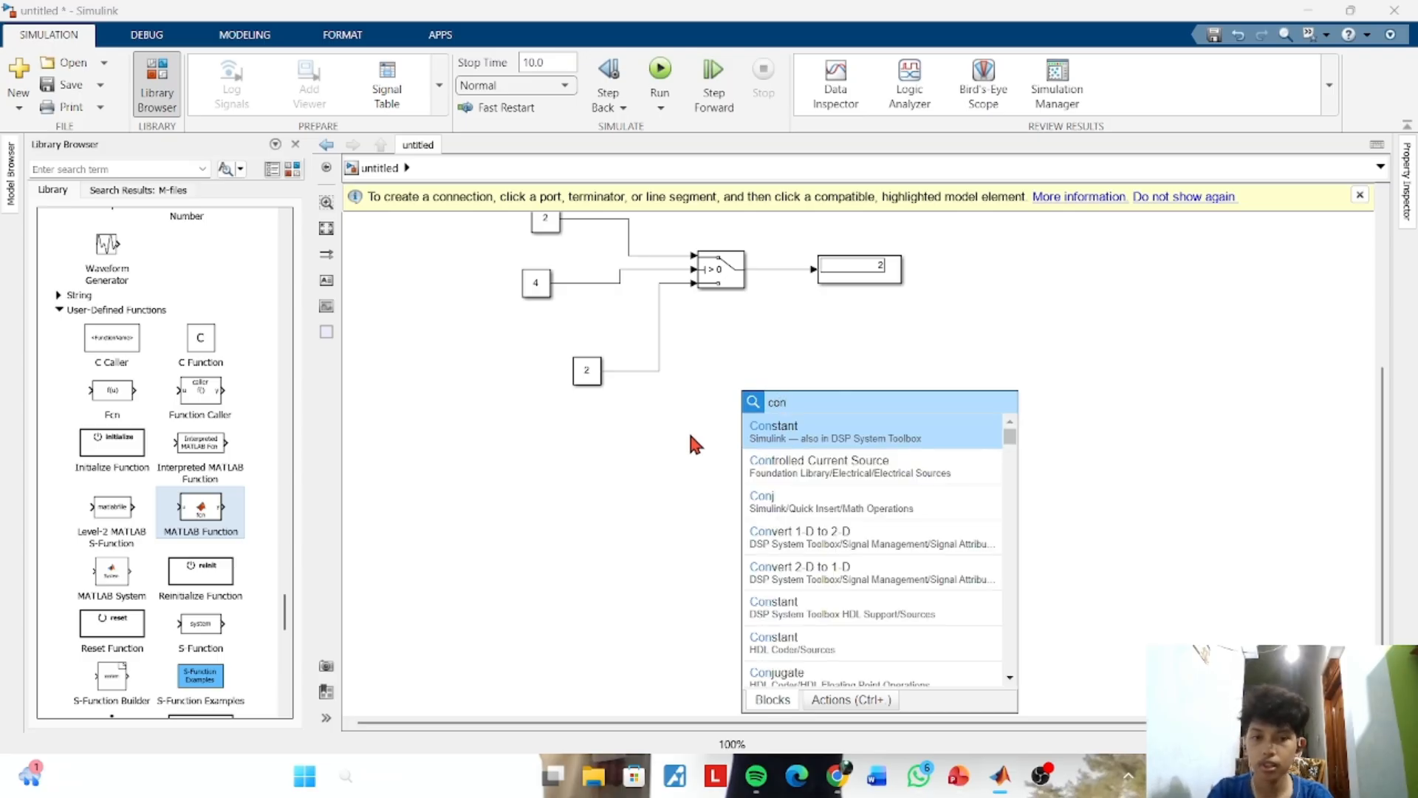
{"action": "key", "text": "Return"}
{"action": "left_click_drag", "start_coordinate": [758, 411], "coordinate": [824, 445]}
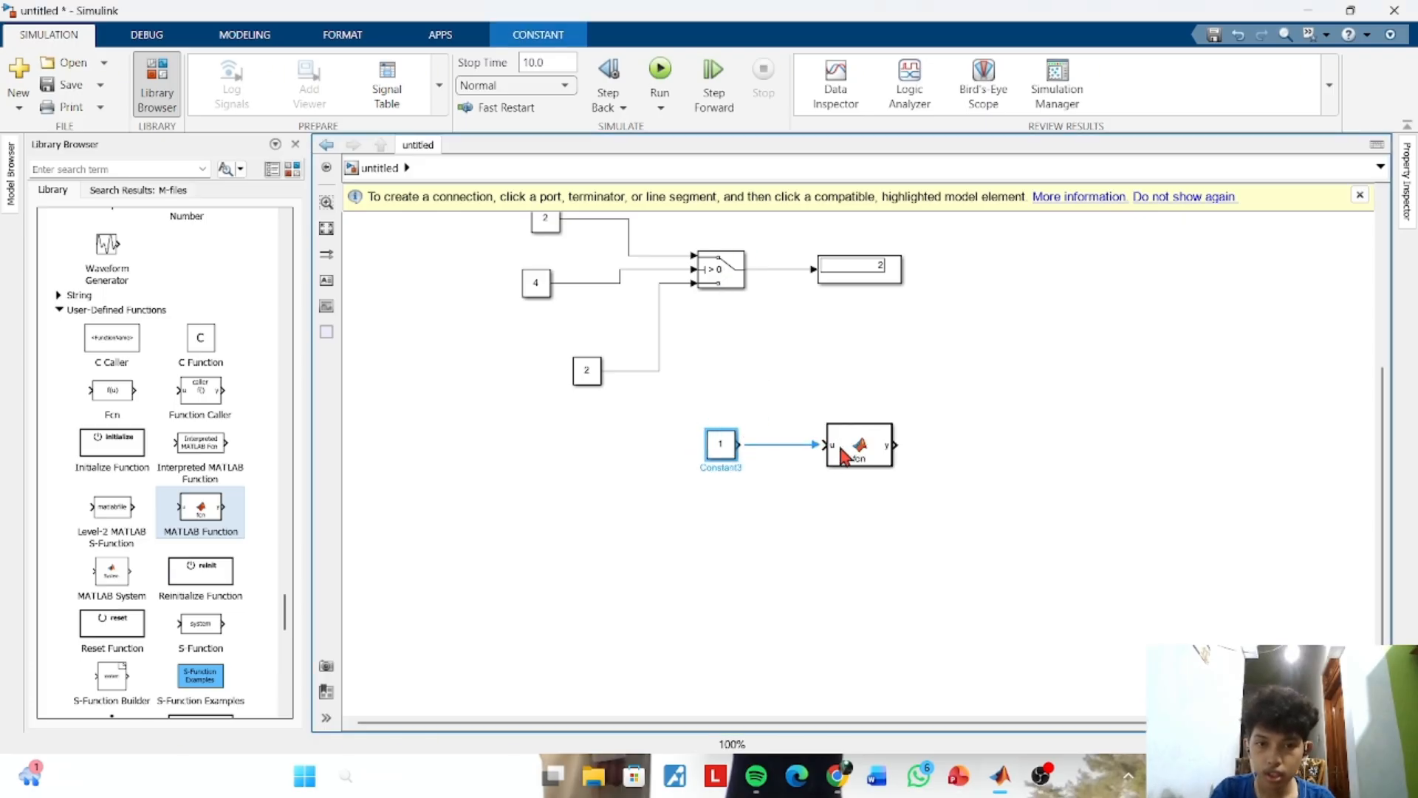
{"action": "double_click", "coordinate": [721, 446]}
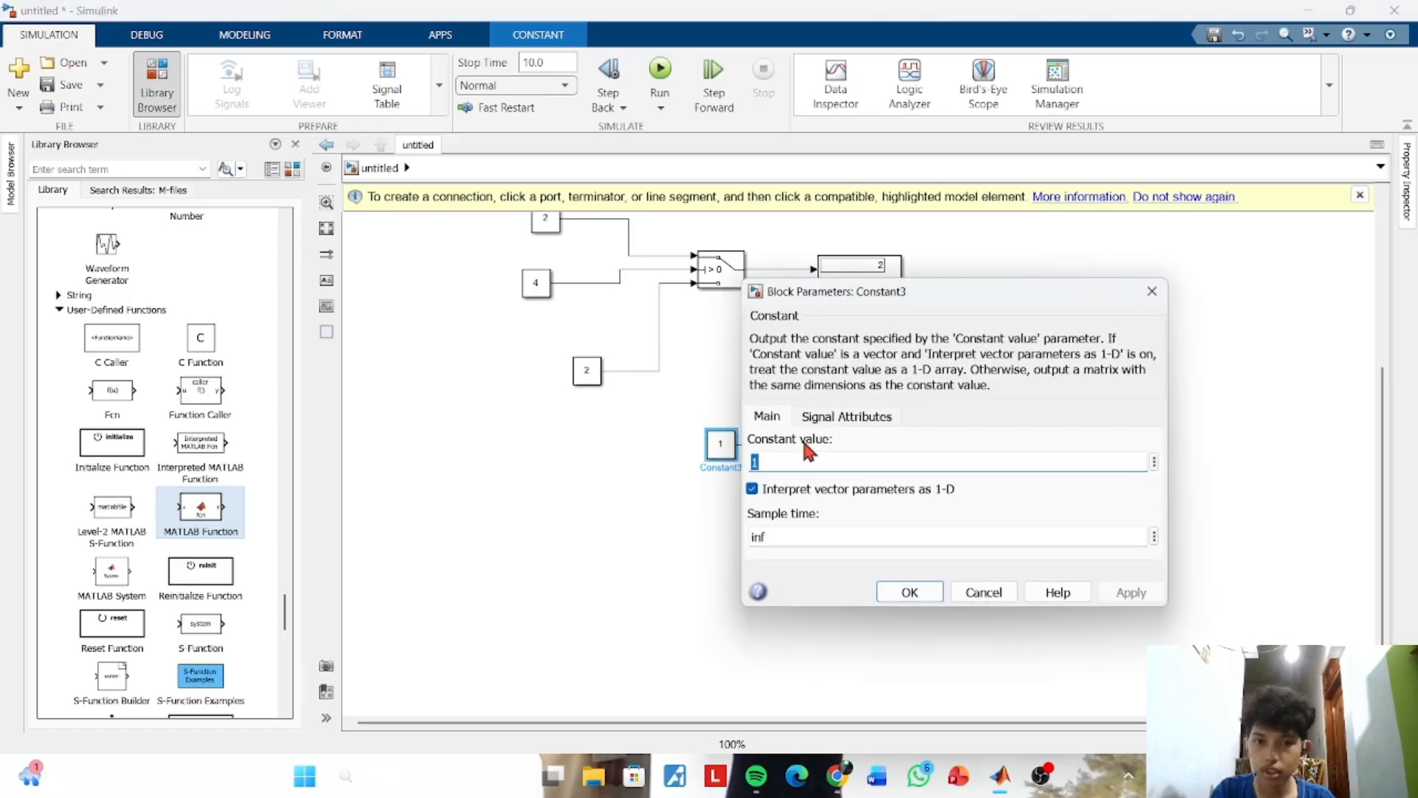
{"action": "key", "text": "BackSpace"}
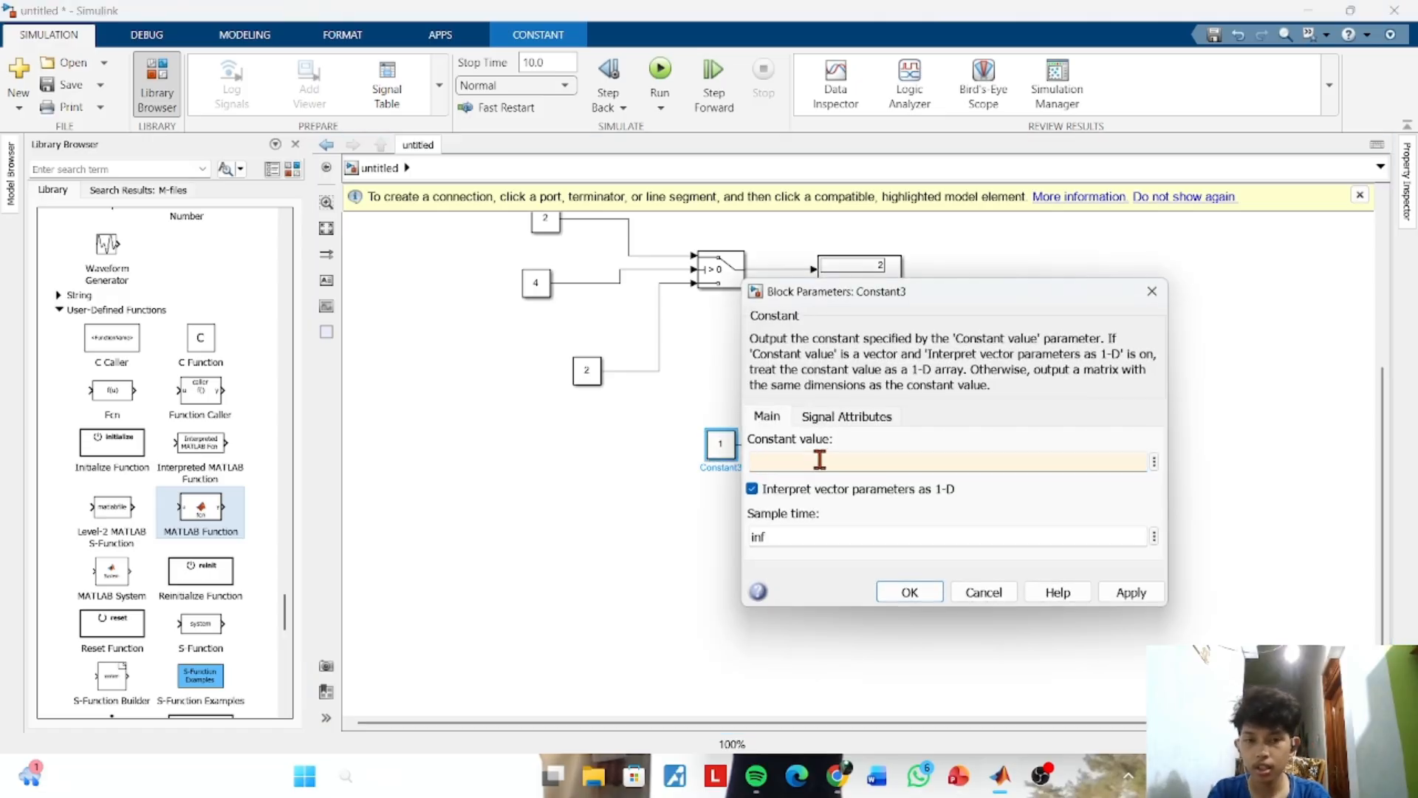
{"action": "type", "text": "k+"}
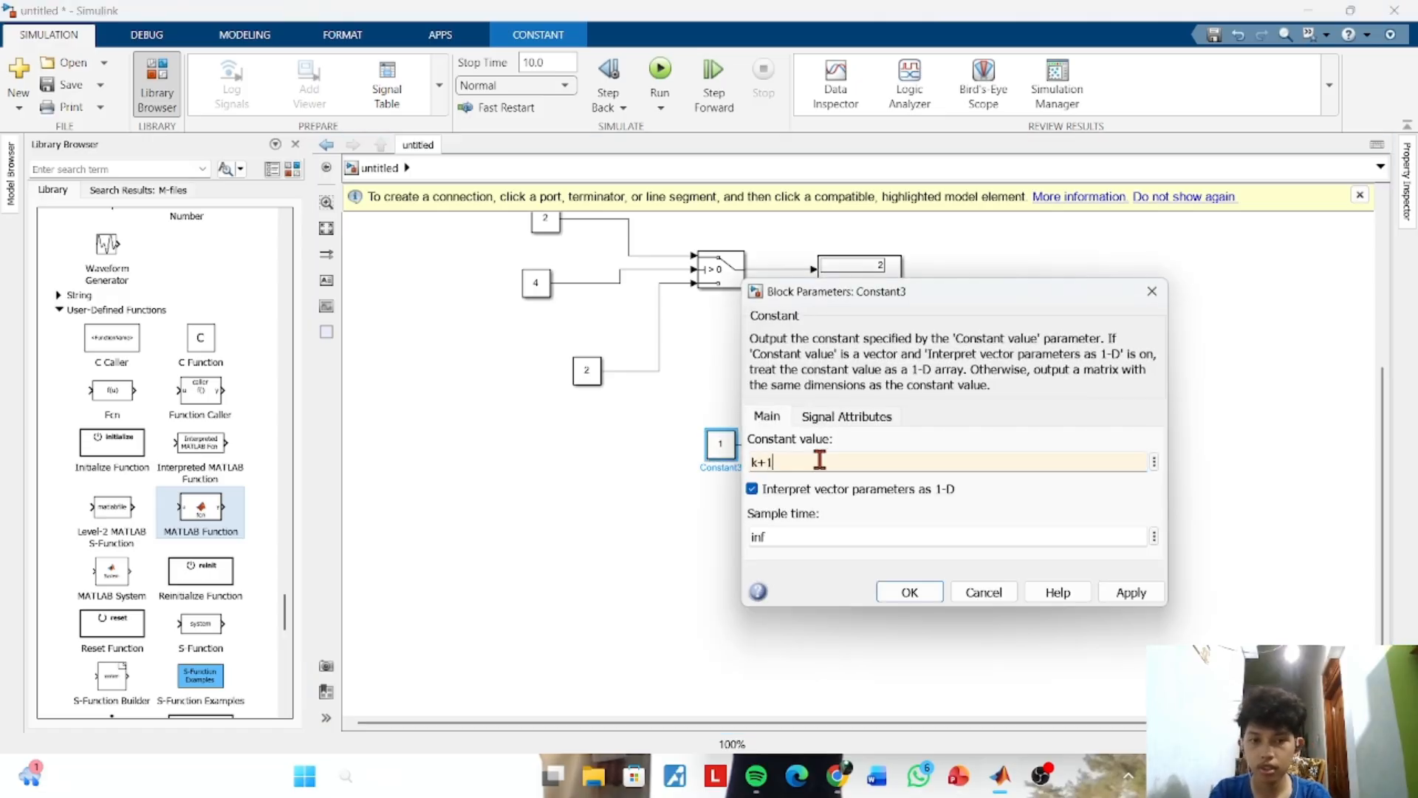
{"action": "left_click", "coordinate": [889, 584]}
{"action": "left_click", "coordinate": [1087, 519]}
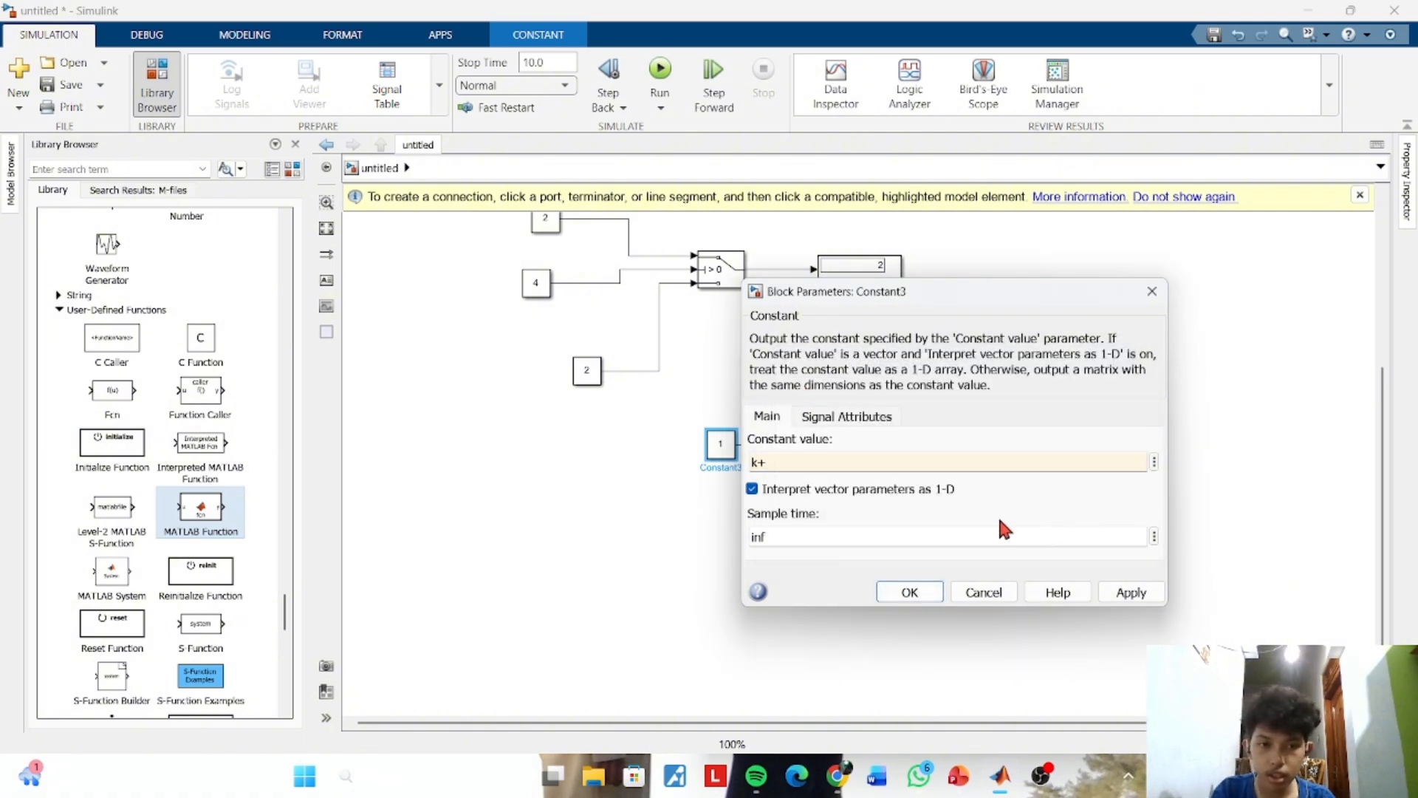
{"action": "left_click", "coordinate": [804, 464]}
{"action": "left_click", "coordinate": [1153, 296]}
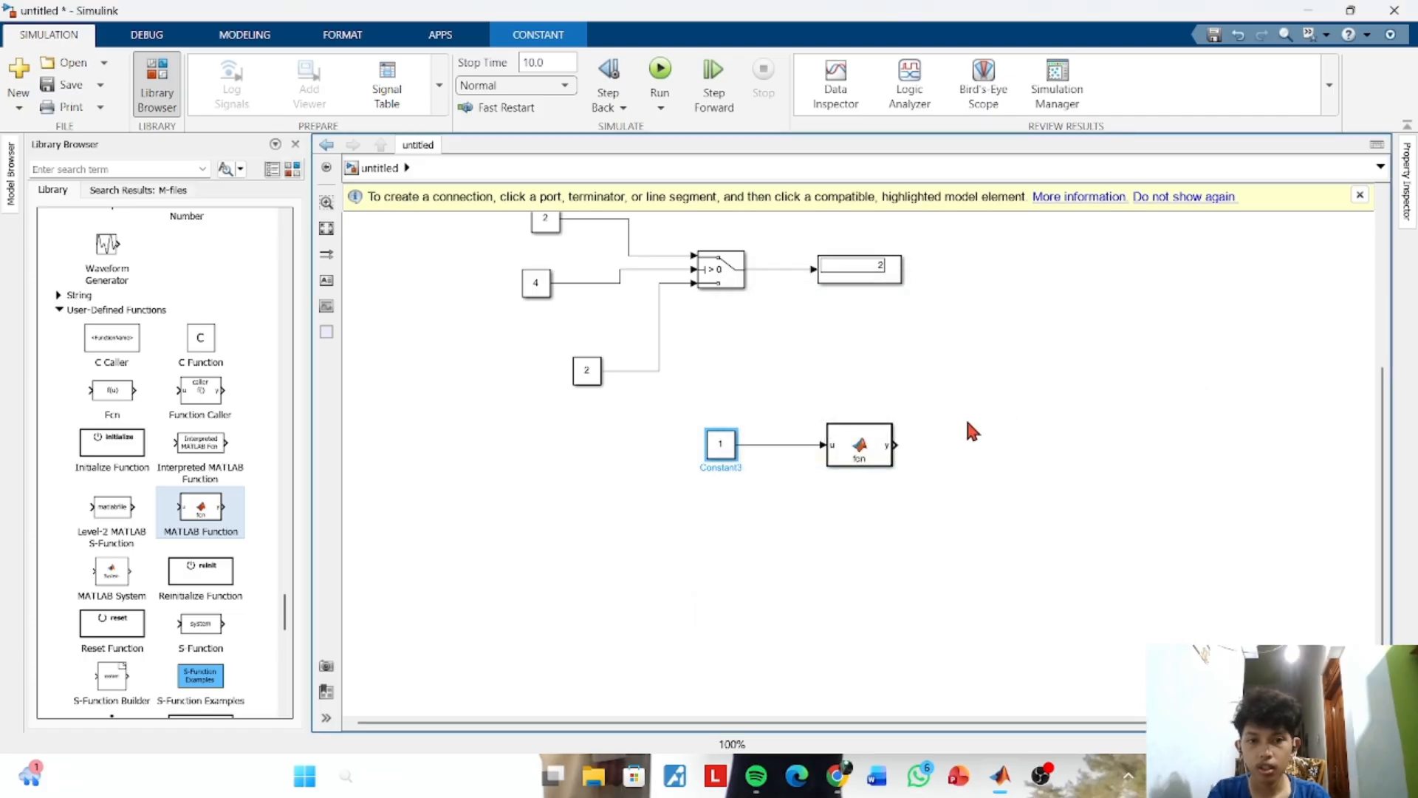
Review the MATLAB Function block's code and the parameters of the Constant block that feeds it
{"action": "double_click", "coordinate": [864, 438]}
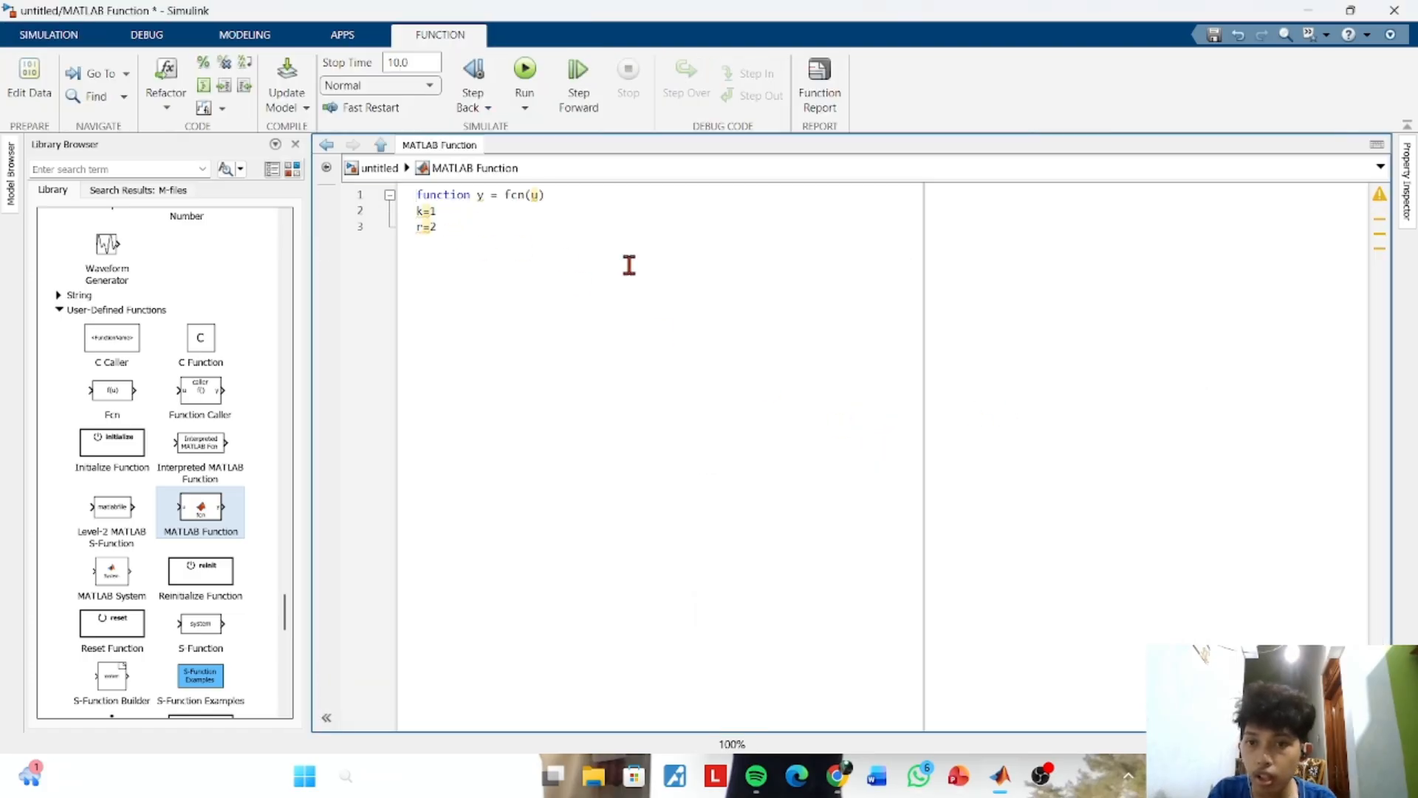
{"action": "left_click", "coordinate": [378, 167]}
{"action": "left_click", "coordinate": [715, 444]}
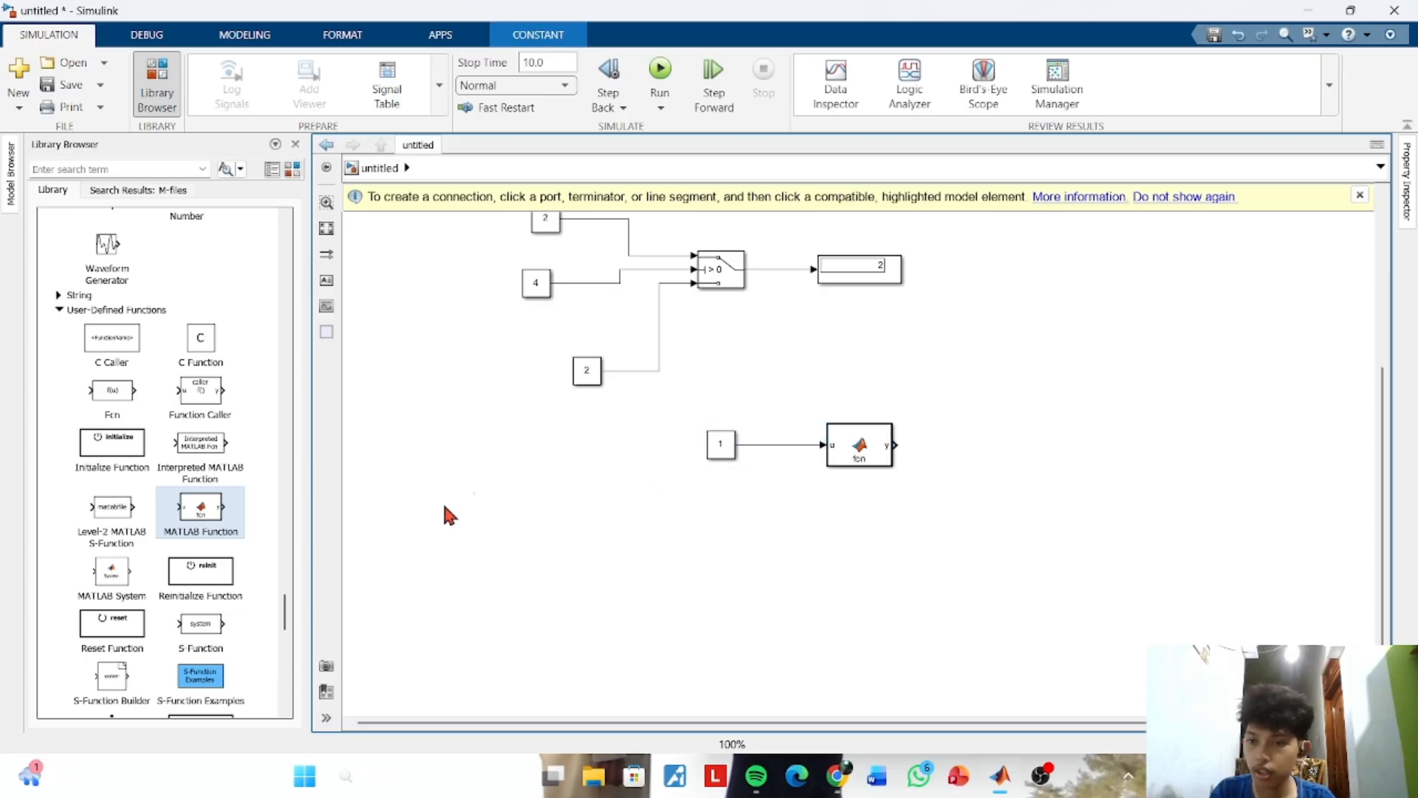
{"action": "scroll", "coordinate": [163, 437], "scroll_direction": "down", "scroll_amount": 1}
{"action": "scroll", "coordinate": [164, 441], "scroll_direction": "down", "scroll_amount": 4}
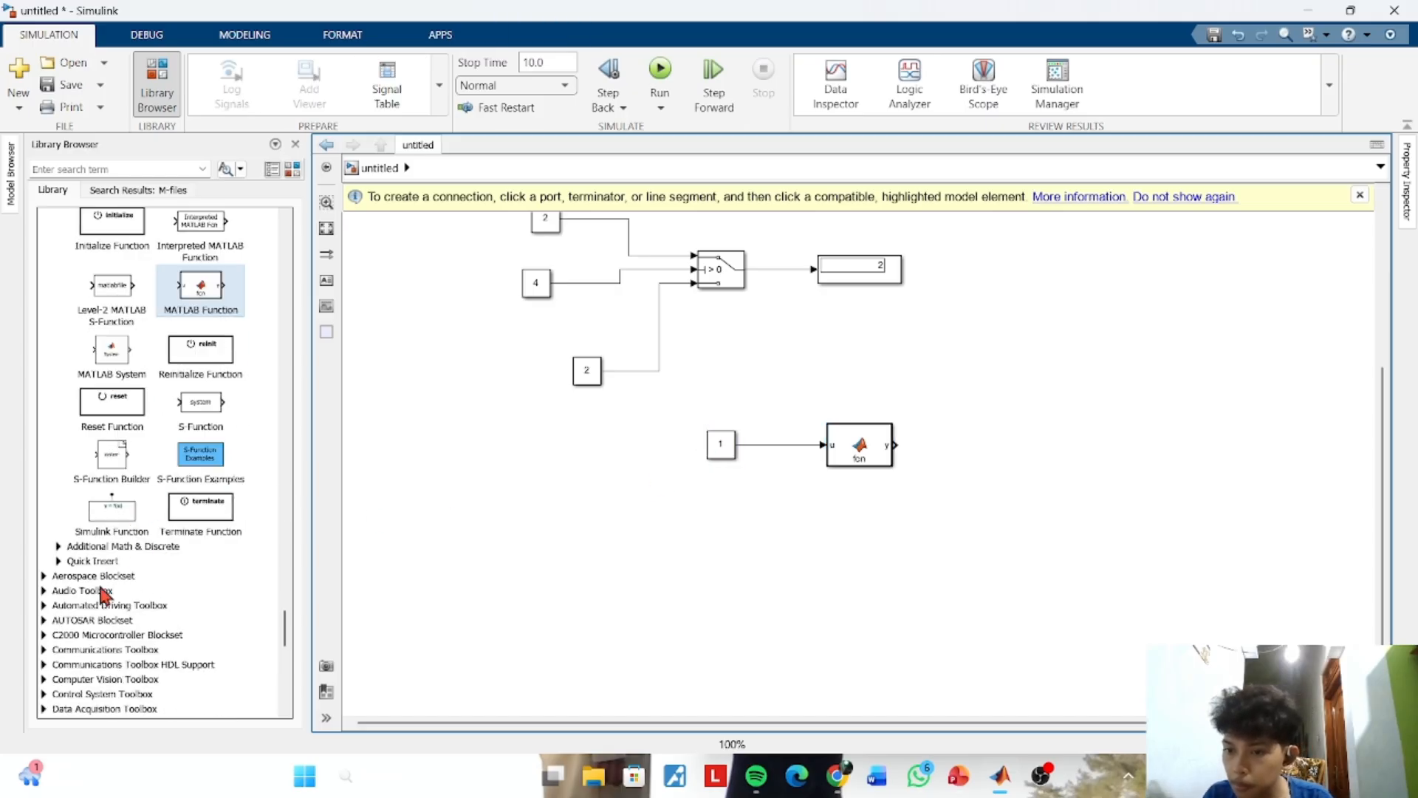
{"action": "left_click", "coordinate": [647, 484]}
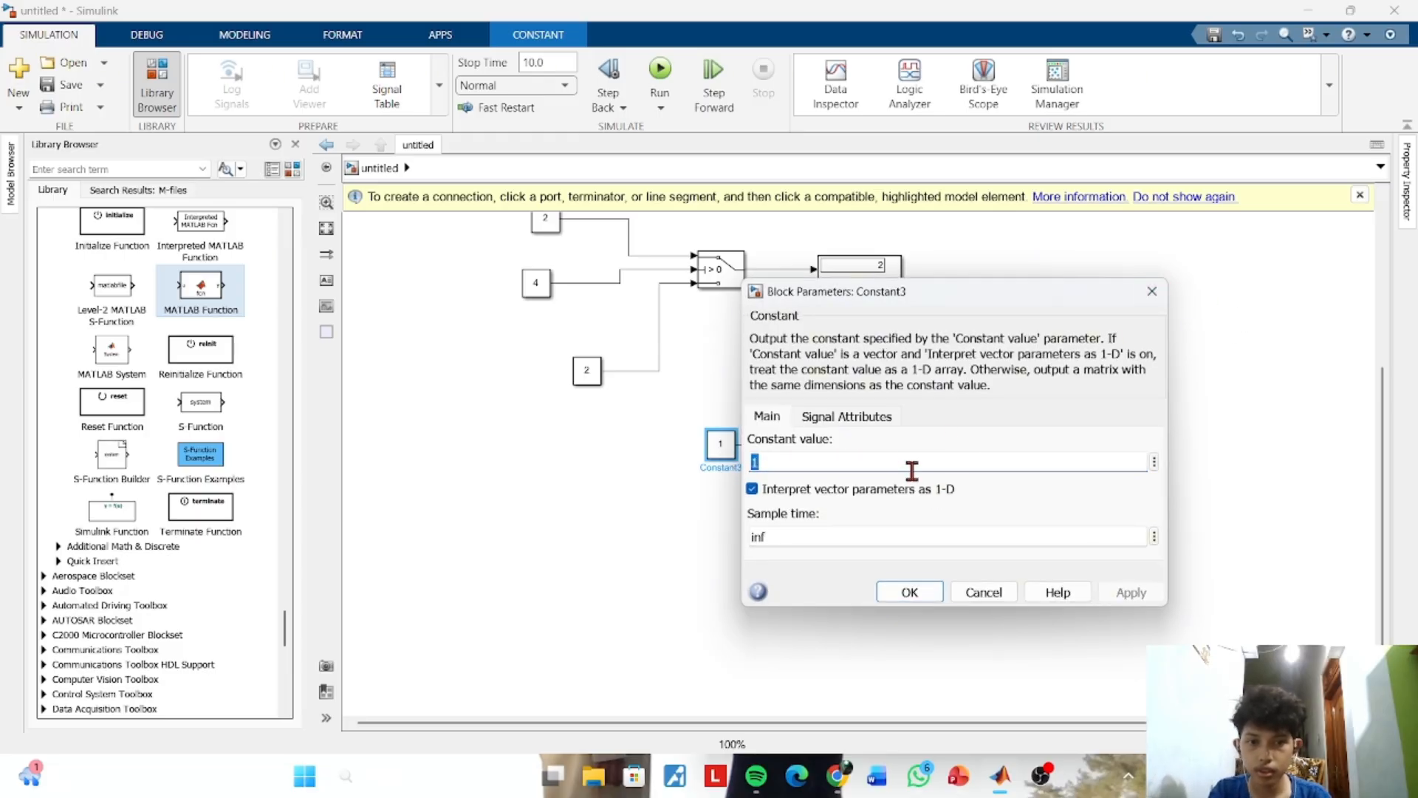
{"action": "left_click", "coordinate": [1152, 291]}
Look through the Simulink library's logic, math, Ports & Subsystems, Sinks, Sources and User-Defined Functions blocks for a suitable function block
{"action": "scroll", "coordinate": [147, 545], "scroll_direction": "down", "scroll_amount": 3}
{"action": "scroll", "coordinate": [147, 547], "scroll_direction": "up", "scroll_amount": 6}
{"action": "scroll", "coordinate": [136, 533], "scroll_direction": "up", "scroll_amount": 12}
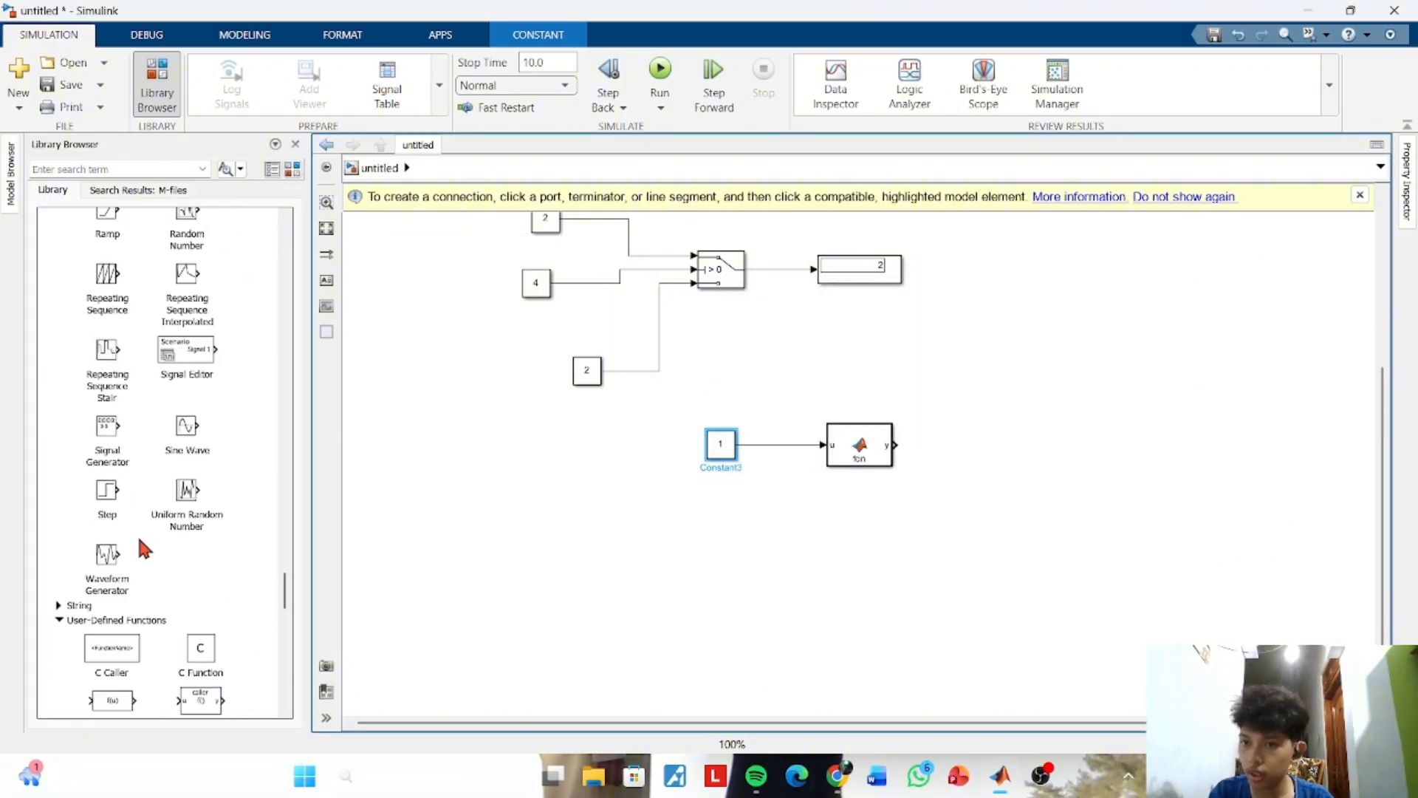
{"action": "scroll", "coordinate": [134, 548], "scroll_direction": "up", "scroll_amount": 10}
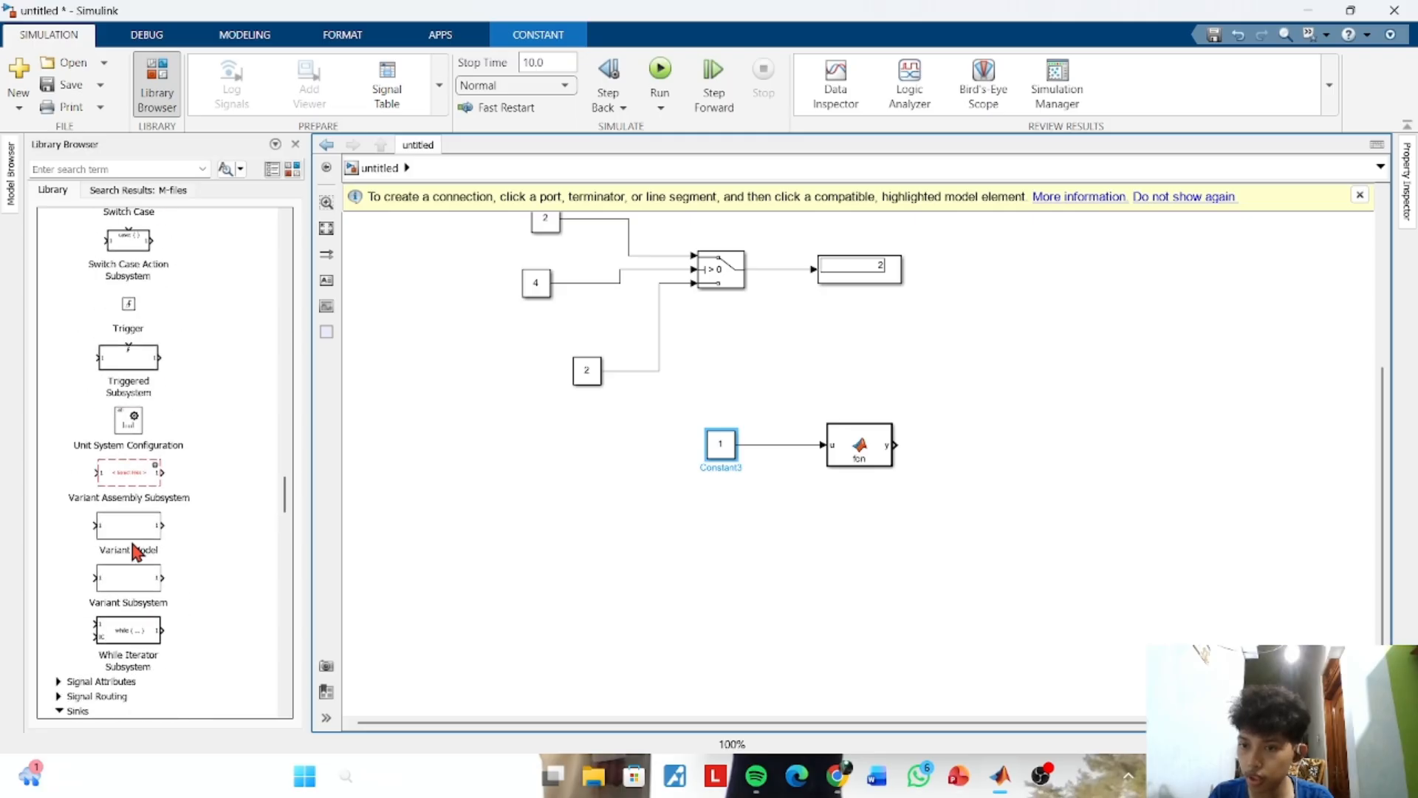
{"action": "scroll", "coordinate": [131, 547], "scroll_direction": "up", "scroll_amount": 10}
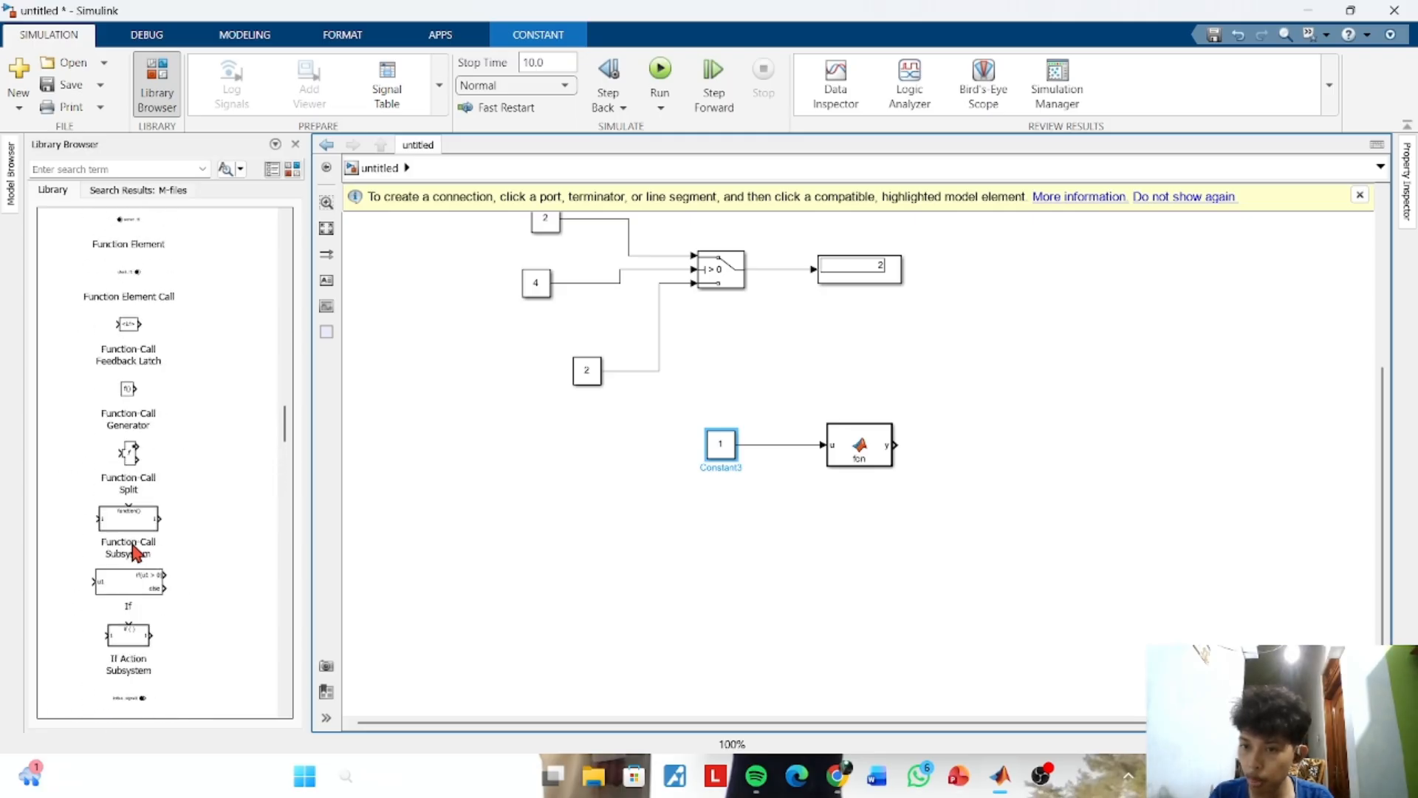
{"action": "scroll", "coordinate": [136, 548], "scroll_direction": "up", "scroll_amount": 10}
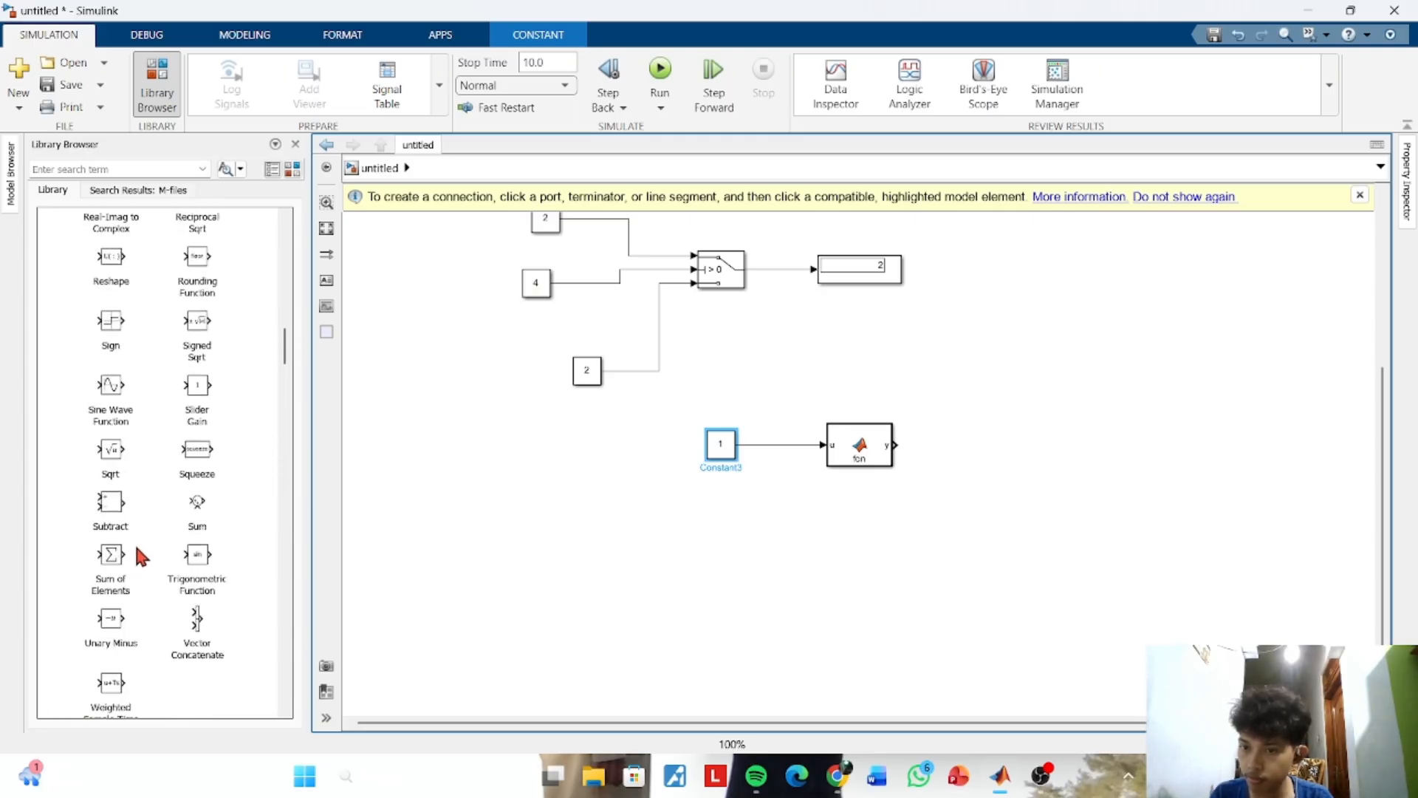
{"action": "scroll", "coordinate": [138, 548], "scroll_direction": "up", "scroll_amount": 10}
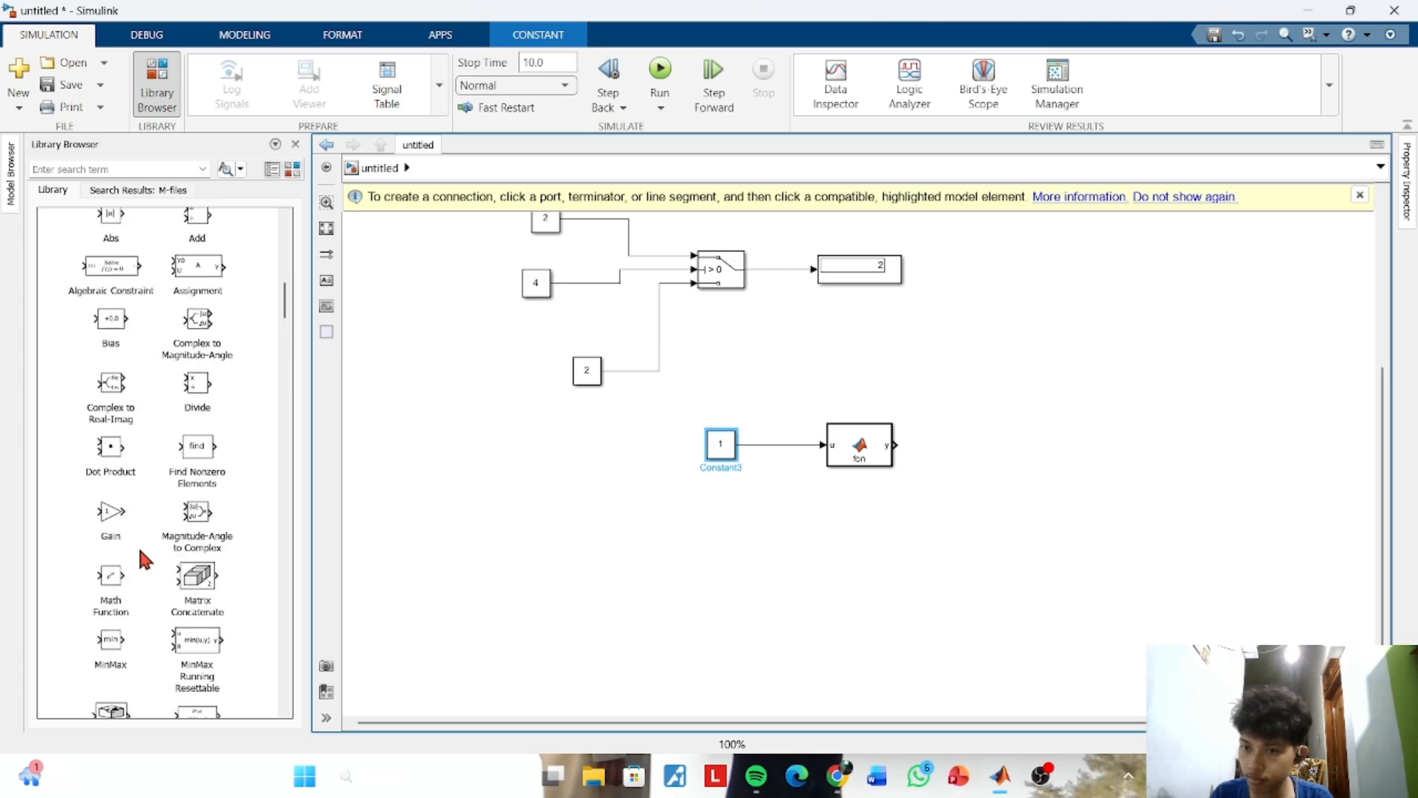
{"action": "scroll", "coordinate": [144, 560], "scroll_direction": "up", "scroll_amount": 8}
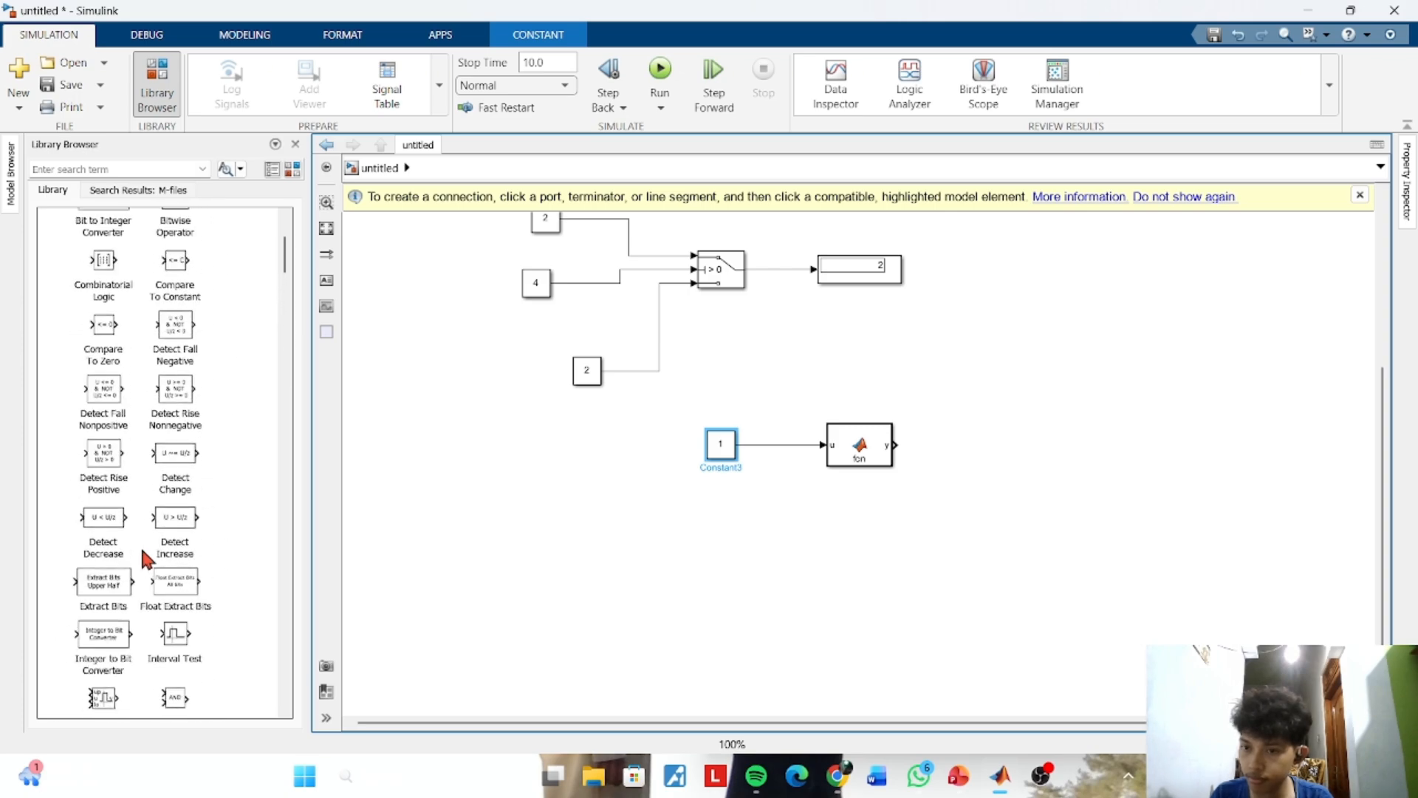
{"action": "scroll", "coordinate": [170, 526], "scroll_direction": "down", "scroll_amount": 15}
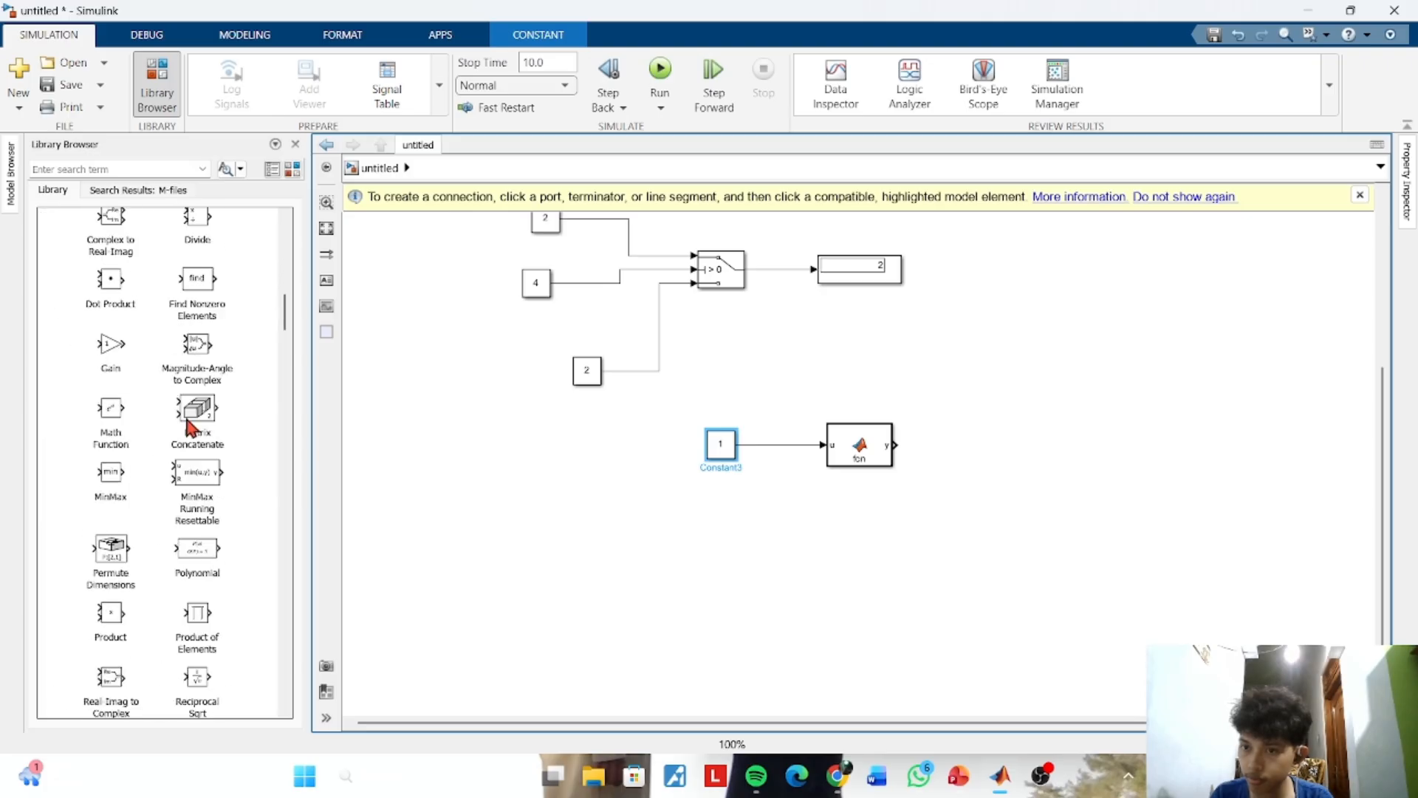
{"action": "scroll", "coordinate": [247, 591], "scroll_direction": "down", "scroll_amount": 15}
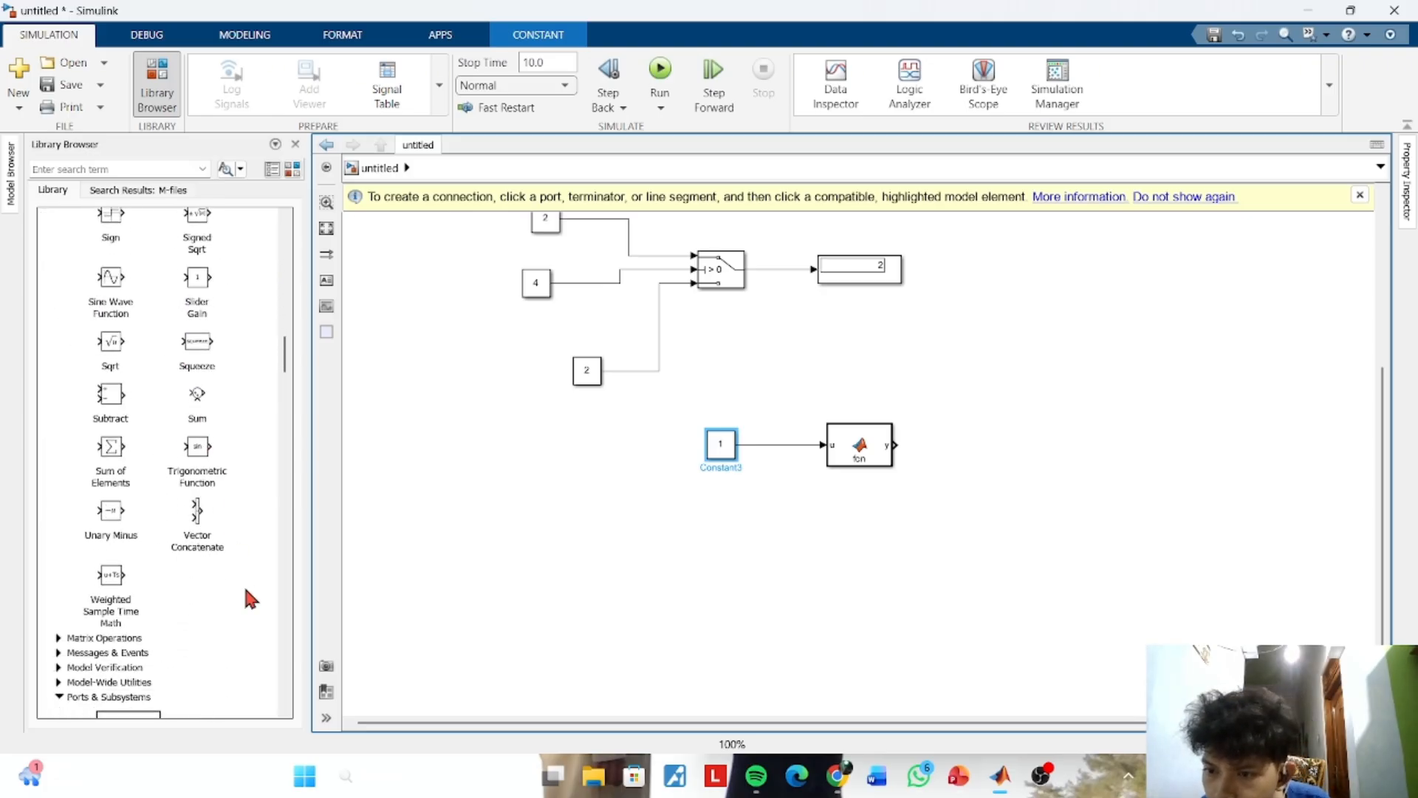
{"action": "scroll", "coordinate": [251, 598], "scroll_direction": "down", "scroll_amount": 10}
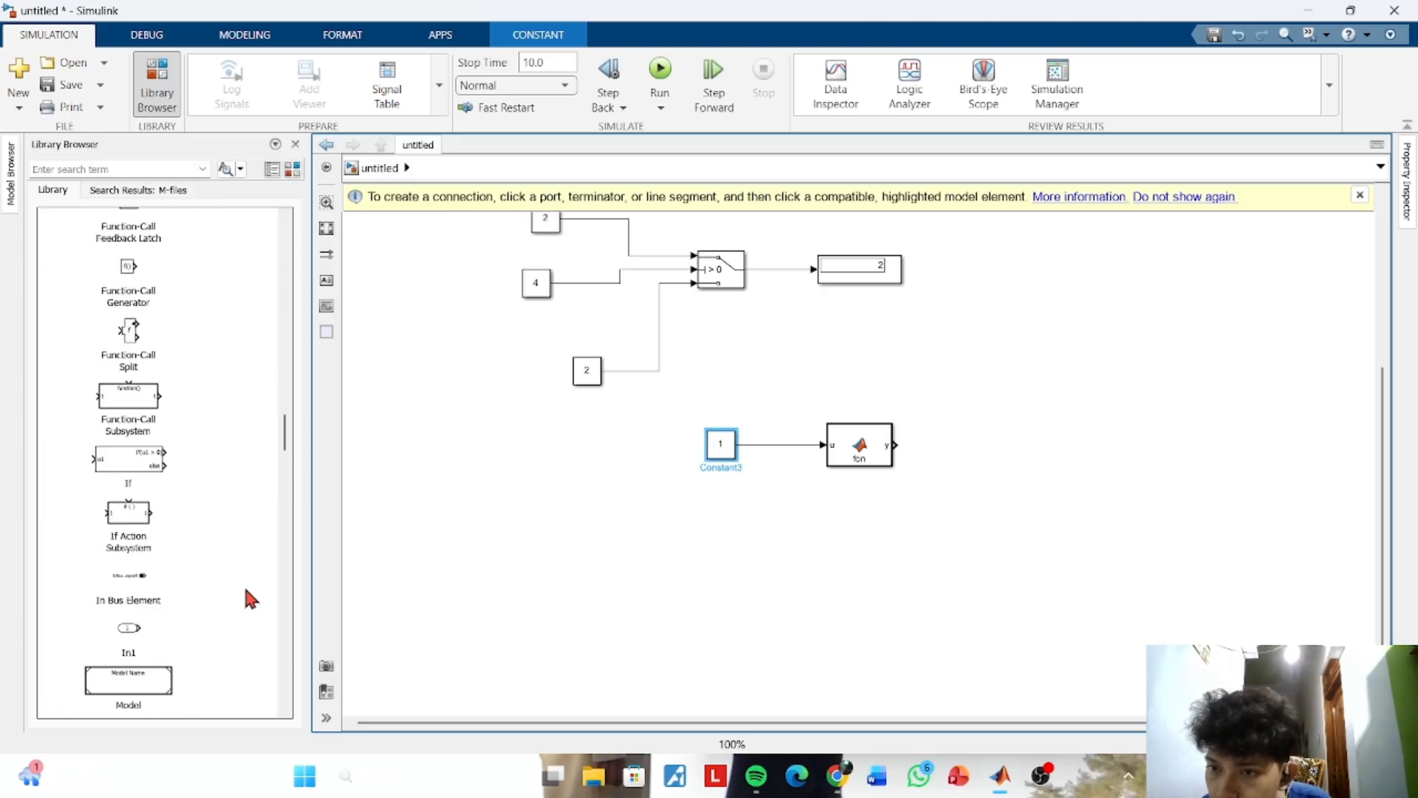
{"action": "scroll", "coordinate": [251, 598], "scroll_direction": "down", "scroll_amount": 10}
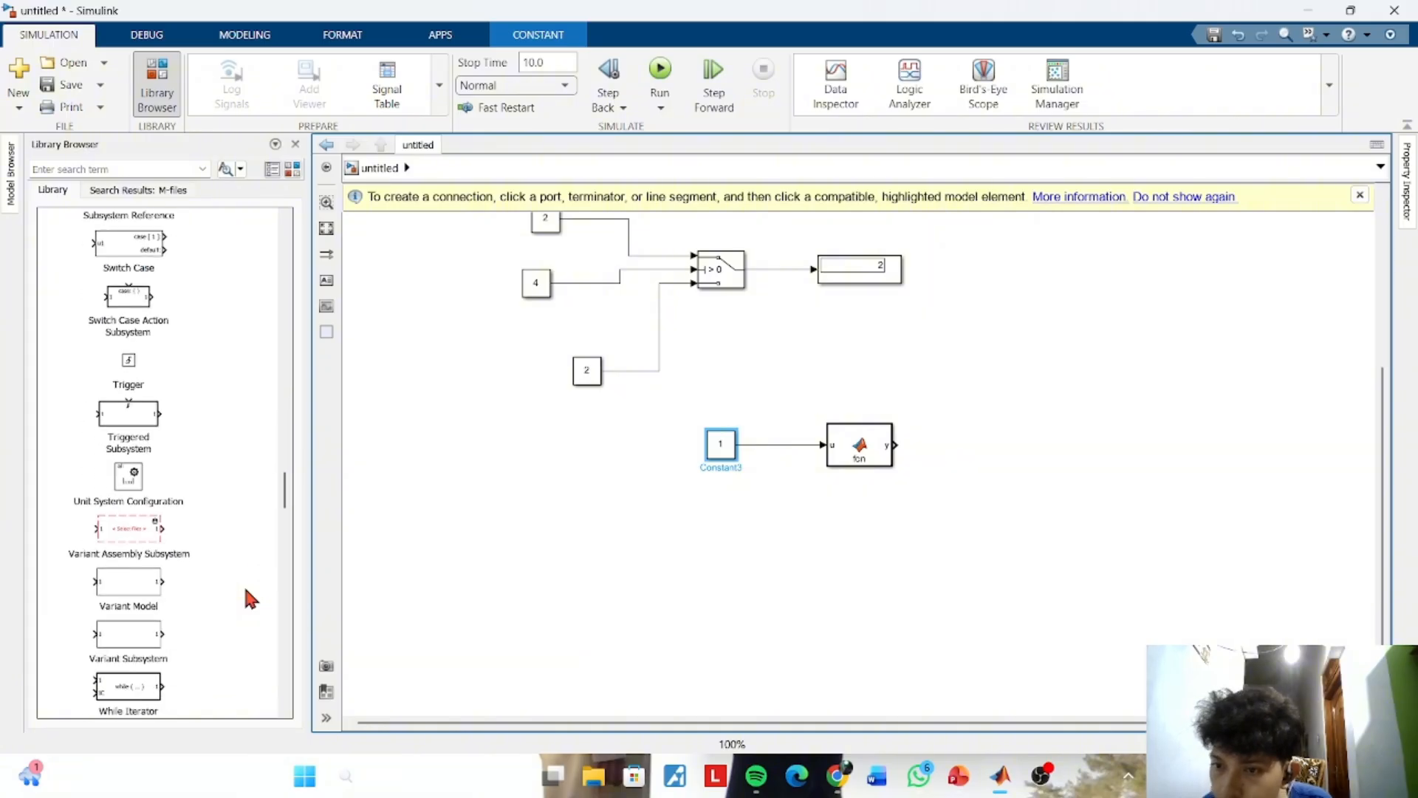
{"action": "scroll", "coordinate": [221, 555], "scroll_direction": "down", "scroll_amount": 5}
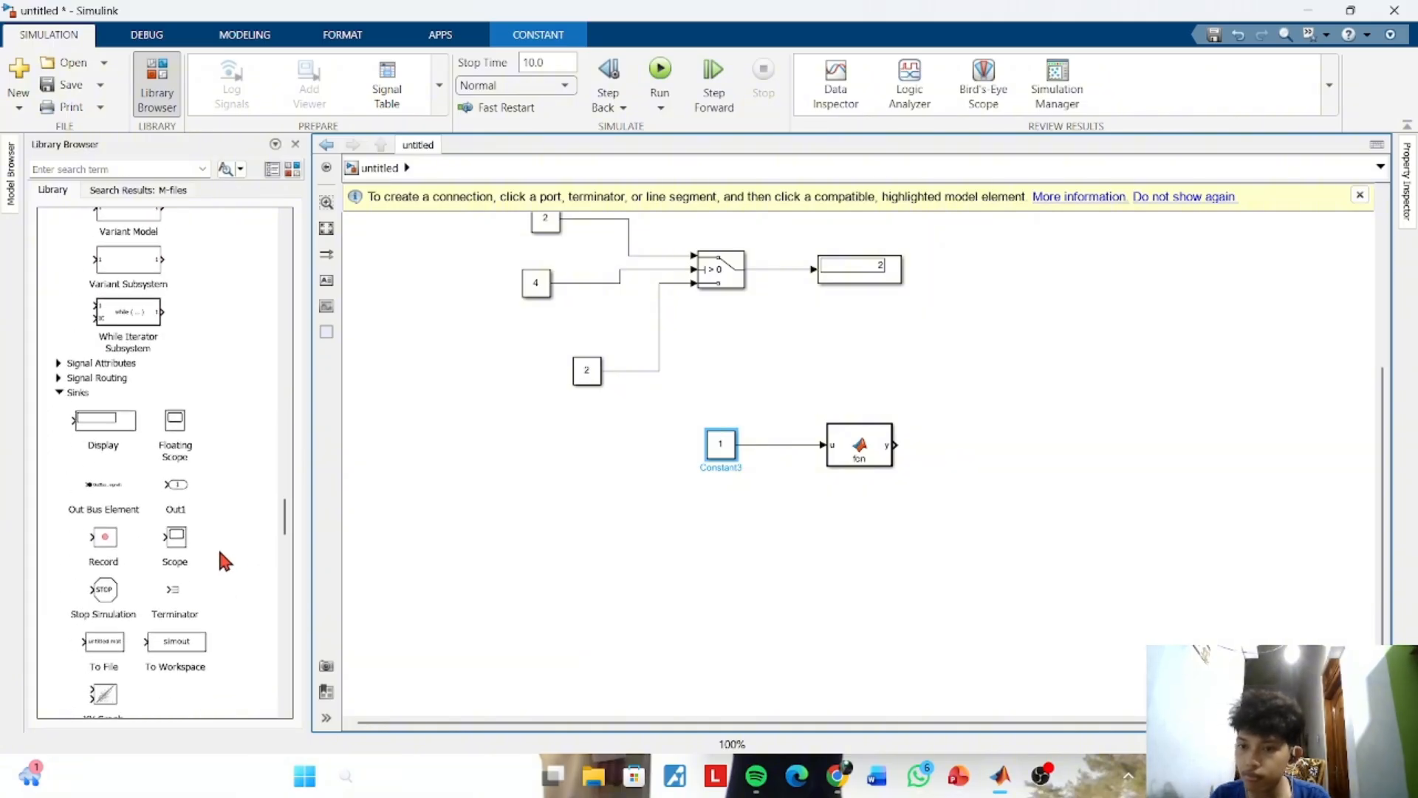
{"action": "scroll", "coordinate": [222, 554], "scroll_direction": "down", "scroll_amount": 10}
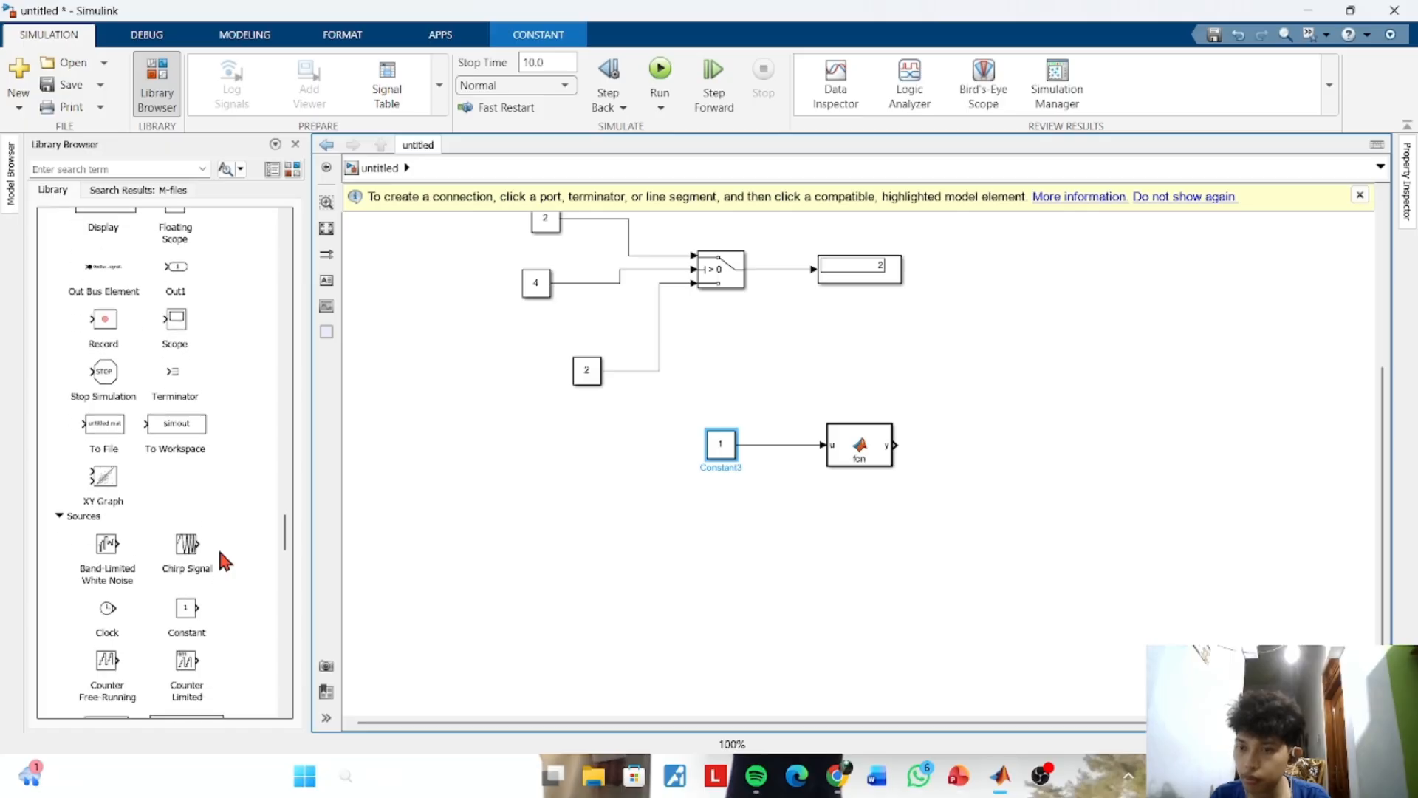
{"action": "scroll", "coordinate": [221, 555], "scroll_direction": "down", "scroll_amount": 10}
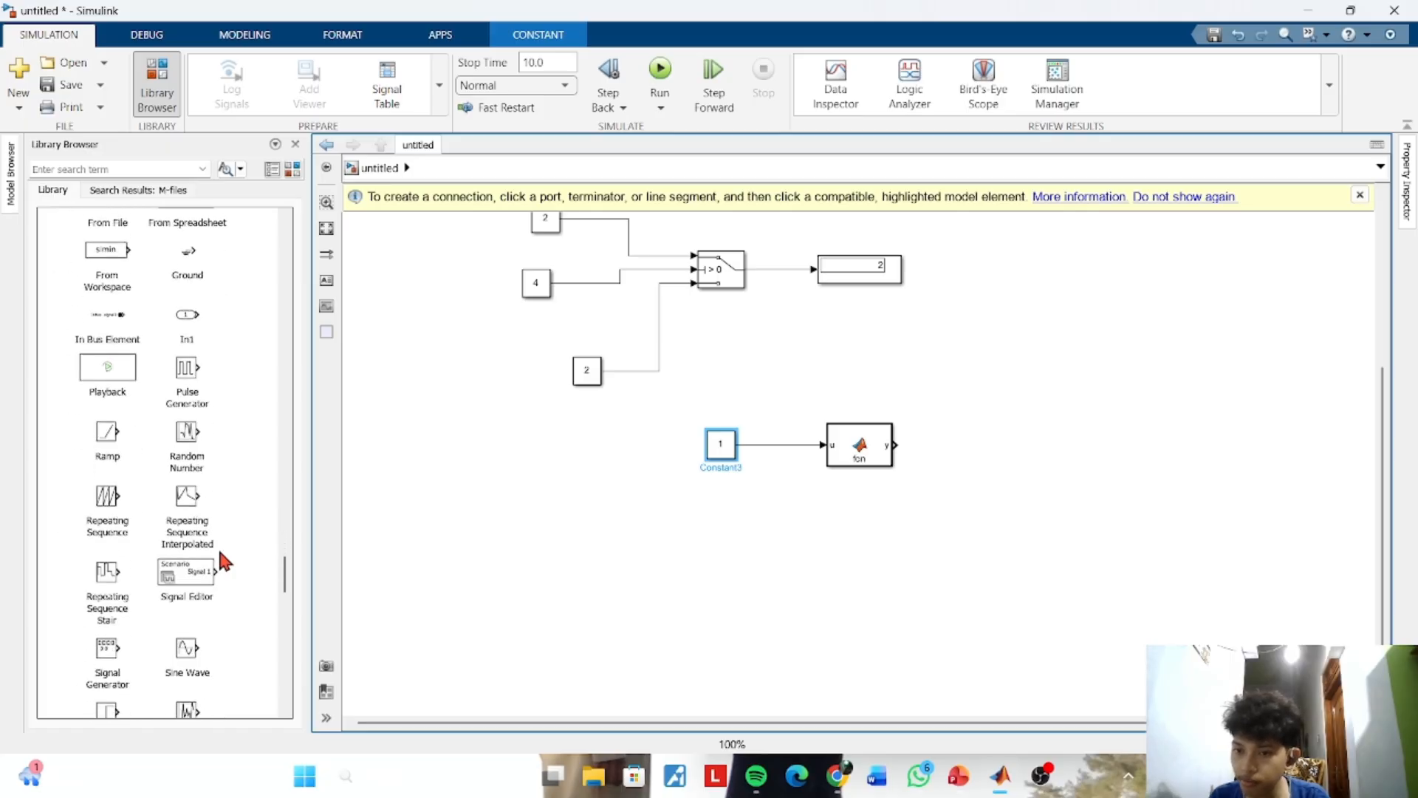
{"action": "scroll", "coordinate": [222, 557], "scroll_direction": "down", "scroll_amount": 5}
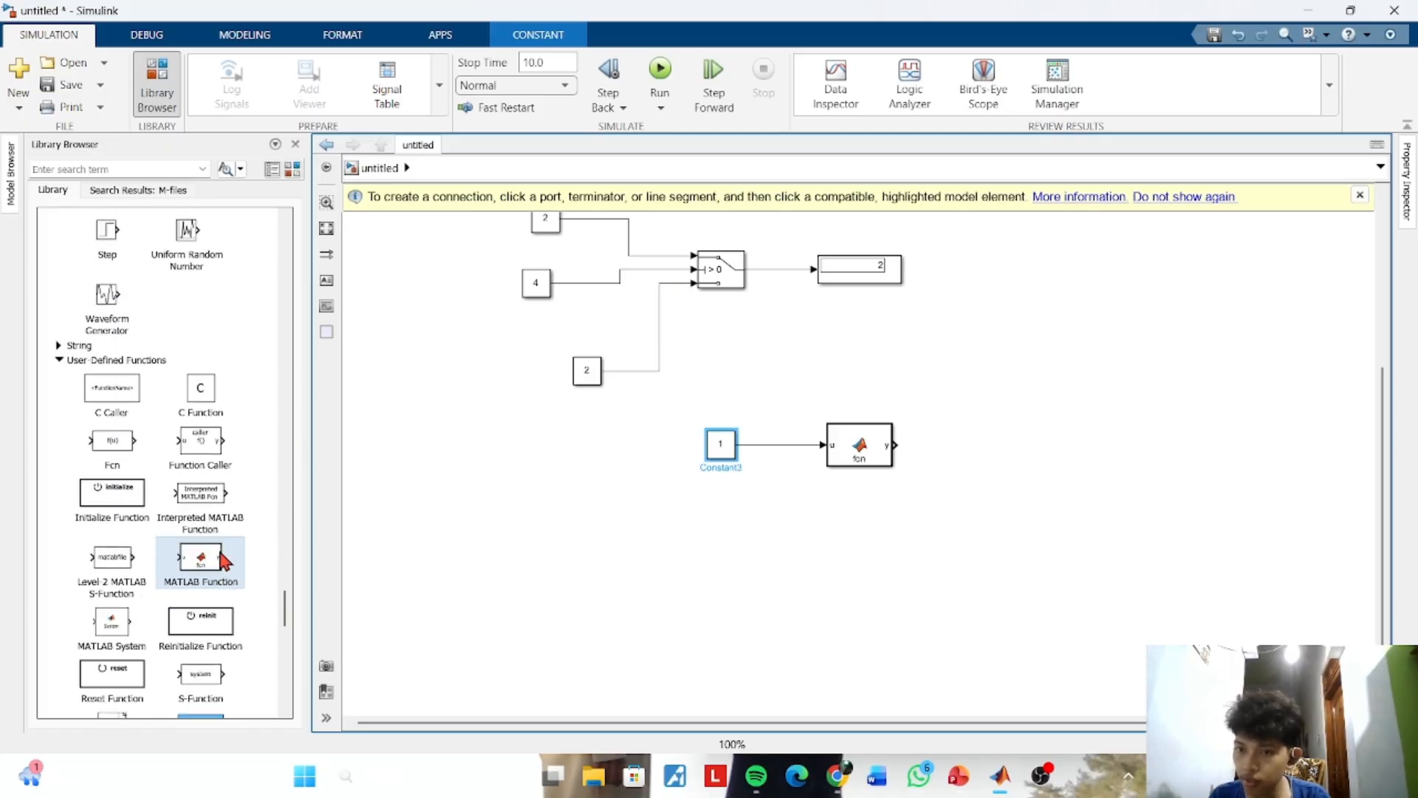
Insert an Fcn block from User-Defined Functions and delete the Constant block feeding the MATLAB Function, together with its leftover signal line
{"action": "left_click", "coordinate": [110, 447]}
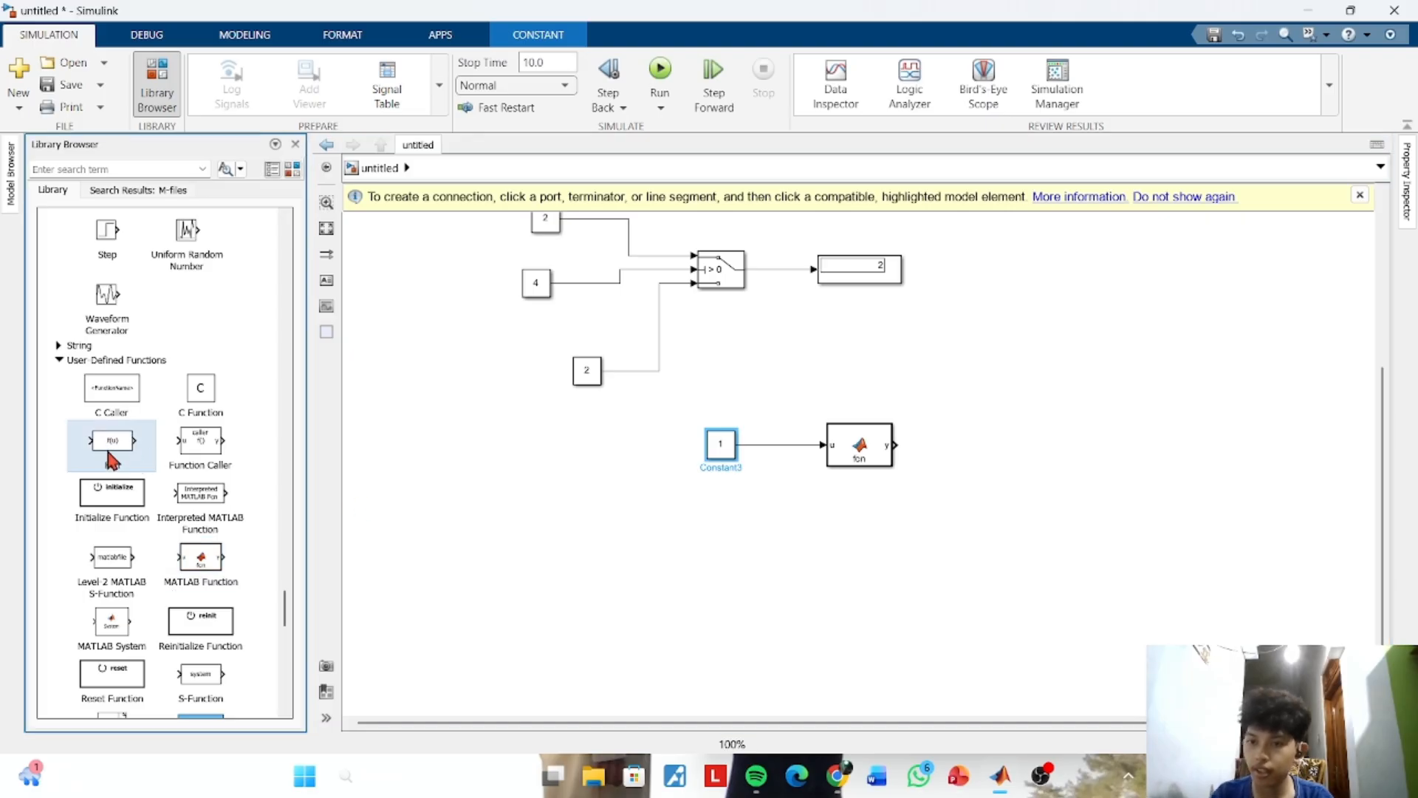
{"action": "left_click_drag", "start_coordinate": [88, 454], "coordinate": [660, 515]}
{"action": "left_click_drag", "start_coordinate": [705, 447], "coordinate": [521, 447]}
{"action": "key", "text": "Delete"}
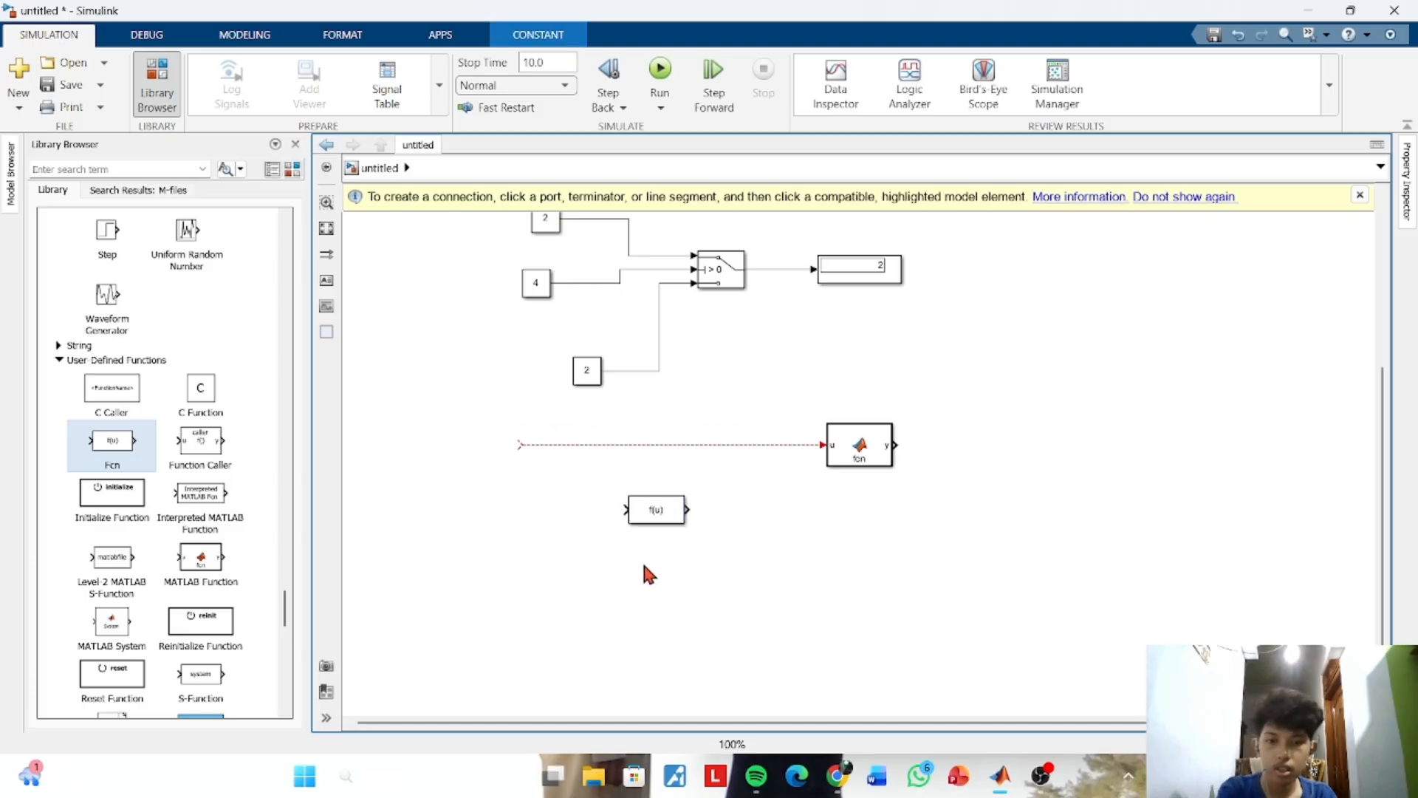
{"action": "left_click", "coordinate": [653, 445]}
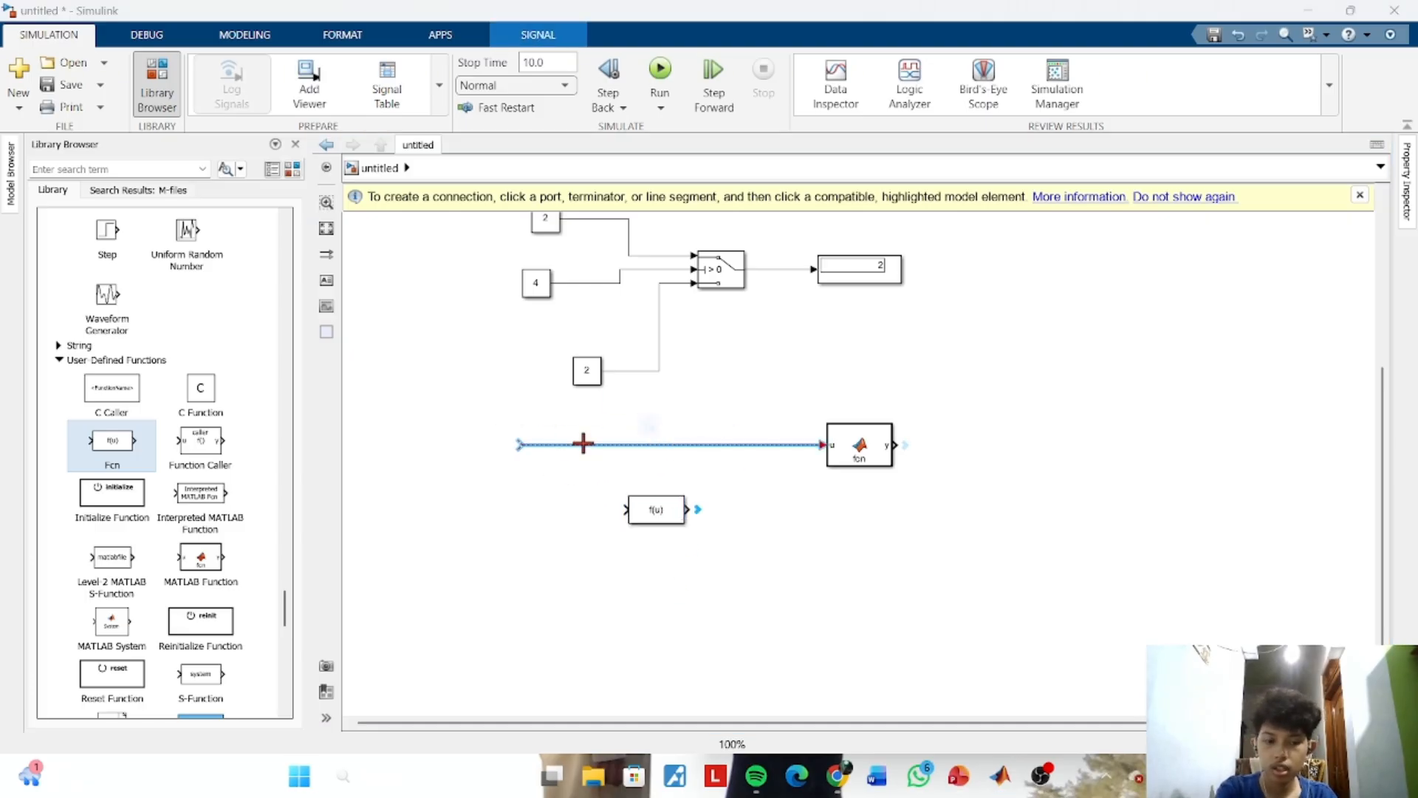
{"action": "key", "text": "super+shift+s"}
{"action": "left_click", "coordinate": [839, 33]}
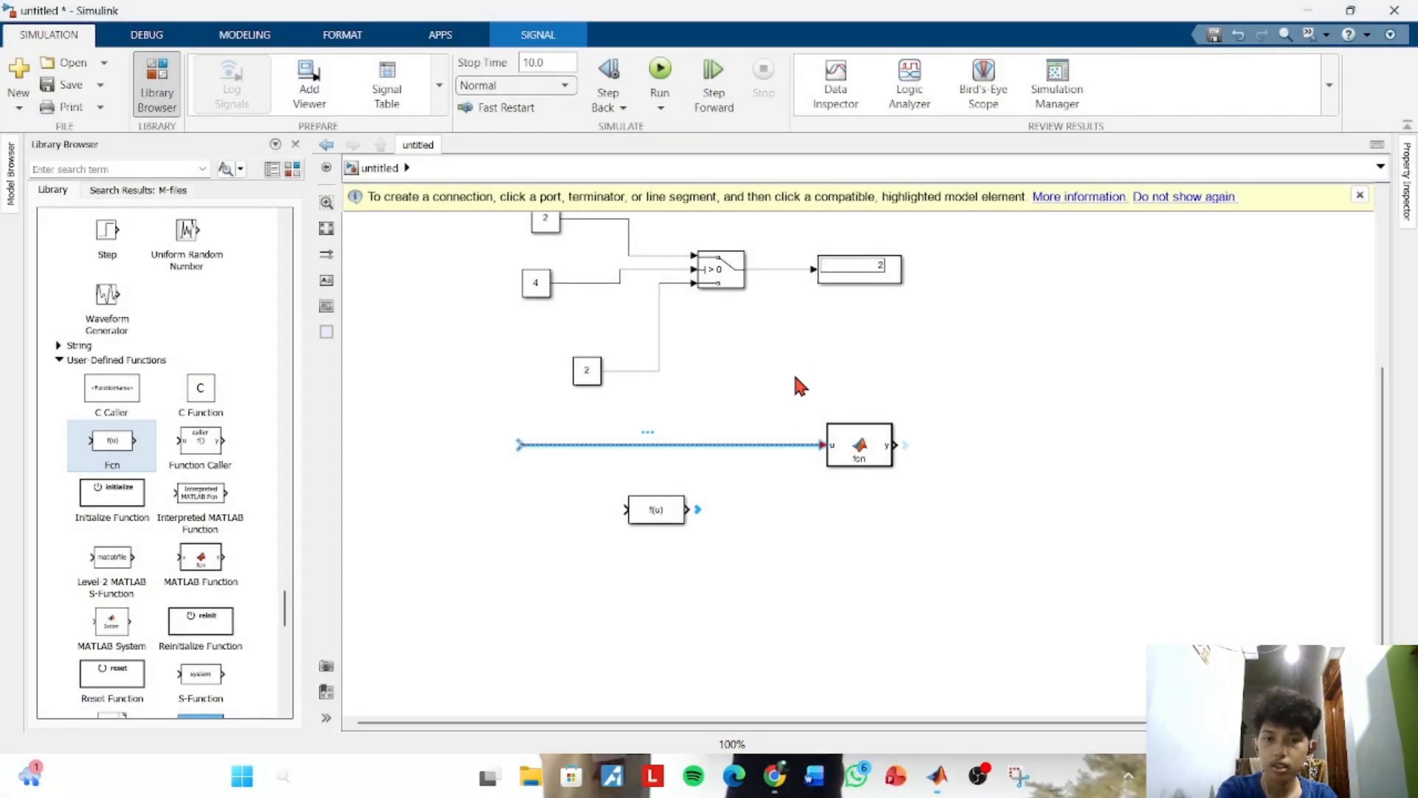
{"action": "key", "text": "Delete"}
{"action": "double_click", "coordinate": [551, 452]}
{"action": "type", "text": "sine"}
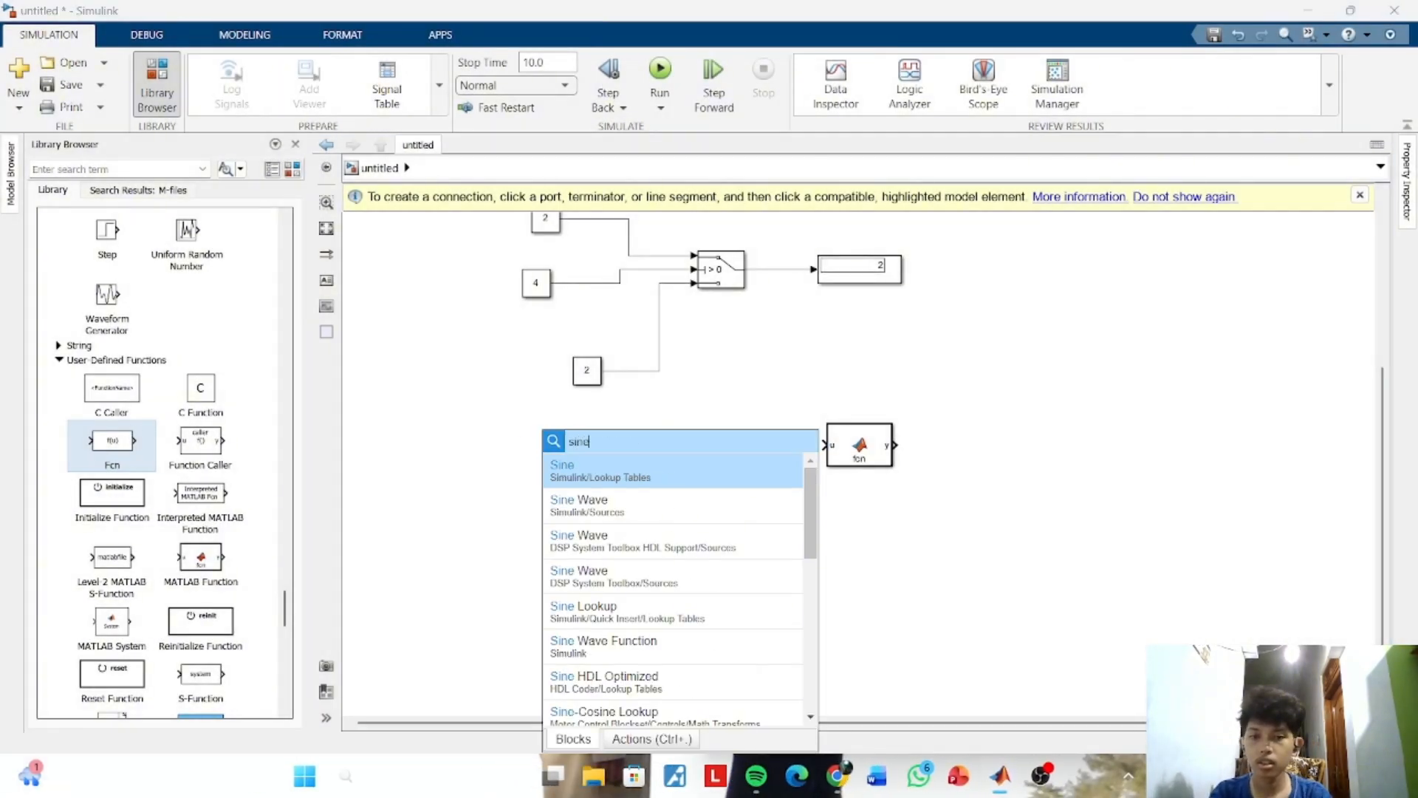
{"action": "key", "text": "Return"}
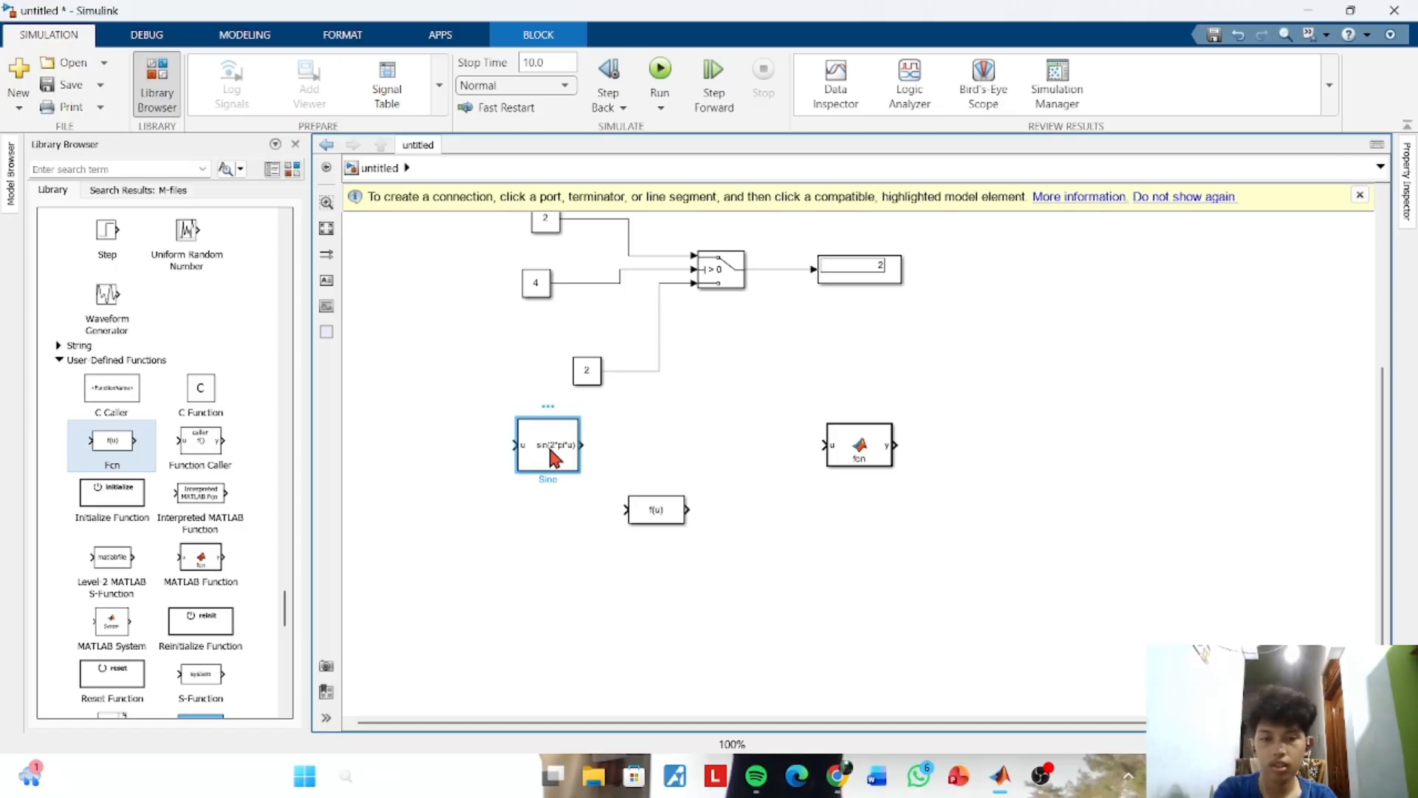
Insert a Sine Wave block, align the Fcn block between it and the MATLAB Function block, and connect the three in series
{"action": "double_click", "coordinate": [550, 449]}
{"action": "type", "text": "sine"}
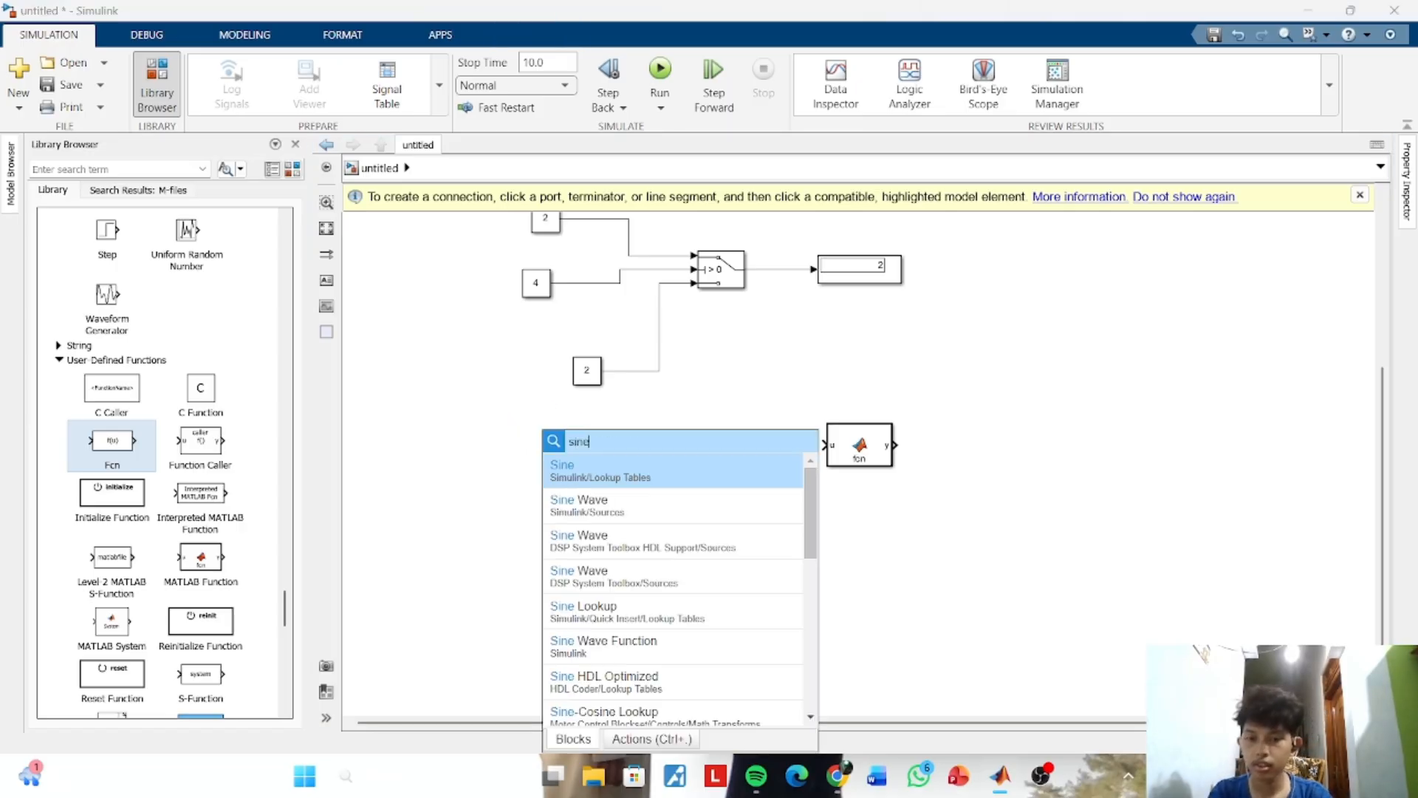
{"action": "type", "text": " wave"}
{"action": "key", "text": "Return"}
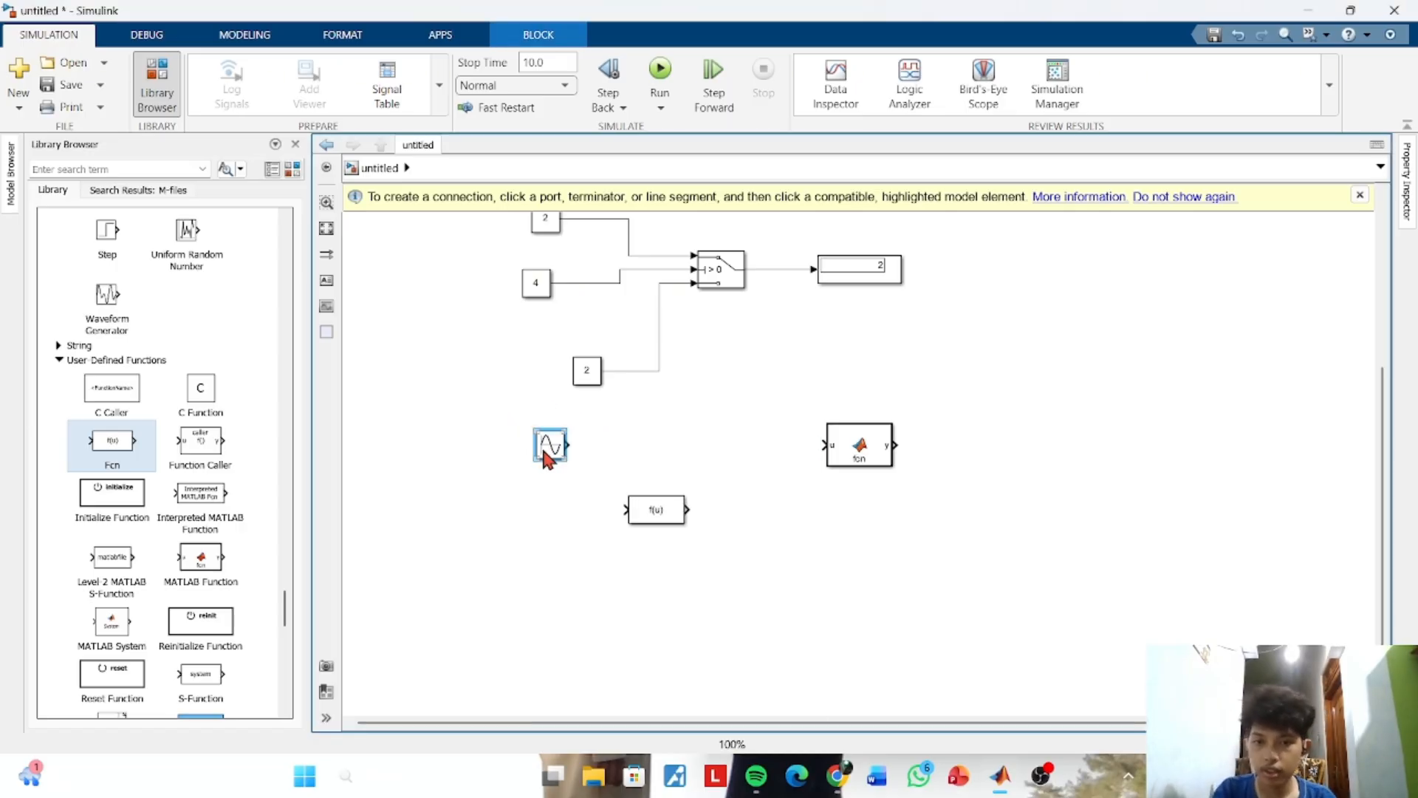
{"action": "left_click_drag", "start_coordinate": [656, 516], "coordinate": [693, 462]}
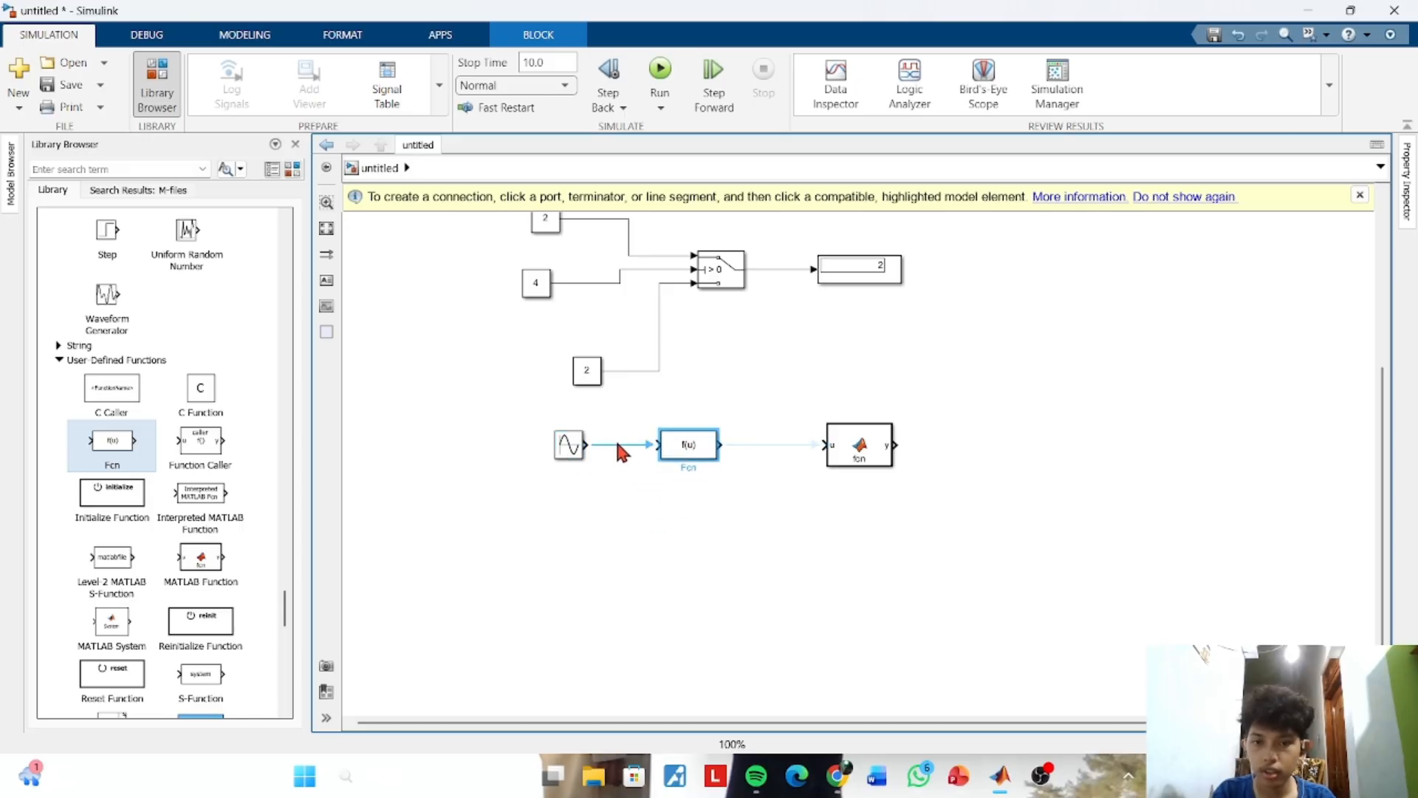
Set the Fcn block's expression to k+r
{"action": "double_click", "coordinate": [688, 447]}
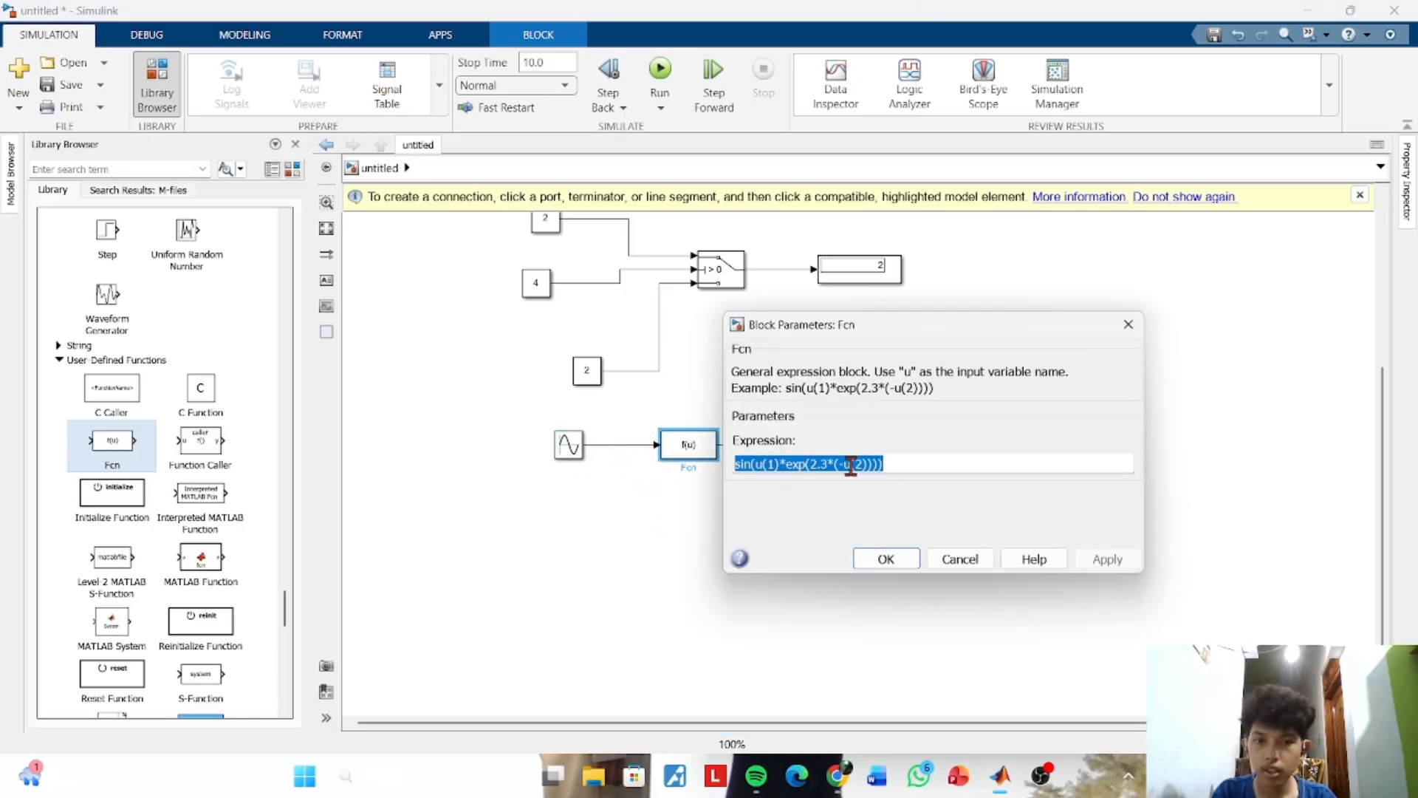
{"action": "type", "text": "k"}
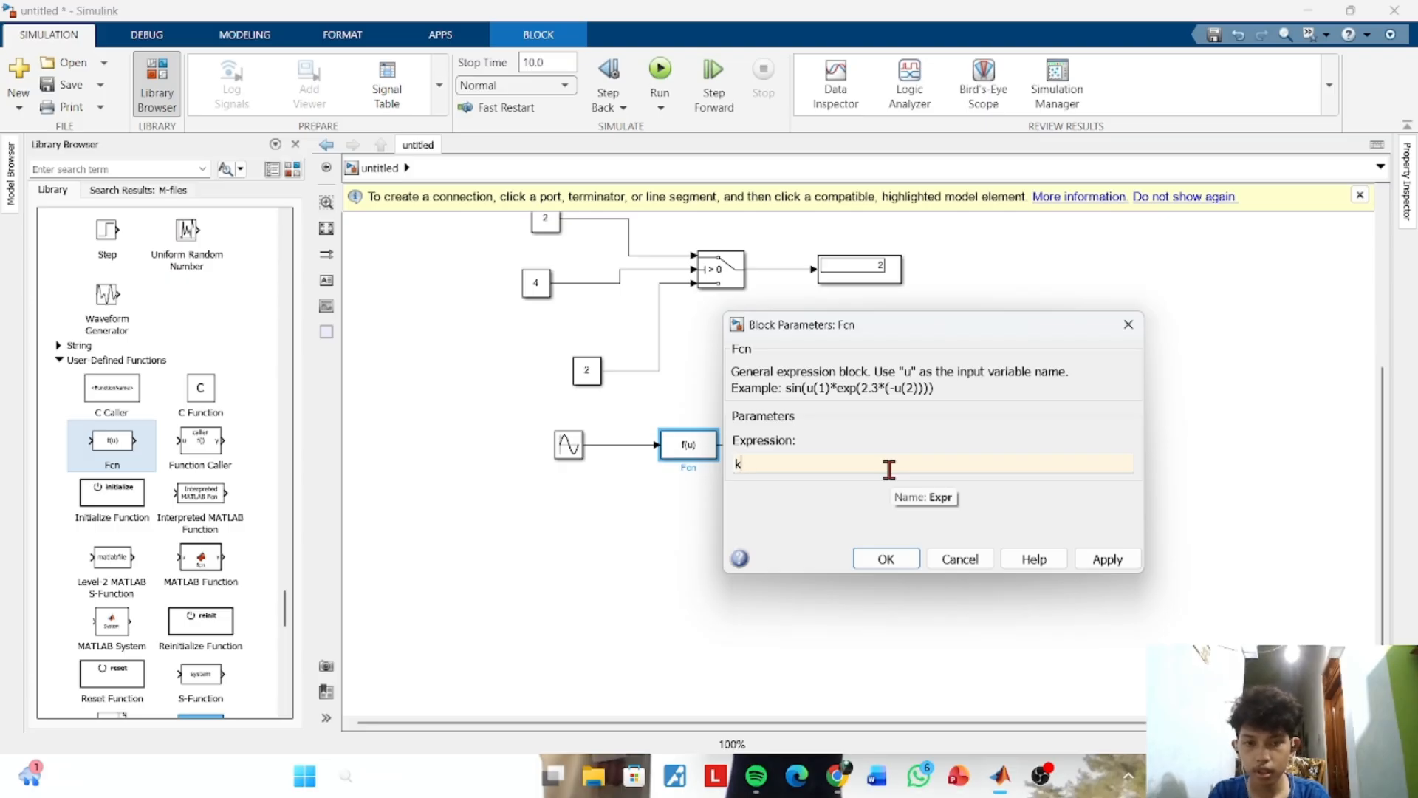
{"action": "type", "text": "+r"}
{"action": "key", "text": "Return"}
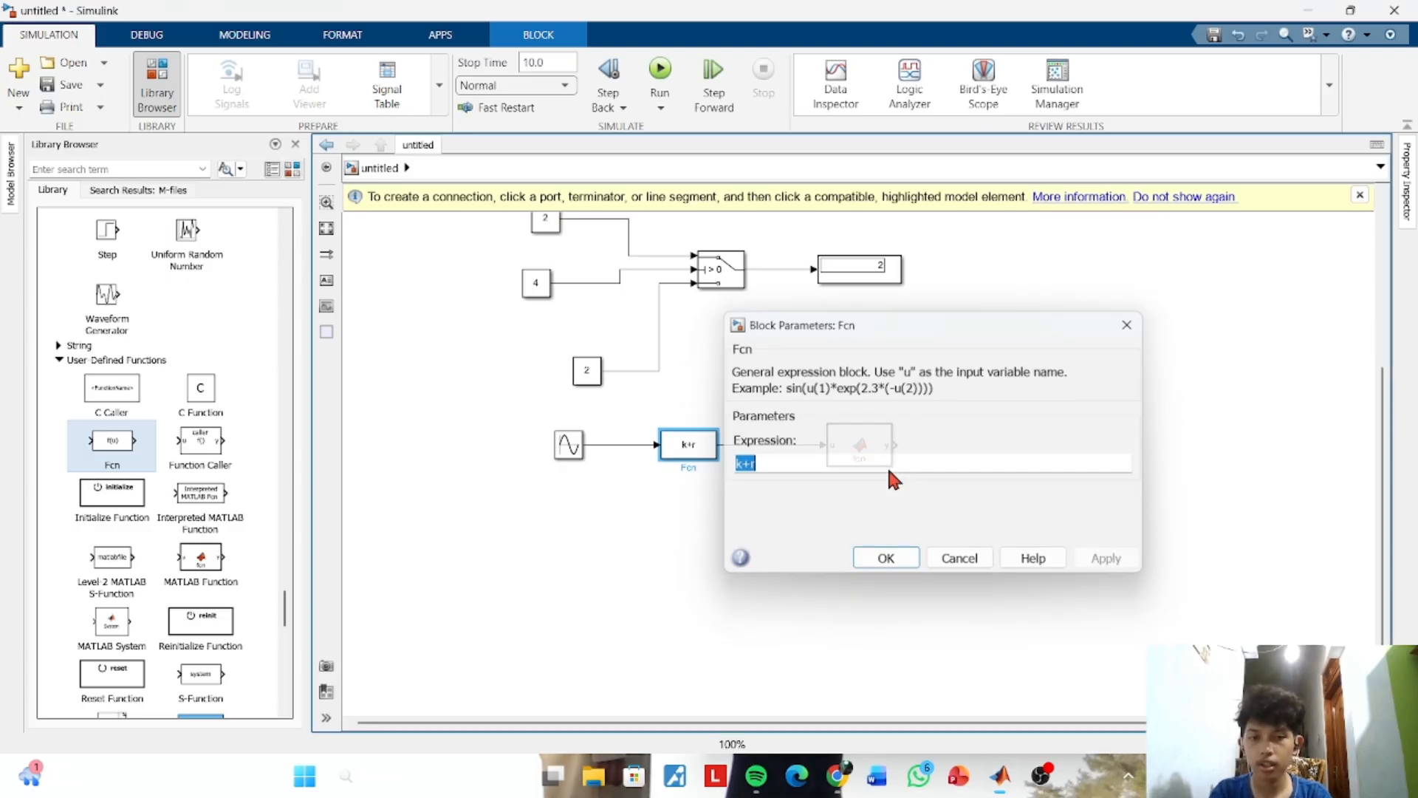
Insert a Display block connected to the MATLAB Function block's output and run the simulation
{"action": "left_click", "coordinate": [818, 522]}
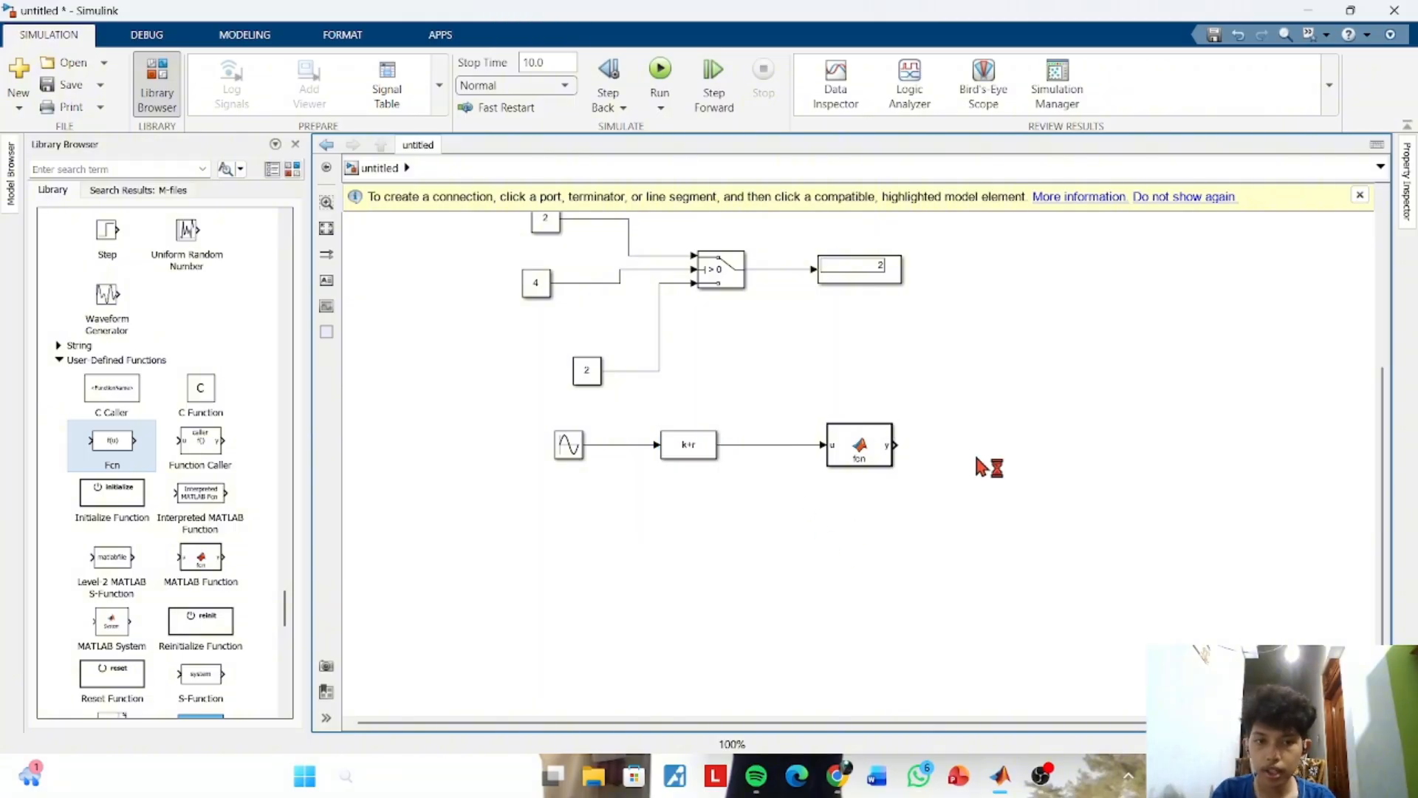
{"action": "type", "text": "dis"}
{"action": "key", "text": "Return"}
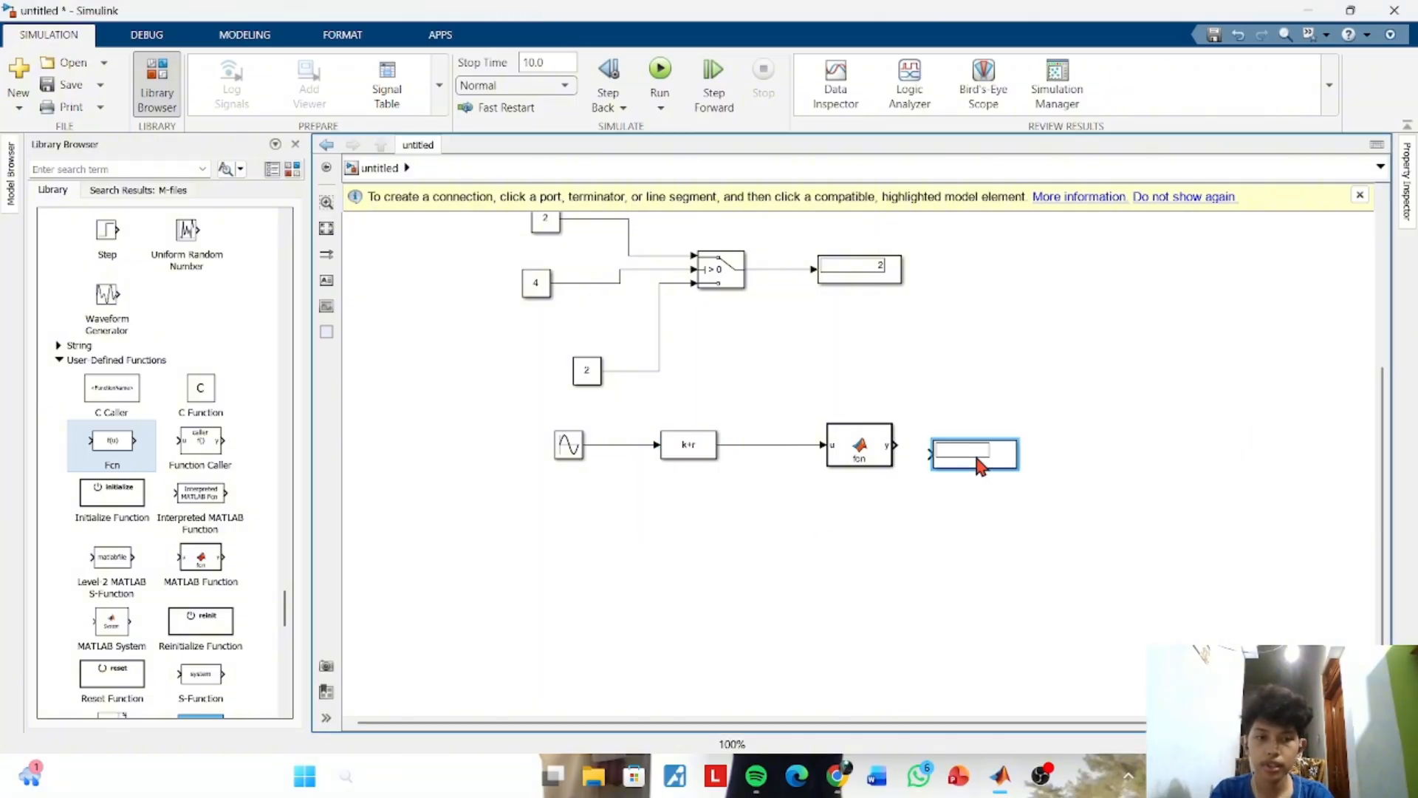
{"action": "left_click_drag", "start_coordinate": [977, 458], "coordinate": [997, 449]}
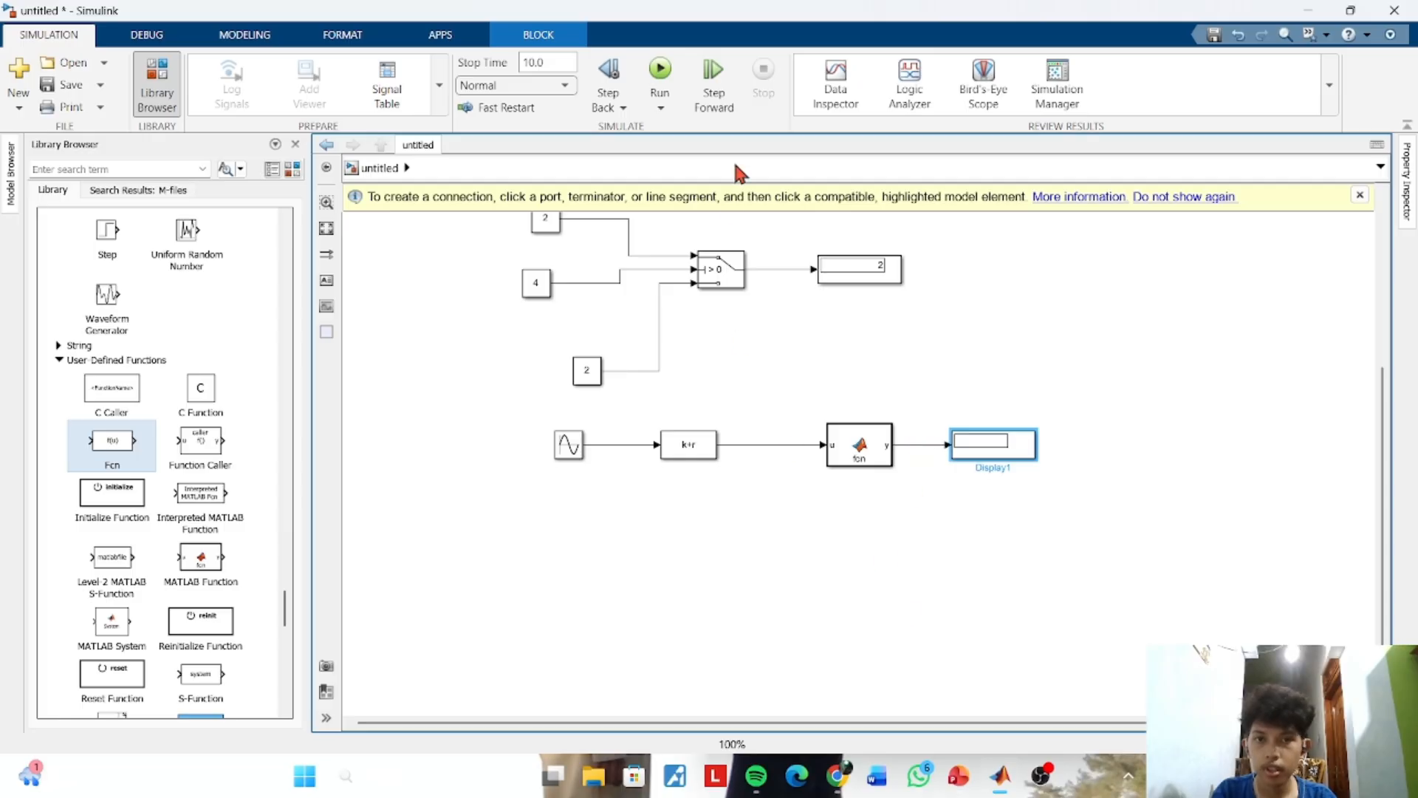
{"action": "left_click", "coordinate": [660, 71]}
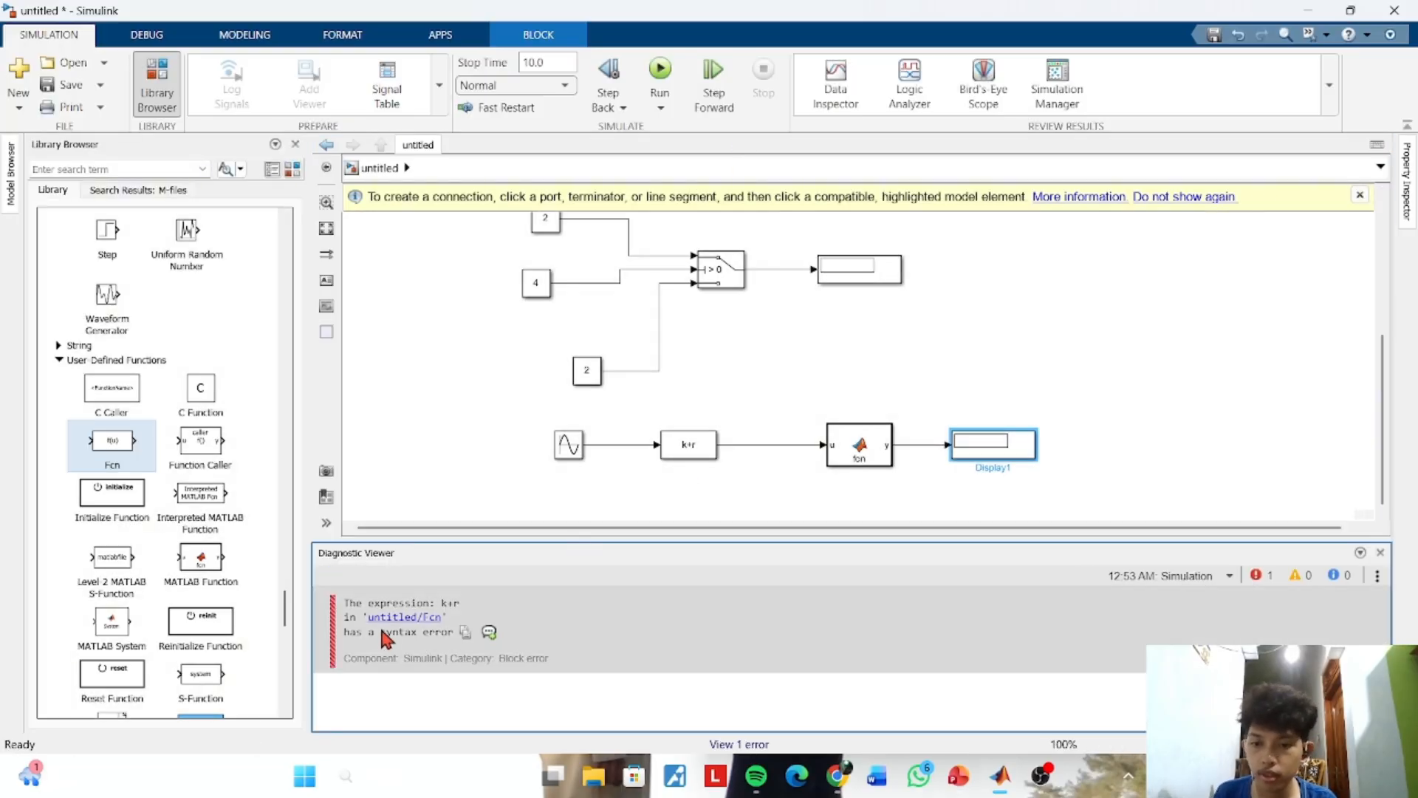
Change the variables in the MATLAB Function code so its assignments read u=1 and y=2, and return to the model
{"action": "left_click", "coordinate": [864, 459]}
{"action": "double_click", "coordinate": [864, 458]}
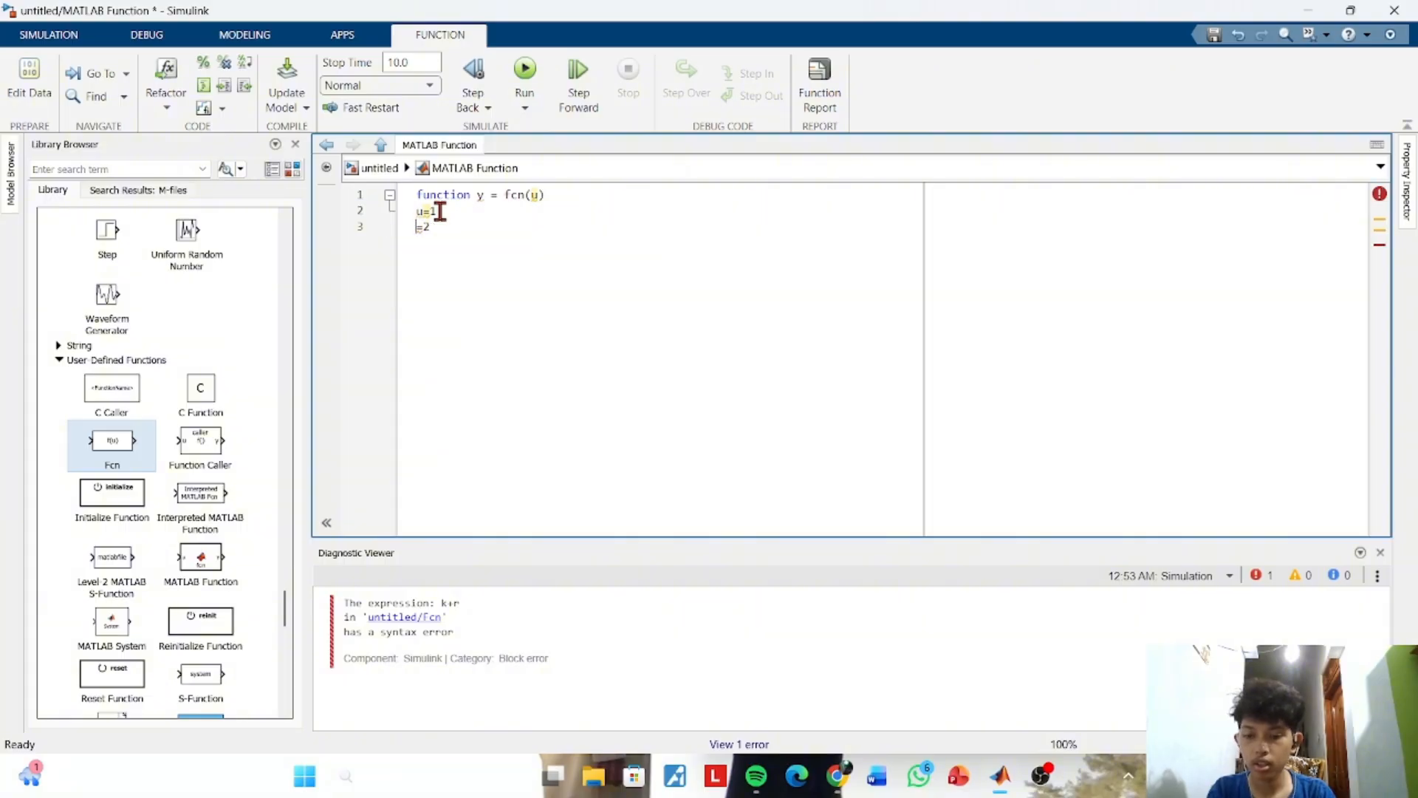
{"action": "type", "text": "y"}
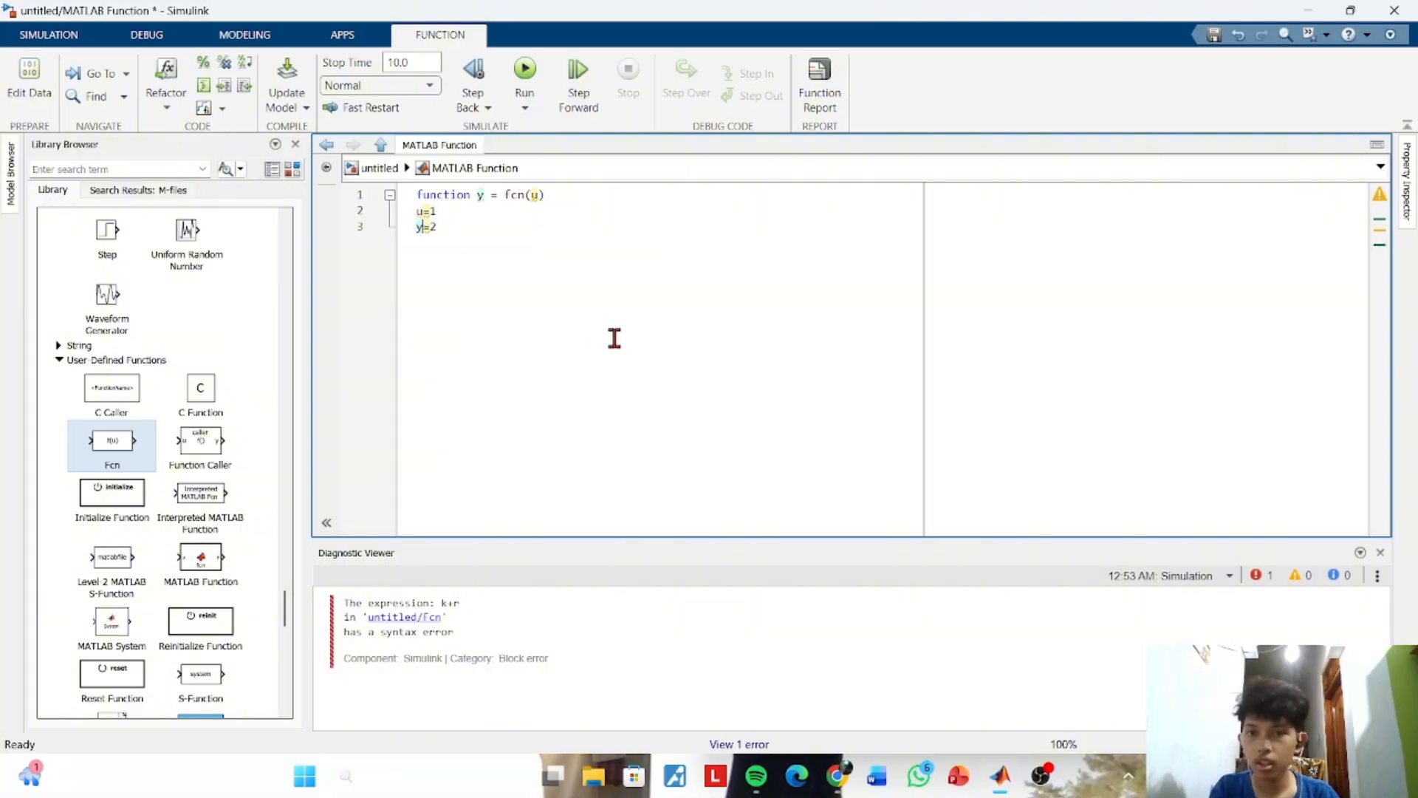
{"action": "left_click", "coordinate": [380, 168]}
Set the Fcn block's expression to u+y
{"action": "left_click", "coordinate": [707, 447]}
{"action": "double_click", "coordinate": [708, 447]}
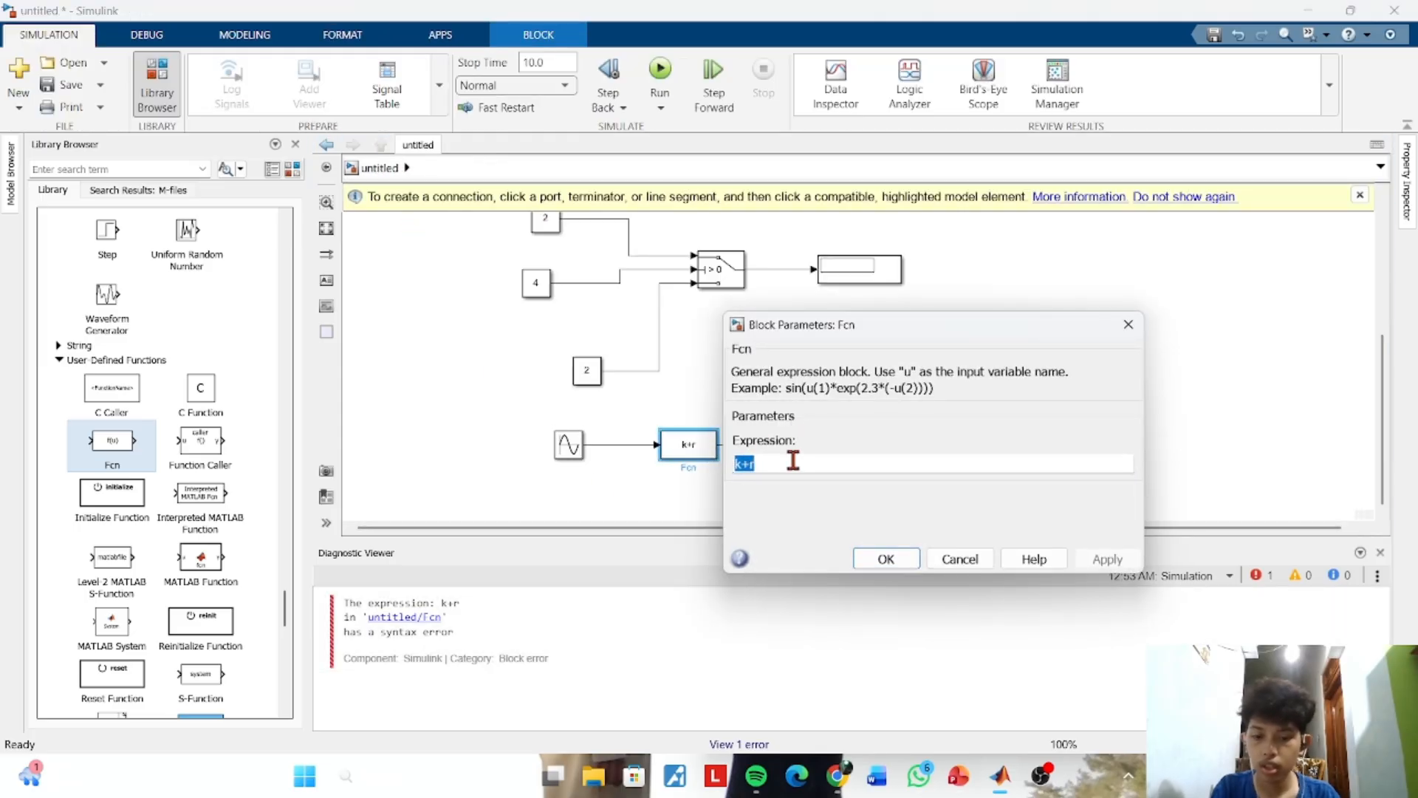
{"action": "type", "text": "u"}
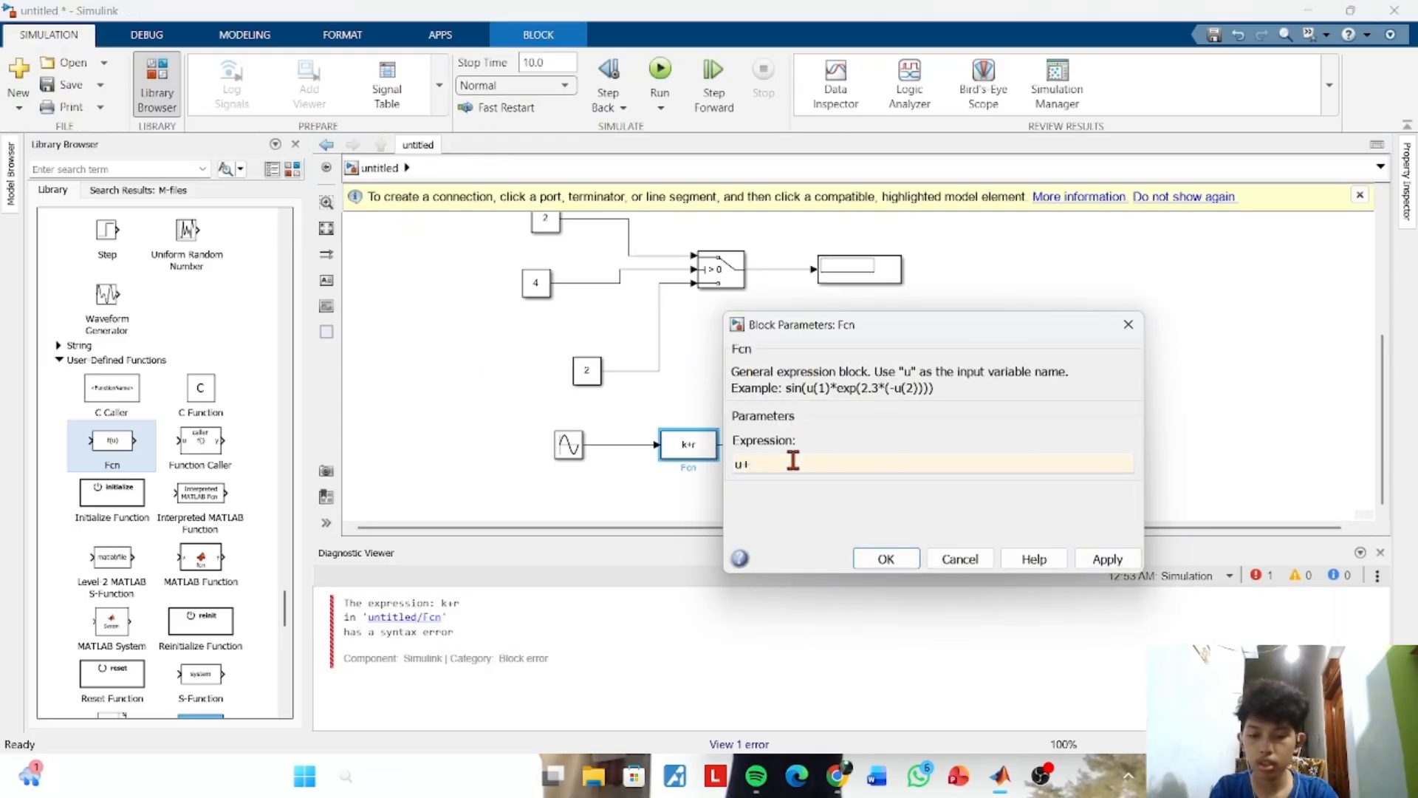
{"action": "type", "text": "+y"}
{"action": "key", "text": "Return"}
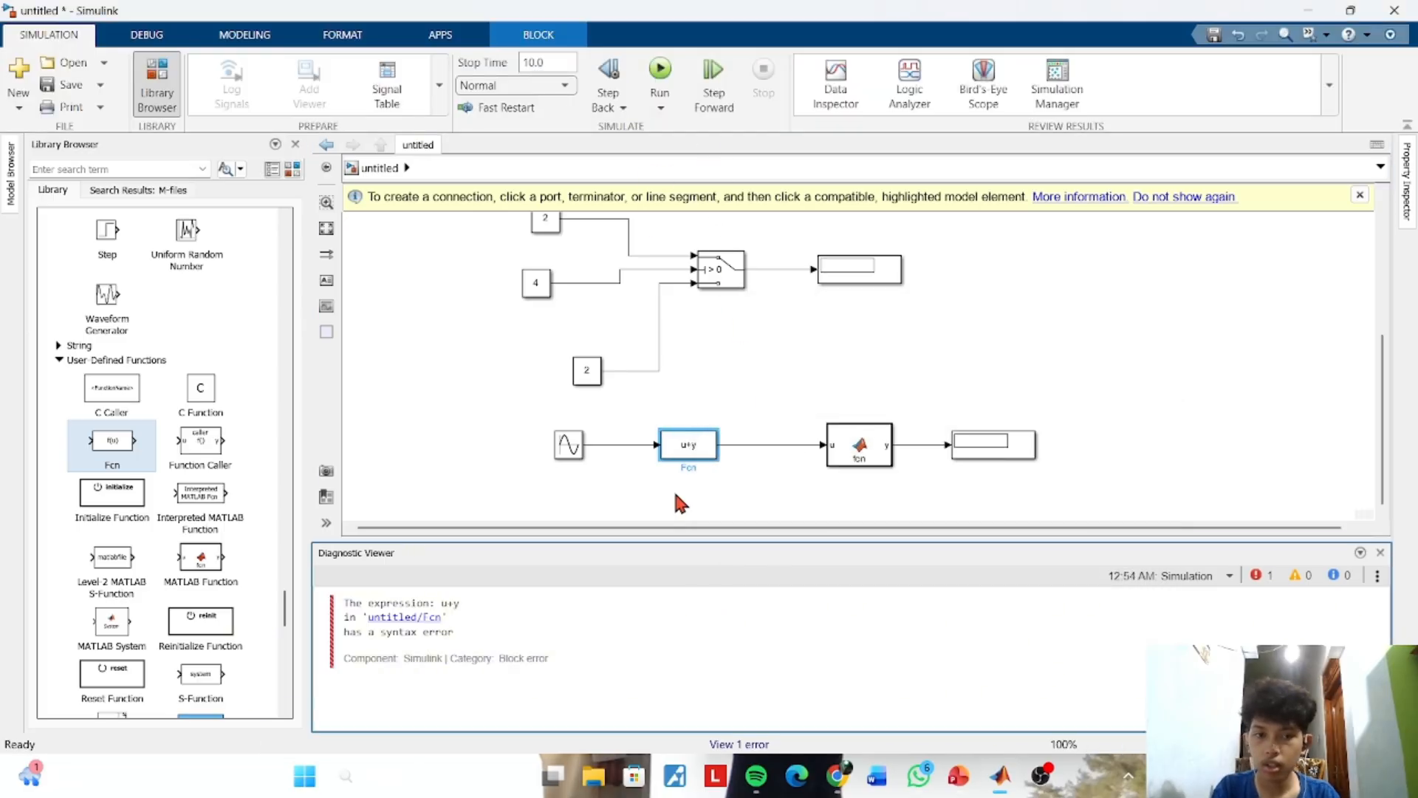
Move the MATLAB Function block closer to the Fcn block
{"action": "left_click_drag", "start_coordinate": [857, 452], "coordinate": [826, 454]}
{"action": "left_click", "coordinate": [591, 486]}
{"action": "scroll", "coordinate": [147, 508], "scroll_direction": "down", "scroll_amount": 3}
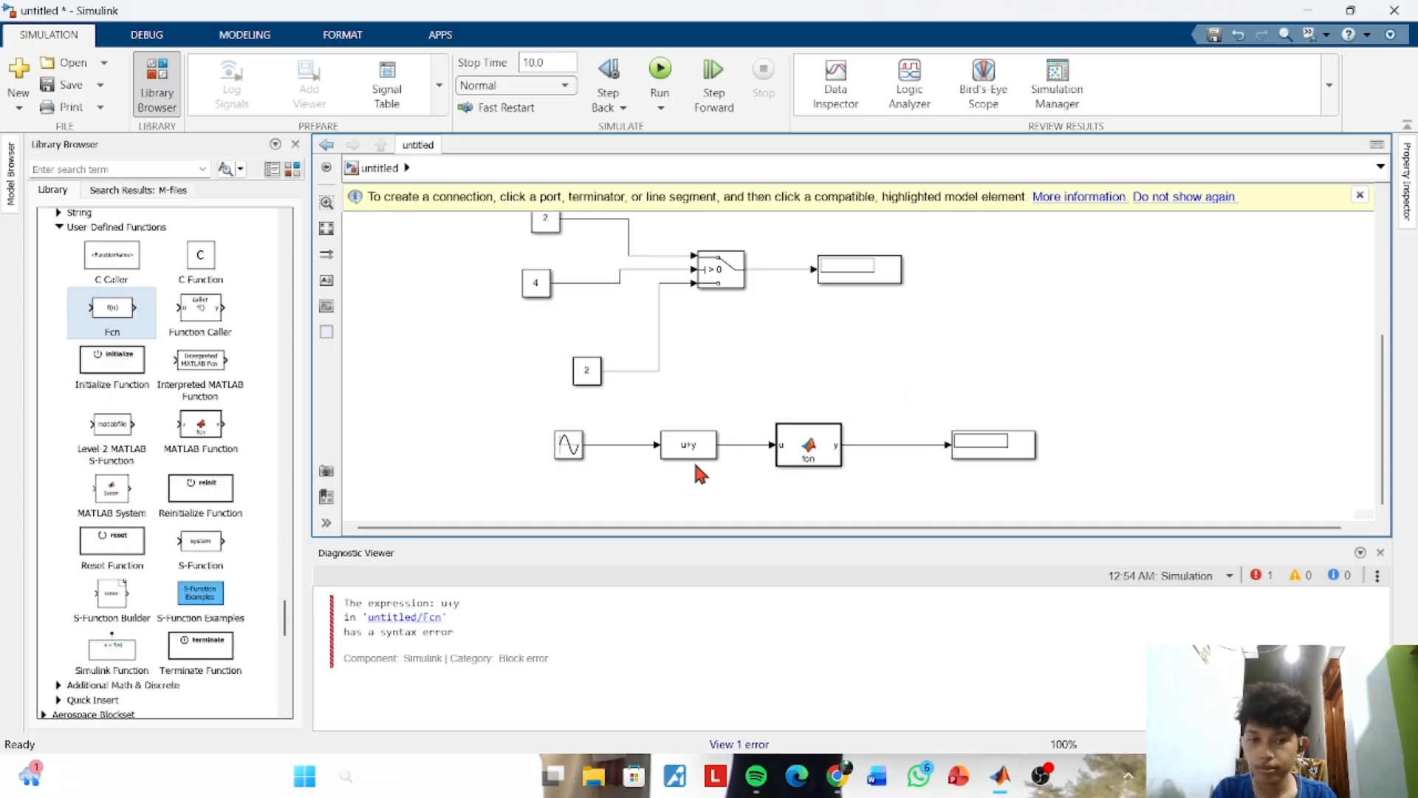
{"action": "left_click_drag", "start_coordinate": [787, 452], "coordinate": [805, 452]}
{"action": "left_click", "coordinate": [517, 422]}
{"action": "scroll", "coordinate": [144, 383], "scroll_direction": "down", "scroll_amount": 4}
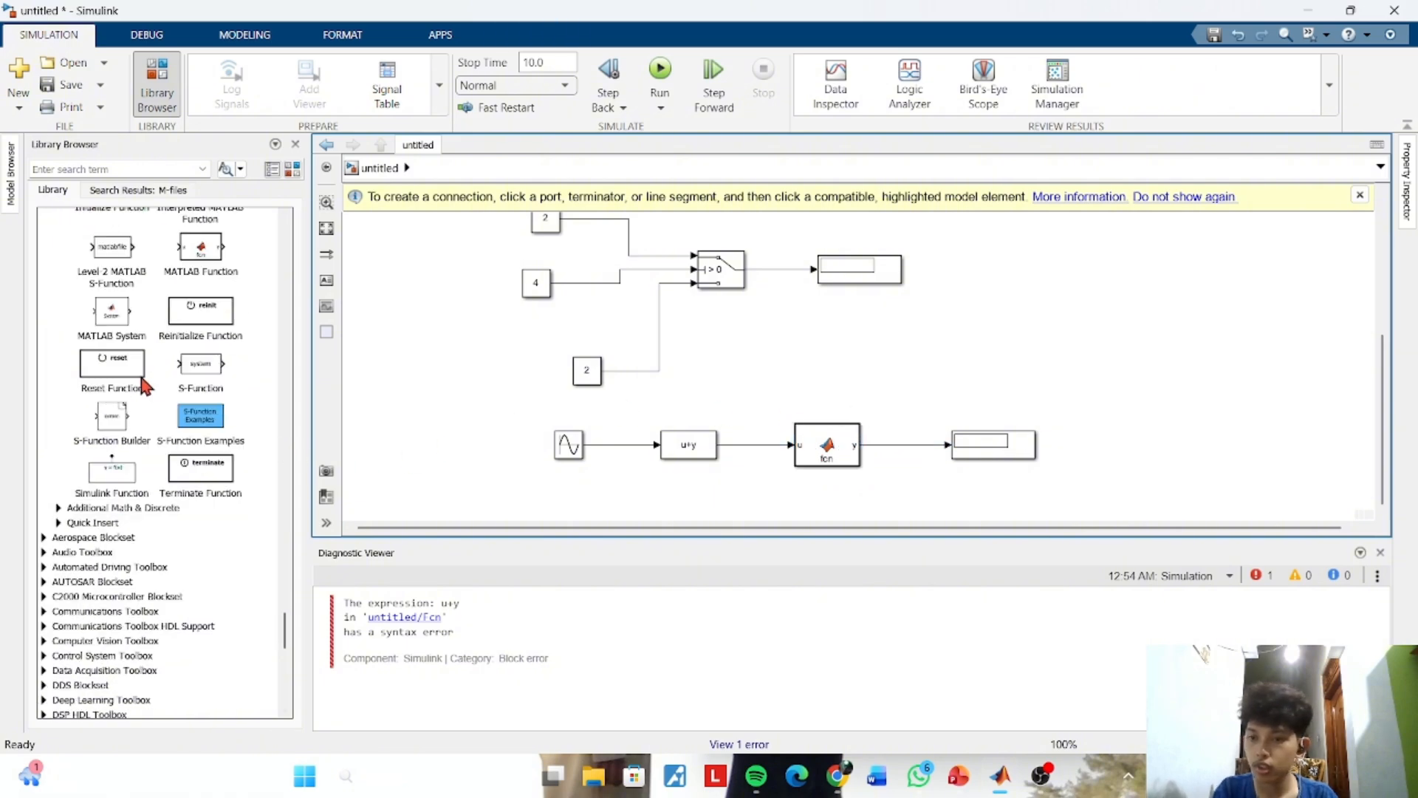
{"action": "scroll", "coordinate": [111, 488], "scroll_direction": "down", "scroll_amount": 7}
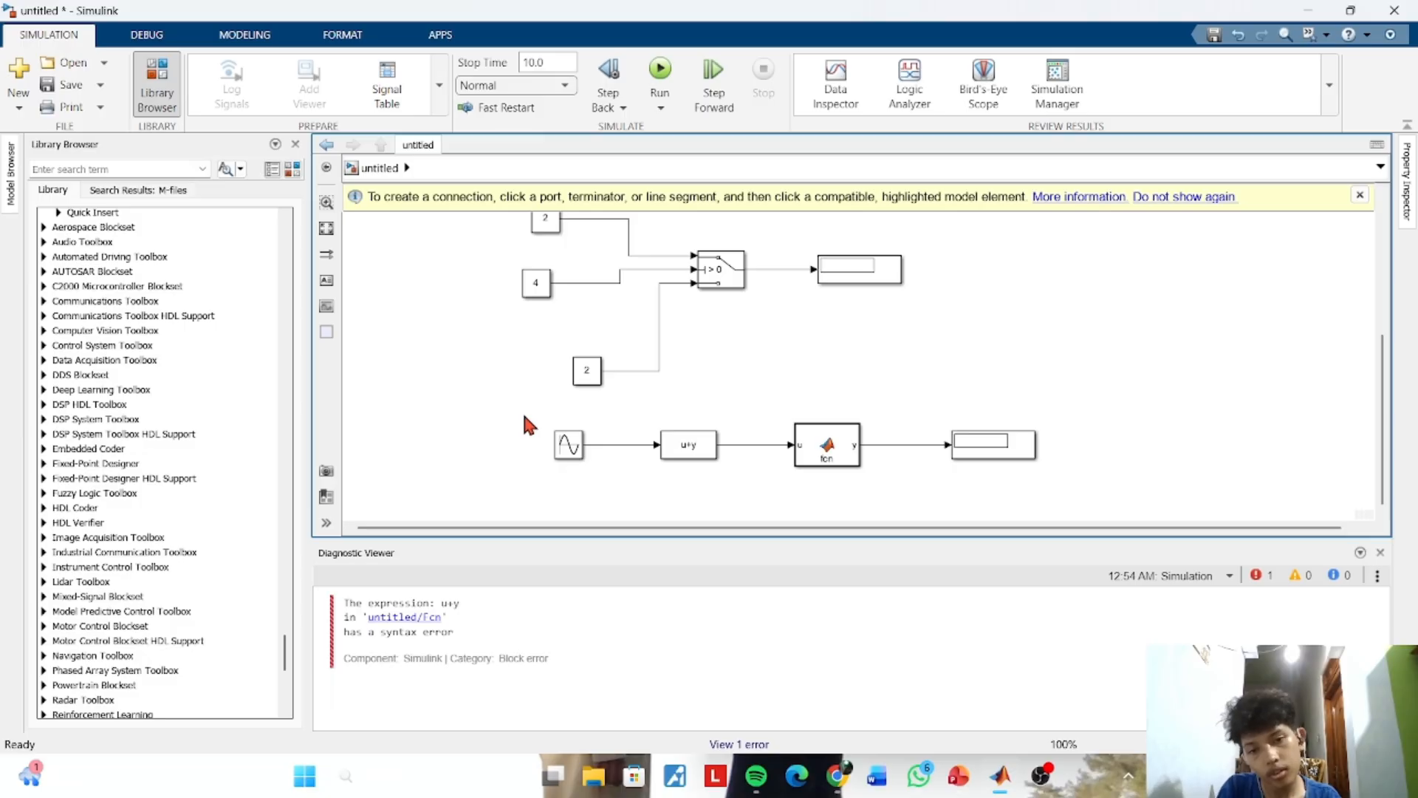
Review the variable assignments in the MATLAB Function block's code and return to the model
{"action": "left_click", "coordinate": [826, 449]}
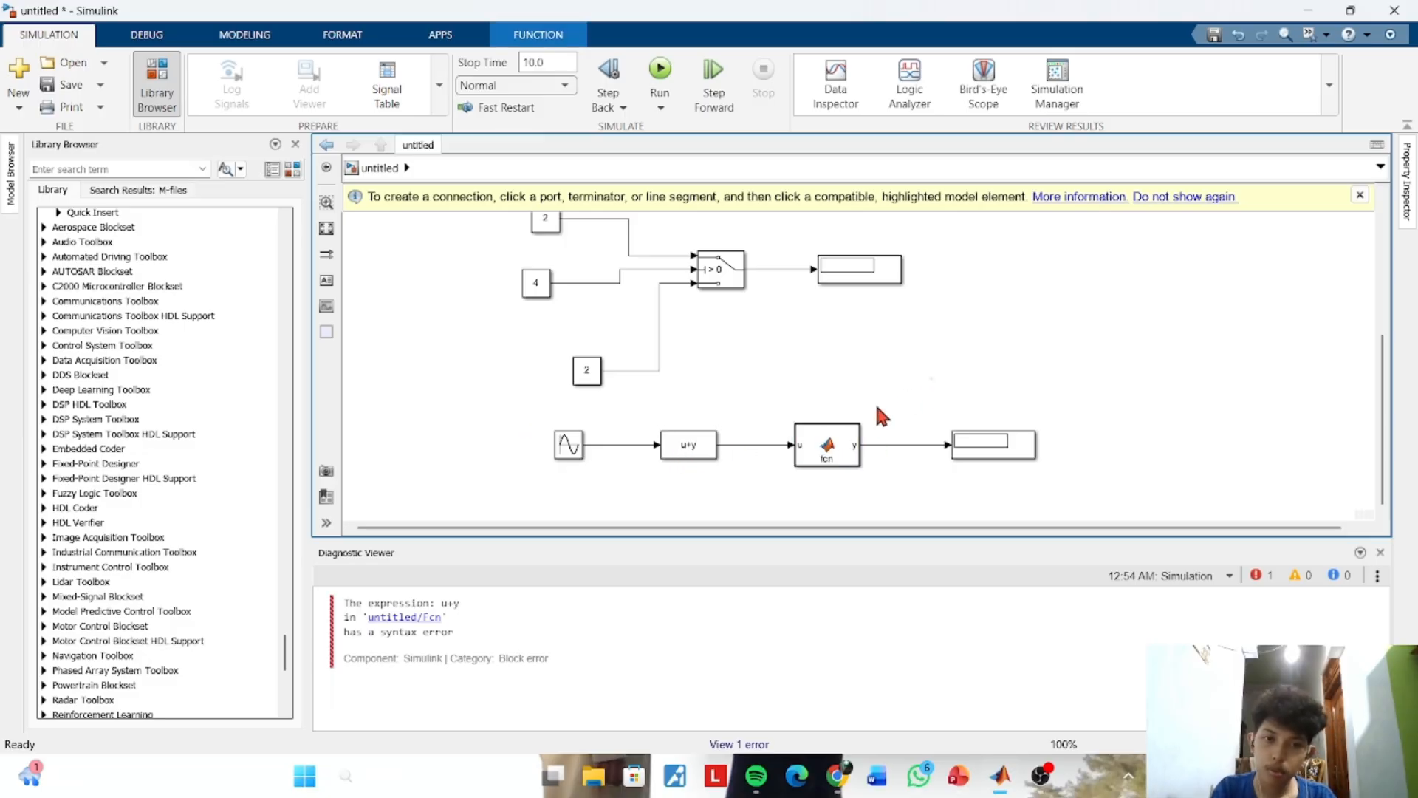
{"action": "double_click", "coordinate": [827, 444]}
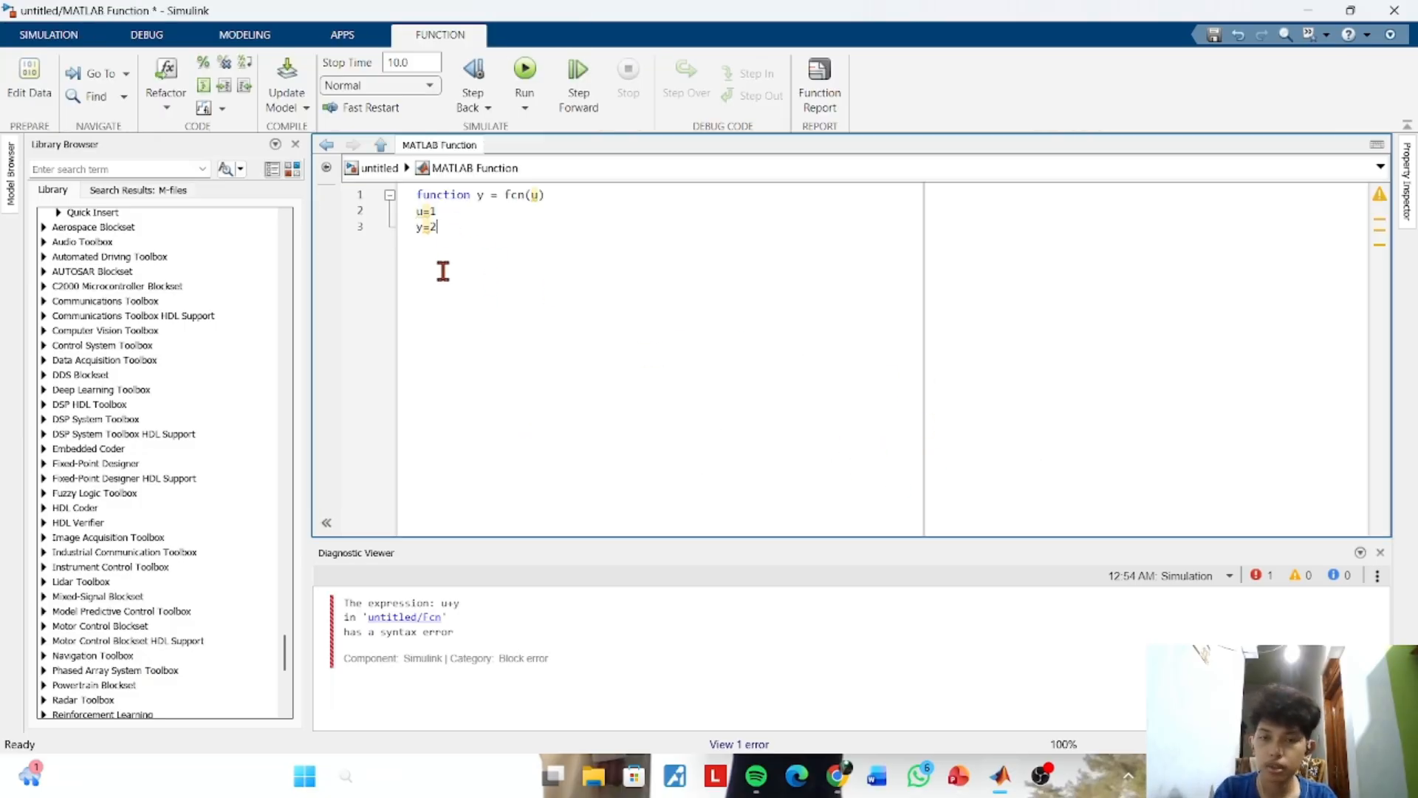
{"action": "key", "text": "ctrl+a"}
{"action": "left_click", "coordinate": [465, 265]}
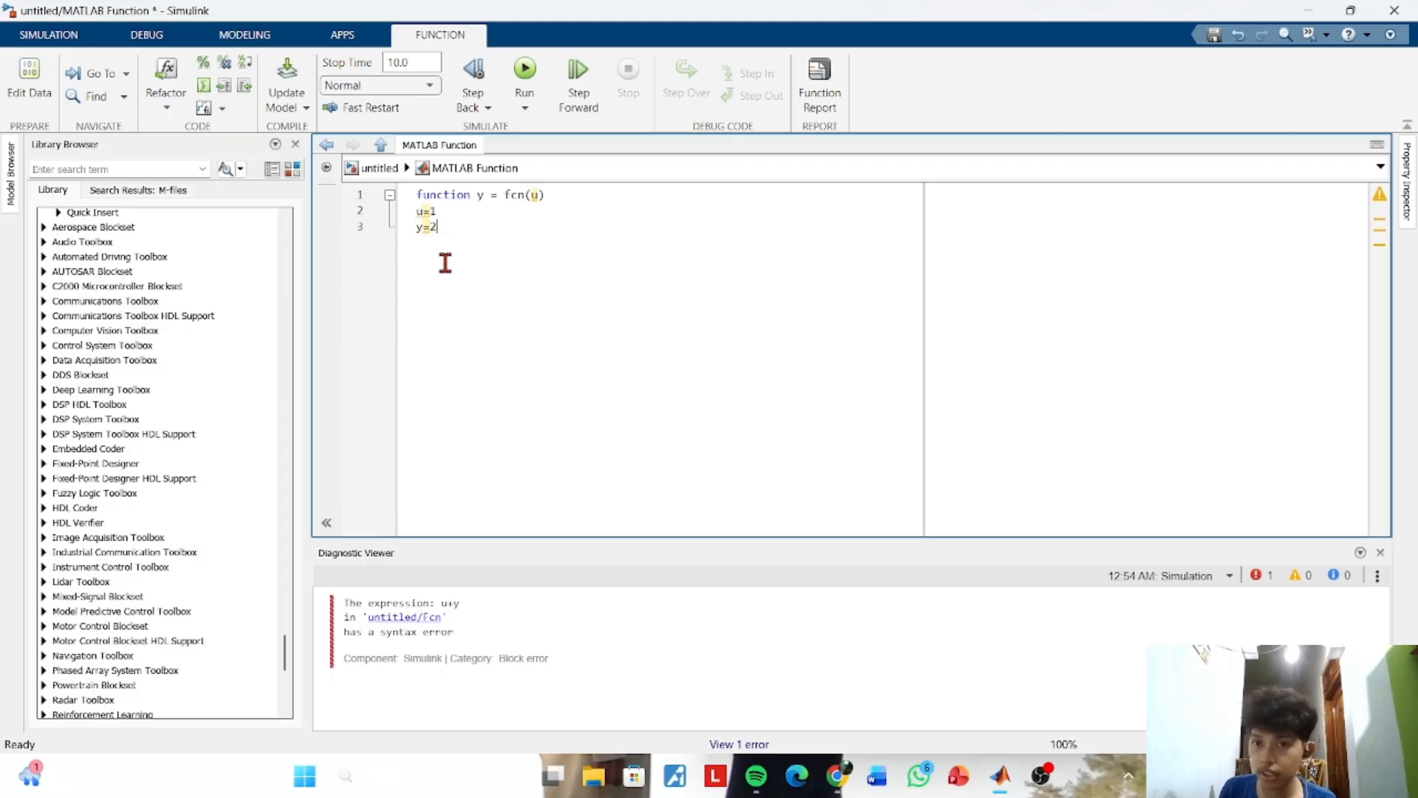
{"action": "left_click_drag", "start_coordinate": [419, 231], "coordinate": [418, 216]}
{"action": "left_click", "coordinate": [452, 262]}
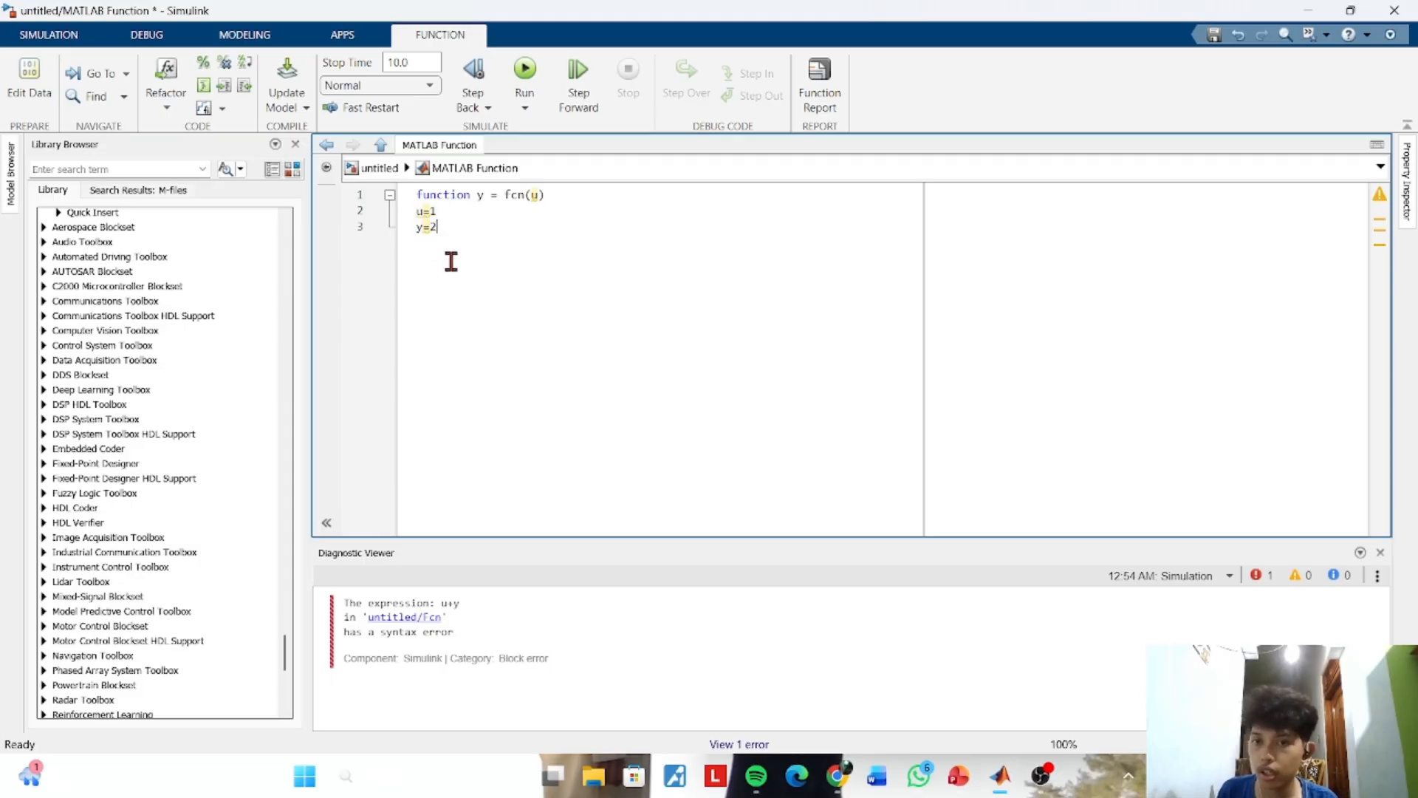
{"action": "left_click", "coordinate": [386, 177]}
{"action": "left_click", "coordinate": [858, 484]}
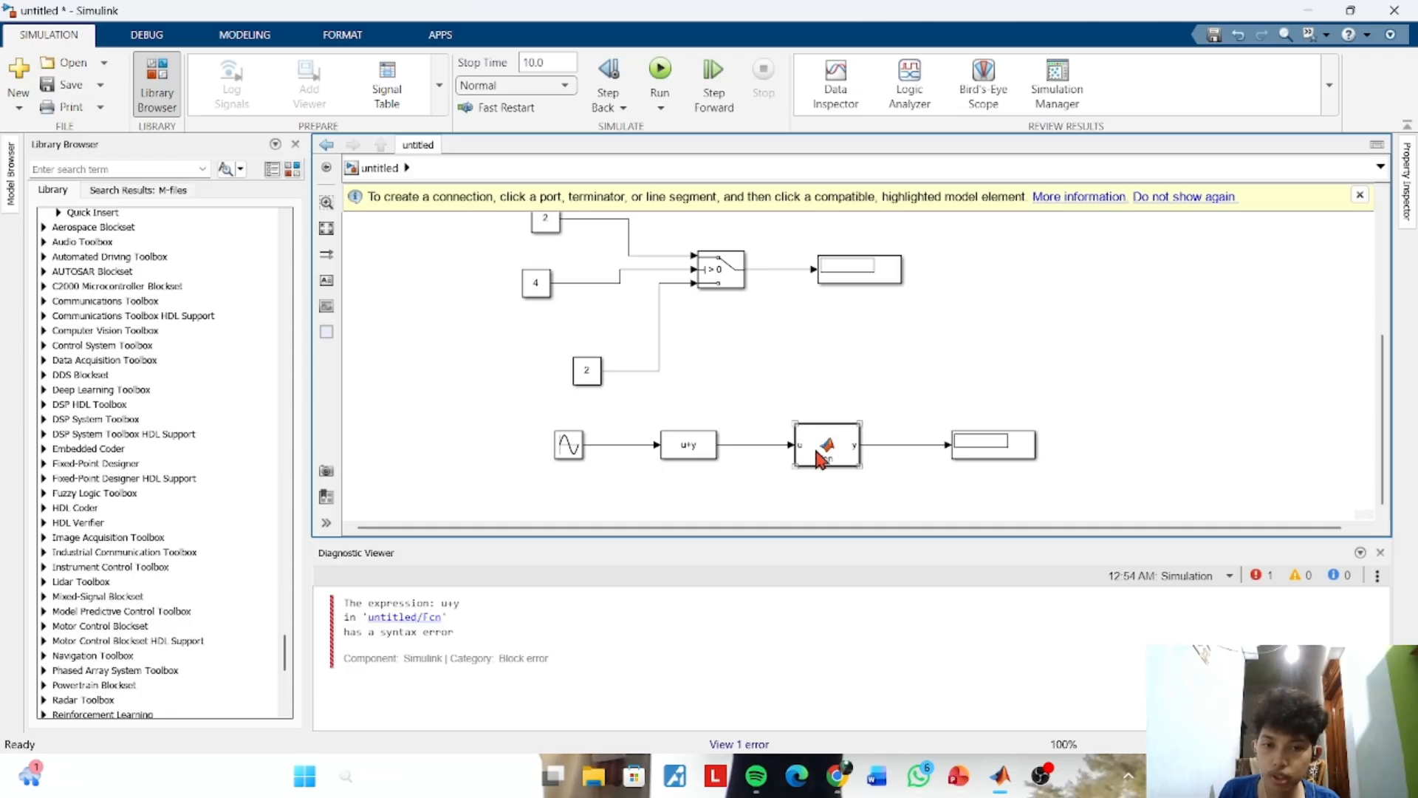
Delete the Fcn block with its leftover signal lines and connect the Sine Wave directly to the MATLAB Function block
{"action": "left_click", "coordinate": [688, 454]}
{"action": "key", "text": "Delete"}
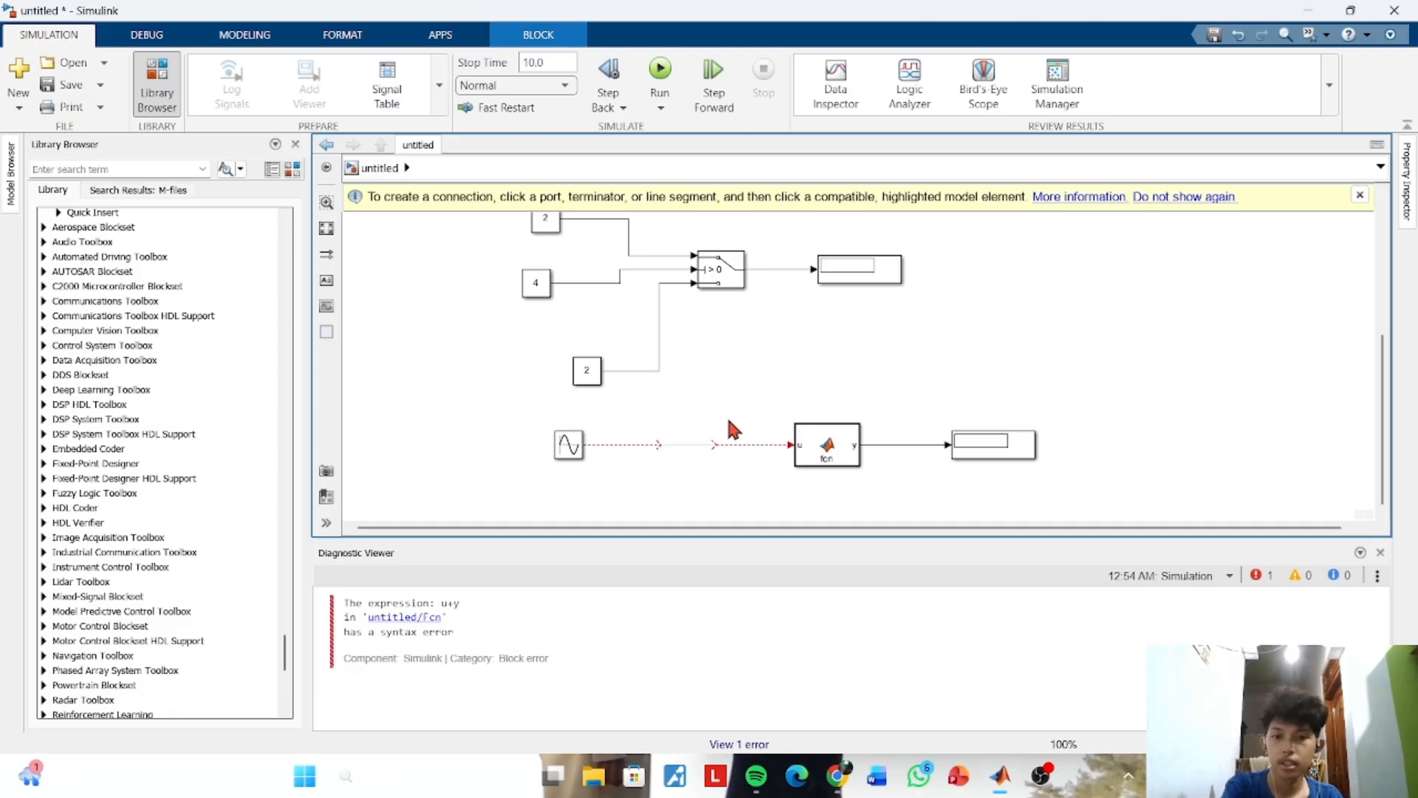
{"action": "left_click_drag", "start_coordinate": [634, 427], "coordinate": [718, 478]}
{"action": "key", "text": "Delete"}
{"action": "left_click_drag", "start_coordinate": [589, 446], "coordinate": [790, 445]}
Run the simulation and move the Sine Wave block closer to the MATLAB Function block
{"action": "left_click", "coordinate": [659, 71]}
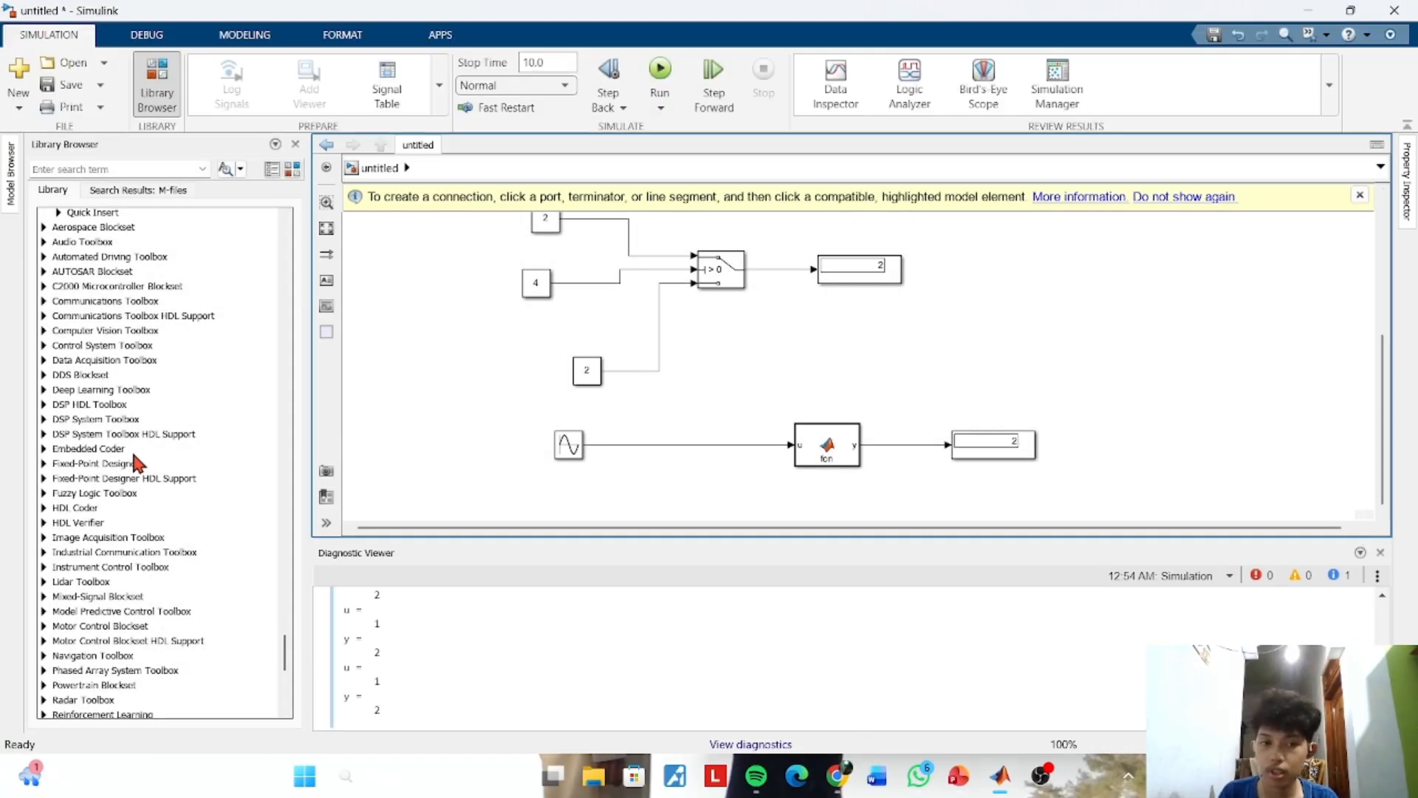
{"action": "left_click", "coordinate": [980, 452]}
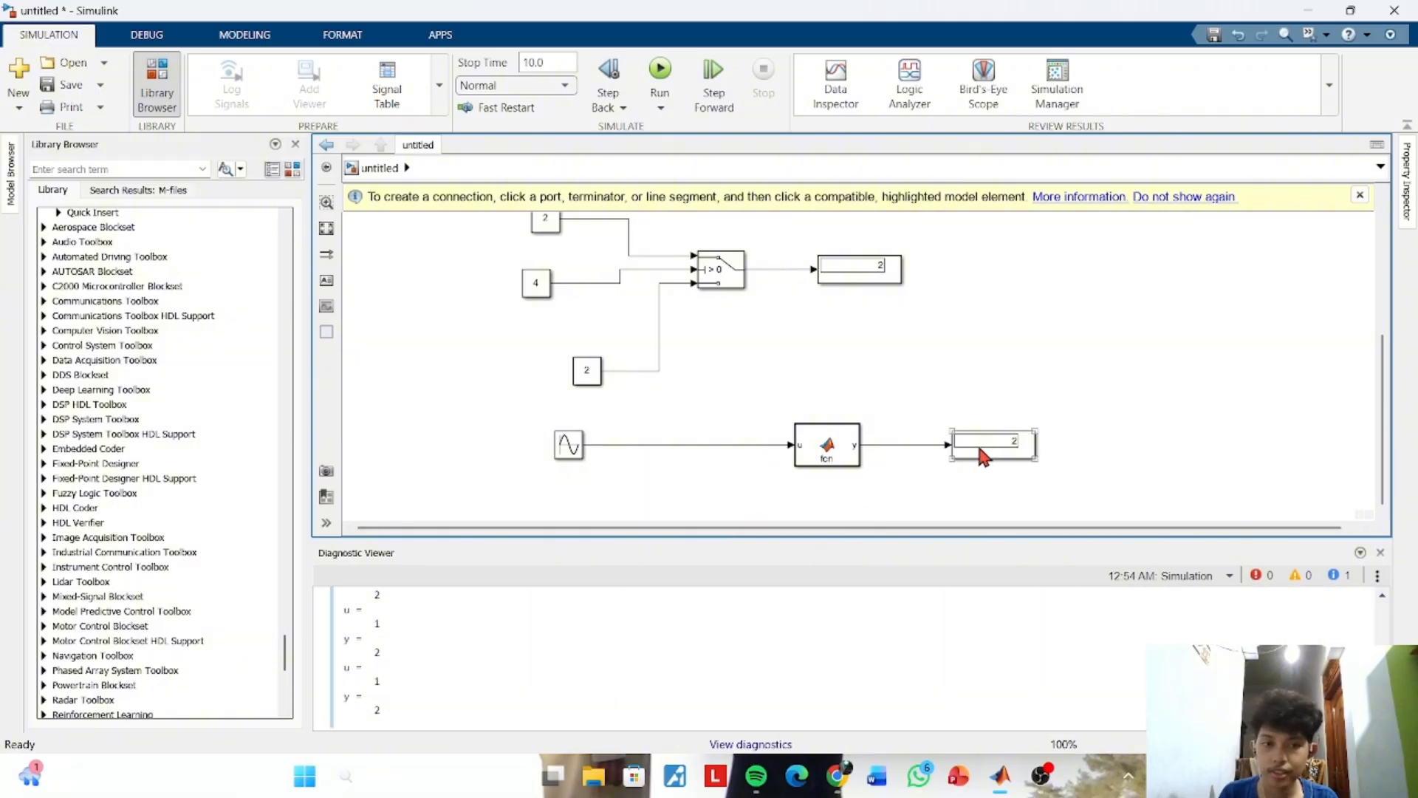
{"action": "left_click_drag", "start_coordinate": [569, 444], "coordinate": [689, 444]}
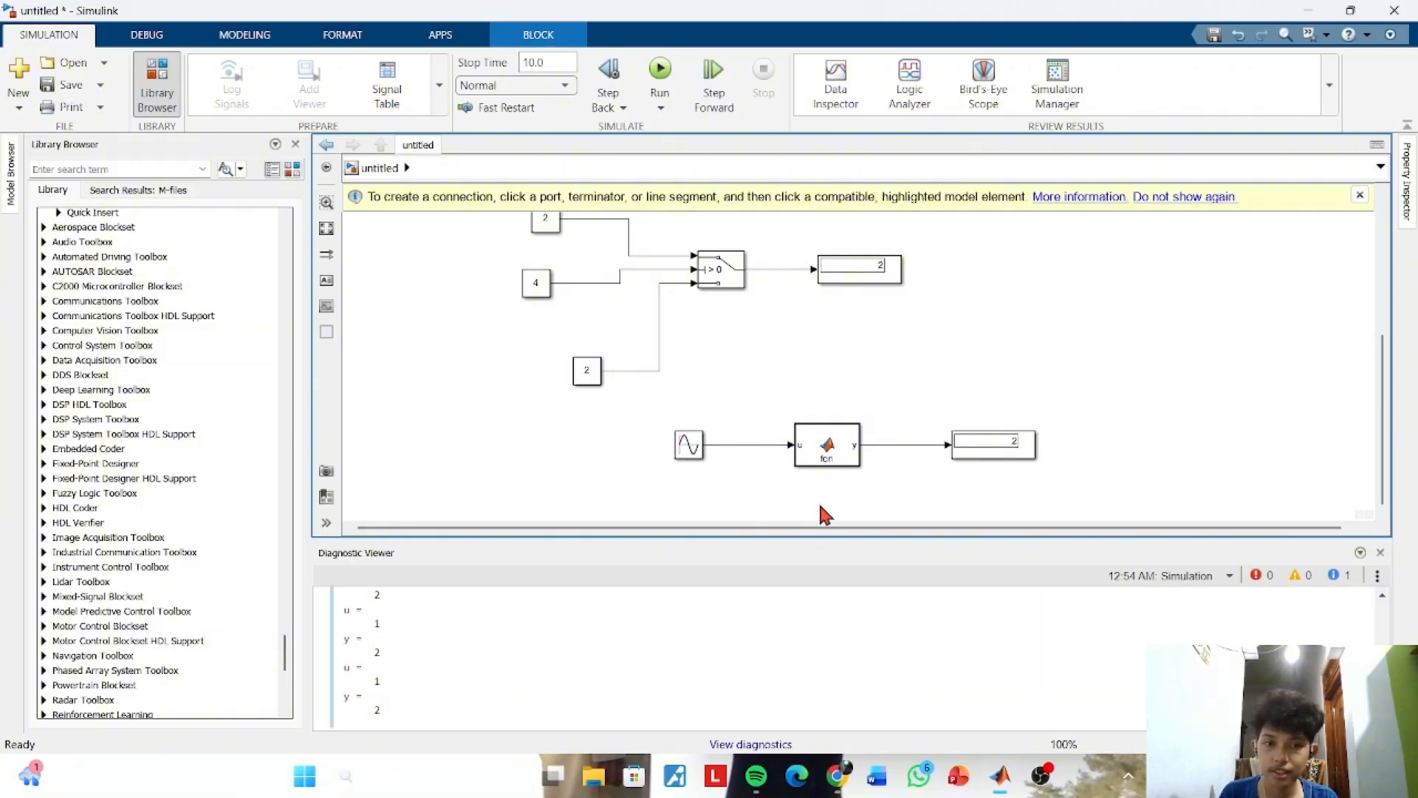
Examine the MATLAB Function code again, and go over the Sine Wave, MATLAB Function and Display blocks in the model
{"action": "left_click", "coordinate": [826, 460]}
{"action": "double_click", "coordinate": [826, 459]}
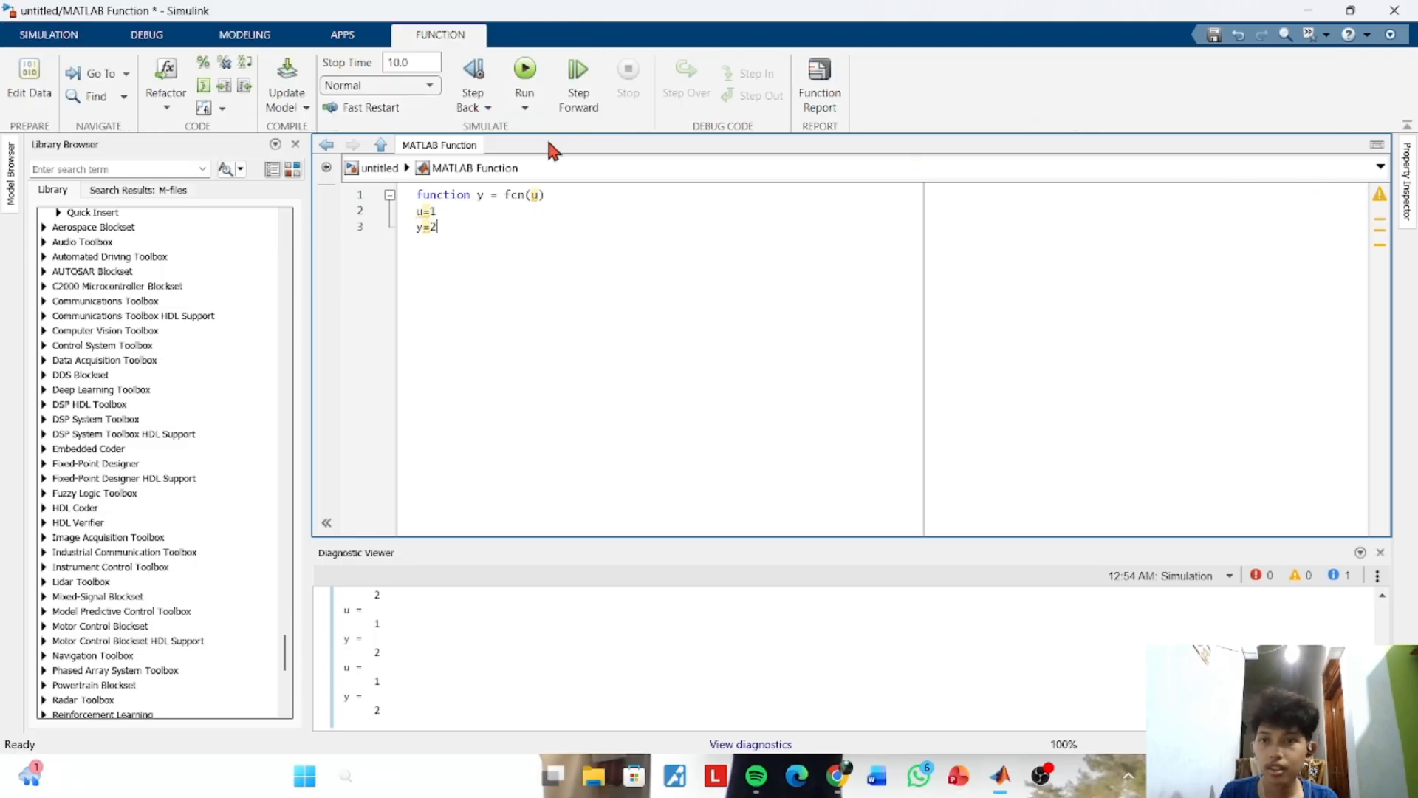
{"action": "left_click", "coordinate": [380, 168]}
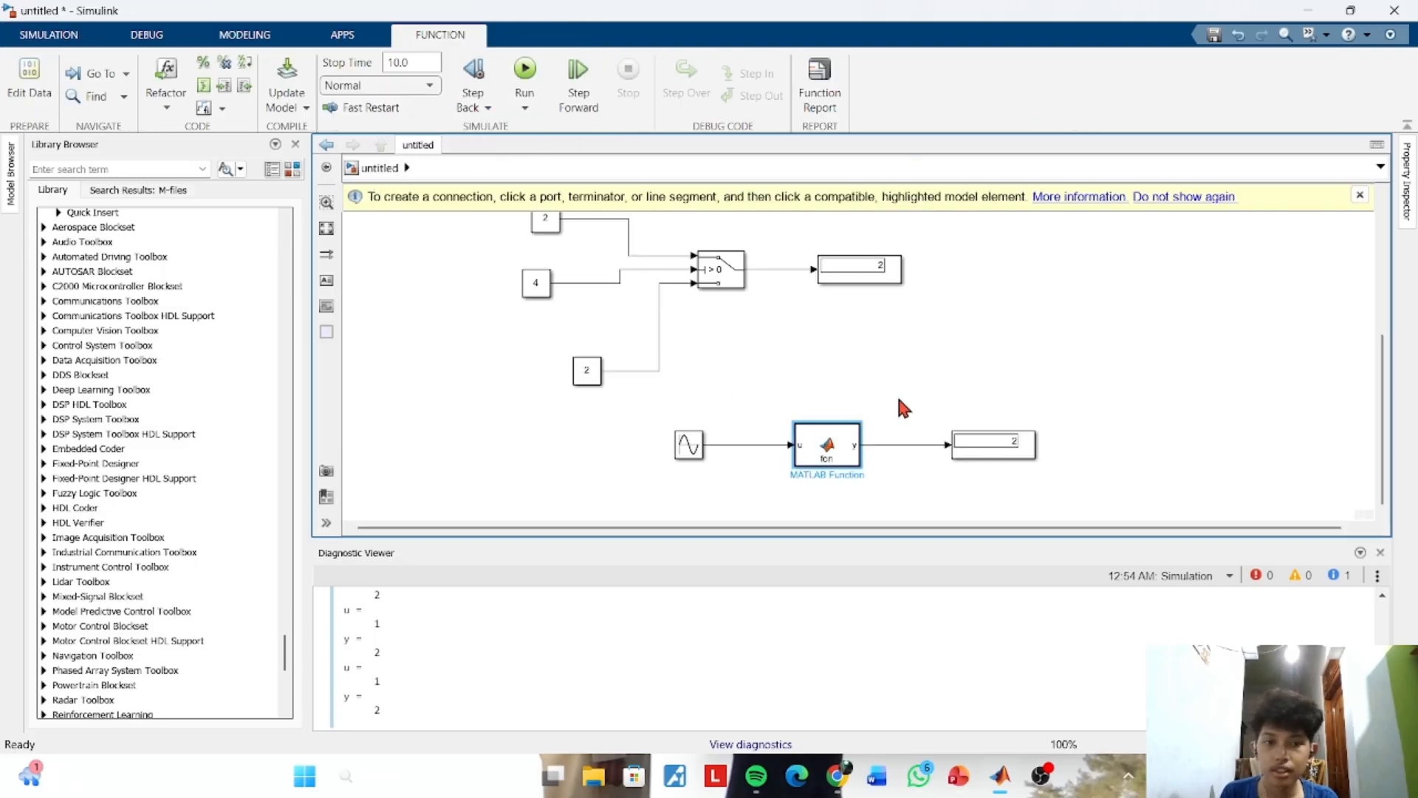
{"action": "left_click", "coordinate": [688, 444]}
{"action": "left_click", "coordinate": [840, 455]}
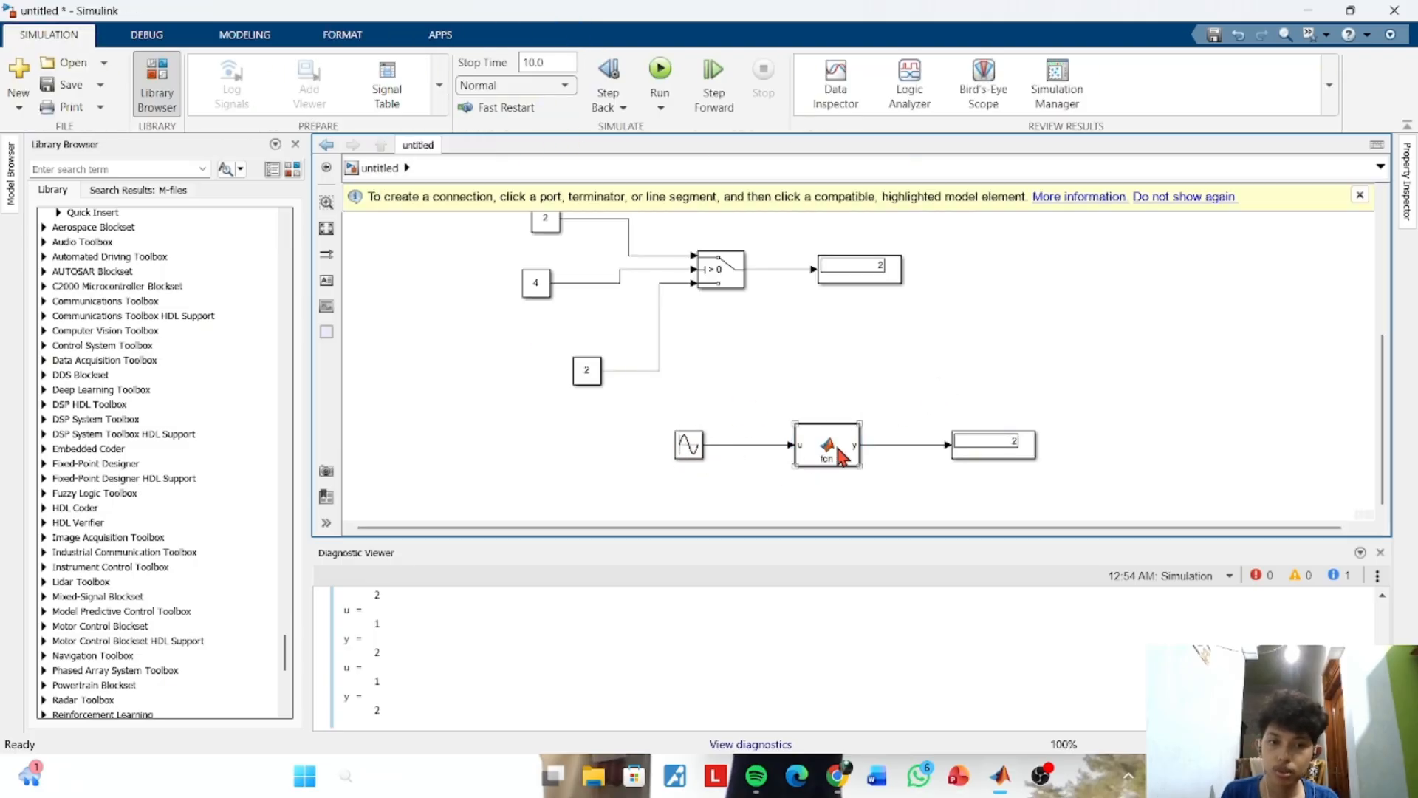
{"action": "left_click", "coordinate": [974, 445]}
{"action": "left_click", "coordinate": [1057, 336]}
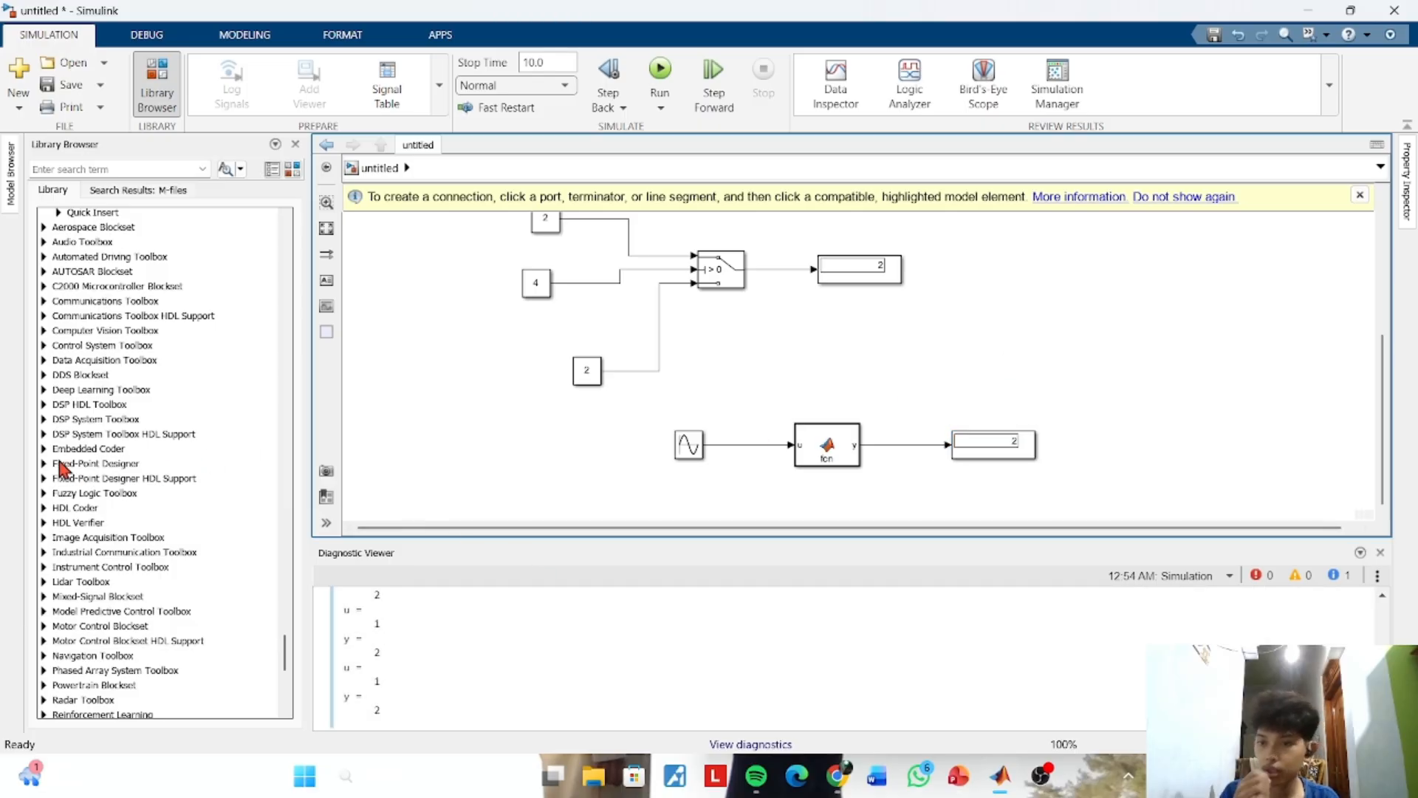
Browse the block library back up to Ports & Subsystems and switch to PowerPoint to read the topic list on slide 6
{"action": "scroll", "coordinate": [114, 450], "scroll_direction": "down", "scroll_amount": 2}
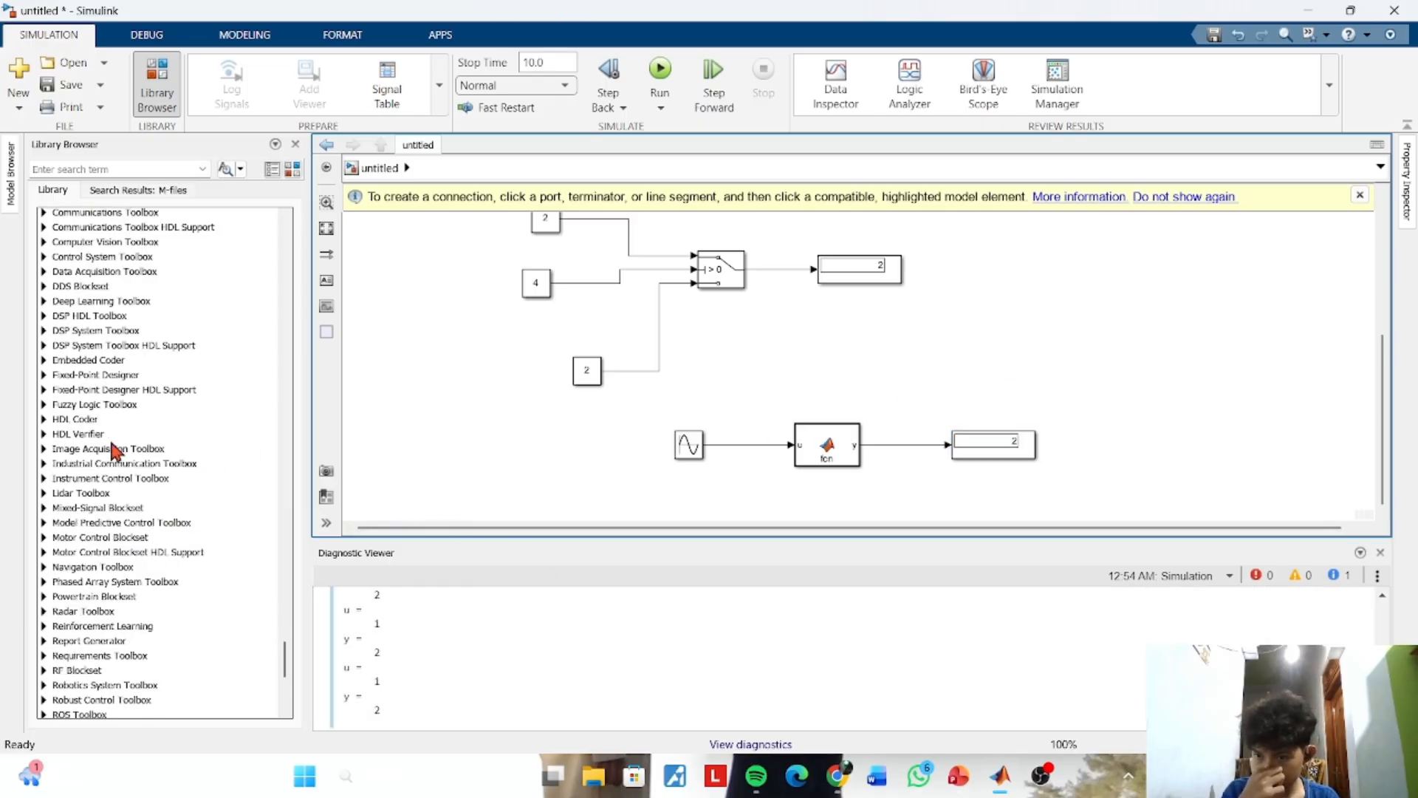
{"action": "scroll", "coordinate": [114, 450], "scroll_direction": "up", "scroll_amount": 15}
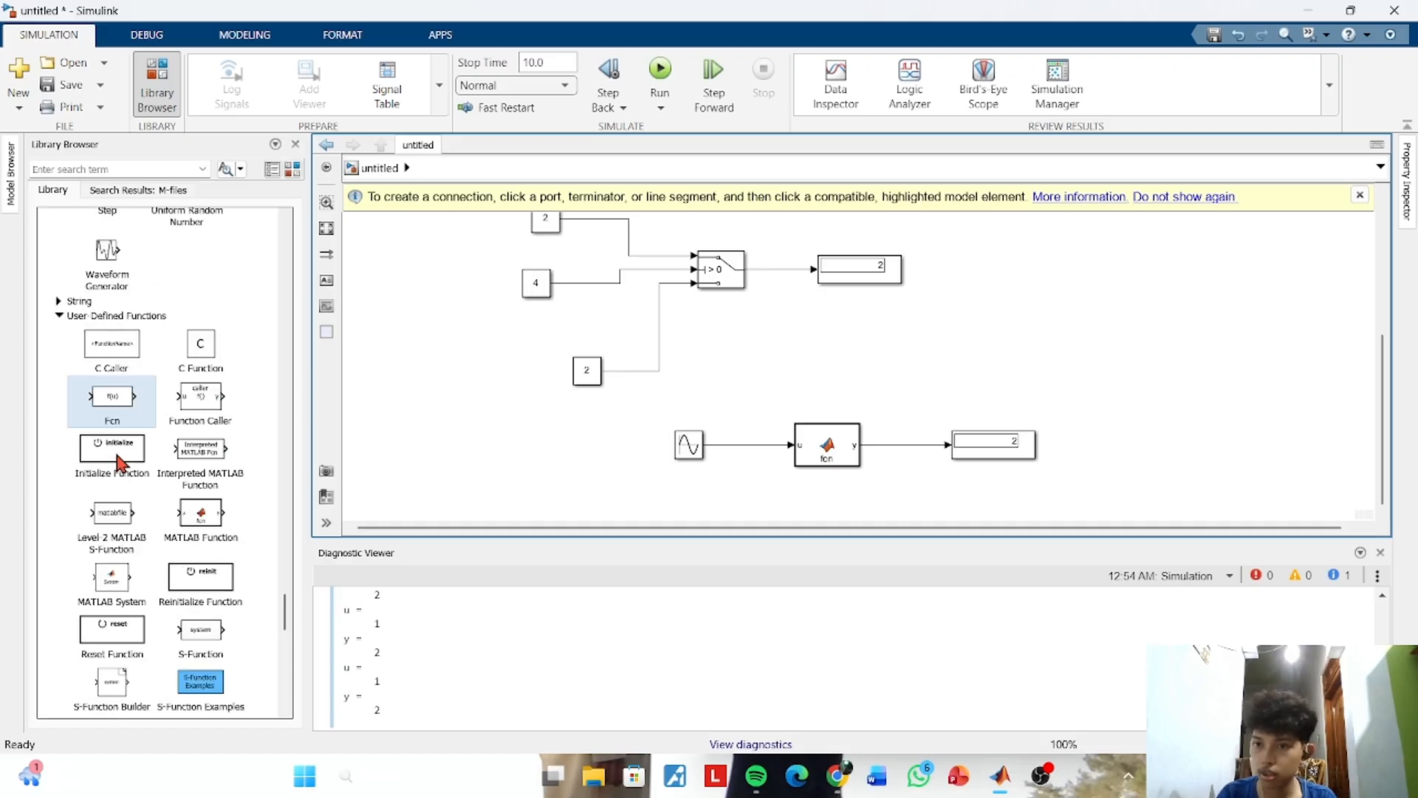
{"action": "scroll", "coordinate": [116, 456], "scroll_direction": "up", "scroll_amount": 10}
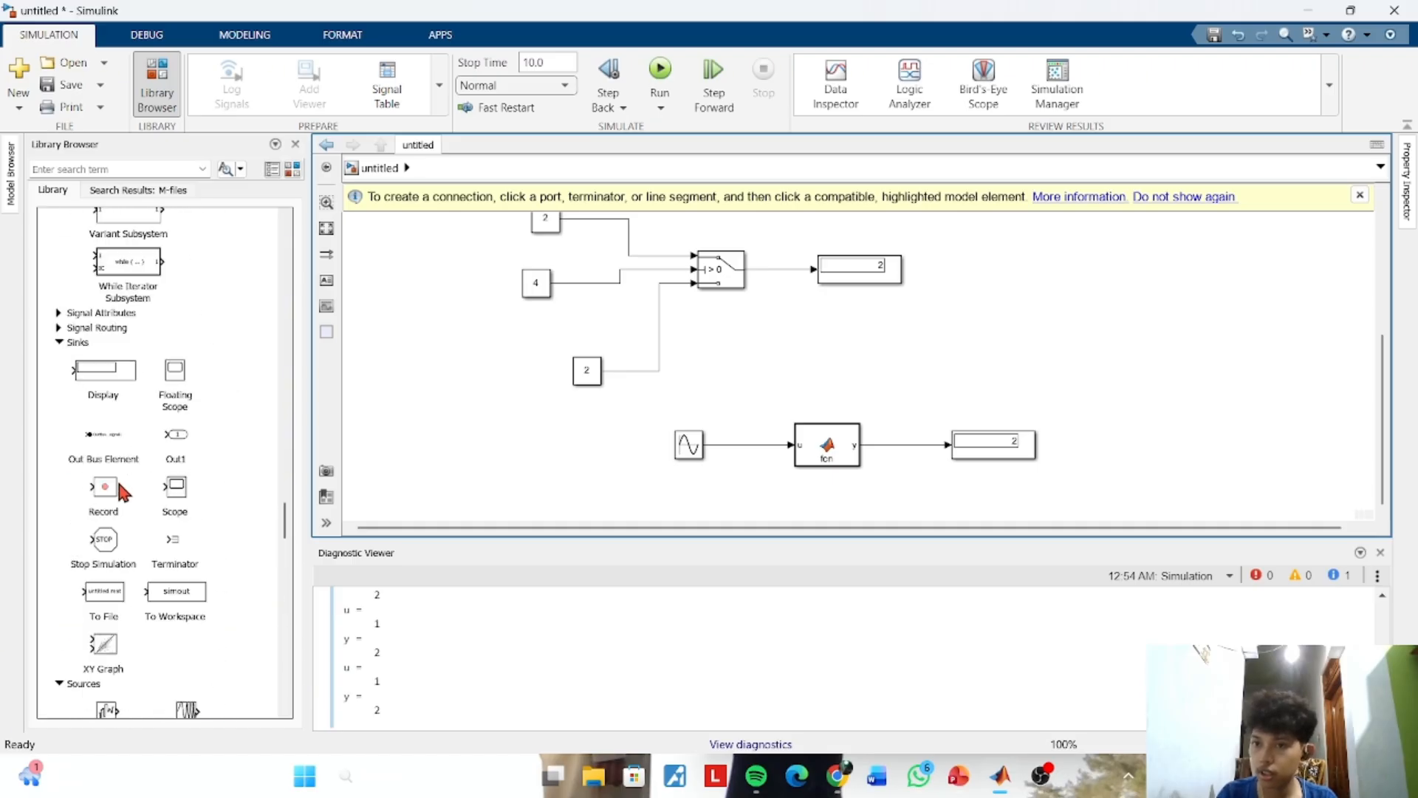
{"action": "scroll", "coordinate": [120, 491], "scroll_direction": "up", "scroll_amount": 8}
{"action": "key", "text": "alt+Tab"}
{"action": "key", "text": "alt+Tab"}
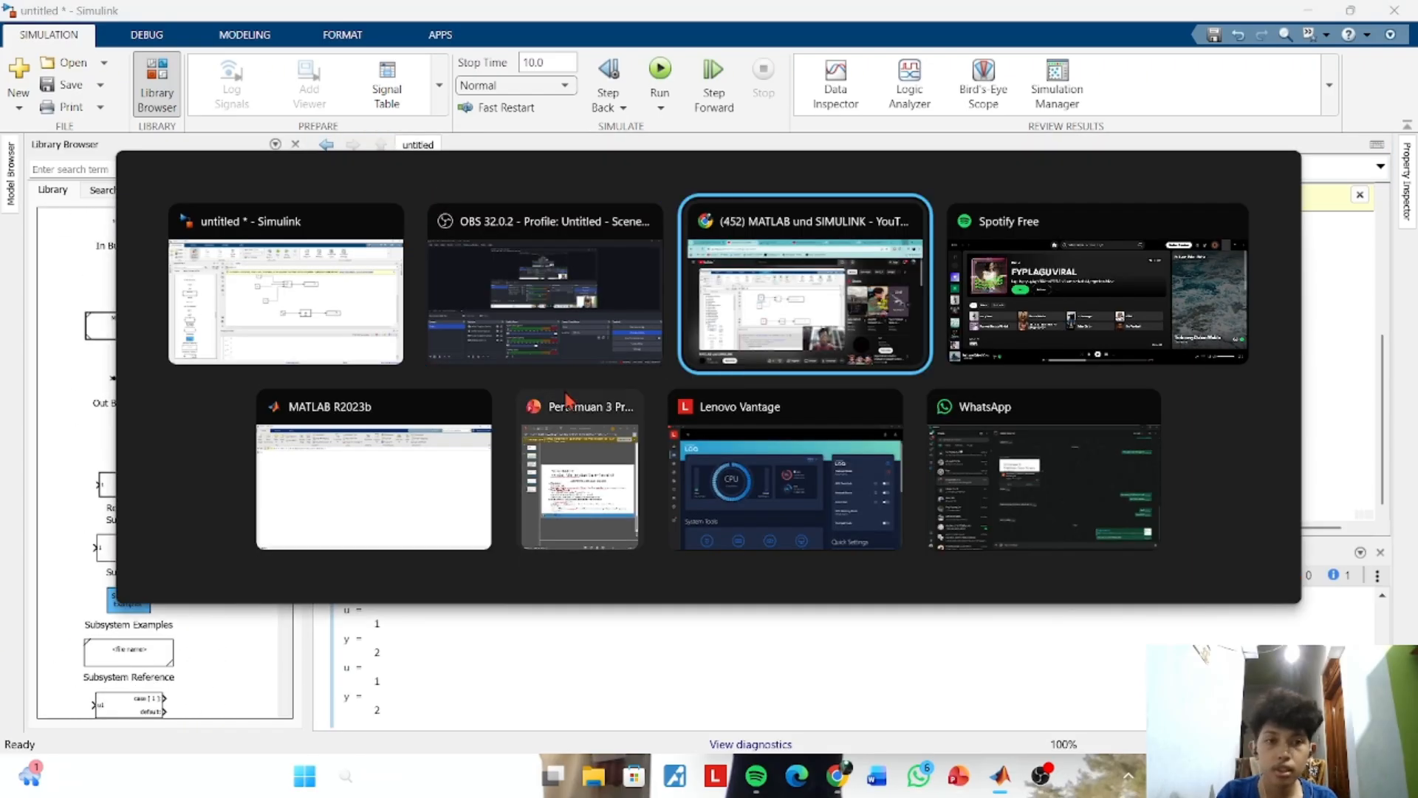
{"action": "left_click", "coordinate": [580, 510]}
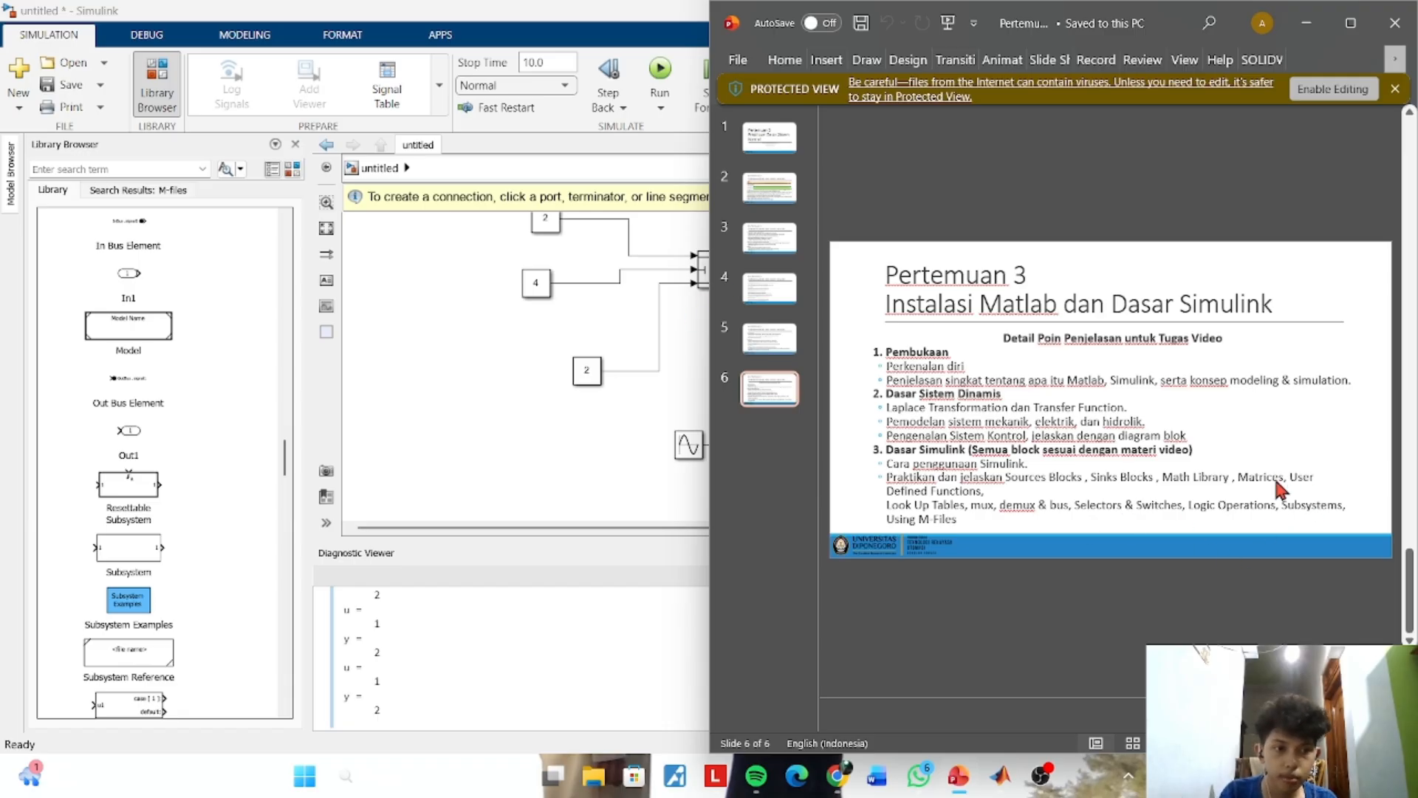
Look through the block library from Logic and Bit Operations down to User-Defined Functions
{"action": "scroll", "coordinate": [138, 395], "scroll_direction": "up", "scroll_amount": 15}
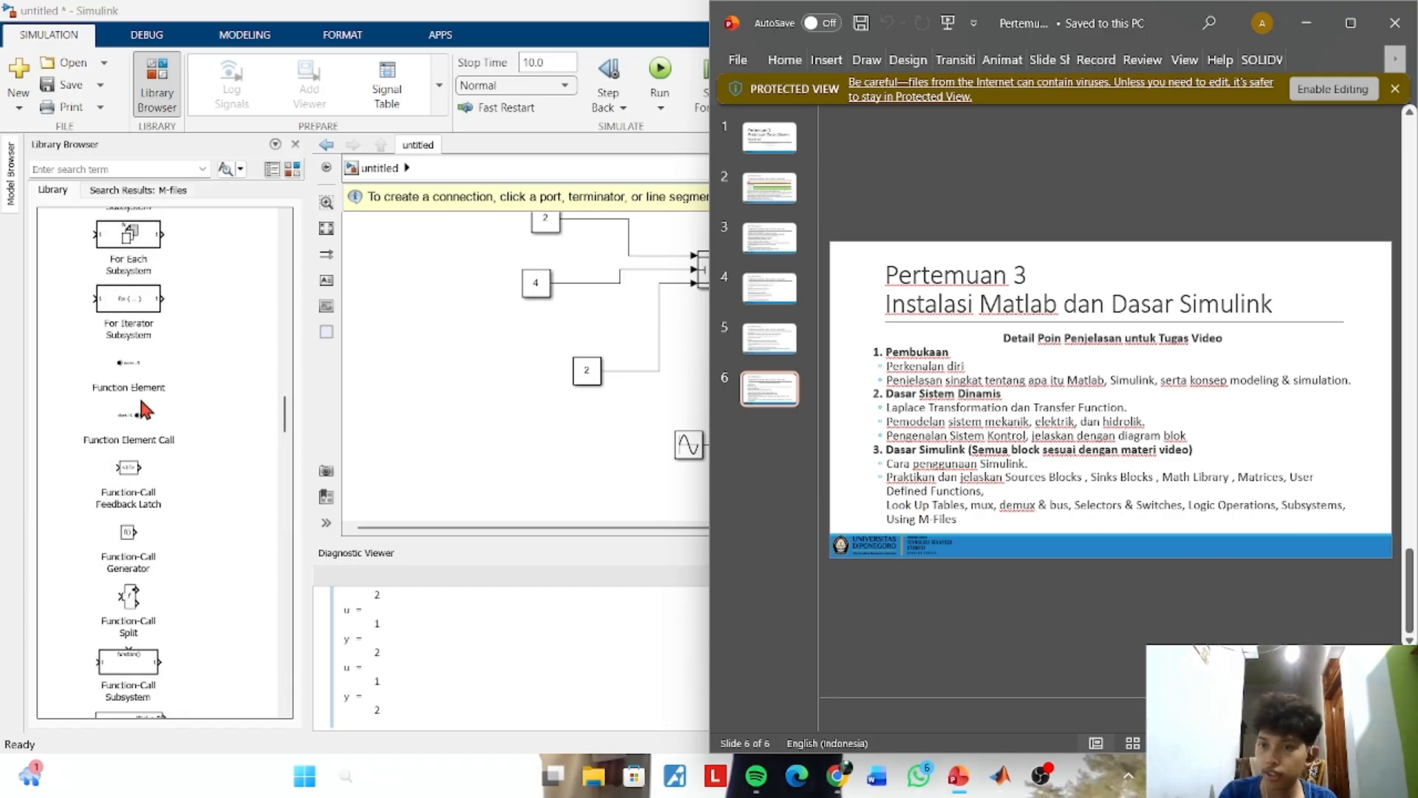
{"action": "scroll", "coordinate": [145, 401], "scroll_direction": "up", "scroll_amount": 6}
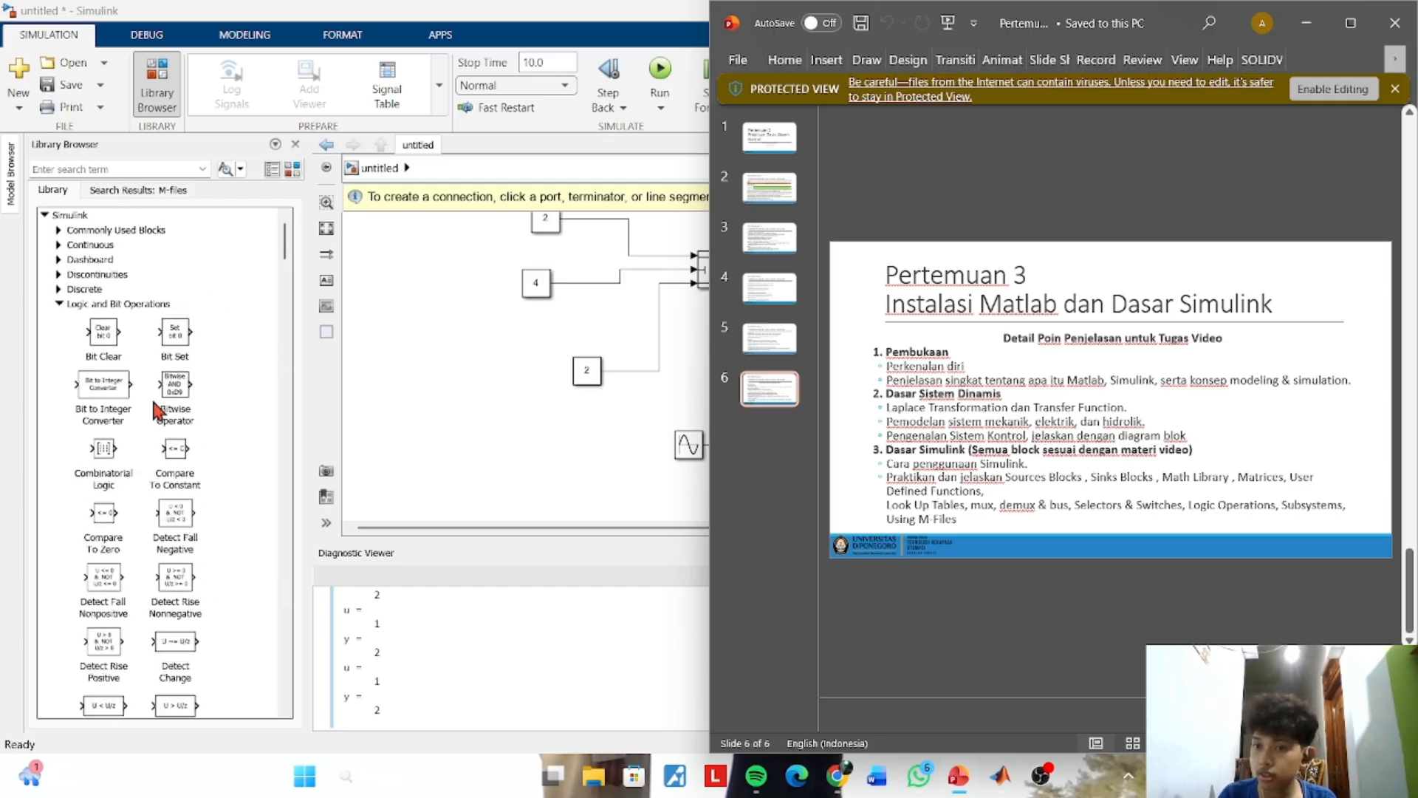
{"action": "scroll", "coordinate": [150, 379], "scroll_direction": "down", "scroll_amount": 2}
{"action": "scroll", "coordinate": [152, 381], "scroll_direction": "down", "scroll_amount": 10}
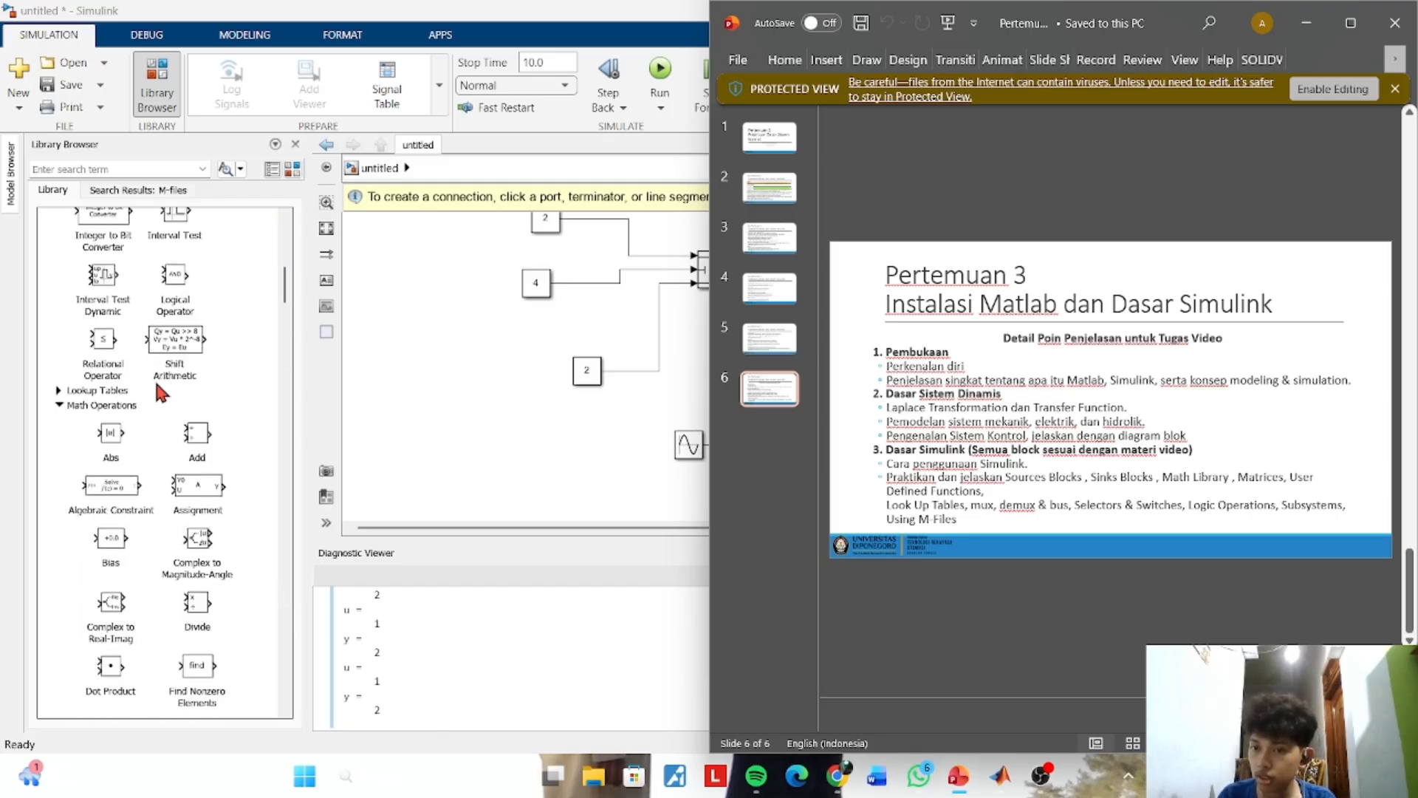
{"action": "scroll", "coordinate": [139, 393], "scroll_direction": "down", "scroll_amount": 15}
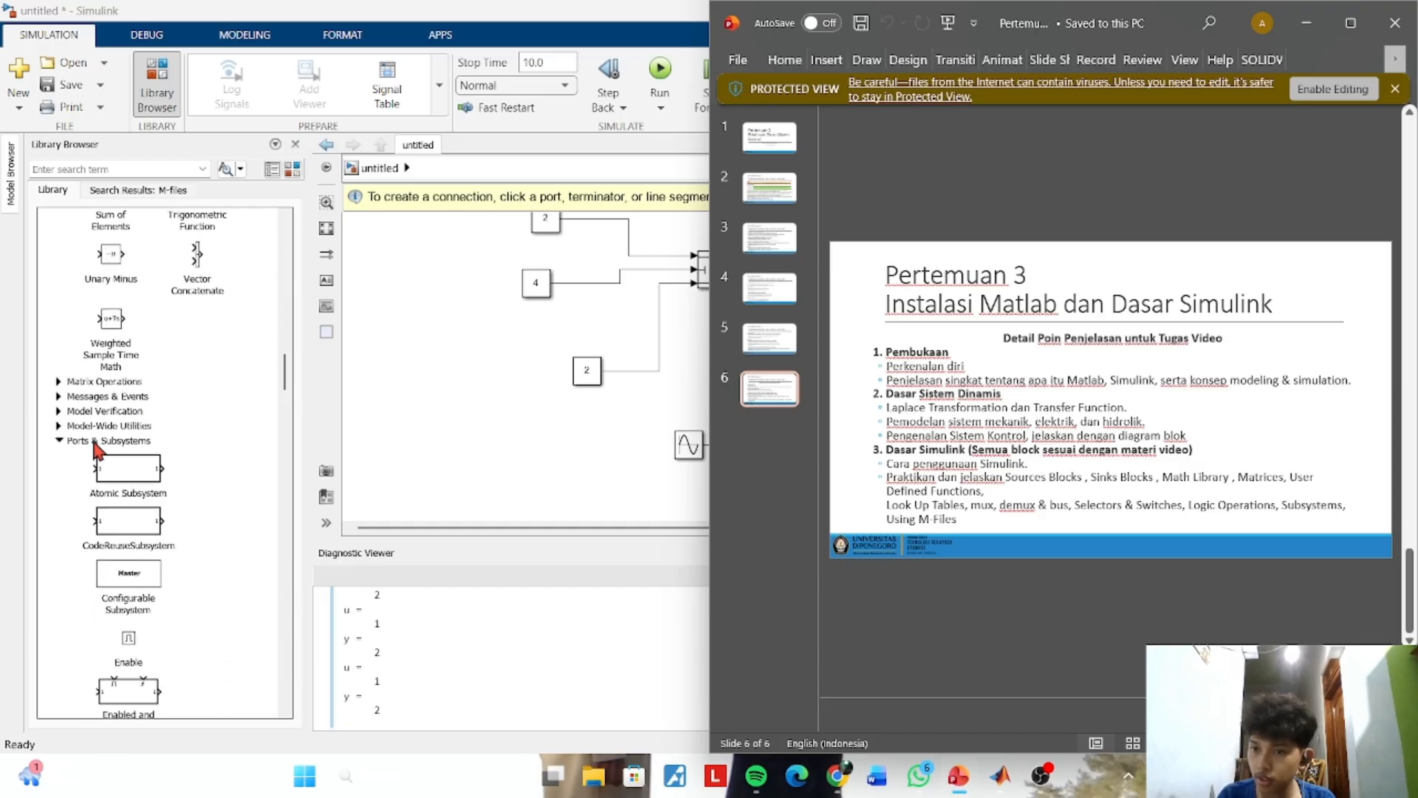
{"action": "scroll", "coordinate": [92, 403], "scroll_direction": "down", "scroll_amount": 15}
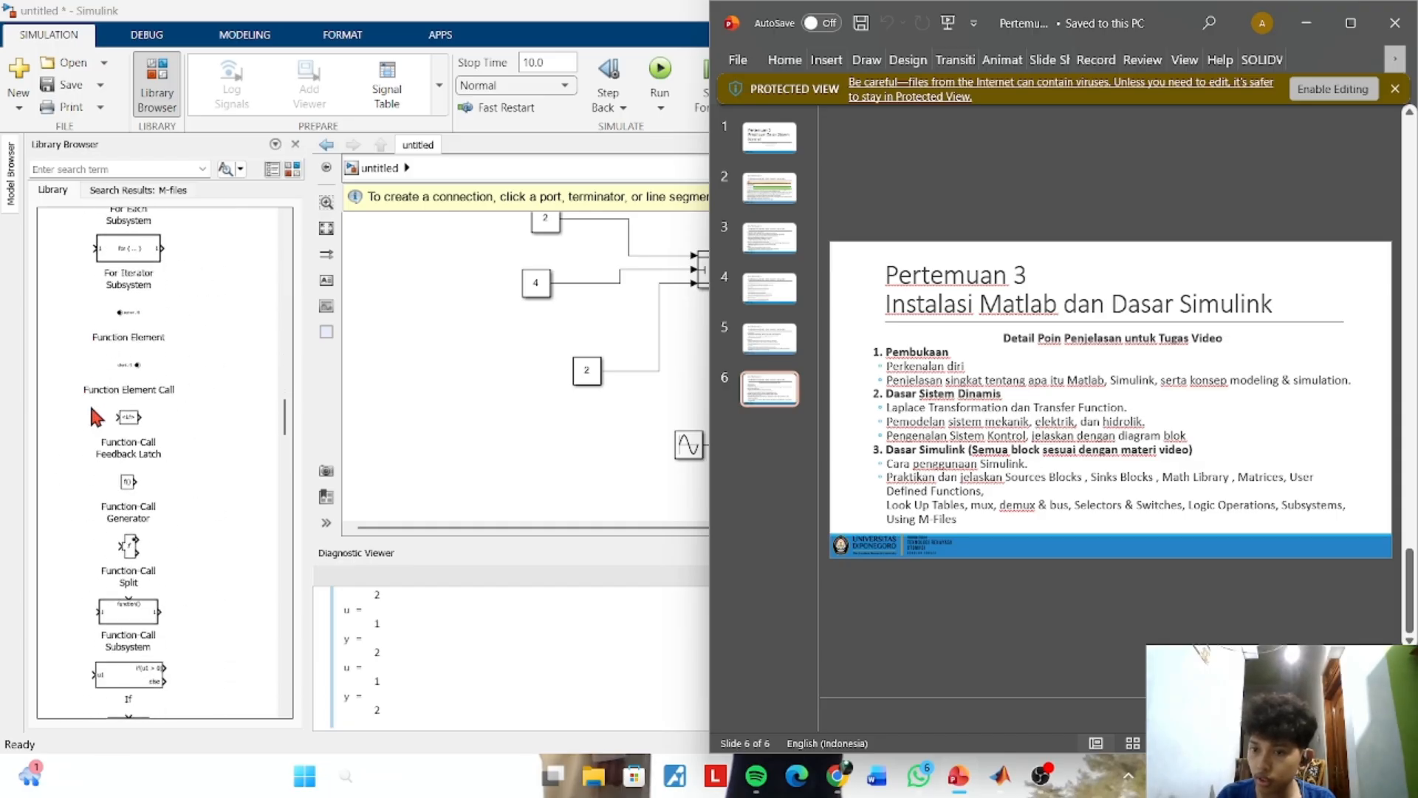
{"action": "scroll", "coordinate": [92, 408], "scroll_direction": "down", "scroll_amount": 15}
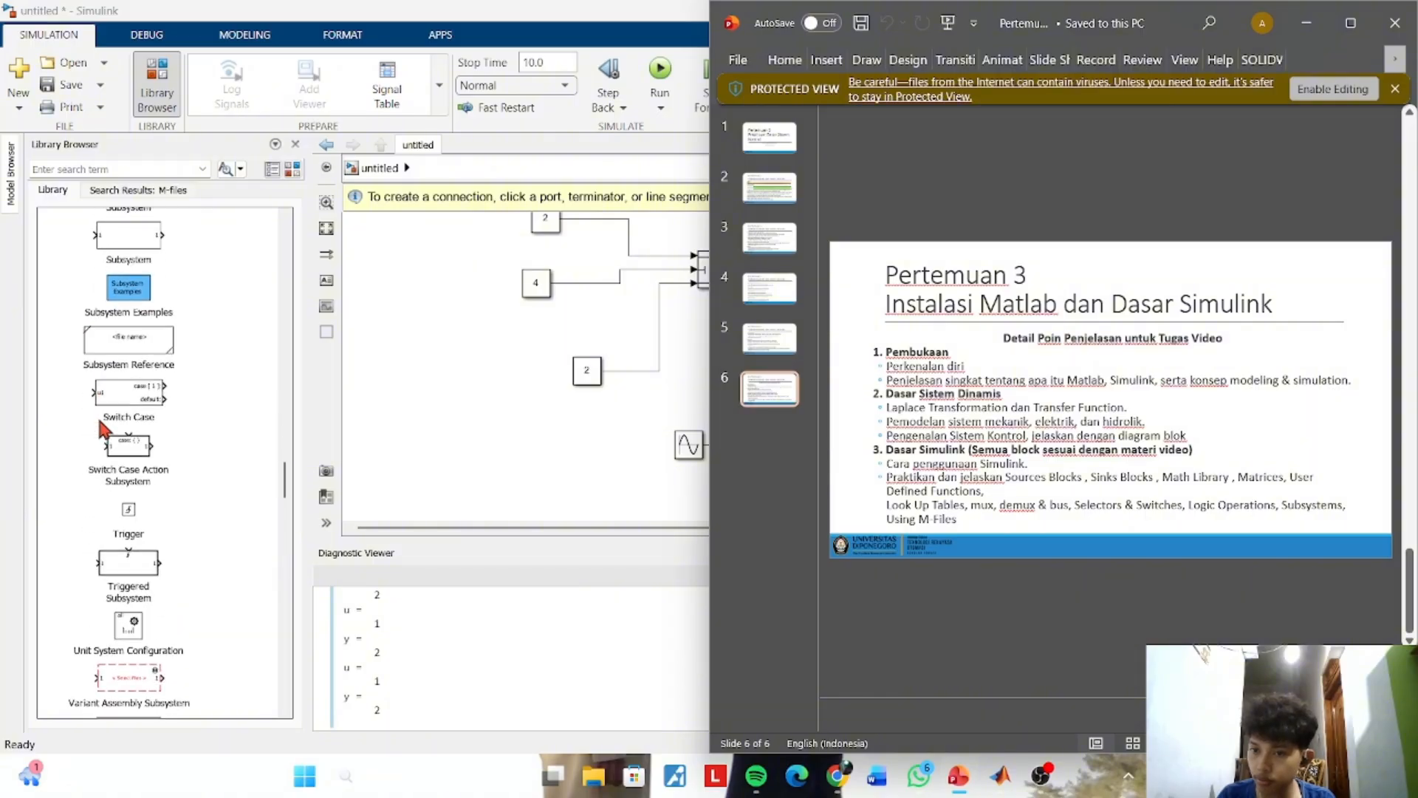
{"action": "scroll", "coordinate": [108, 427], "scroll_direction": "down", "scroll_amount": 20}
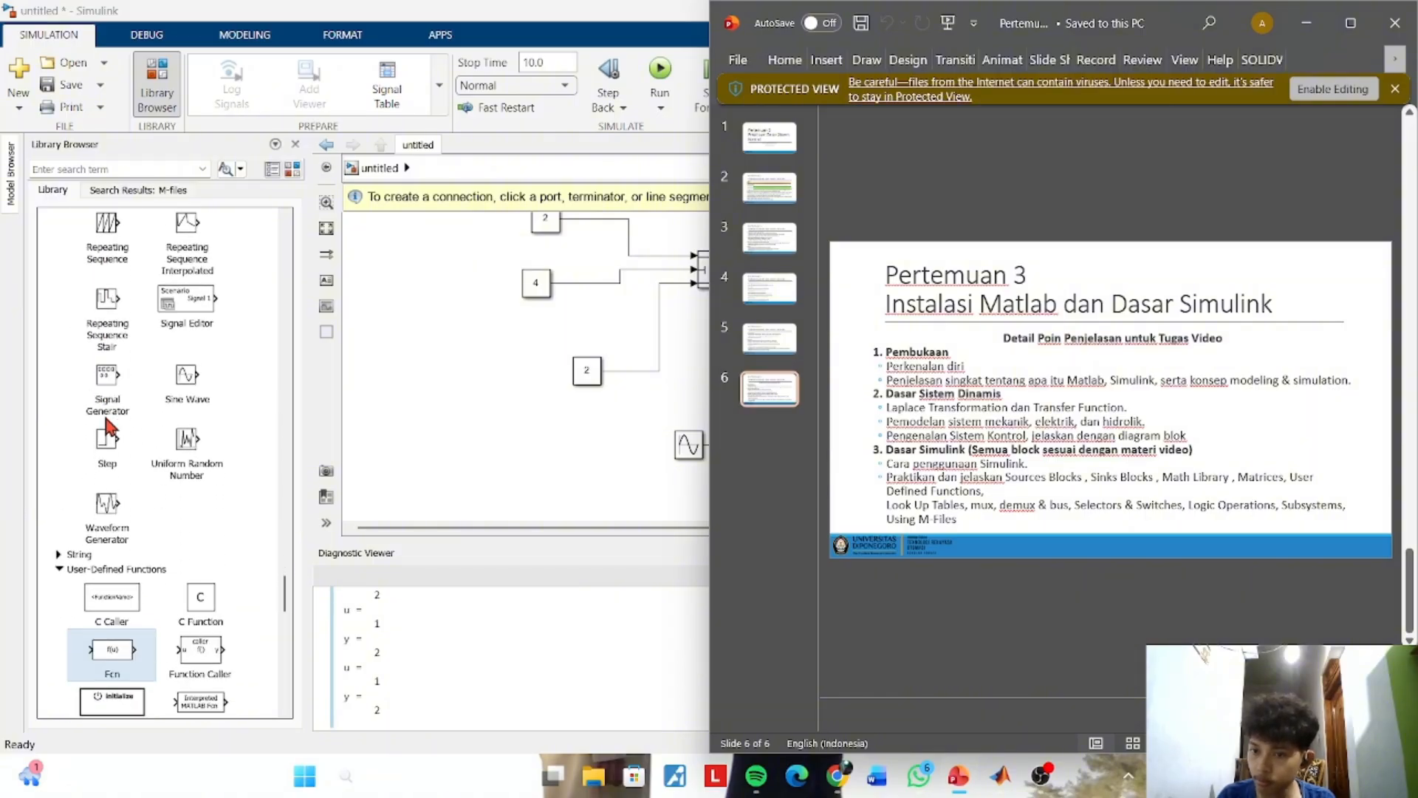
{"action": "scroll", "coordinate": [108, 427], "scroll_direction": "up", "scroll_amount": 10}
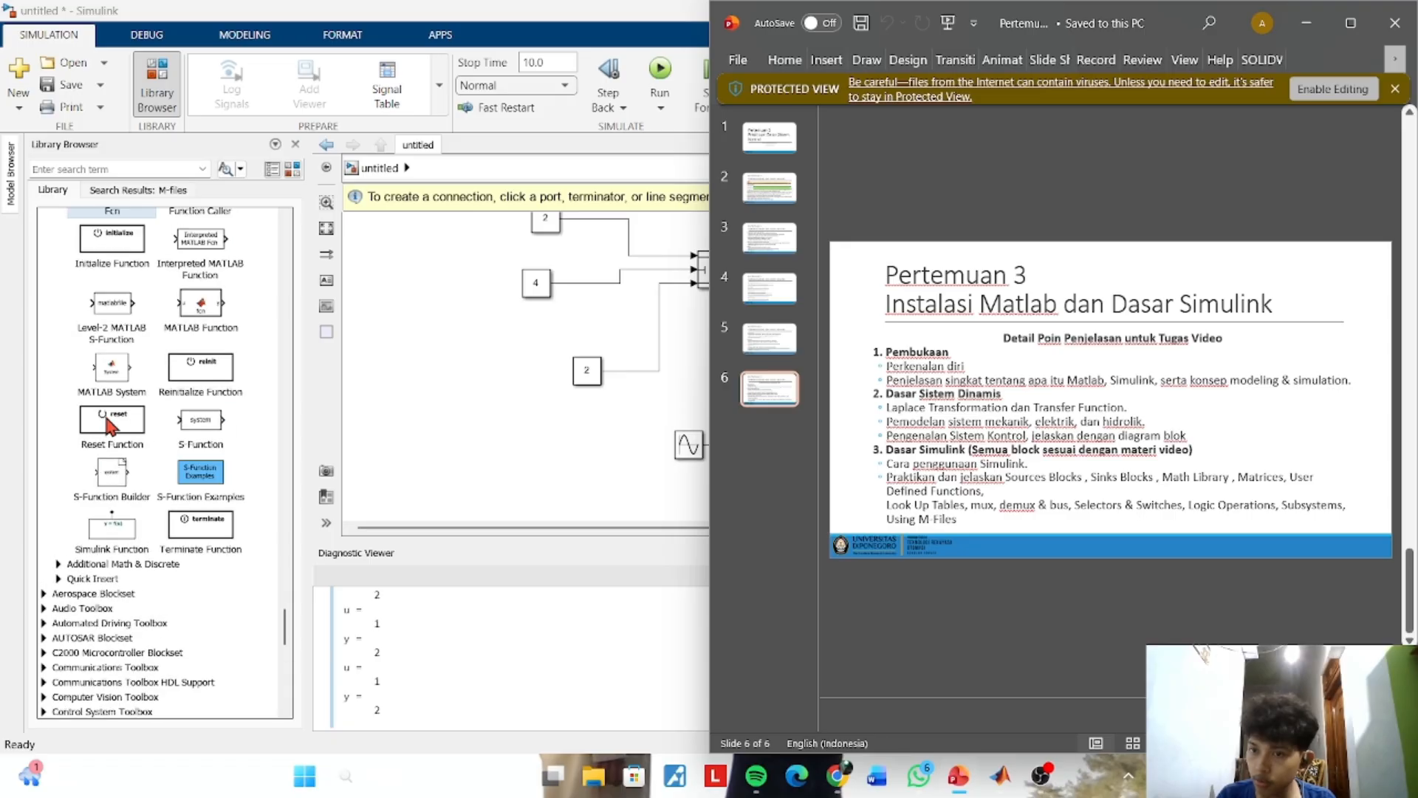
{"action": "scroll", "coordinate": [277, 421], "scroll_direction": "down", "scroll_amount": 3}
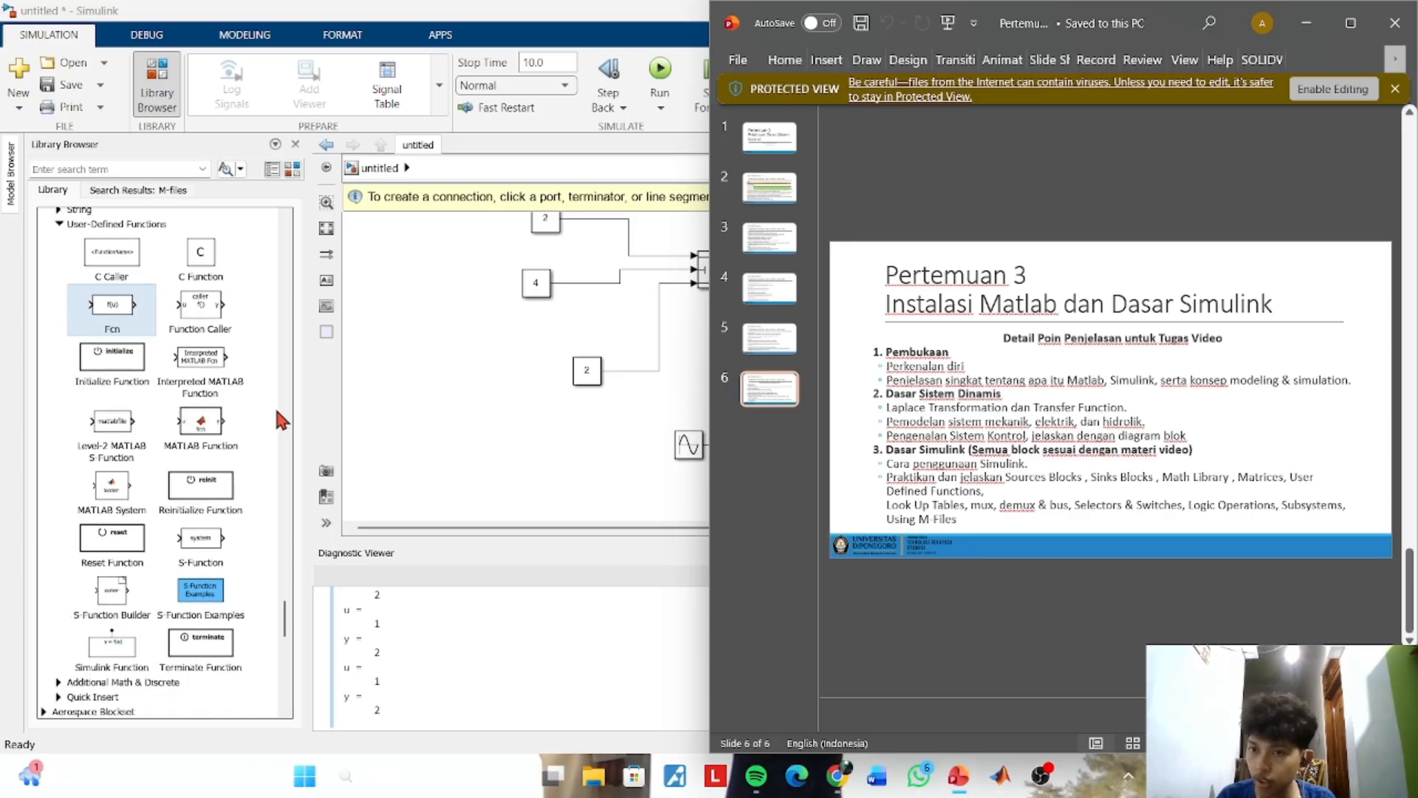
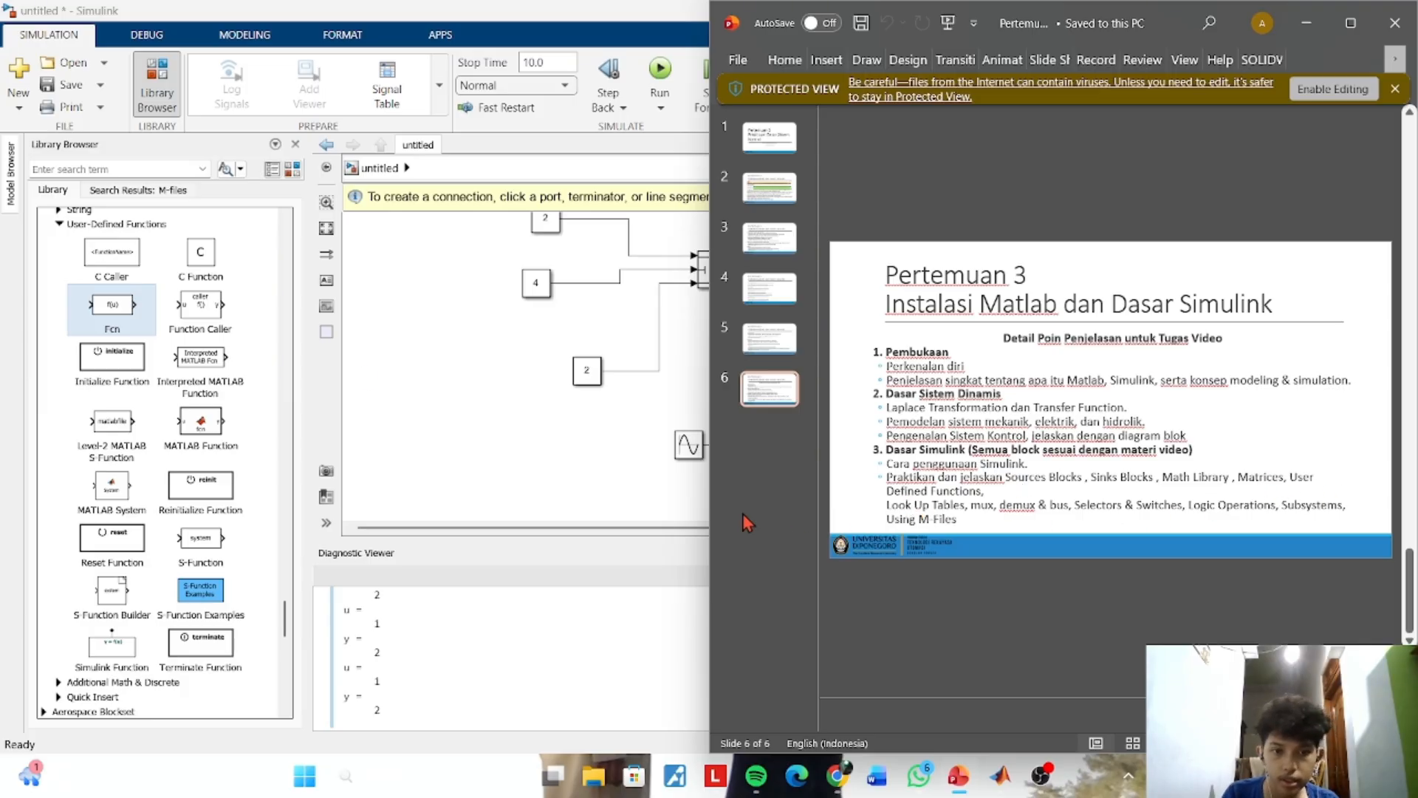
Expand the Matrix Operations library and examine its blocks, from Create Diagonal Matrix to Transpose
{"action": "scroll", "coordinate": [116, 273], "scroll_direction": "down", "scroll_amount": 15}
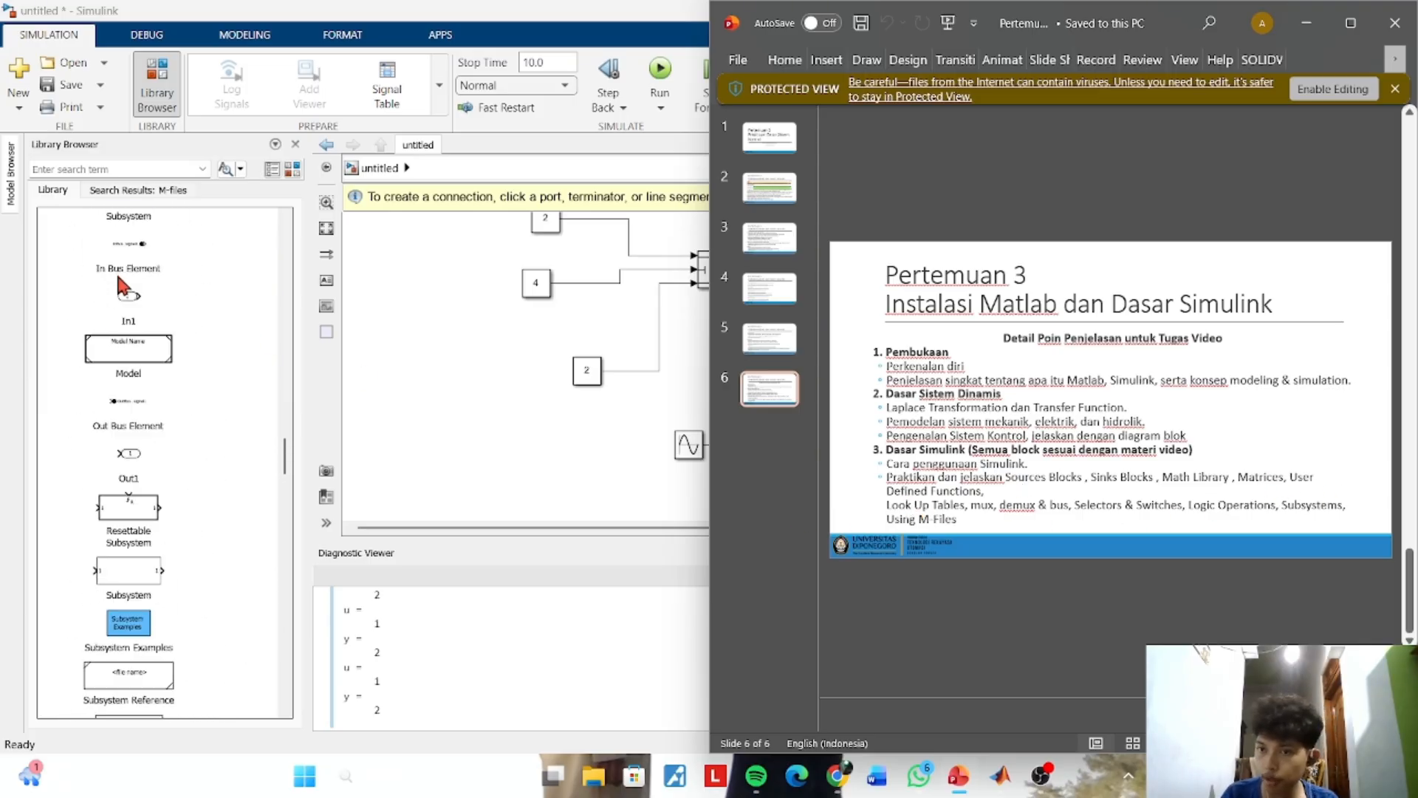
{"action": "scroll", "coordinate": [115, 271], "scroll_direction": "up", "scroll_amount": 15}
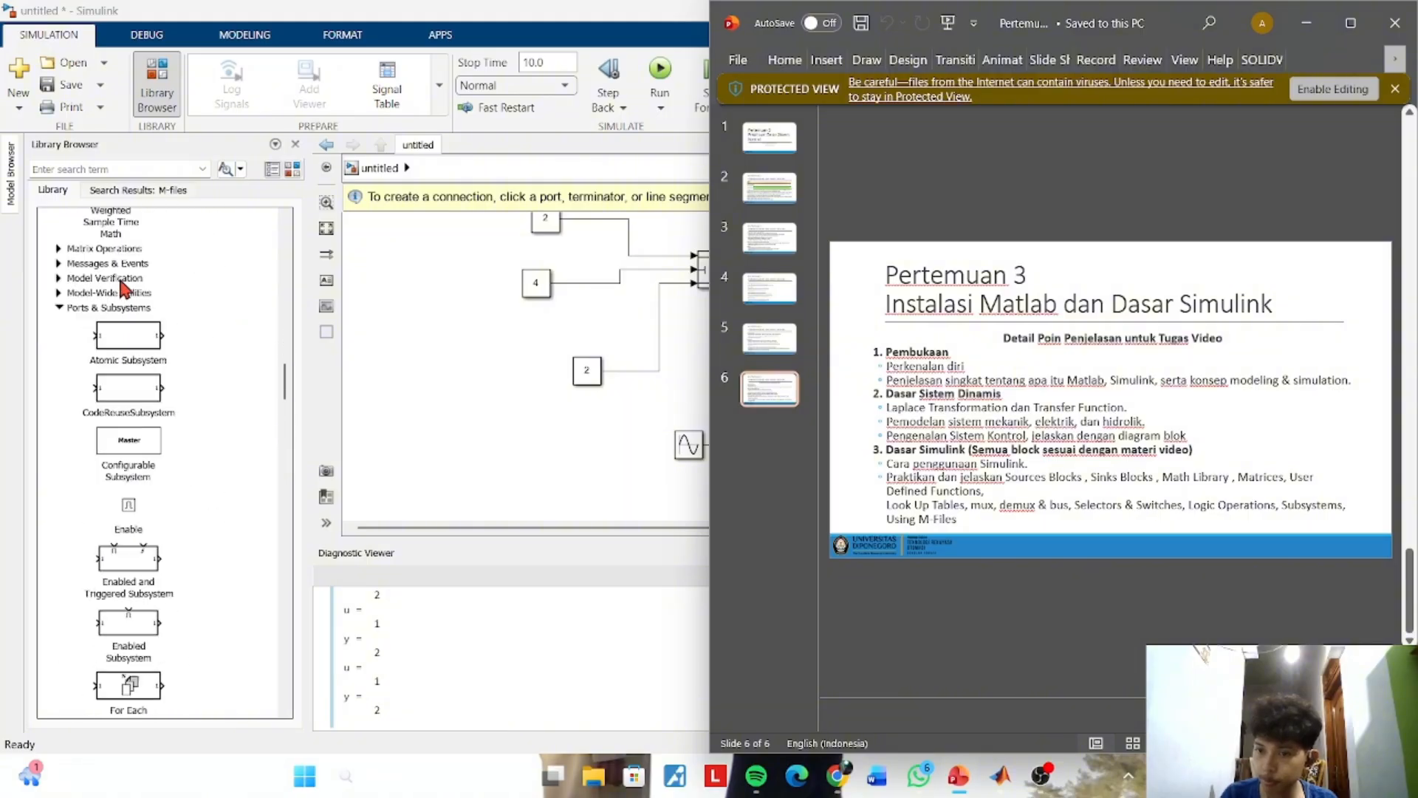
{"action": "scroll", "coordinate": [123, 285], "scroll_direction": "down", "scroll_amount": 1}
{"action": "left_click", "coordinate": [61, 242]}
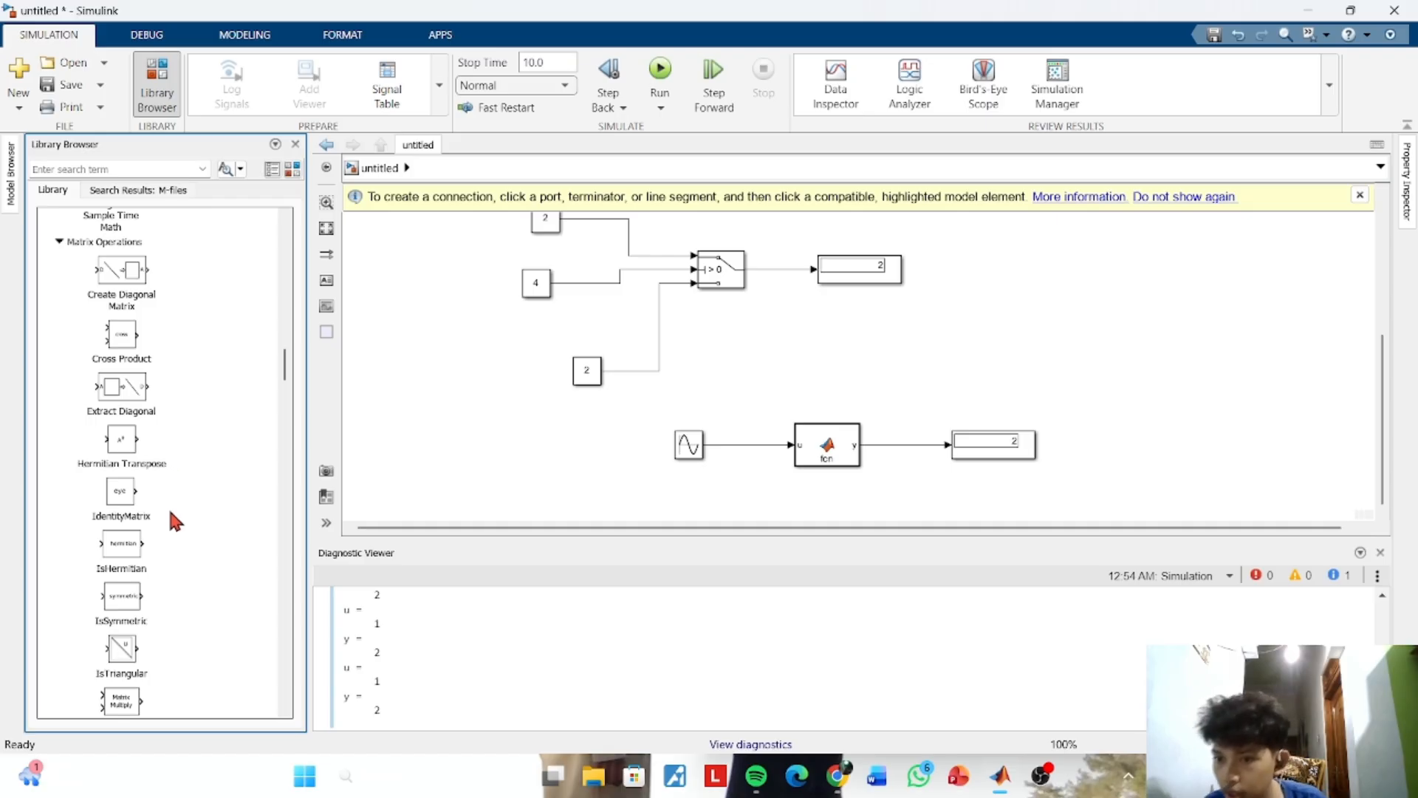
{"action": "scroll", "coordinate": [163, 575], "scroll_direction": "down", "scroll_amount": 8}
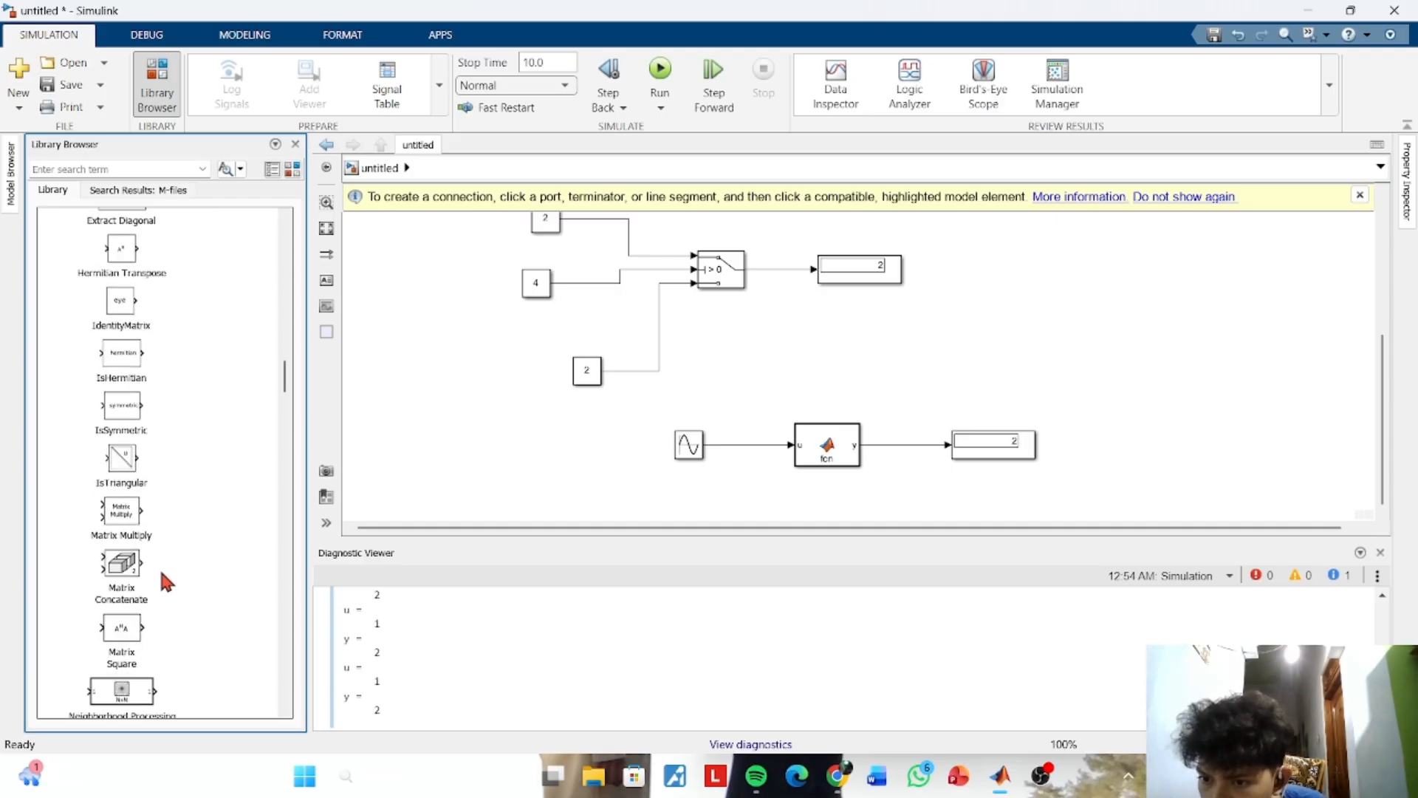
{"action": "scroll", "coordinate": [162, 574], "scroll_direction": "down", "scroll_amount": 3}
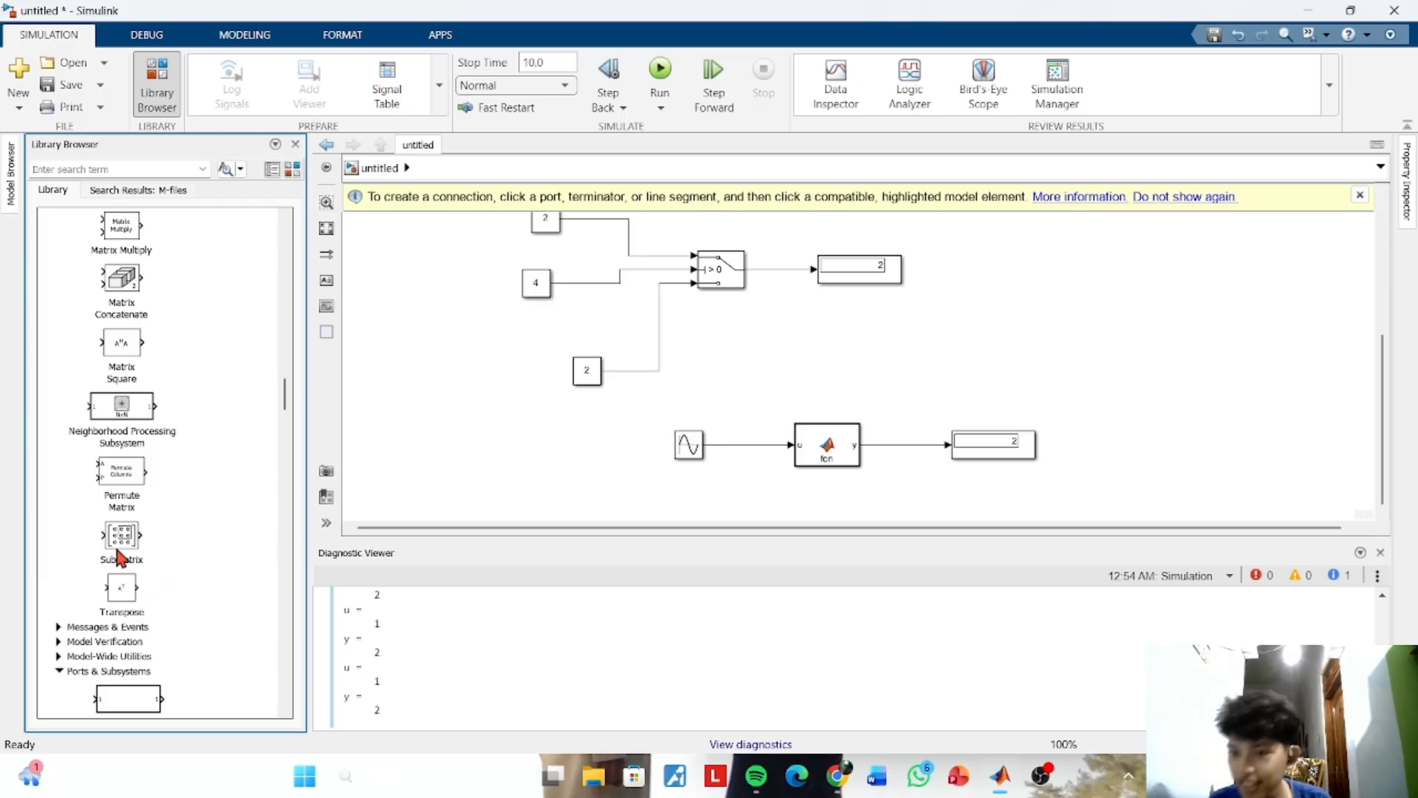
{"action": "scroll", "coordinate": [170, 528], "scroll_direction": "up", "scroll_amount": 7}
{"action": "scroll", "coordinate": [171, 533], "scroll_direction": "up", "scroll_amount": 5}
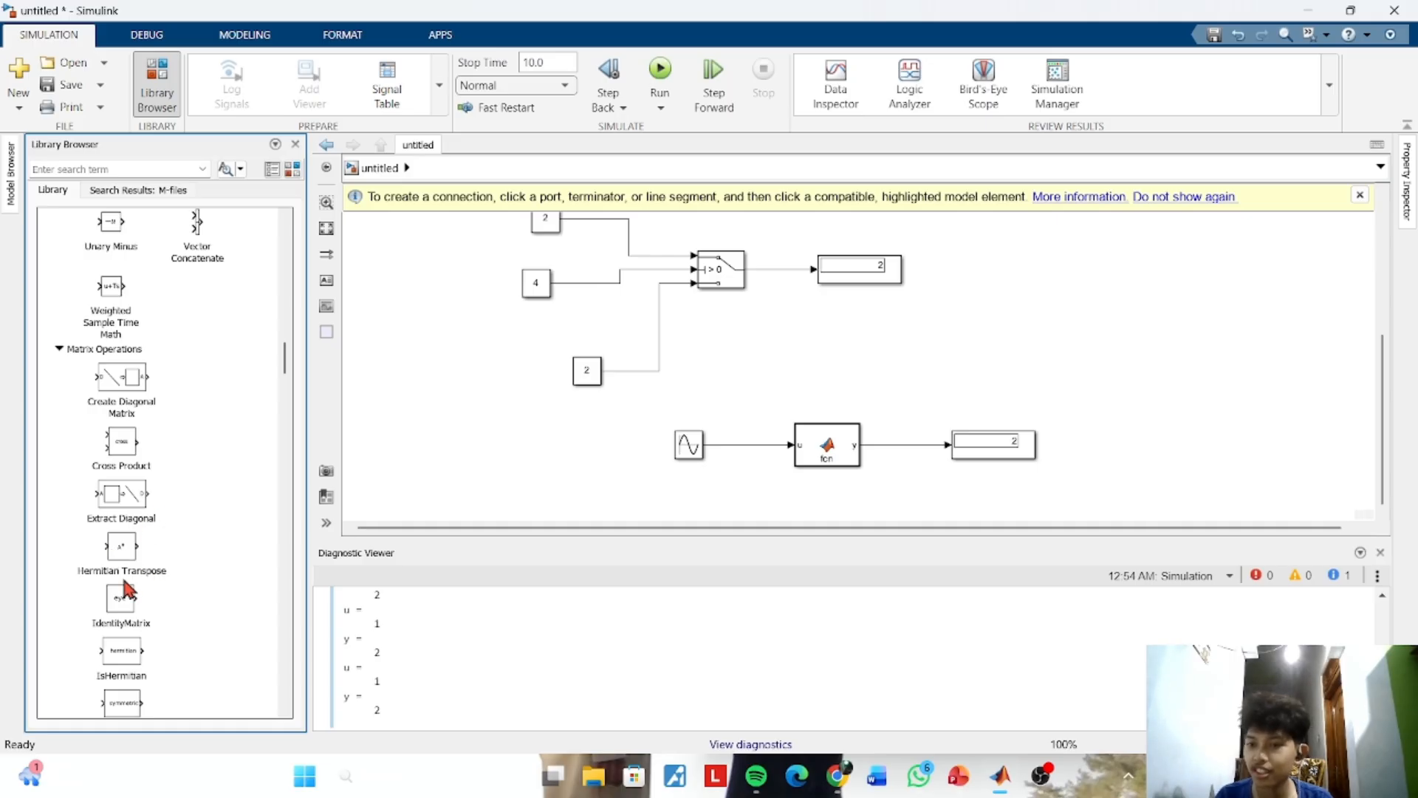
{"action": "scroll", "coordinate": [154, 628], "scroll_direction": "down", "scroll_amount": 2}
{"action": "scroll", "coordinate": [151, 587], "scroll_direction": "down", "scroll_amount": 2}
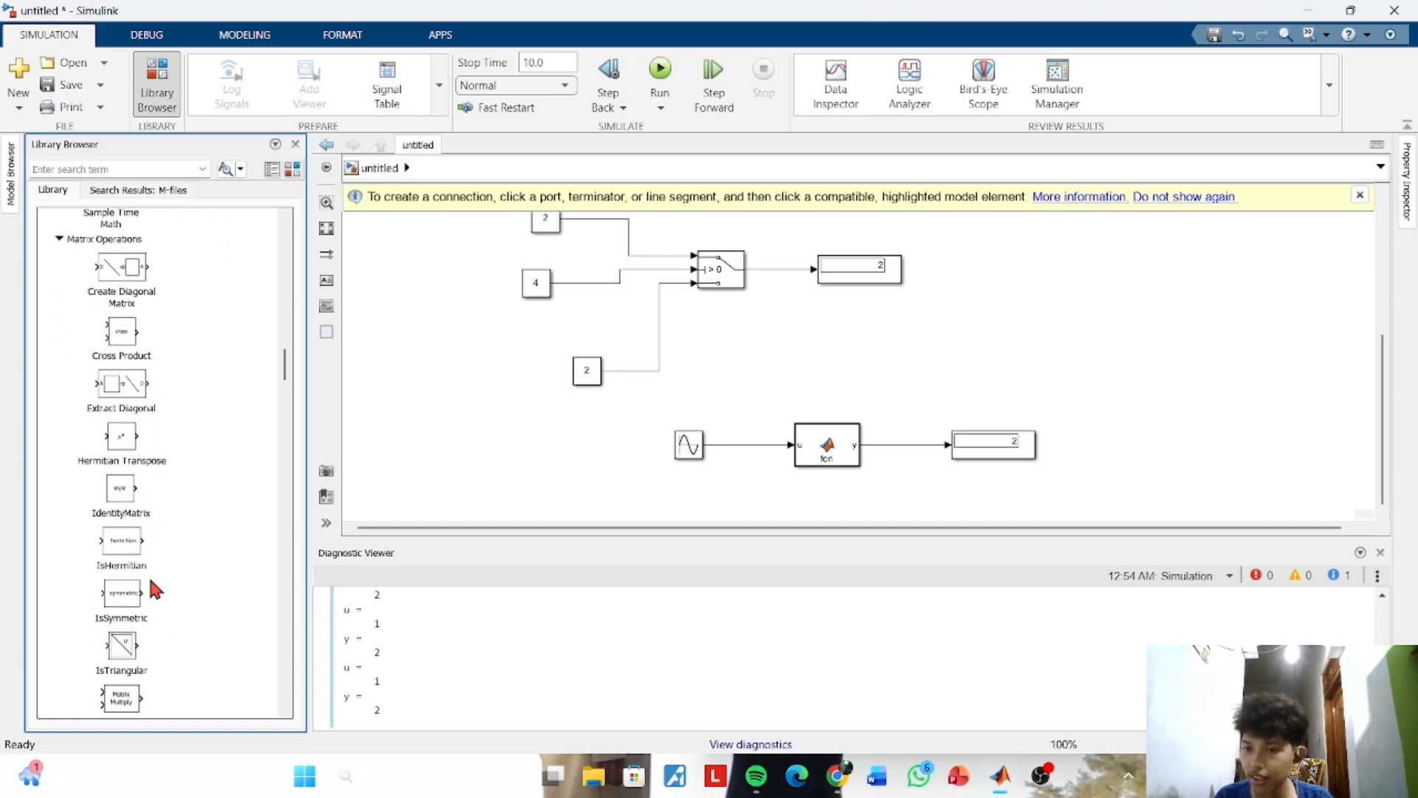
{"action": "scroll", "coordinate": [169, 642], "scroll_direction": "down", "scroll_amount": 1}
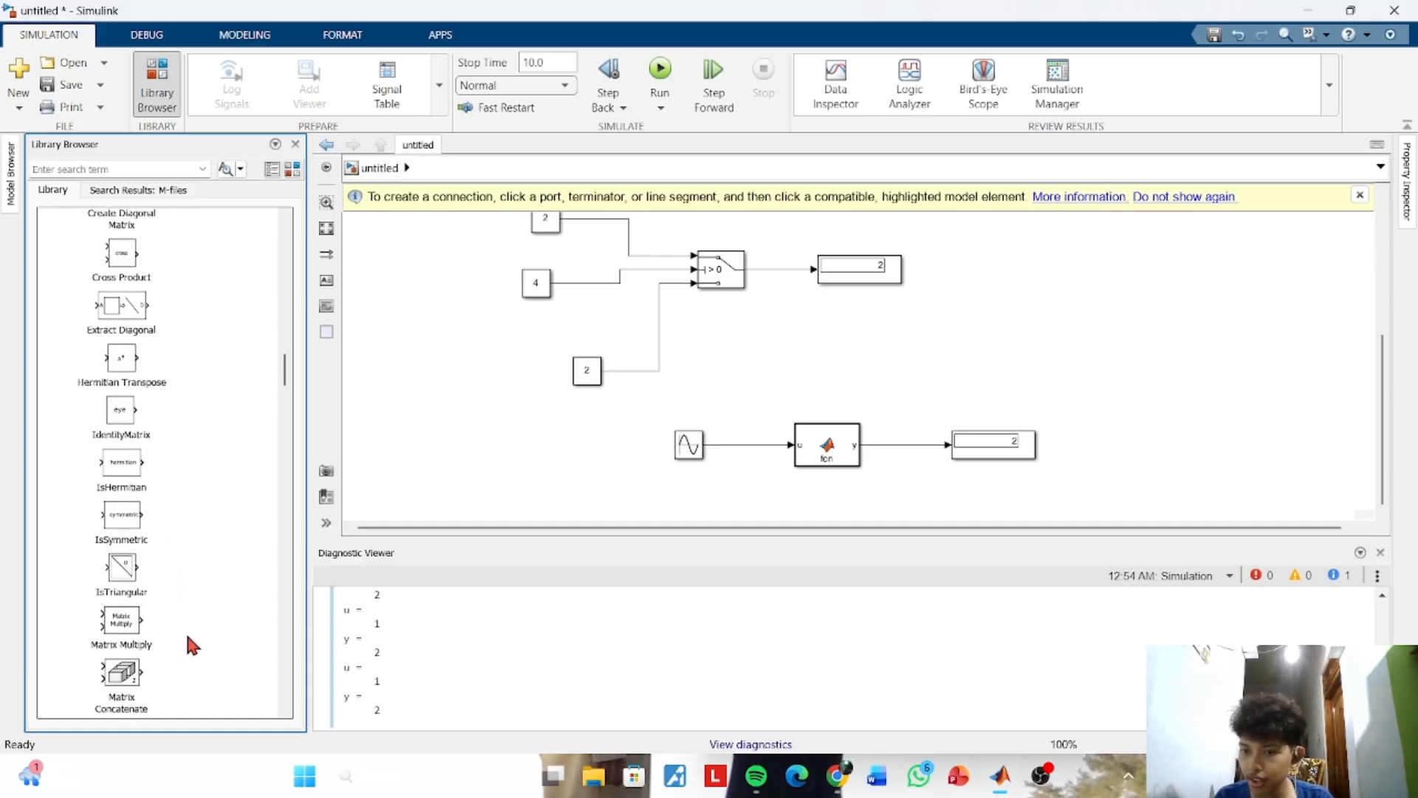
{"action": "scroll", "coordinate": [222, 595], "scroll_direction": "down", "scroll_amount": 1}
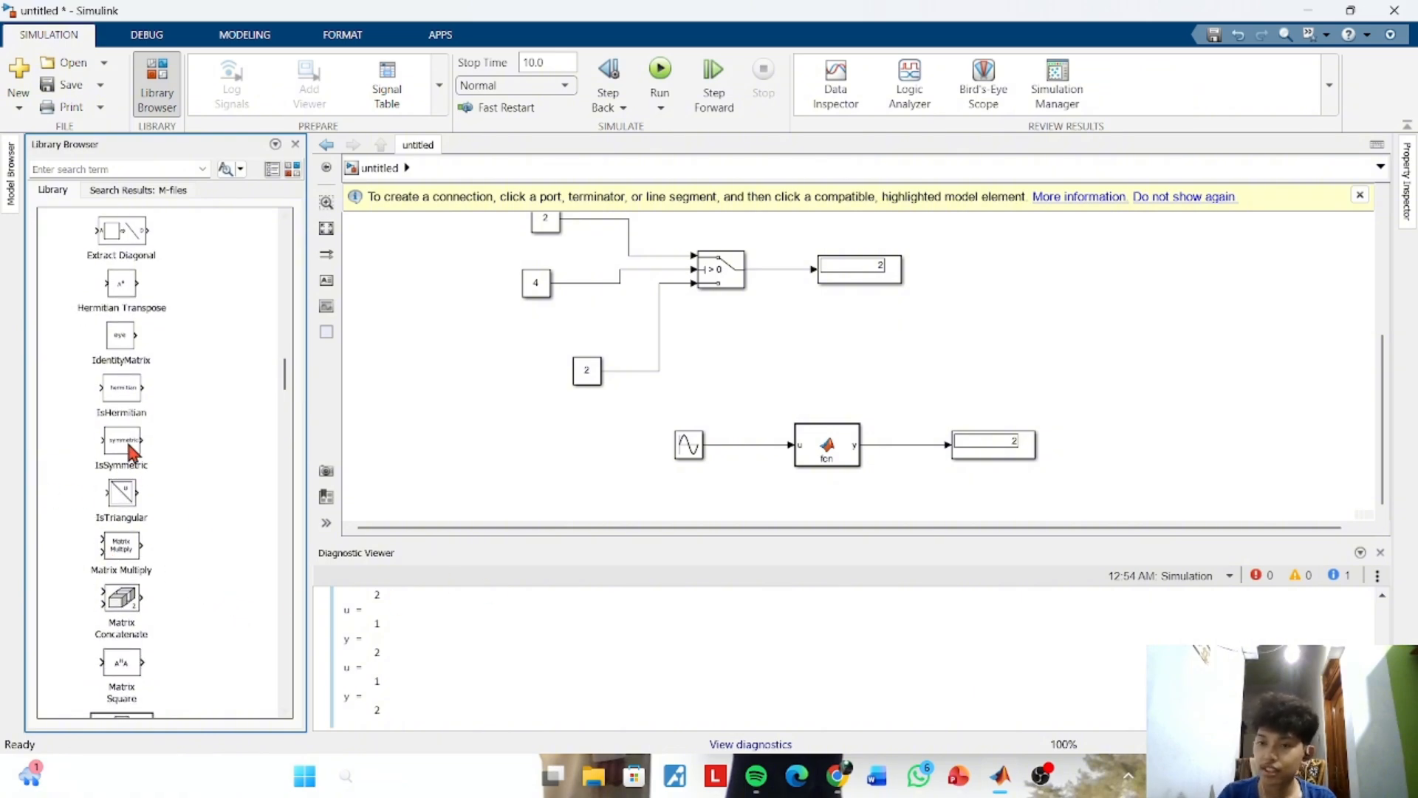
{"action": "scroll", "coordinate": [131, 452], "scroll_direction": "up", "scroll_amount": 3}
{"action": "scroll", "coordinate": [127, 452], "scroll_direction": "down", "scroll_amount": 1}
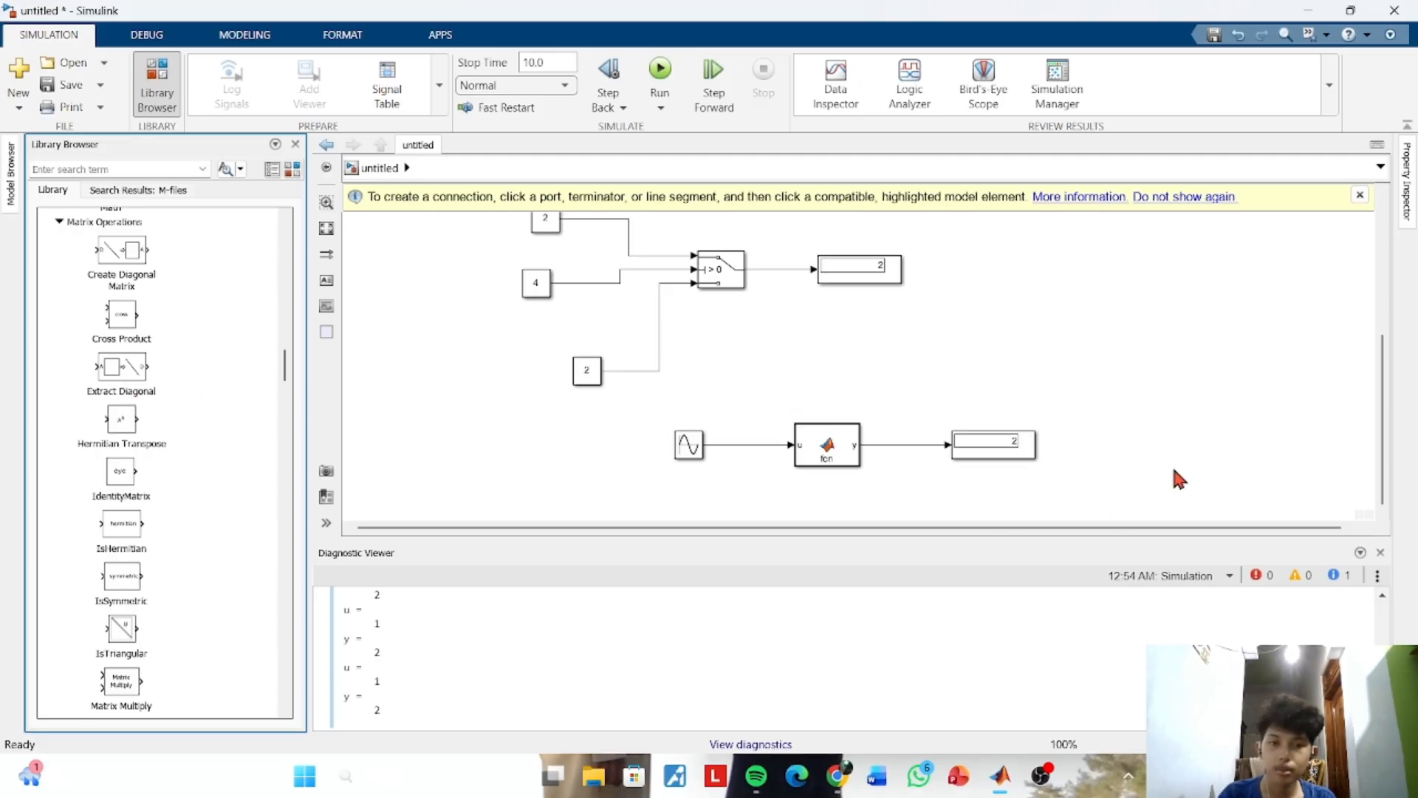
Switch to PowerPoint to check the topic list and look through the Logic and Bit Operations blocks in the library
{"action": "key", "text": "alt+Tab"}
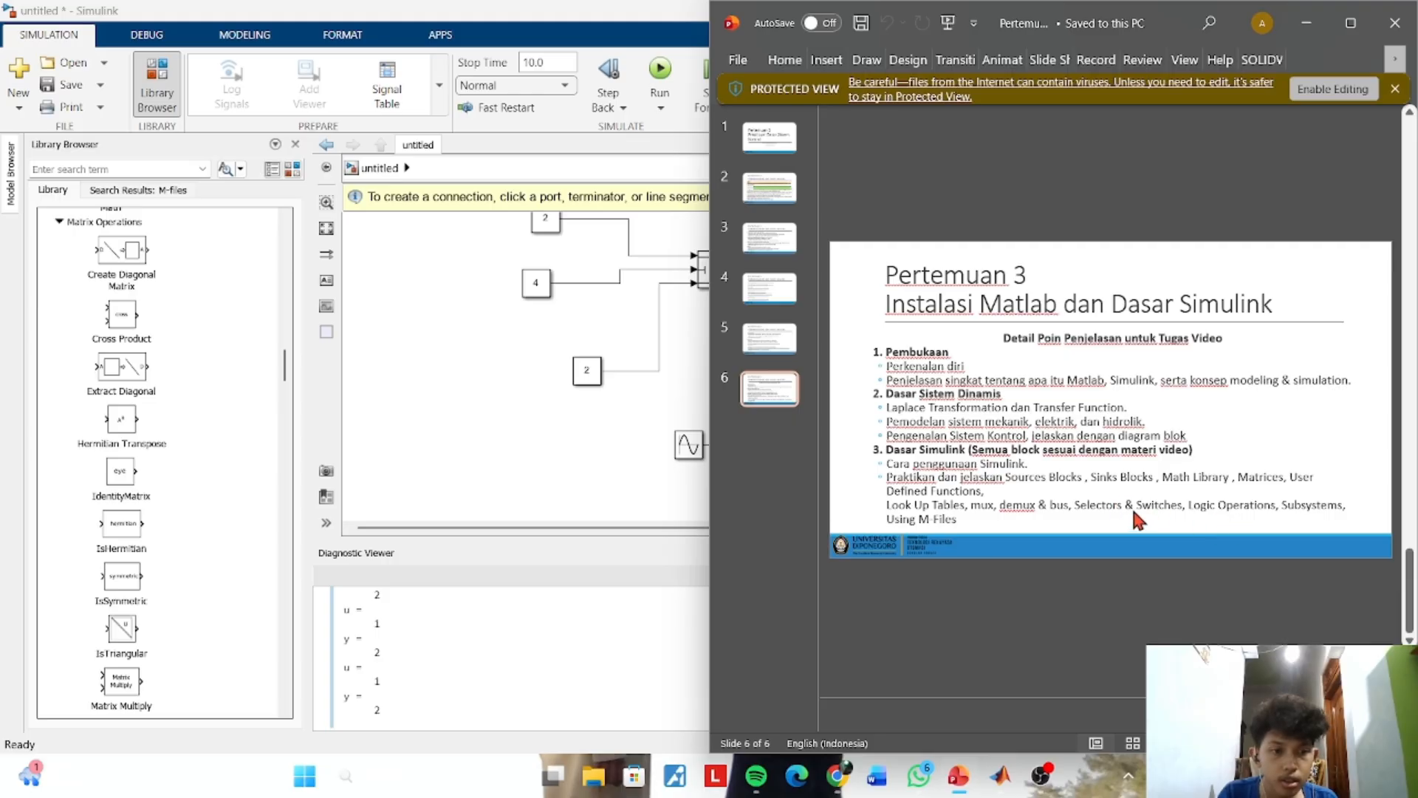
{"action": "scroll", "coordinate": [271, 425], "scroll_direction": "up", "scroll_amount": 15}
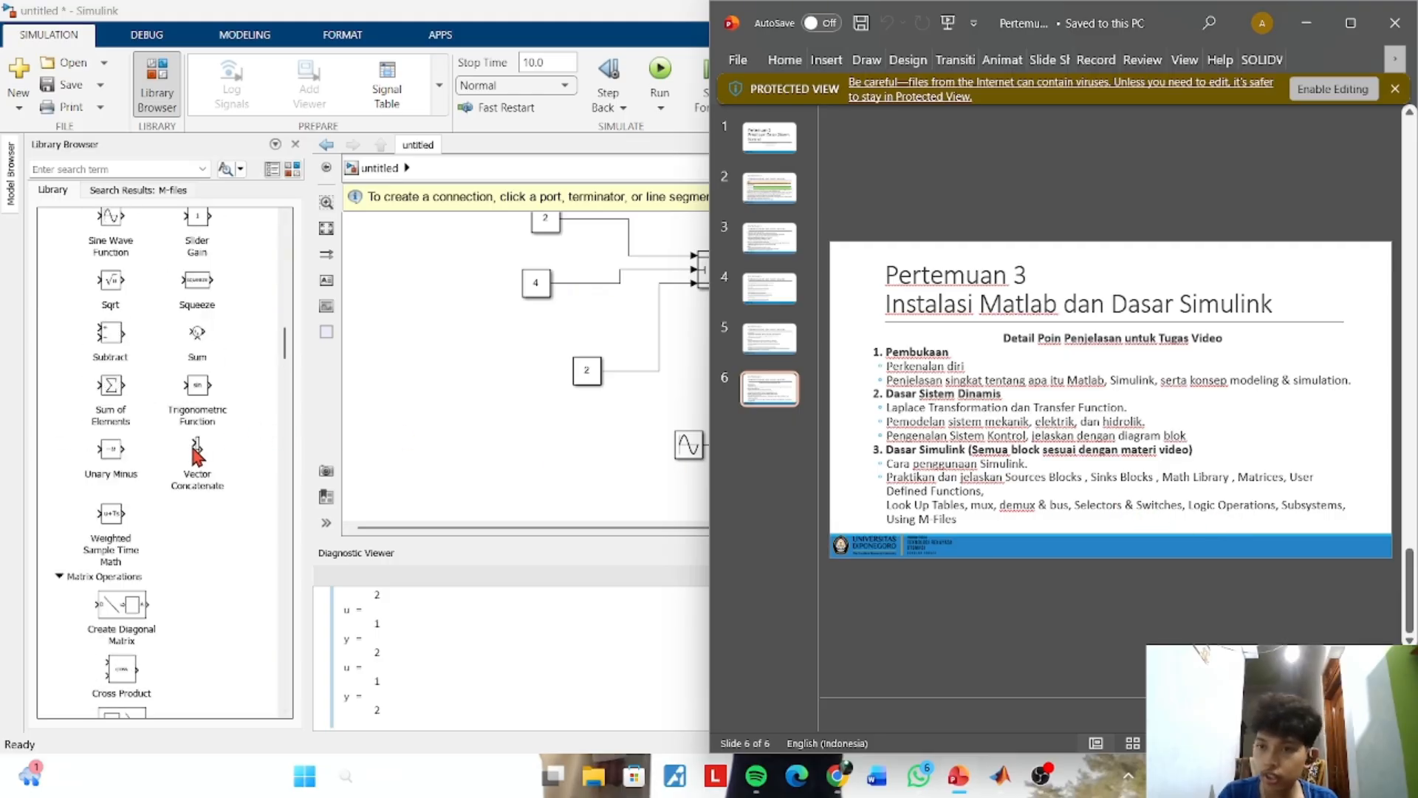
{"action": "scroll", "coordinate": [196, 454], "scroll_direction": "up", "scroll_amount": 5}
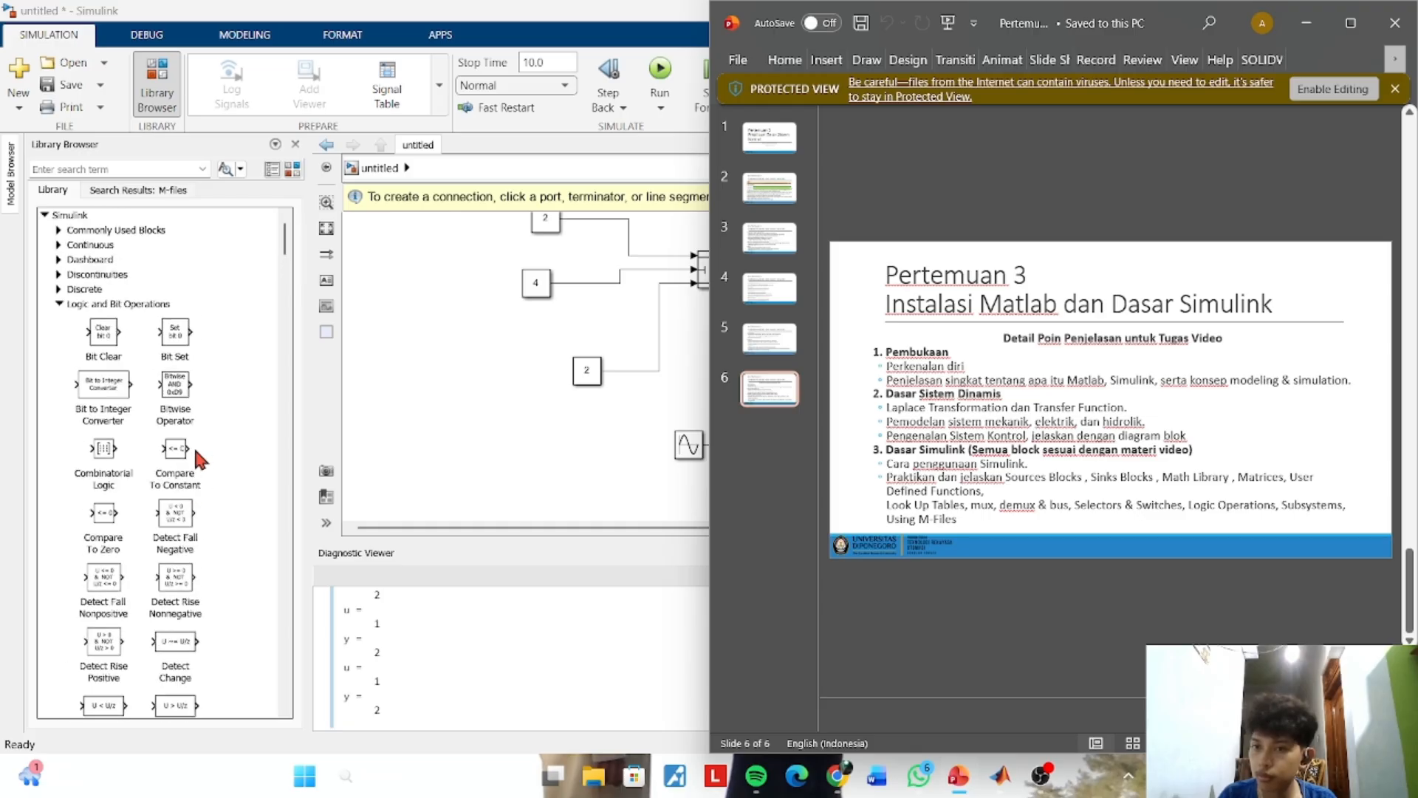
{"action": "scroll", "coordinate": [197, 615], "scroll_direction": "down", "scroll_amount": 5}
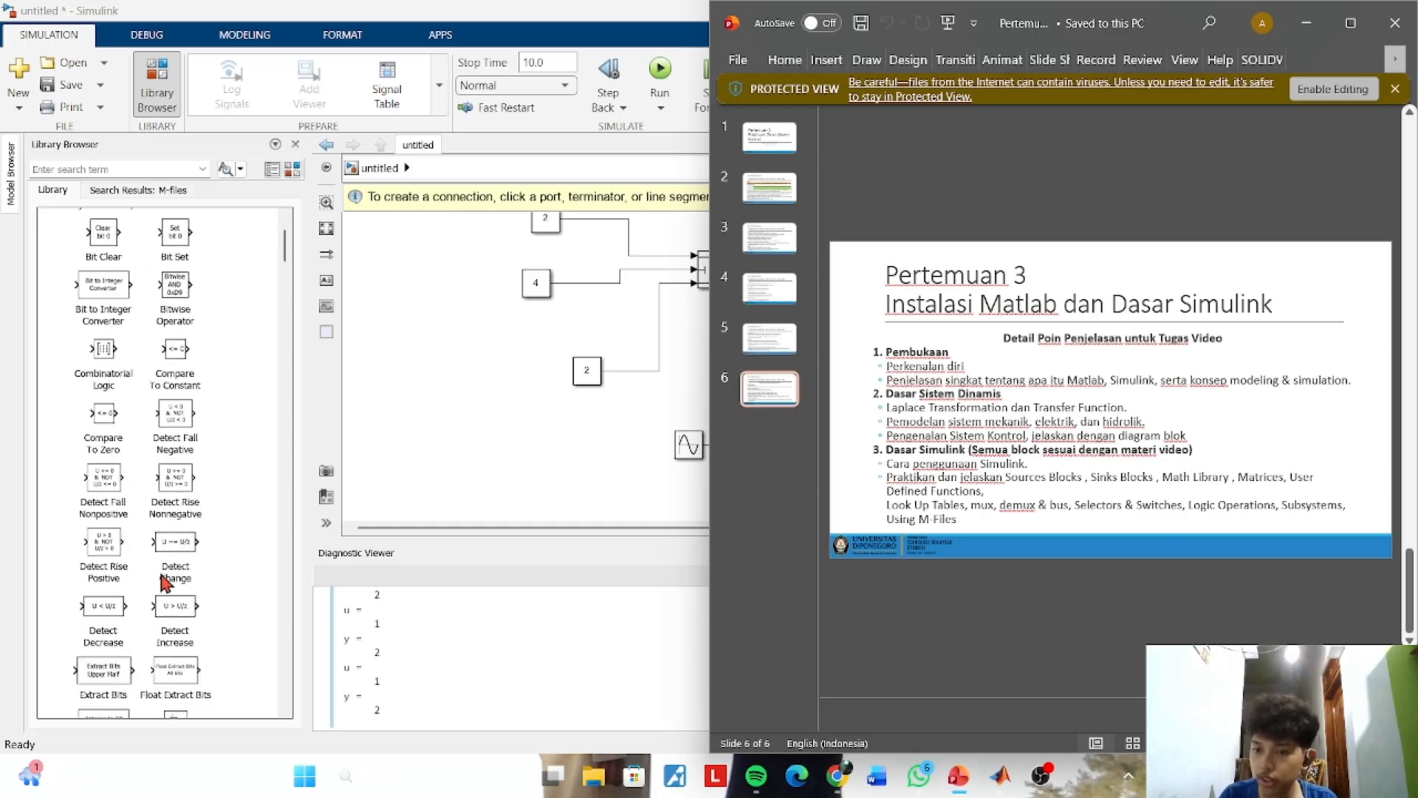
{"action": "scroll", "coordinate": [210, 637], "scroll_direction": "down", "scroll_amount": 2}
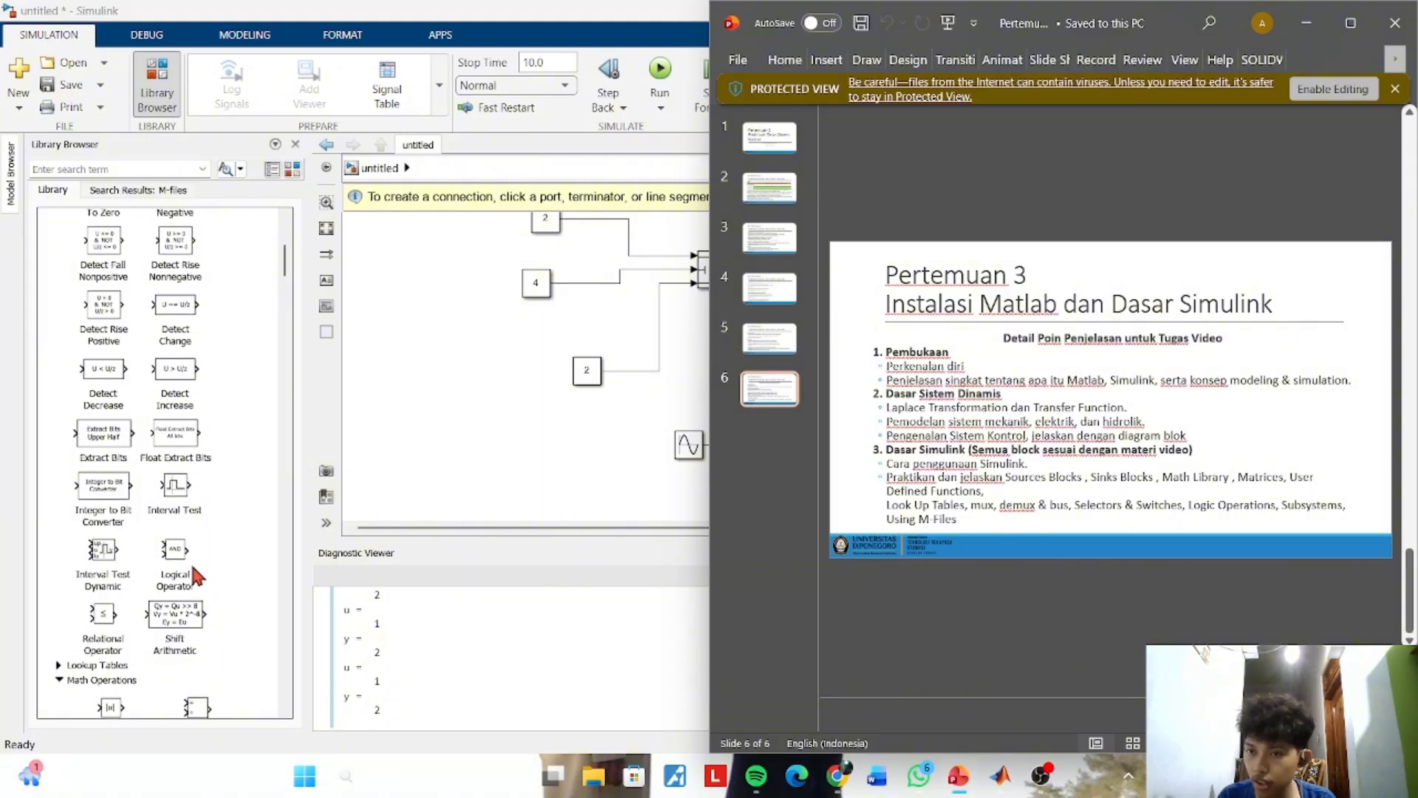
{"action": "scroll", "coordinate": [178, 472], "scroll_direction": "up", "scroll_amount": 1}
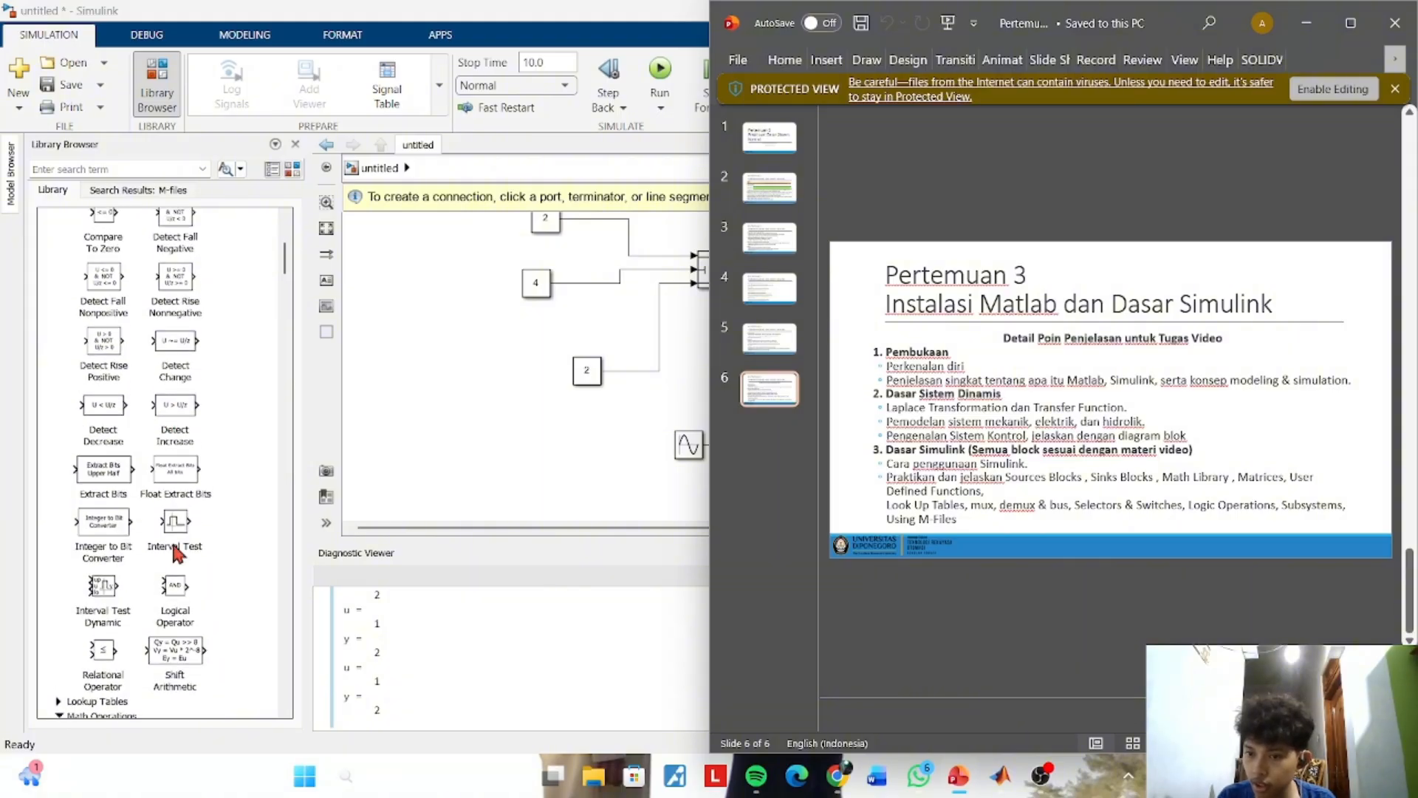
Add a Logical Operator block from Logic and Bit Operations to an empty area of the model
{"action": "left_click", "coordinate": [175, 591]}
{"action": "scroll", "coordinate": [493, 405], "scroll_direction": "down", "scroll_amount": 3}
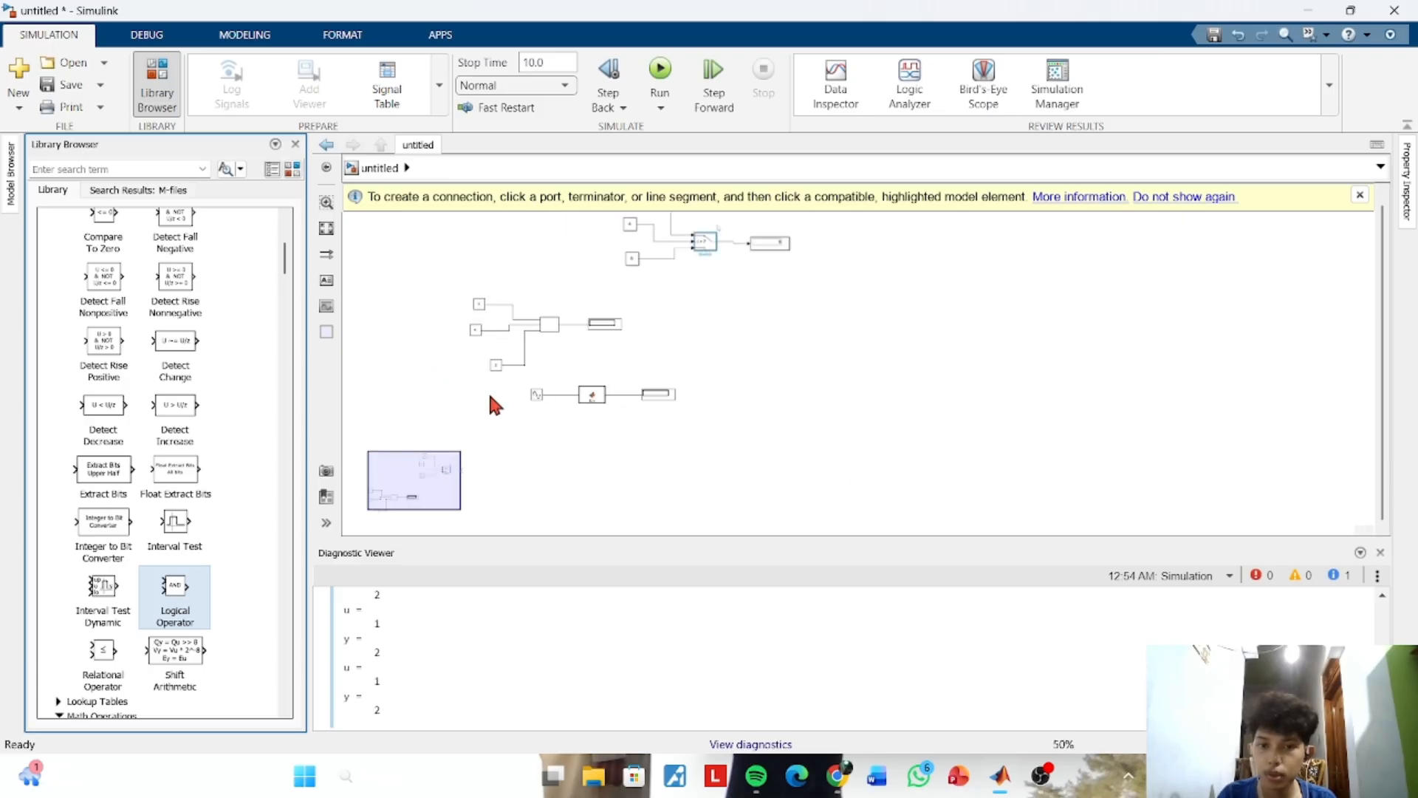
{"action": "scroll", "coordinate": [821, 410], "scroll_direction": "up", "scroll_amount": 4}
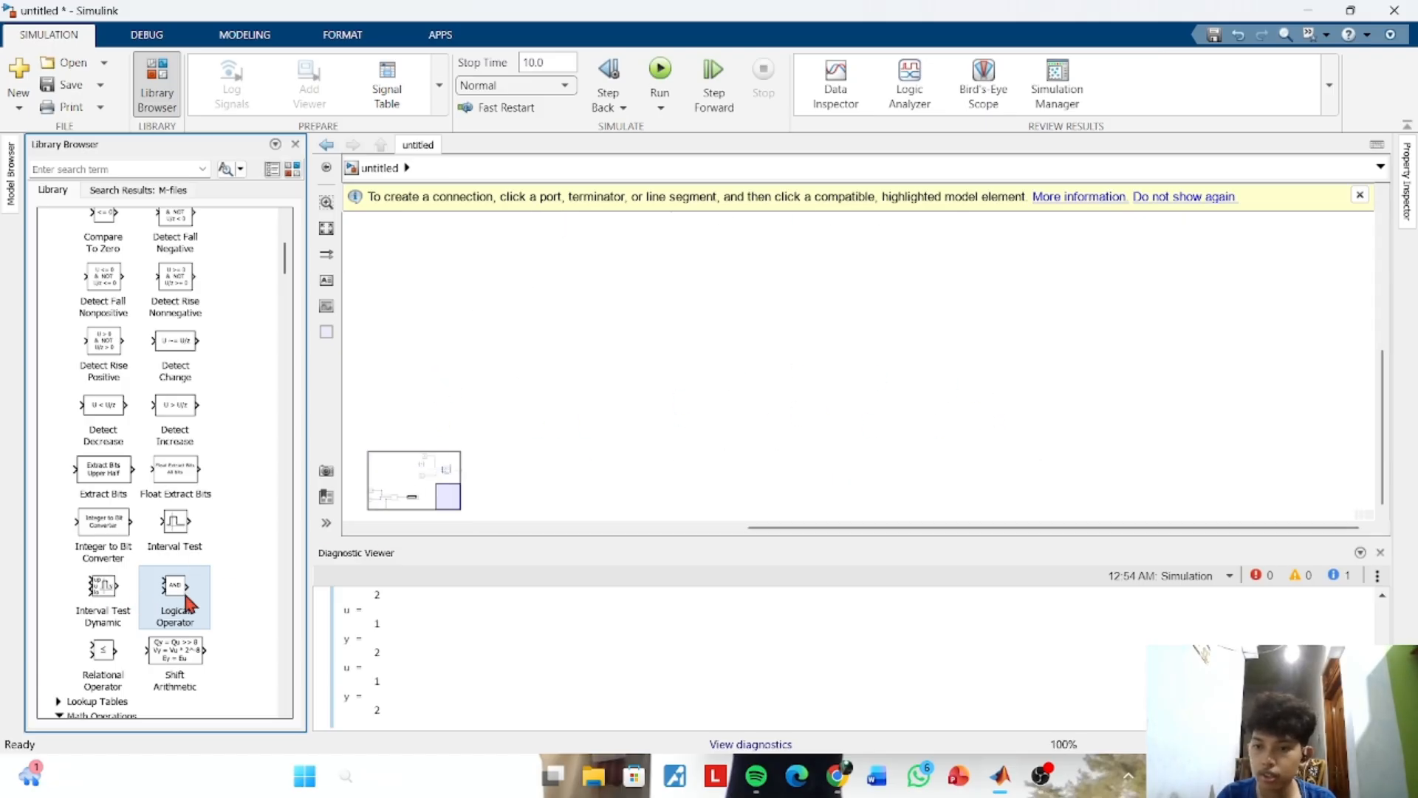
{"action": "left_click_drag", "start_coordinate": [189, 604], "coordinate": [822, 309]}
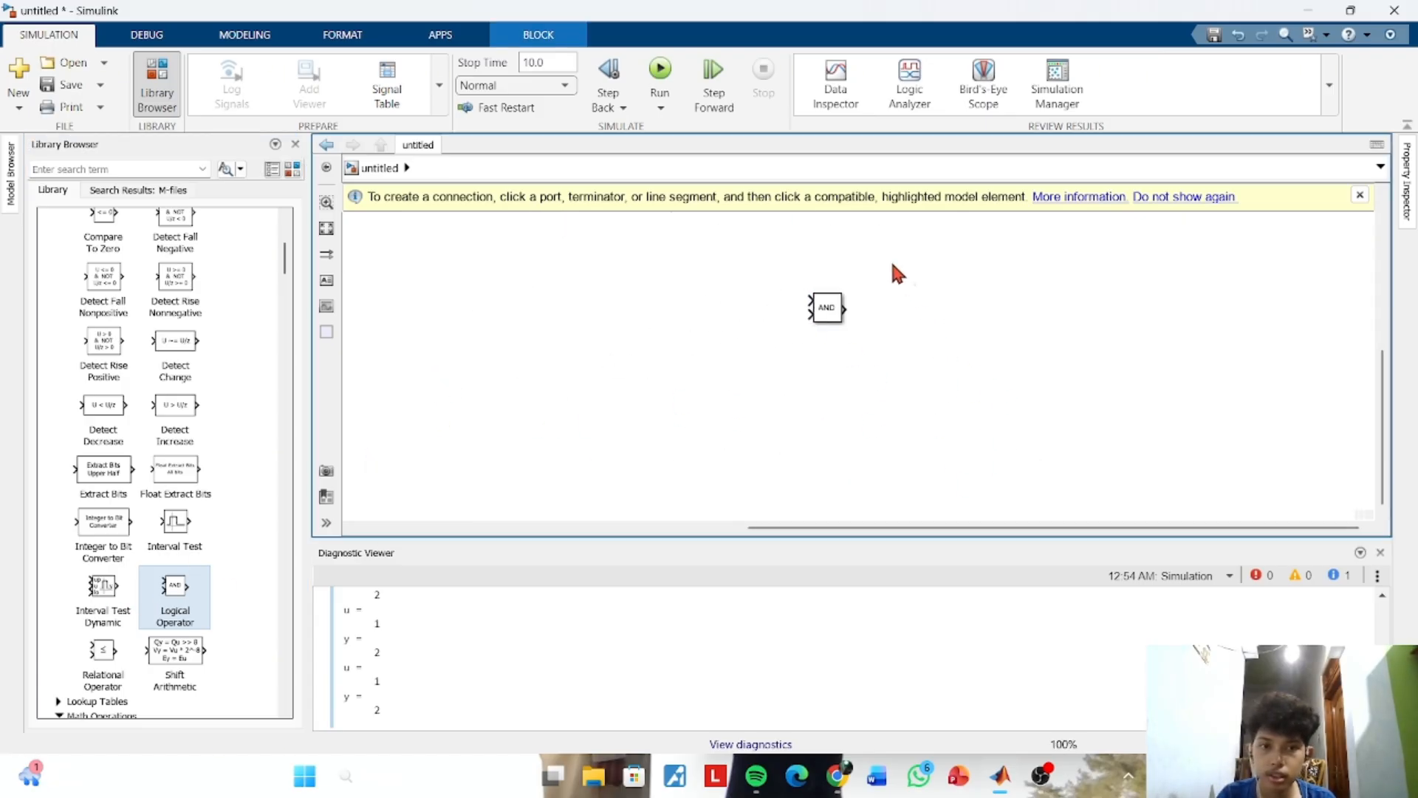
{"action": "mouse_move", "coordinate": [893, 264]}
{"action": "left_mouse_down"}
{"action": "mouse_move", "coordinate": [883, 307]}
{"action": "mouse_move", "coordinate": [880, 261]}
{"action": "left_mouse_up"}
{"action": "left_click_drag", "start_coordinate": [713, 282], "coordinate": [719, 331]}
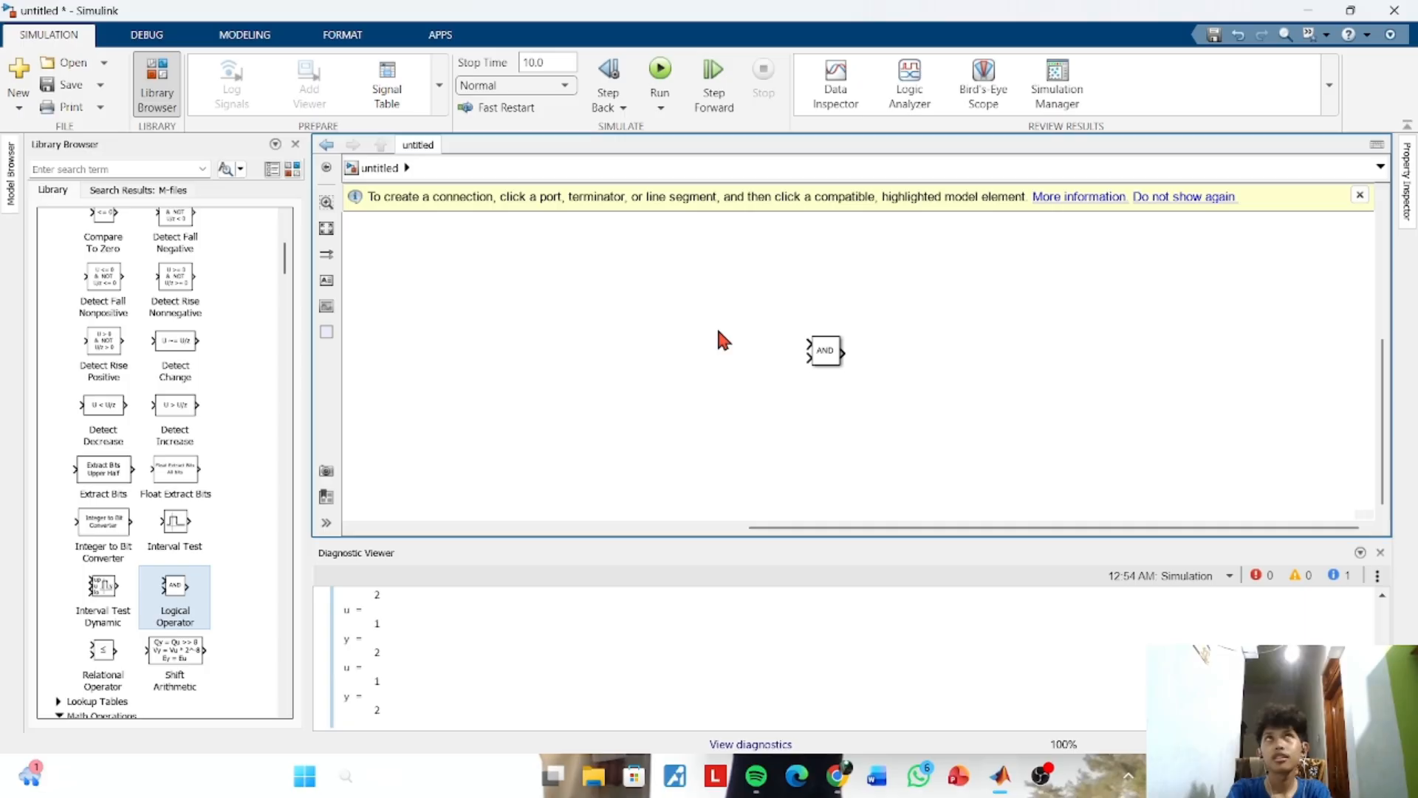
Insert a Constant block above and to the left of the AND block, using the quick block search for "con"
{"action": "left_click", "coordinate": [828, 358]}
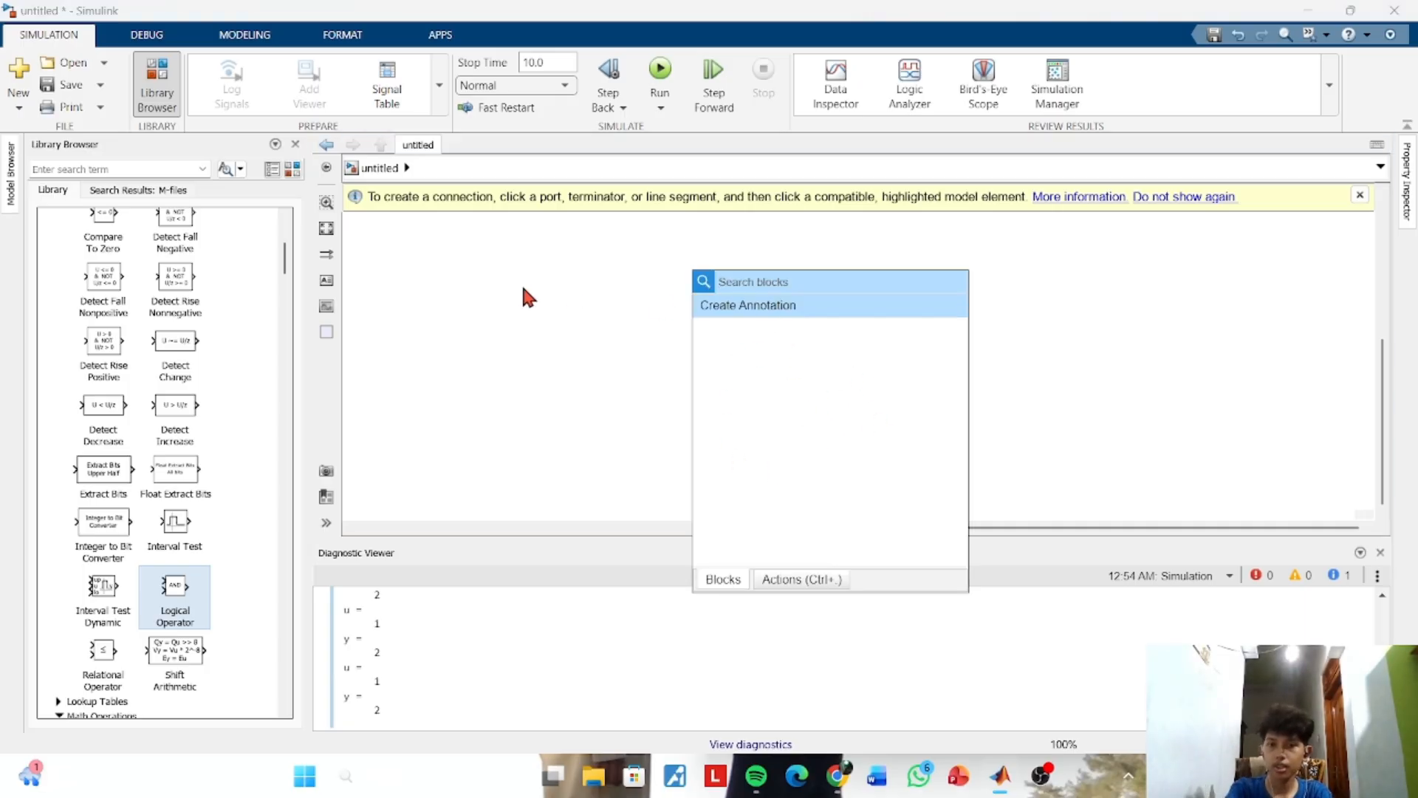
{"action": "left_click", "coordinate": [645, 304]}
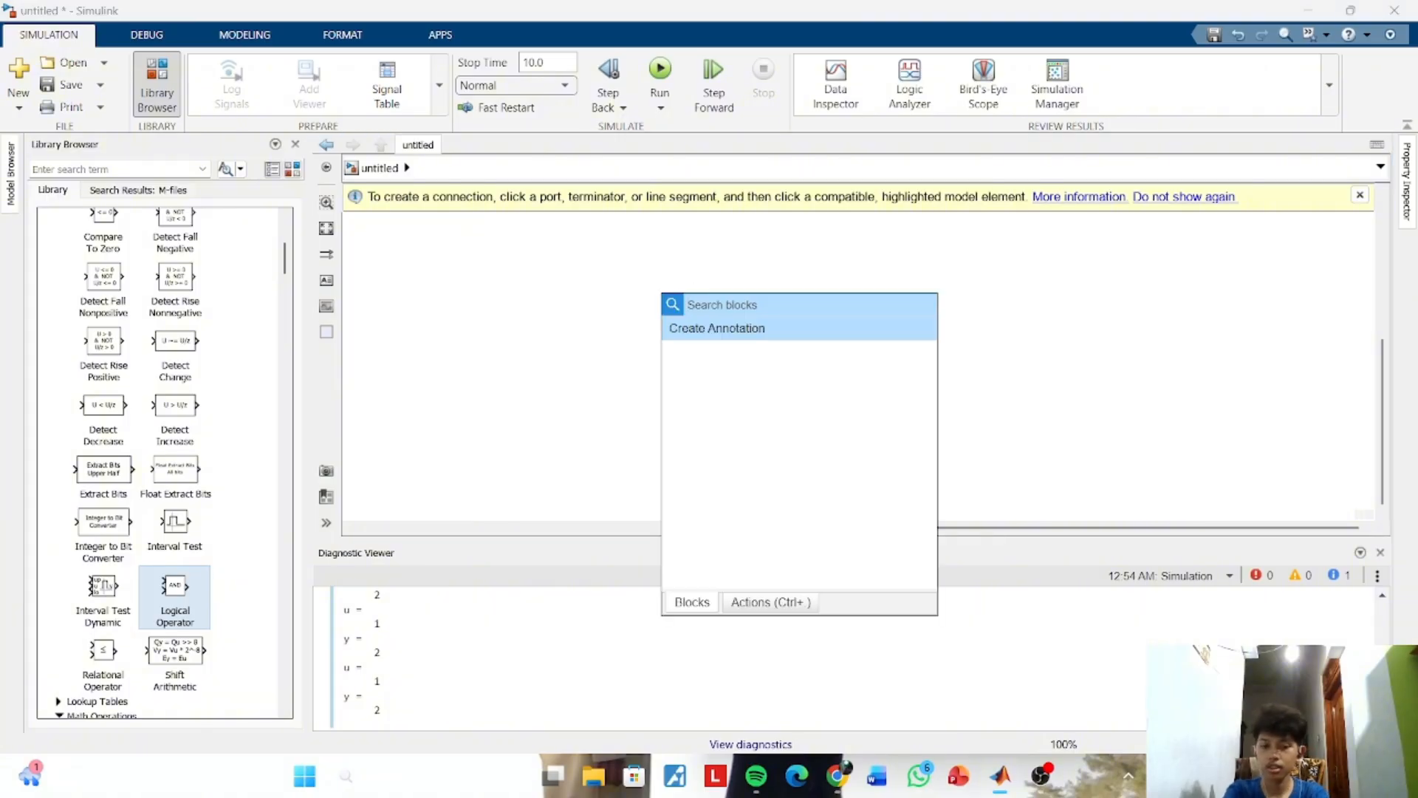
{"action": "type", "text": "con"}
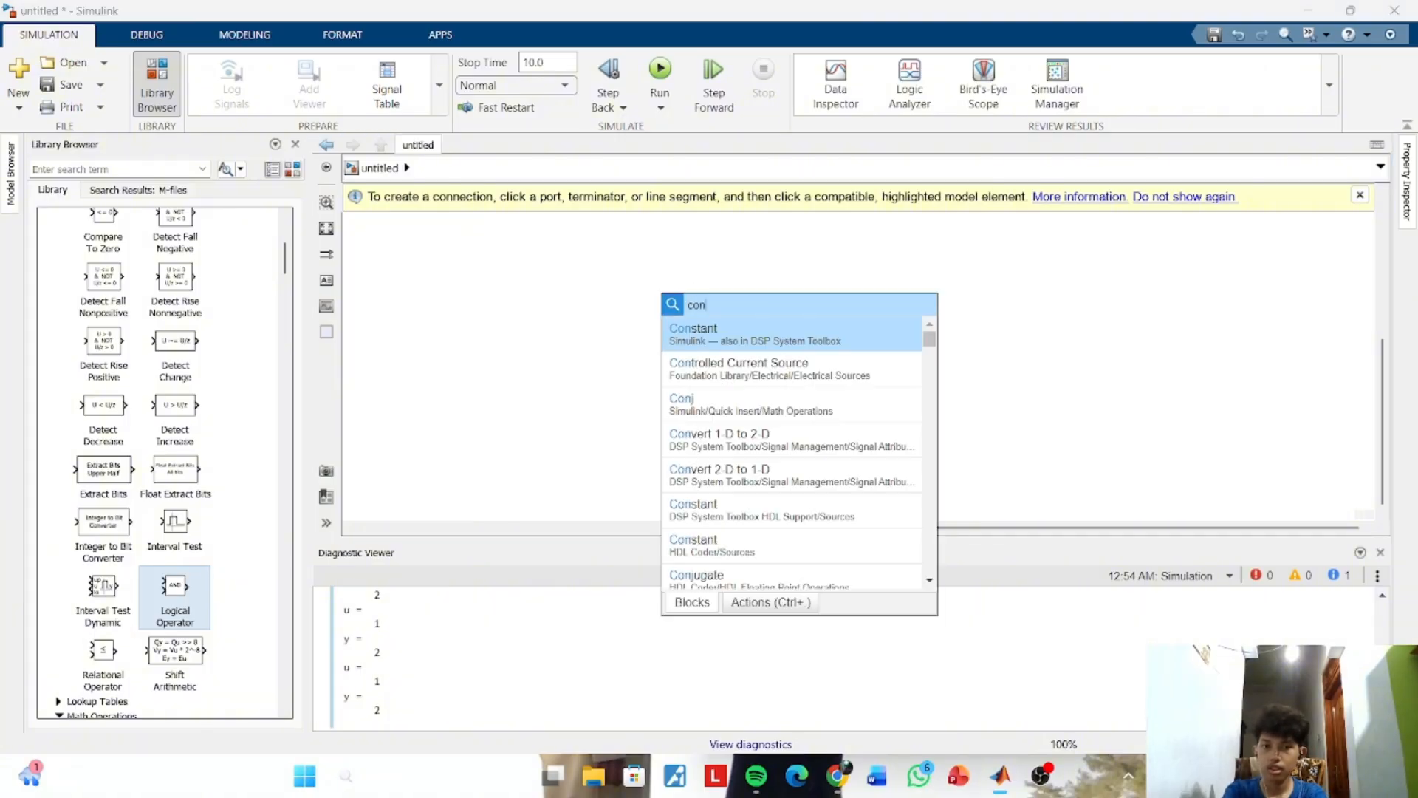
{"action": "key", "text": "Return"}
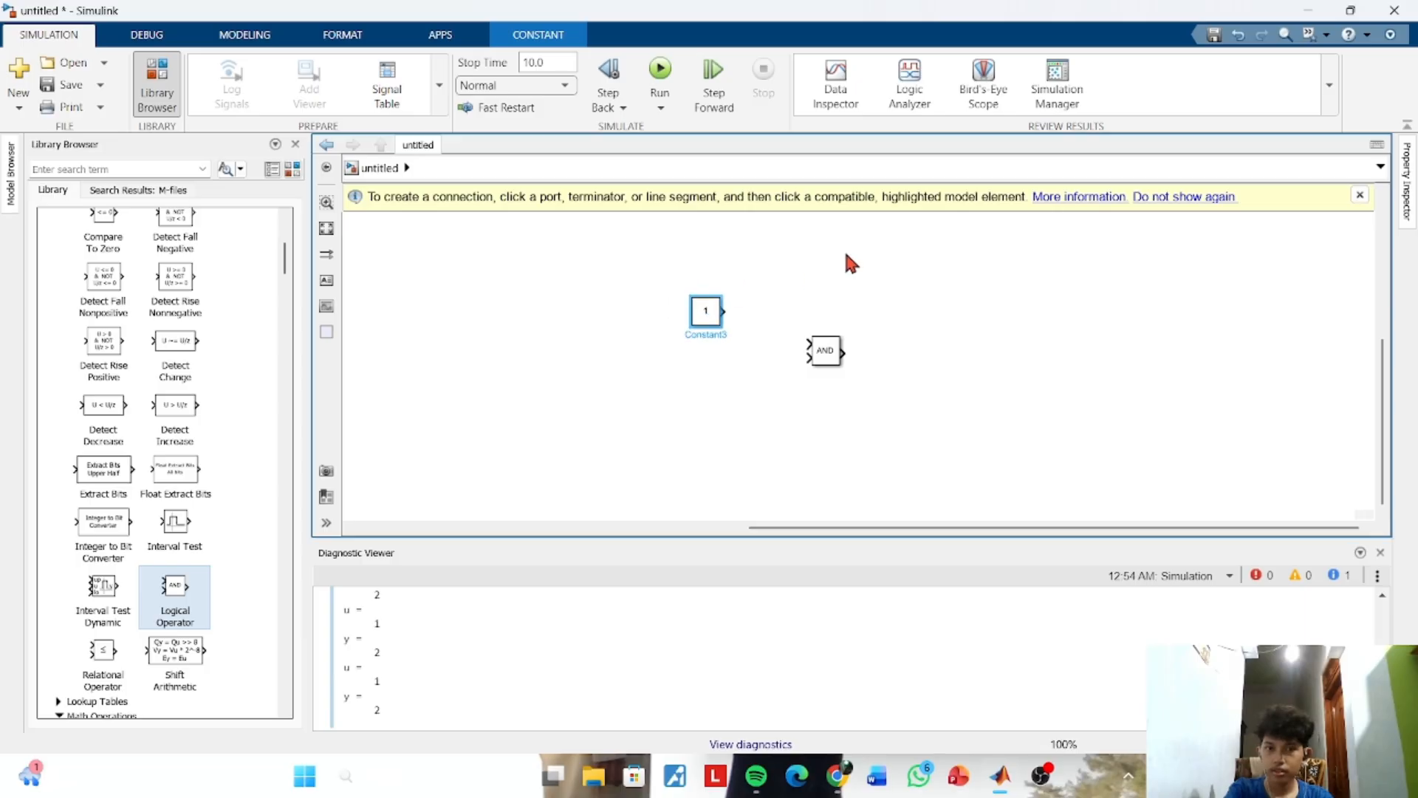
Insert a second Constant block below the first one and connect both constants to the AND block's two inputs
{"action": "left_click", "coordinate": [663, 392]}
{"action": "double_click", "coordinate": [701, 393]}
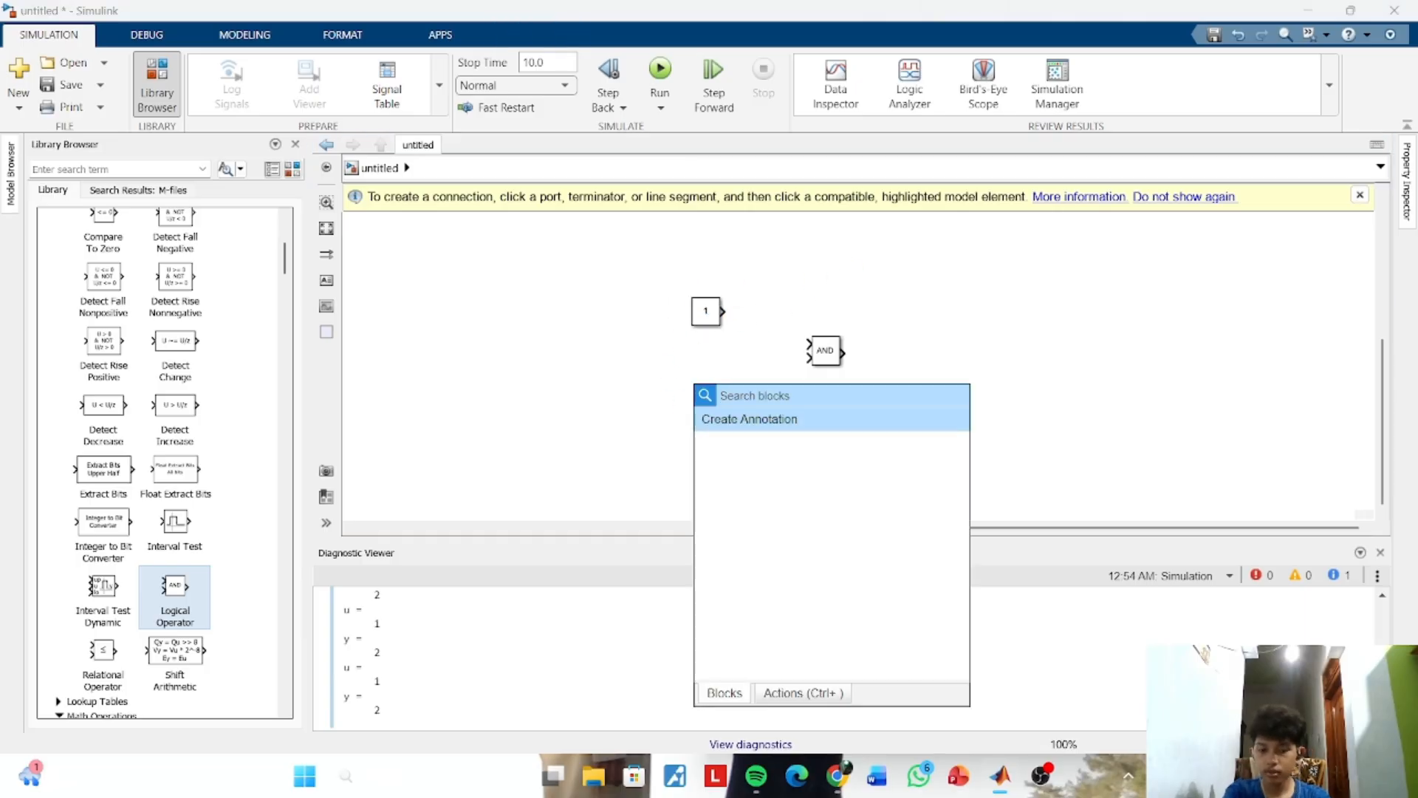
{"action": "type", "text": "con"}
{"action": "key", "text": "Return"}
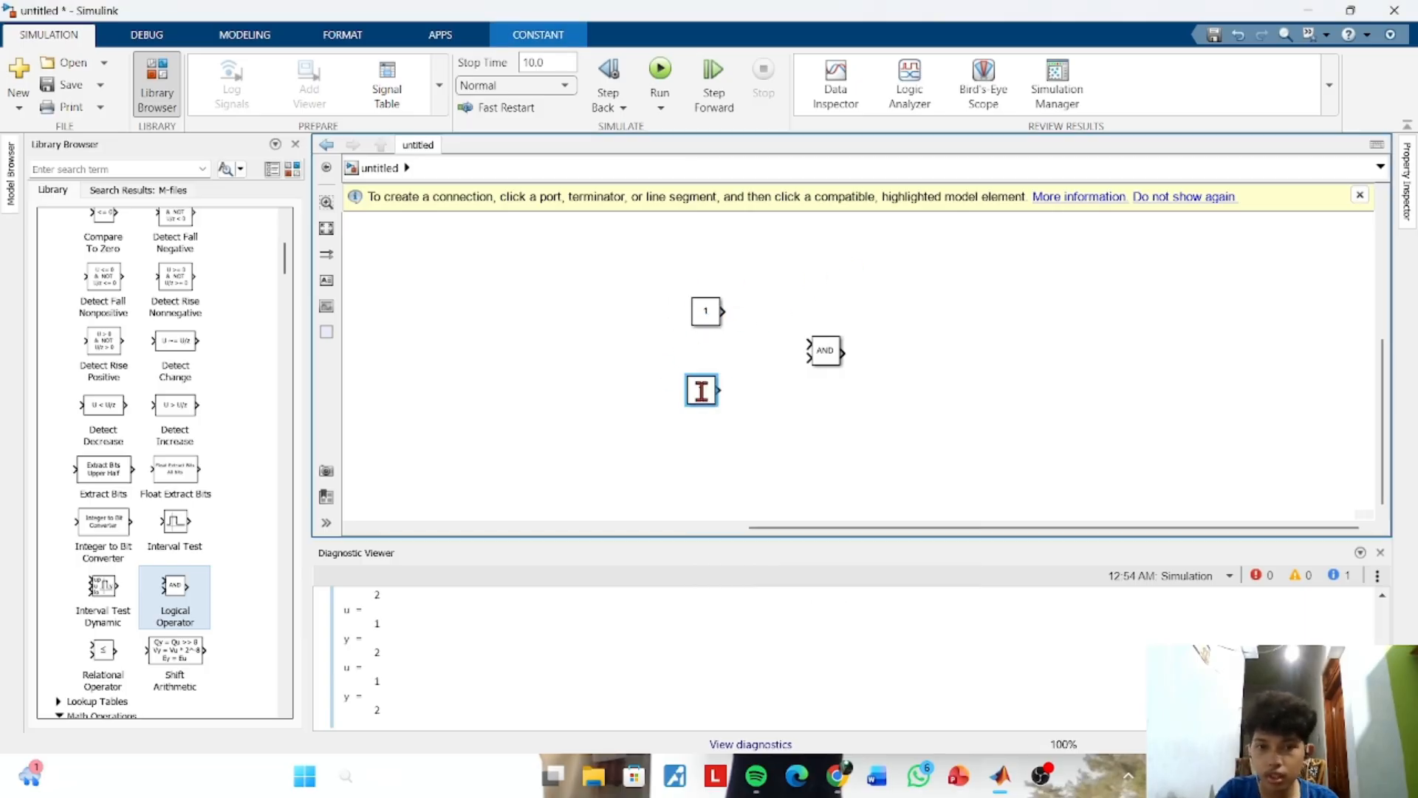
{"action": "left_click_drag", "start_coordinate": [711, 392], "coordinate": [716, 382]}
{"action": "left_click_drag", "start_coordinate": [724, 311], "coordinate": [812, 346]}
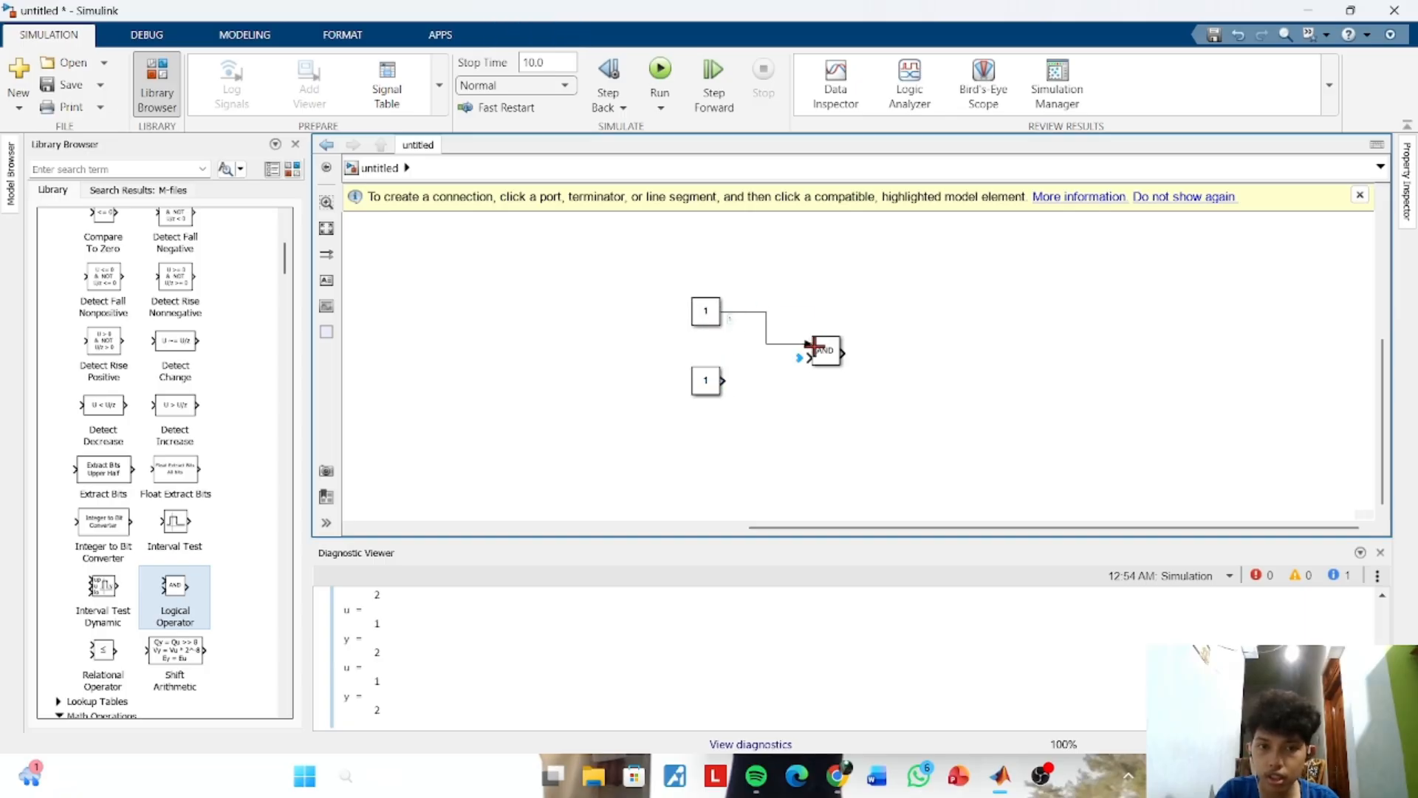
{"action": "left_click_drag", "start_coordinate": [723, 390], "coordinate": [809, 357]}
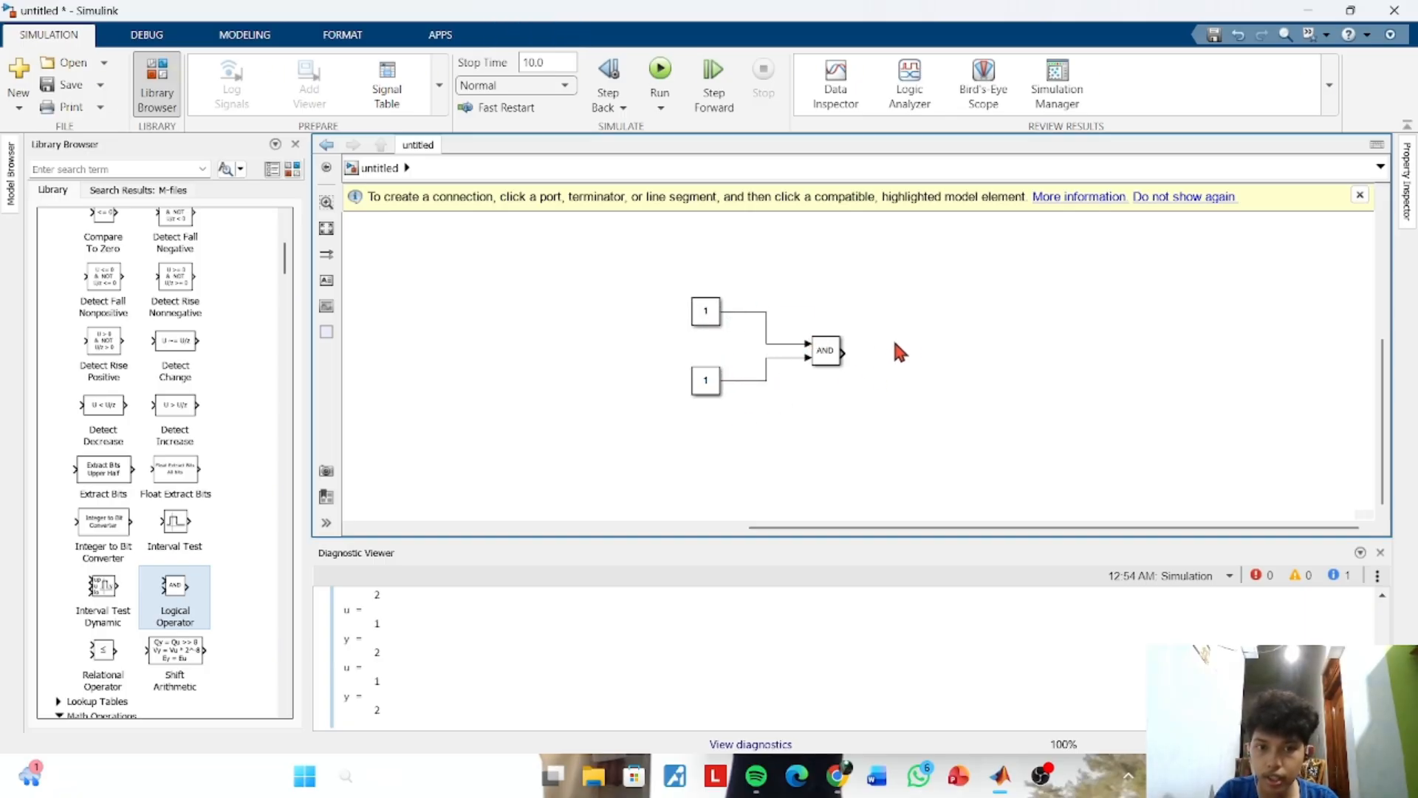
Add a Display block to the right of the AND block and connect it to the AND output
{"action": "double_click", "coordinate": [911, 345]}
{"action": "type", "text": "di"}
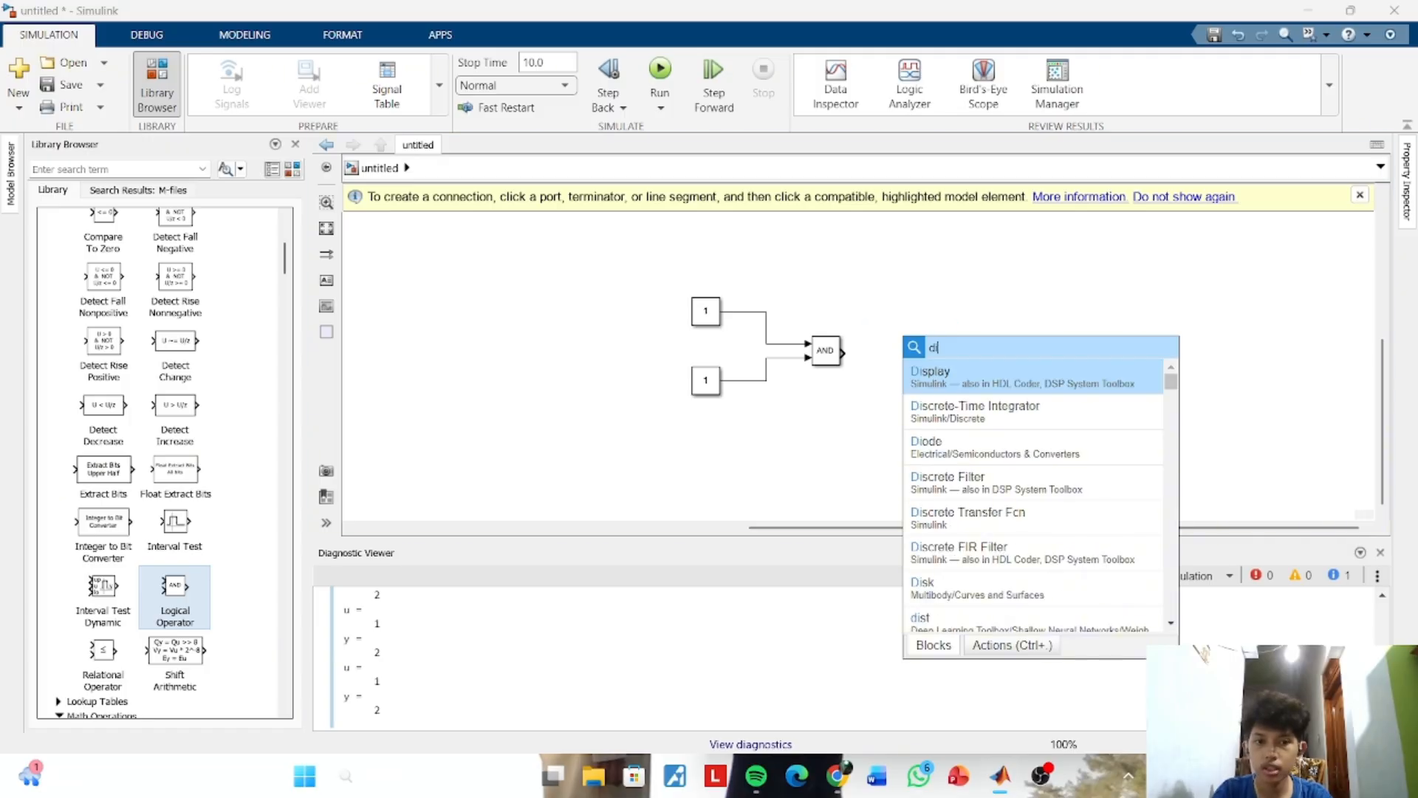
{"action": "key", "text": "Return"}
{"action": "left_click_drag", "start_coordinate": [911, 345], "coordinate": [940, 355]}
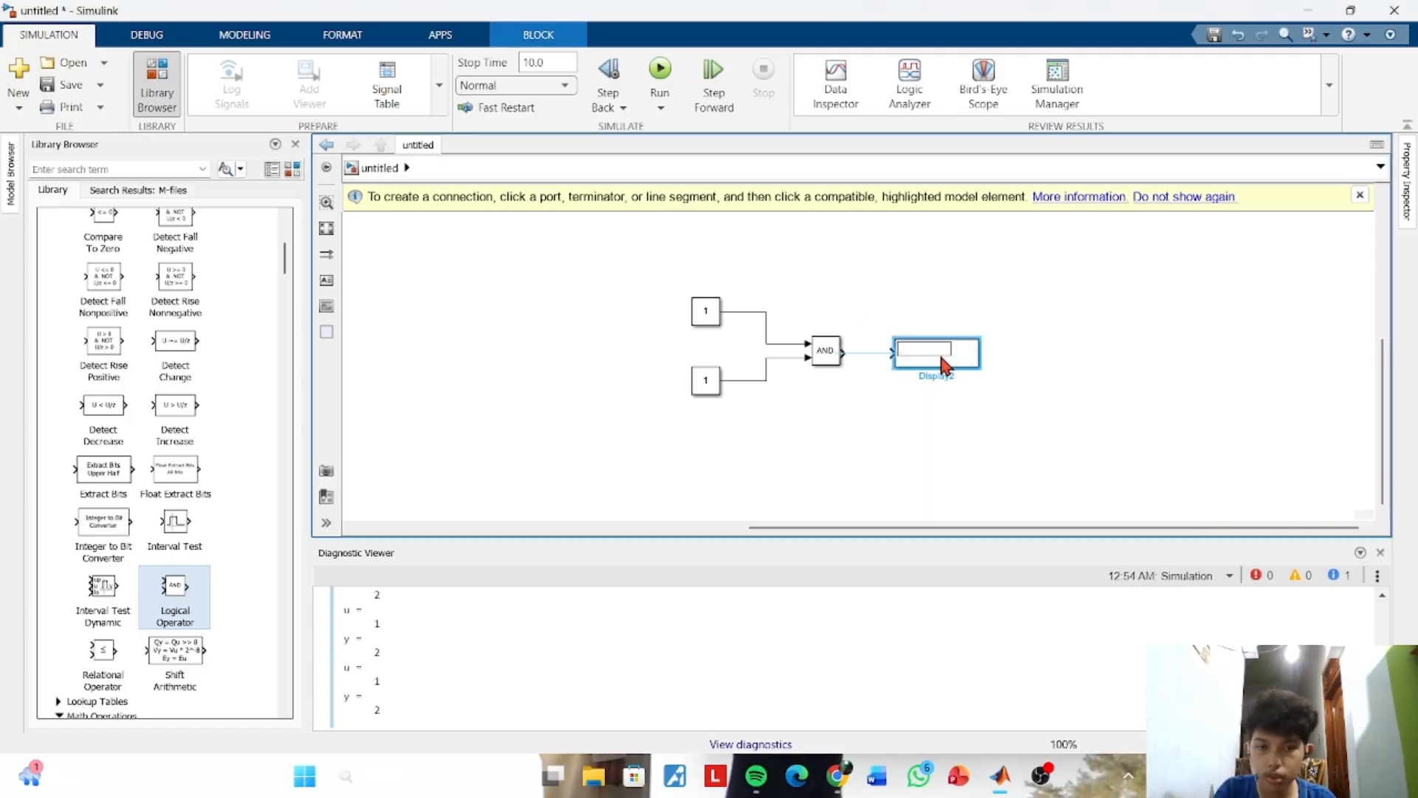
{"action": "left_click", "coordinate": [885, 343]}
{"action": "left_click", "coordinate": [825, 355]}
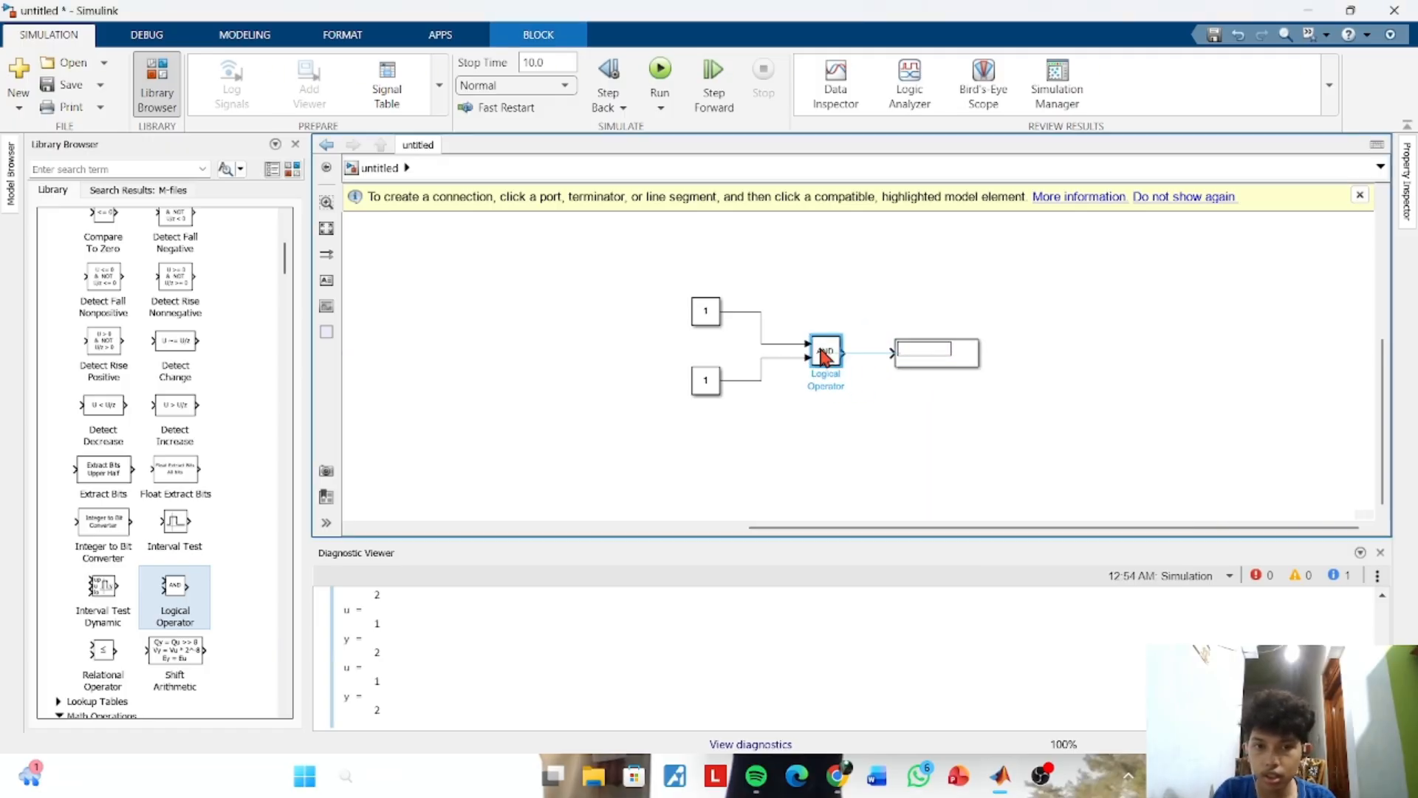
Run the simulation and check the AND result on the Display block
{"action": "left_click", "coordinate": [660, 71]}
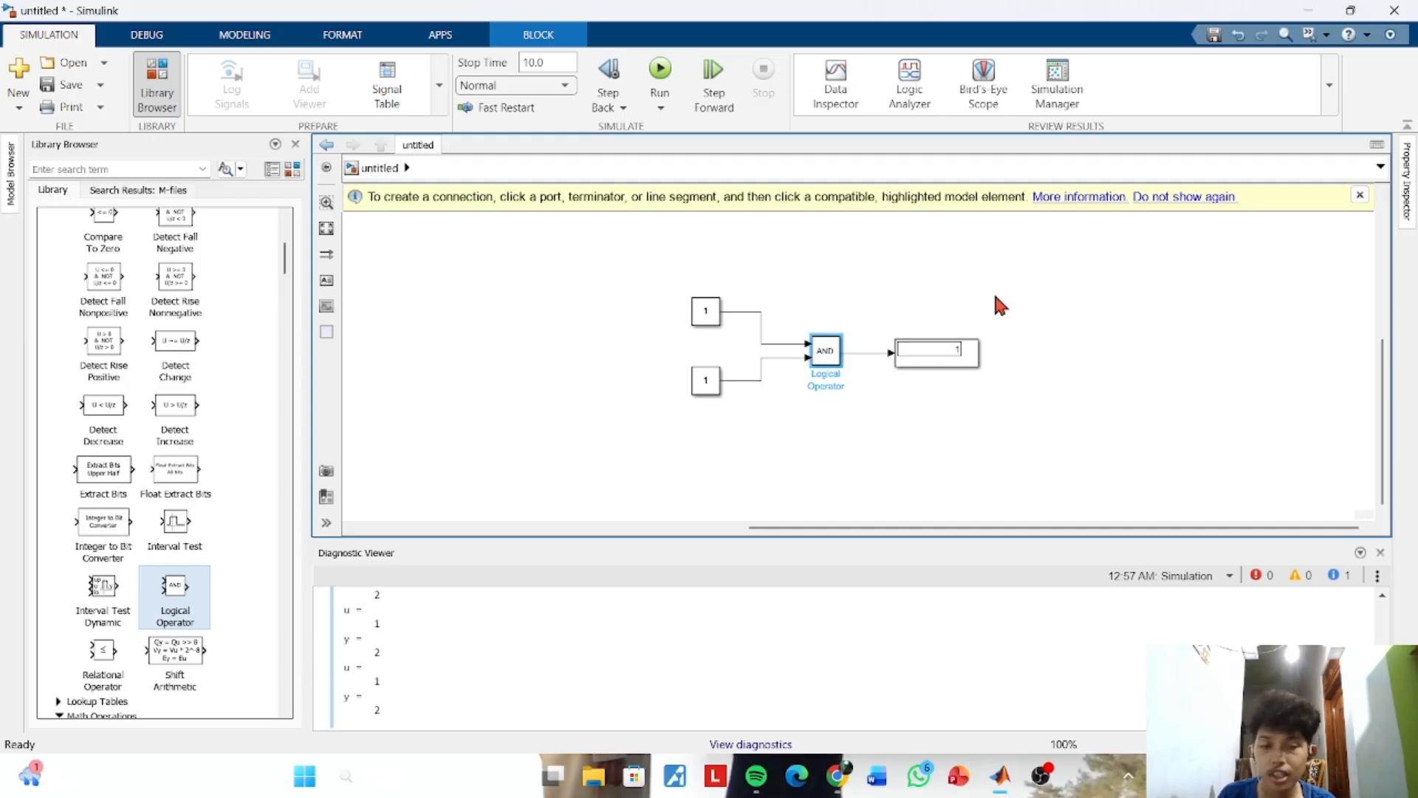
{"action": "left_click", "coordinate": [925, 368]}
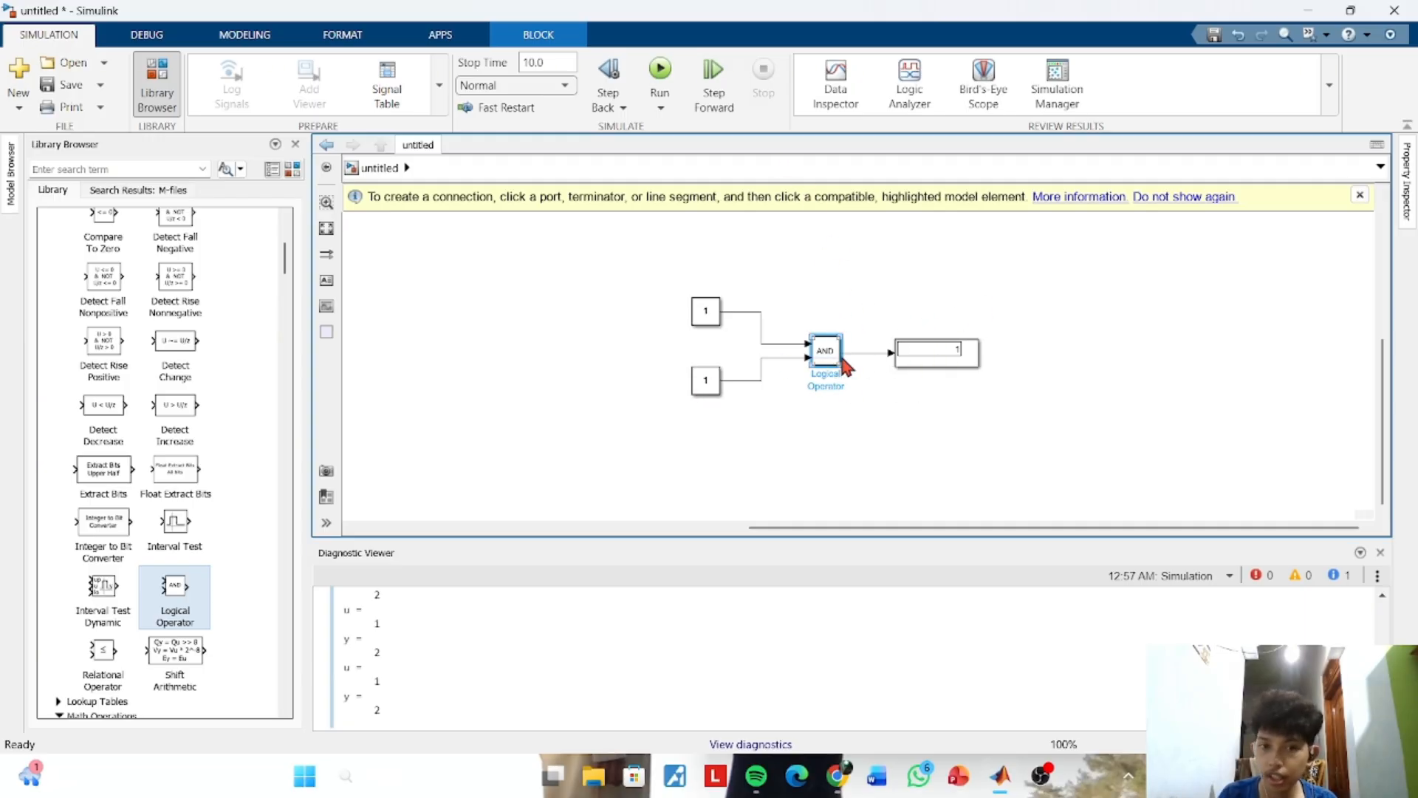
{"action": "left_click", "coordinate": [940, 371]}
{"action": "left_click", "coordinate": [981, 275]}
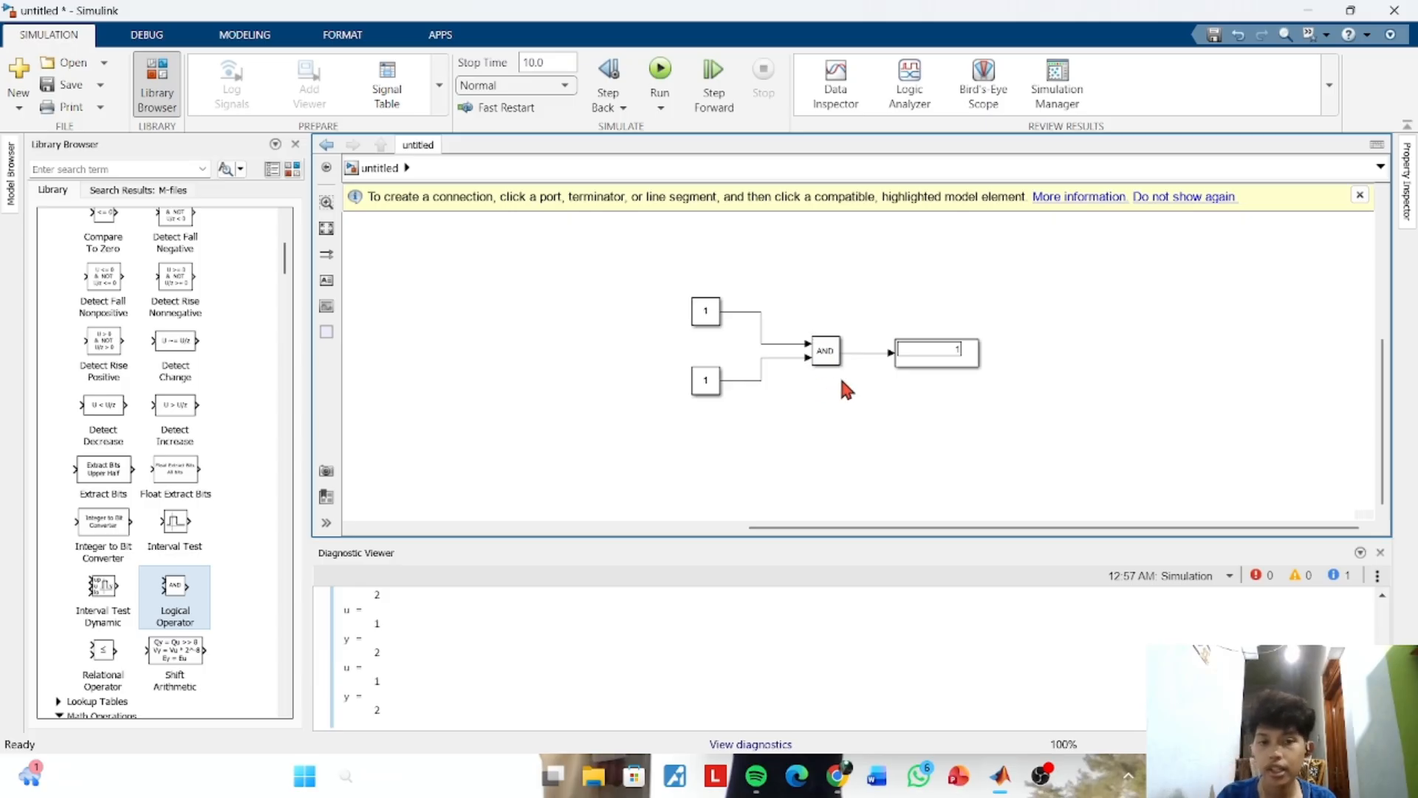
Set the lower Constant block's value to 5 and run the simulation
{"action": "double_click", "coordinate": [709, 382]}
{"action": "type", "text": "5"}
{"action": "key", "text": "Return"}
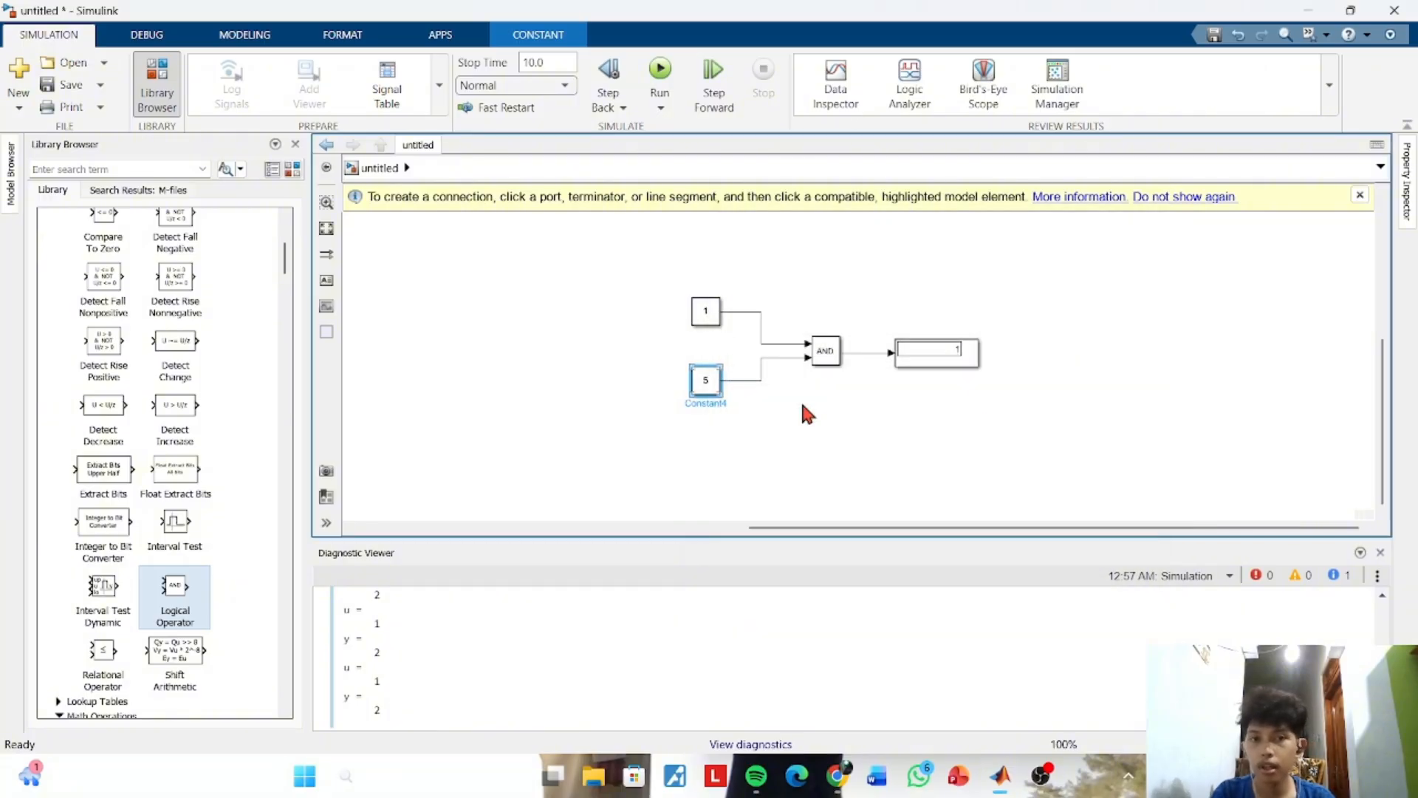
{"action": "left_click", "coordinate": [668, 66]}
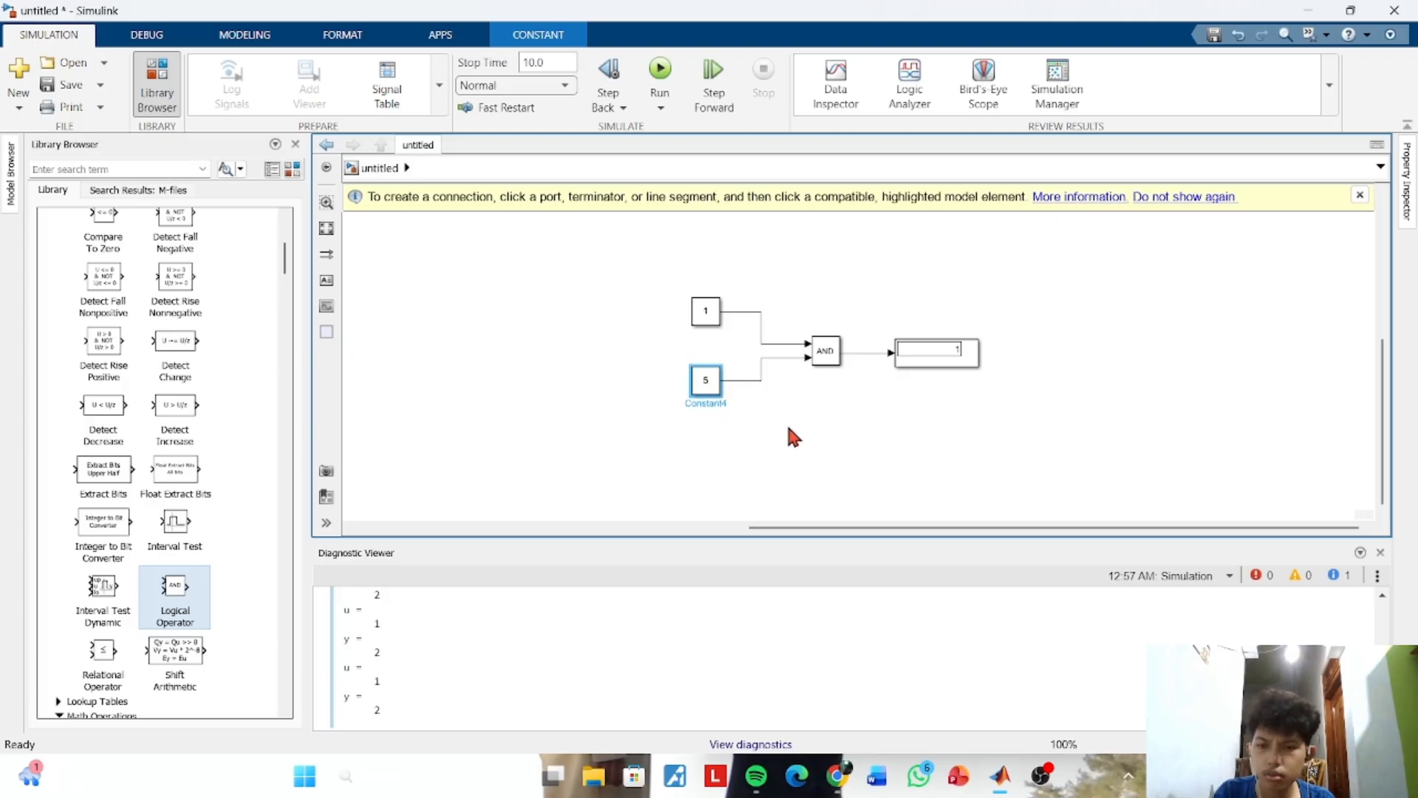
Change the Logical Operator block's operator to OR and run the simulation
{"action": "left_click", "coordinate": [825, 353]}
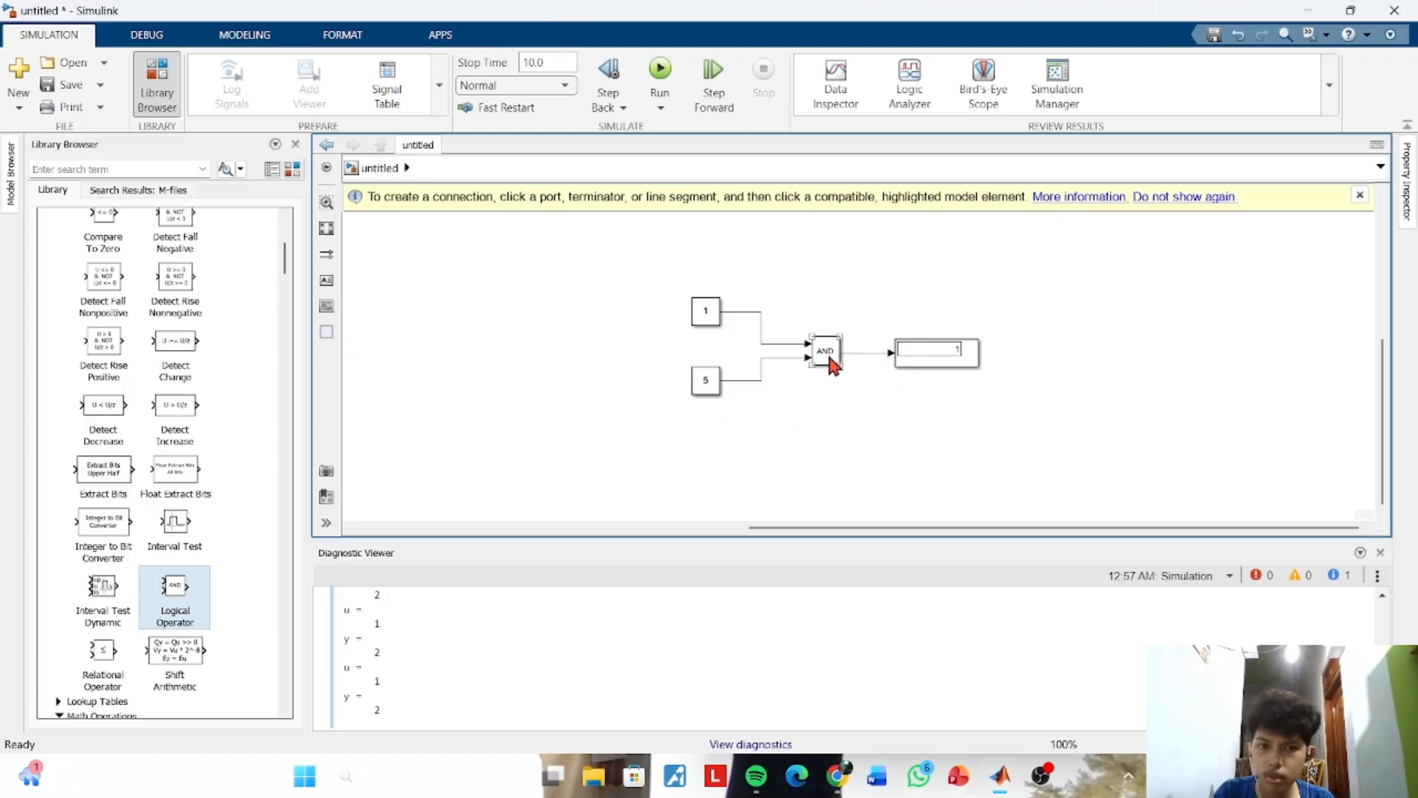
{"action": "double_click", "coordinate": [825, 353]}
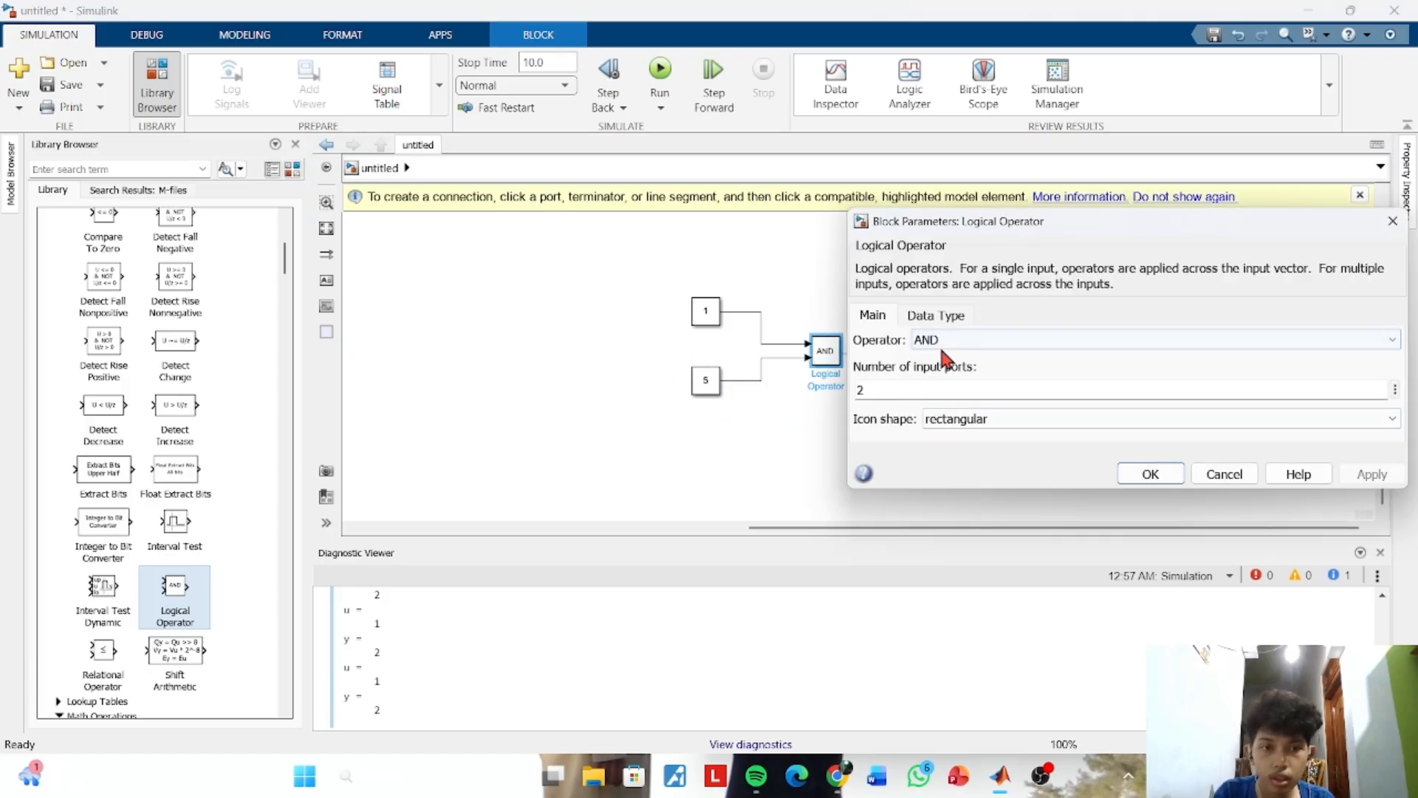
{"action": "left_click", "coordinate": [958, 341]}
{"action": "left_click", "coordinate": [986, 338]}
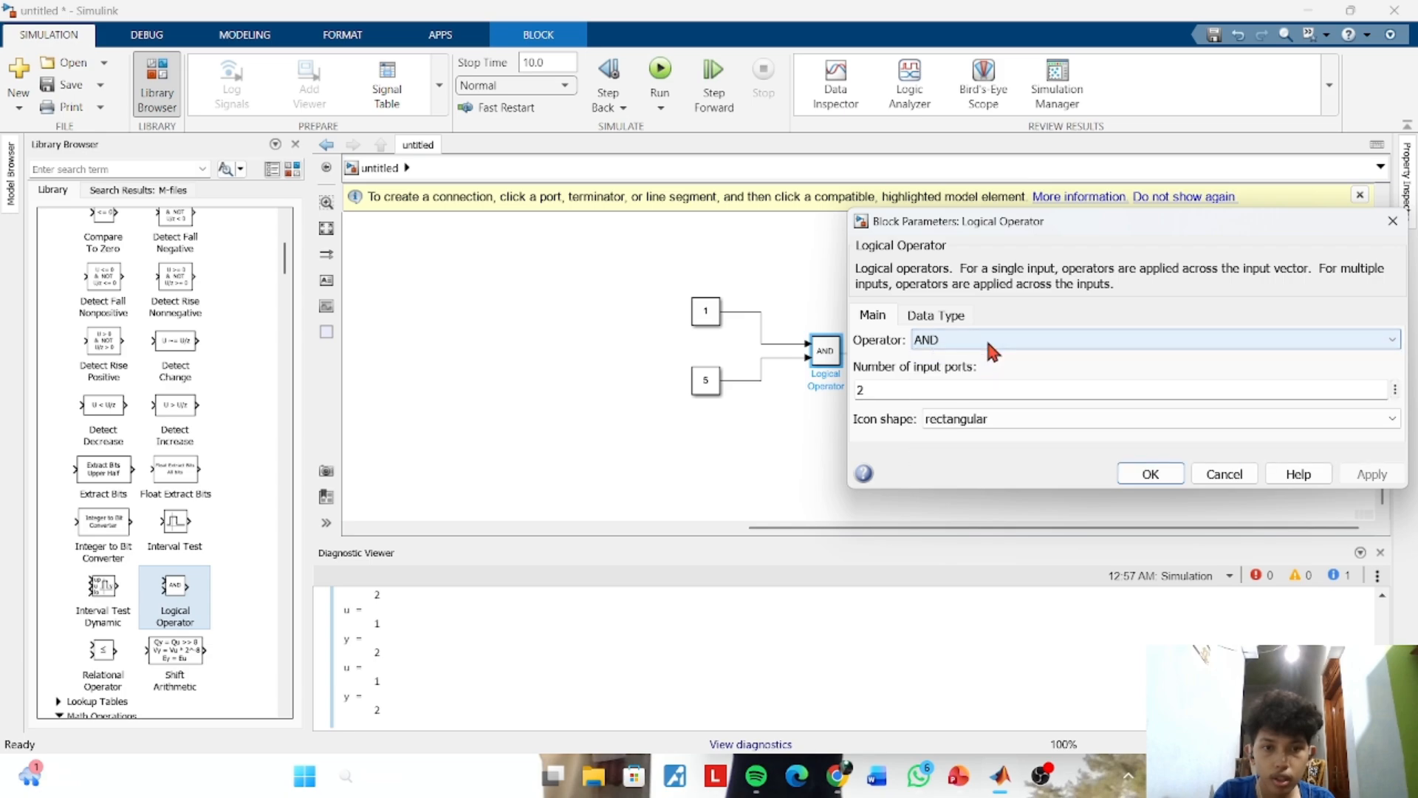
{"action": "left_click", "coordinate": [989, 342]}
{"action": "left_click", "coordinate": [990, 340]}
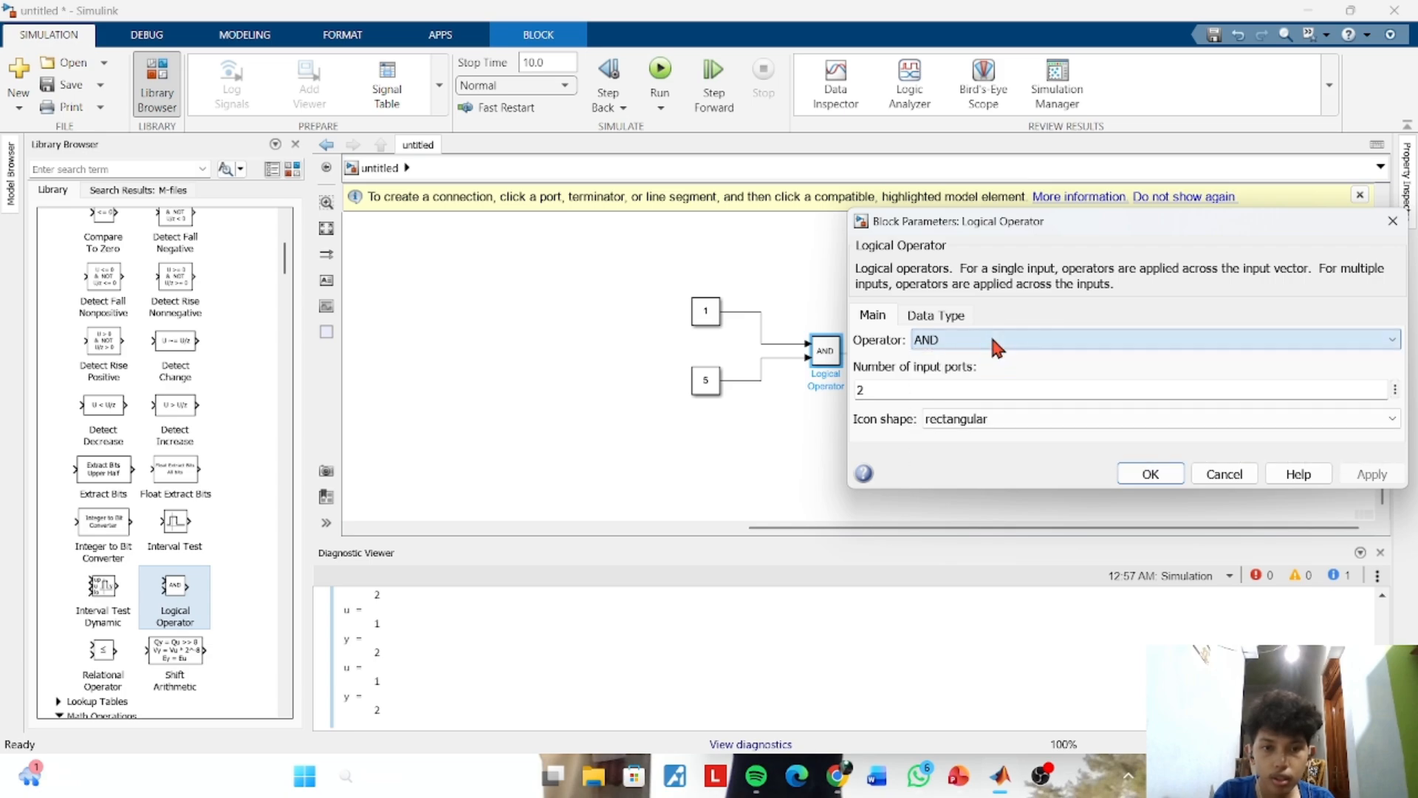
{"action": "left_click", "coordinate": [990, 340]}
{"action": "left_click", "coordinate": [978, 374]}
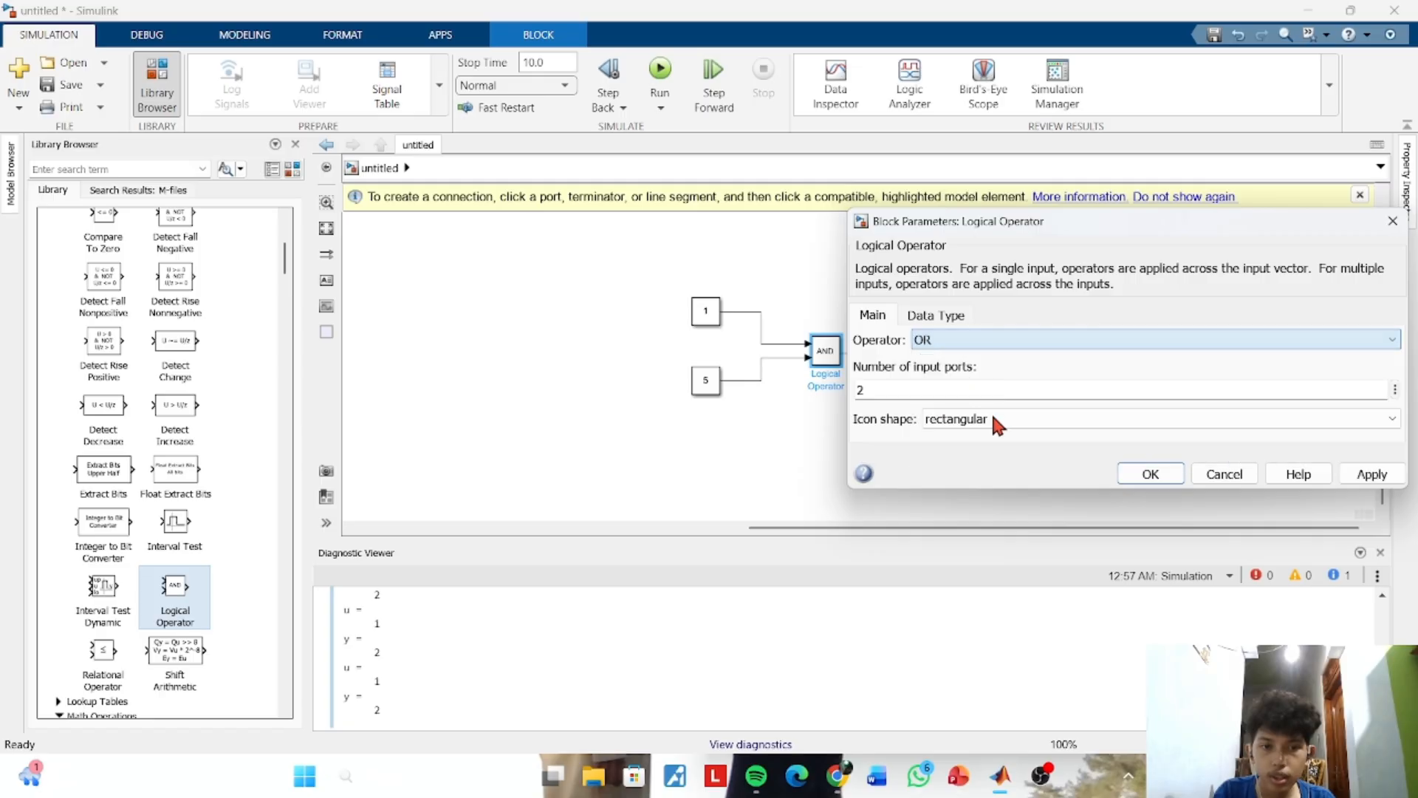
{"action": "left_click", "coordinate": [1152, 475]}
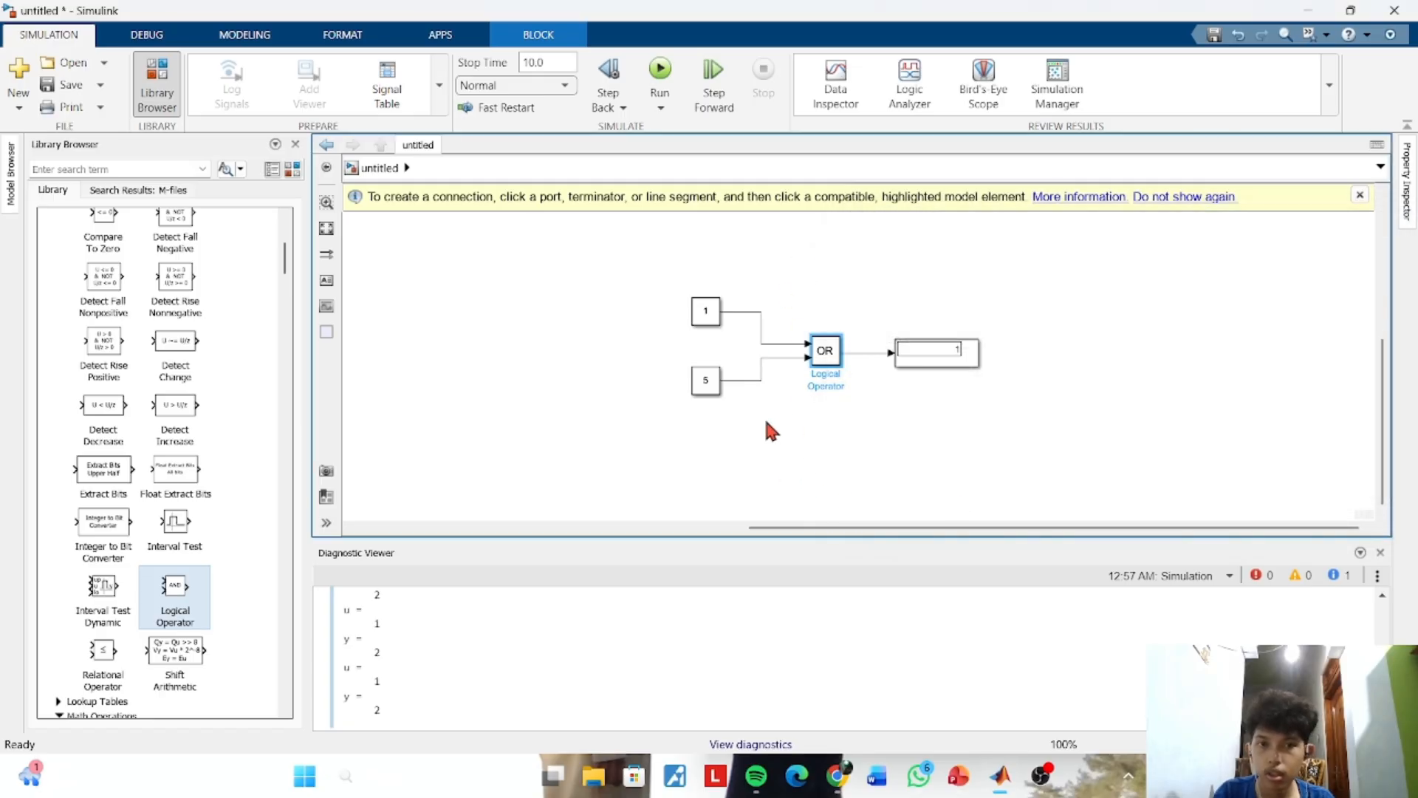
{"action": "left_click", "coordinate": [725, 378]}
{"action": "left_click", "coordinate": [660, 70]}
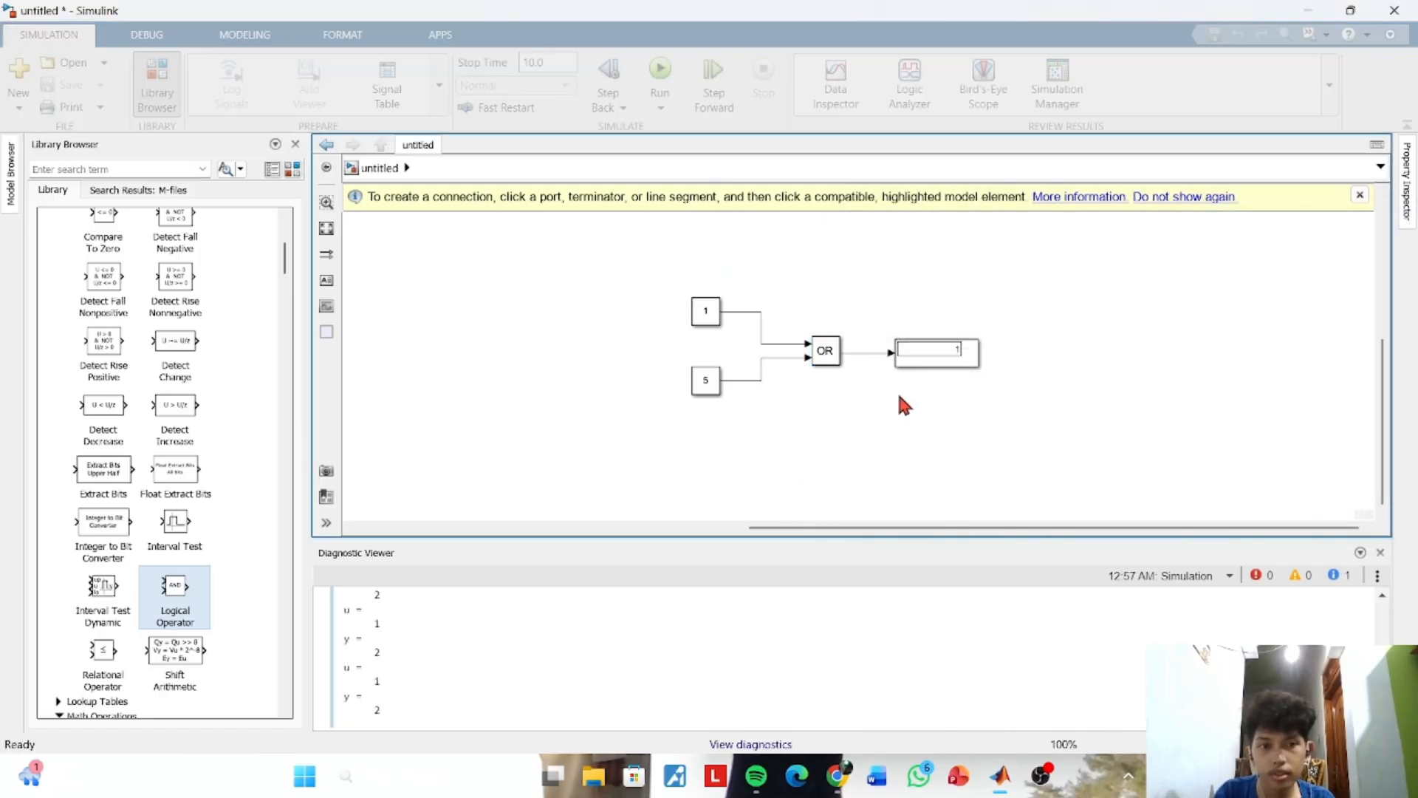
Set the Logical Operator block's operator back to AND
{"action": "left_click", "coordinate": [829, 356]}
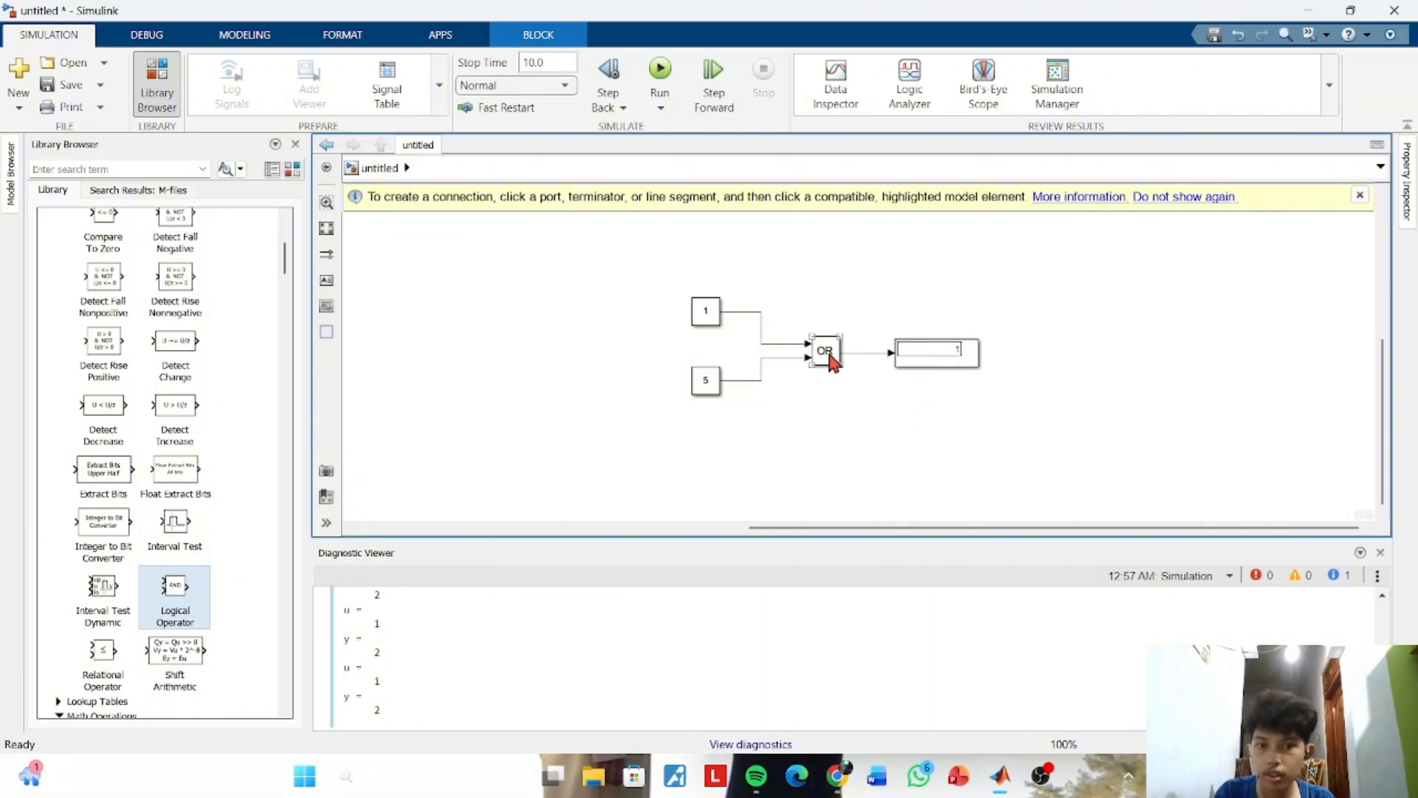
{"action": "double_click", "coordinate": [830, 357]}
{"action": "left_click", "coordinate": [949, 341]}
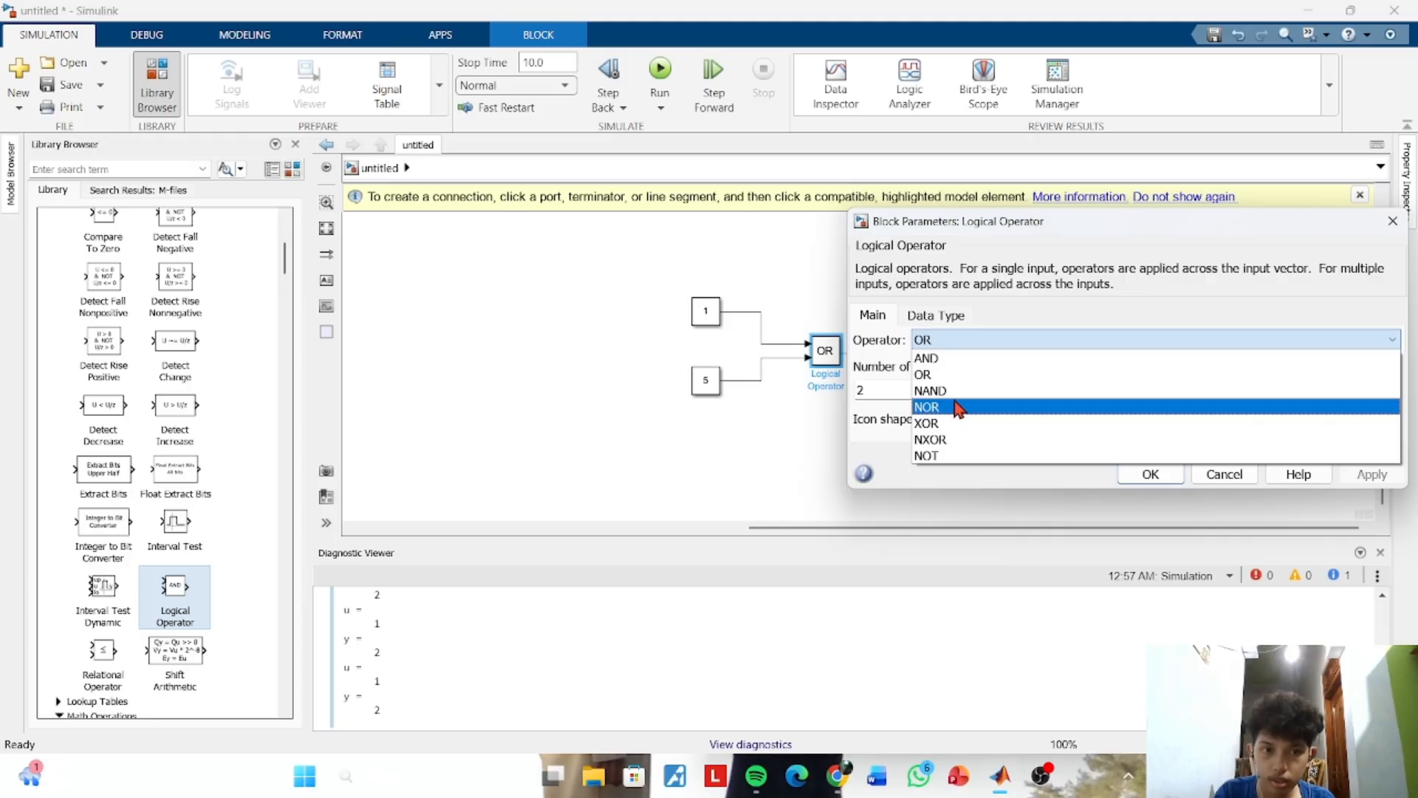
{"action": "left_click", "coordinate": [955, 356]}
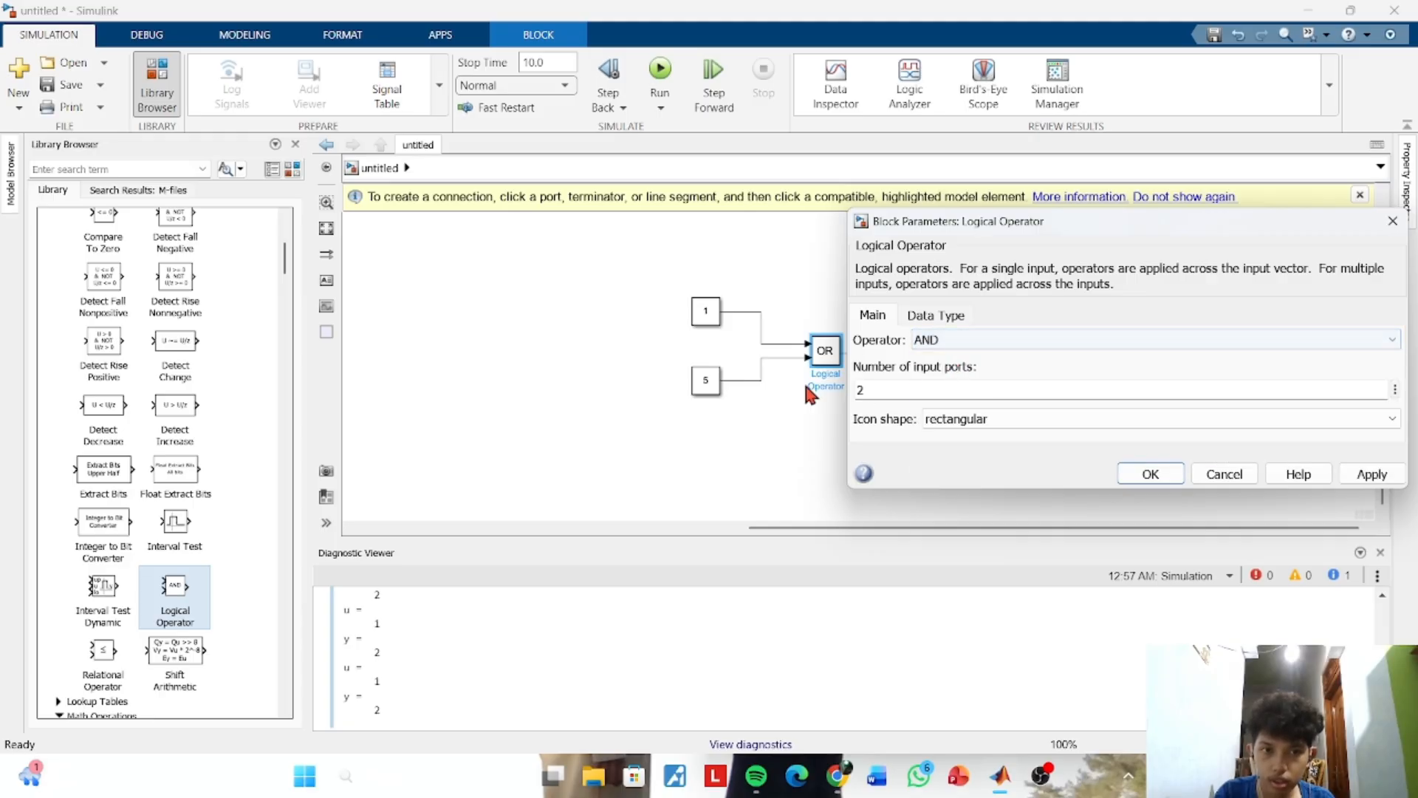
{"action": "left_click", "coordinate": [1158, 476]}
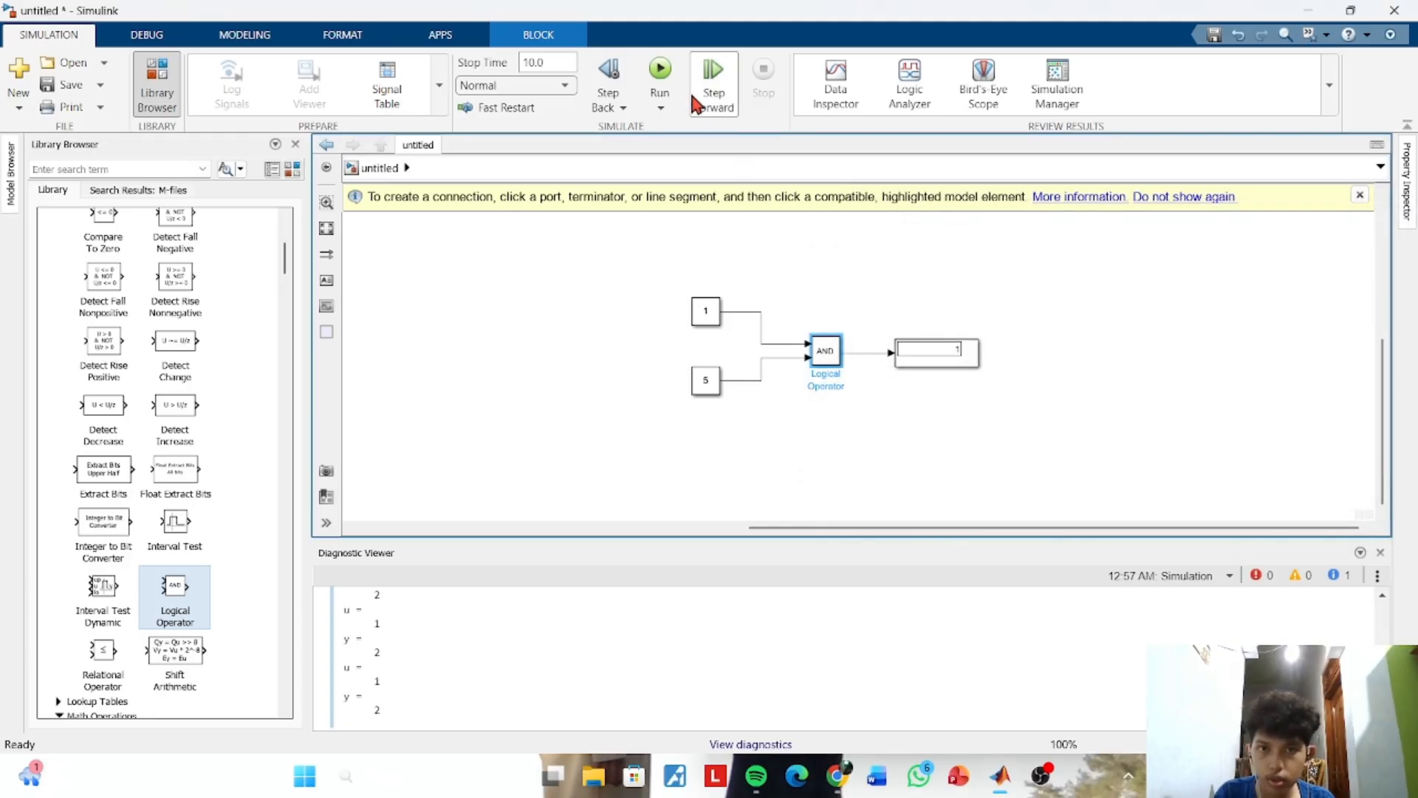
Set the upper Constant block's value to 2 and rerun the simulation with the AND operator
{"action": "left_click", "coordinate": [706, 386]}
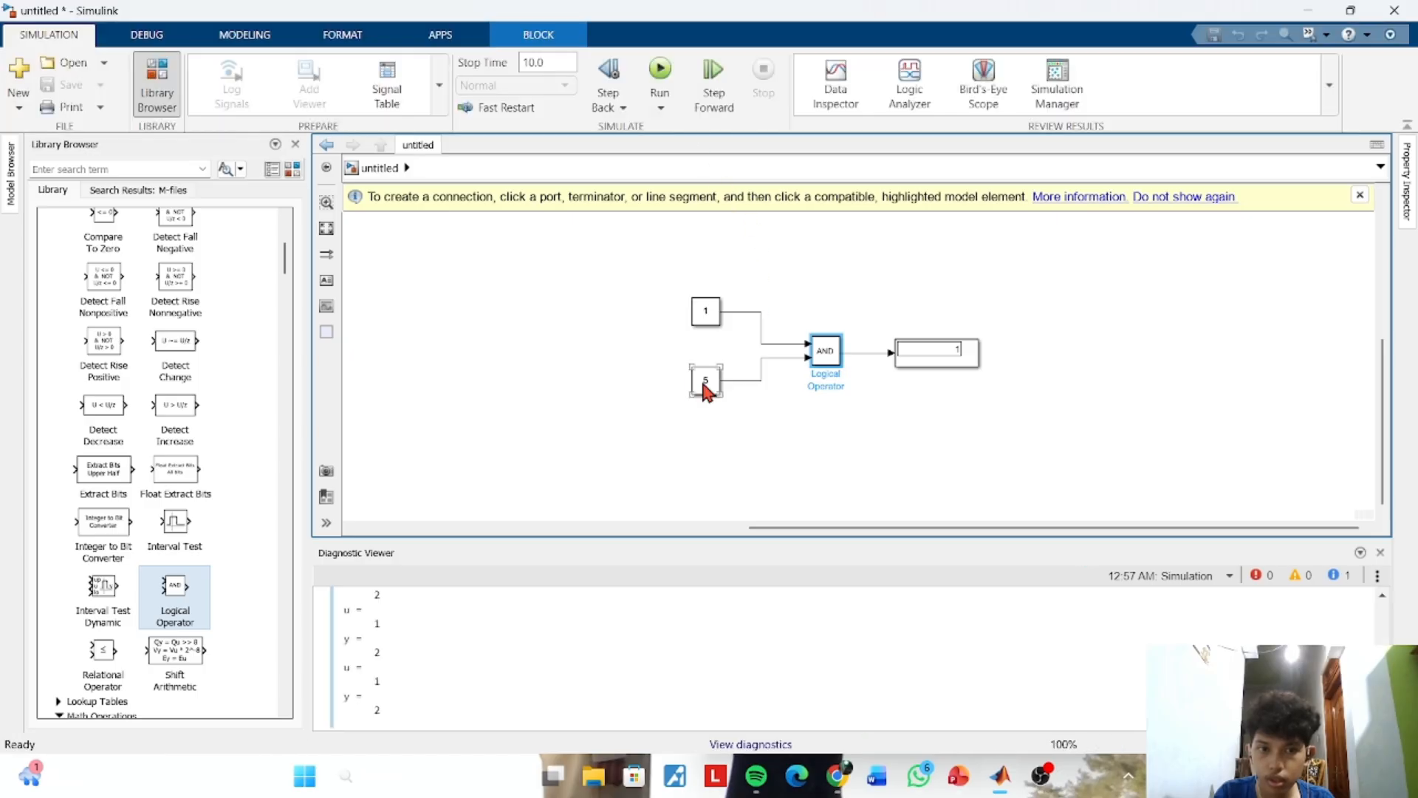
{"action": "double_click", "coordinate": [704, 311]}
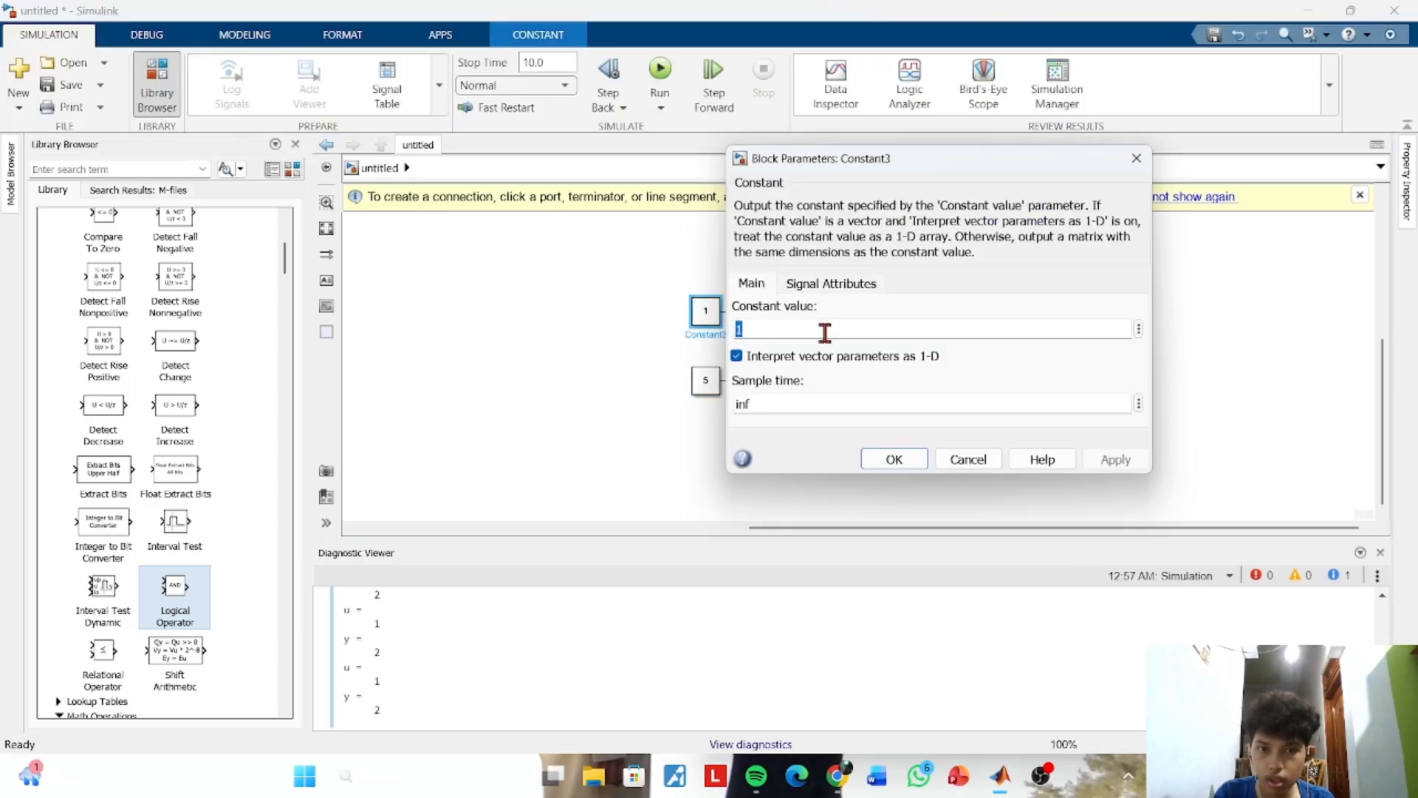
{"action": "type", "text": "2"}
{"action": "key", "text": "Return"}
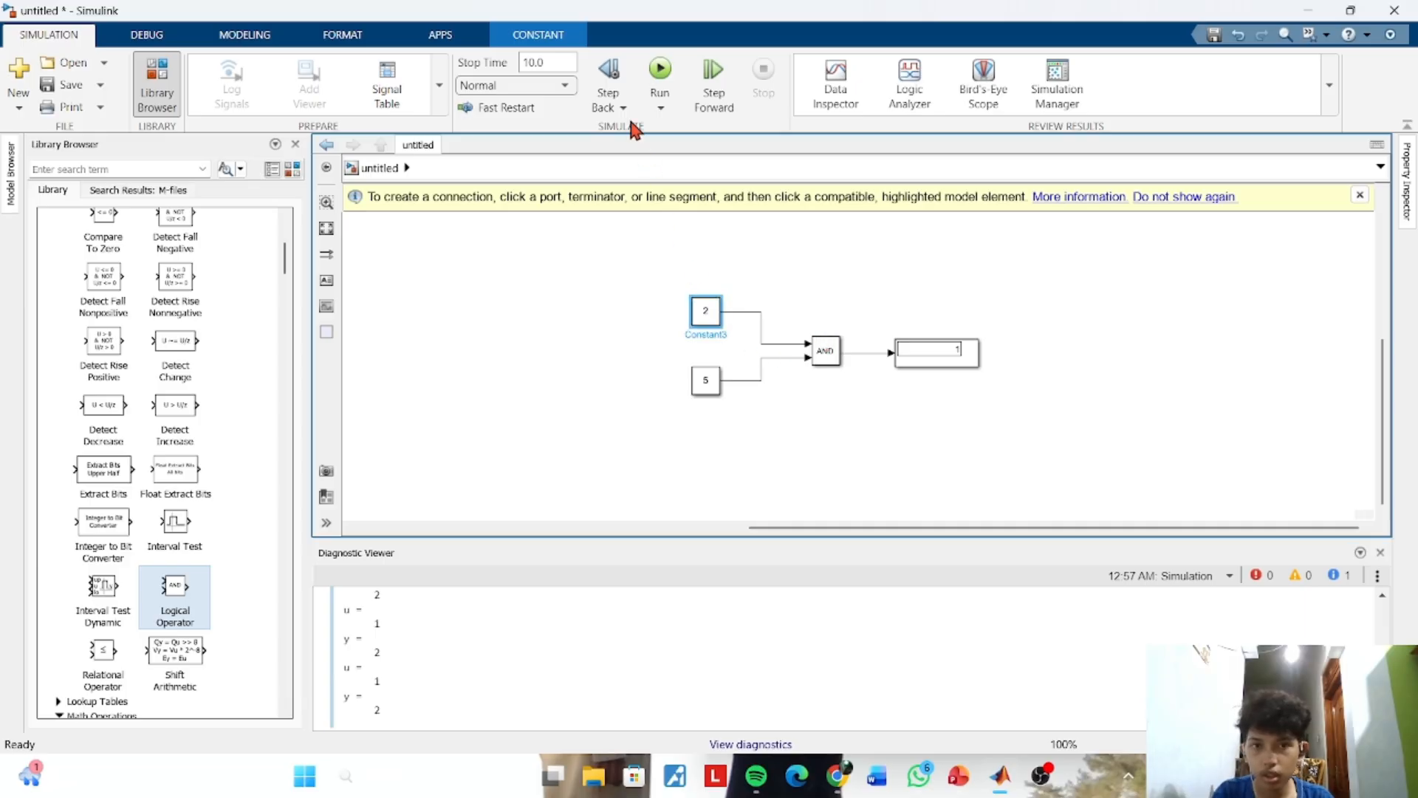
{"action": "left_click", "coordinate": [660, 71]}
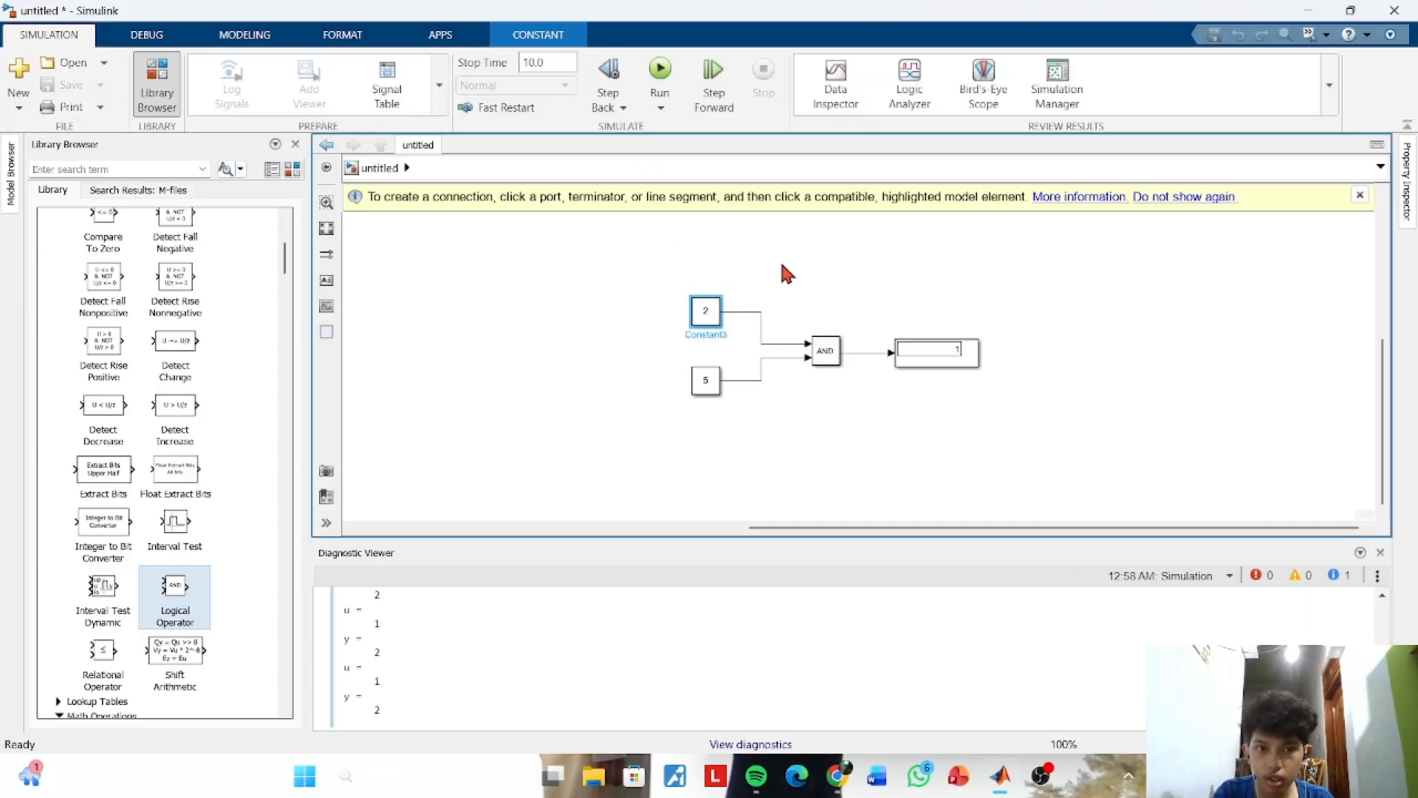
{"action": "left_click", "coordinate": [800, 312]}
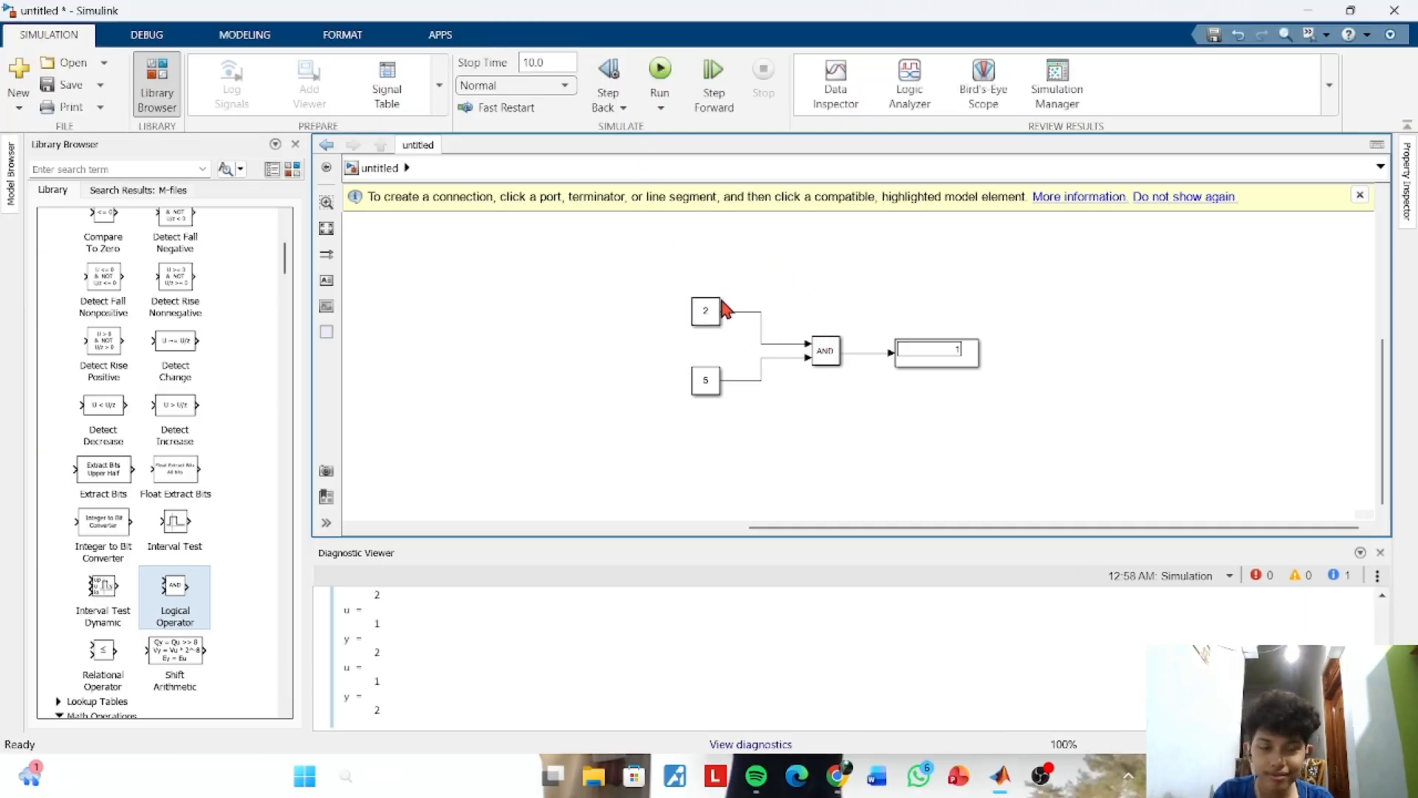
Set the upper Constant to 1 and the lower Constant to 0, and run the simulation
{"action": "left_click", "coordinate": [702, 314]}
{"action": "double_click", "coordinate": [702, 314]}
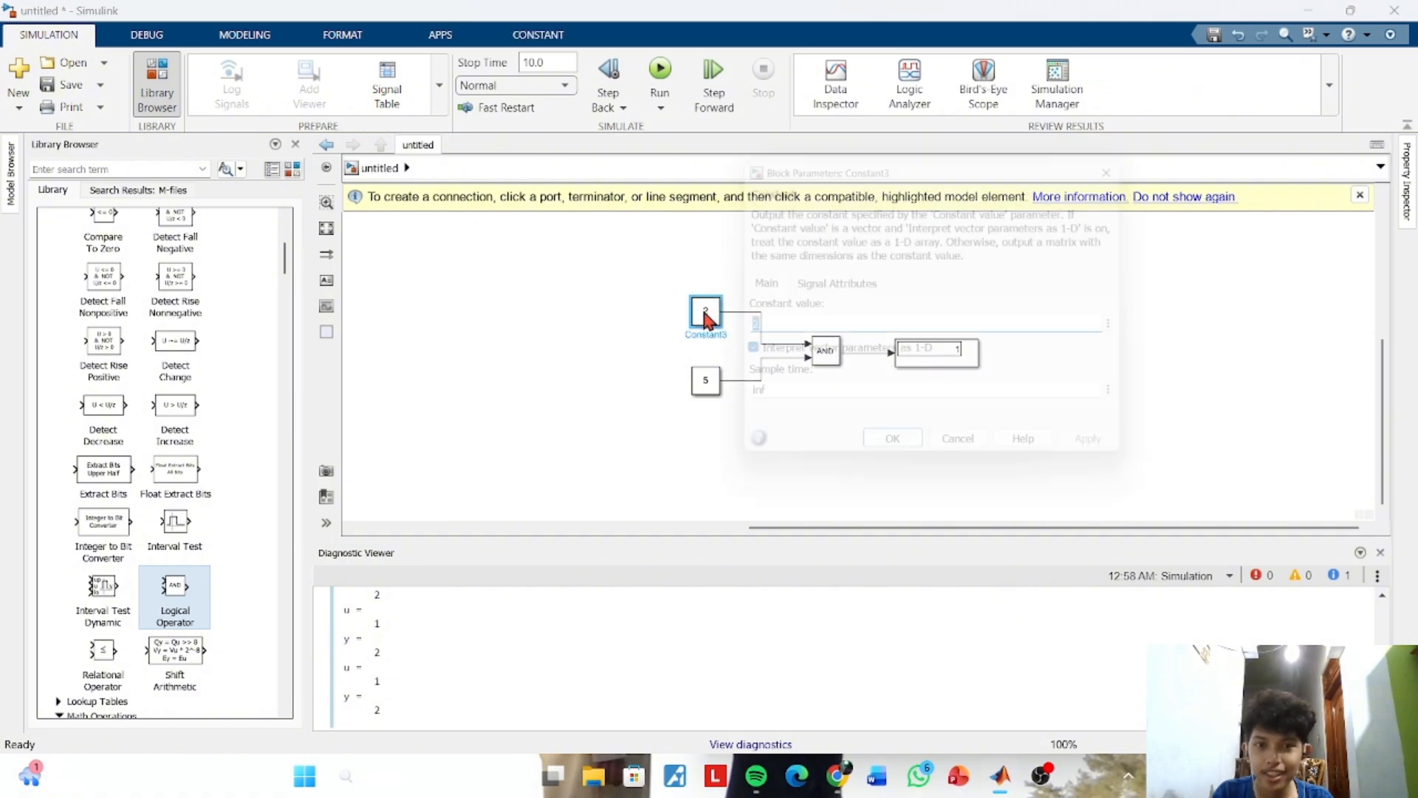
{"action": "type", "text": "1"}
{"action": "key", "text": "Return"}
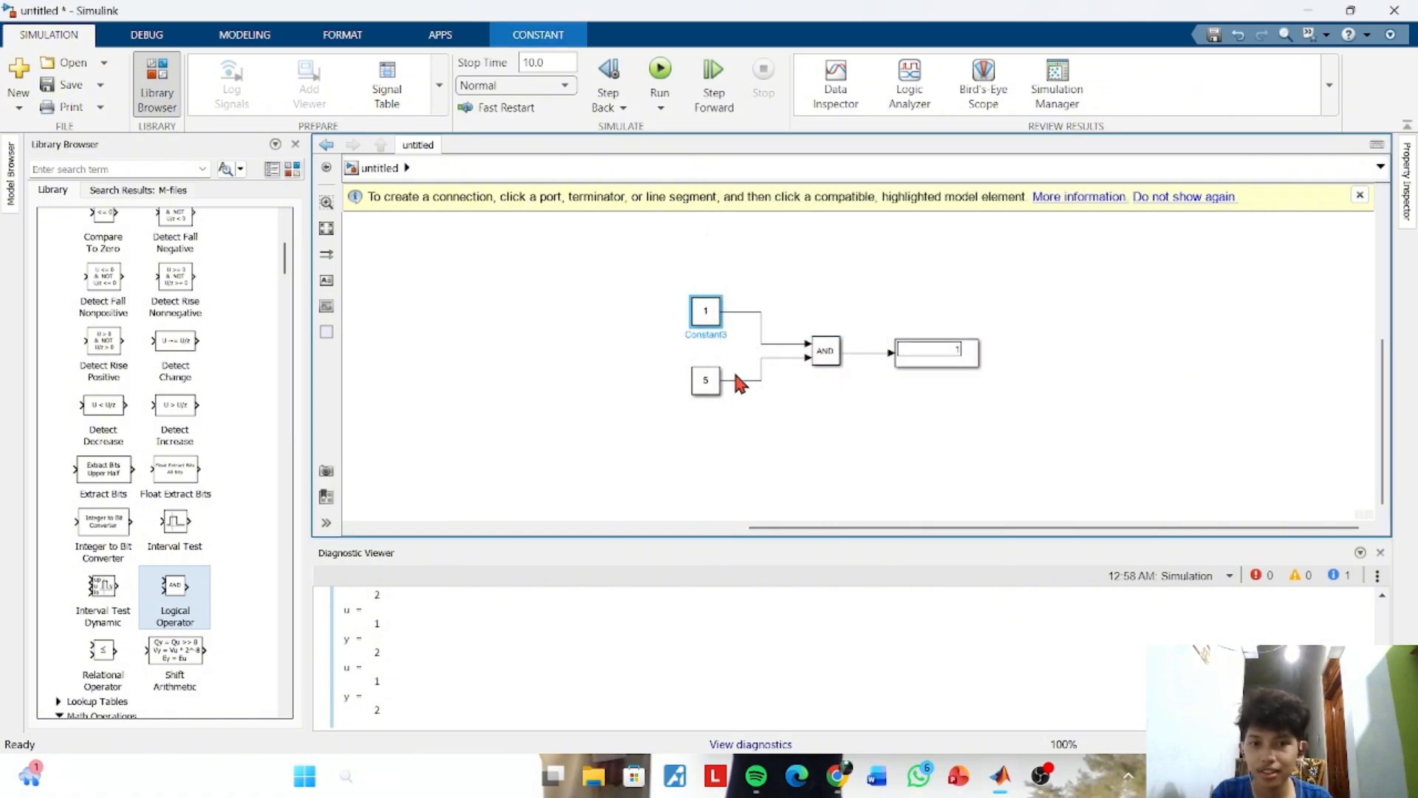
{"action": "double_click", "coordinate": [709, 384]}
{"action": "type", "text": "0"}
{"action": "key", "text": "Return"}
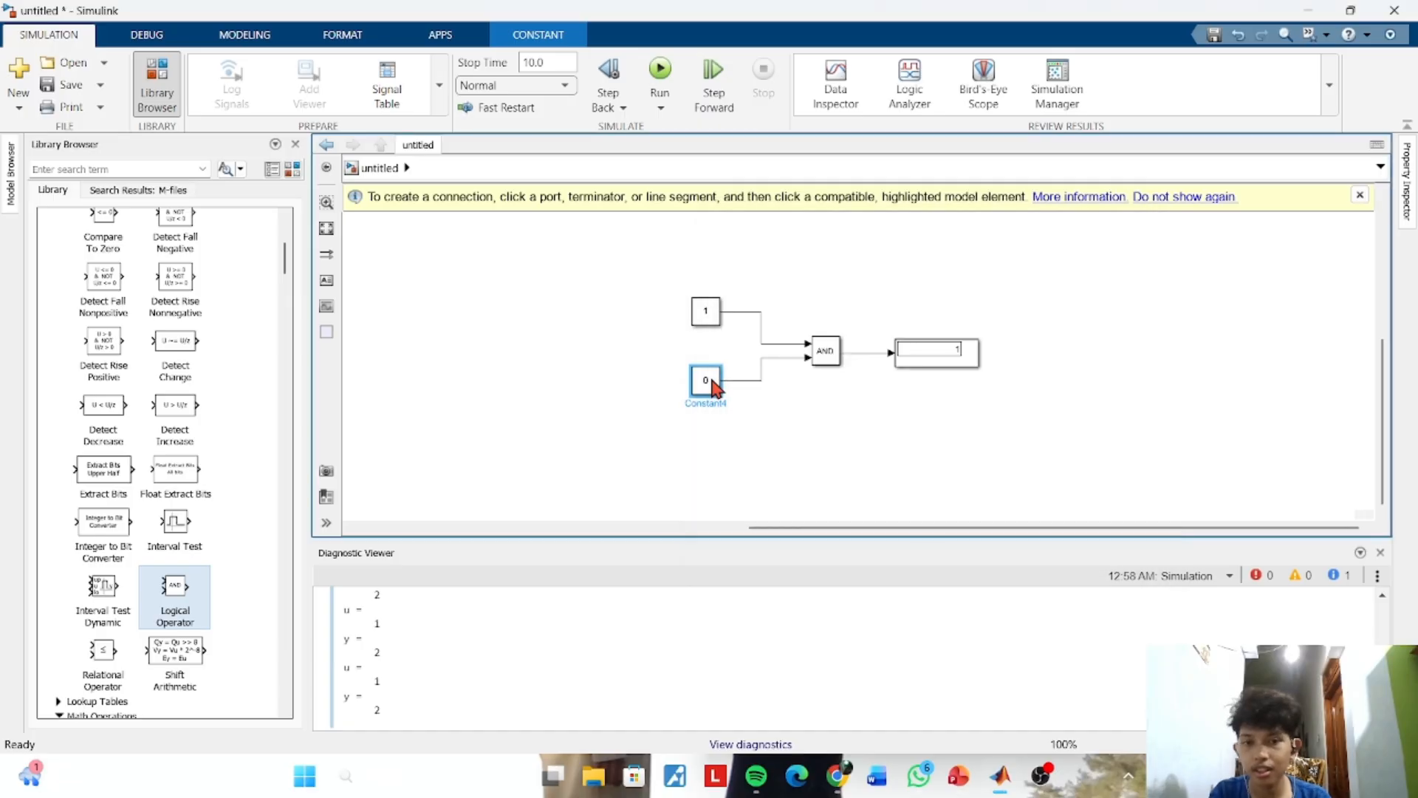
{"action": "left_click", "coordinate": [659, 71]}
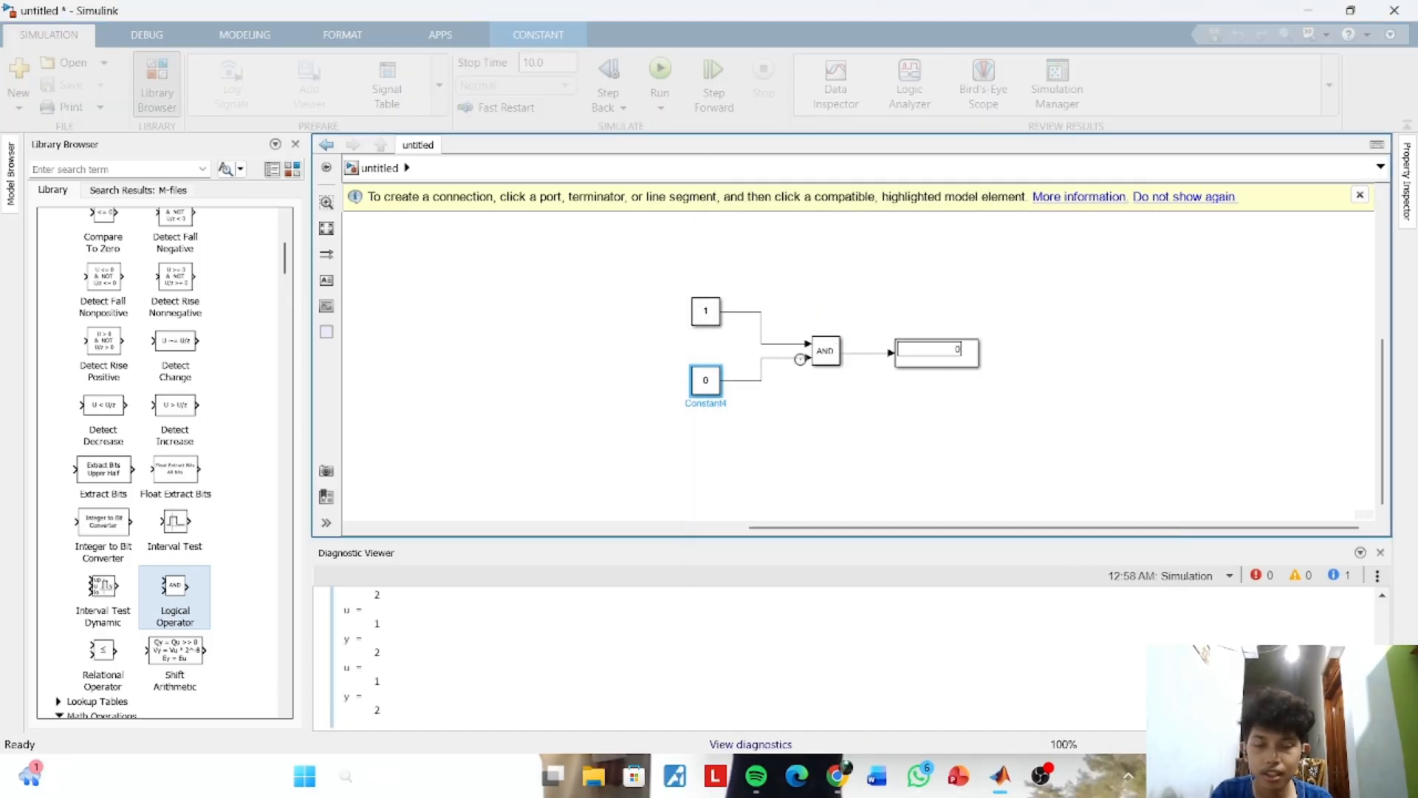
Set the upper Constant block's value to 0 as the AND block's first input
{"action": "double_click", "coordinate": [706, 314]}
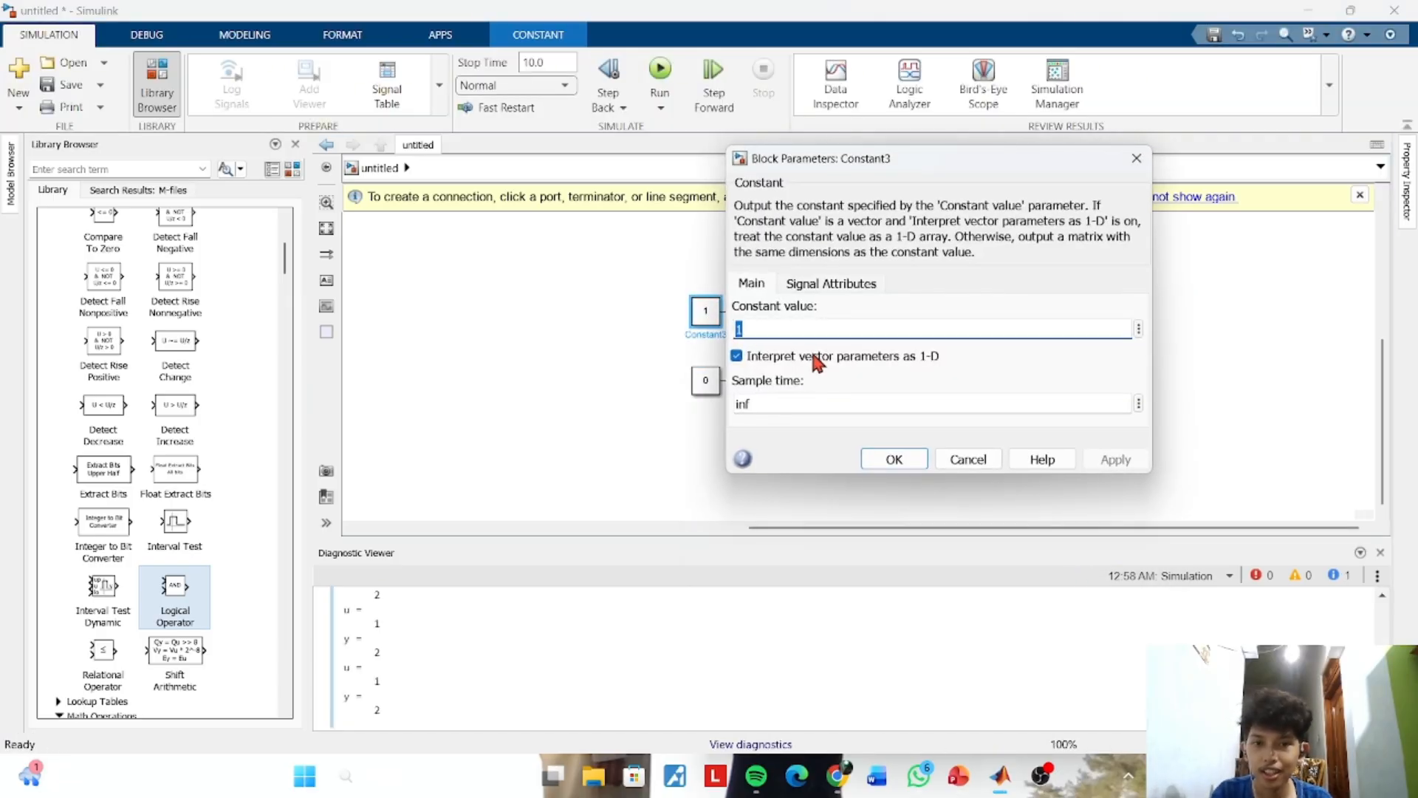
{"action": "type", "text": "1"}
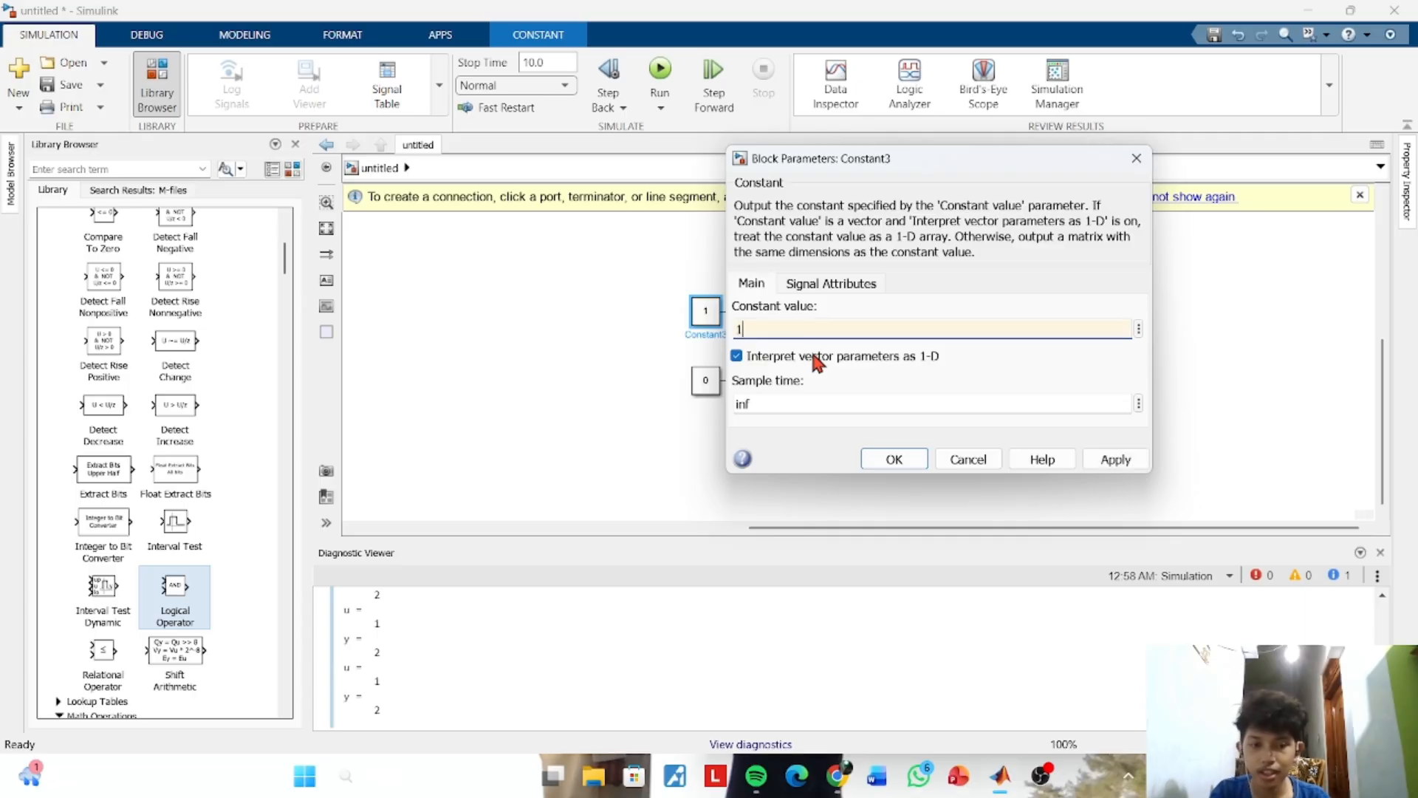
{"action": "type", "text": "0"}
{"action": "key", "text": "Return"}
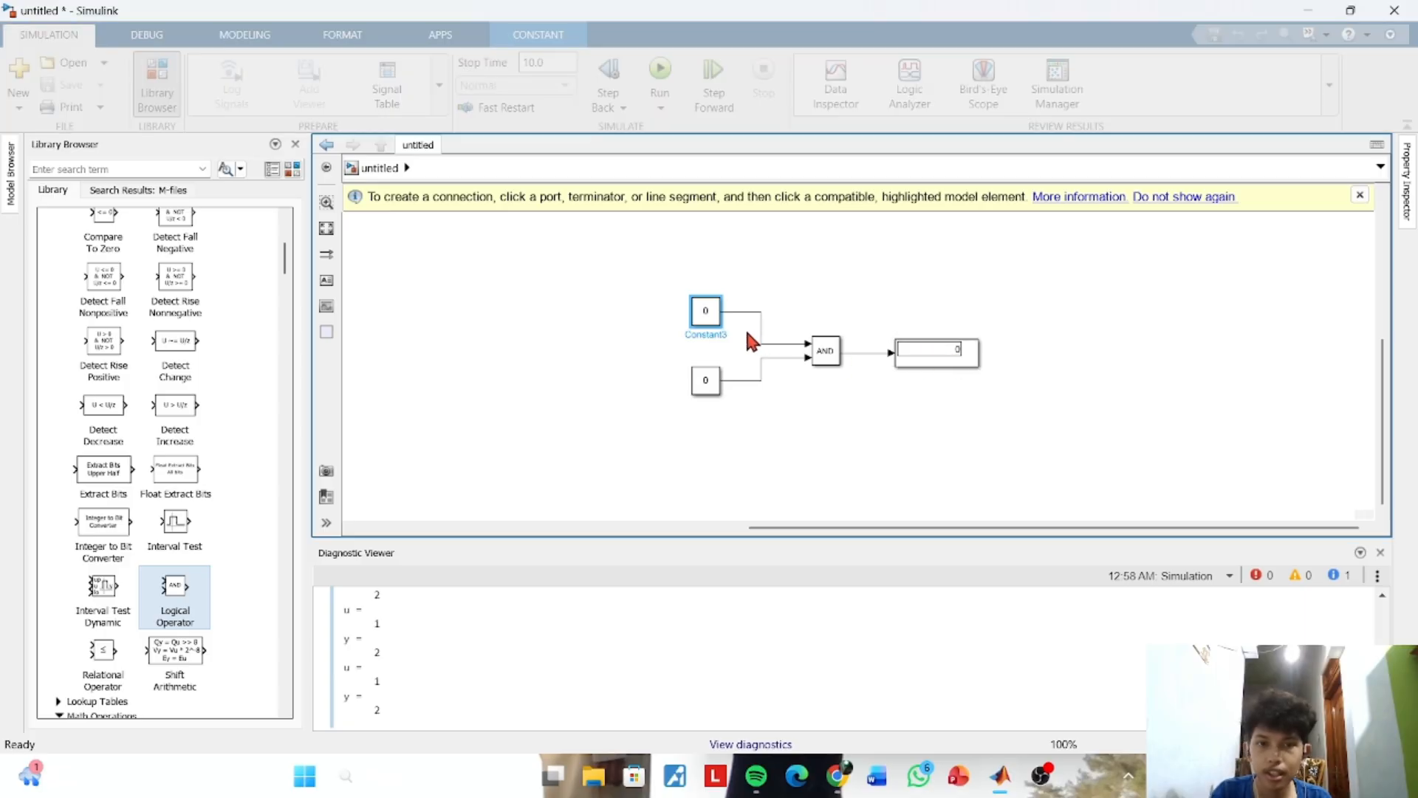
Set the Logical Operator block's operator to OR
{"action": "left_click", "coordinate": [704, 388]}
{"action": "double_click", "coordinate": [825, 358]}
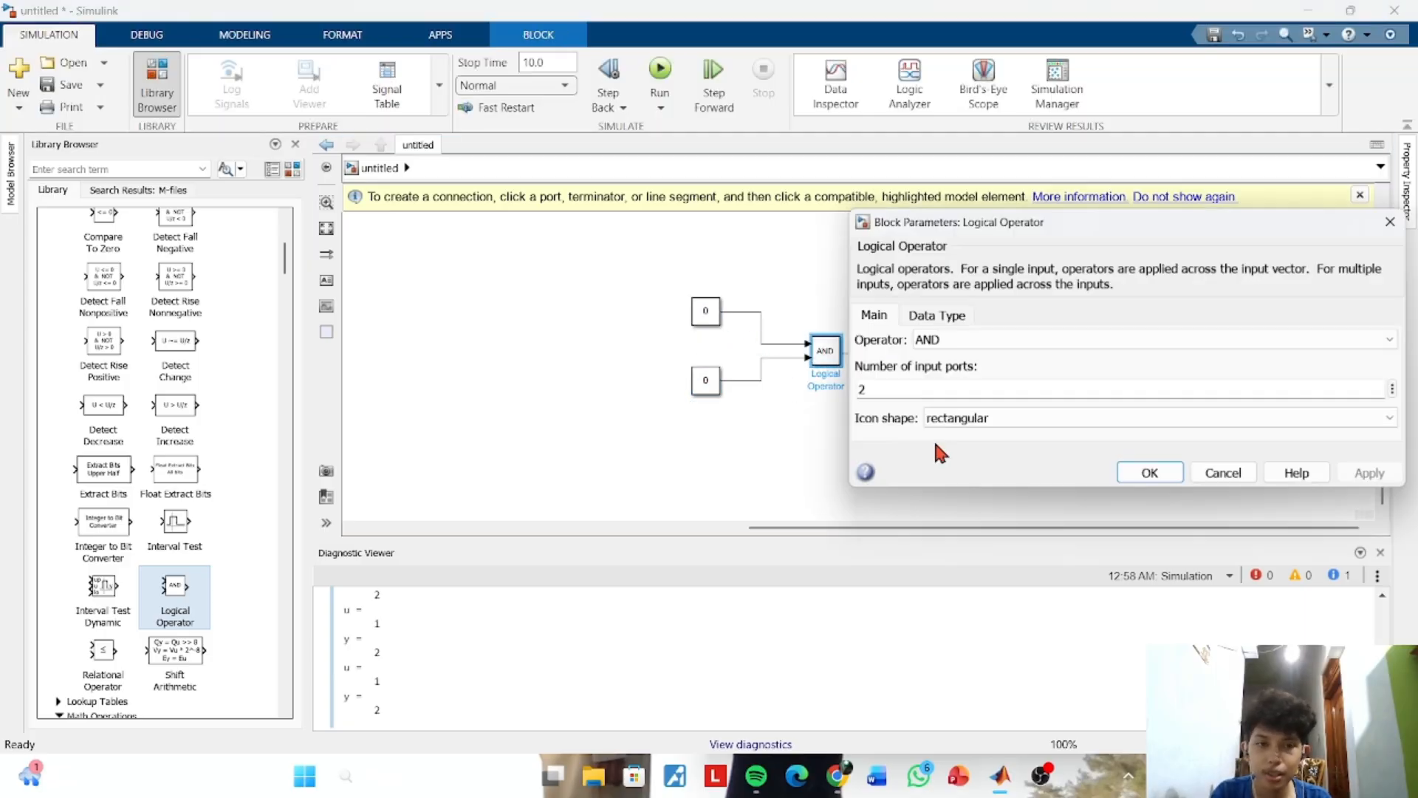
{"action": "left_click", "coordinate": [959, 340]}
{"action": "left_click", "coordinate": [949, 373]}
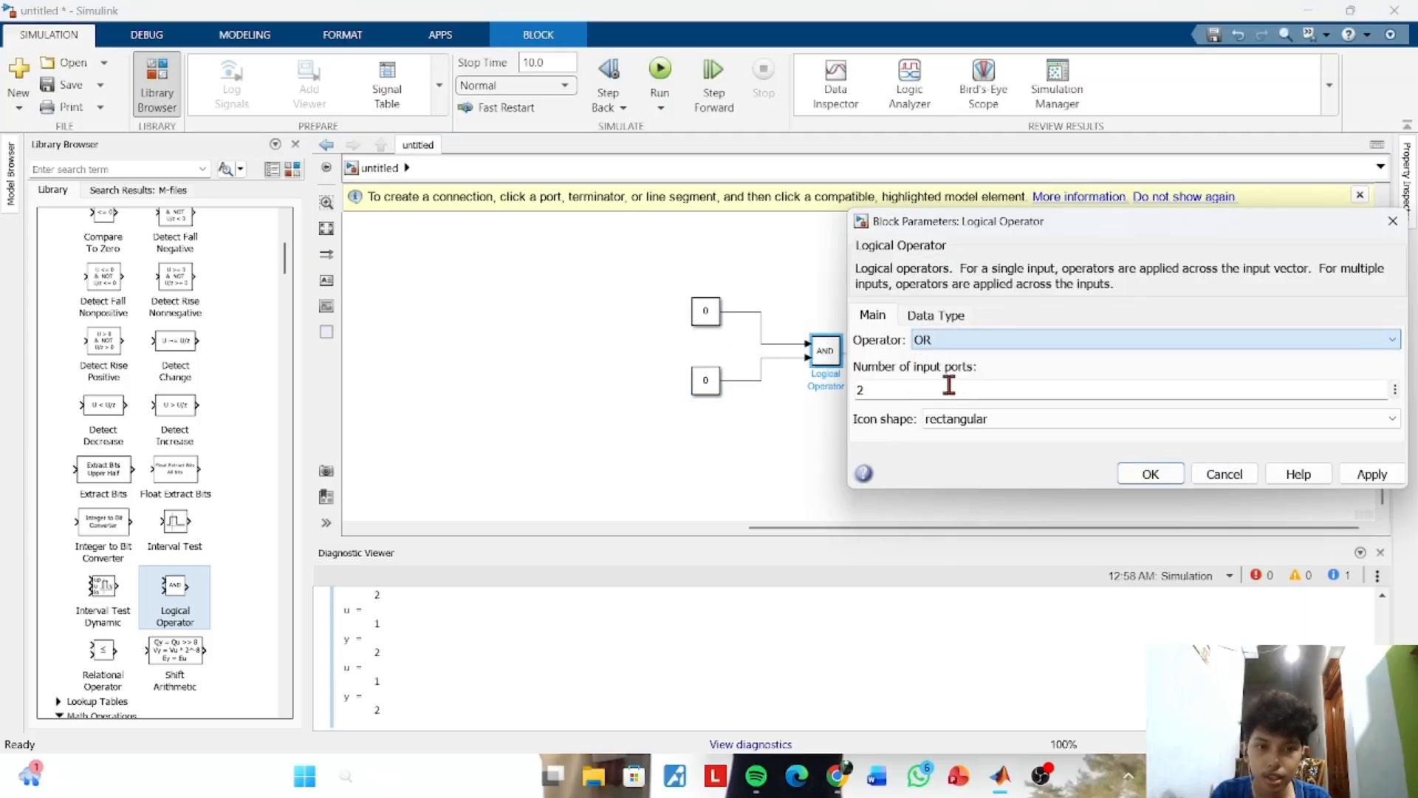
{"action": "left_click", "coordinate": [1146, 473]}
Set the upper Constant block's value to 1 and run the simulation with the OR operator
{"action": "double_click", "coordinate": [705, 311]}
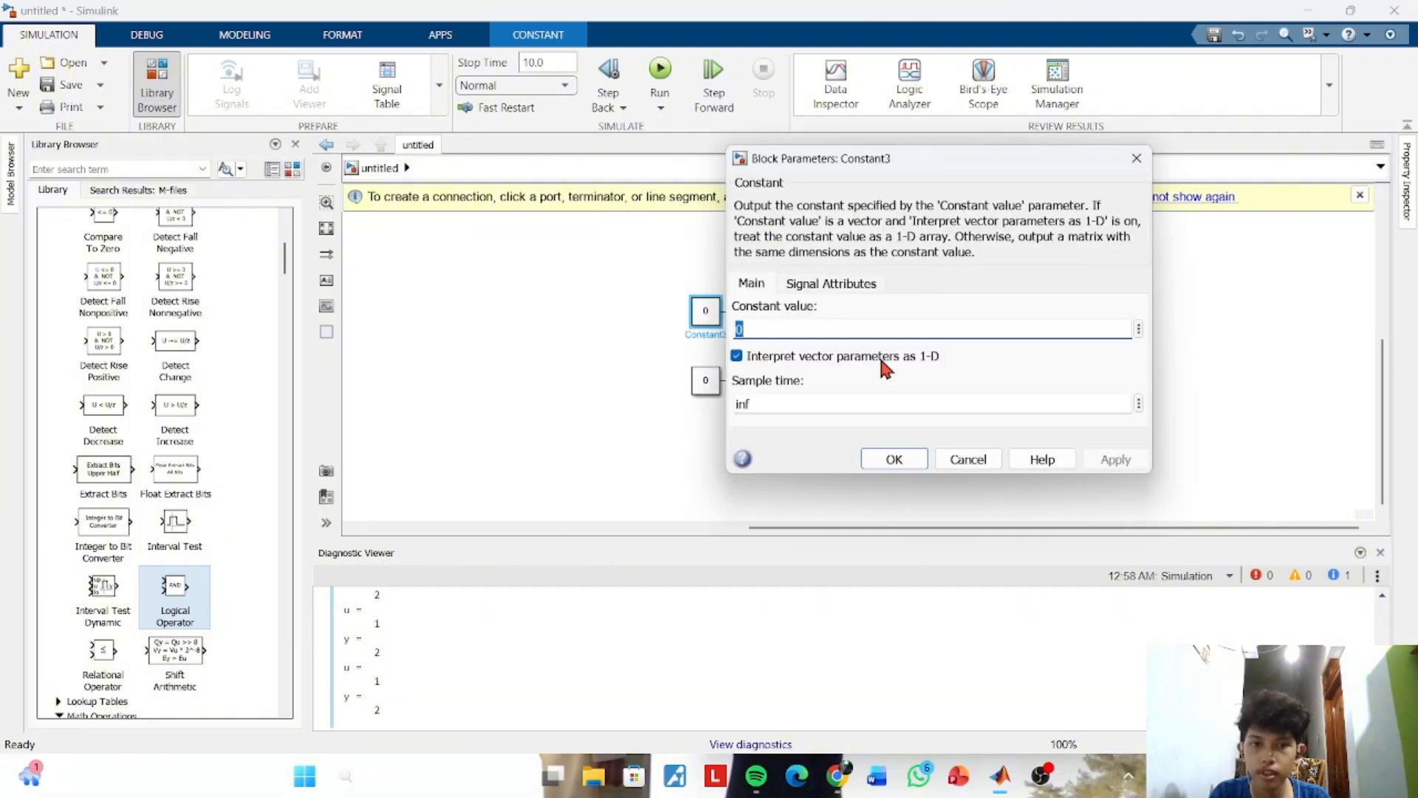
{"action": "type", "text": "1"}
{"action": "key", "text": "Return"}
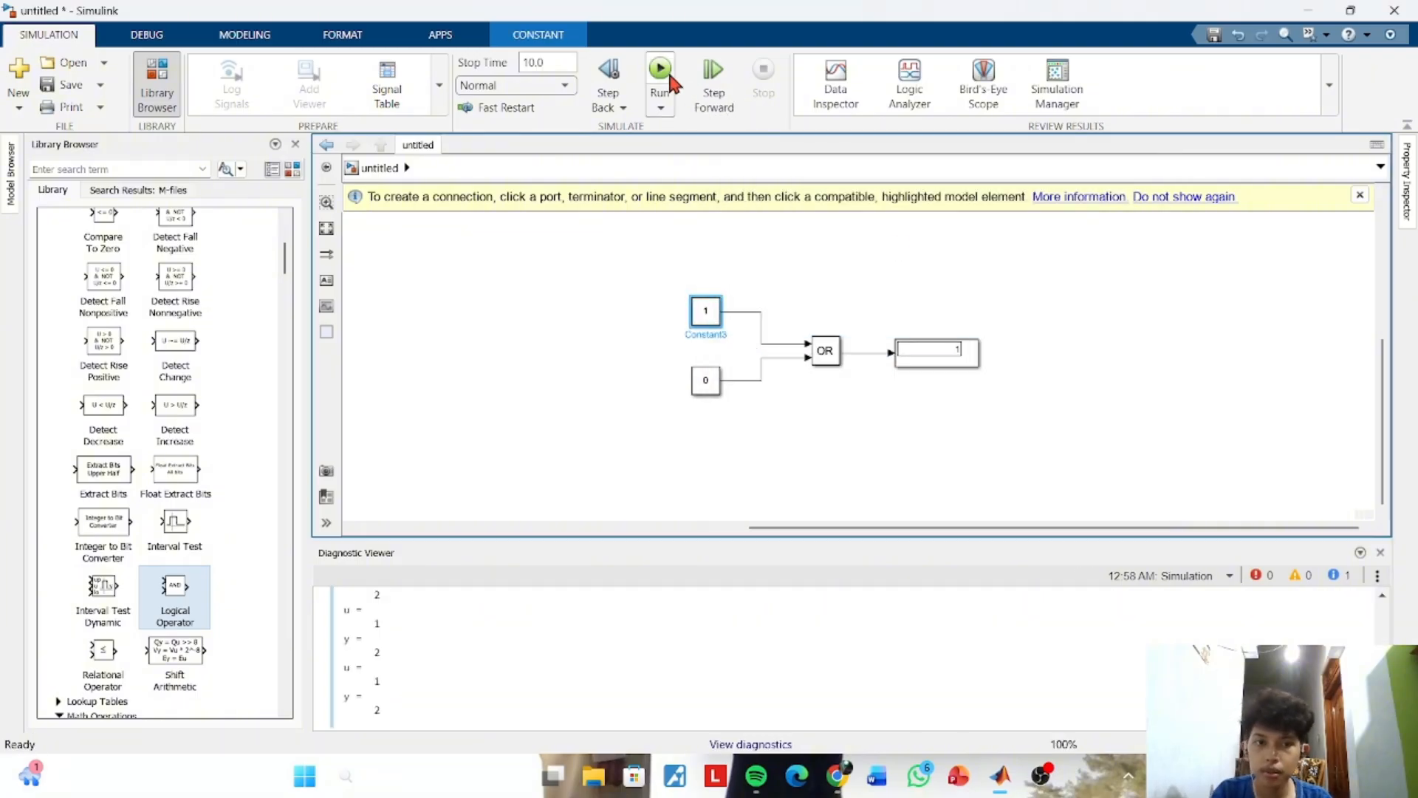
{"action": "left_click", "coordinate": [667, 69]}
{"action": "double_click", "coordinate": [693, 295]}
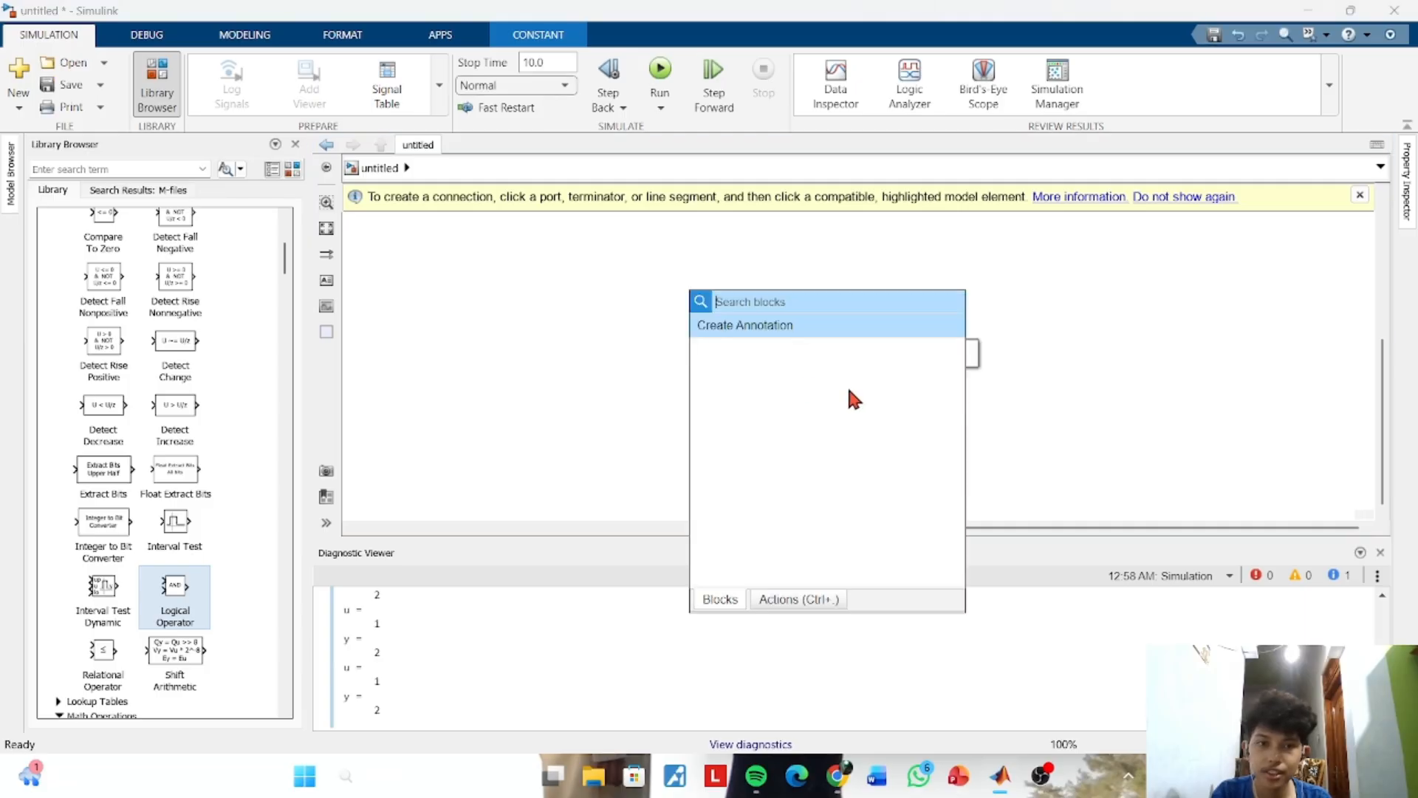
{"action": "left_click", "coordinate": [841, 259]}
{"action": "double_click", "coordinate": [707, 314]}
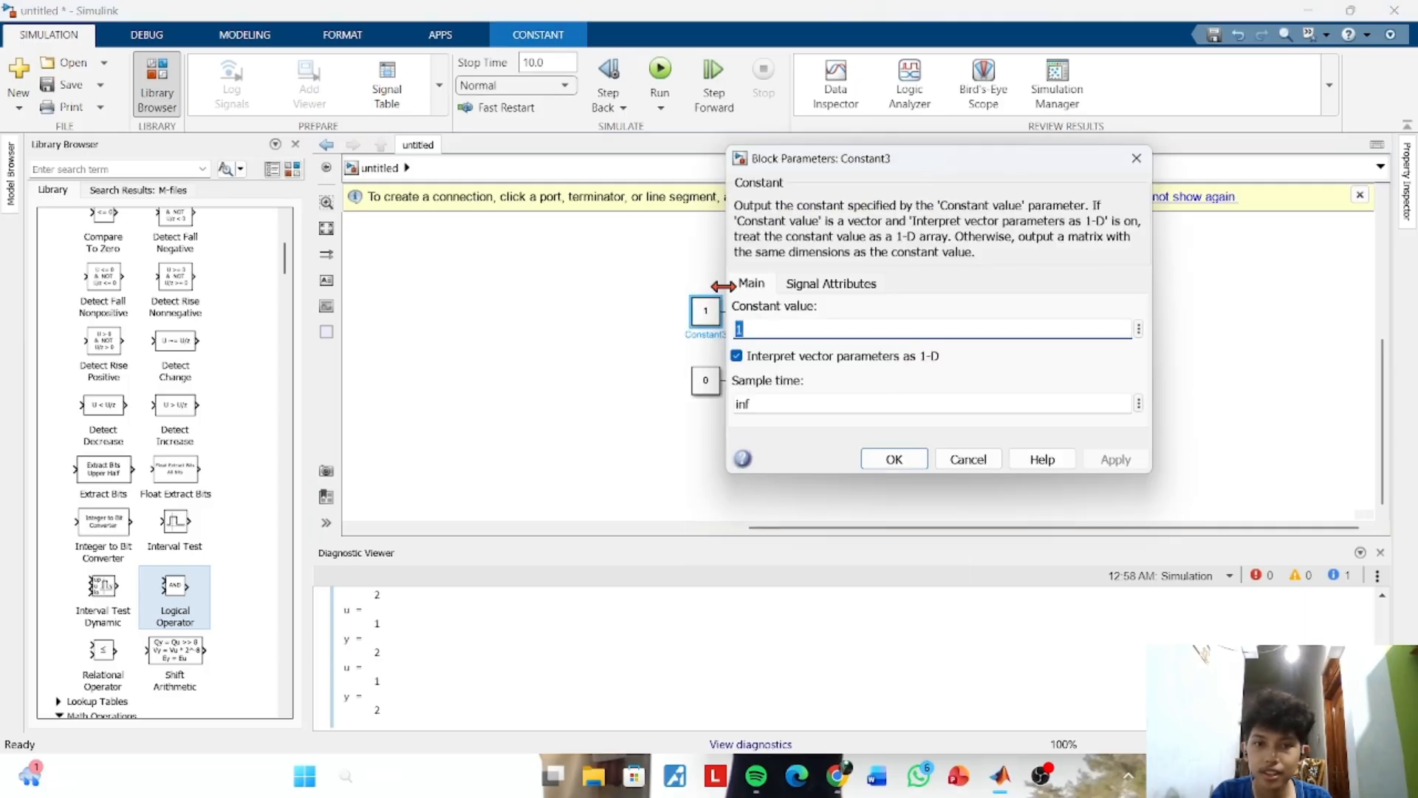
{"action": "left_click", "coordinate": [966, 458]}
Change the Logical Operator block's operator to NOT
{"action": "double_click", "coordinate": [825, 350]}
{"action": "left_click", "coordinate": [927, 340]}
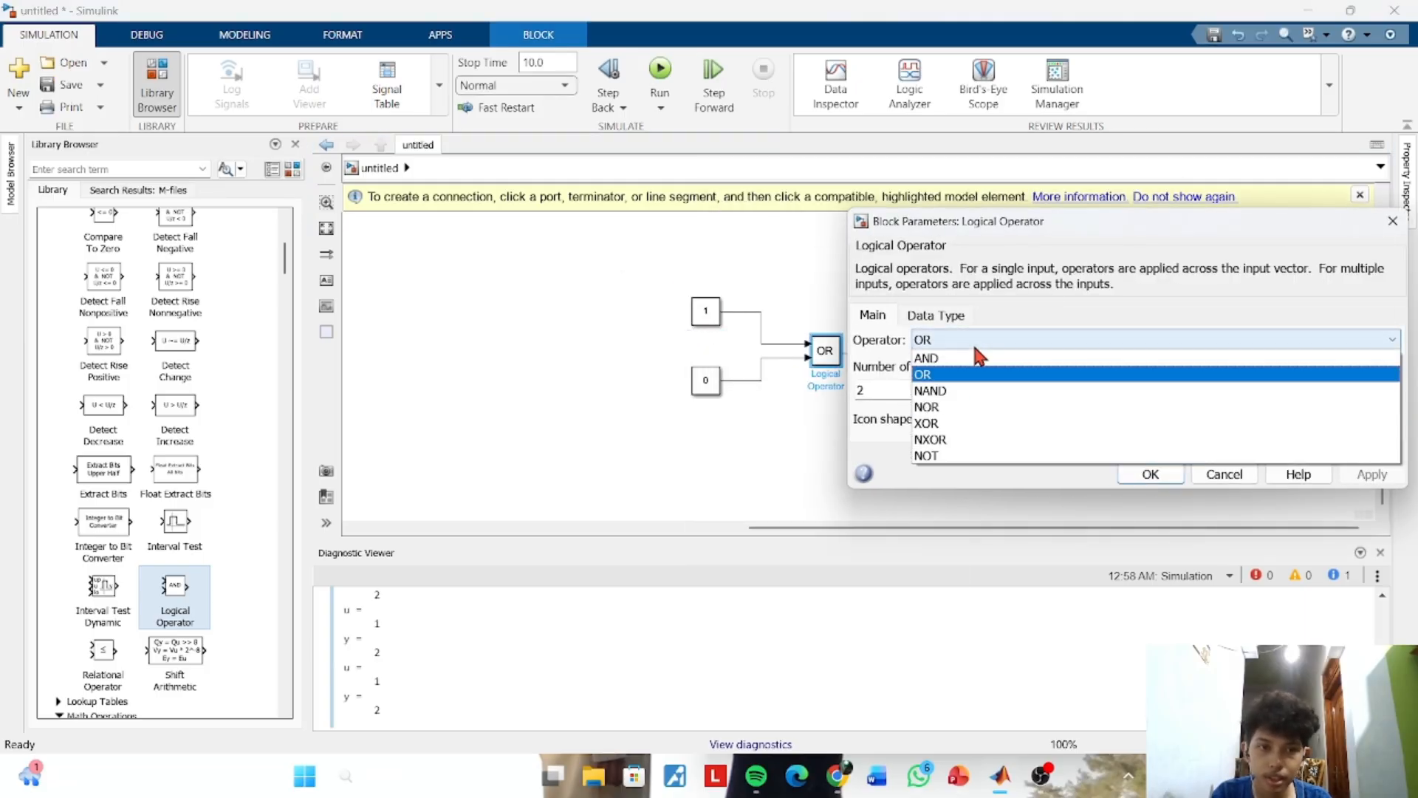
{"action": "left_click", "coordinate": [970, 455]}
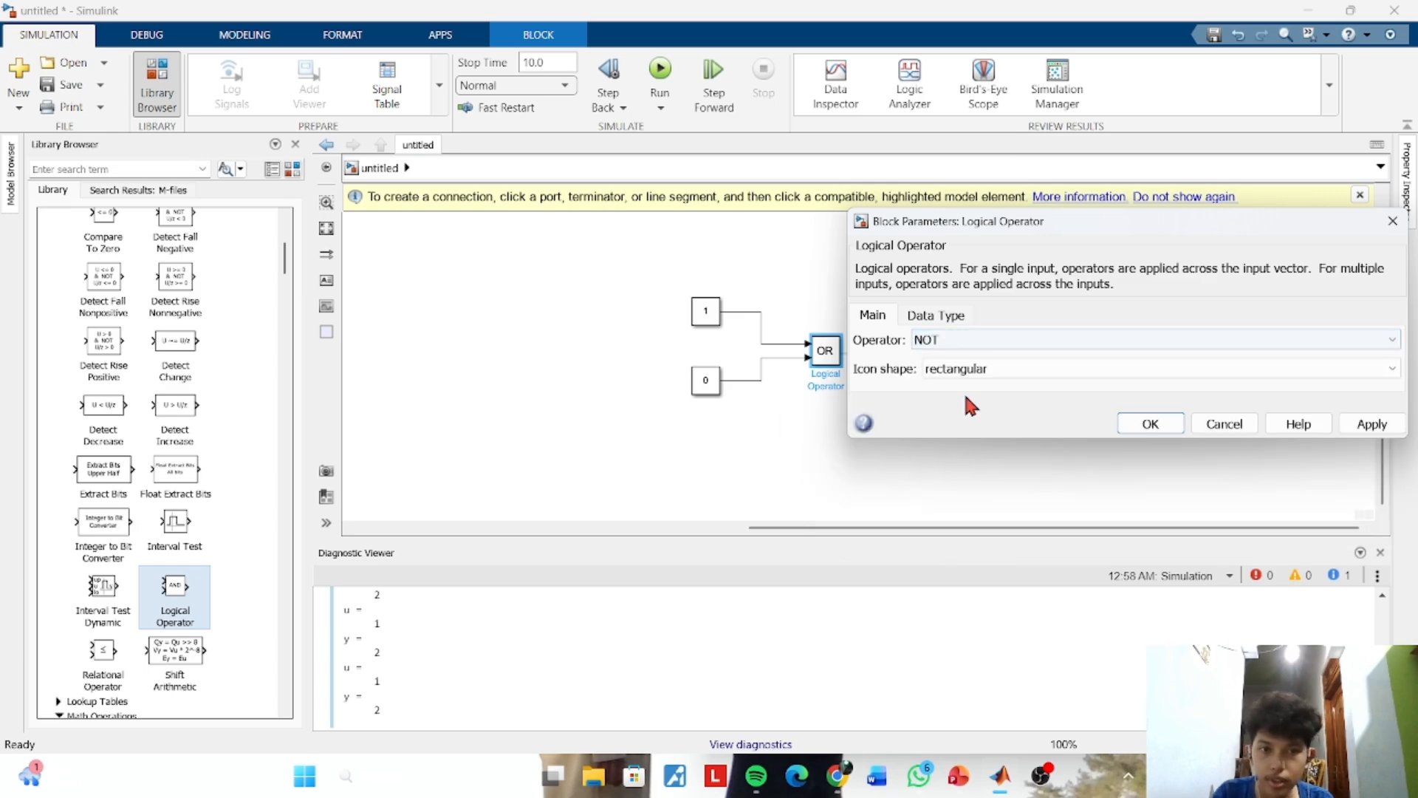
{"action": "left_click", "coordinate": [1151, 424]}
Move the Constant 0 block away from the NOT block, align the Constant 1 block with its input, and run the simulation
{"action": "left_click", "coordinate": [707, 380]}
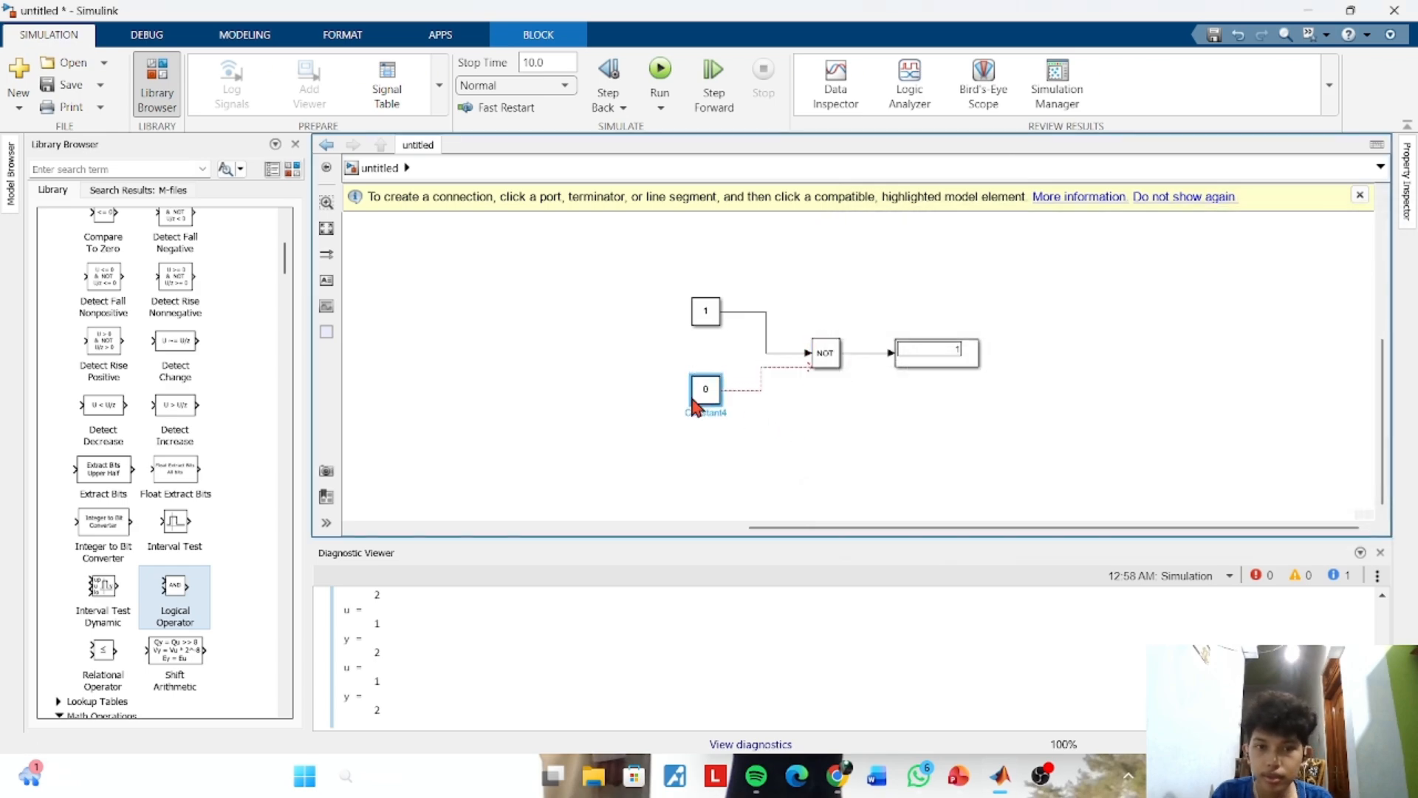
{"action": "left_click_drag", "start_coordinate": [707, 383], "coordinate": [589, 427]}
{"action": "left_click_drag", "start_coordinate": [709, 326], "coordinate": [713, 359]}
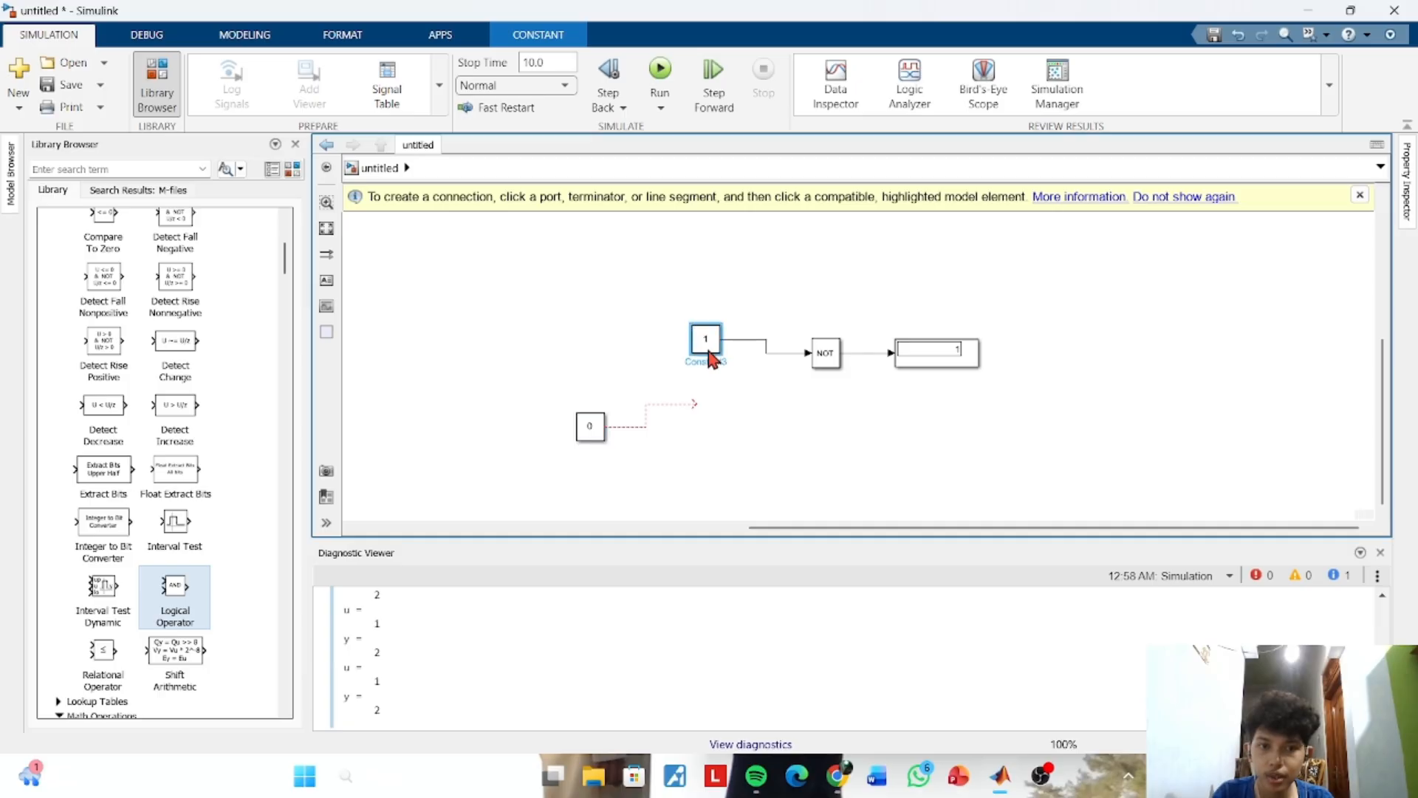
{"action": "left_click", "coordinate": [660, 70]}
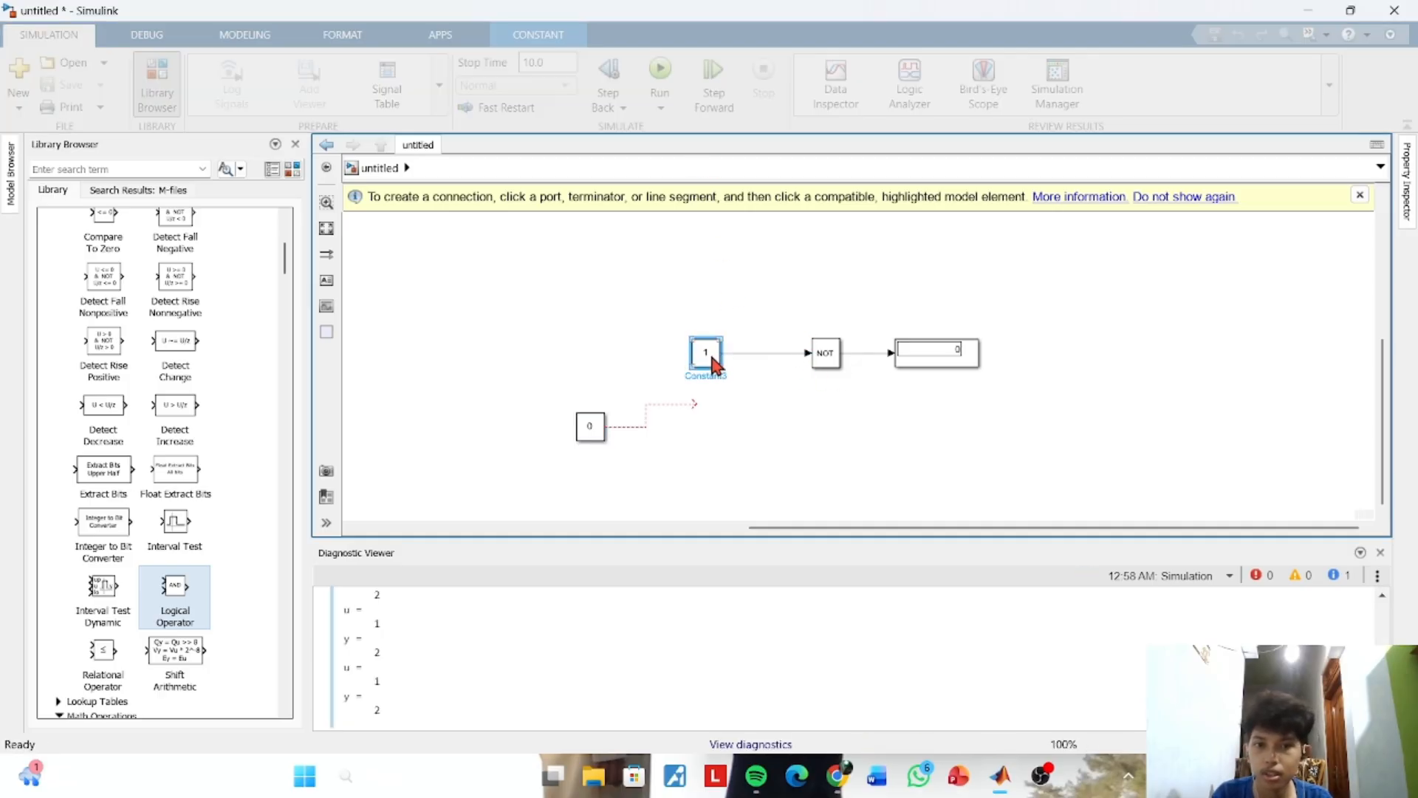
Move the Constant 1 block closer to the NOT block's input
{"action": "double_click", "coordinate": [708, 350]}
{"action": "left_click", "coordinate": [1136, 158]}
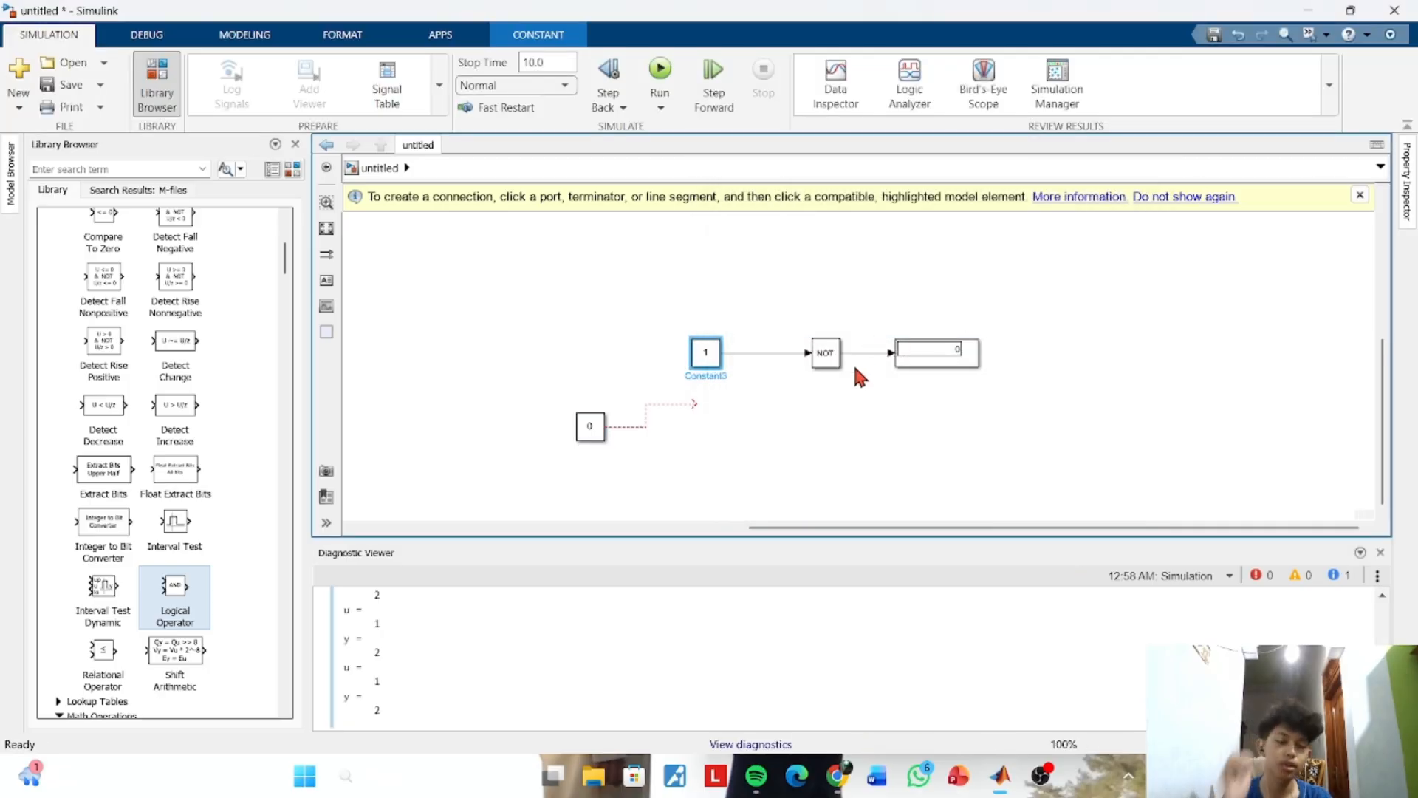
{"action": "left_click_drag", "start_coordinate": [717, 366], "coordinate": [754, 365]}
{"action": "left_click", "coordinate": [841, 298]}
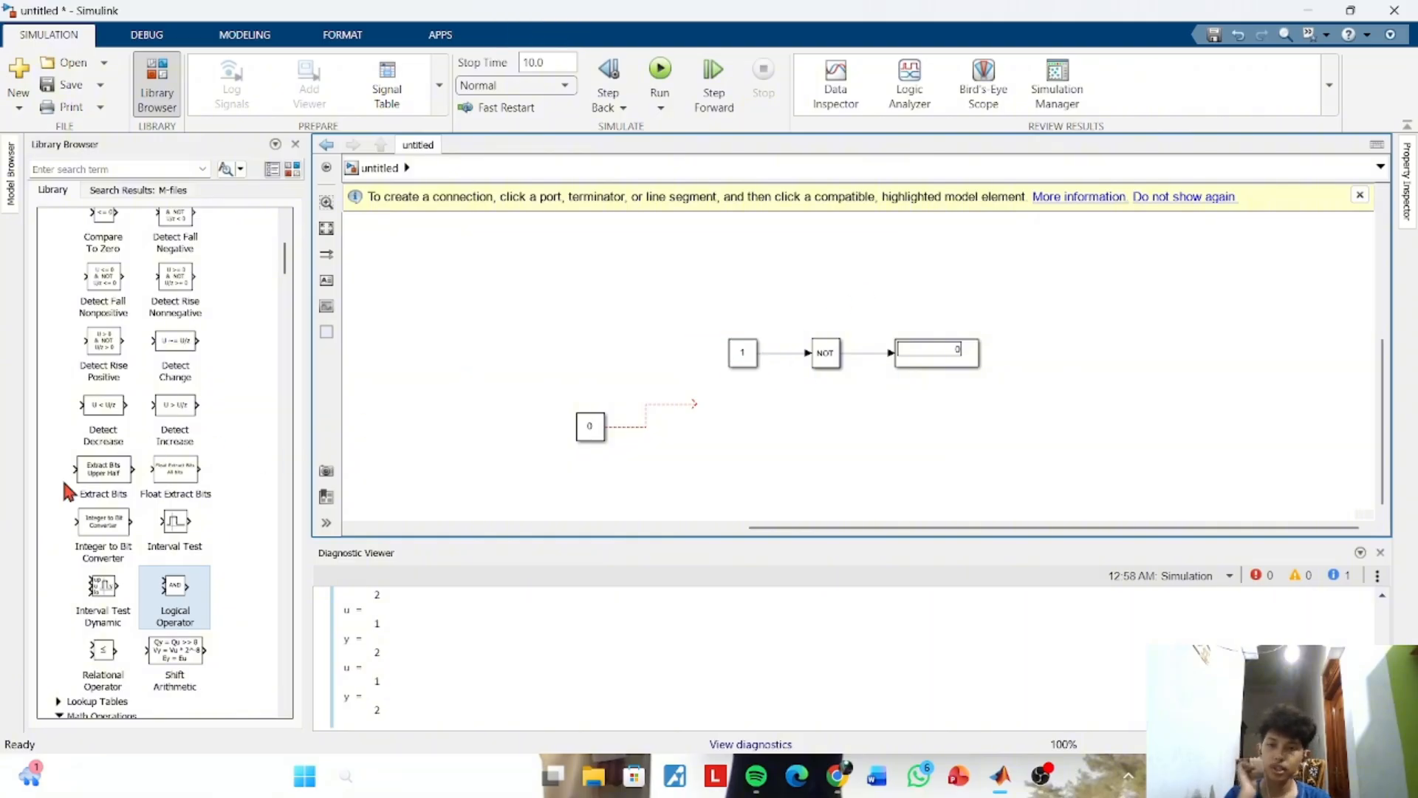
{"action": "scroll", "coordinate": [145, 546], "scroll_direction": "up", "scroll_amount": 5}
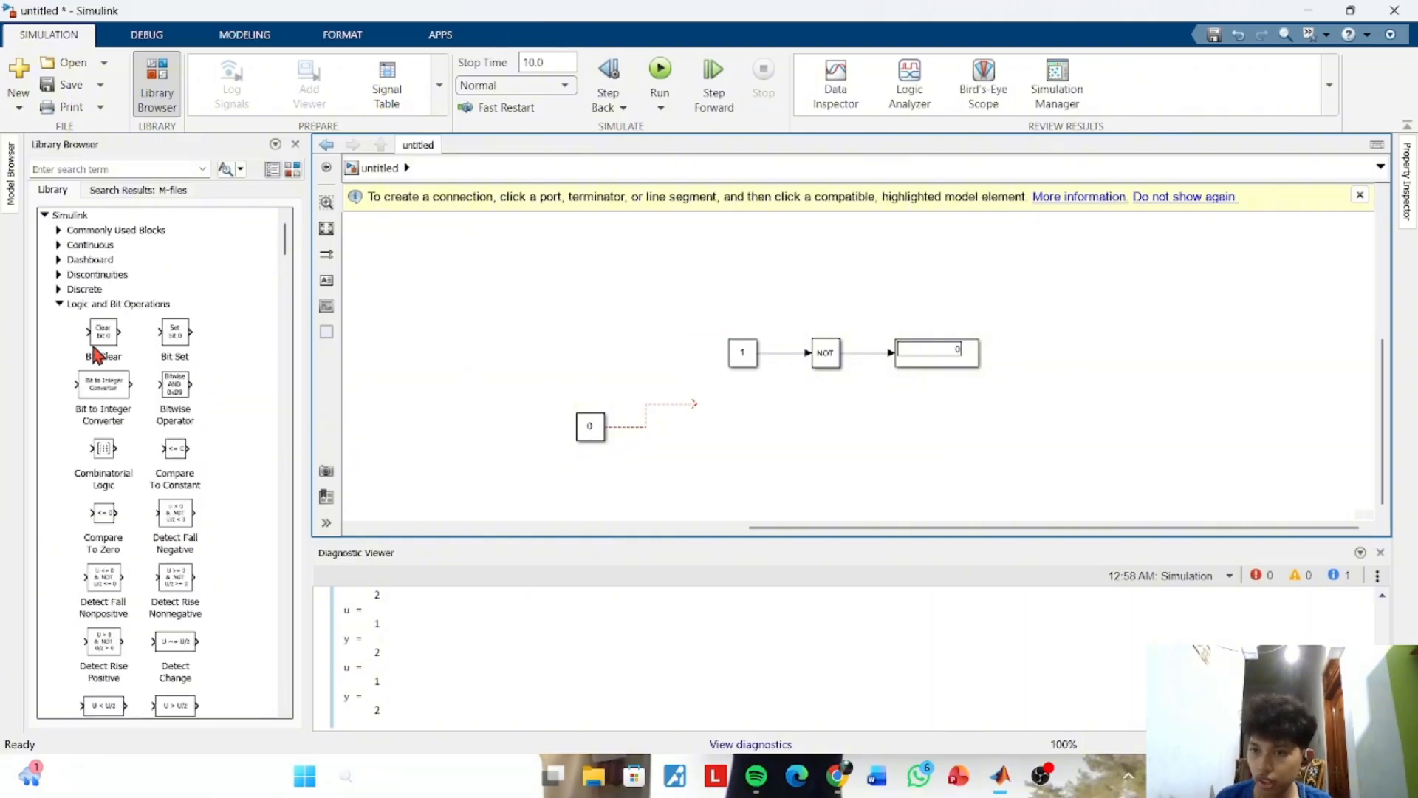
{"action": "scroll", "coordinate": [124, 399], "scroll_direction": "down", "scroll_amount": 2}
{"action": "scroll", "coordinate": [123, 392], "scroll_direction": "down", "scroll_amount": 1}
{"action": "left_click_drag", "start_coordinate": [647, 310], "coordinate": [1061, 385]}
{"action": "left_click", "coordinate": [1071, 436]}
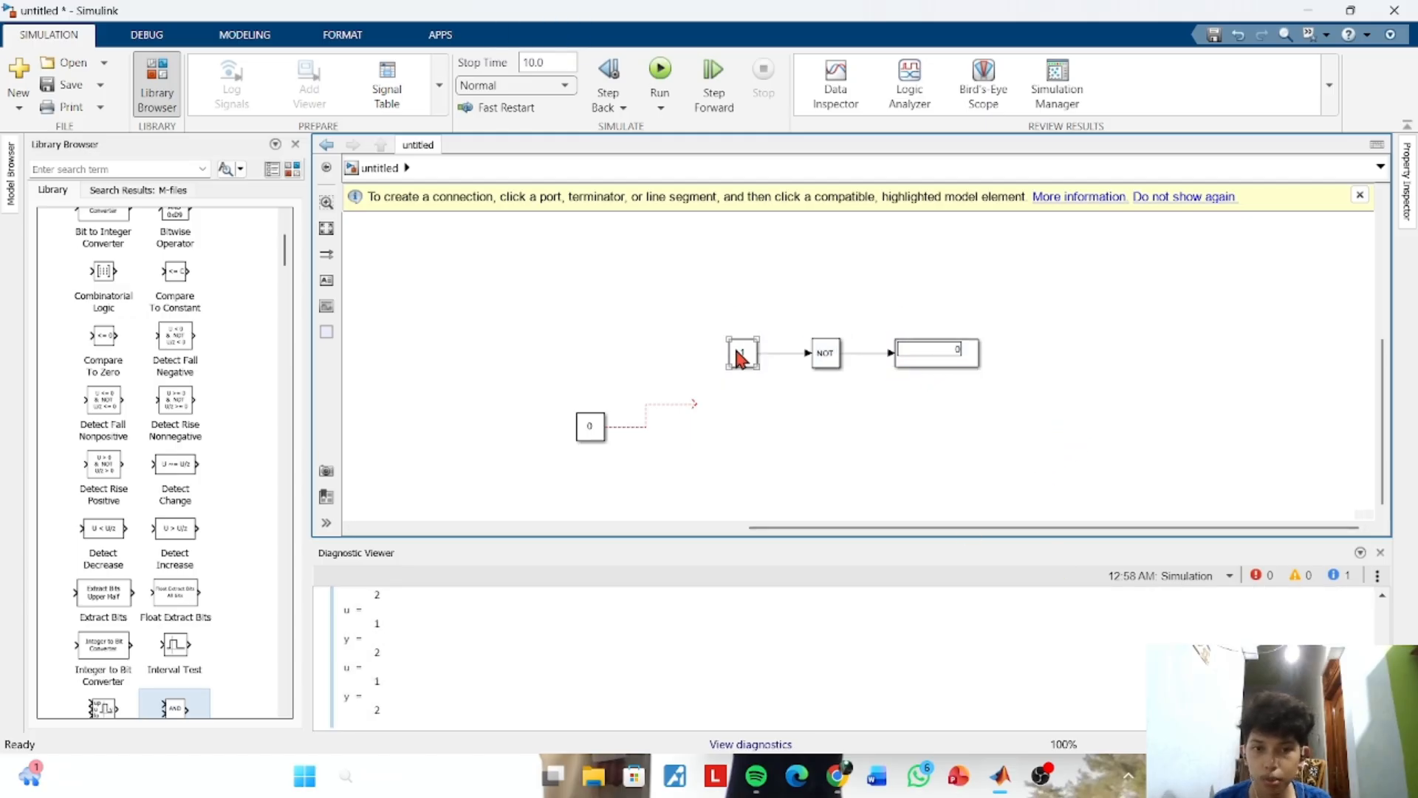
{"action": "scroll", "coordinate": [158, 521], "scroll_direction": "down", "scroll_amount": 2}
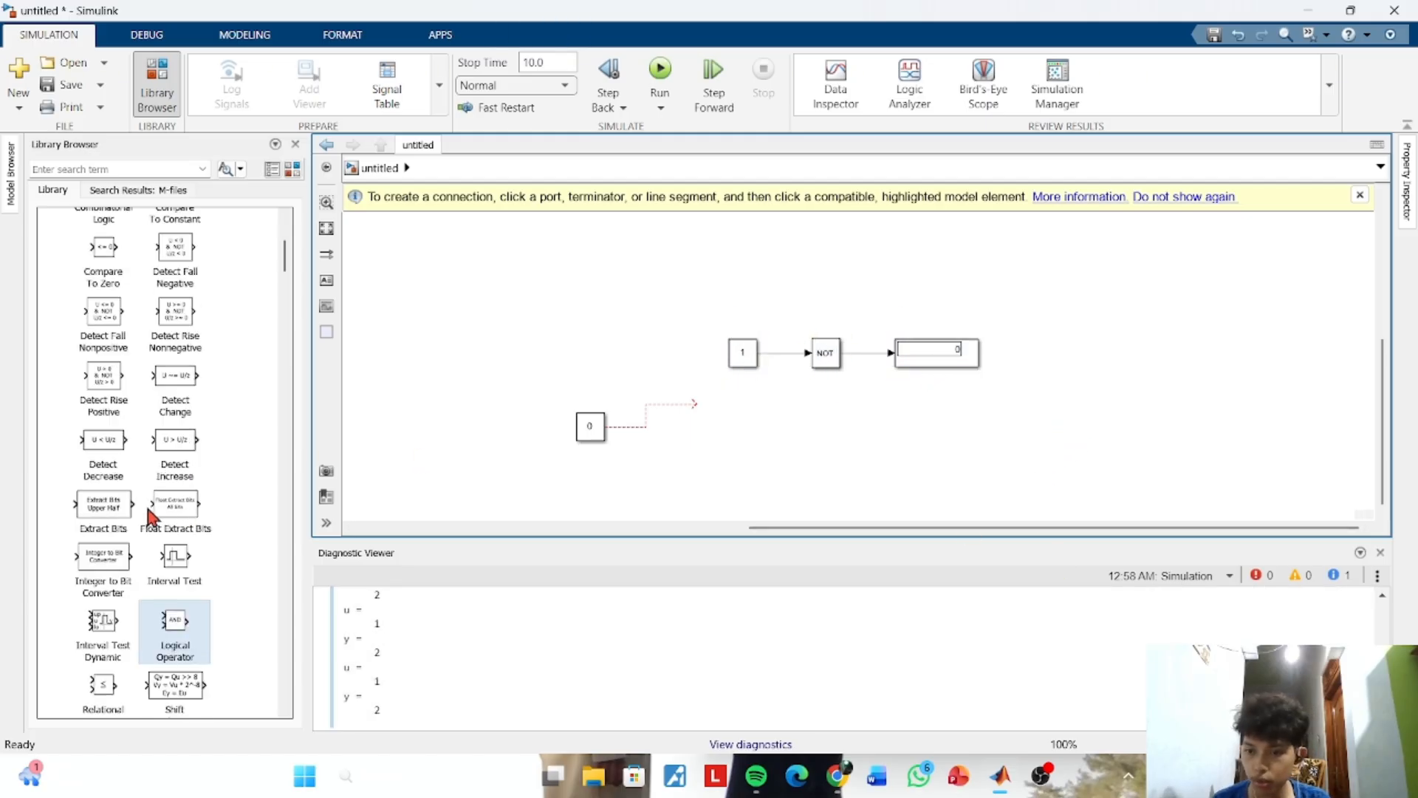
{"action": "left_click", "coordinate": [973, 364]}
{"action": "left_click", "coordinate": [1116, 324]}
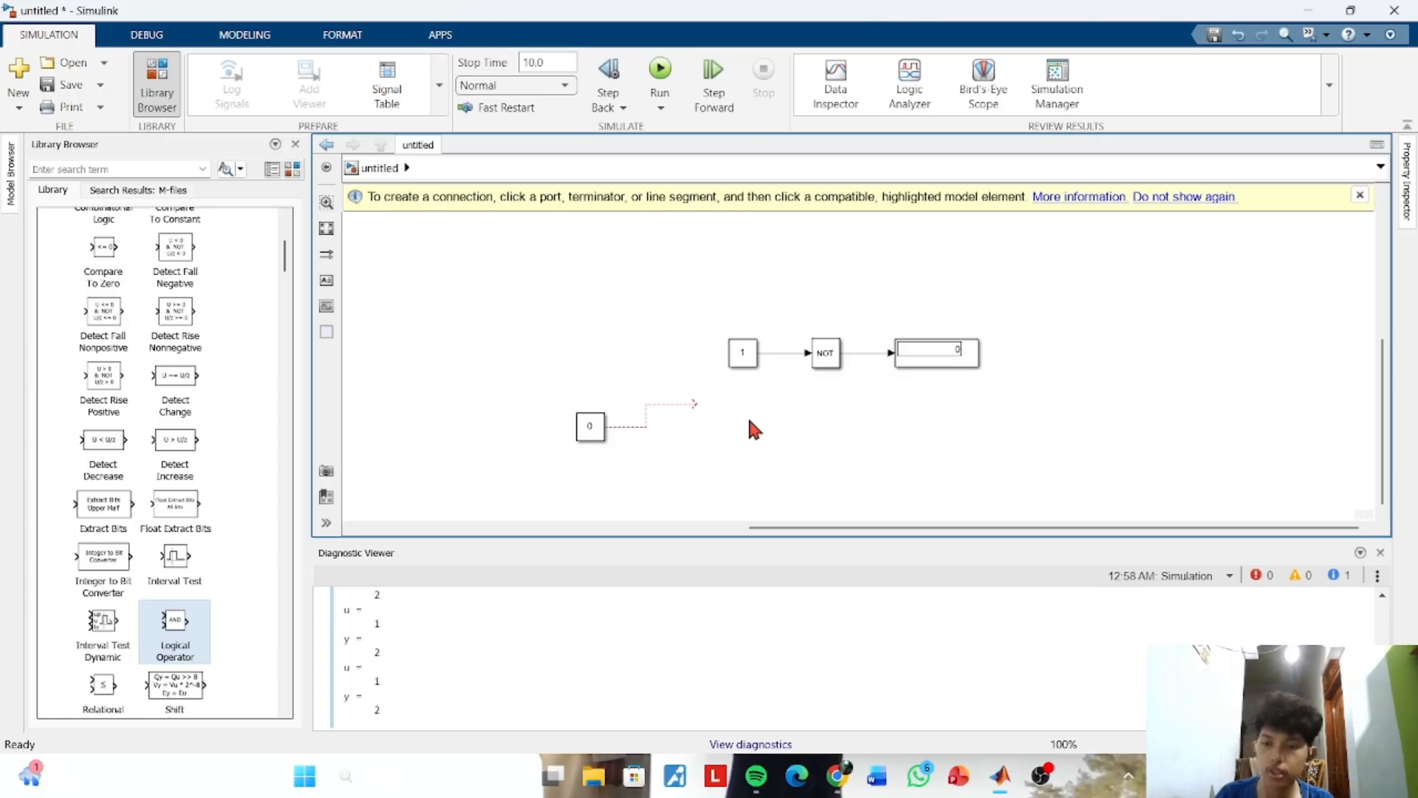
Delete the disconnected Constant 0 block together with its dangling signal line
{"action": "left_click_drag", "start_coordinate": [541, 362], "coordinate": [724, 456]}
{"action": "key", "text": "Delete"}
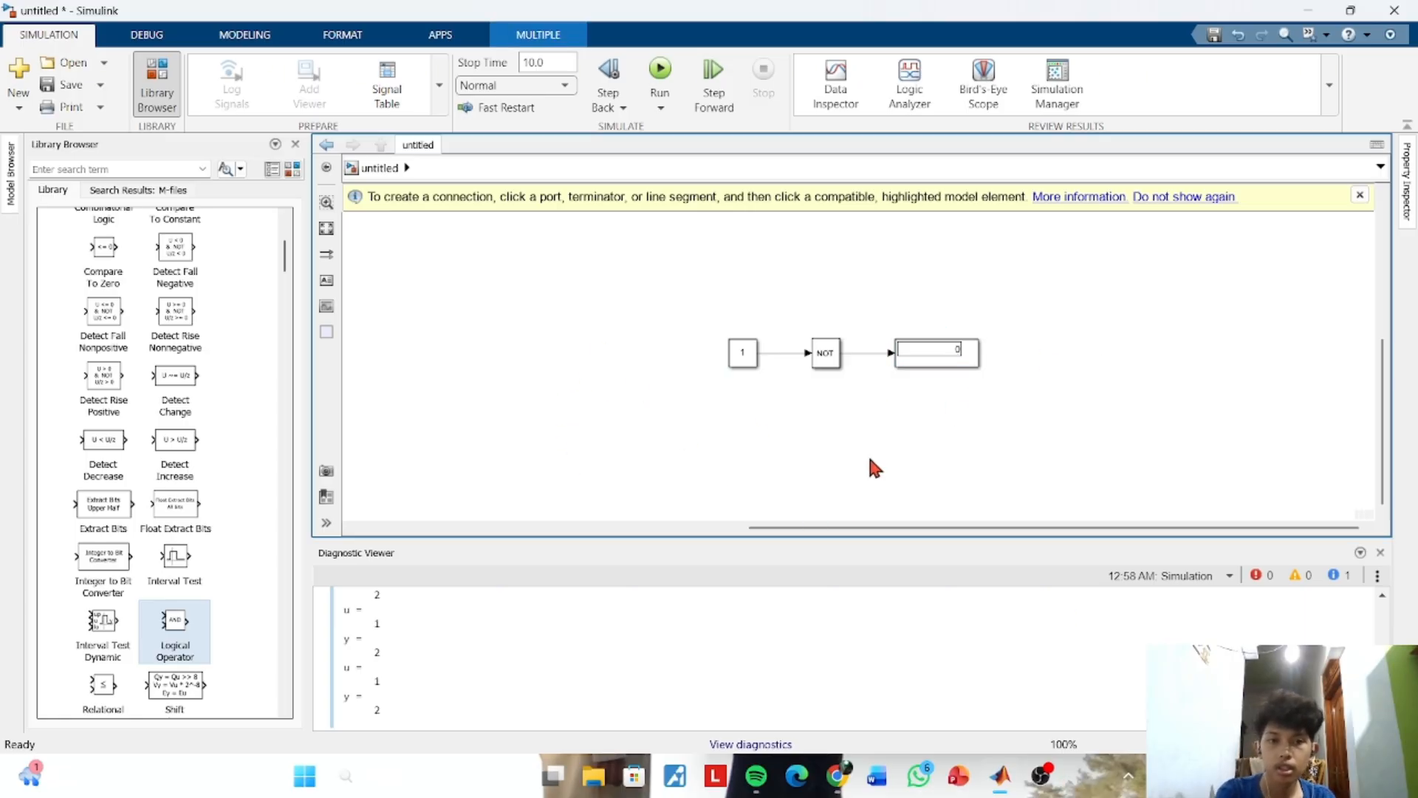
Place an Add block from the Math Operations library in the empty canvas area below the NOT model
{"action": "scroll", "coordinate": [583, 317], "scroll_direction": "down", "scroll_amount": 5}
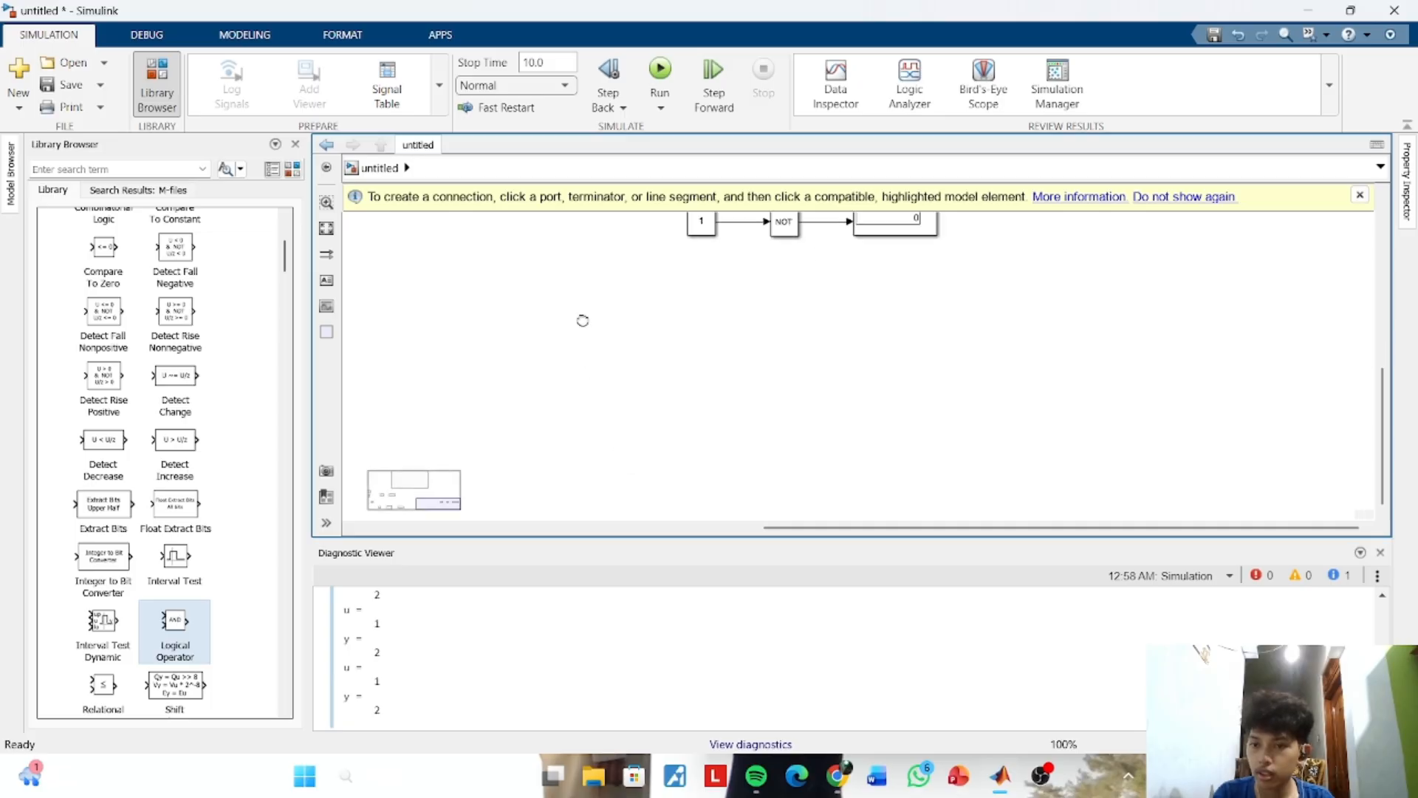
{"action": "scroll", "coordinate": [126, 458], "scroll_direction": "down", "scroll_amount": 3}
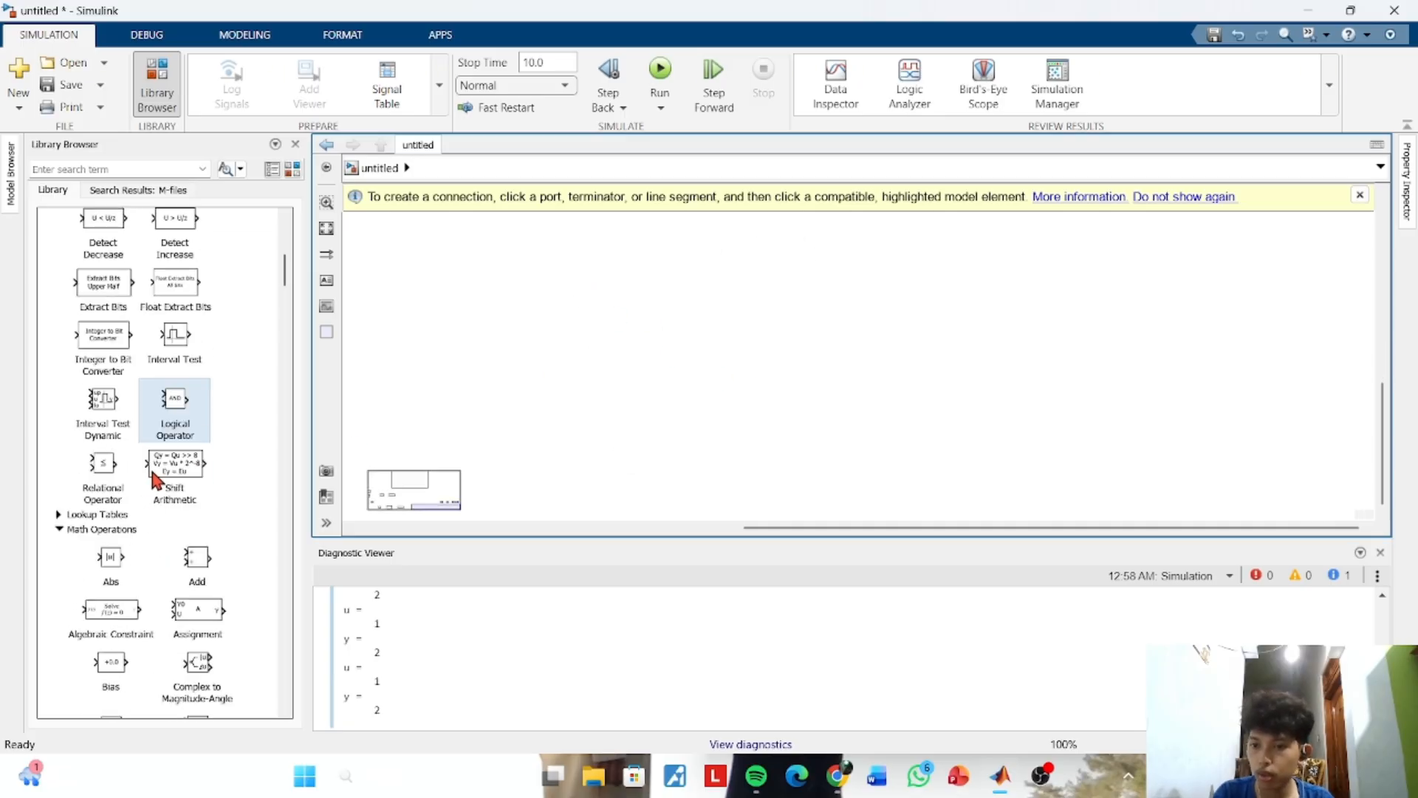
{"action": "scroll", "coordinate": [152, 505], "scroll_direction": "down", "scroll_amount": 3}
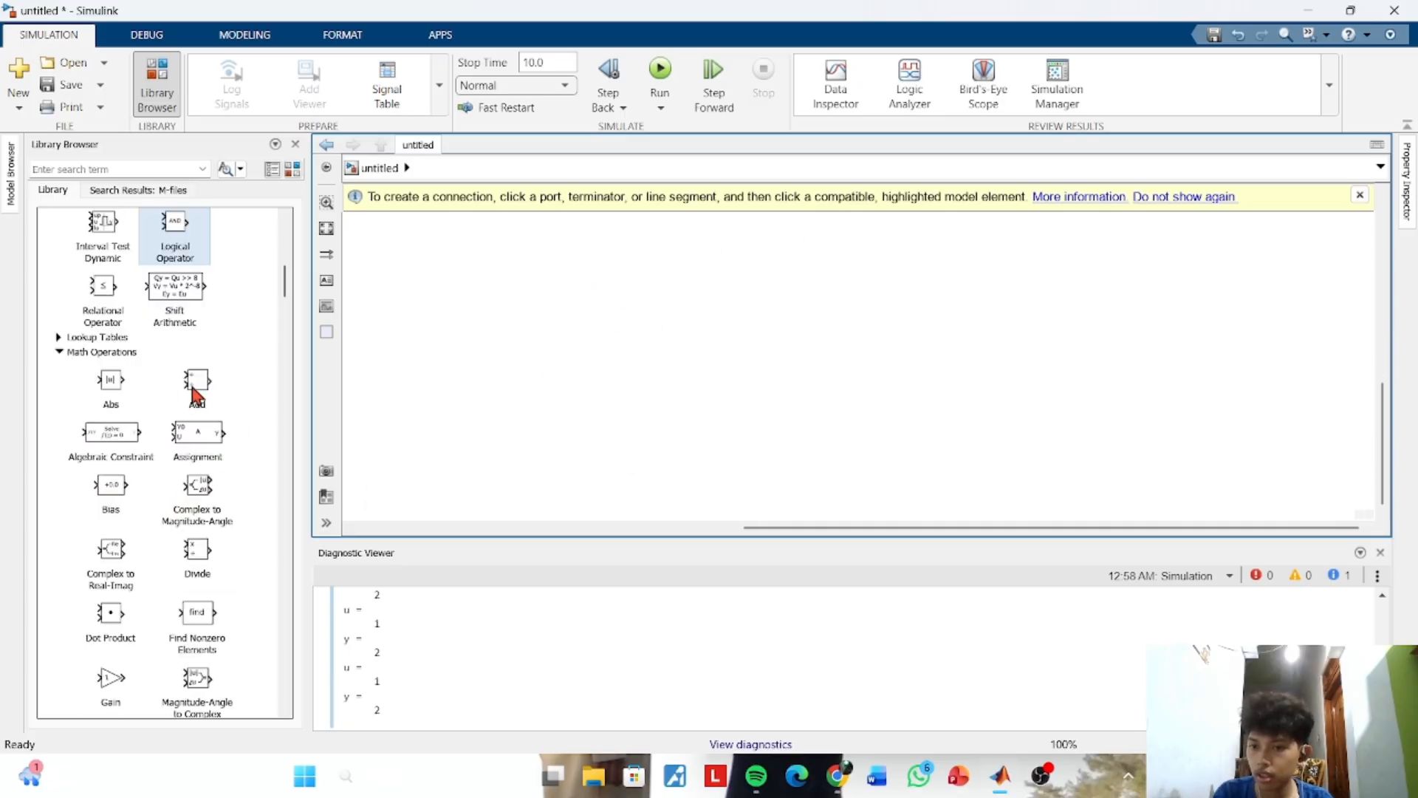
{"action": "left_click_drag", "start_coordinate": [196, 395], "coordinate": [795, 342]}
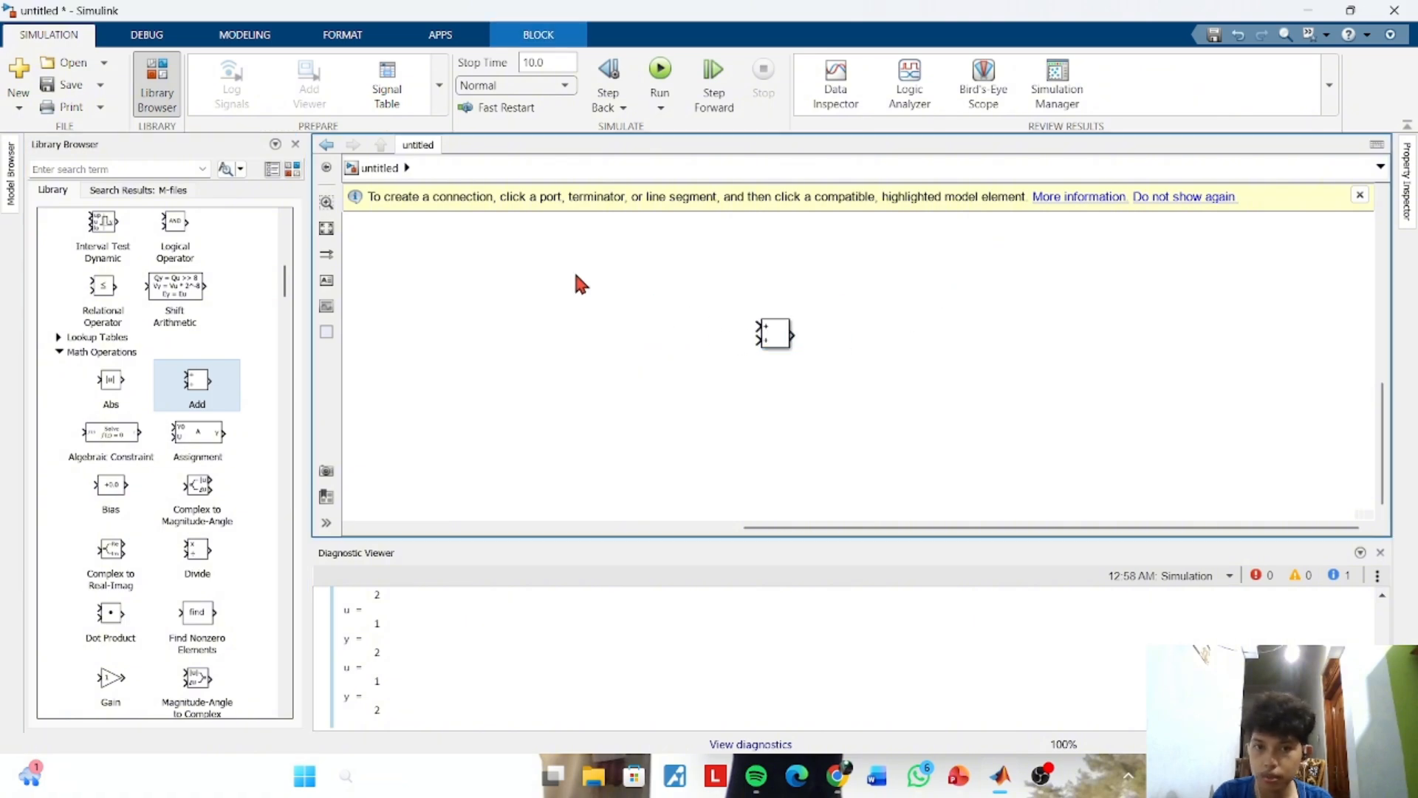
Insert a Constant block above and to the left of the Add block
{"action": "double_click", "coordinate": [654, 284]}
{"action": "type", "text": "constant"}
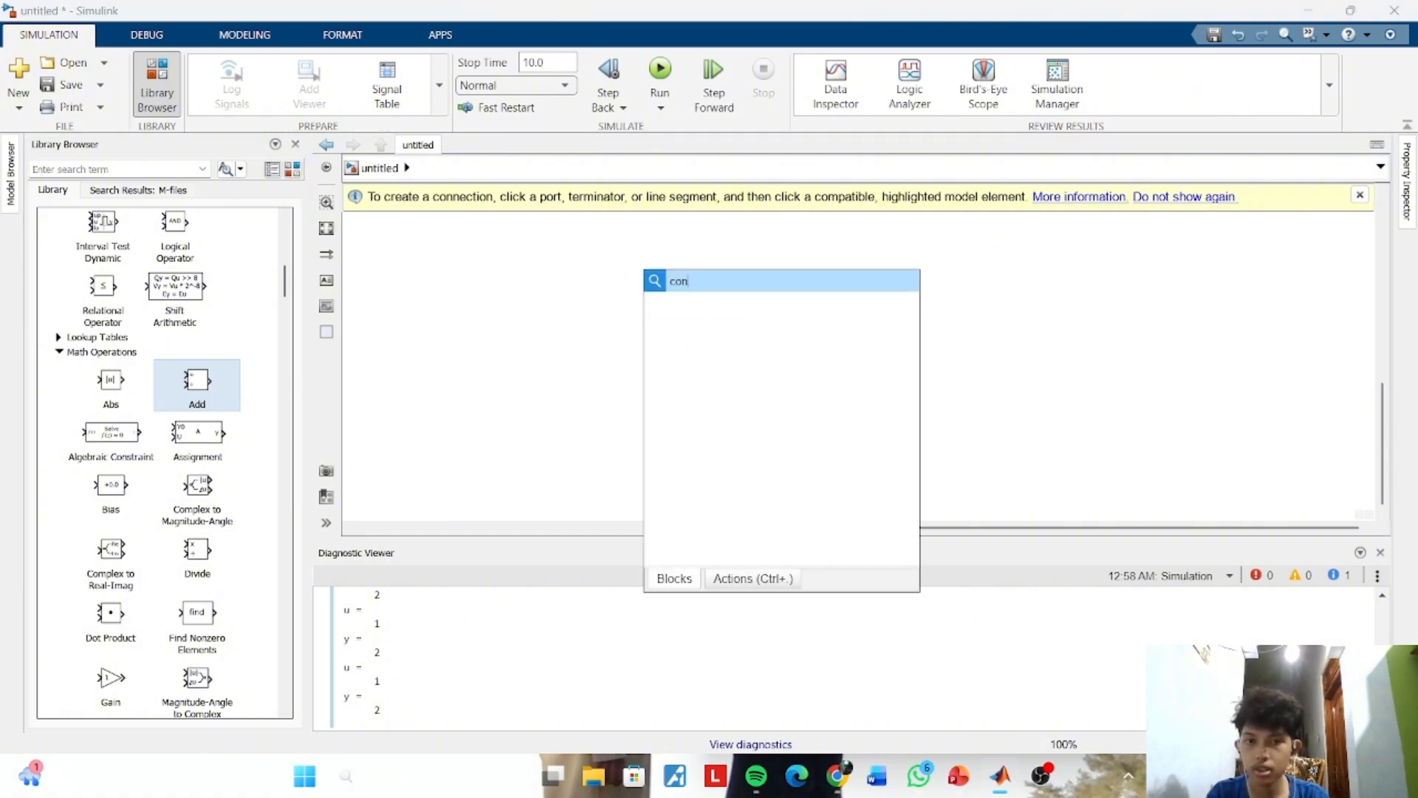
{"action": "key", "text": "Return"}
{"action": "mouse_move", "coordinate": [665, 285]}
{"action": "left_mouse_down"}
{"action": "mouse_move", "coordinate": [676, 333]}
{"action": "mouse_move", "coordinate": [664, 294]}
{"action": "left_mouse_up"}
{"action": "left_click", "coordinate": [693, 295]}
Insert a second Constant block below the first and connect both Constants to the Add block's inputs
{"action": "double_click", "coordinate": [656, 373]}
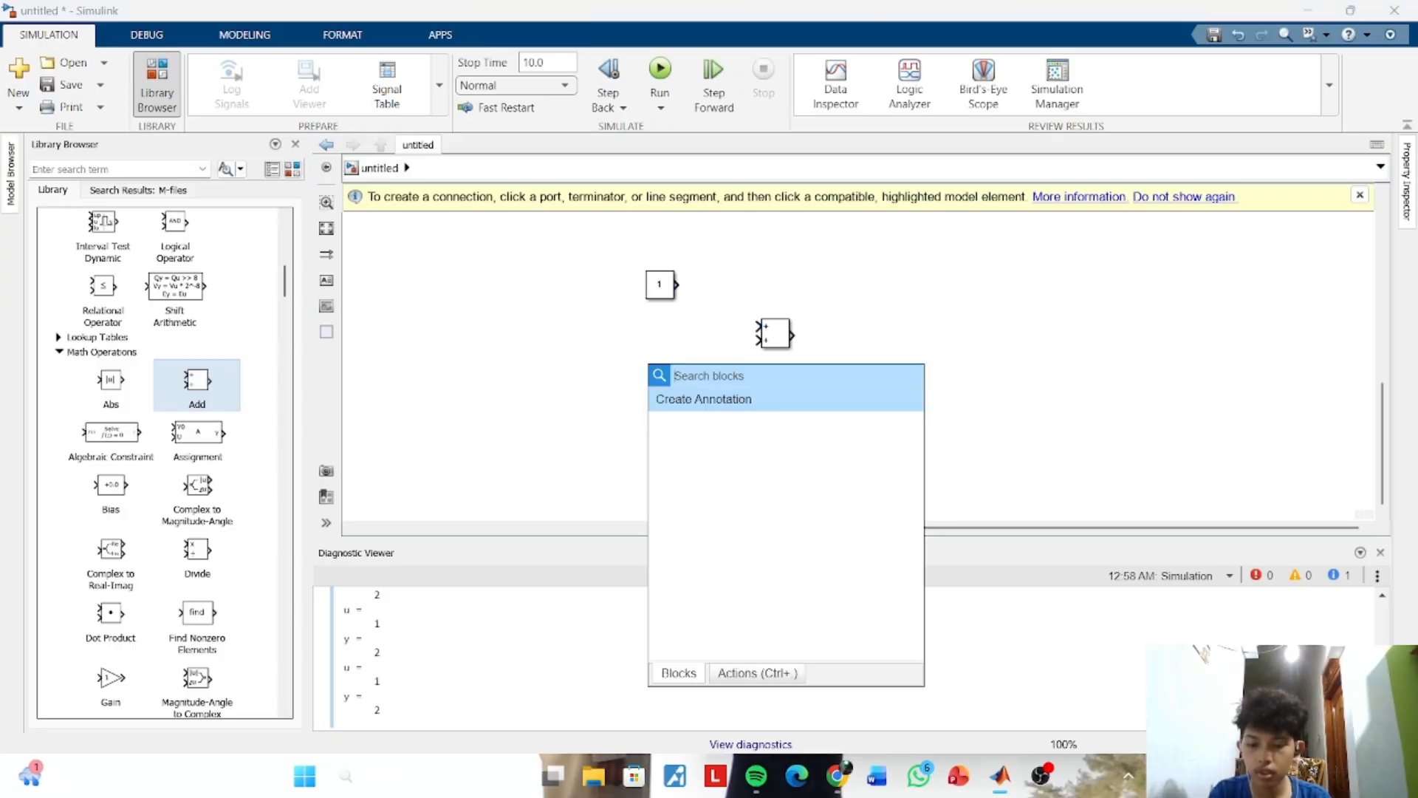
{"action": "type", "text": "constant"}
{"action": "key", "text": "Return"}
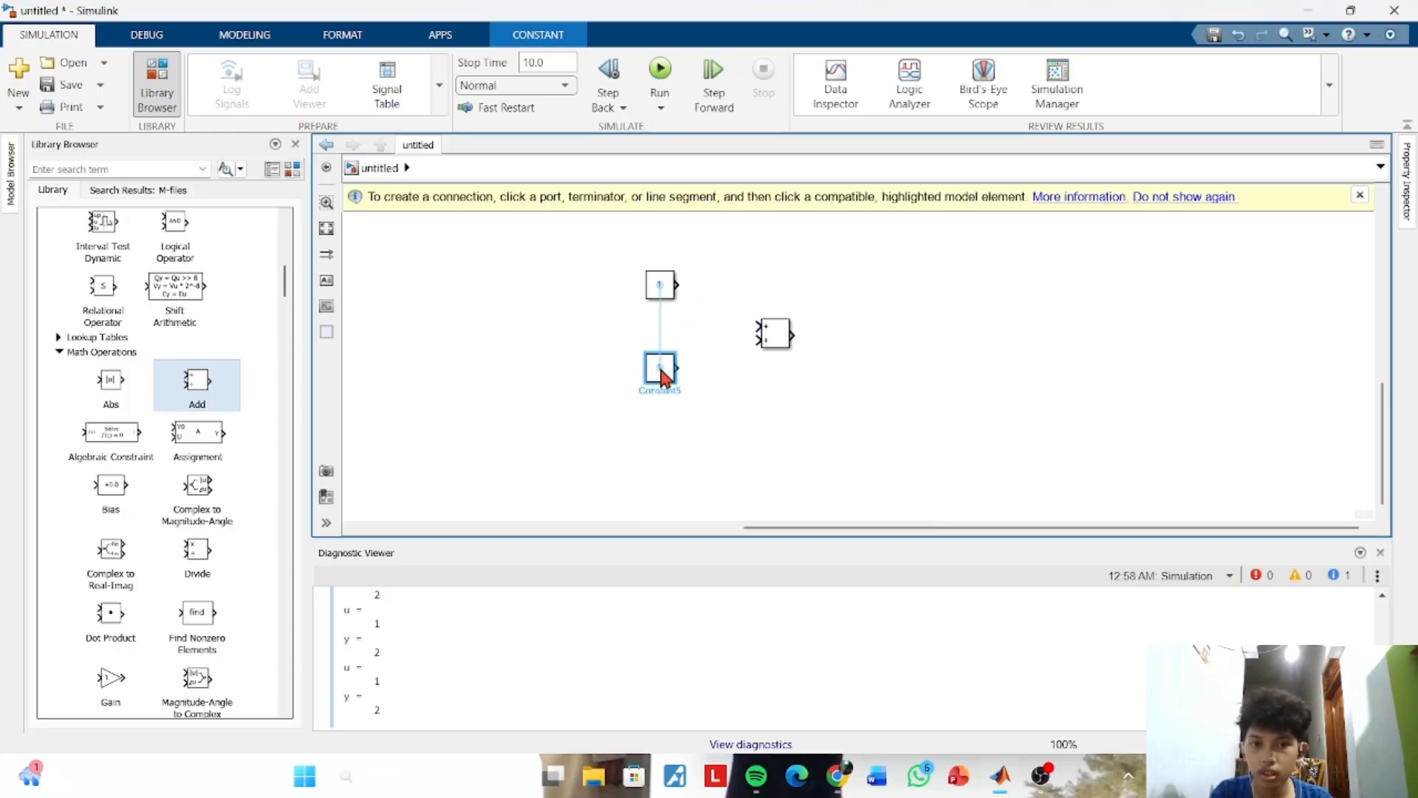
{"action": "left_click_drag", "start_coordinate": [676, 285], "coordinate": [761, 325]}
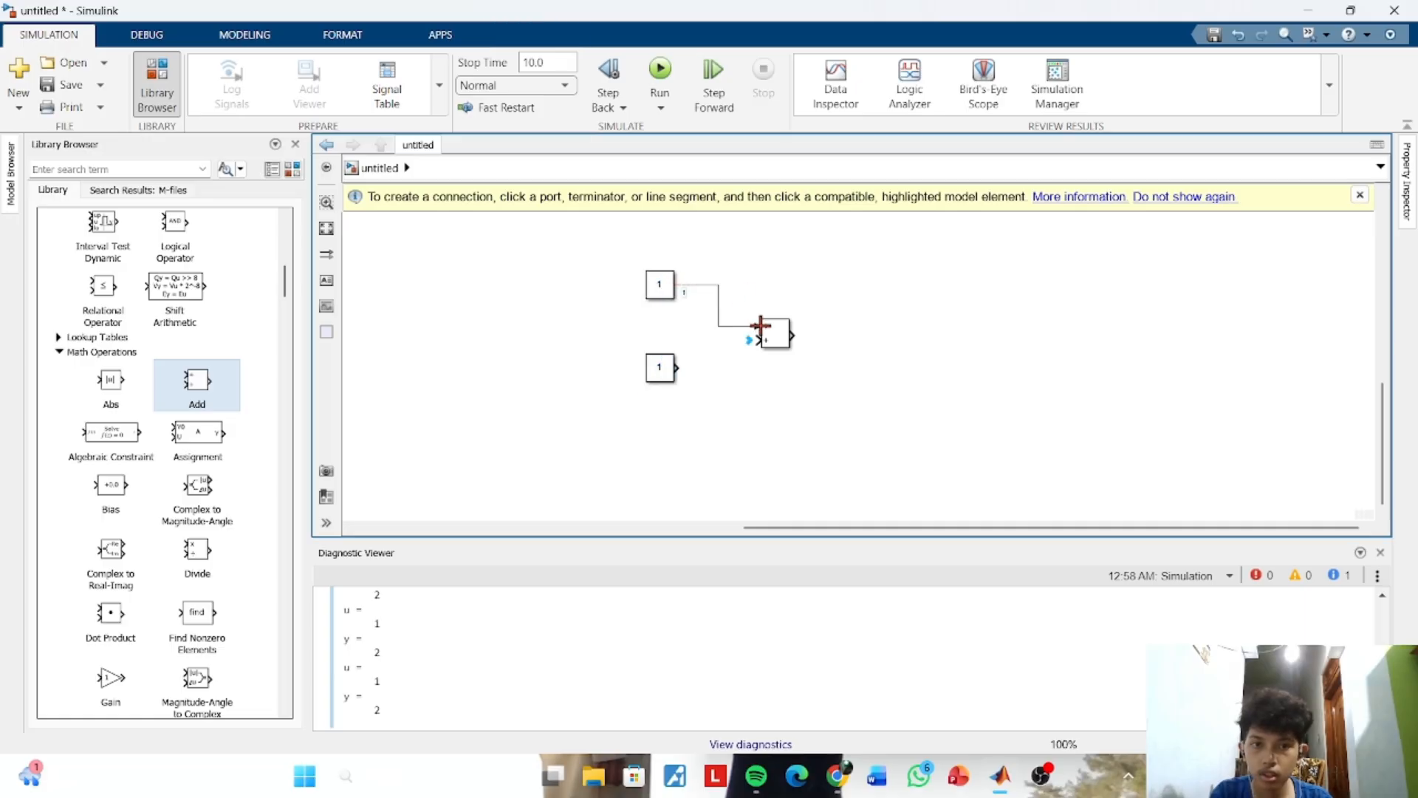
{"action": "left_click_drag", "start_coordinate": [674, 368], "coordinate": [761, 340]}
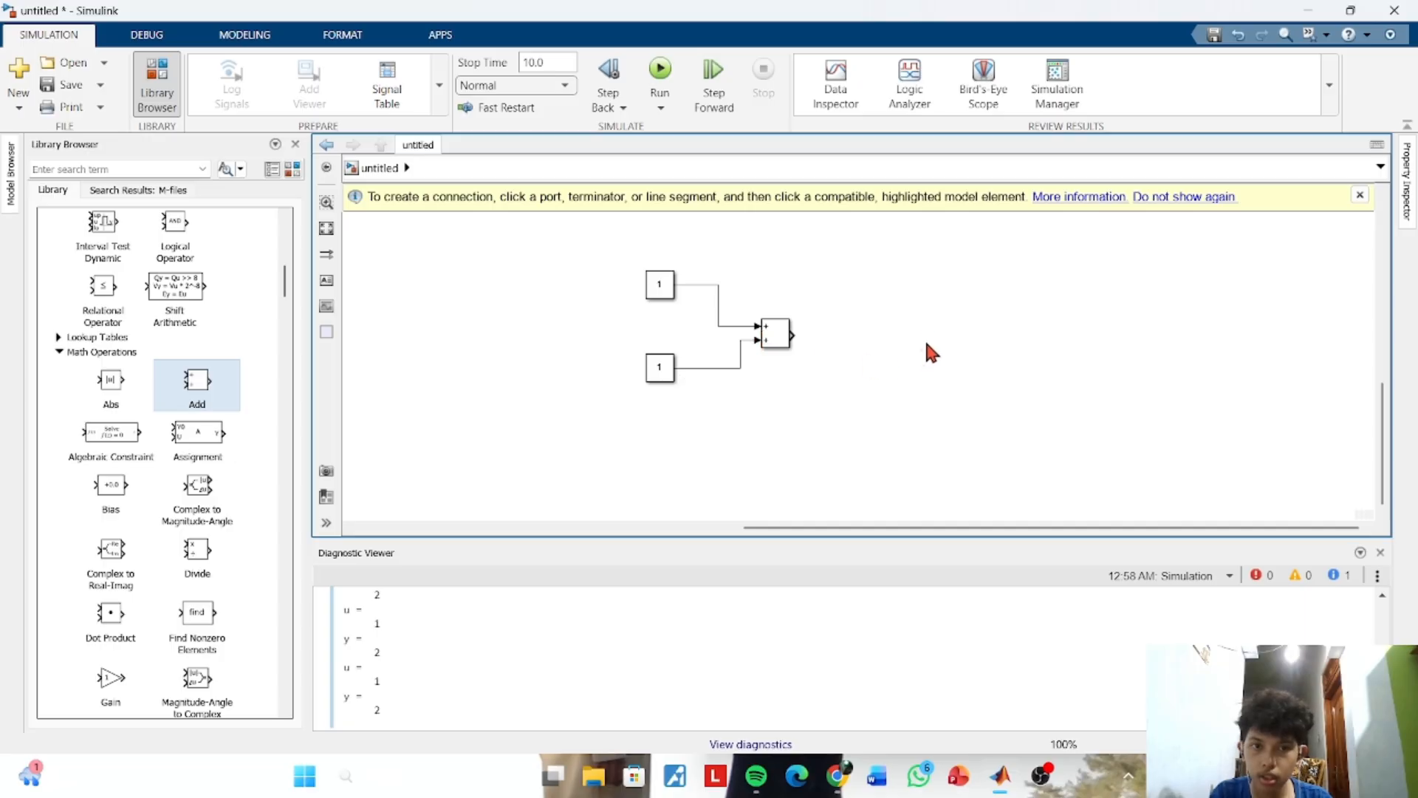
Group the two Constants and the Add block into a subsystem, then widen and reposition the subsystem block
{"action": "left_click_drag", "start_coordinate": [576, 235], "coordinate": [898, 450]}
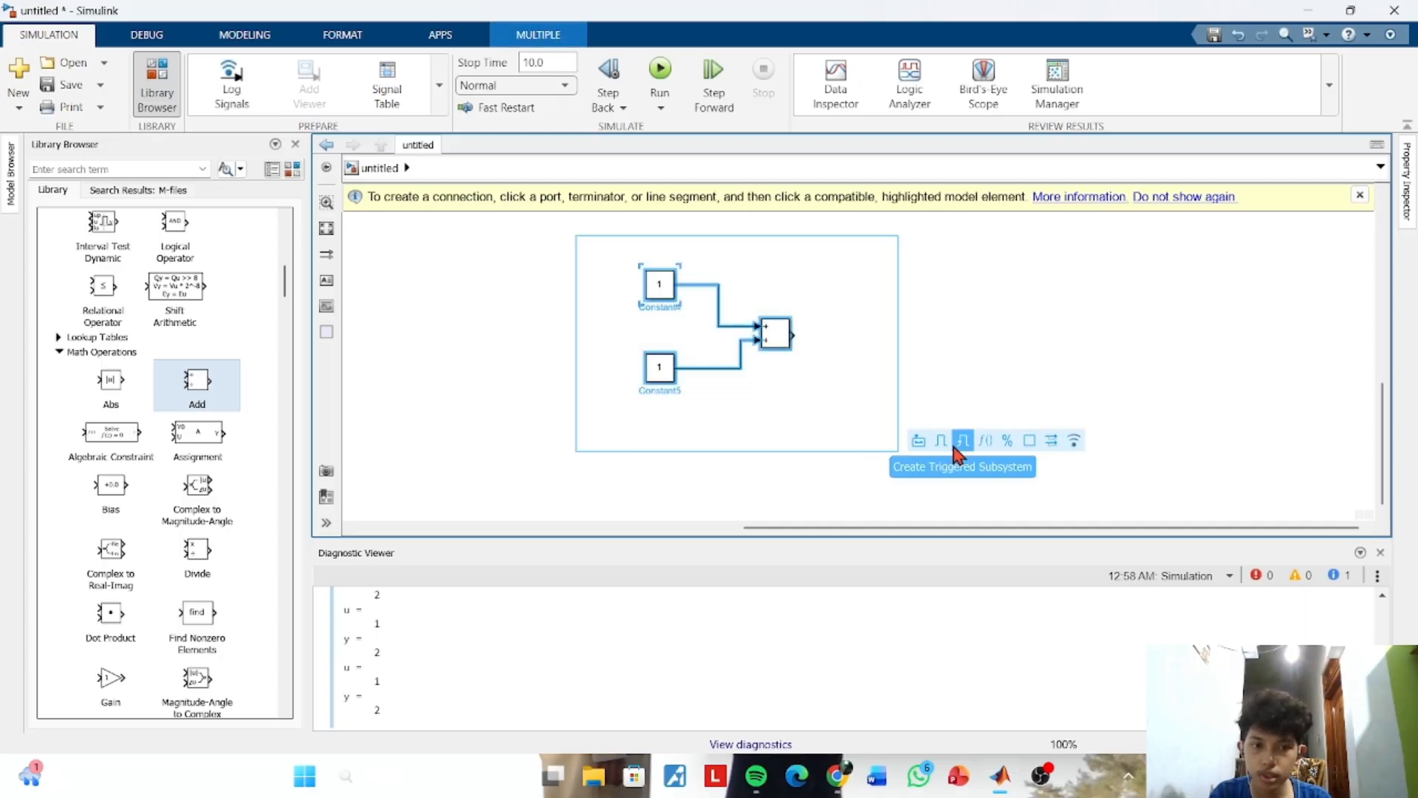
{"action": "left_click", "coordinate": [918, 441]}
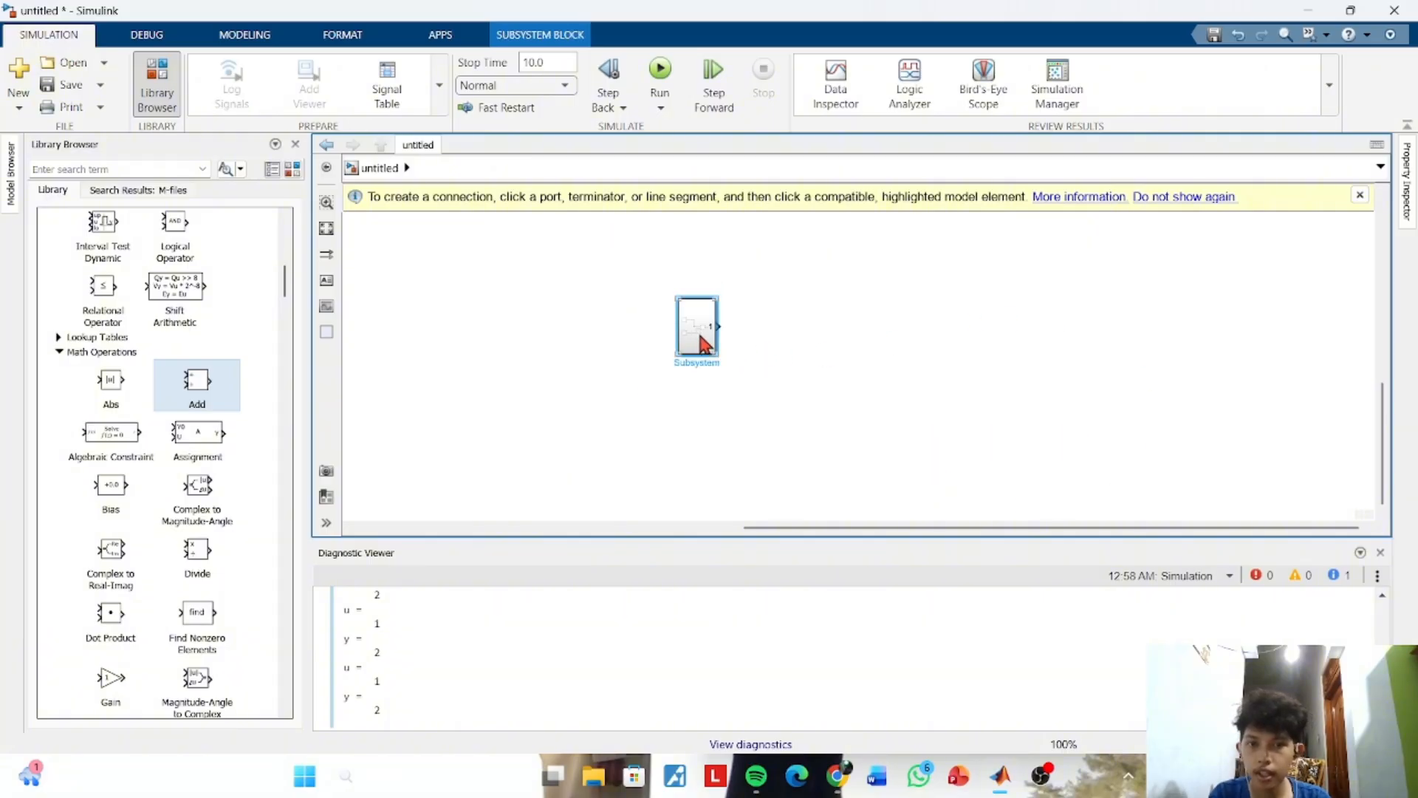
{"action": "left_click_drag", "start_coordinate": [702, 336], "coordinate": [994, 362]}
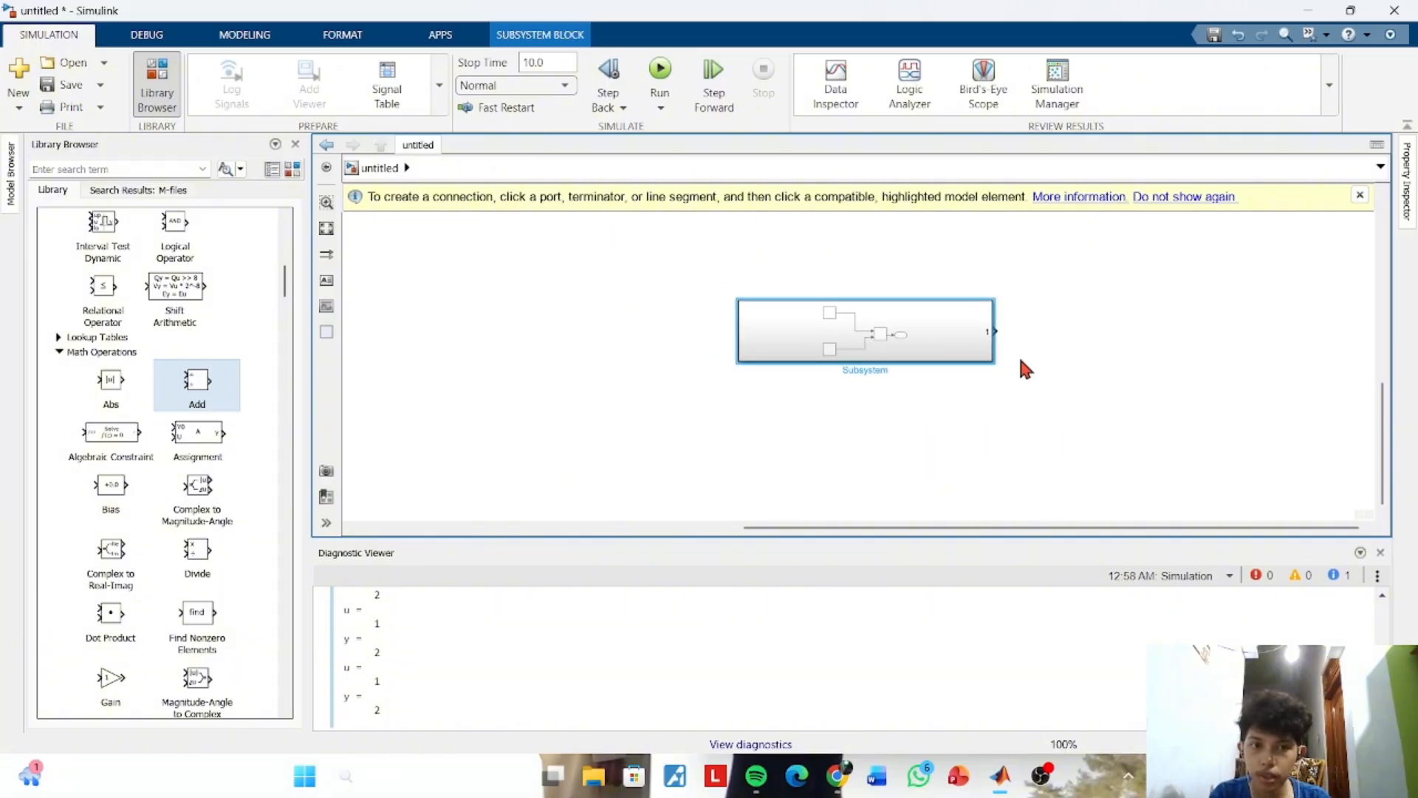
{"action": "left_click", "coordinate": [768, 369]}
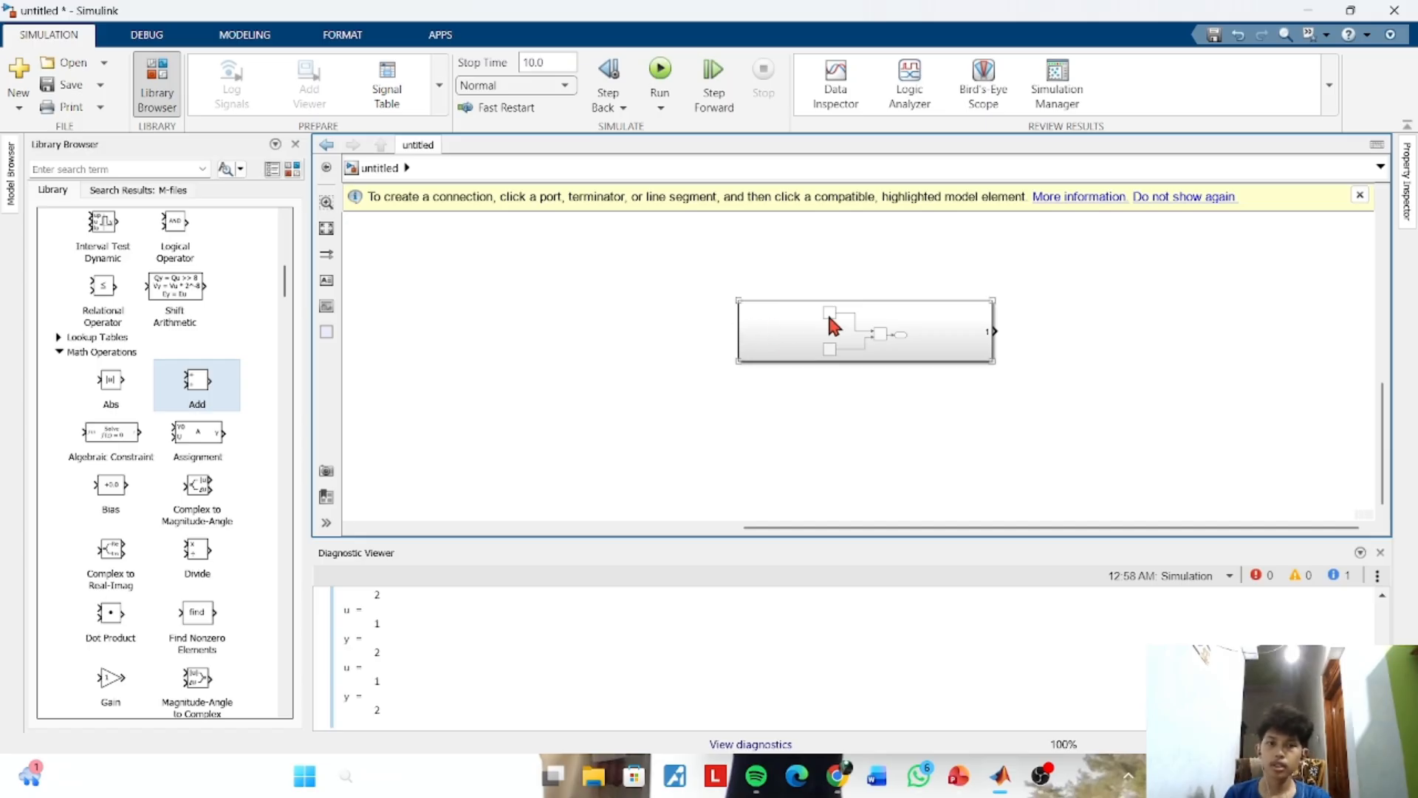
{"action": "left_click_drag", "start_coordinate": [856, 340], "coordinate": [746, 334]}
{"action": "left_click_drag", "start_coordinate": [634, 299], "coordinate": [700, 300]}
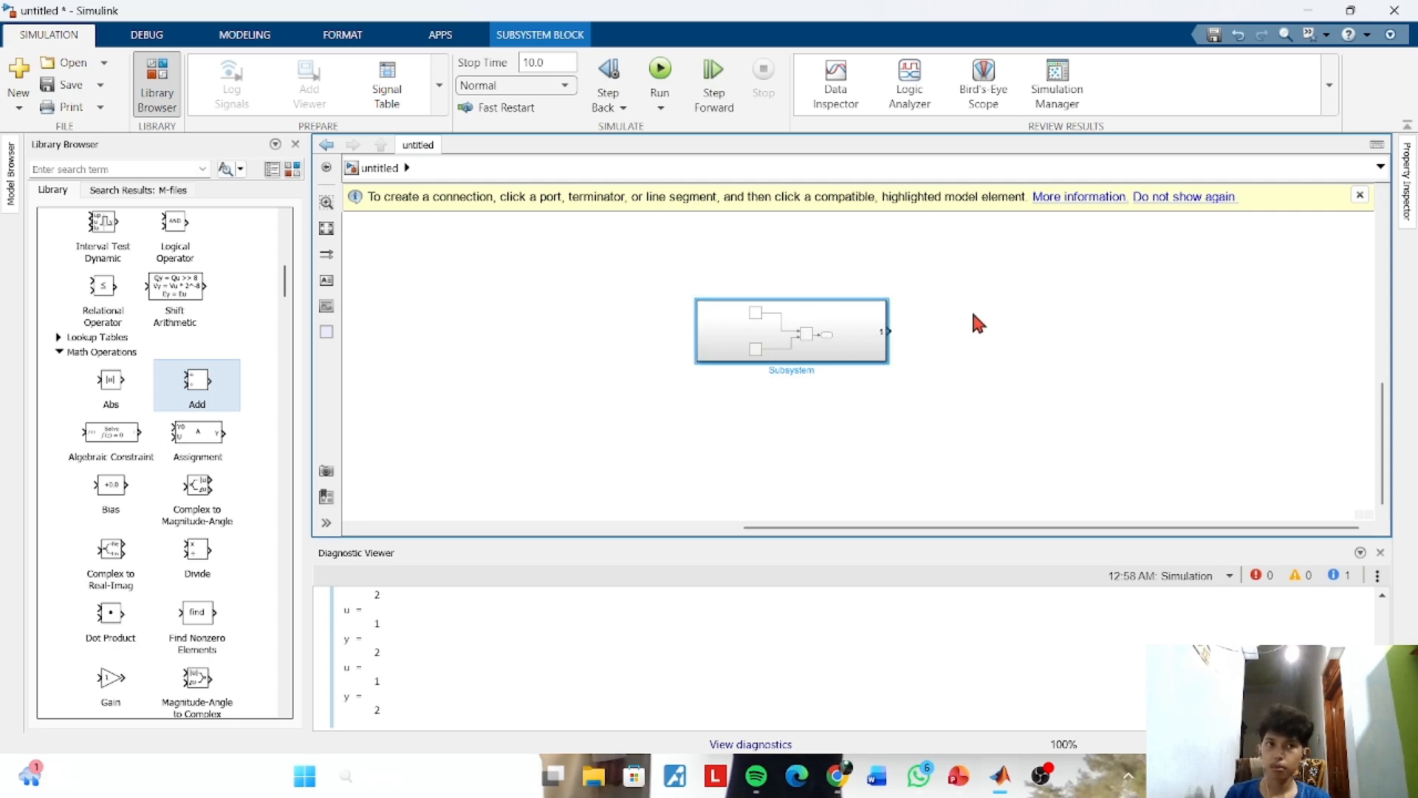
Open the subsystem and move its output port farther from the Add block
{"action": "double_click", "coordinate": [779, 330]}
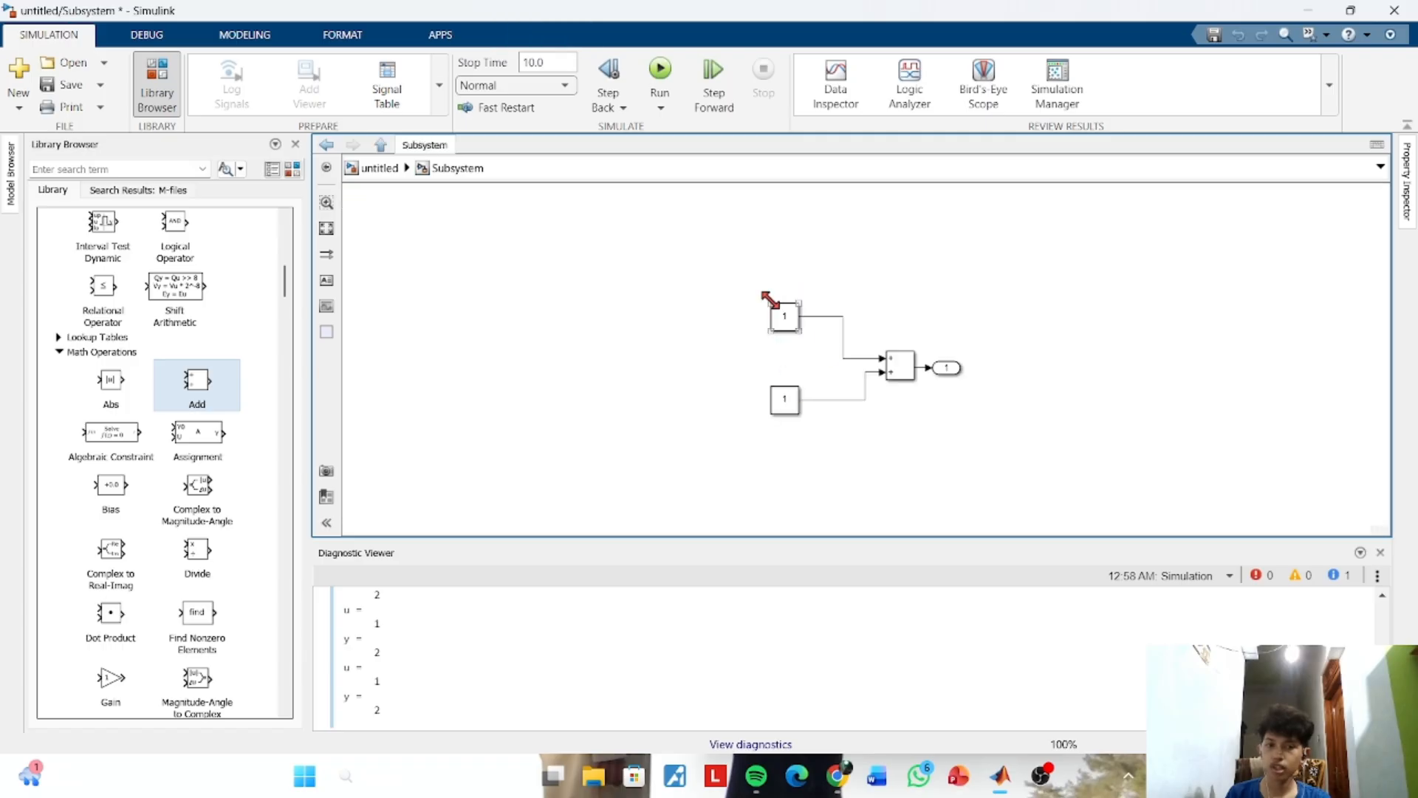
{"action": "left_click_drag", "start_coordinate": [947, 379], "coordinate": [986, 378]}
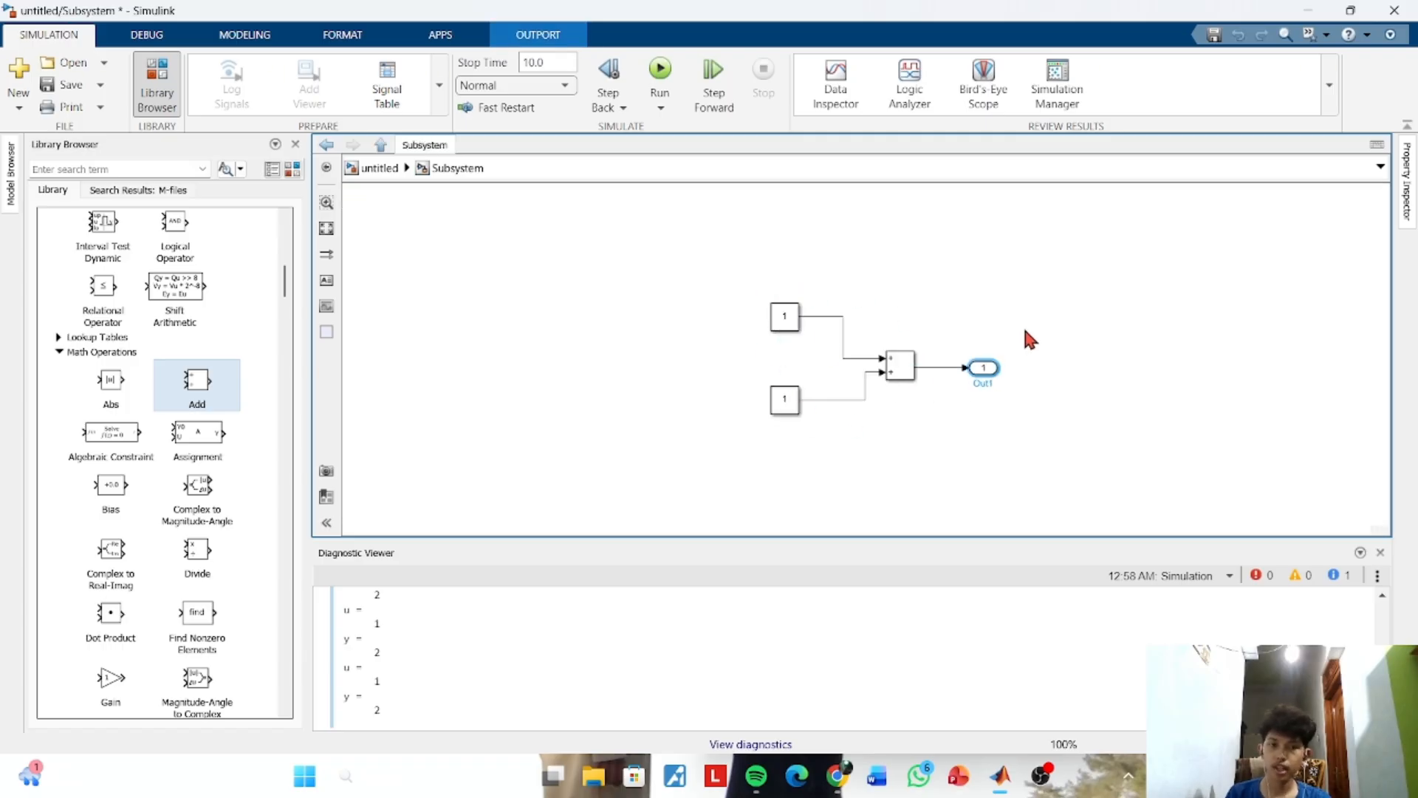
{"action": "left_click", "coordinate": [987, 393]}
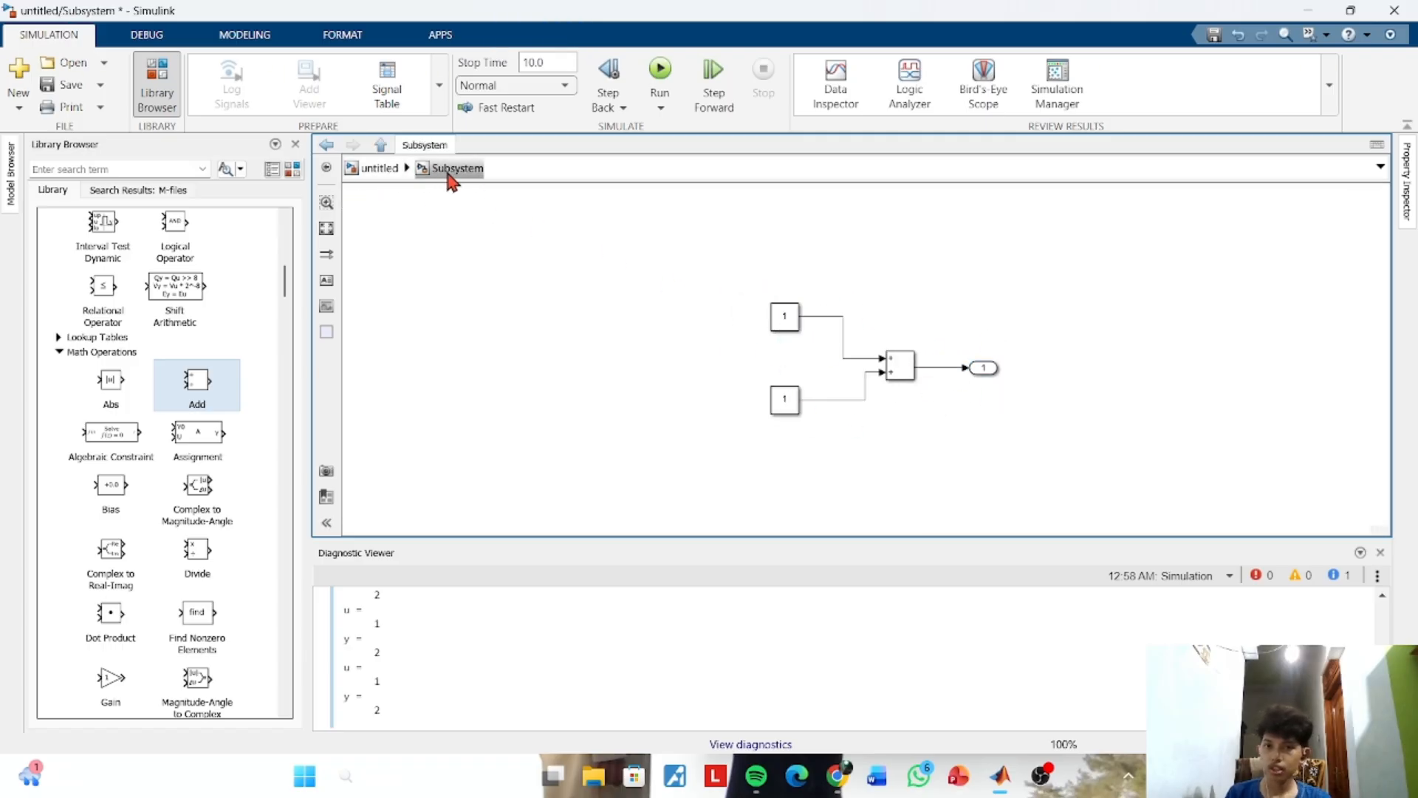
Return from the subsystem to the top-level model
{"action": "left_click", "coordinate": [377, 169]}
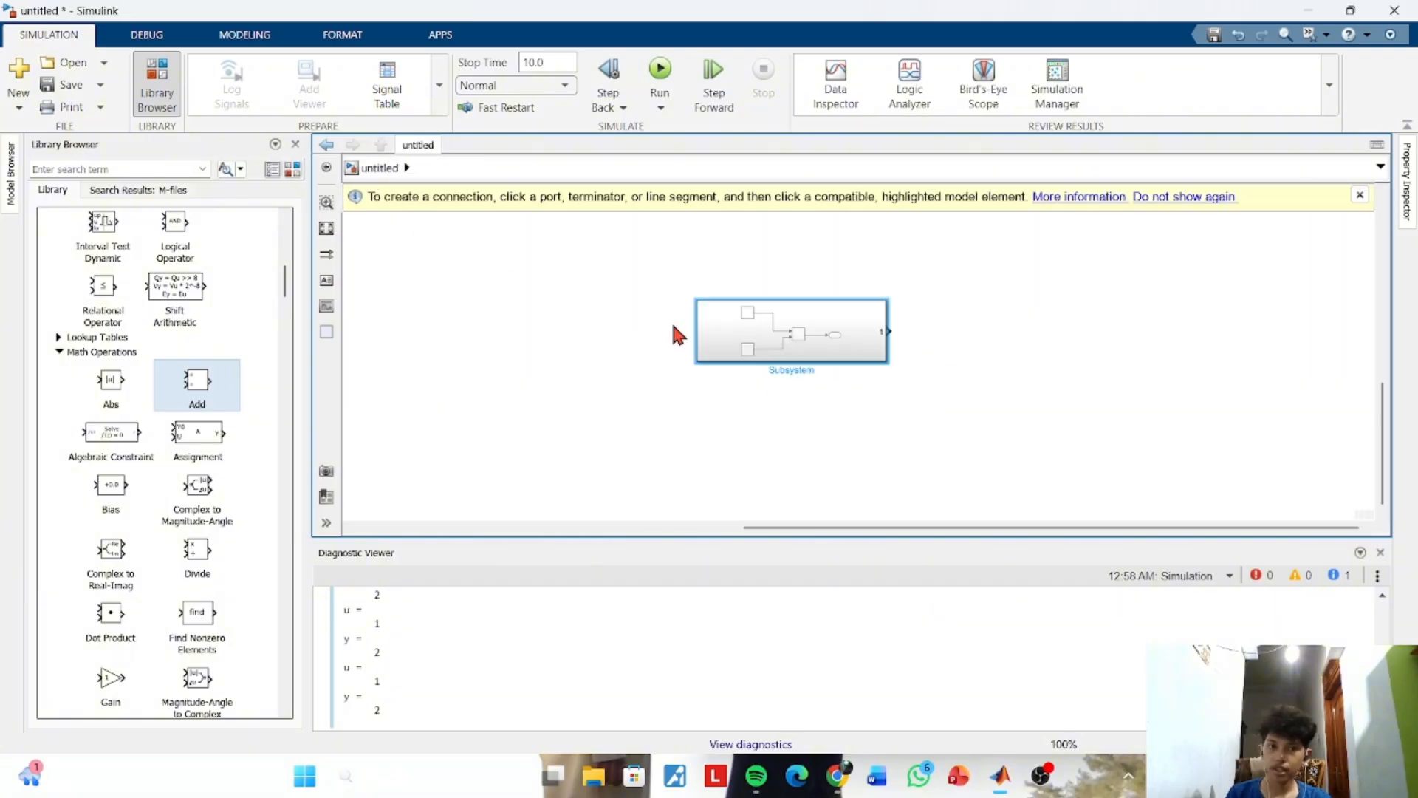
{"action": "double_click", "coordinate": [984, 339]}
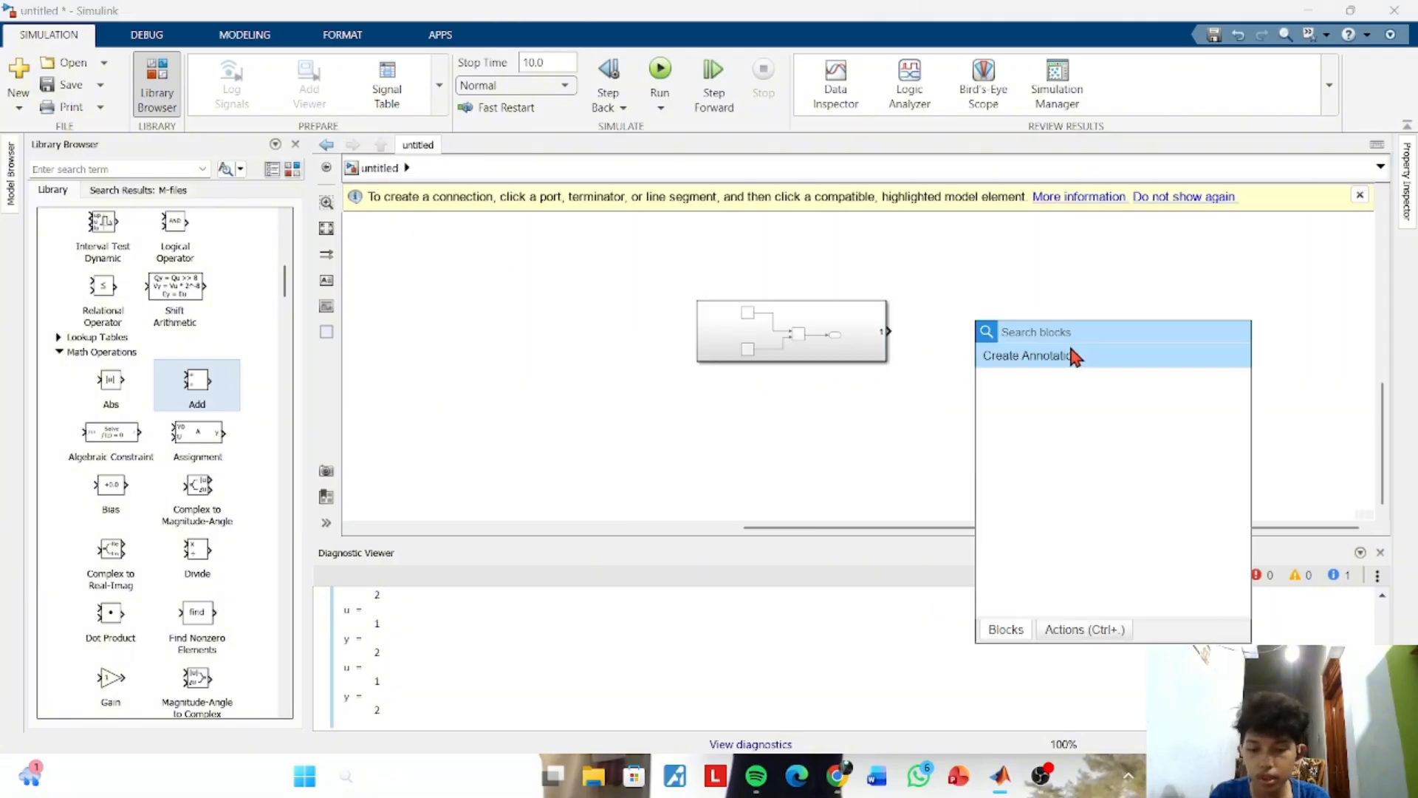
{"action": "left_click", "coordinate": [1042, 294]}
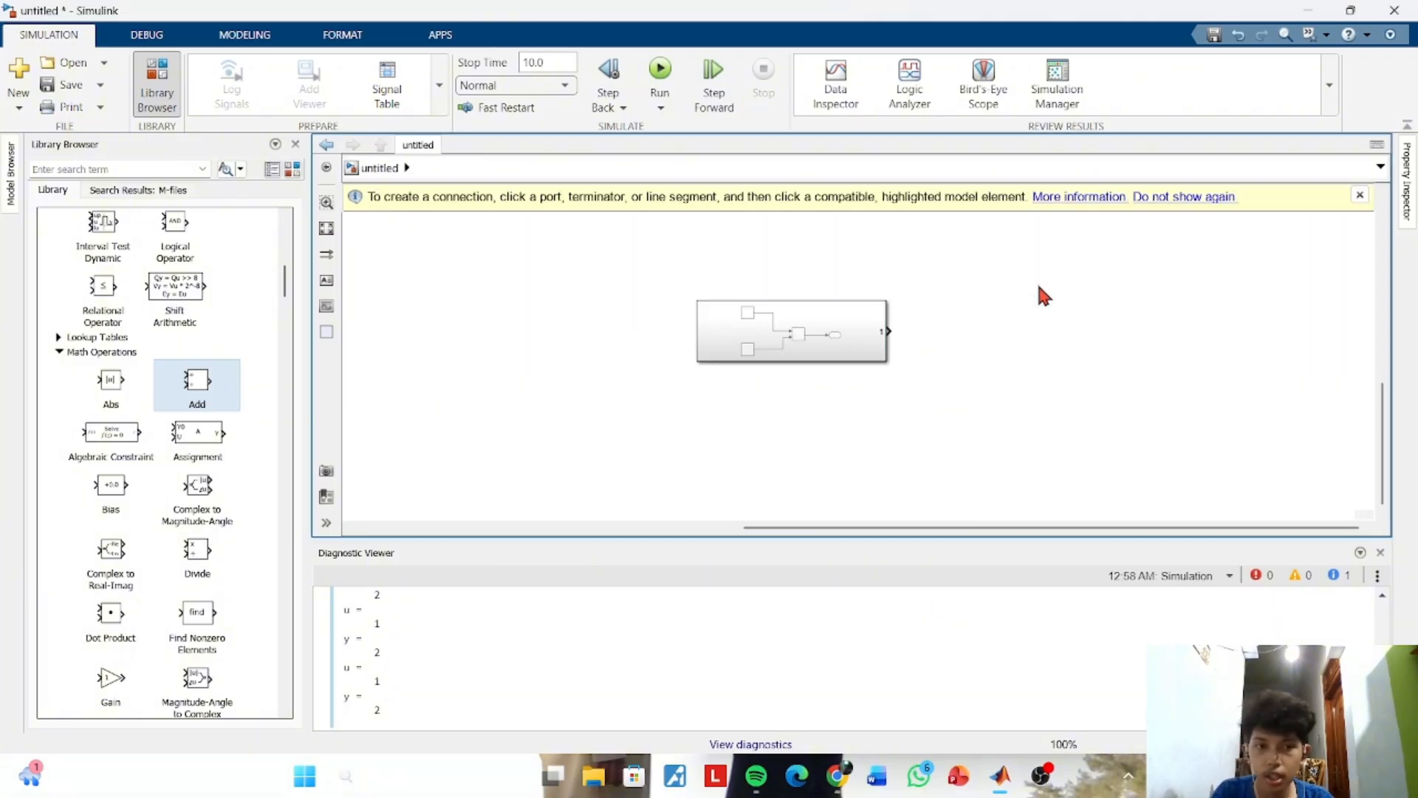
Insert a Gain block beside the subsystem and connect the subsystem's output to it
{"action": "double_click", "coordinate": [1008, 341]}
{"action": "type", "text": "gain"}
{"action": "key", "text": "Return"}
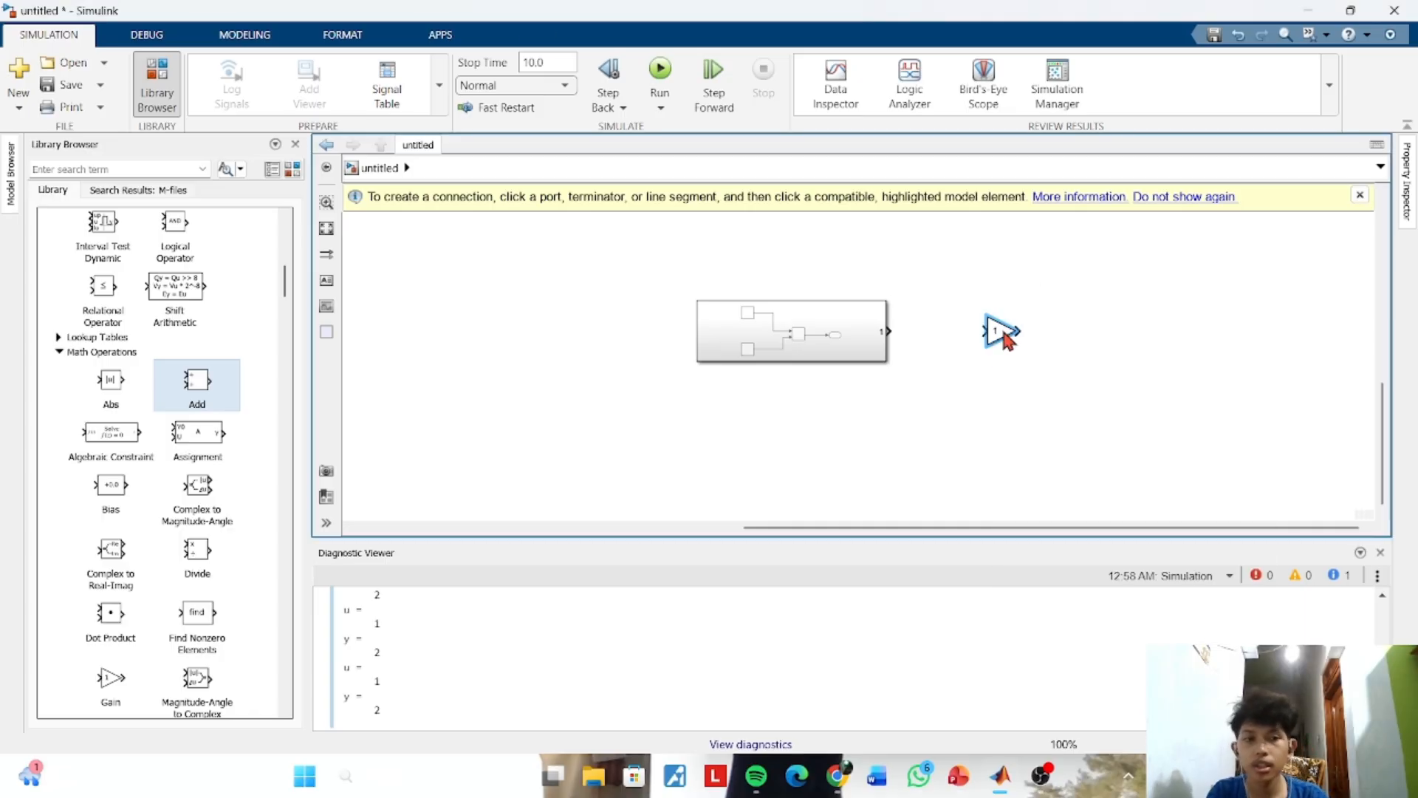
{"action": "left_click", "coordinate": [884, 341]}
{"action": "left_click_drag", "start_coordinate": [888, 331], "coordinate": [1039, 336]}
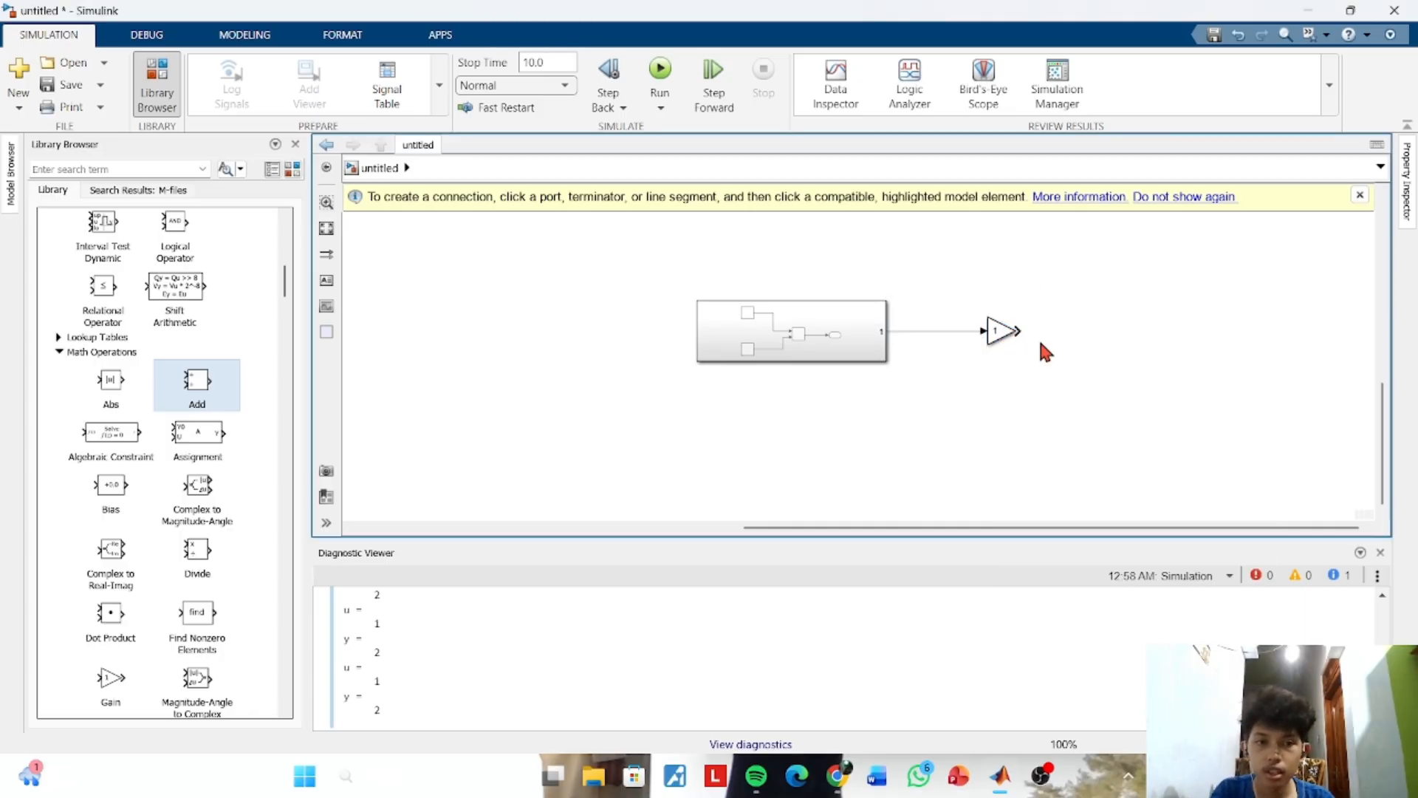
{"action": "left_click", "coordinate": [1001, 334]}
Insert a Mux block beyond the Gain block and a Demux block below the Mux
{"action": "double_click", "coordinate": [1101, 342]}
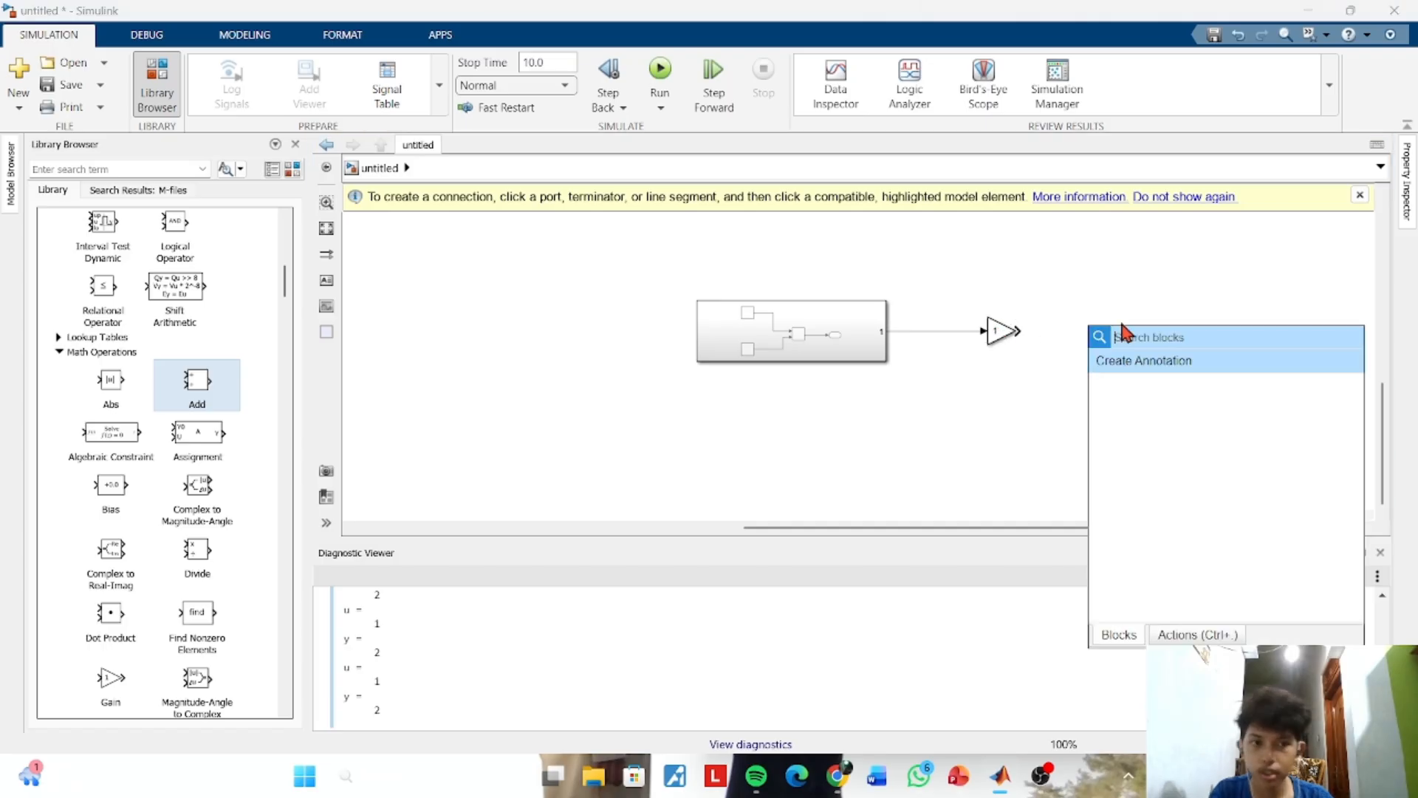
{"action": "type", "text": "mu"}
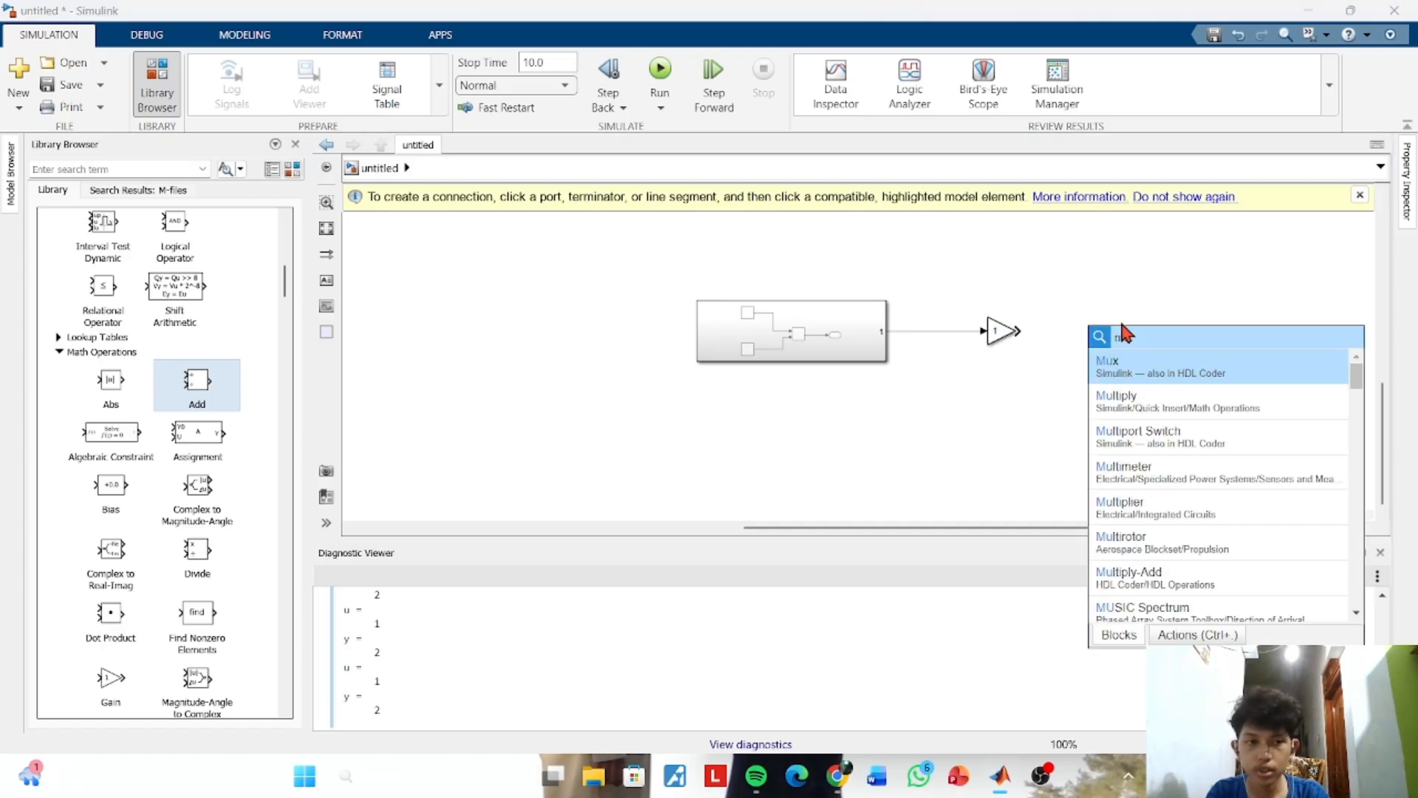
{"action": "key", "text": "Return"}
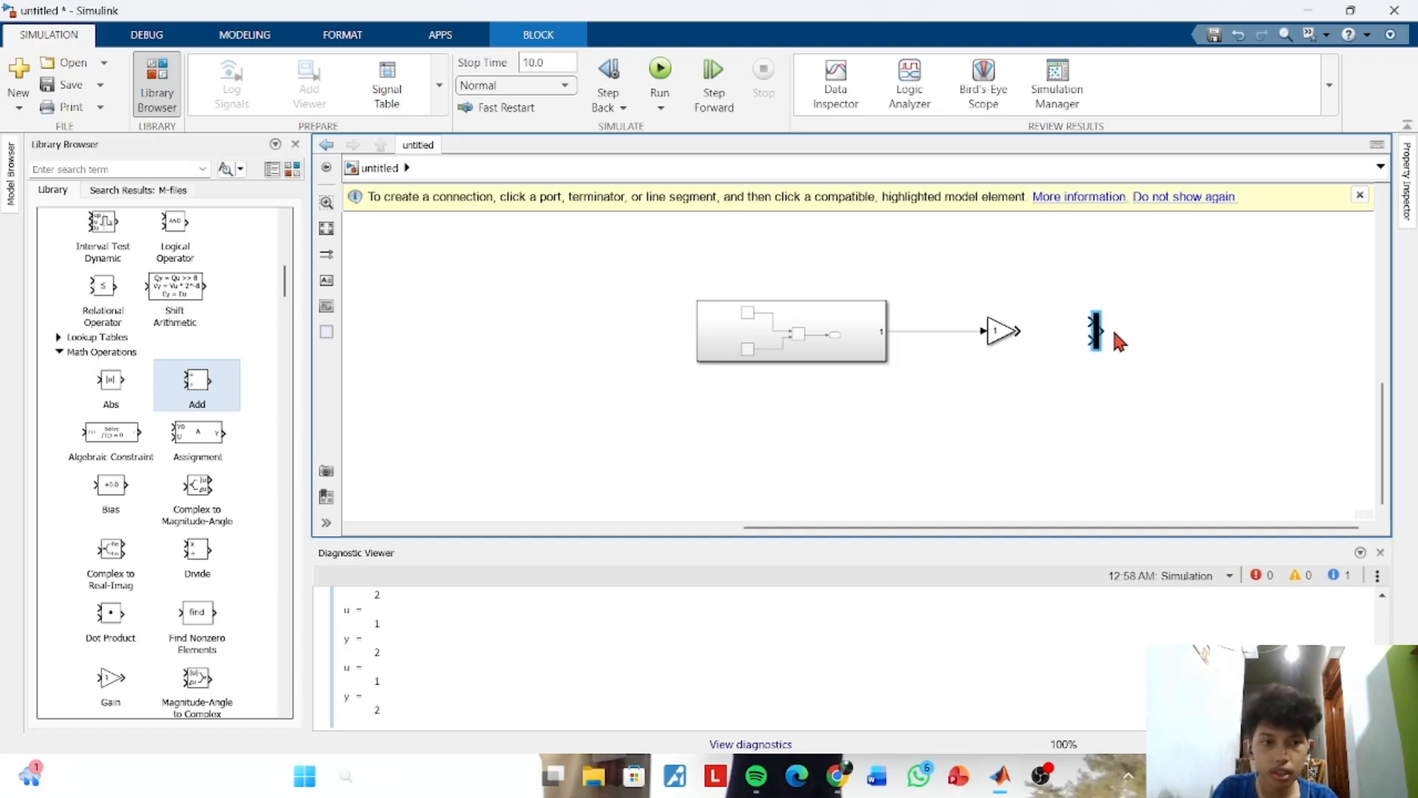
{"action": "double_click", "coordinate": [1083, 402]}
{"action": "type", "text": "demu"}
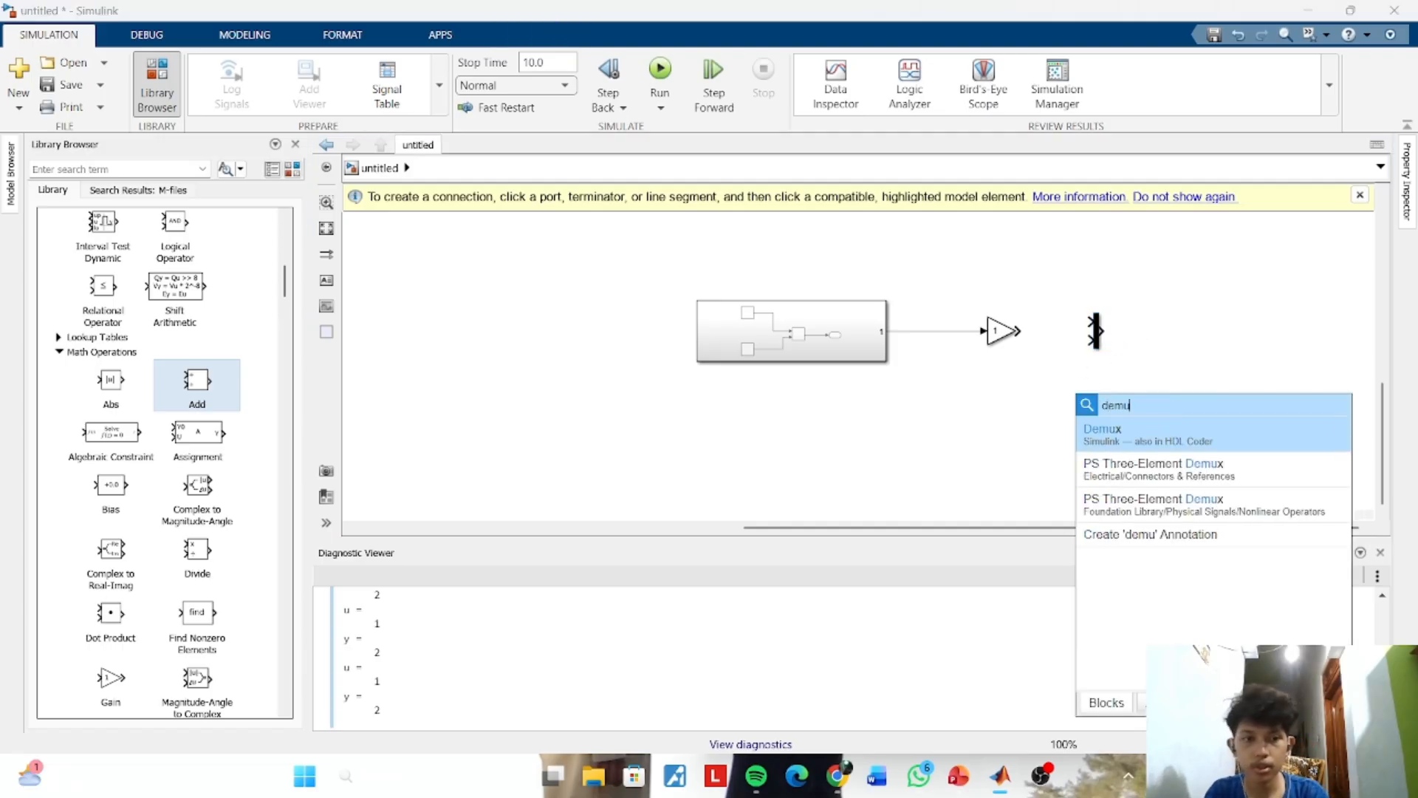
{"action": "key", "text": "Return"}
Place the Demux on the Gain's output, and wire its first output and a branch of the Gain signal to the raised Mux
{"action": "left_click_drag", "start_coordinate": [1096, 330], "coordinate": [1192, 290]}
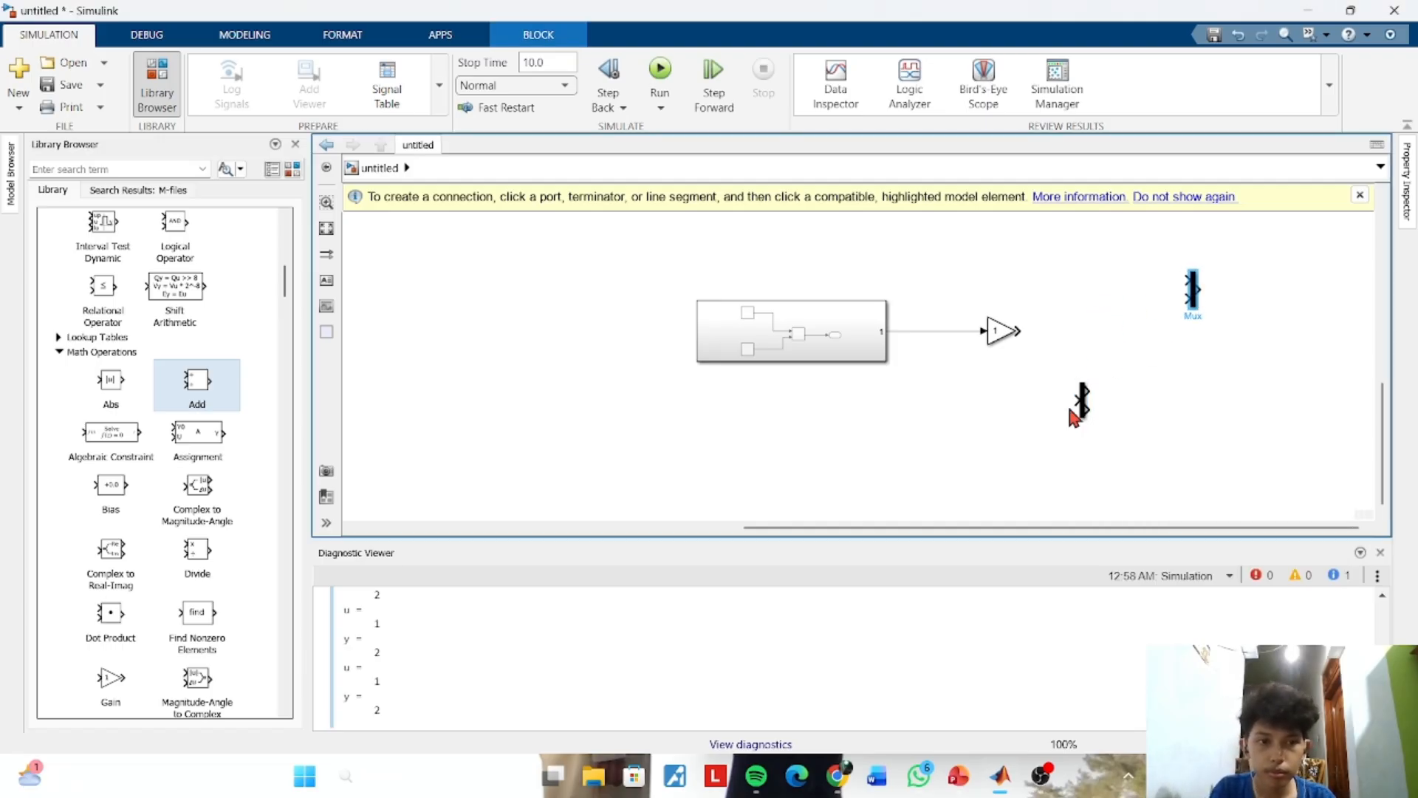
{"action": "left_click_drag", "start_coordinate": [1084, 408], "coordinate": [1103, 337]}
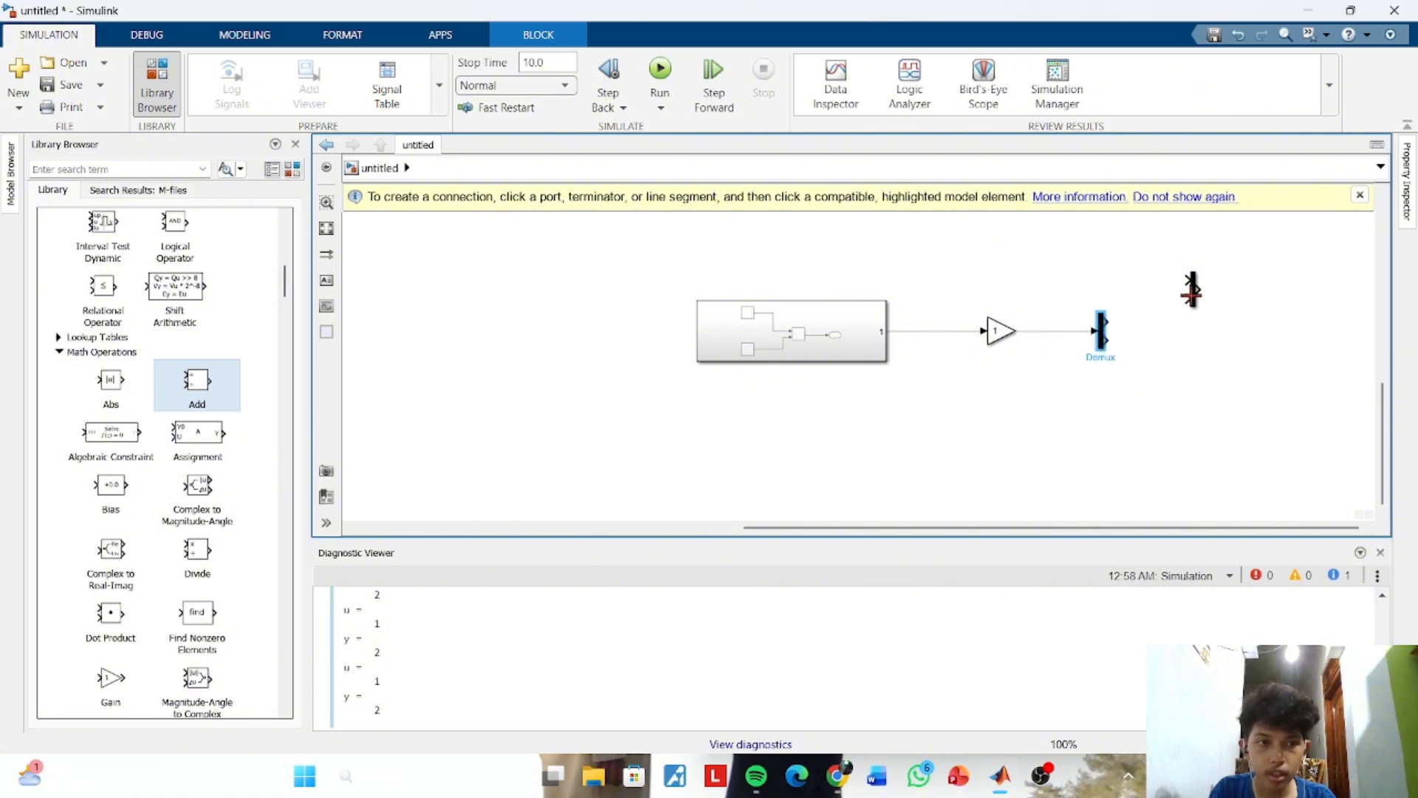
{"action": "left_click_drag", "start_coordinate": [1191, 294], "coordinate": [1179, 280]}
{"action": "left_click_drag", "start_coordinate": [1106, 320], "coordinate": [1169, 263]}
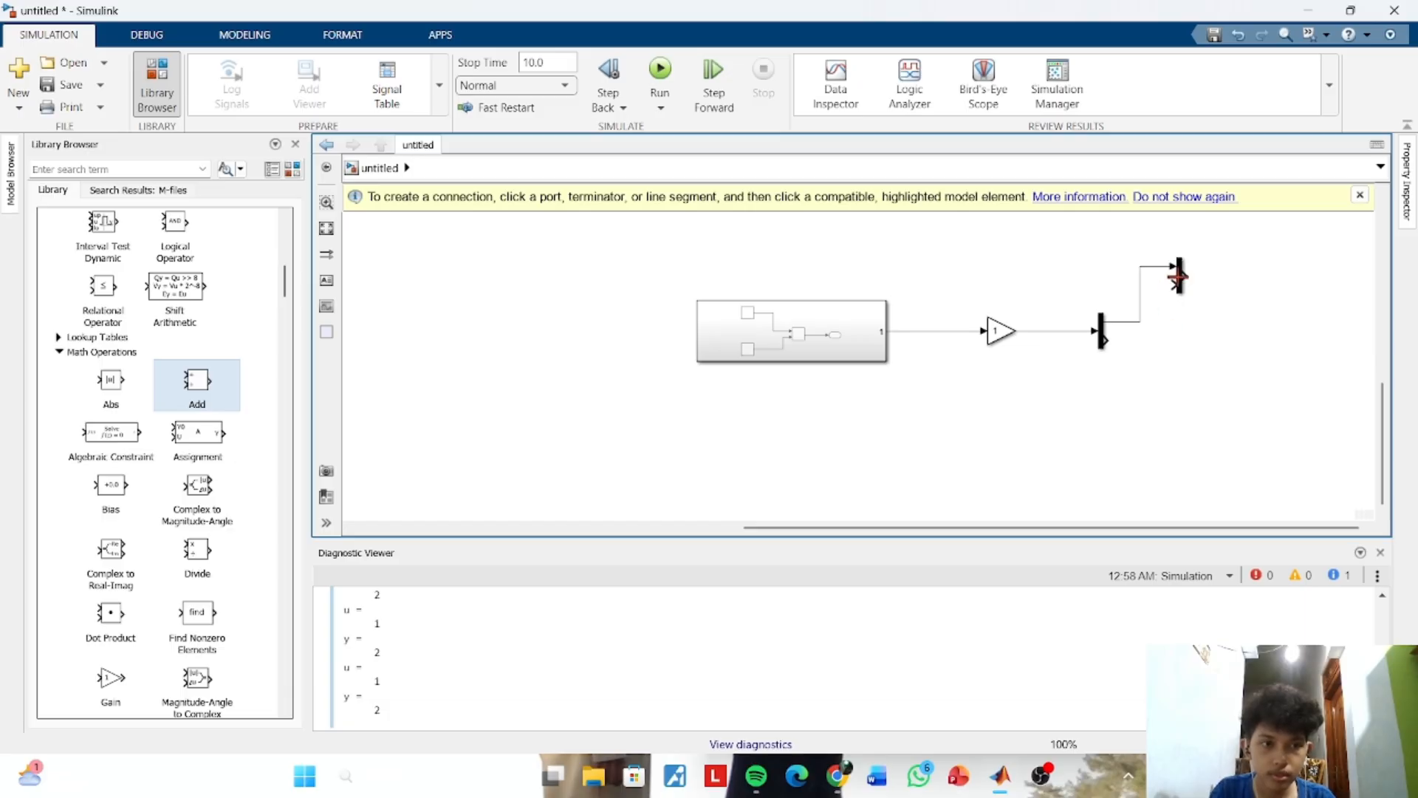
{"action": "left_click_drag", "start_coordinate": [1182, 271], "coordinate": [1047, 331]}
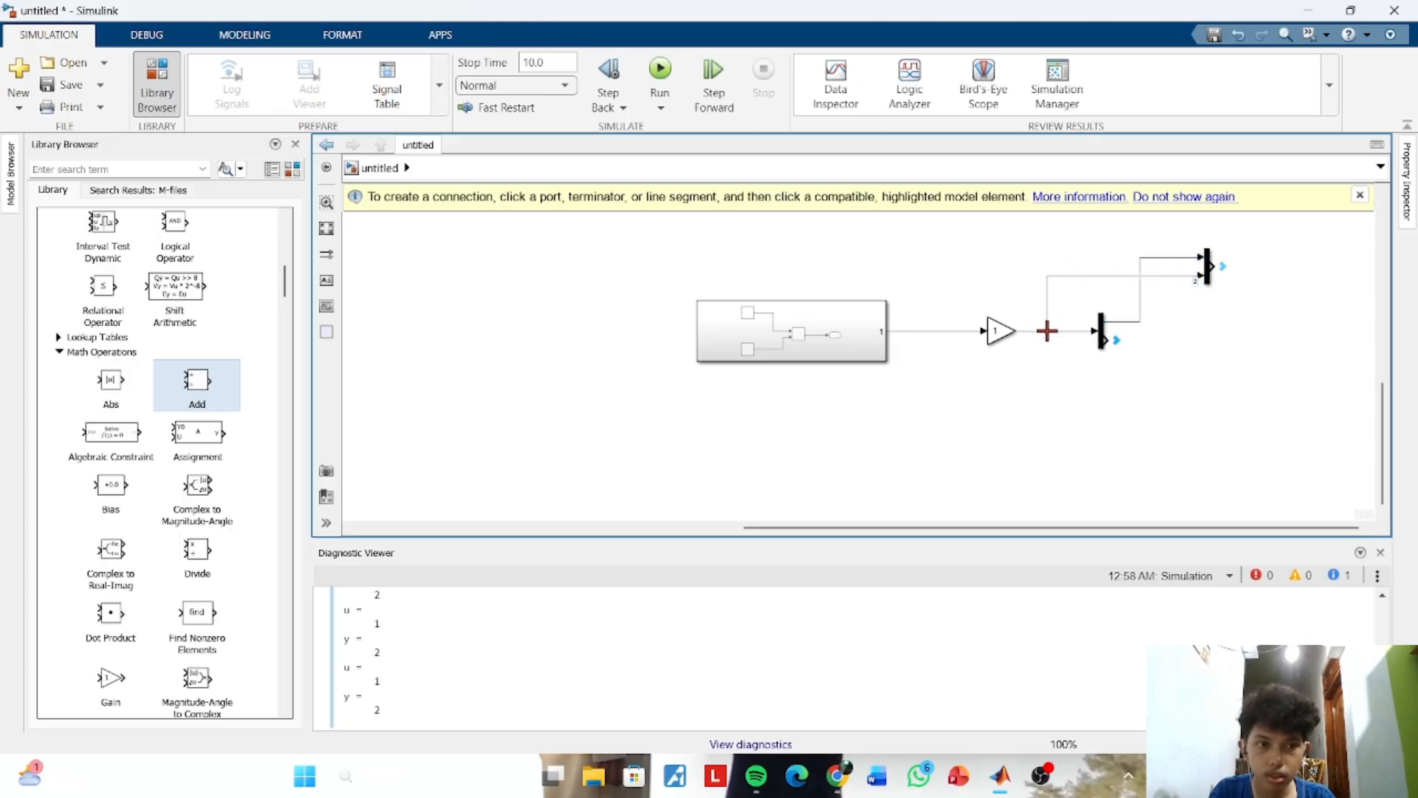
Insert Scopes on the Demux's second output and the Mux's output, and run the simulation
{"action": "double_click", "coordinate": [1161, 378]}
{"action": "type", "text": "sco"}
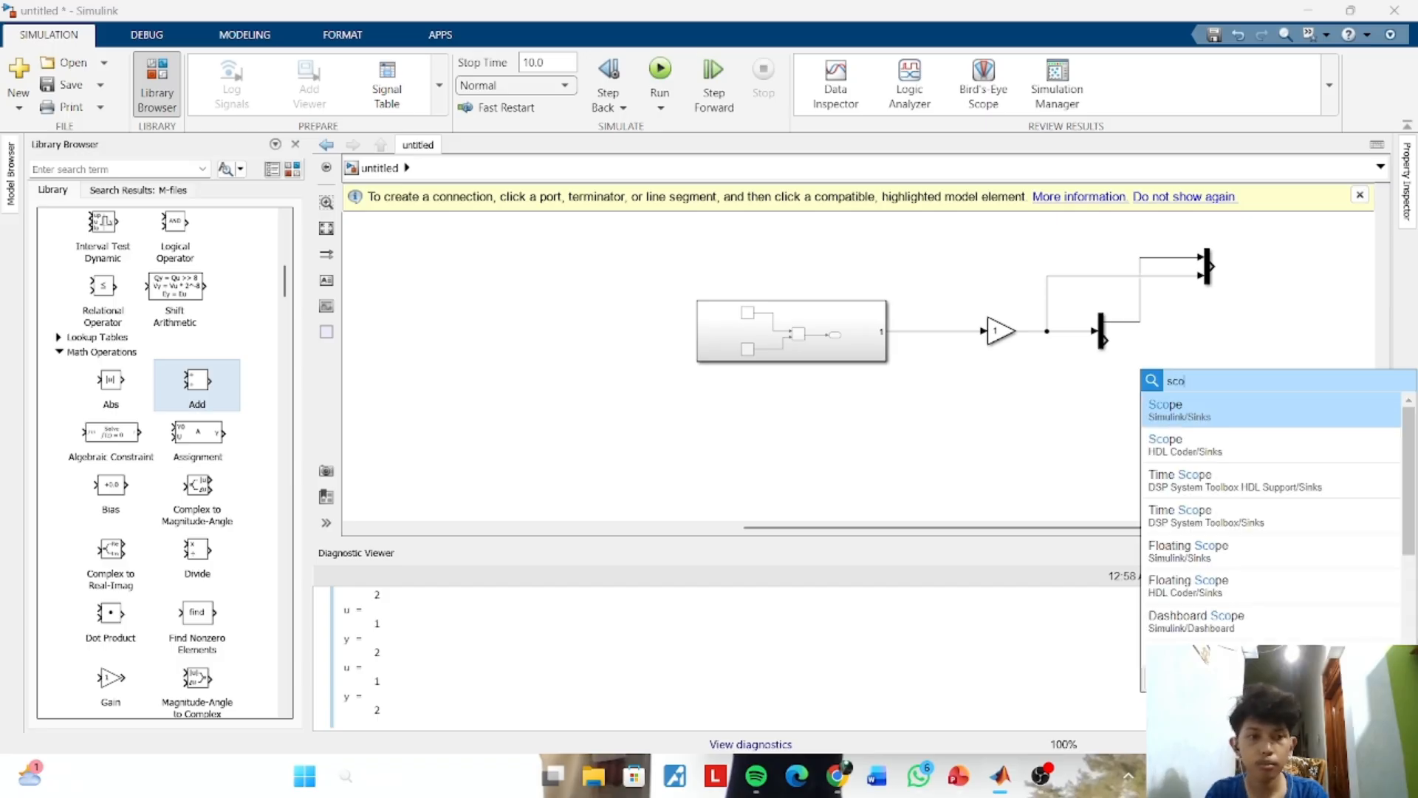
{"action": "key", "text": "Return"}
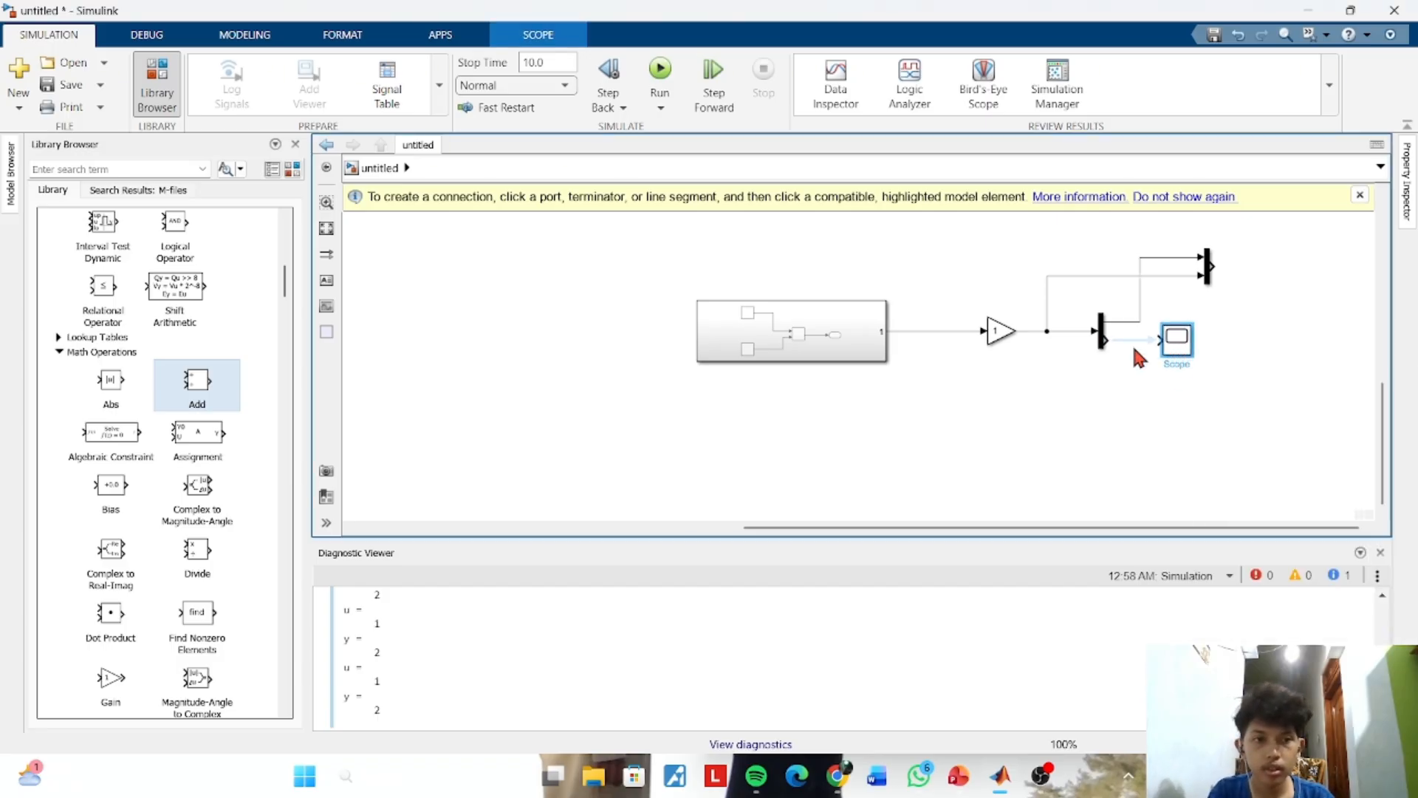
{"action": "double_click", "coordinate": [1289, 266]}
{"action": "type", "text": "sco"}
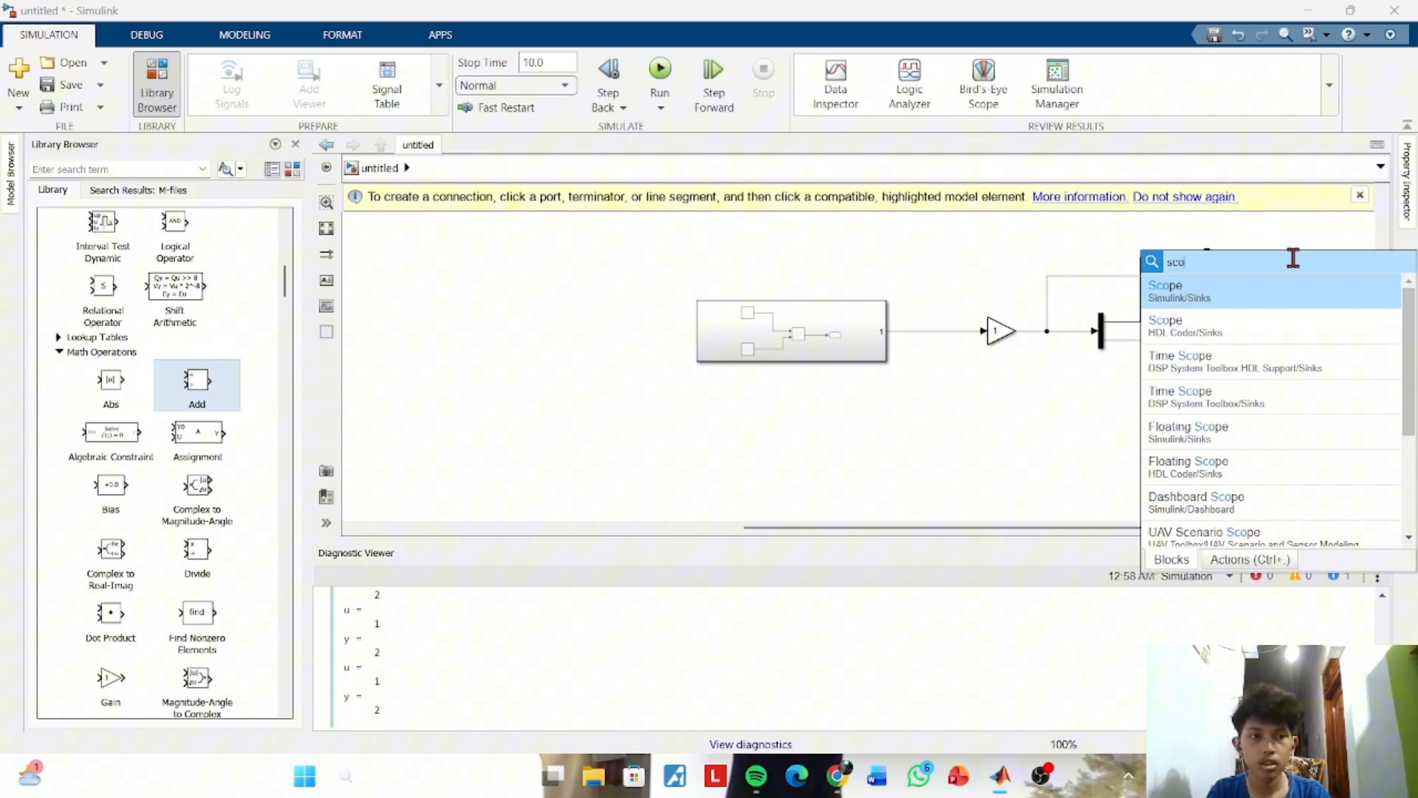
{"action": "key", "text": "Return"}
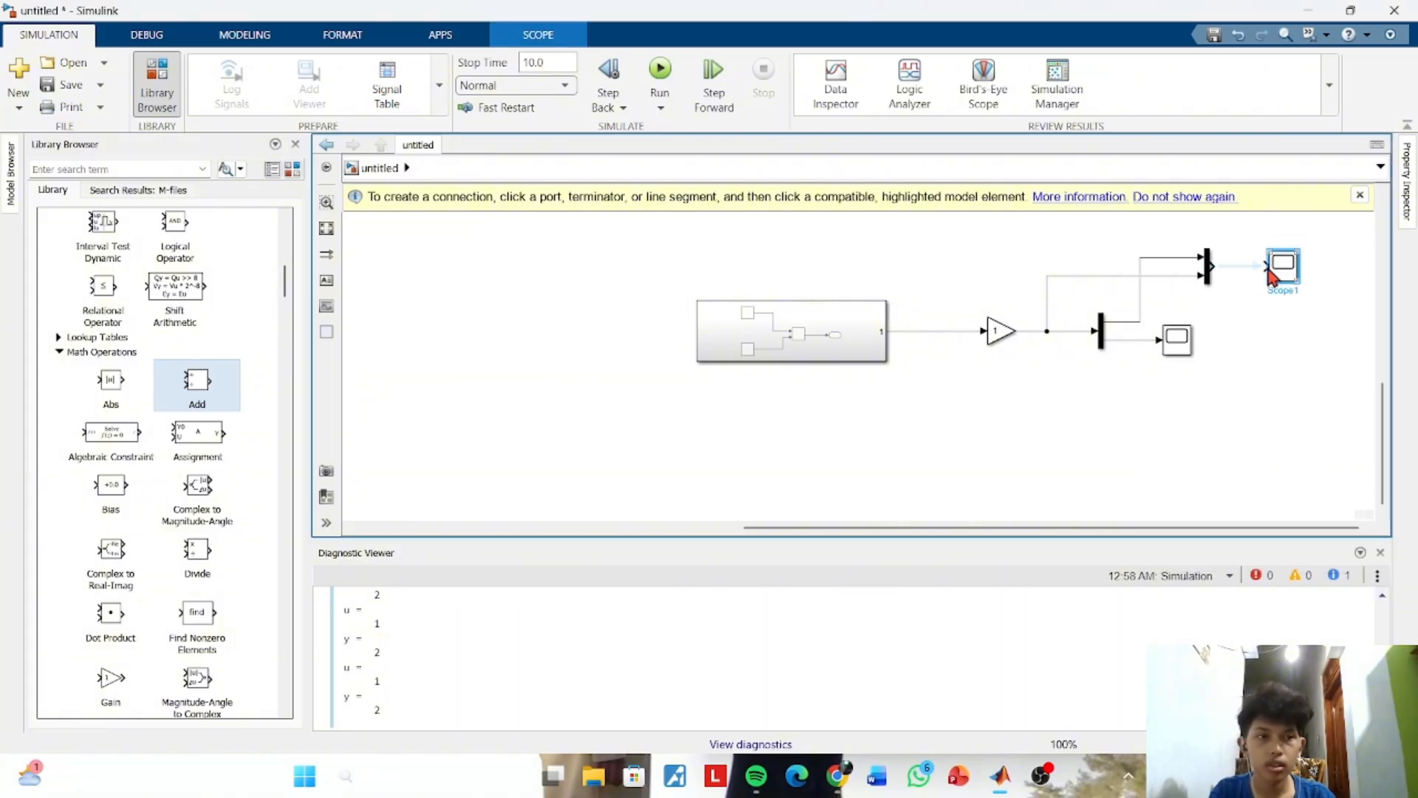
{"action": "key", "text": "ctrl+t"}
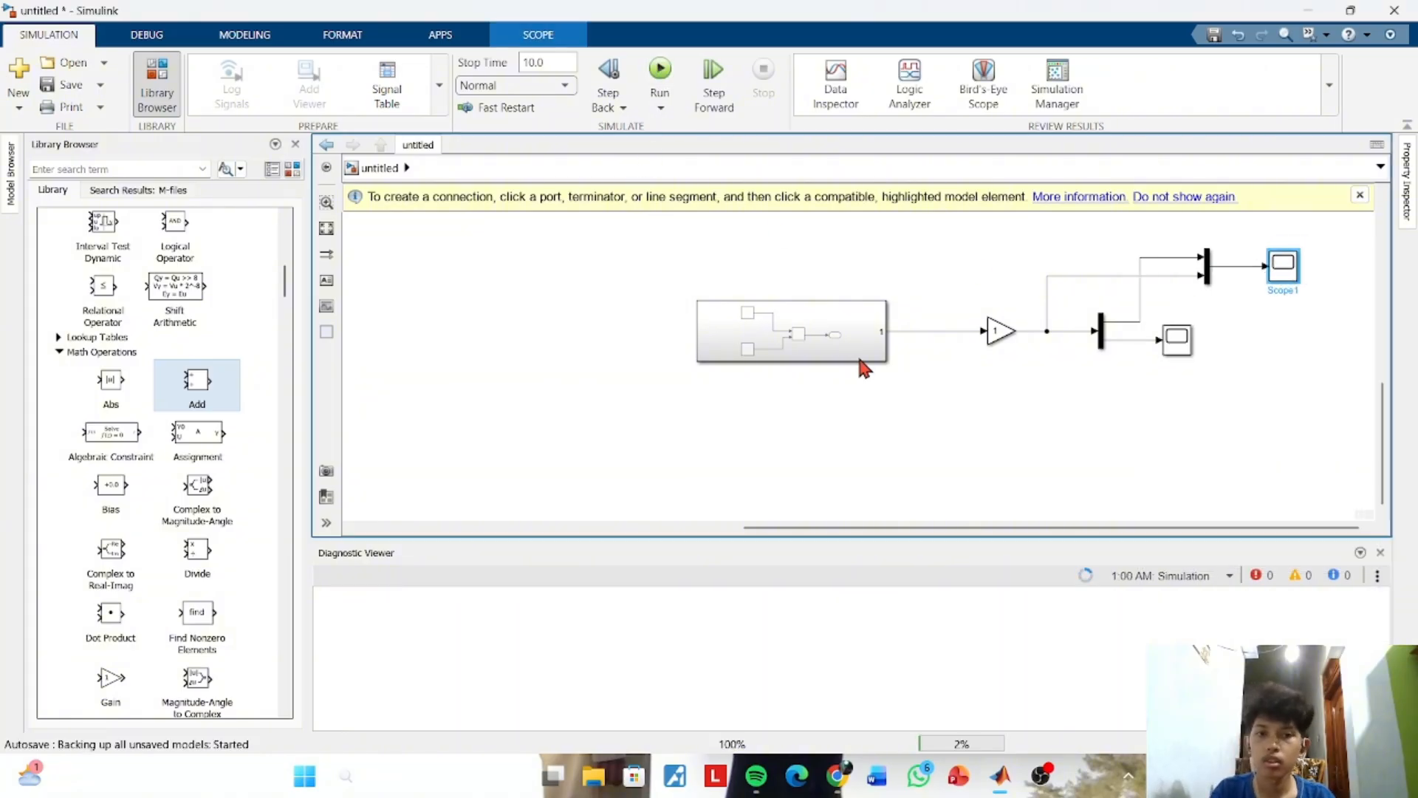
{"action": "left_click", "coordinate": [869, 363]}
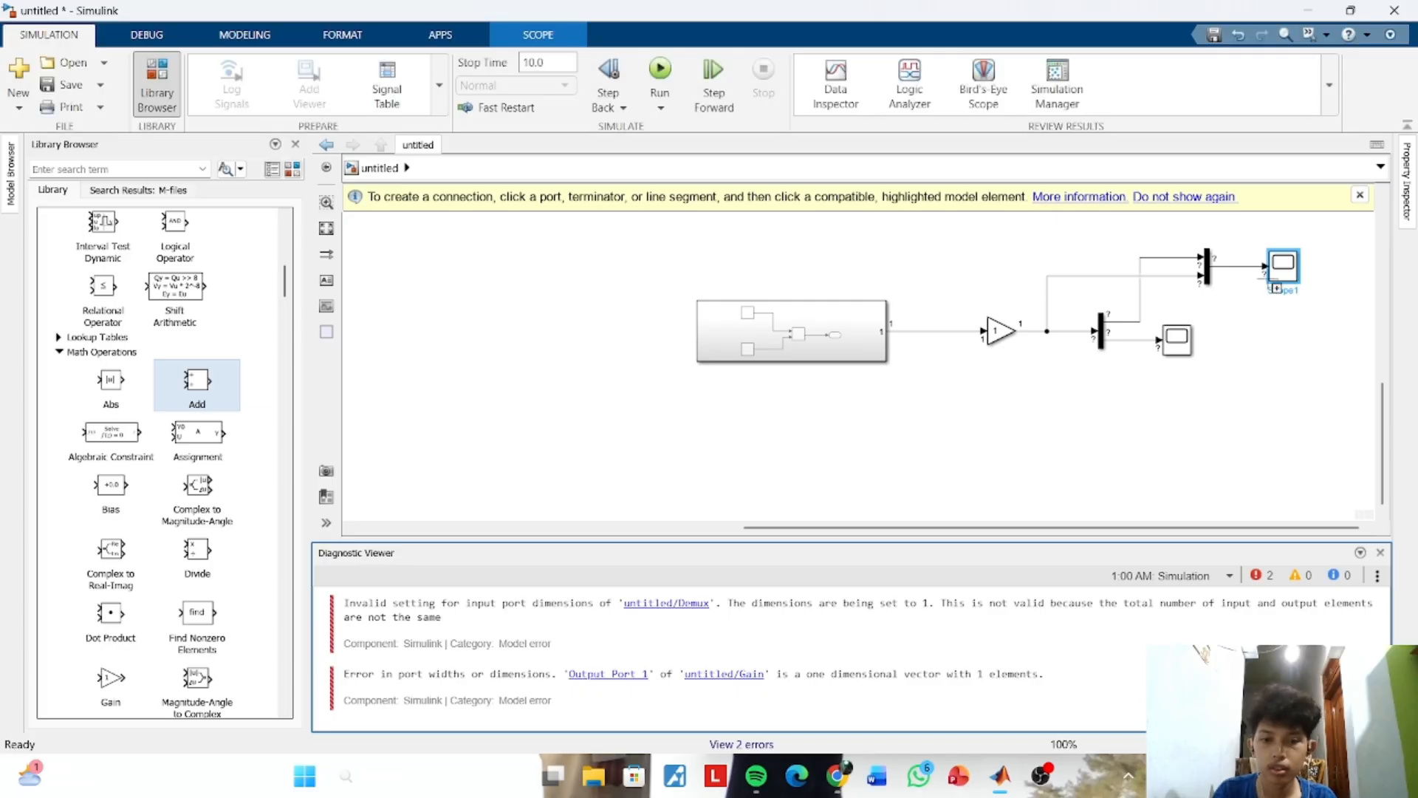
Delete the Demux, Mux, both Scopes and the Gain block, keeping only the subsystem
{"action": "left_click", "coordinate": [1101, 331]}
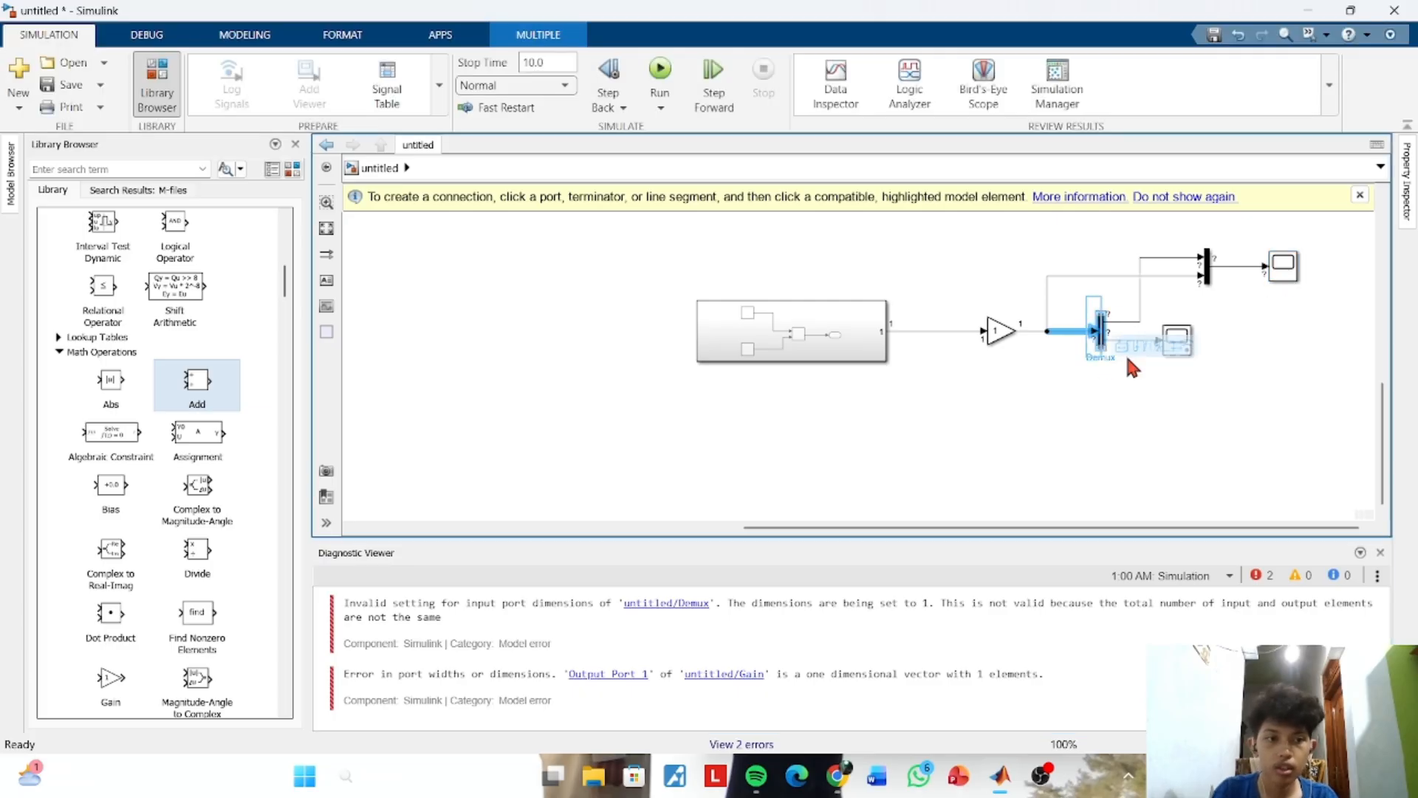
{"action": "key", "text": "Delete"}
{"action": "left_click_drag", "start_coordinate": [1072, 217], "coordinate": [1292, 375]}
{"action": "key", "text": "Delete"}
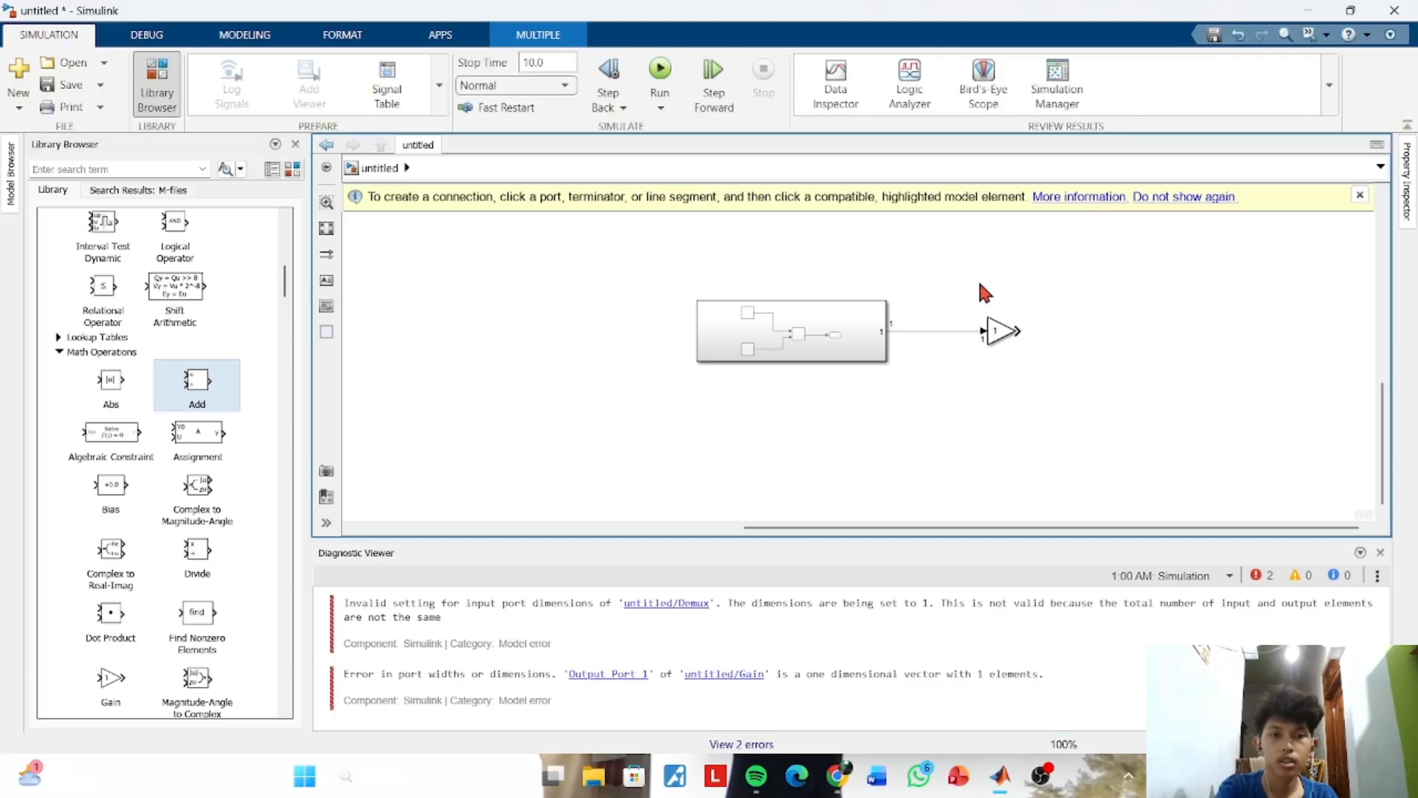
{"action": "left_click_drag", "start_coordinate": [977, 278], "coordinate": [1013, 338]}
{"action": "key", "text": "Delete"}
Insert a Display block, connect the subsystem's output to it, and run the simulation
{"action": "double_click", "coordinate": [1000, 322]}
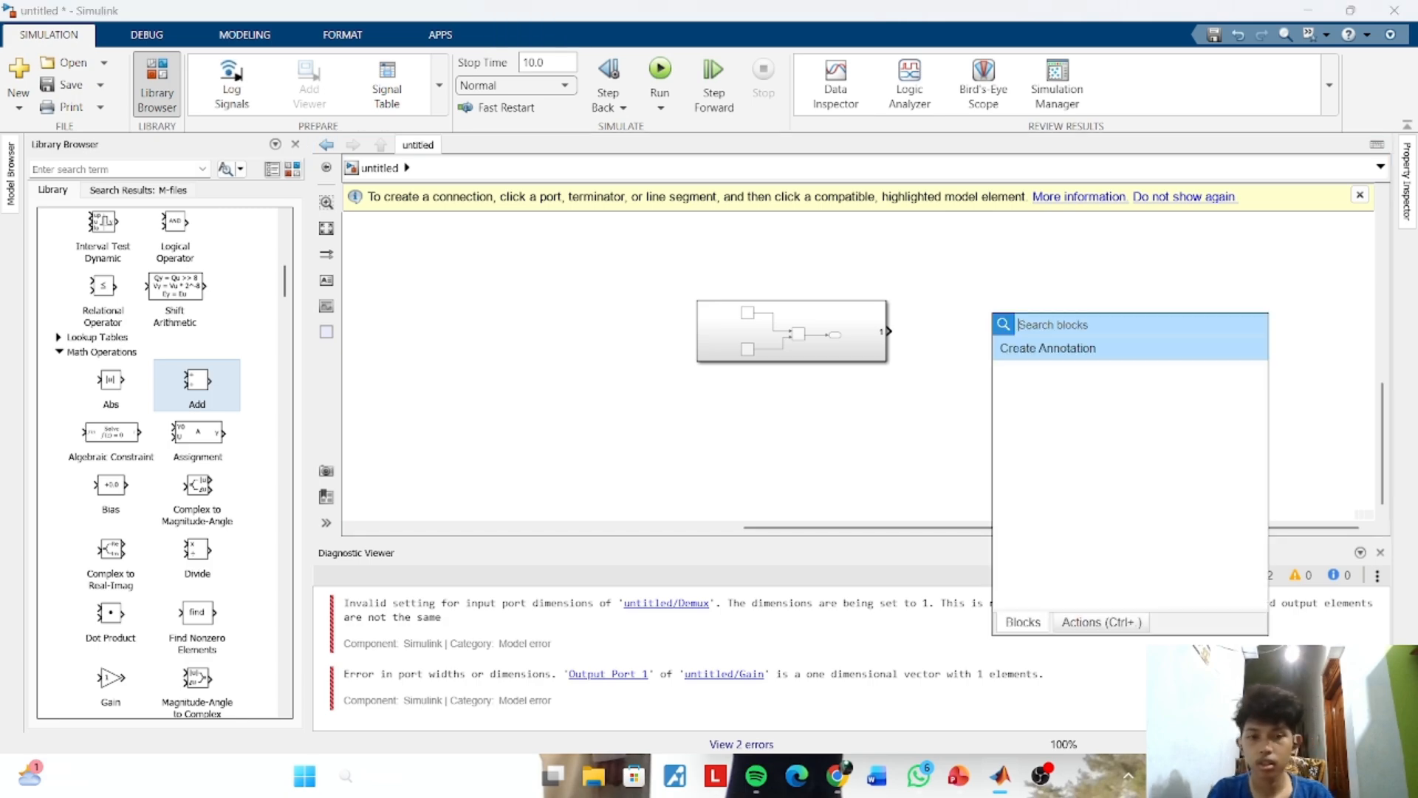
{"action": "type", "text": "dis"}
{"action": "key", "text": "Return"}
{"action": "mouse_move", "coordinate": [1001, 321]}
{"action": "left_mouse_down"}
{"action": "mouse_move", "coordinate": [1005, 345]}
{"action": "mouse_move", "coordinate": [1003, 330]}
{"action": "left_mouse_up"}
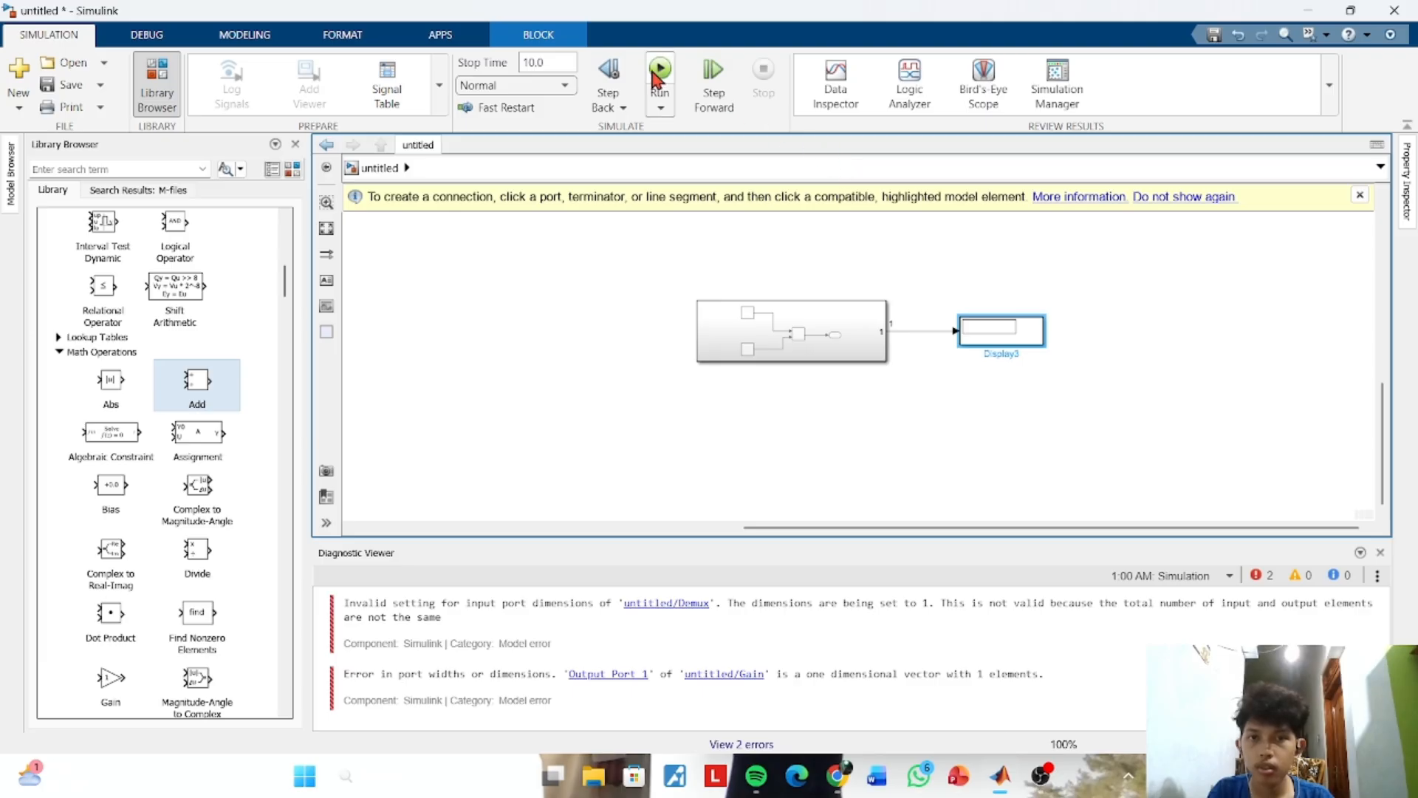
{"action": "key", "text": "ctrl+t"}
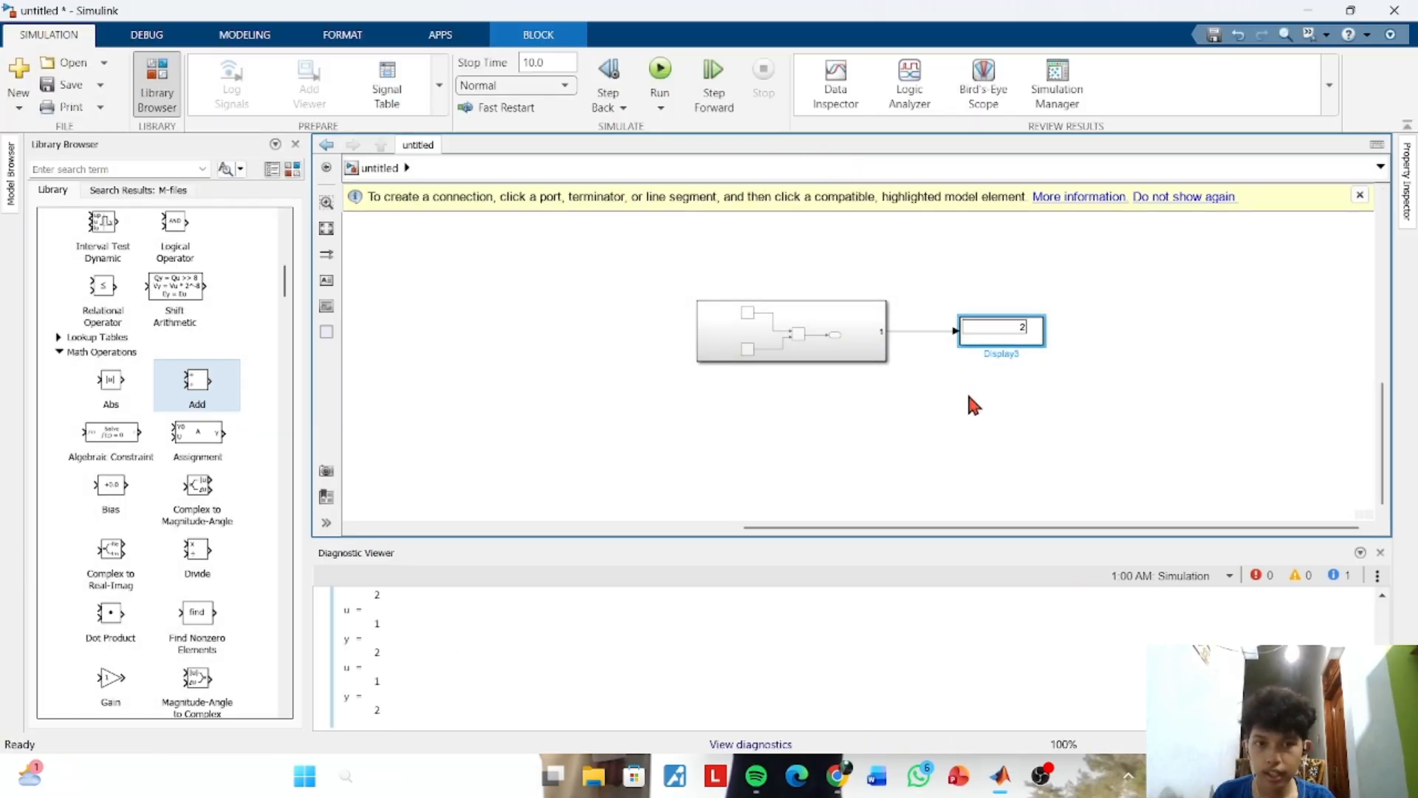
Open the subsystem to view its contents and go back to the top-level model
{"action": "double_click", "coordinate": [874, 355]}
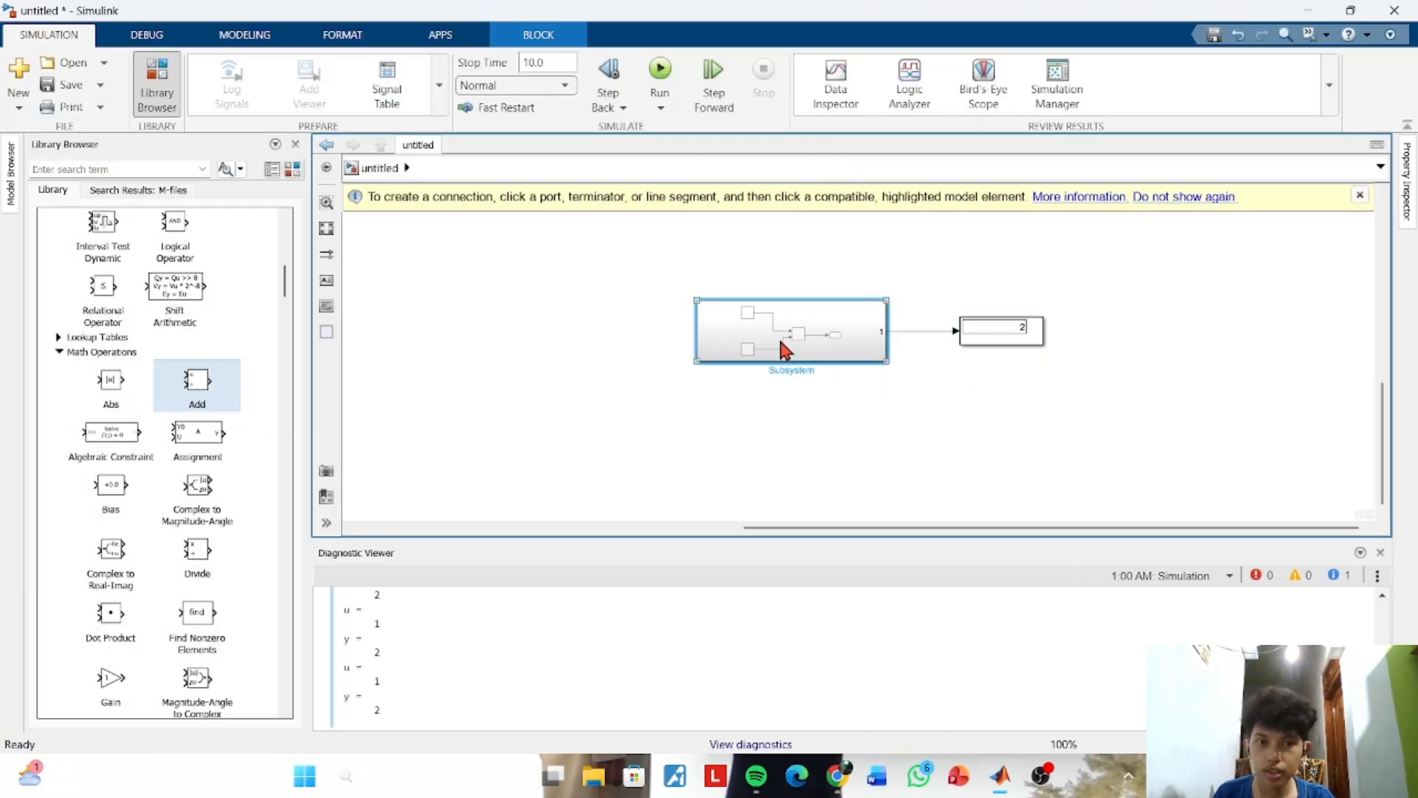
{"action": "left_click", "coordinate": [367, 167]}
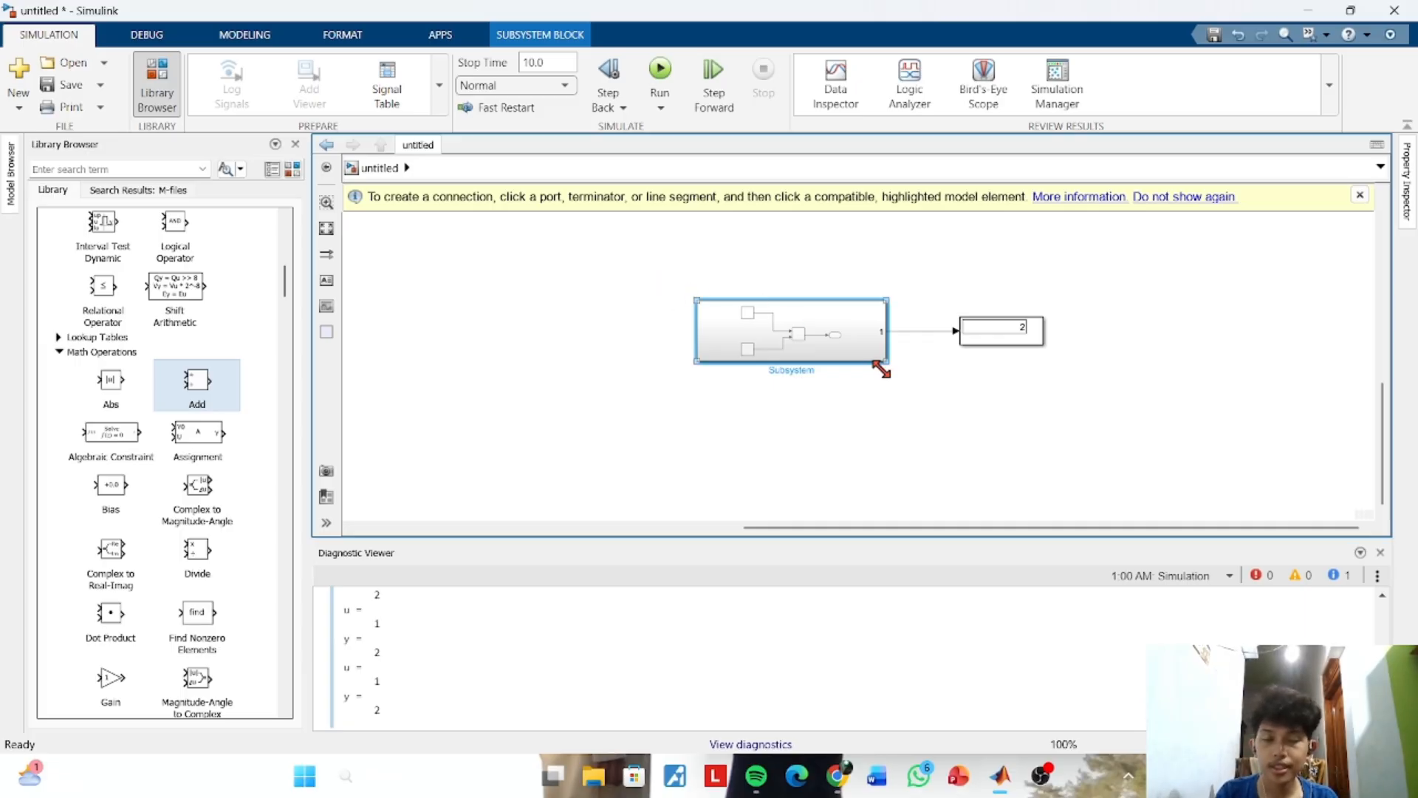
{"action": "left_click", "coordinate": [1042, 776]}
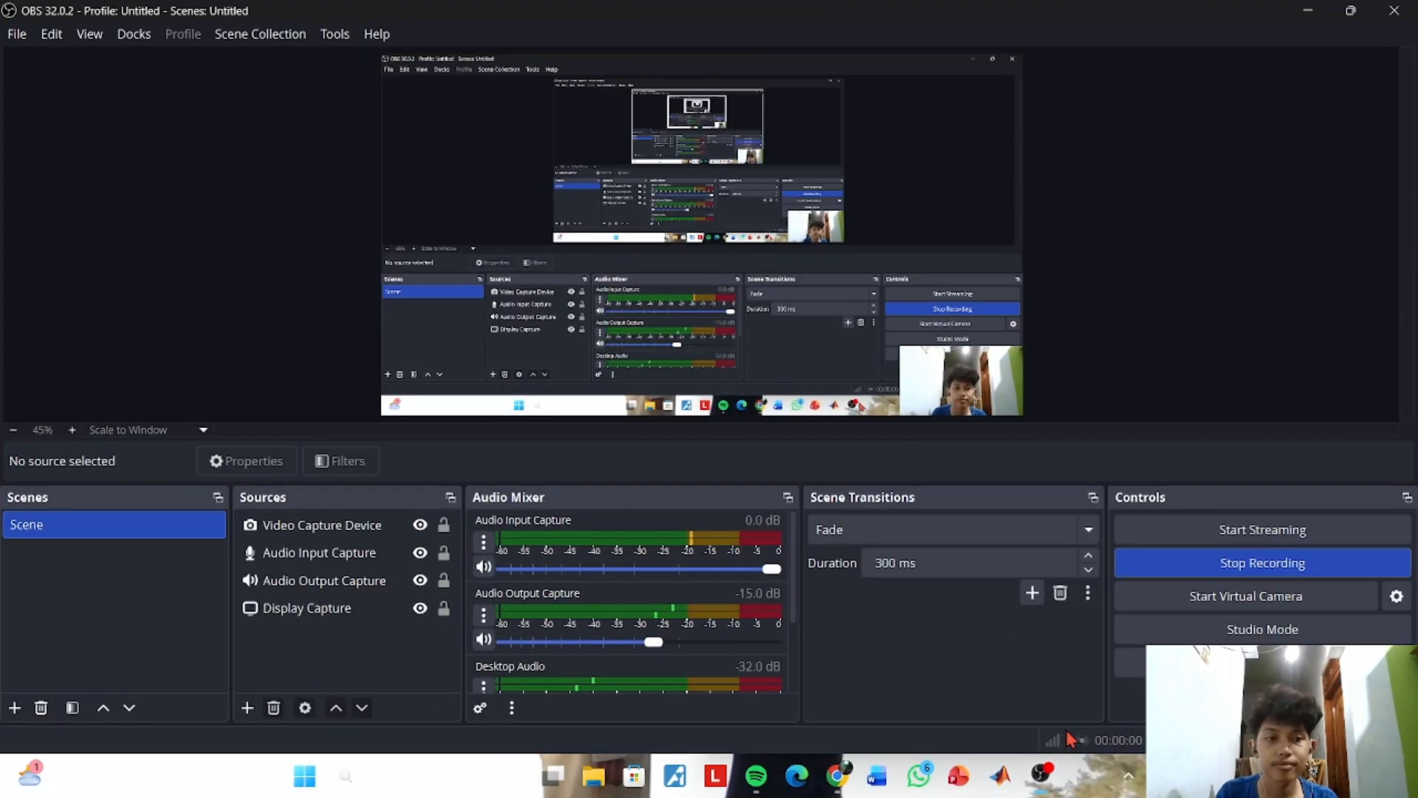
{"action": "left_click", "coordinate": [1246, 568]}
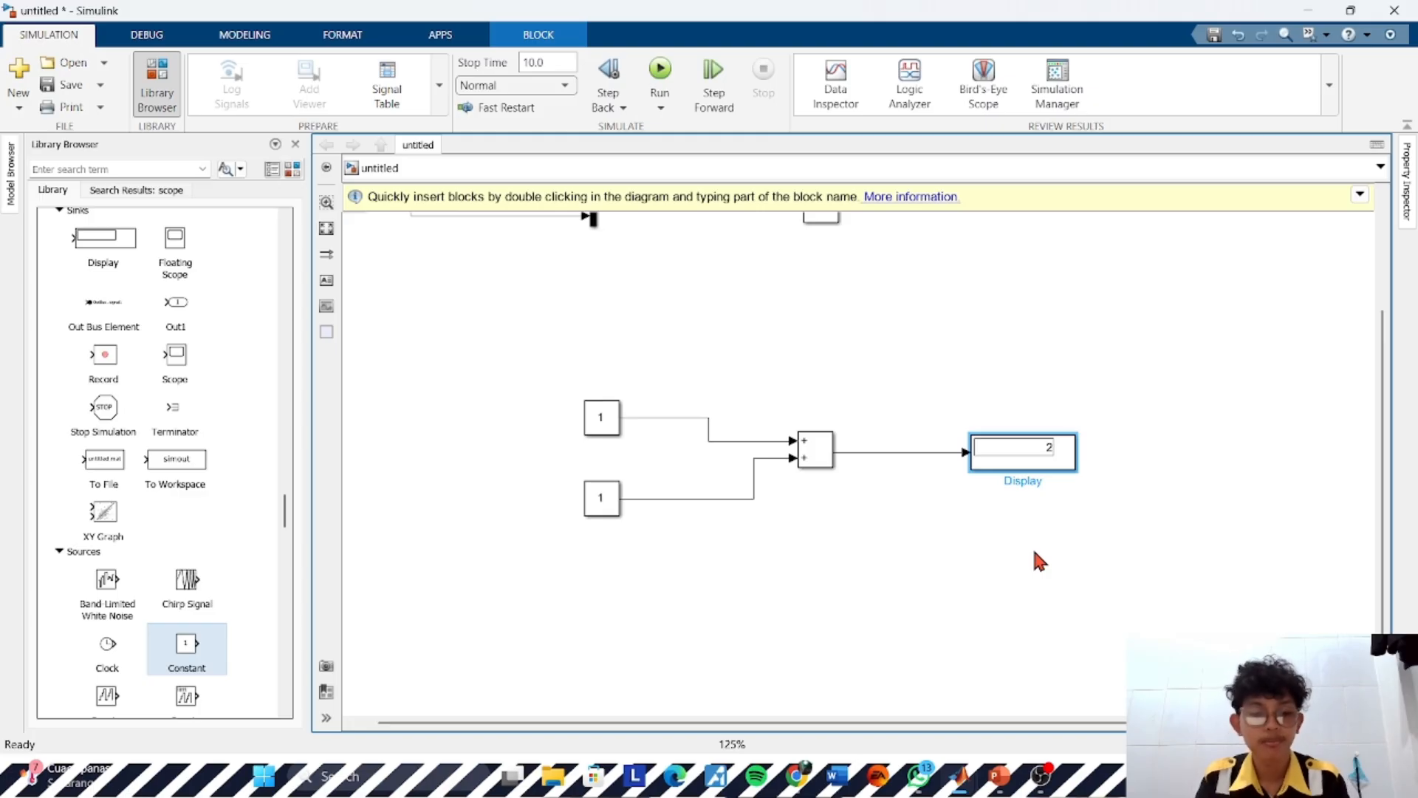
{"action": "key", "text": "alt+Tab"}
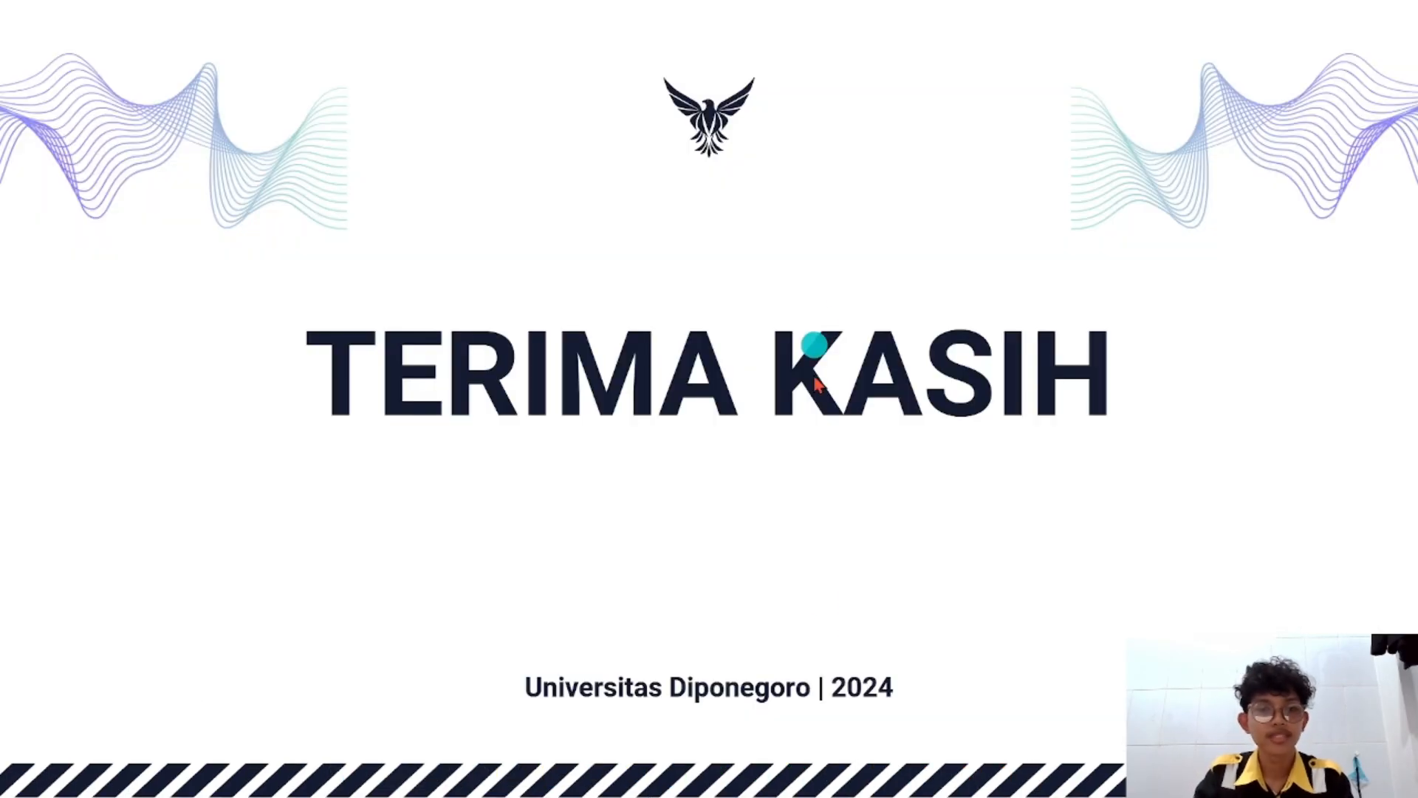
{"action": "left_click", "coordinate": [729, 478]}
{"action": "key", "text": "alt+Tab"}
{"action": "key", "text": "Tab"}
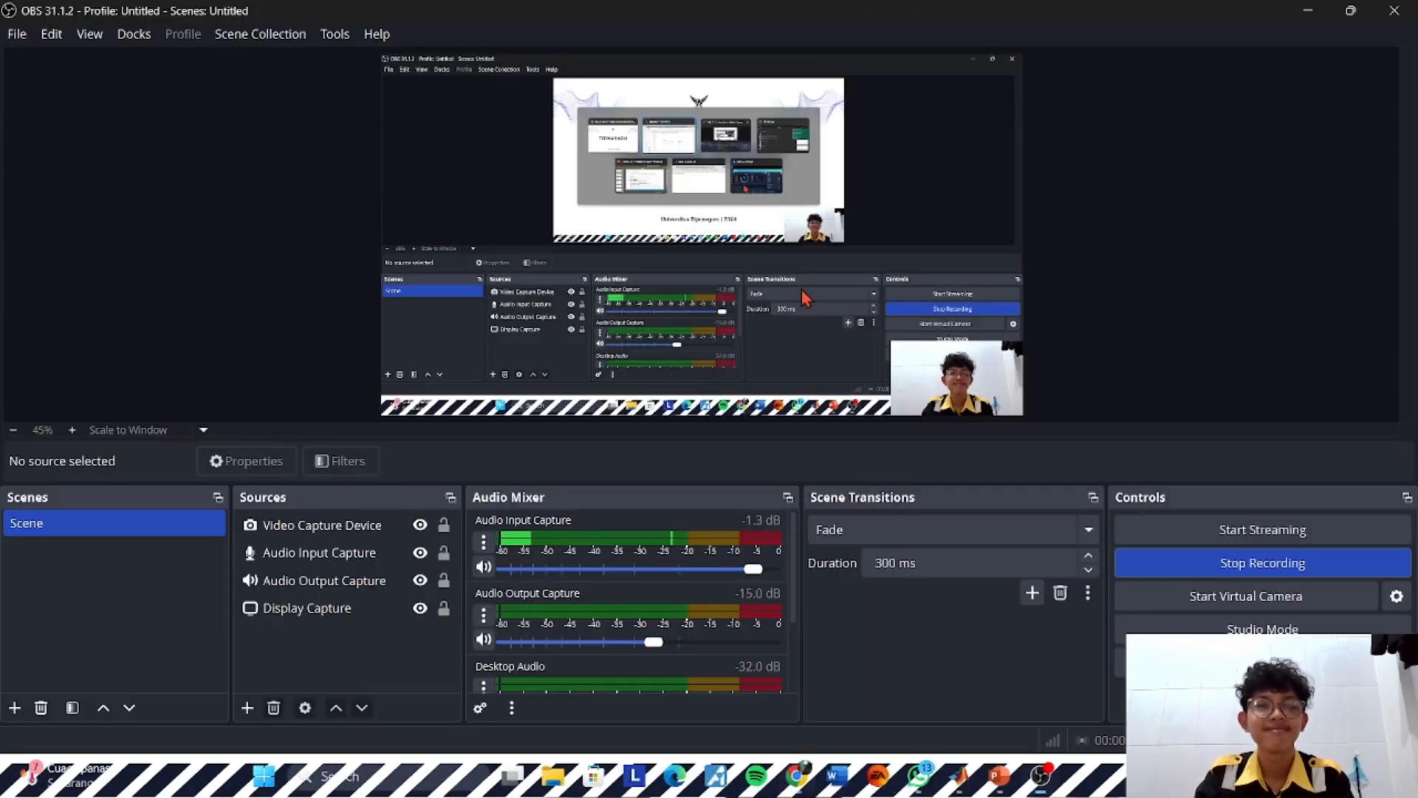